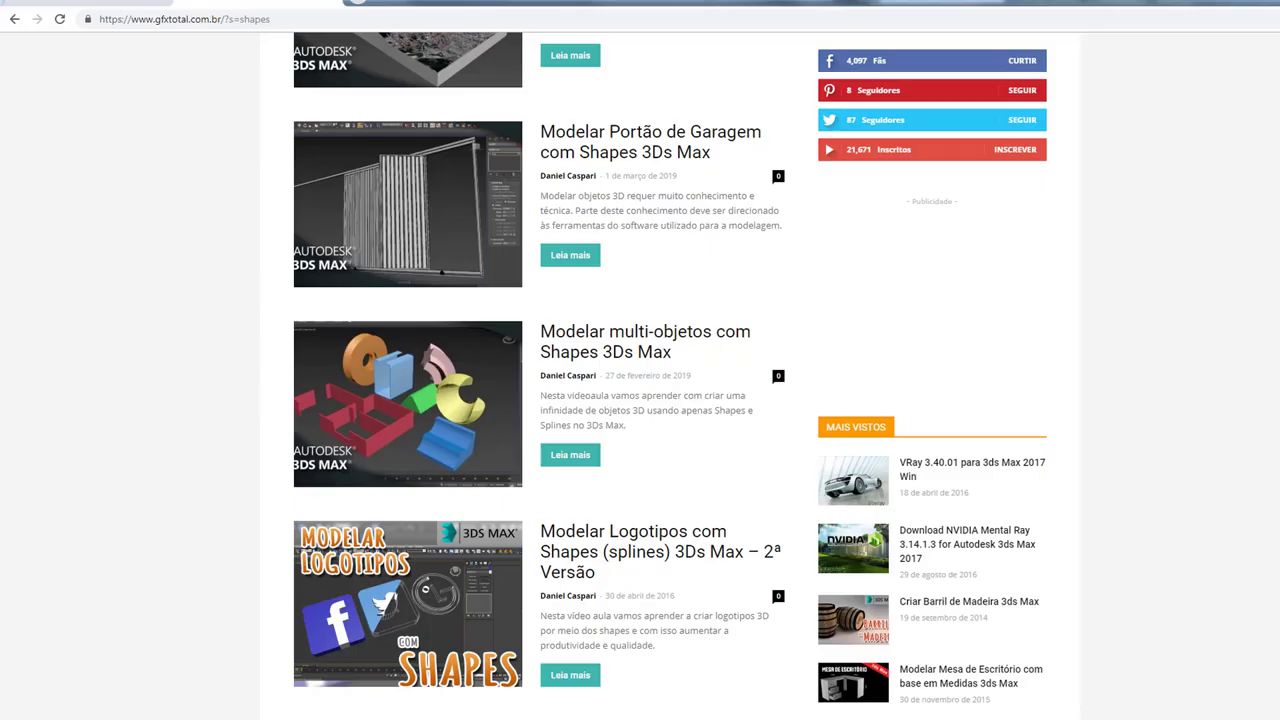
- Look through the site's "shapes" search results, including the tutorial on modelling multiple objects with Shapes
scroll(230, 313, "up", 4)
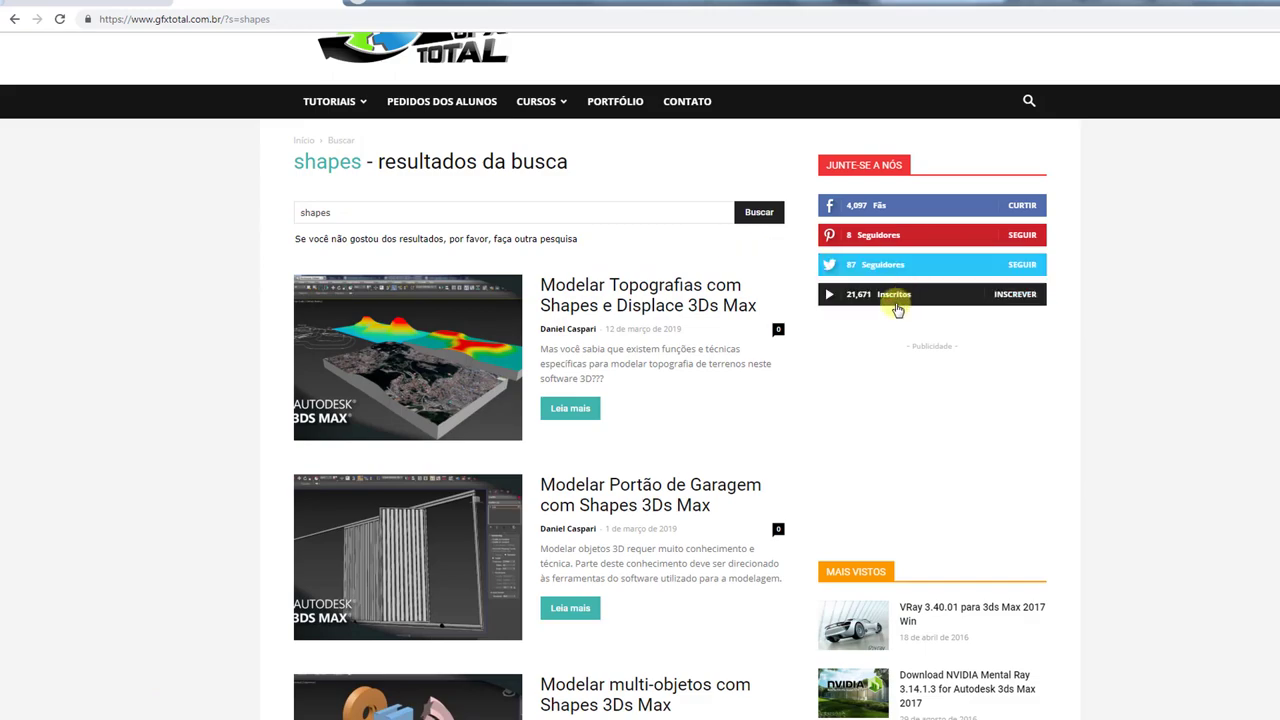
scroll(850, 270, "down", 2)
scroll(437, 274, "up", 4)
left_click(375, 285)
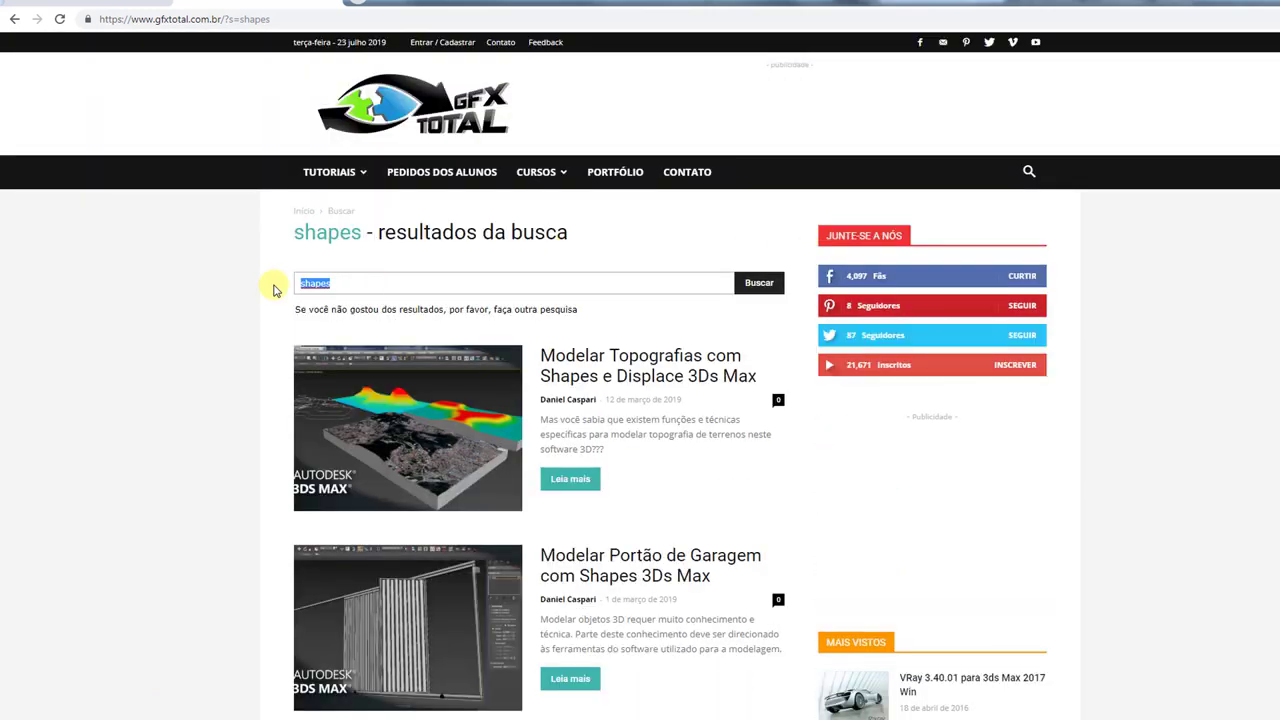
scroll(368, 289, "down", 4)
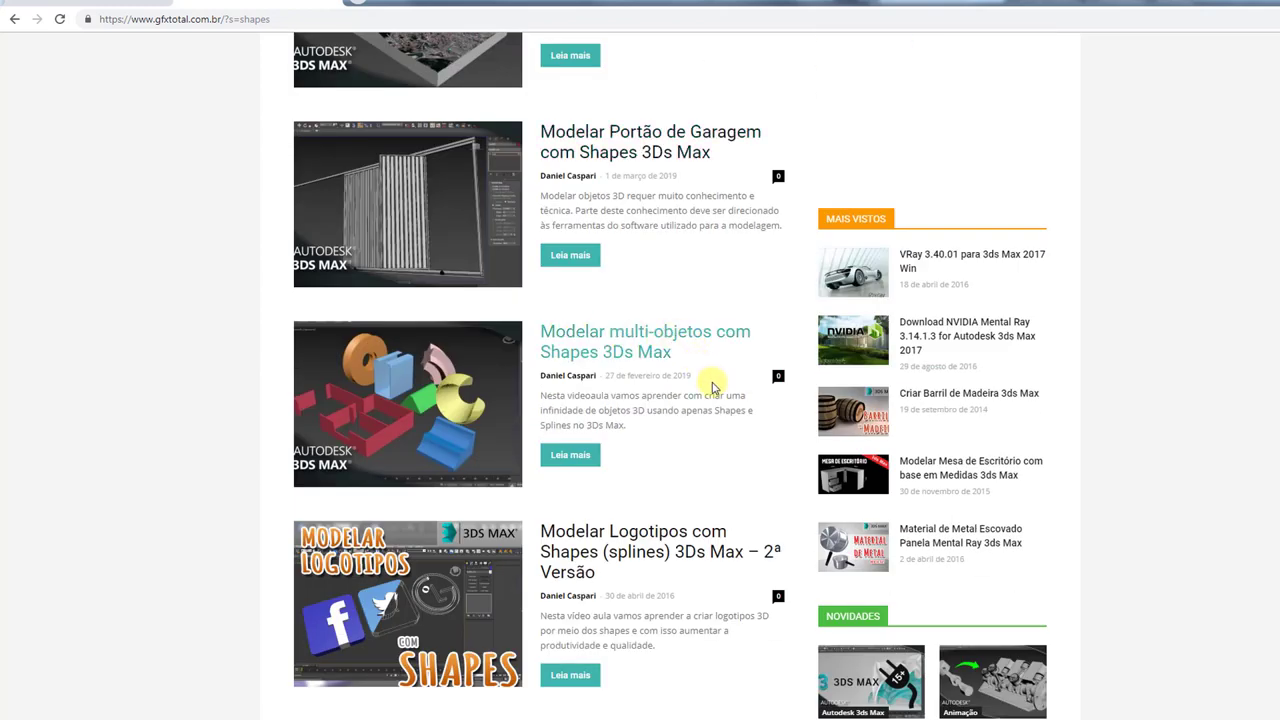
left_click_drag(713, 378, 576, 382)
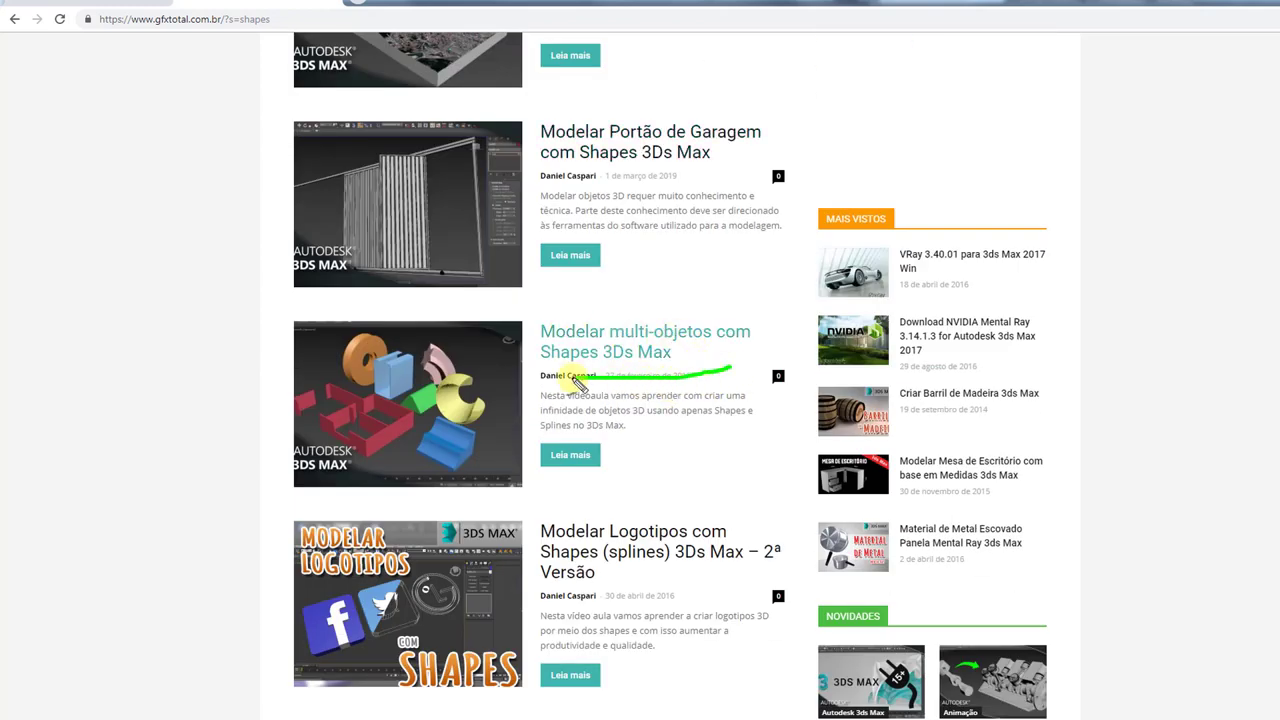
mouse_move(526, 343)
left_mouse_down()
mouse_move(586, 300)
mouse_move(742, 302)
left_mouse_up()
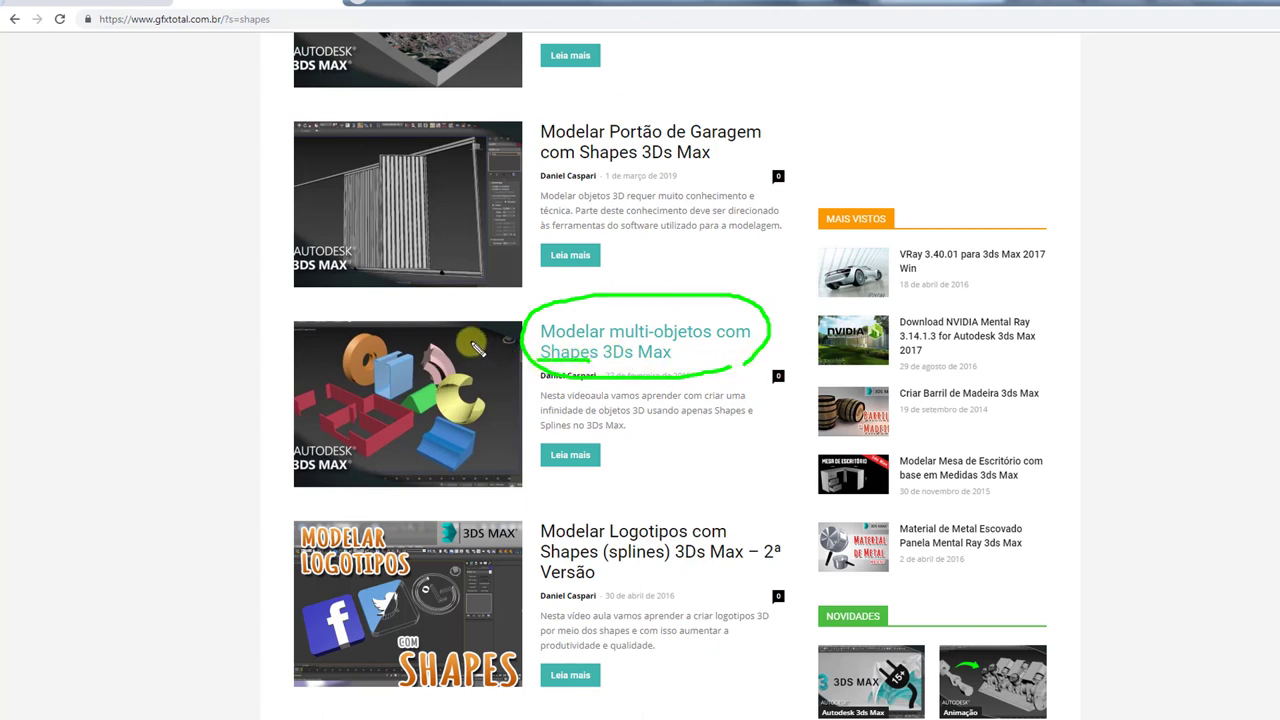
mouse_move(466, 337)
left_mouse_down()
mouse_move(410, 318)
mouse_move(312, 344)
mouse_move(298, 392)
mouse_move(343, 460)
mouse_move(440, 472)
mouse_move(495, 400)
mouse_move(476, 342)
left_mouse_up()
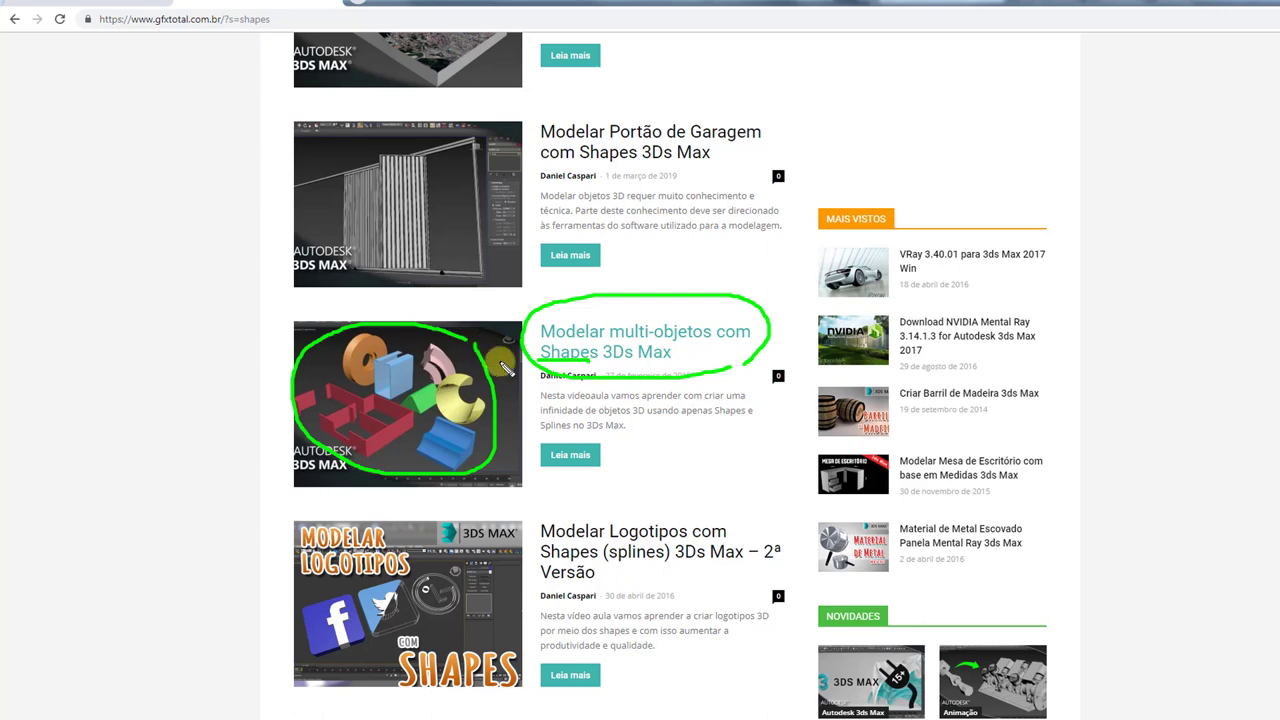
key("Escape")
scroll(311, 494, "down", 2)
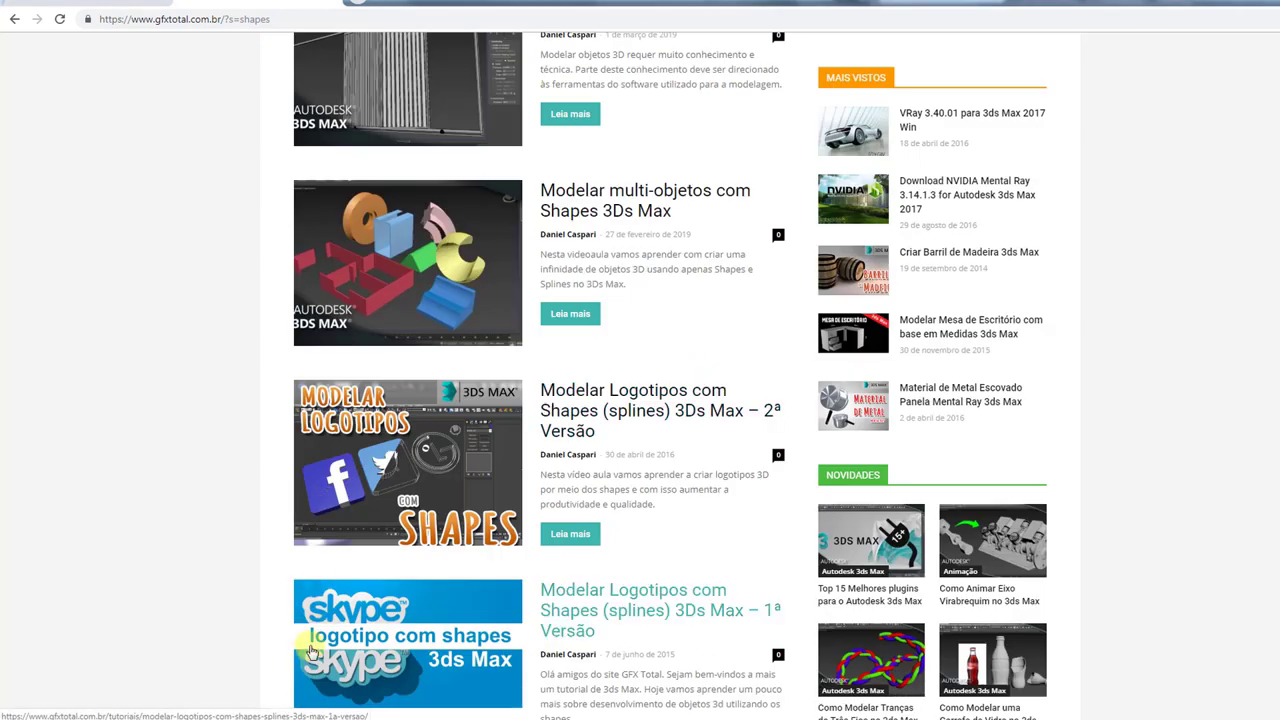
scroll(400, 700, "up", 2)
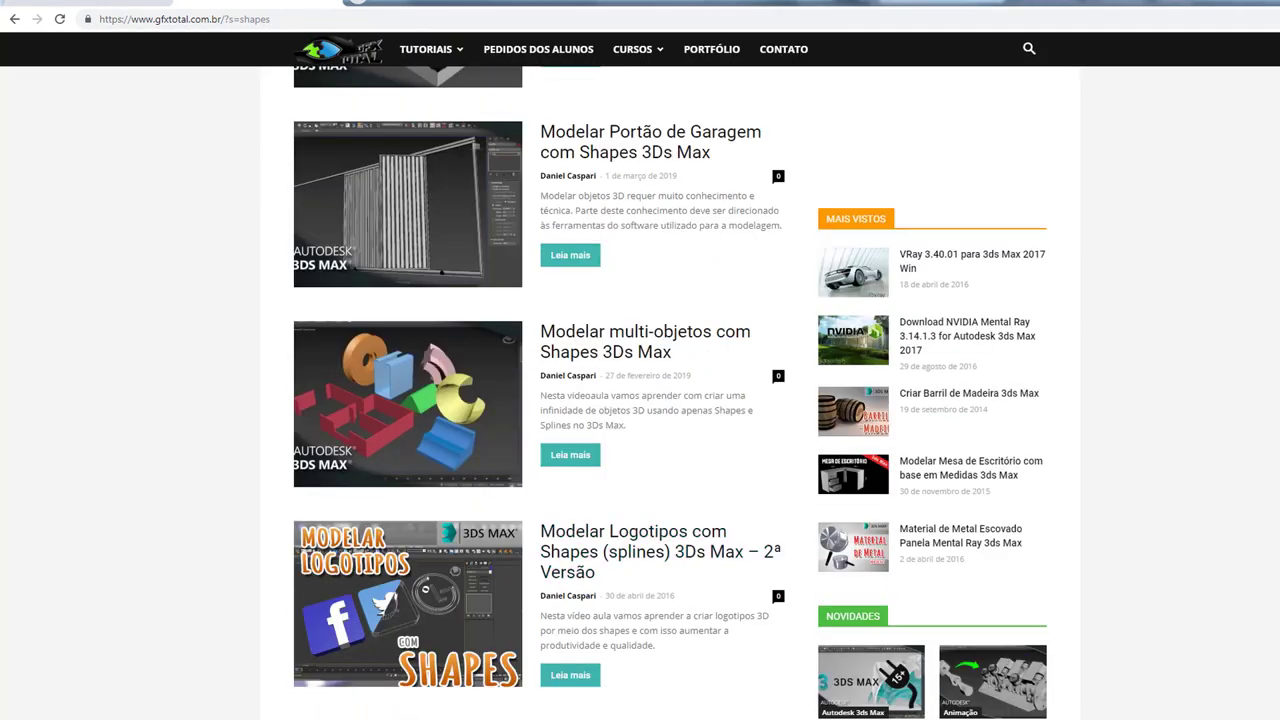
- Switch to 3ds Max and maximize the Perspective viewport
left_click(334, 712)
mouse_move(820, 480)
middle_mouse_down()
mouse_move(846, 486)
mouse_move(835, 476)
middle_mouse_up()
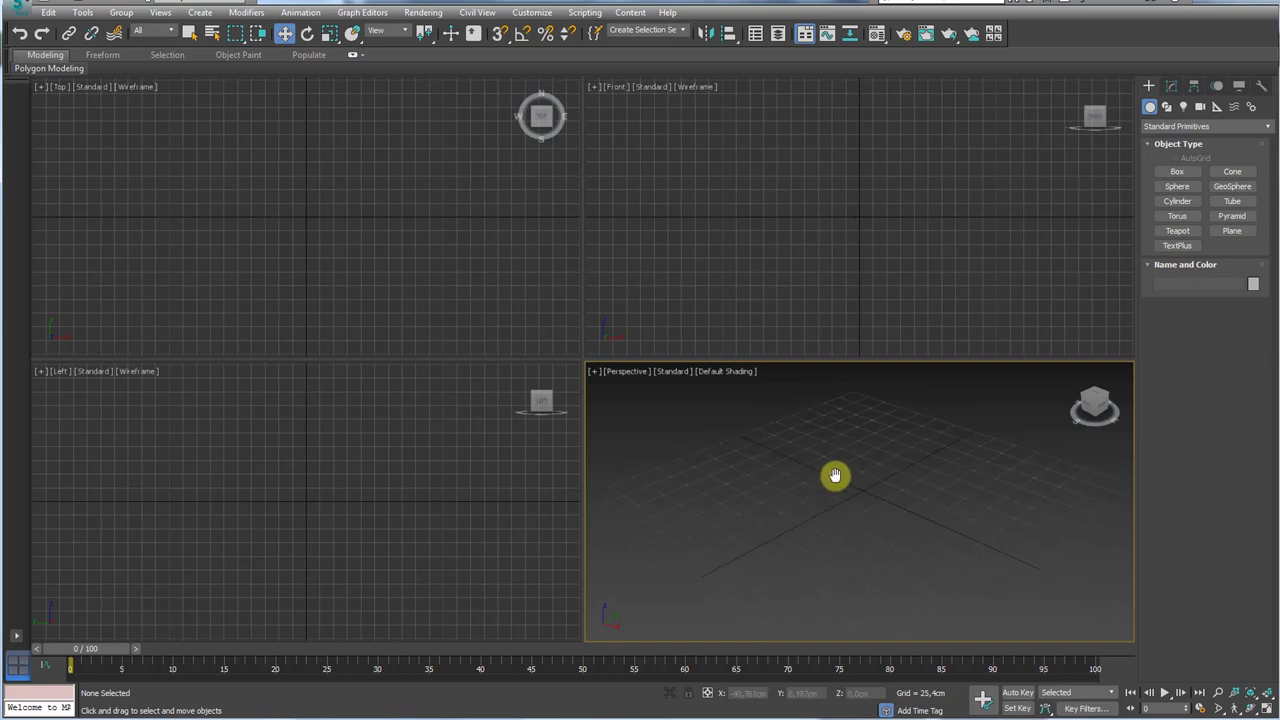
left_click(1266, 707)
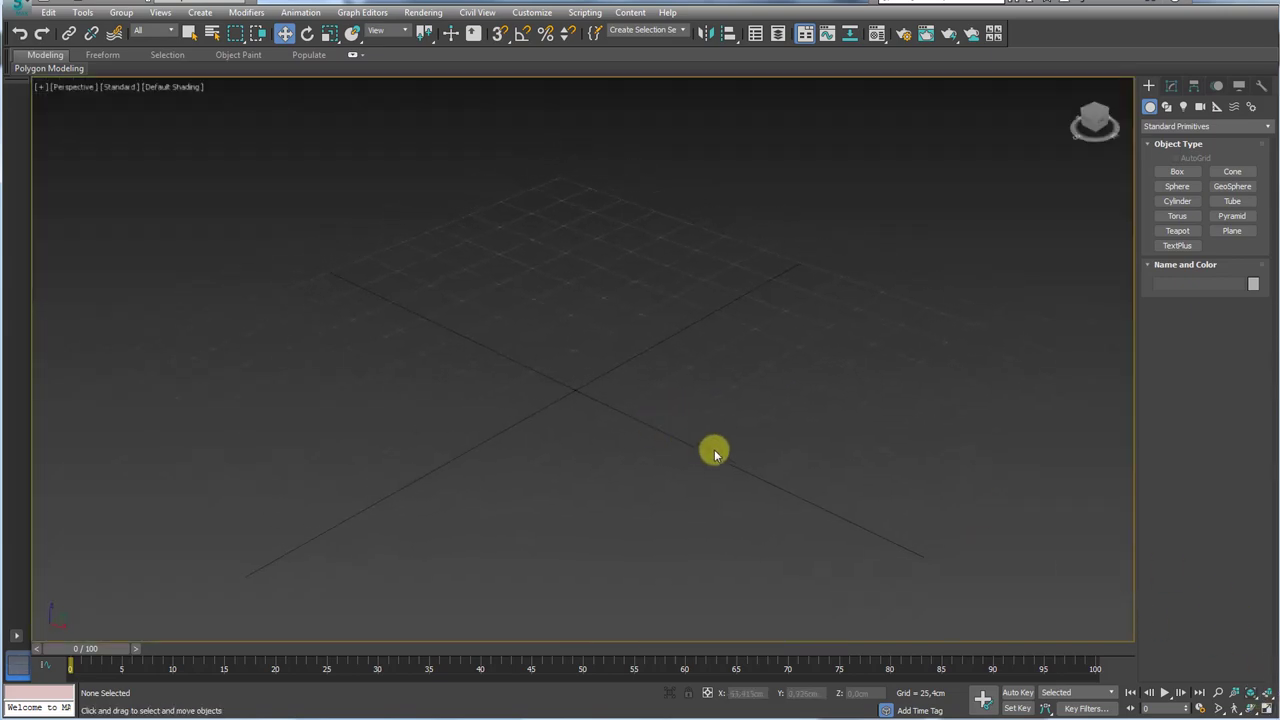
- Draw a rectangle spline on the Perspective grid and enlarge it to about 235 cm long and 189 cm wide
left_click(1166, 106)
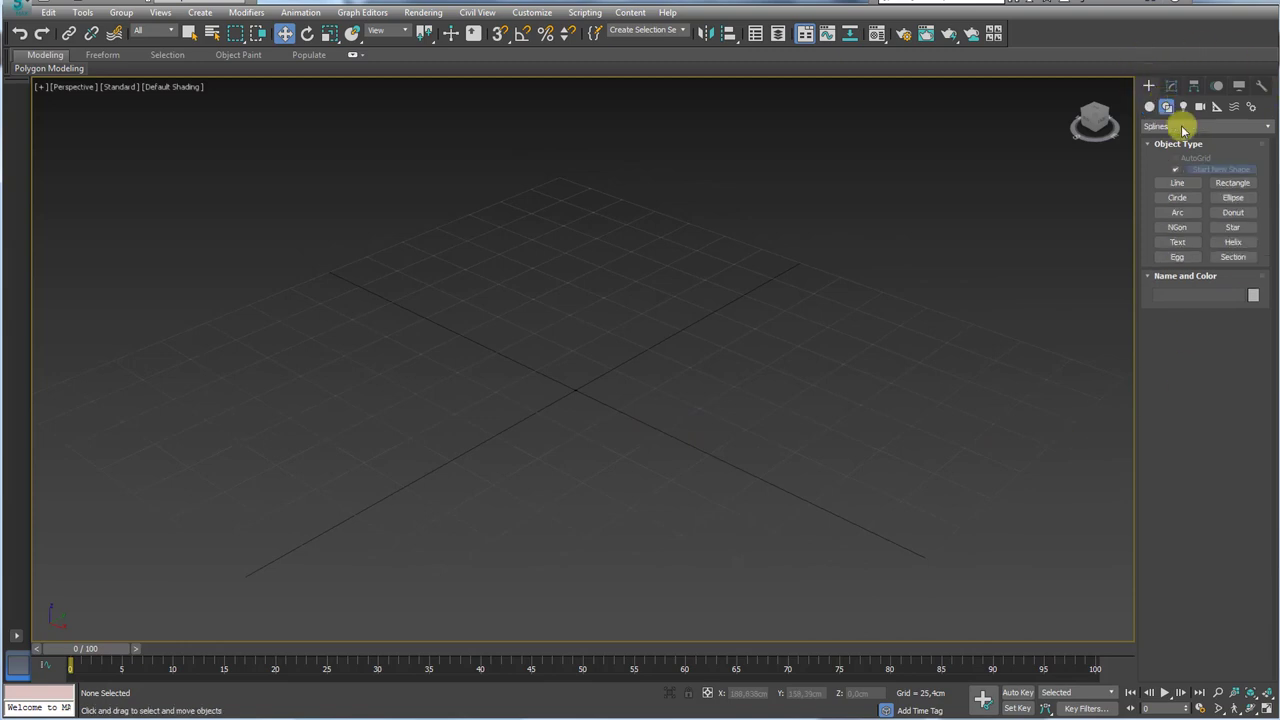
left_click(1232, 182)
left_click_drag(393, 422, 884, 382)
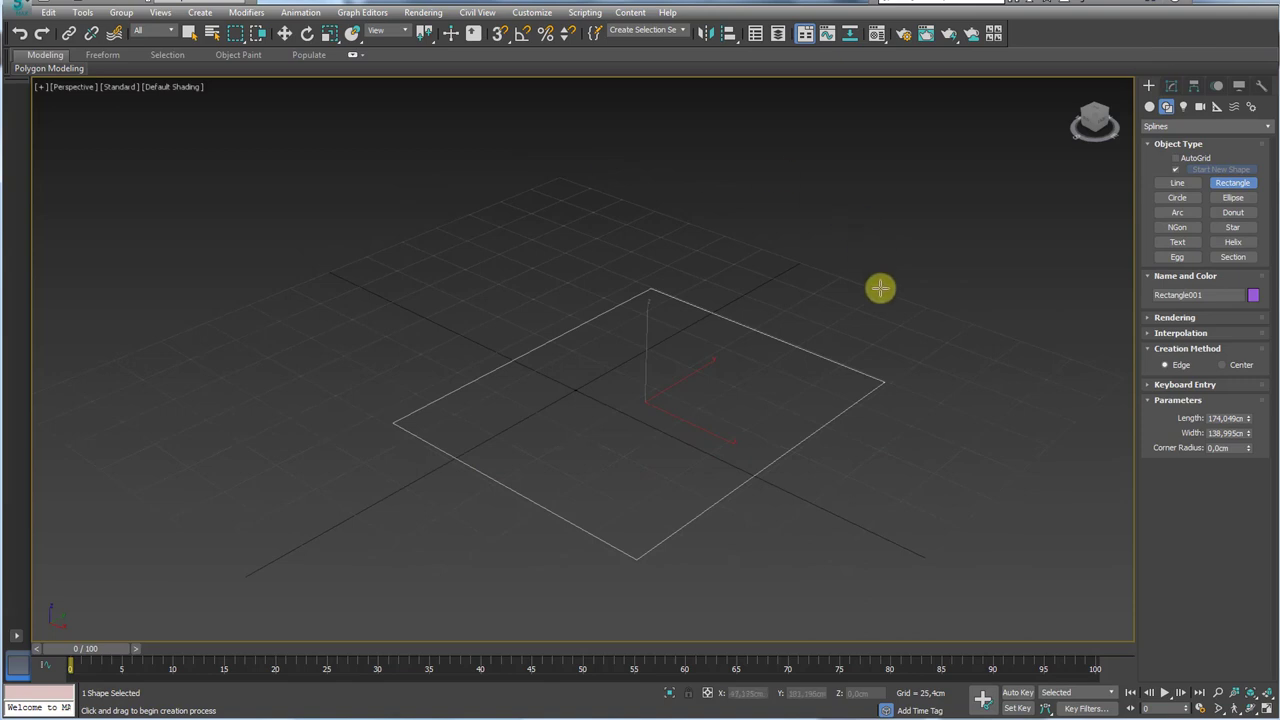
middle_click_drag(851, 363, 686, 351)
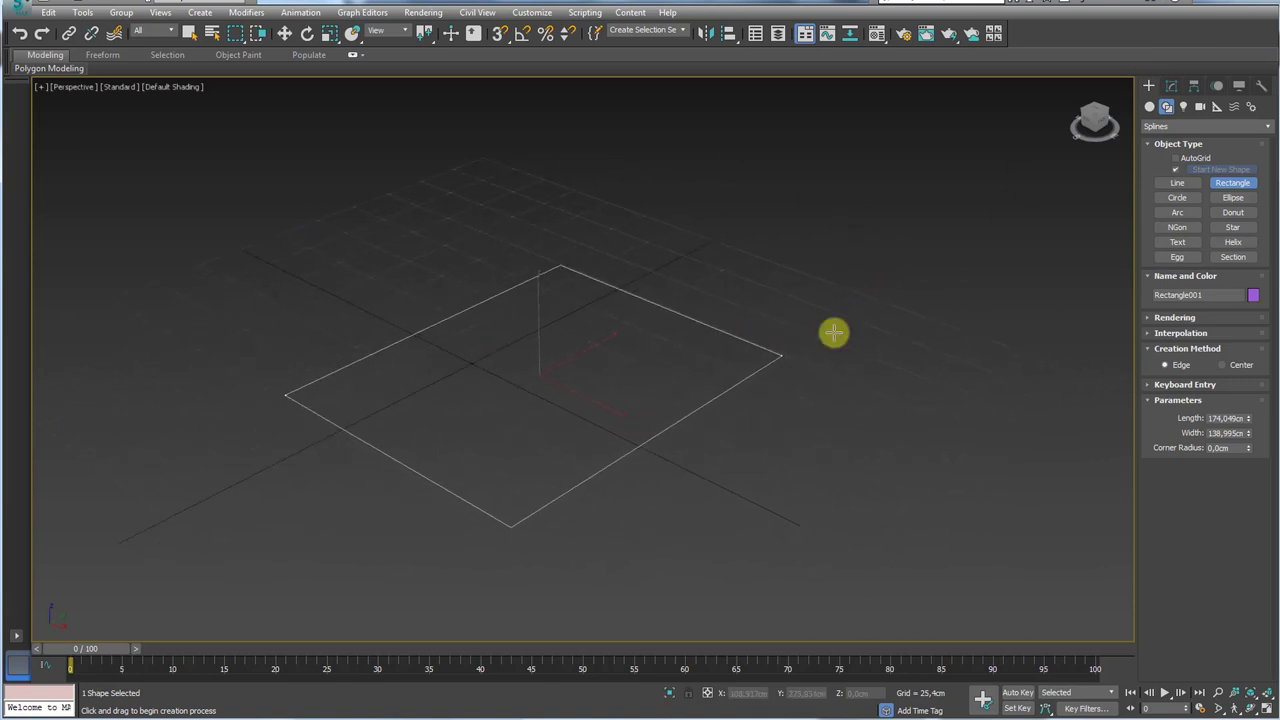
middle_click_drag(586, 354, 746, 309)
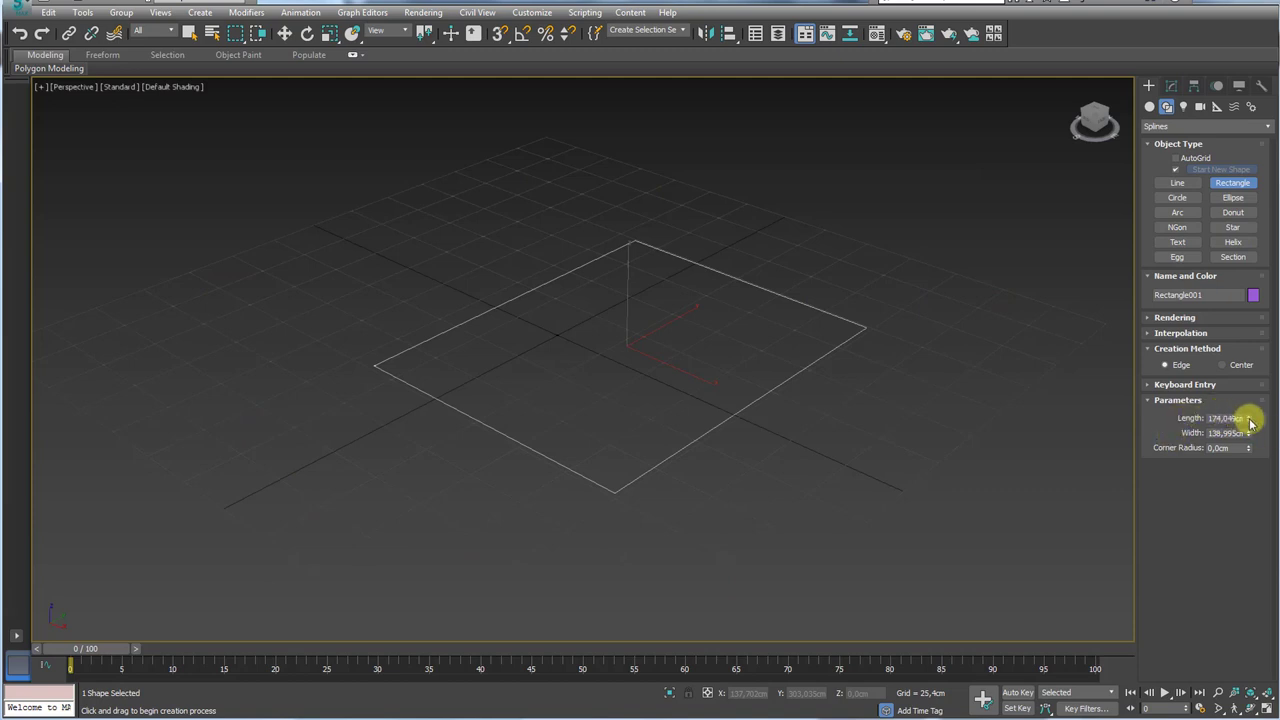
mouse_move(1249, 422)
left_mouse_down()
mouse_move(1249, 403)
mouse_move(1258, 431)
mouse_move(1246, 411)
left_mouse_up()
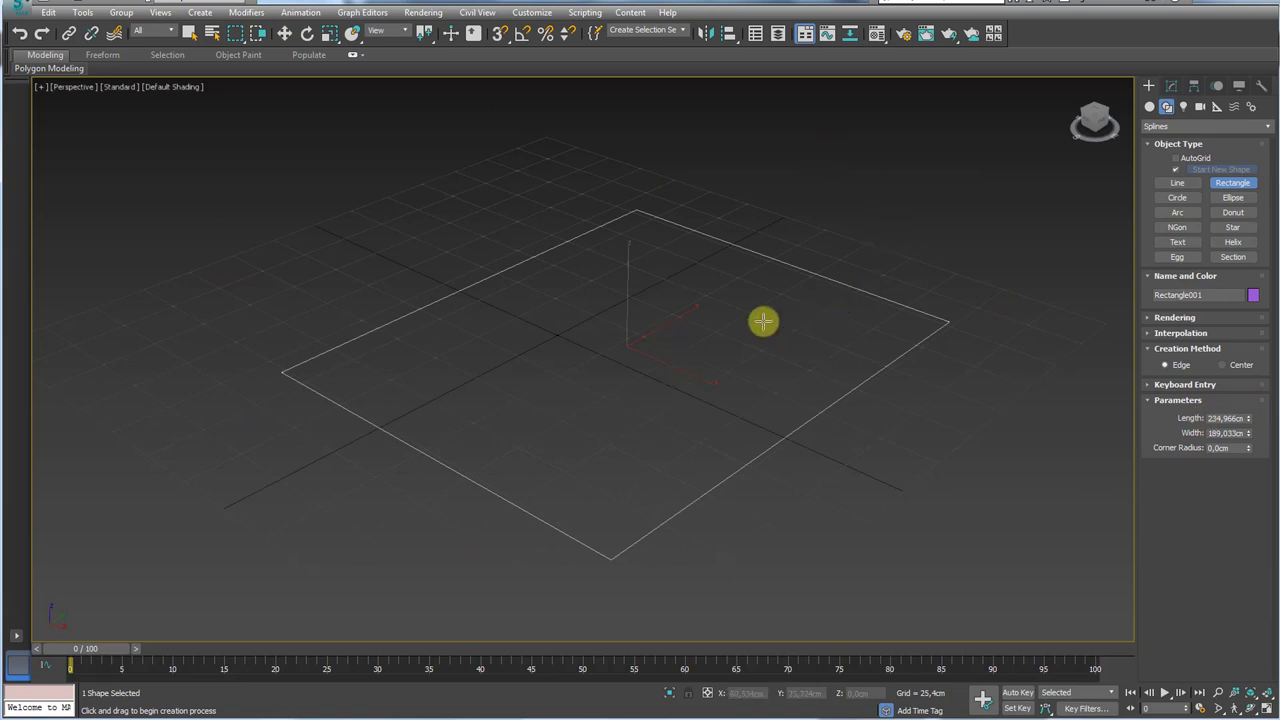
right_click(714, 280)
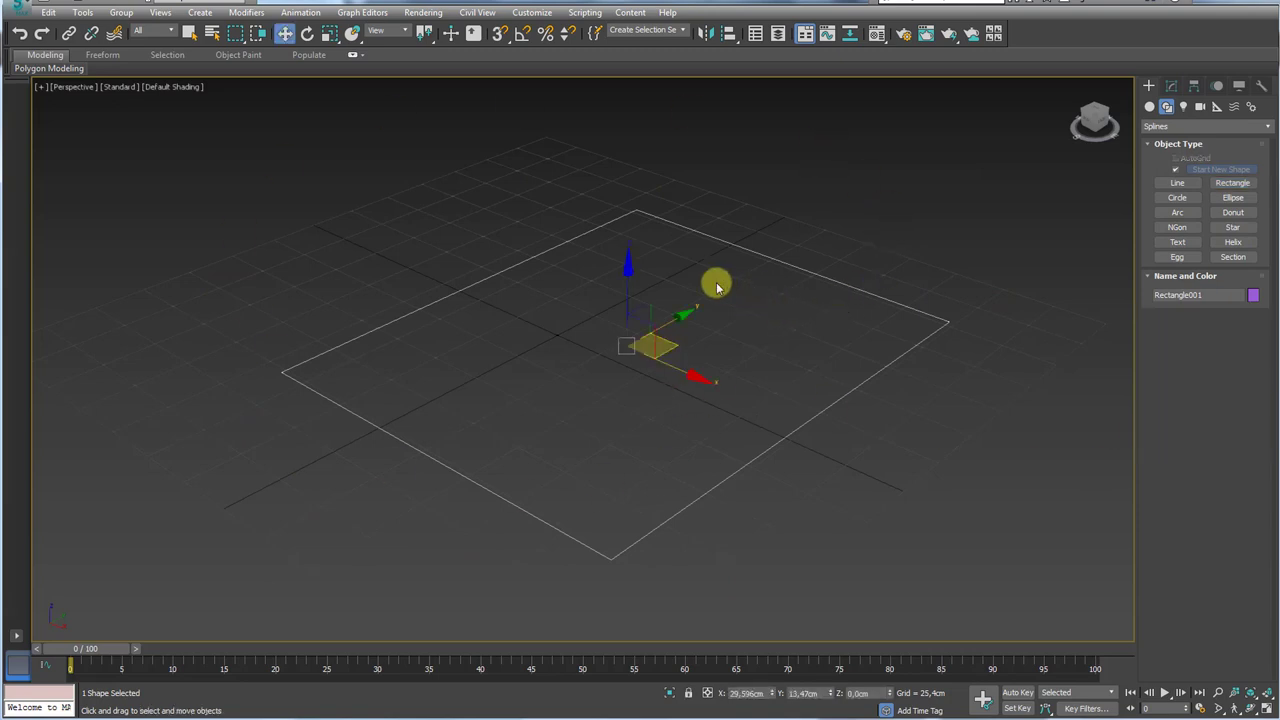
- Convert the rectangle to an Editable Spline
right_click(714, 280)
mouse_move(771, 445)
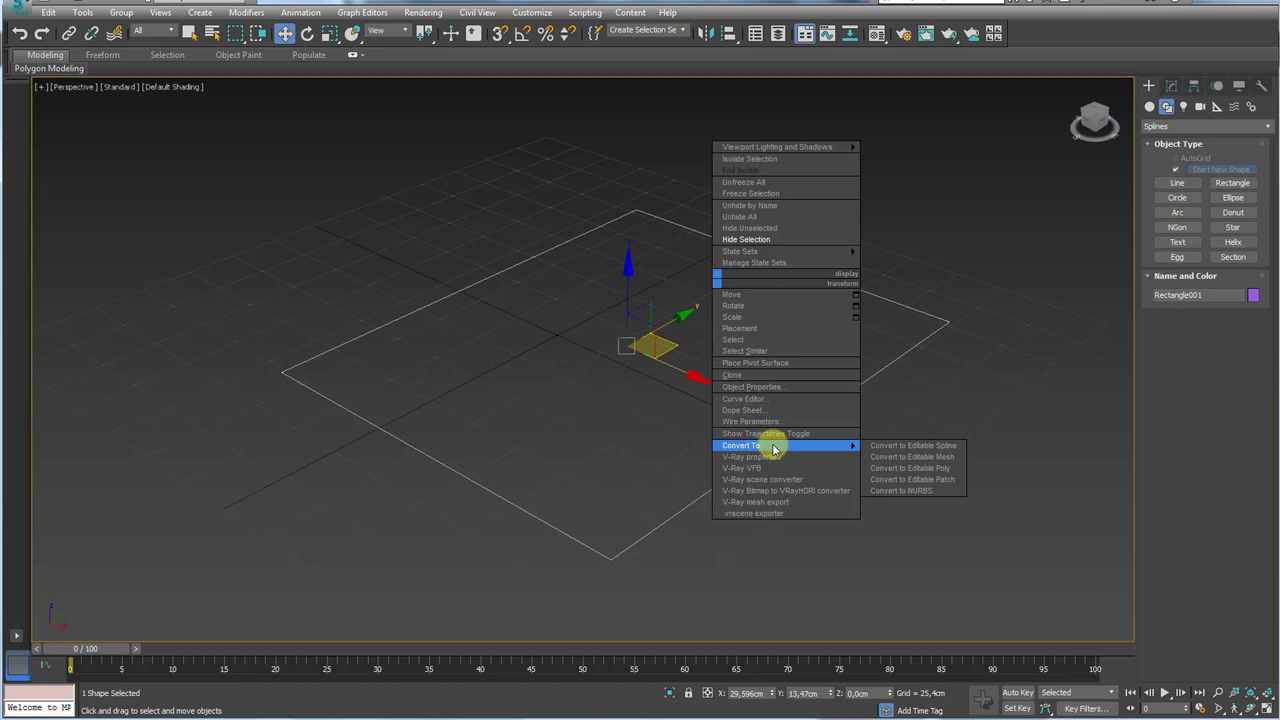
left_click(903, 446)
- Enter vertex editing on the spline and try selecting its corner vertices, ending with the far corner selected
left_click(1187, 391)
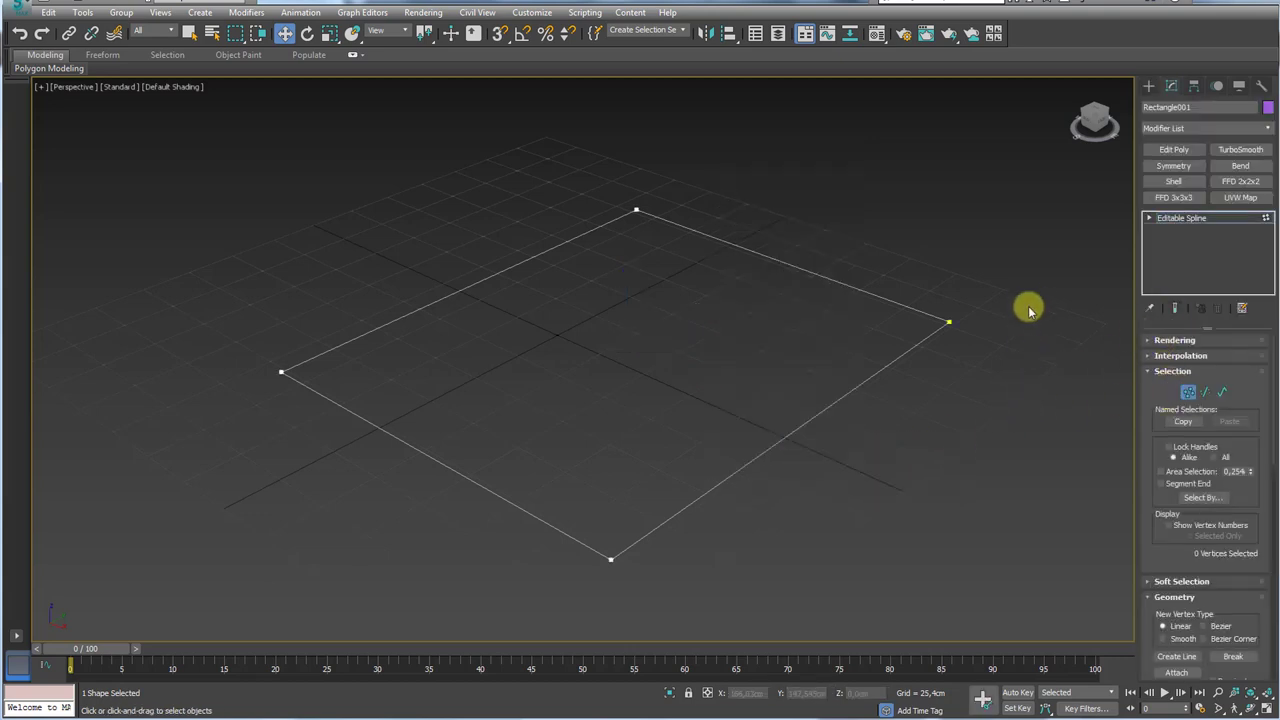
left_click_drag(1024, 290, 936, 338)
left_click(611, 559)
left_click_drag(420, 312, 160, 412)
left_click(640, 214)
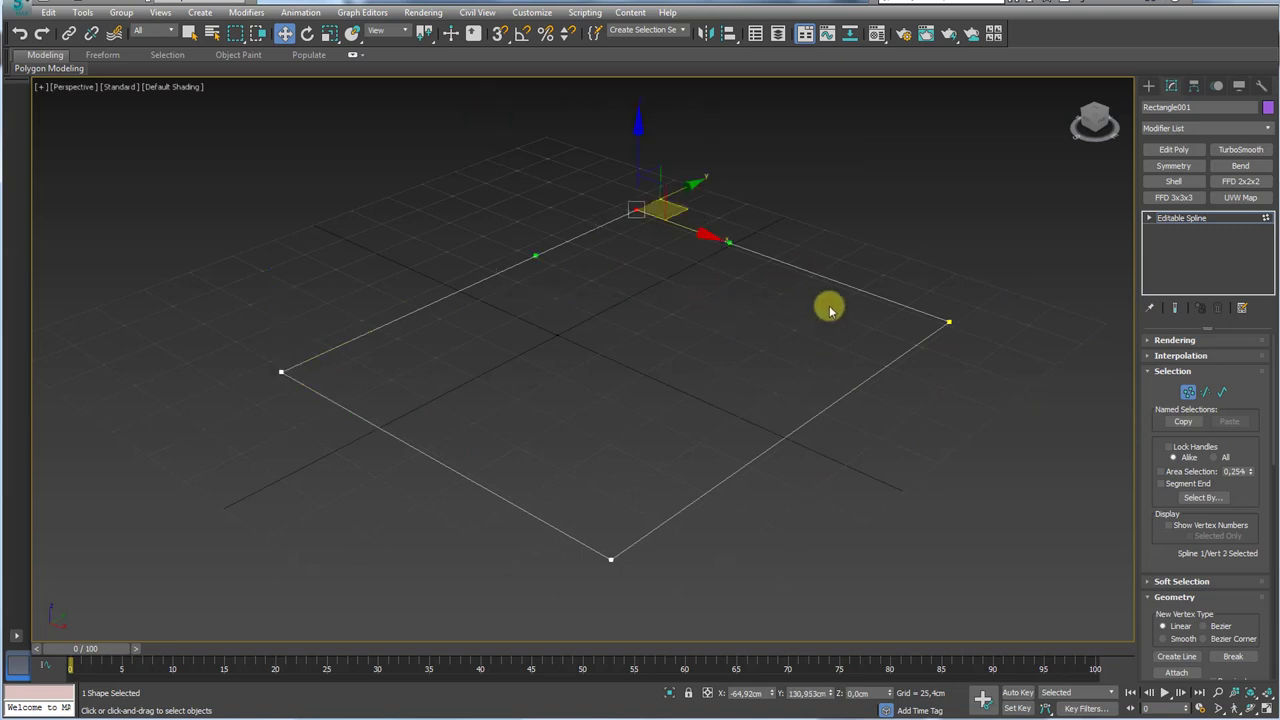
middle_click_drag(806, 266, 800, 311, "alt")
middle_click_drag(800, 311, 734, 263)
scroll(745, 256, "down", 4)
scroll(700, 295, "up", 4)
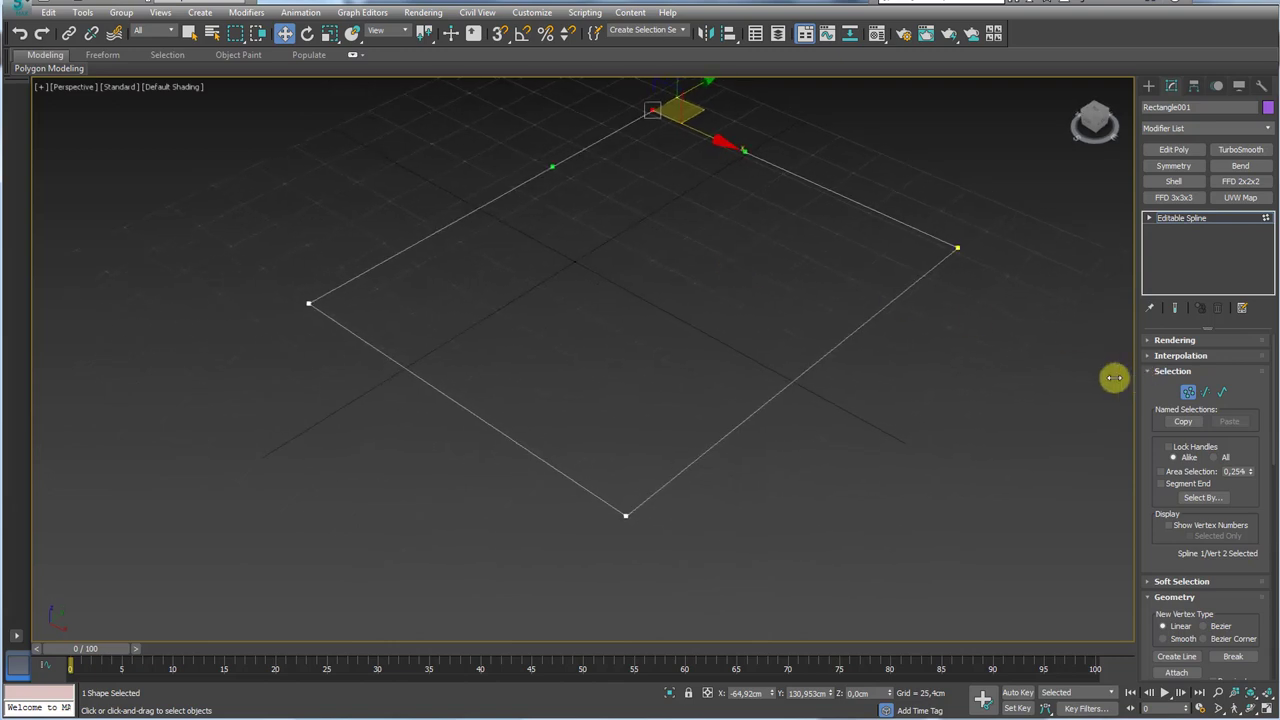
- Widen the command panel to two columns so that the spline's Geometry options are fully shown
left_click_drag(1114, 378, 1014, 368)
middle_click_drag(804, 328, 868, 397)
middle_click_drag(706, 387, 960, 400, "alt")
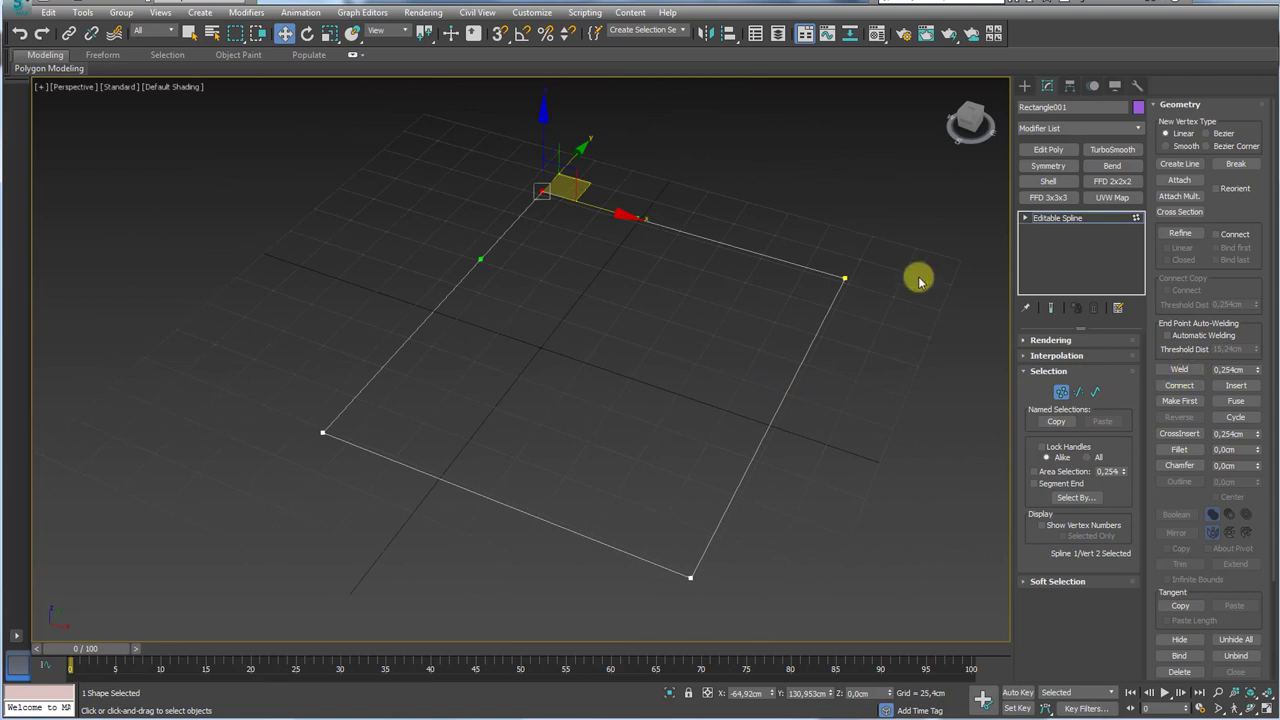
- Break the rectangle's right corner vertex and move one of the separated vertices to about X 186 cm, Y 64 cm
left_click(845, 279)
middle_click_drag(866, 289, 837, 263, "alt")
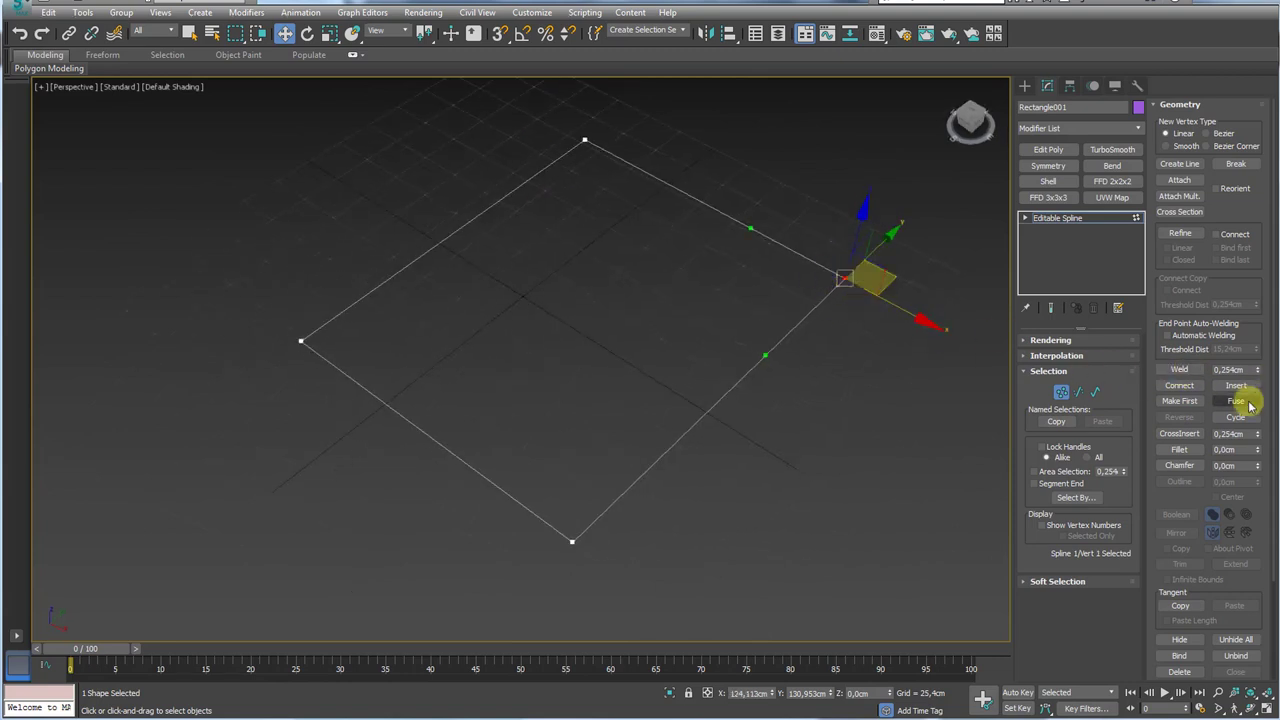
left_click(1236, 164)
left_click(843, 283)
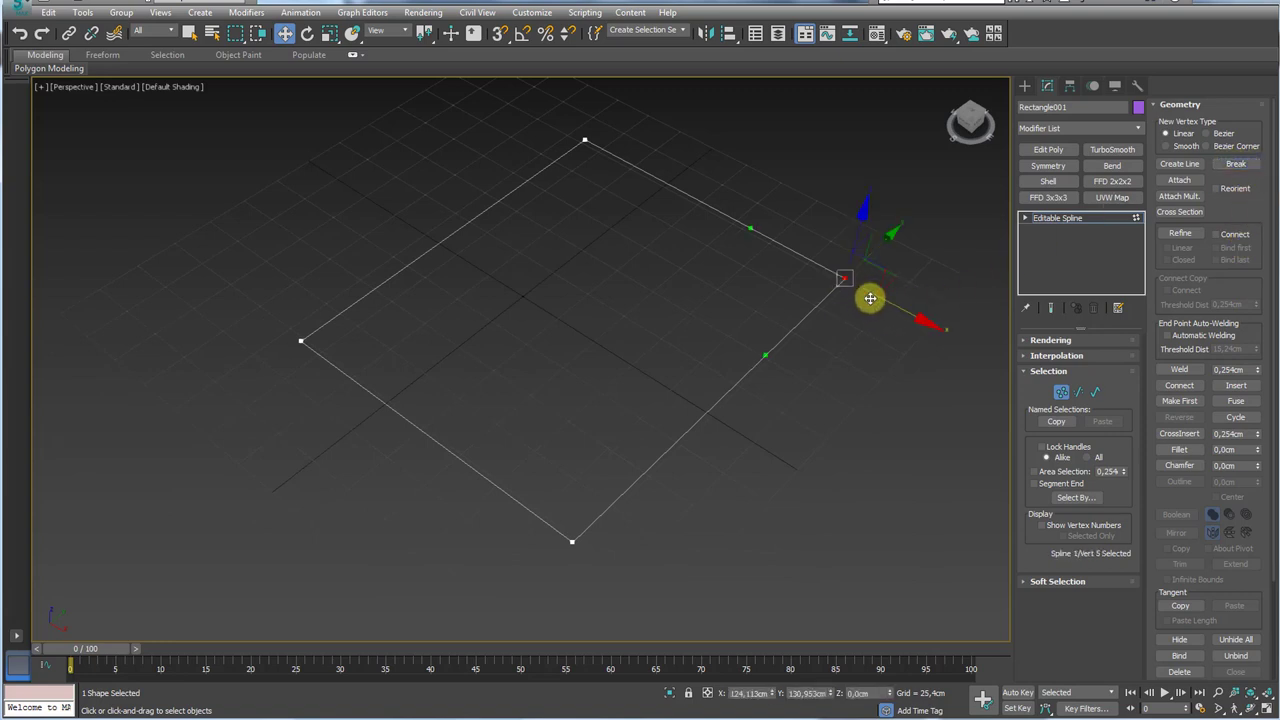
left_click_drag(891, 280, 926, 408)
middle_click_drag(726, 403, 618, 379, "alt")
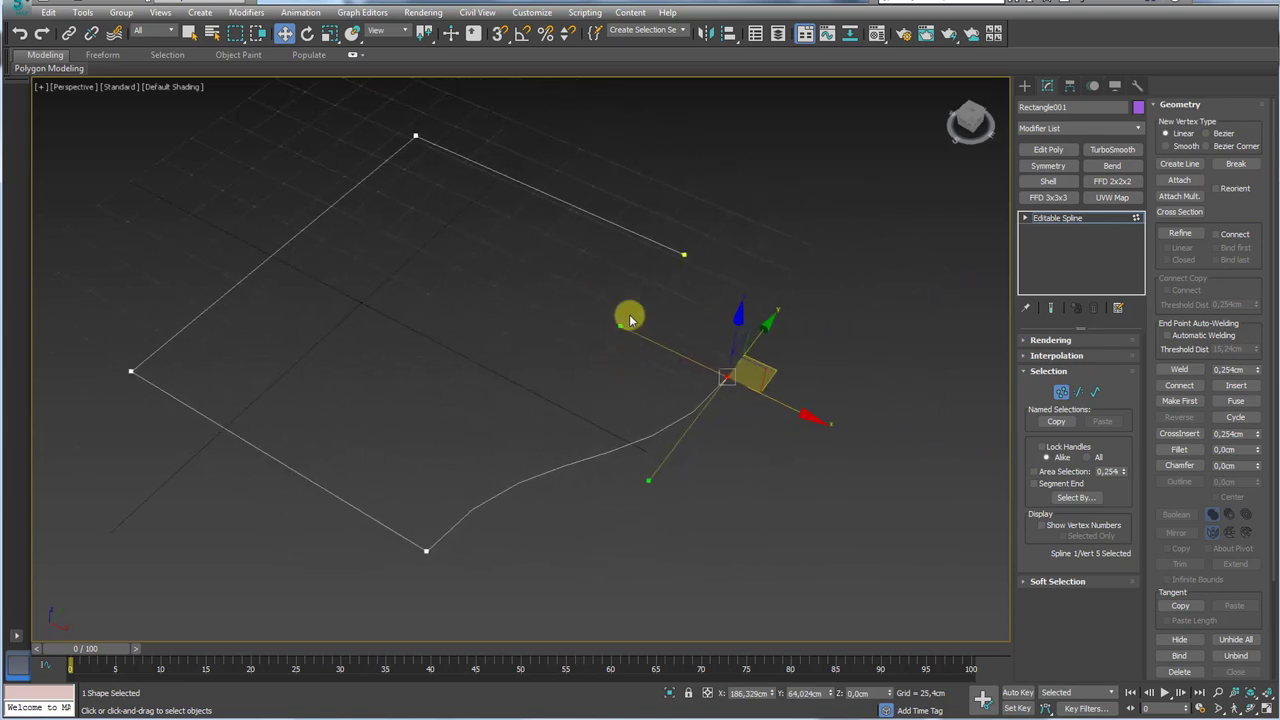
- Use Create Line to add a short two-point line crossing the spline's upper-right edge
left_click(1180, 164)
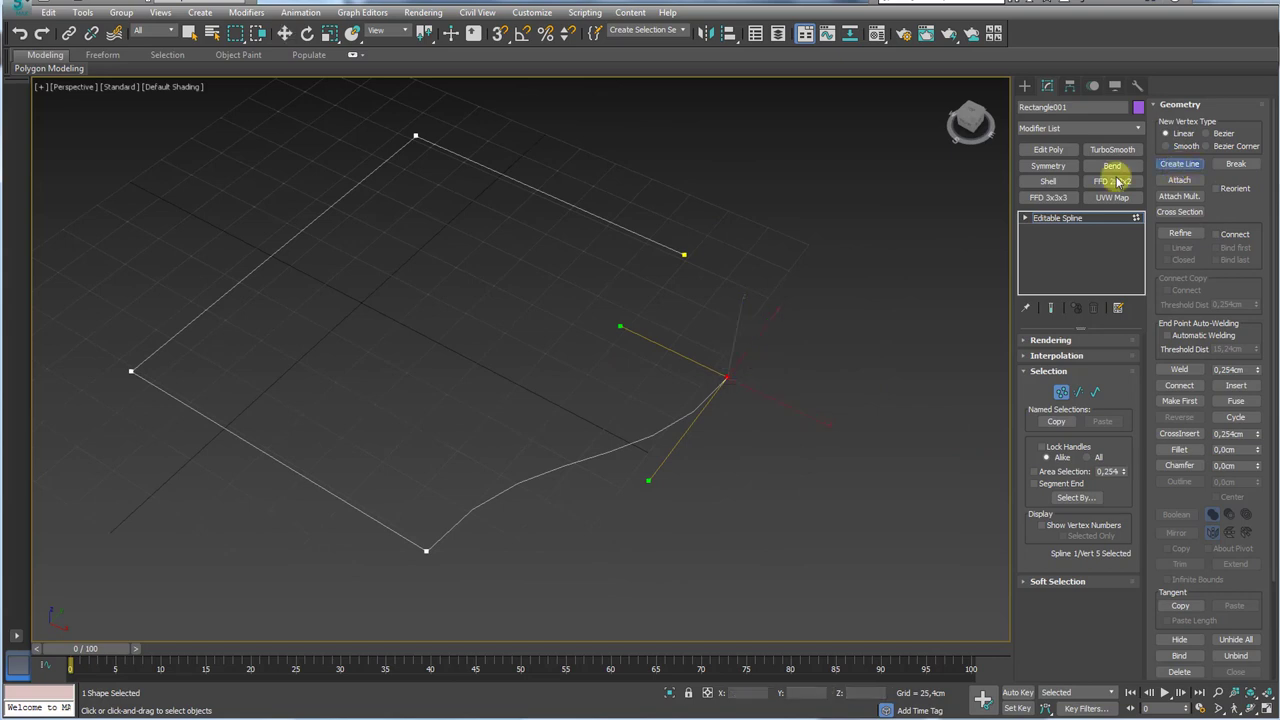
left_click(608, 181)
left_click(551, 295)
right_click(500, 271)
left_click(251, 203)
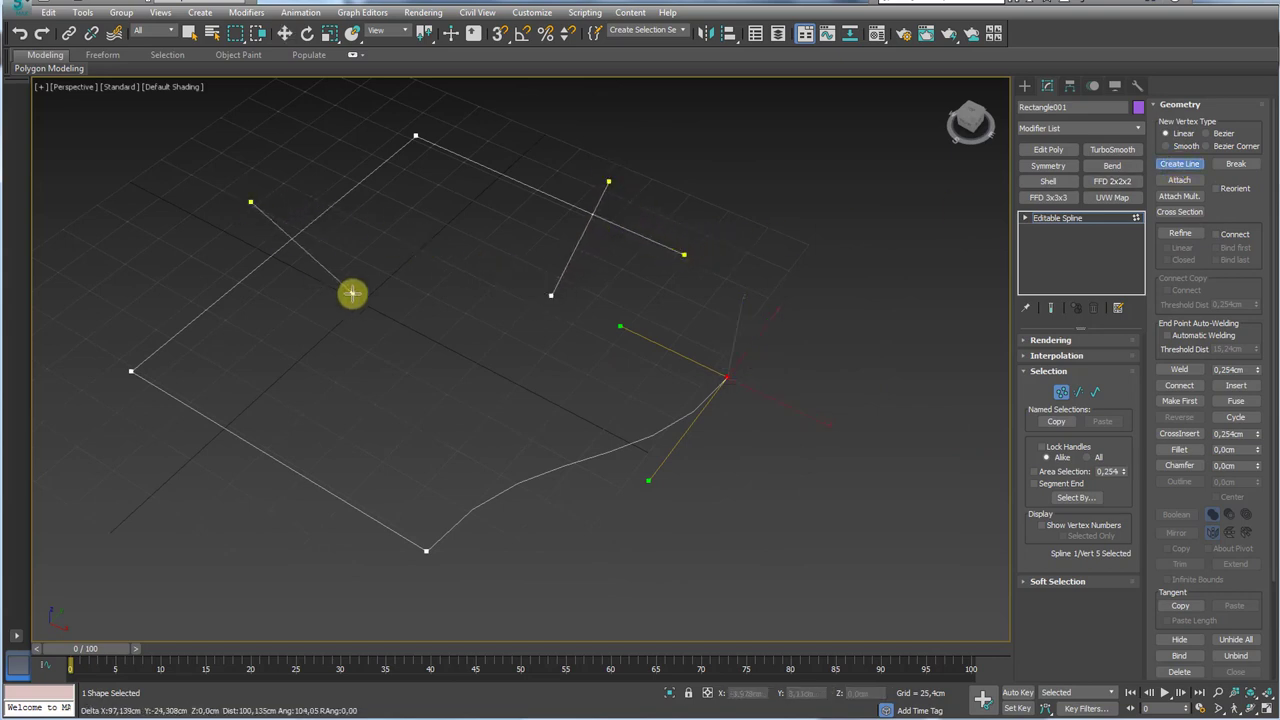
right_click(481, 363)
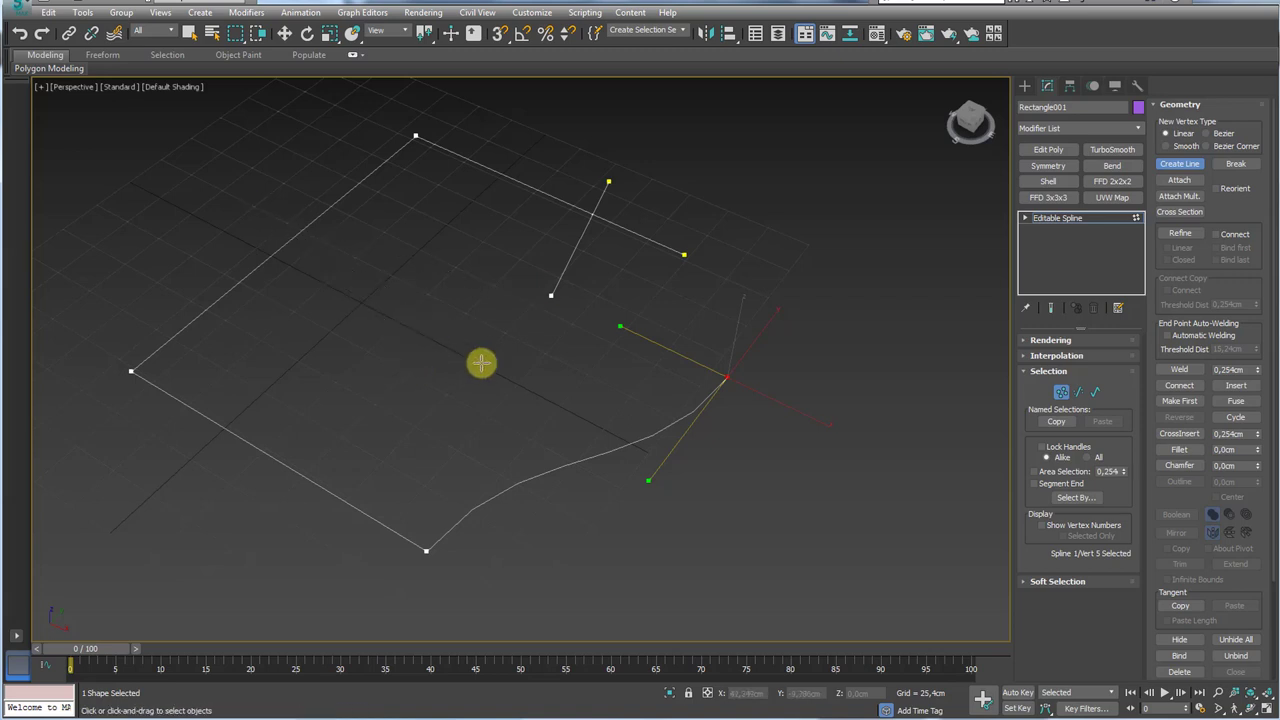
- Add a multi-point line to the same shape, starting outside the upper-left edge with straight segments and continuing in curves past the lower edge
left_click(219, 195)
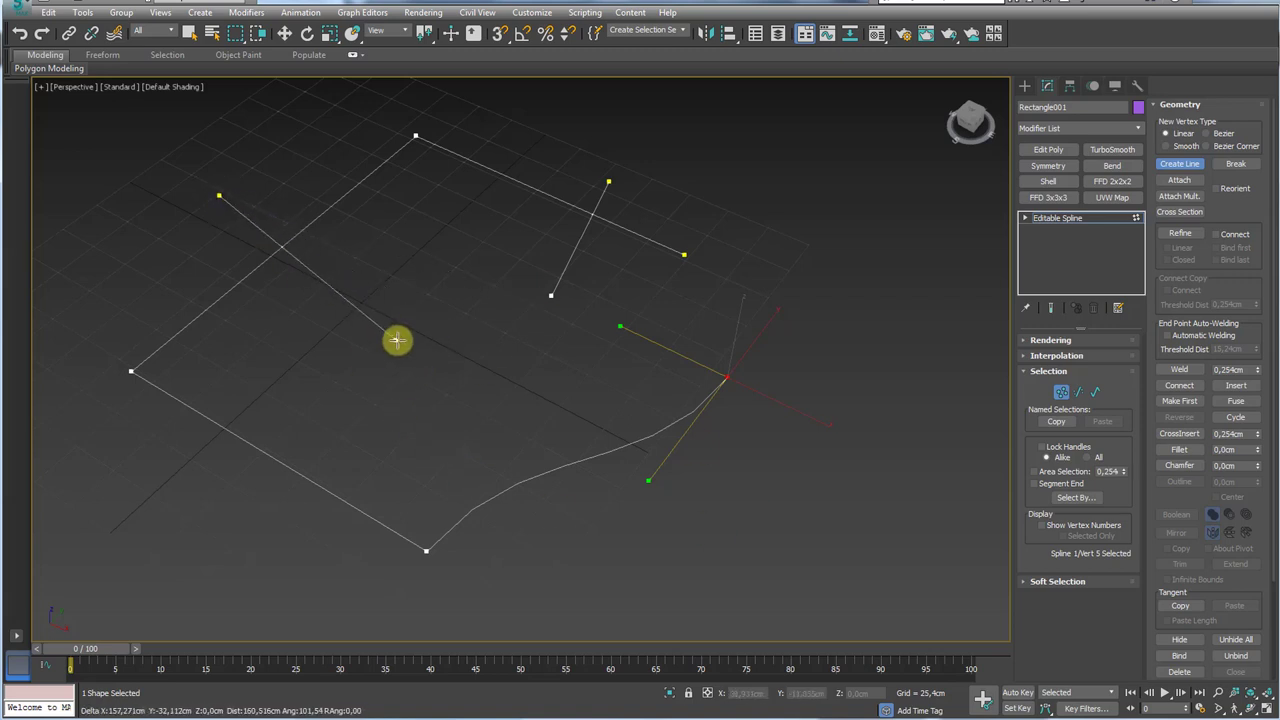
left_click(397, 340)
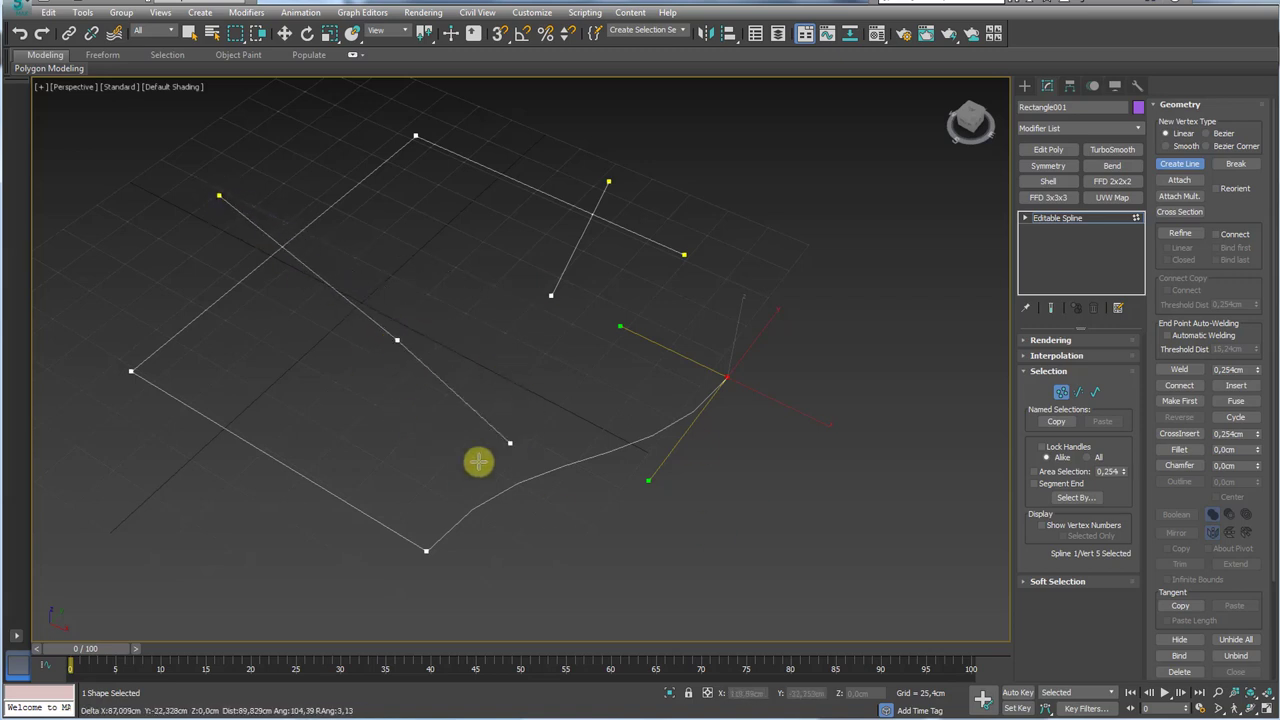
left_click(336, 408)
left_click(533, 358)
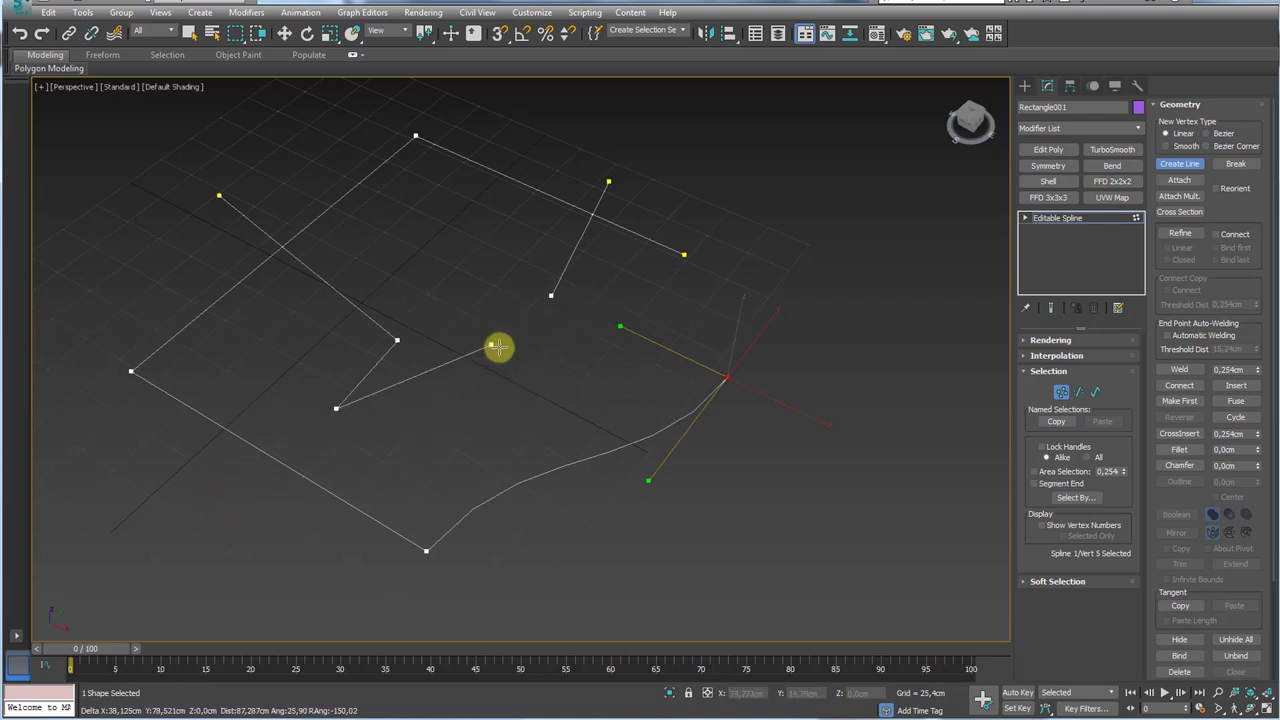
left_click_drag(491, 344, 528, 386)
left_click_drag(403, 455, 306, 494)
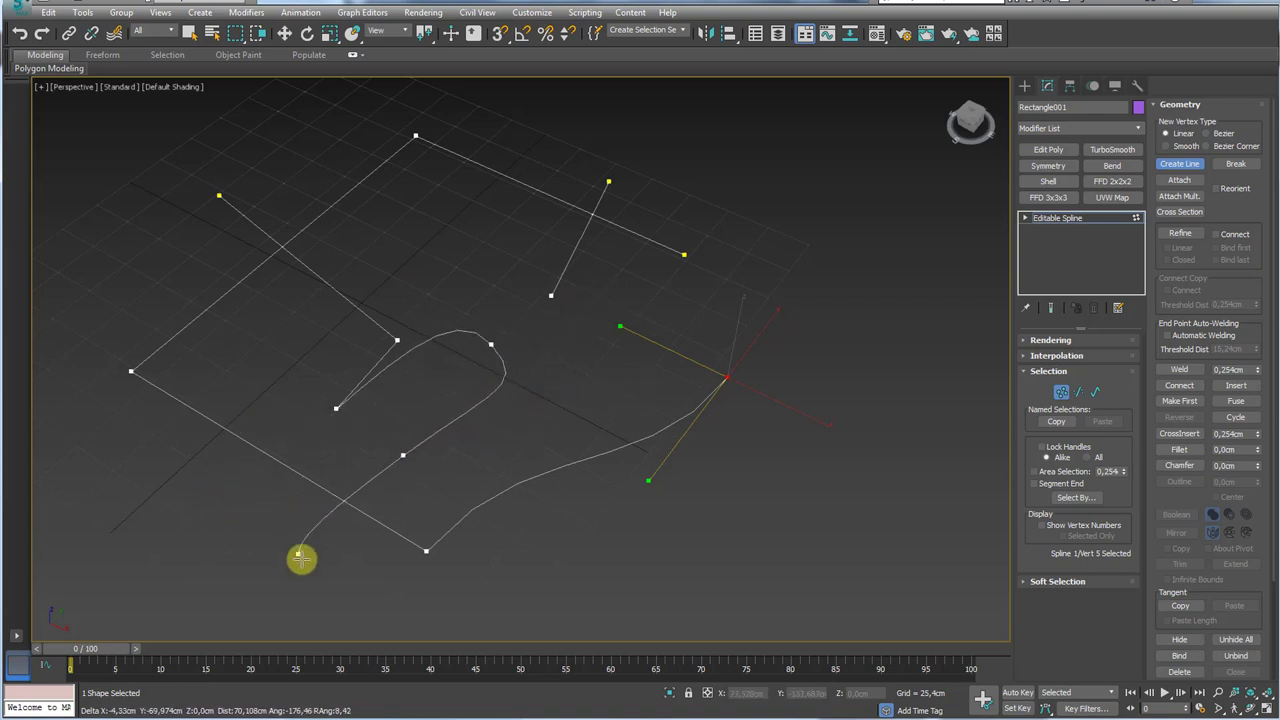
left_click_drag(325, 594, 363, 606)
left_click_drag(503, 556, 526, 503)
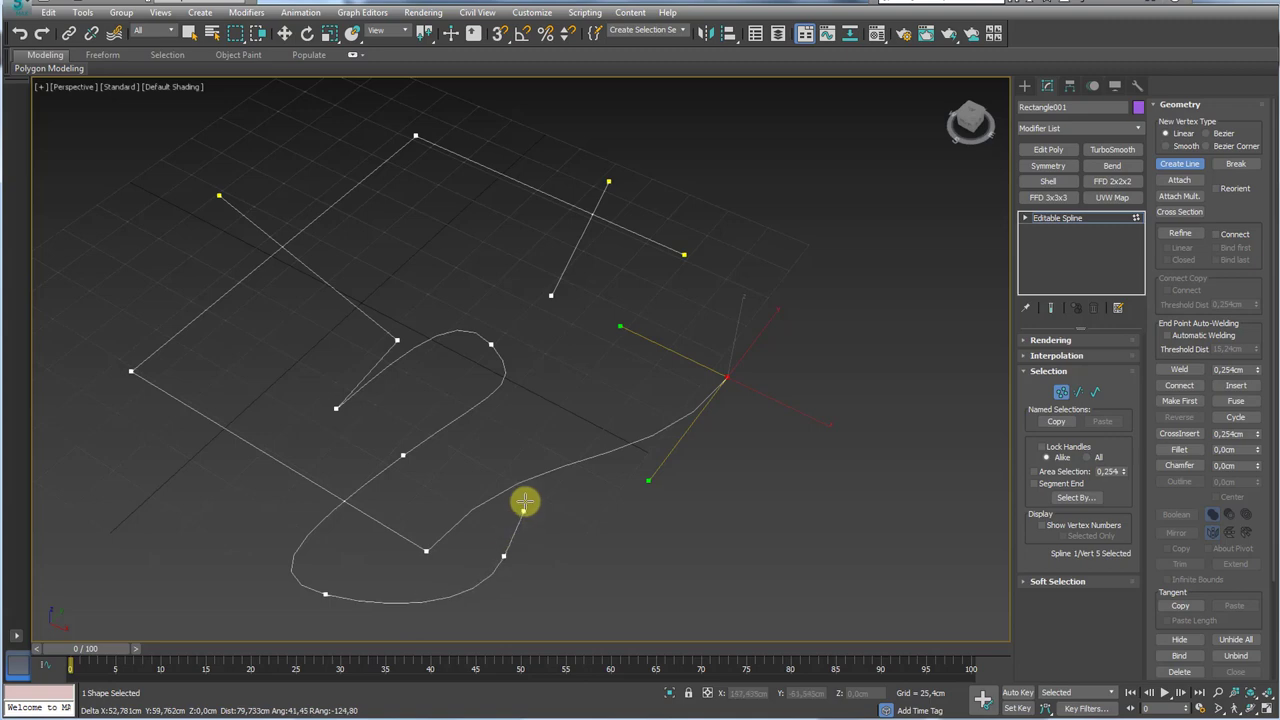
left_click_drag(635, 522, 636, 569)
right_click(760, 493)
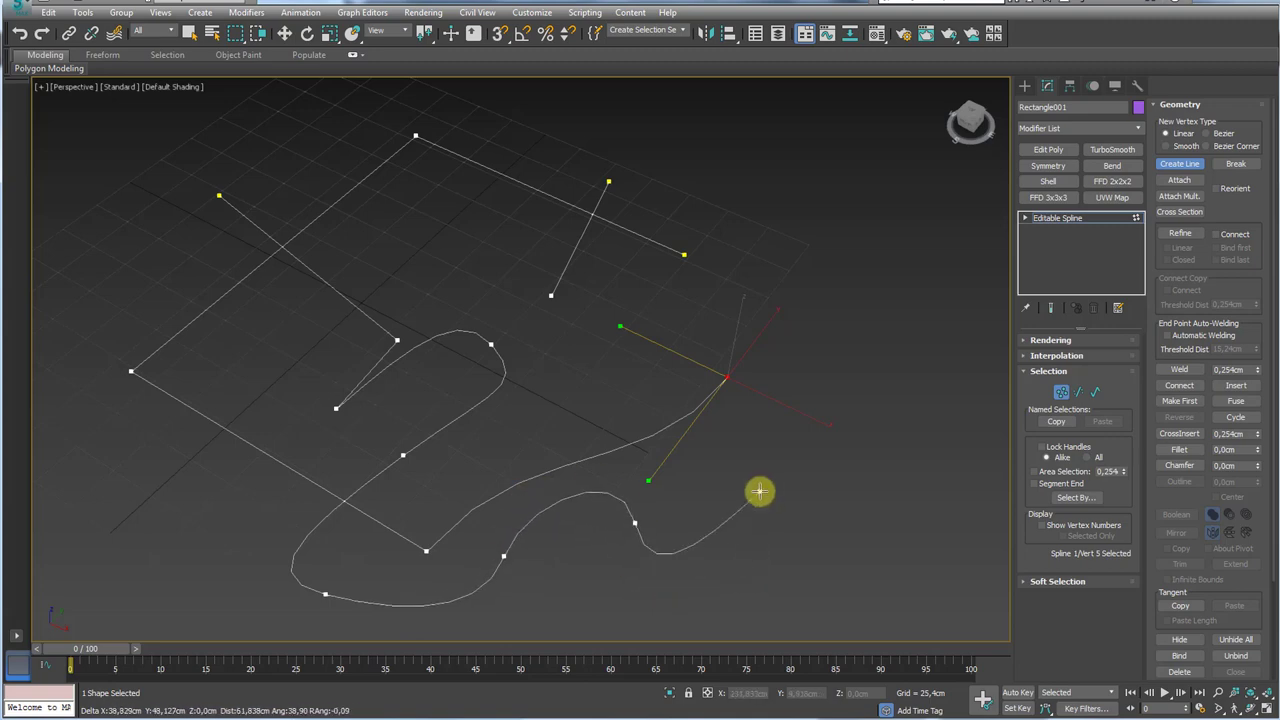
middle_click_drag(556, 462, 554, 515, "alt")
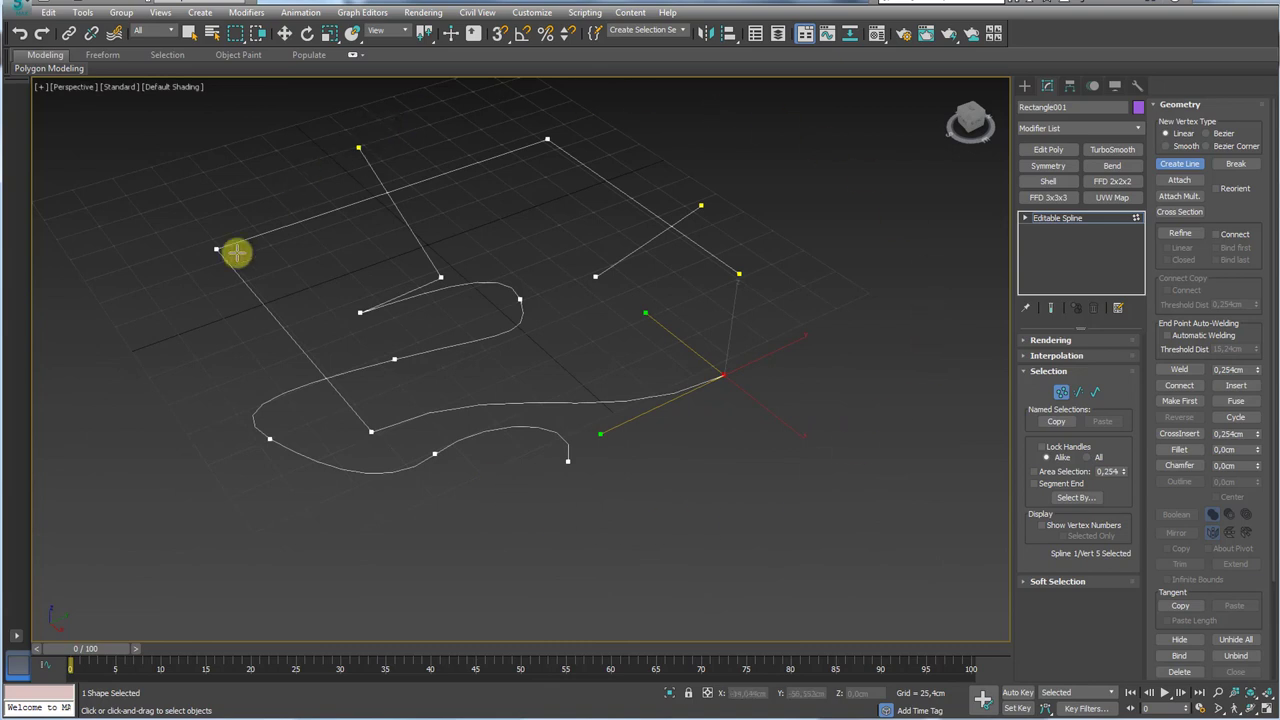
middle_click_drag(617, 364, 734, 426)
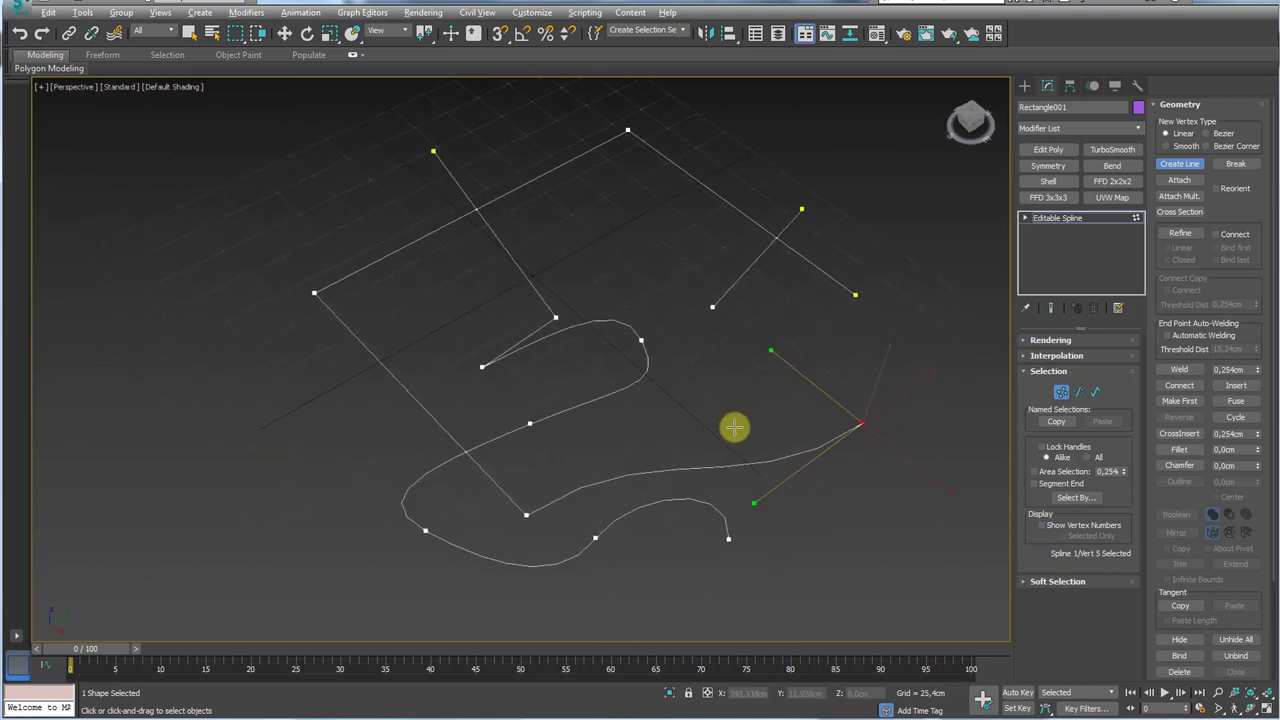
- Use CrossInsert to add vertices where the multi-point curve crosses the rectangle's lower-left edge
middle_click_drag(803, 399, 753, 399)
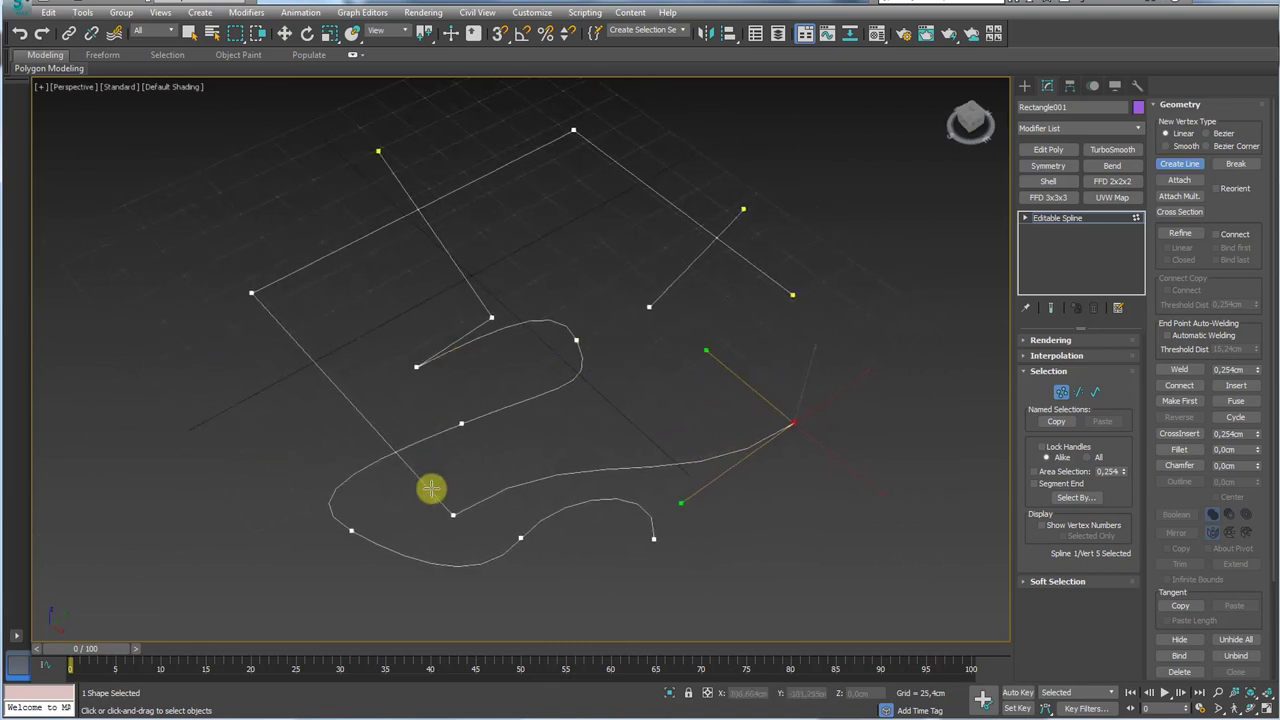
middle_click_drag(846, 385, 805, 392, "alt")
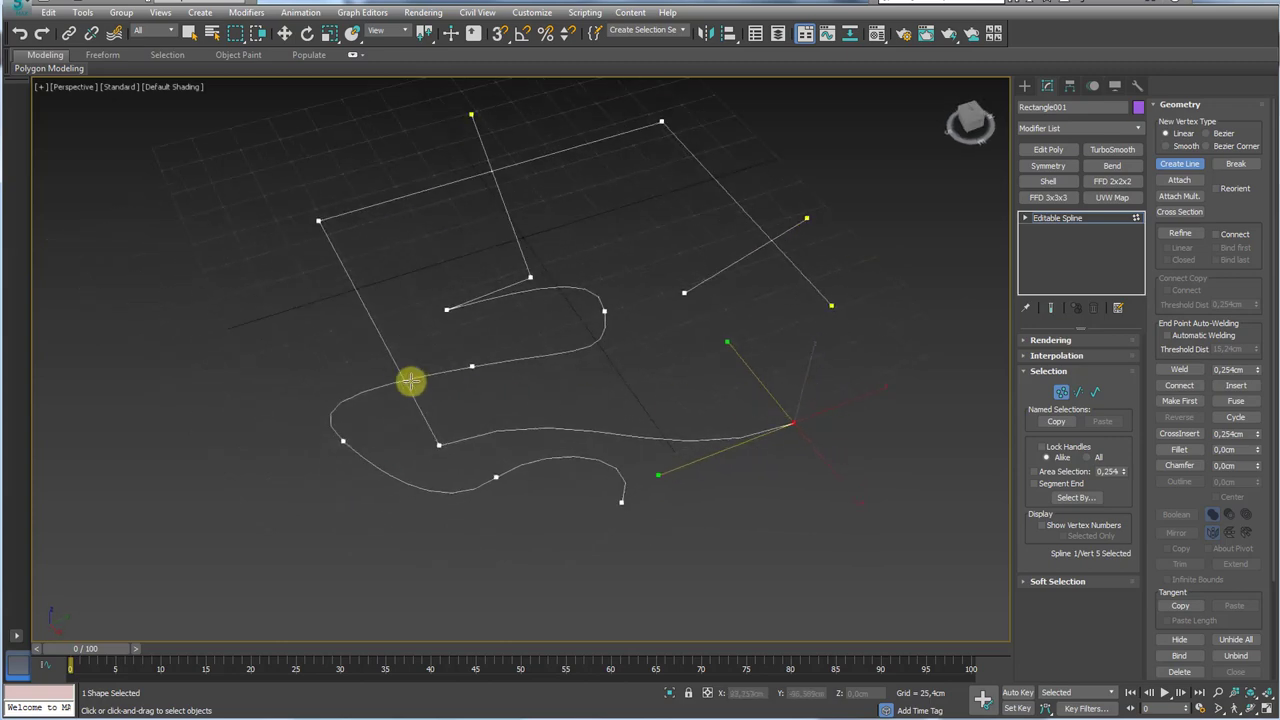
scroll(411, 382, "up", 5)
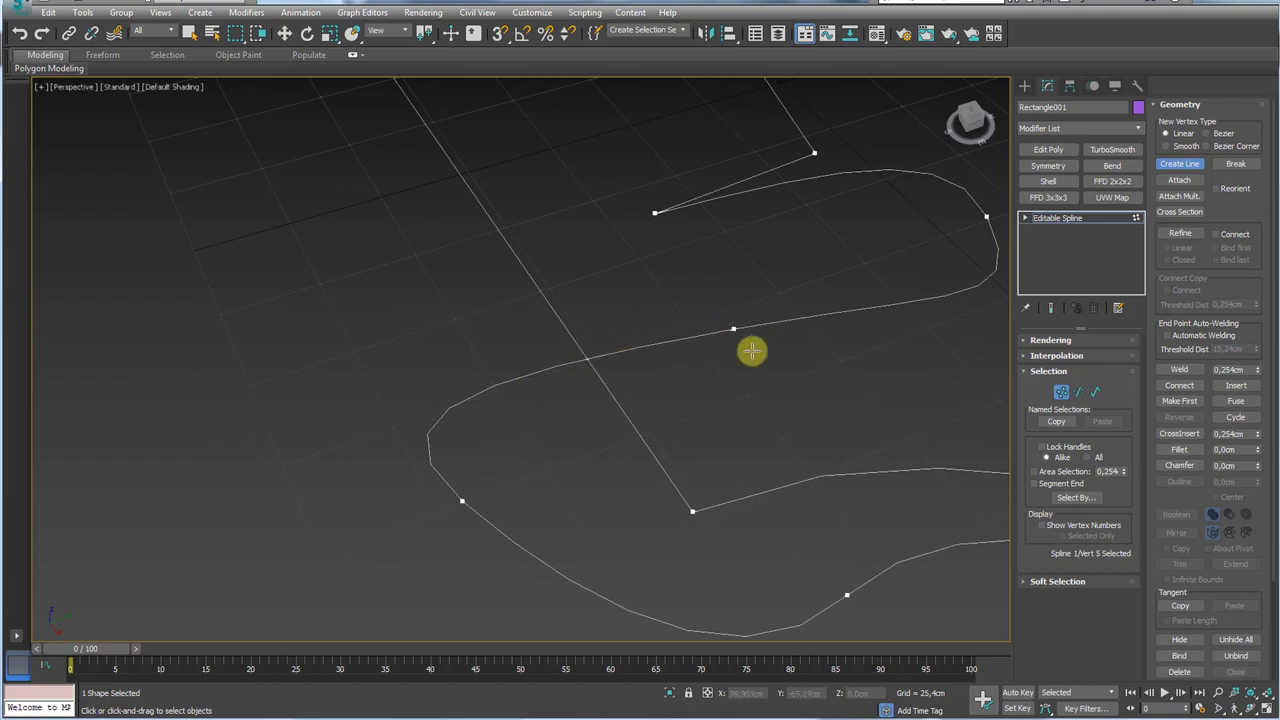
middle_click_drag(751, 351, 710, 372)
left_click_drag(1249, 337, 1258, 249)
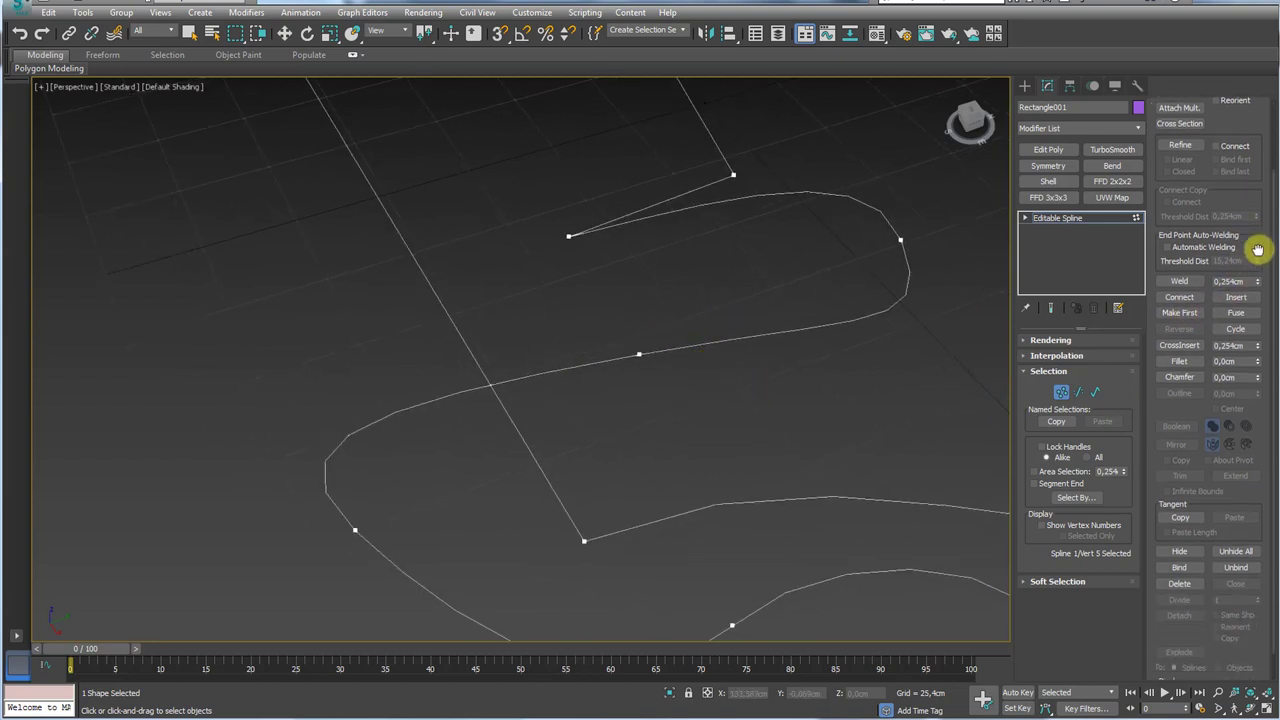
left_click(1183, 346)
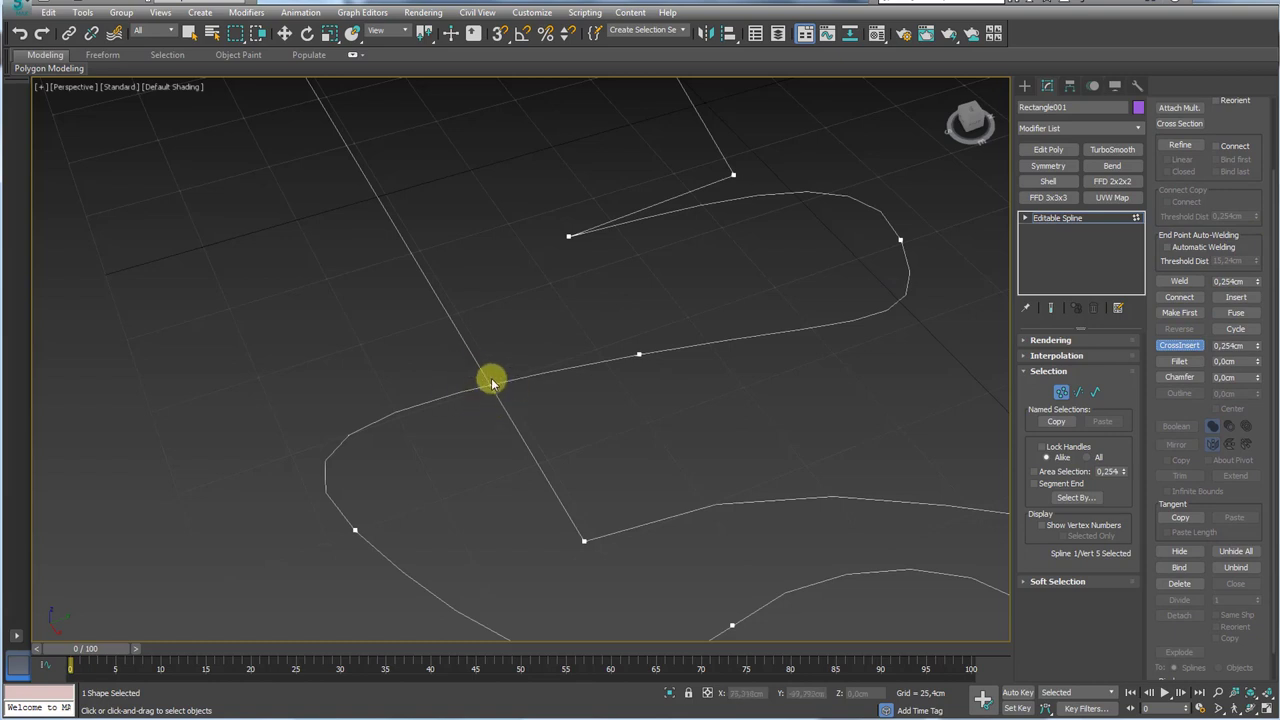
right_click(522, 389)
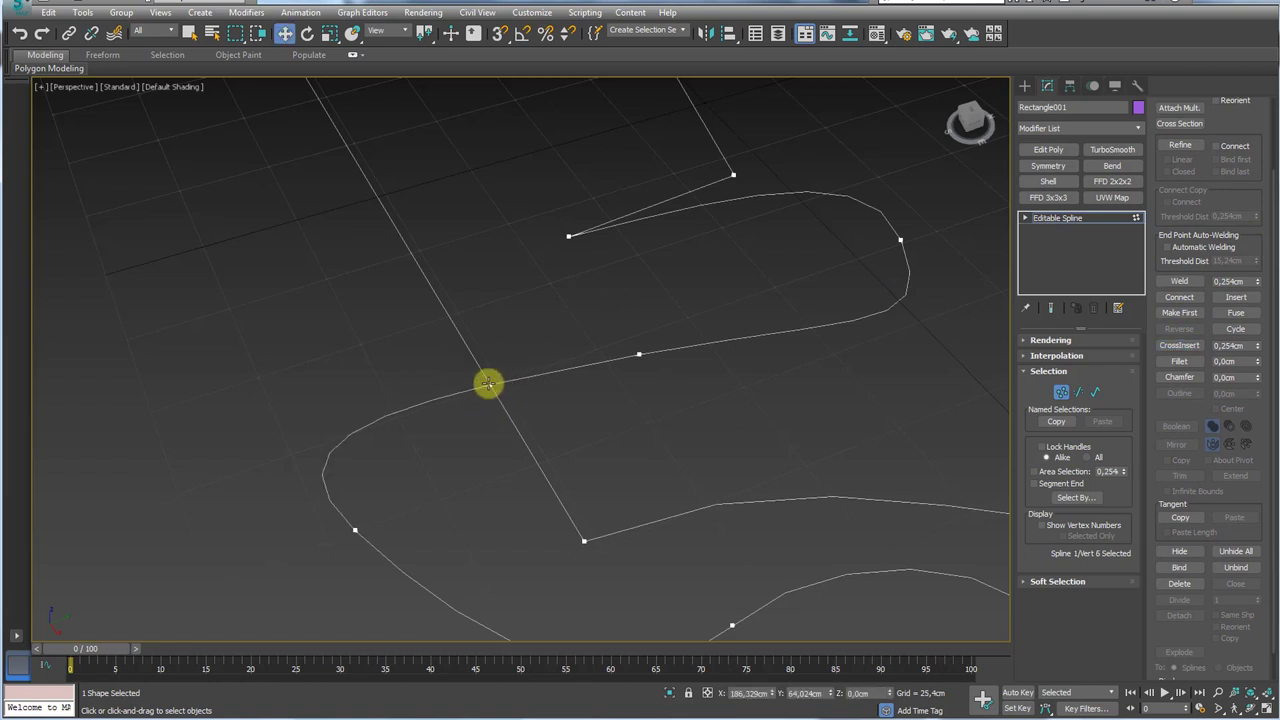
- Move the curve's vertex at the crossing up and down vertically, leaving it slightly below the straight edge at about Z -2.4 cm
left_click(489, 384)
middle_click_drag(489, 384, 500, 351, "alt")
scroll(495, 390, "up", 5)
scroll(495, 390, "down", 3)
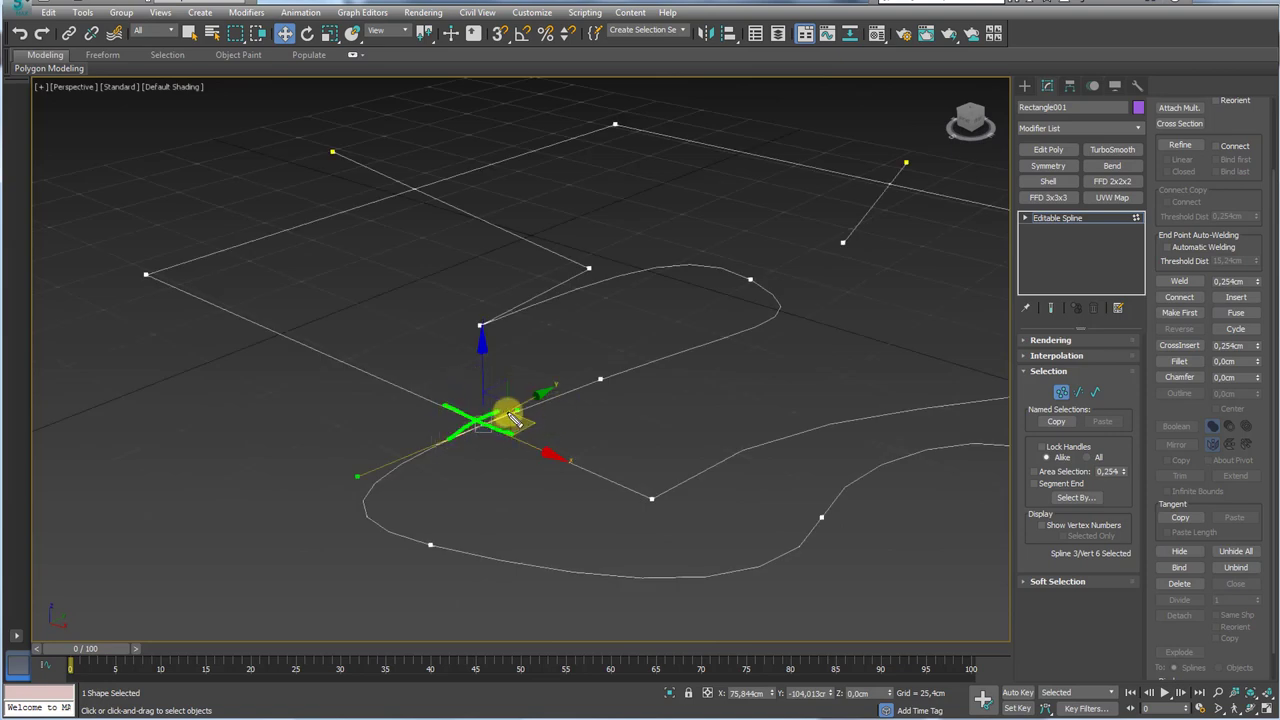
left_click_drag(484, 380, 483, 354)
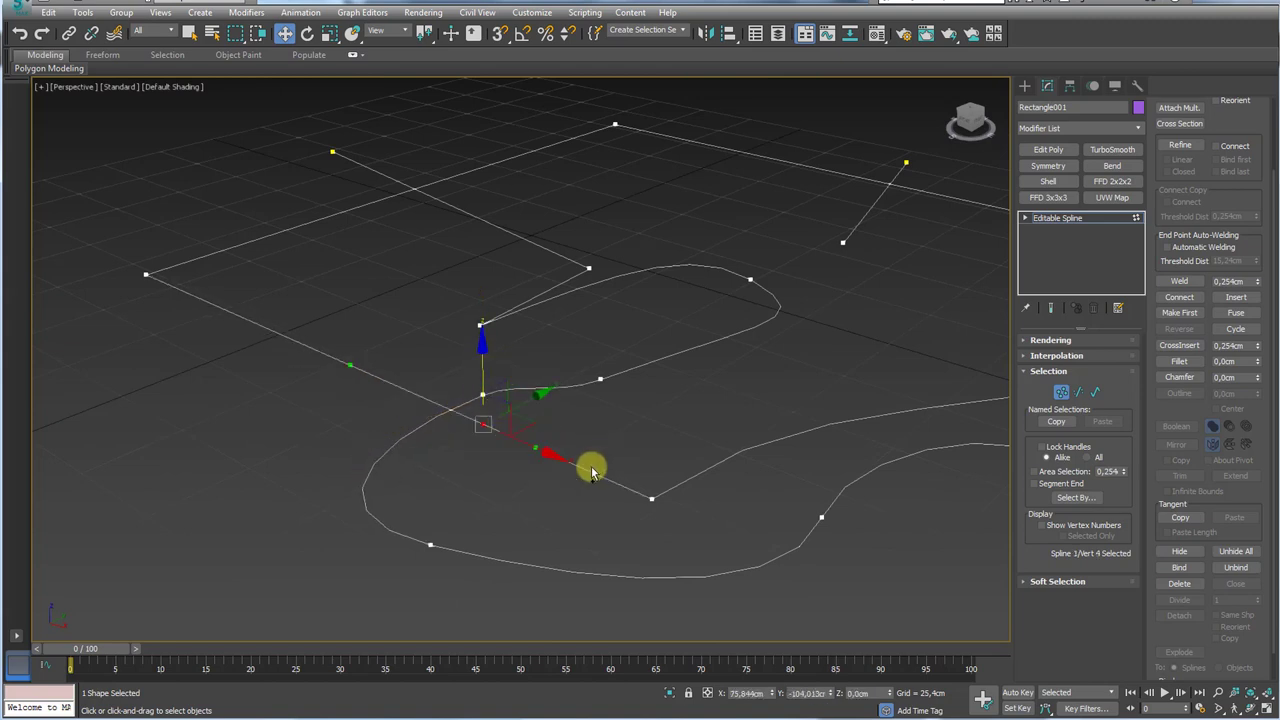
left_click_drag(478, 353, 484, 388)
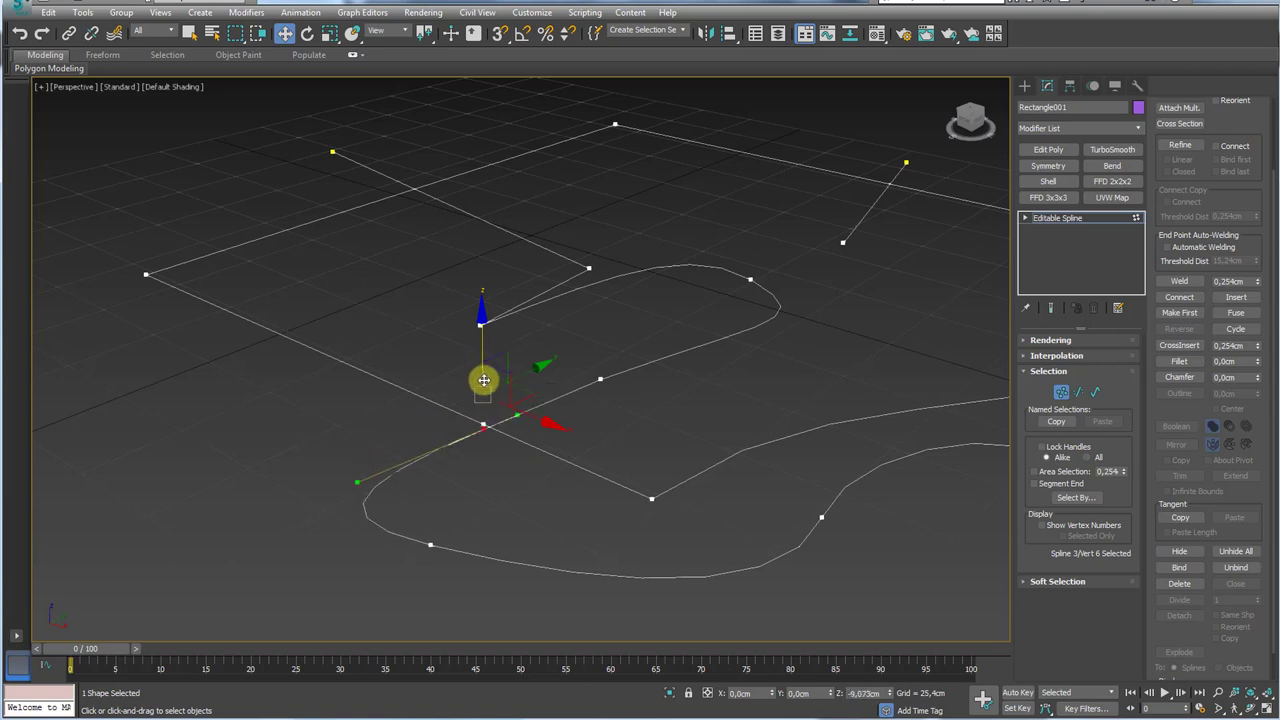
middle_click_drag(484, 388, 464, 450, "alt")
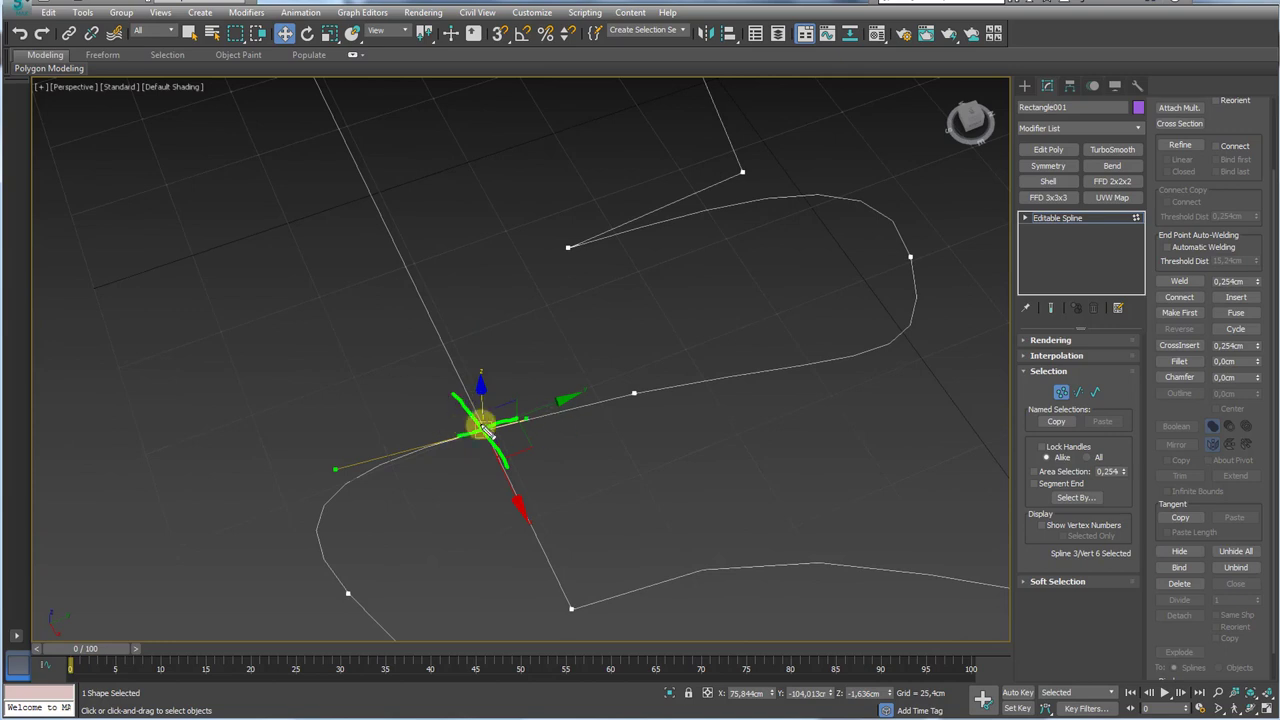
mouse_move(484, 426)
middle_mouse_down("alt")
mouse_move(543, 443)
mouse_move(458, 445)
mouse_move(502, 441)
middle_mouse_up("alt")
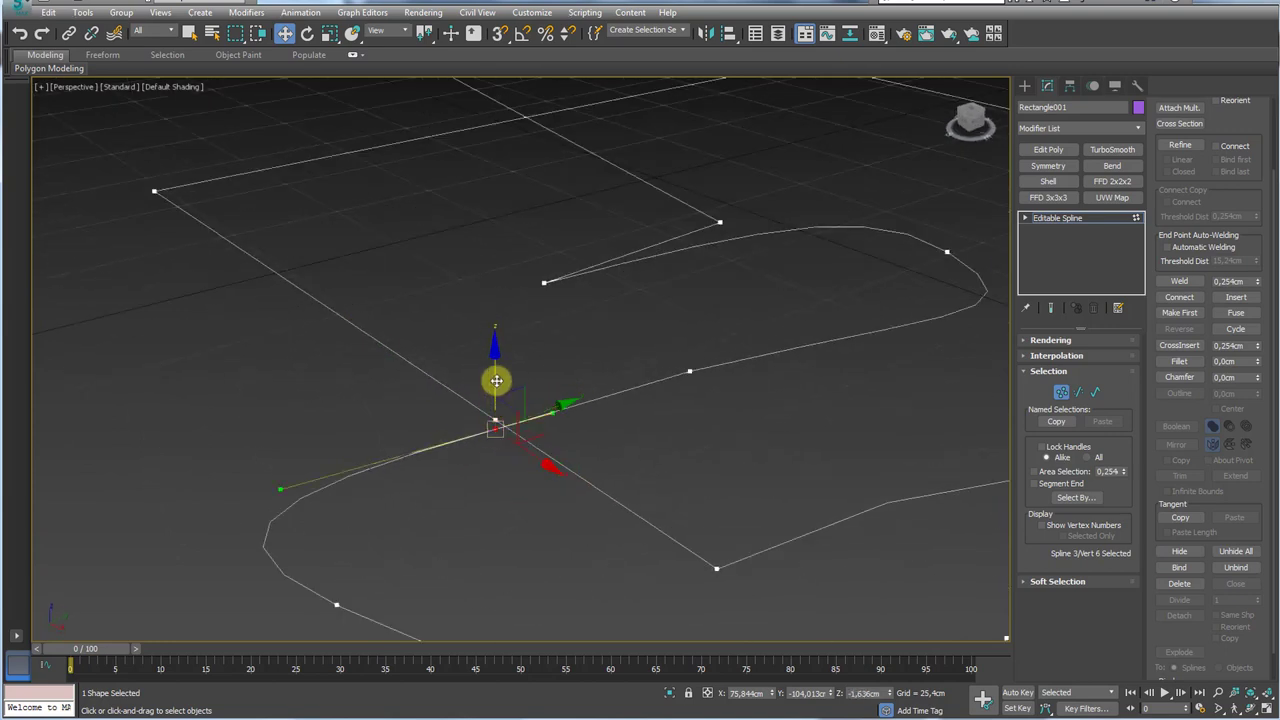
left_click_drag(496, 381, 497, 383)
- Select both vertices at the crossing and break them
left_click(493, 421, "ctrl")
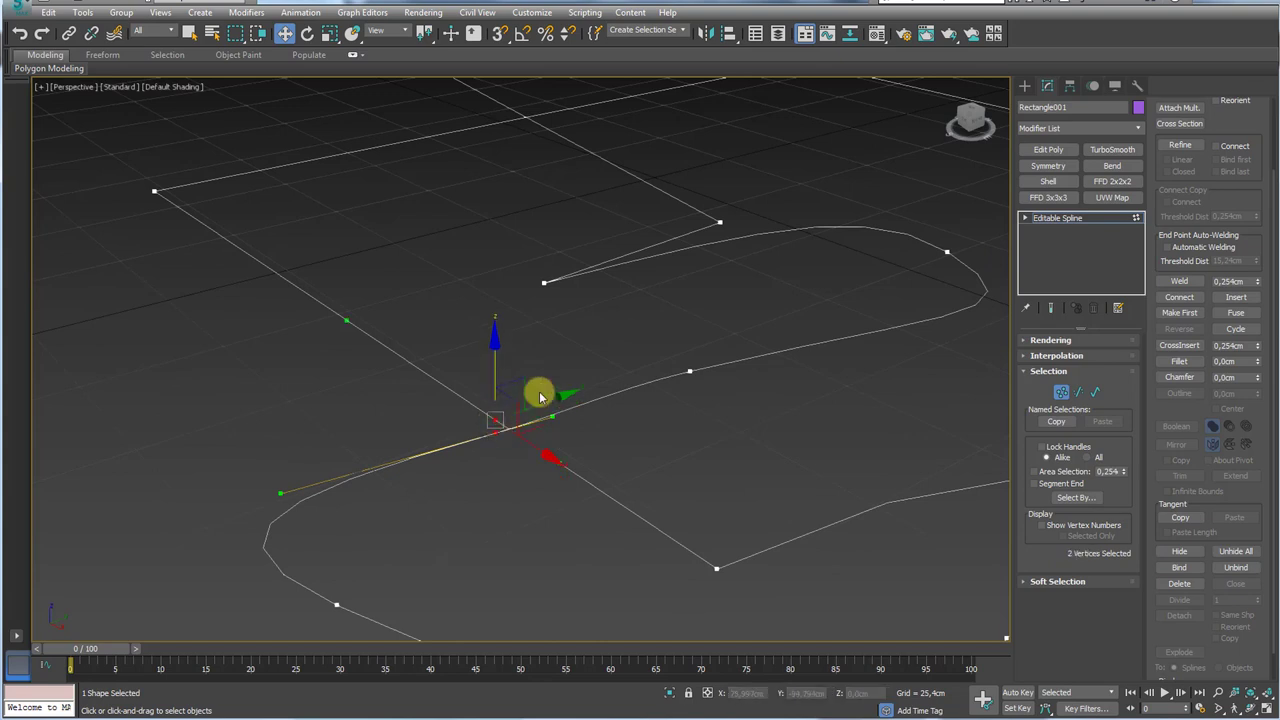
left_click_drag(1233, 206, 1236, 295)
left_click(1236, 160)
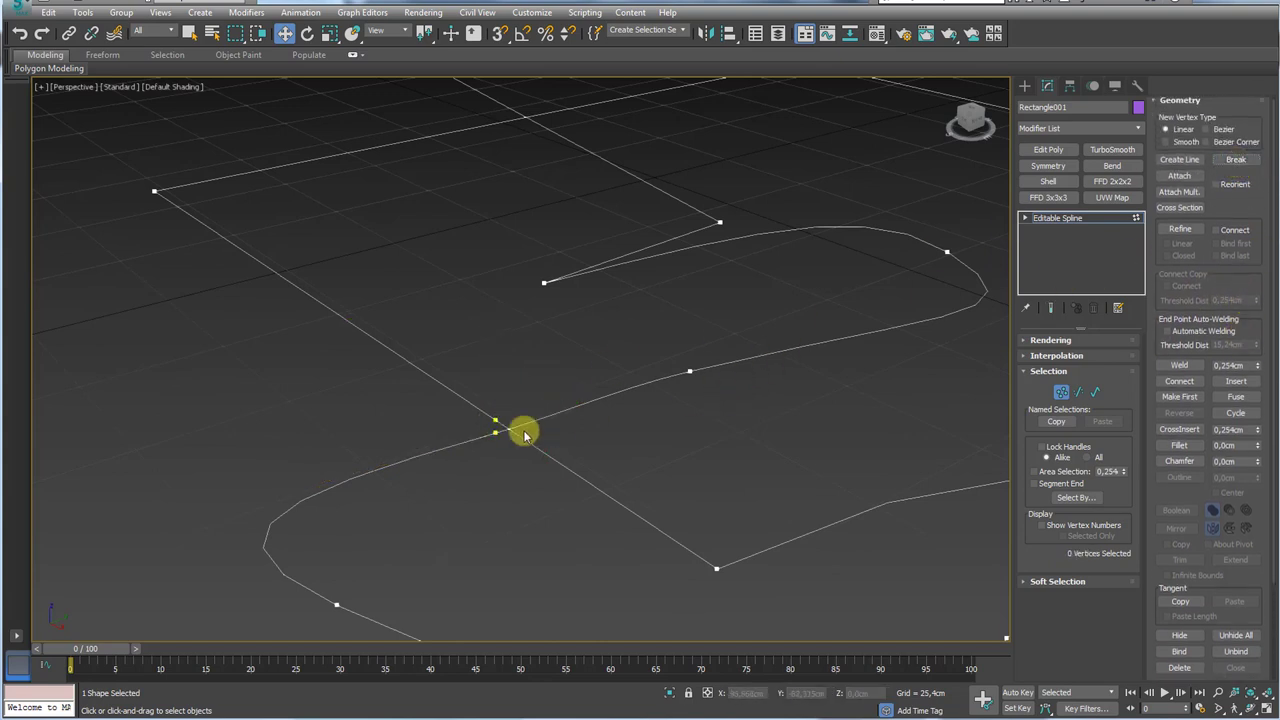
- Offset one broken vertex on each line, to about X 77.3, Y -104.5 cm on the straight edge and X 76.5, Y -105.0 cm on the curve
left_click(495, 420)
scroll(517, 429, "up", 6)
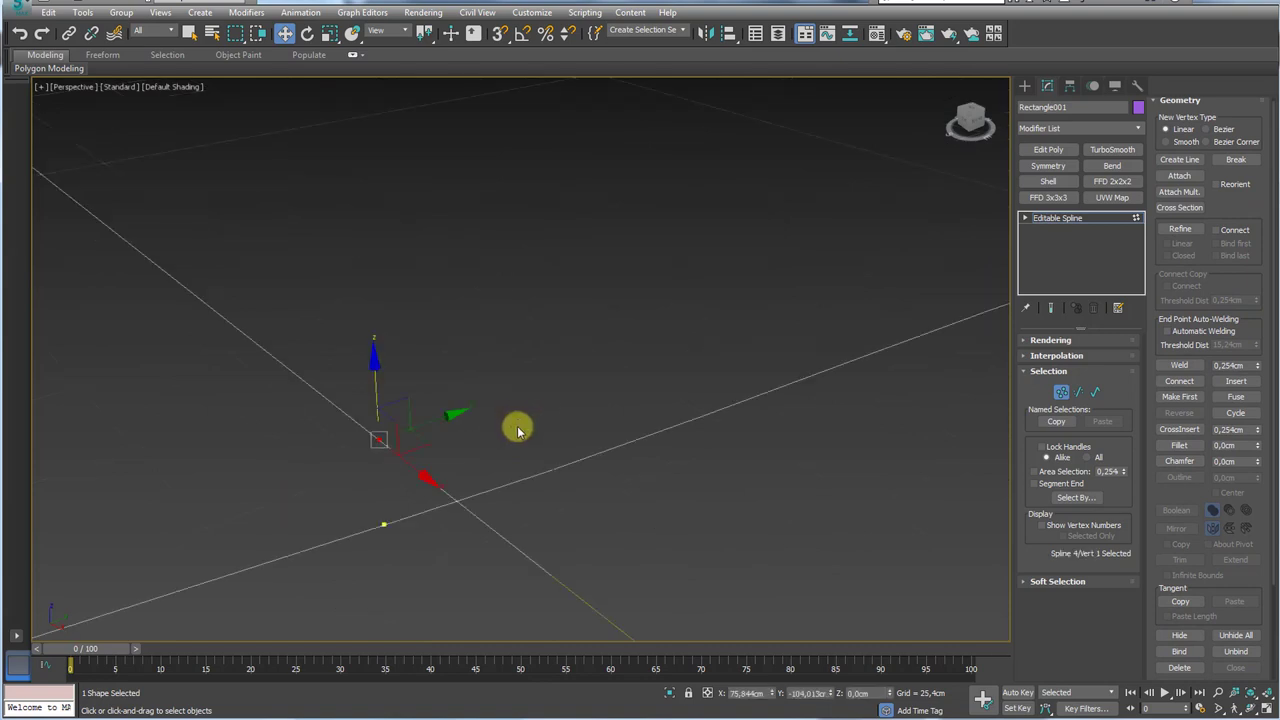
middle_click_drag(517, 431, 646, 383)
scroll(590, 385, "down", 6)
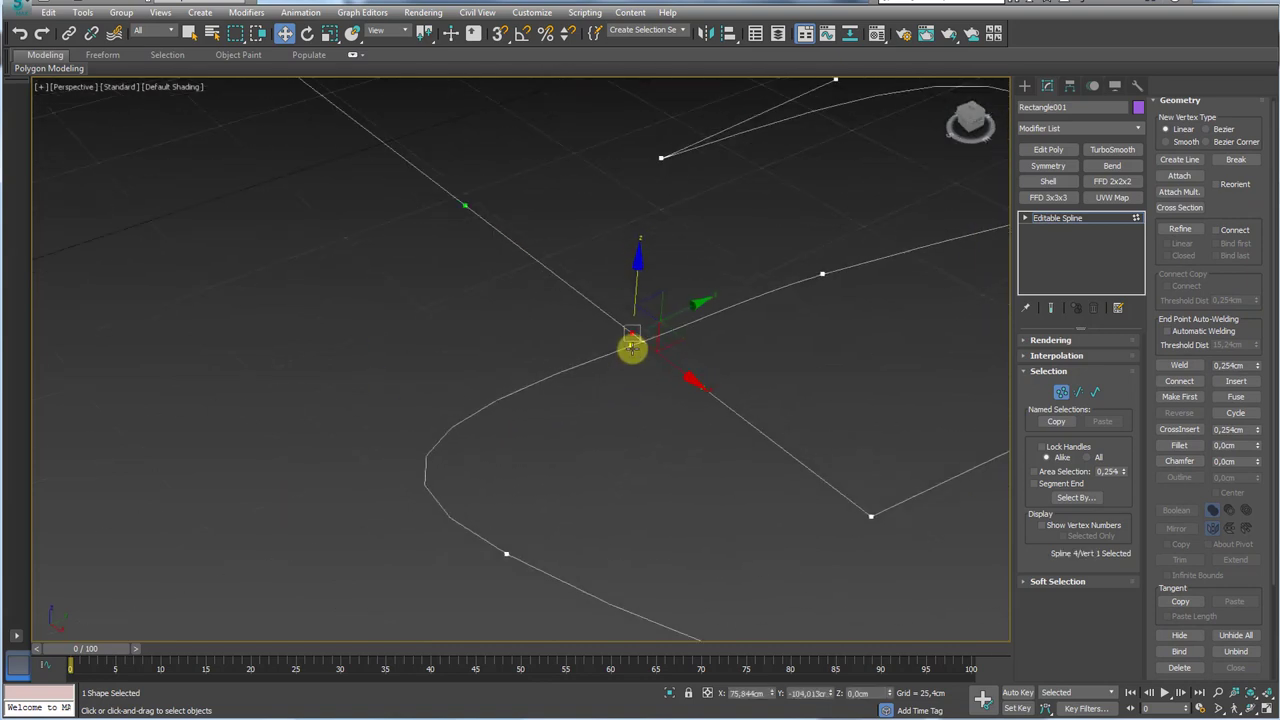
left_click(632, 346)
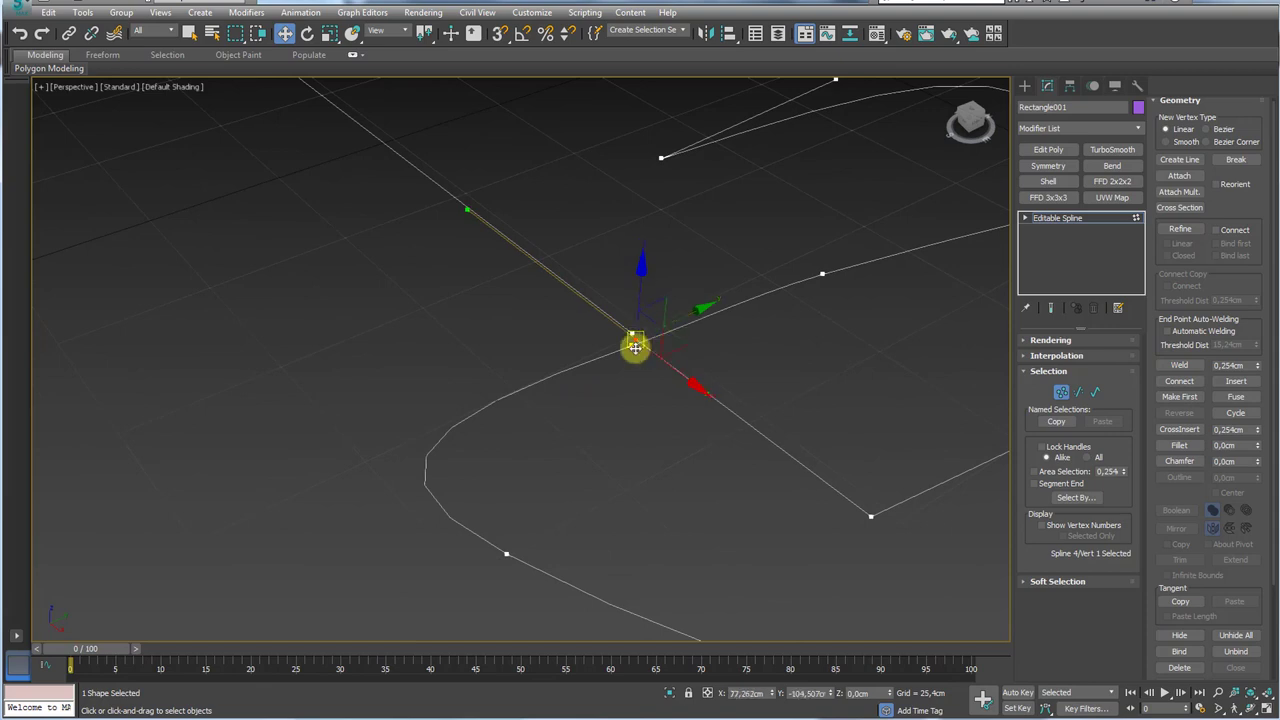
left_click_drag(682, 351, 681, 352)
middle_click_drag(681, 353, 659, 380, "alt")
middle_click_drag(647, 333, 649, 303, "alt")
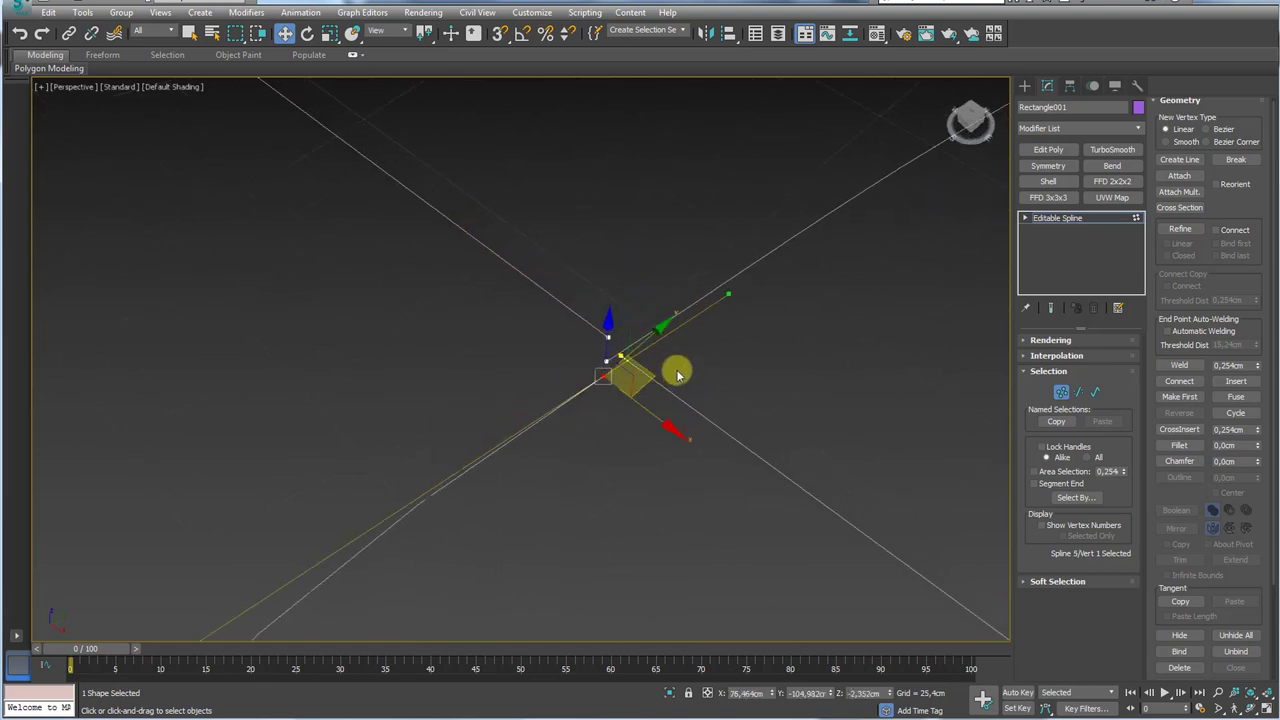
middle_click_drag(677, 369, 677, 383, "alt")
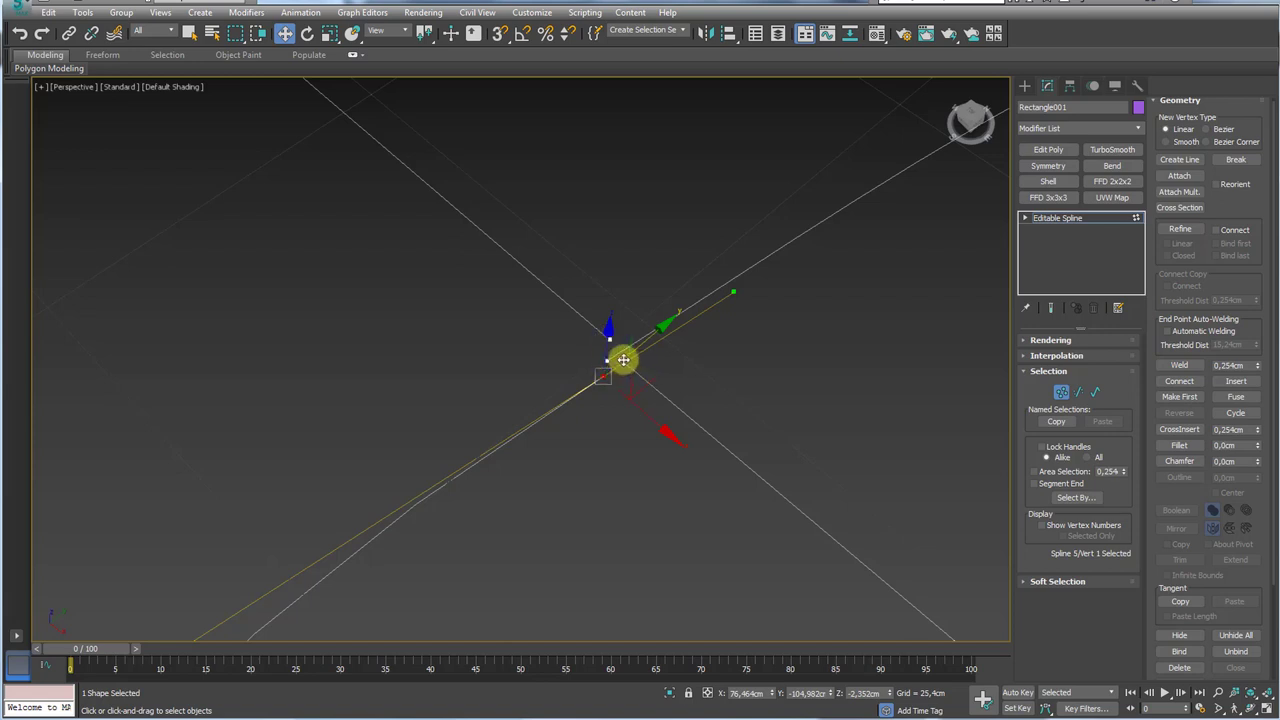
- Select the two offset vertices at the crossing and try to fuse them
left_click(625, 362, "ctrl")
middle_click_drag(666, 404, 719, 375, "alt")
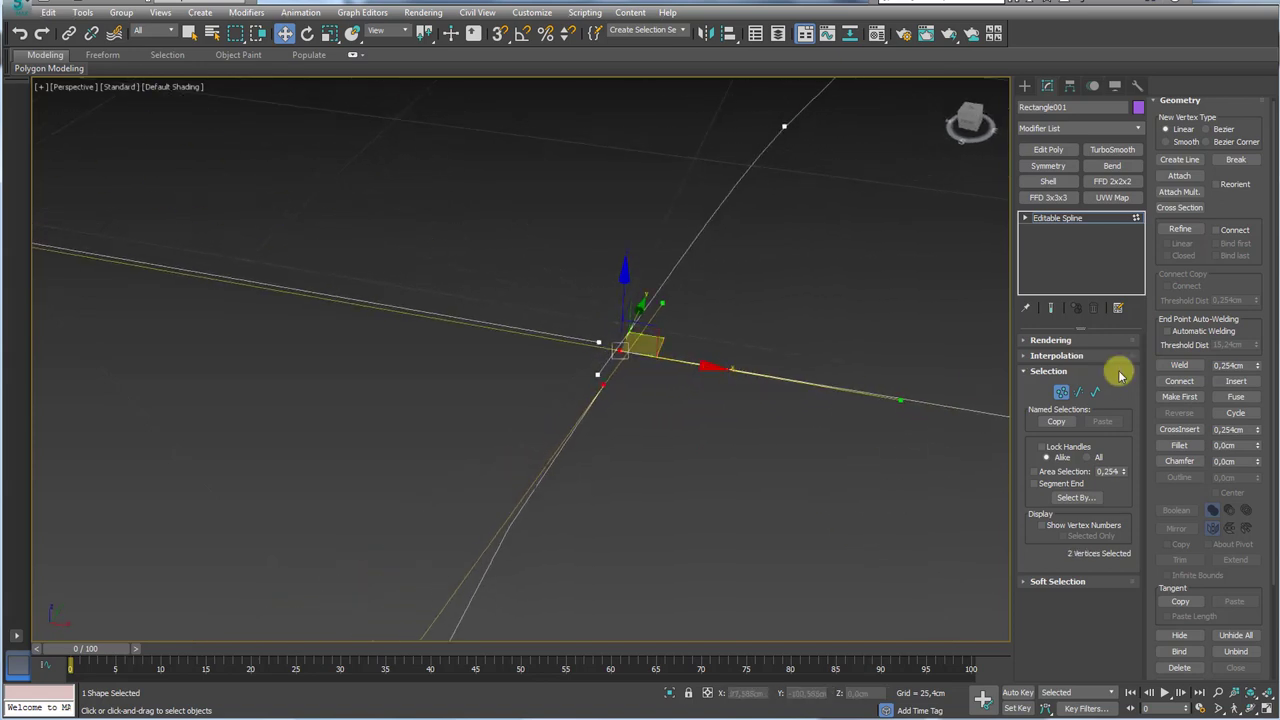
left_click(1240, 397)
middle_click_drag(800, 425, 651, 344, "alt")
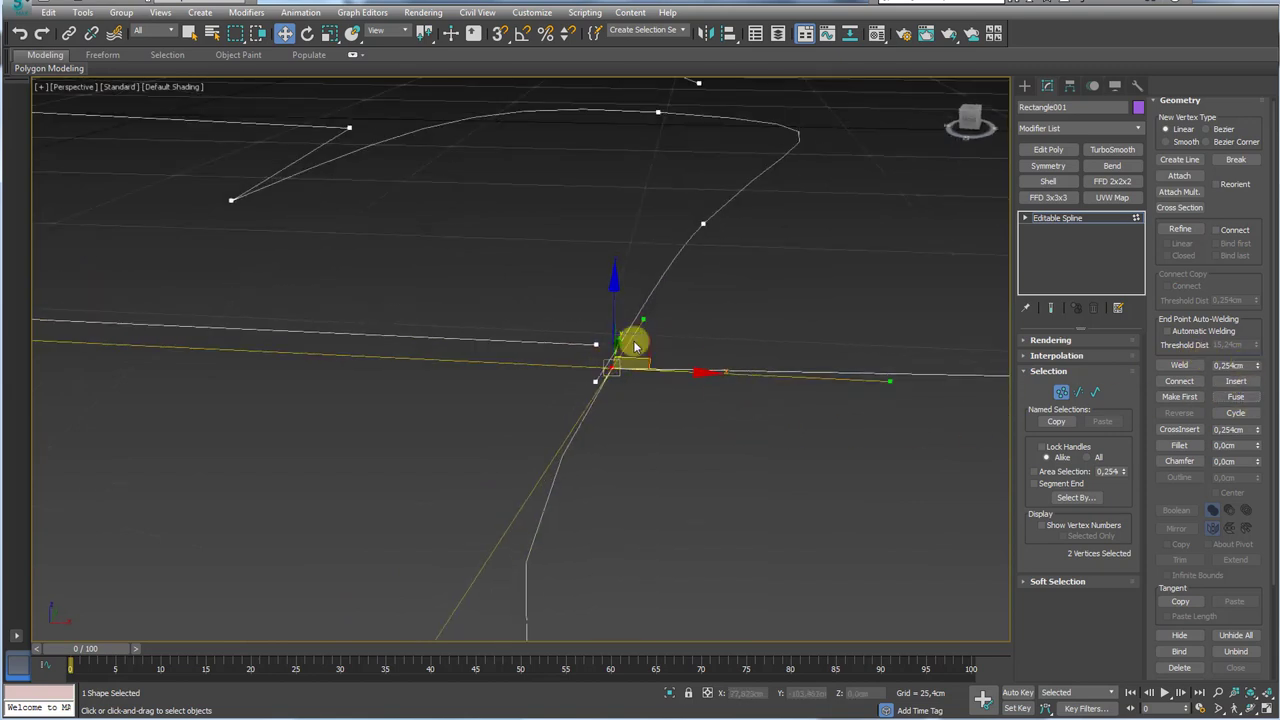
- Reselect the two offset vertices, move them down together away from the other pair, and fuse them
mouse_move(649, 337)
left_mouse_down()
mouse_move(655, 319)
mouse_move(626, 346)
left_mouse_up()
left_click(629, 366)
left_click(621, 350)
middle_click_drag(626, 346, 692, 374, "alt")
left_click(618, 350, "ctrl")
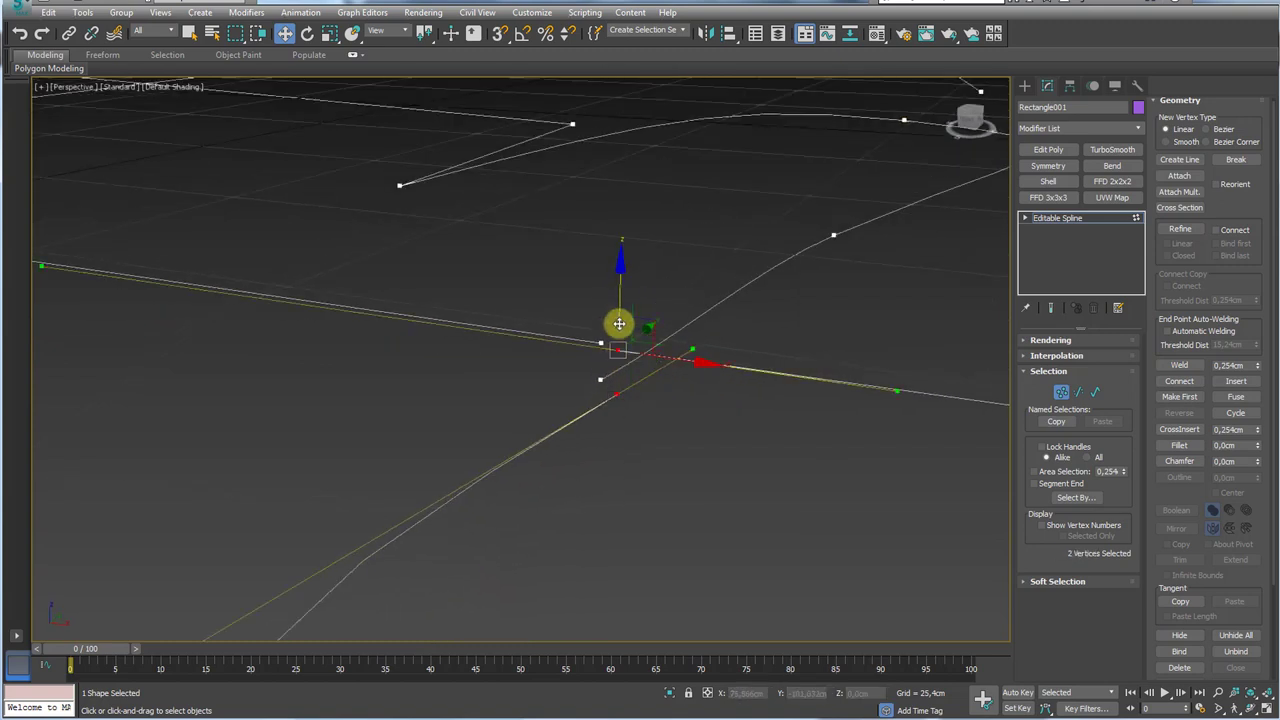
left_click_drag(620, 323, 620, 405)
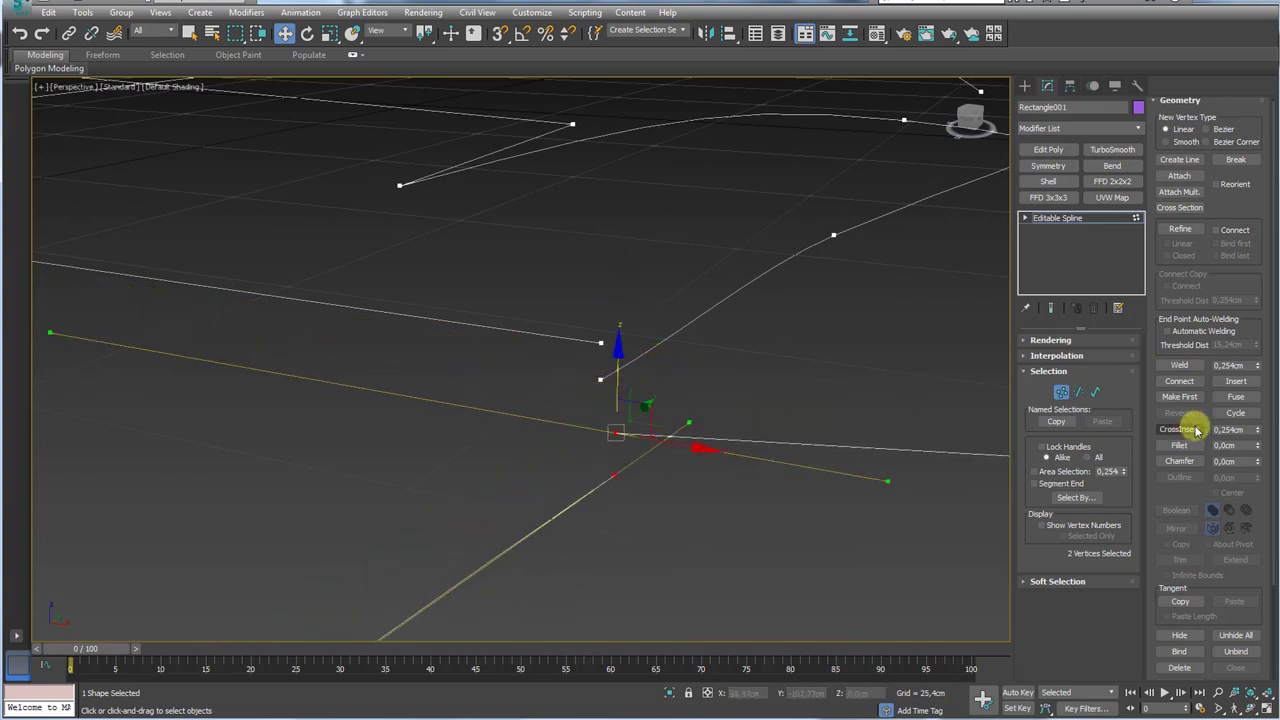
left_click(1235, 396)
- Fuse the remaining upper pair of end vertices at the crossing and weld them into one vertex
left_click_drag(617, 325, 586, 411)
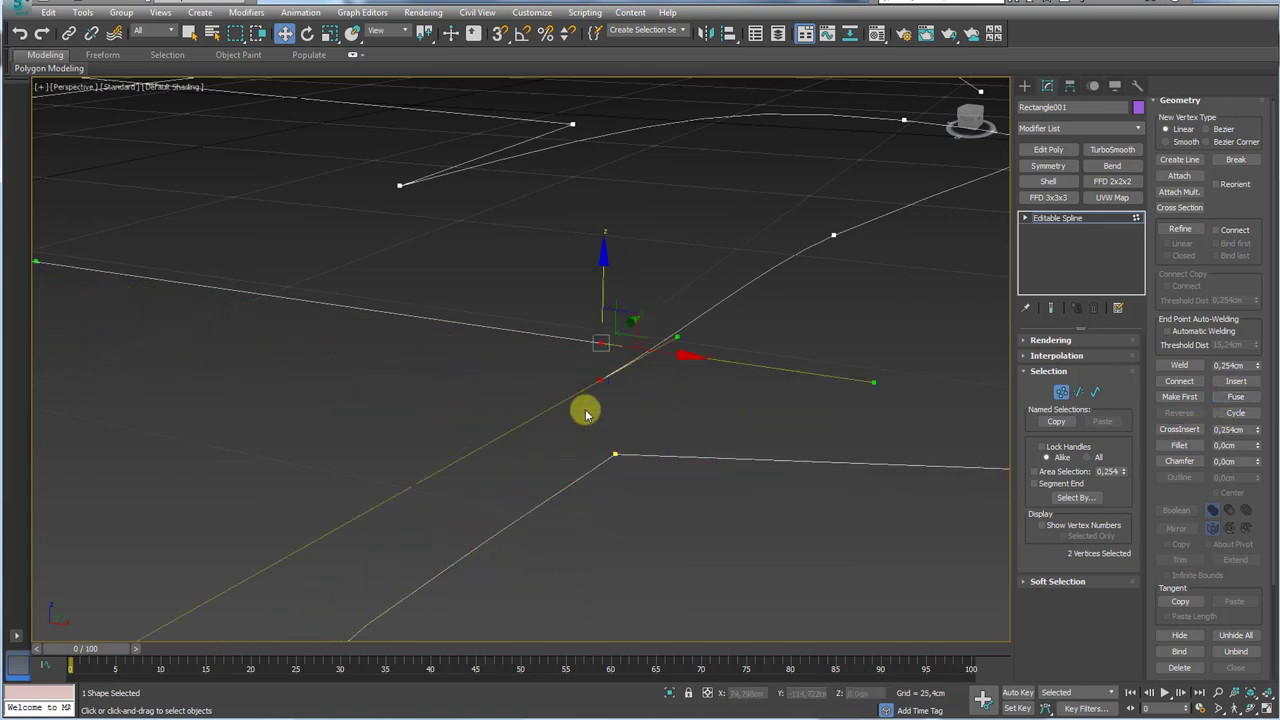
left_click(1235, 397)
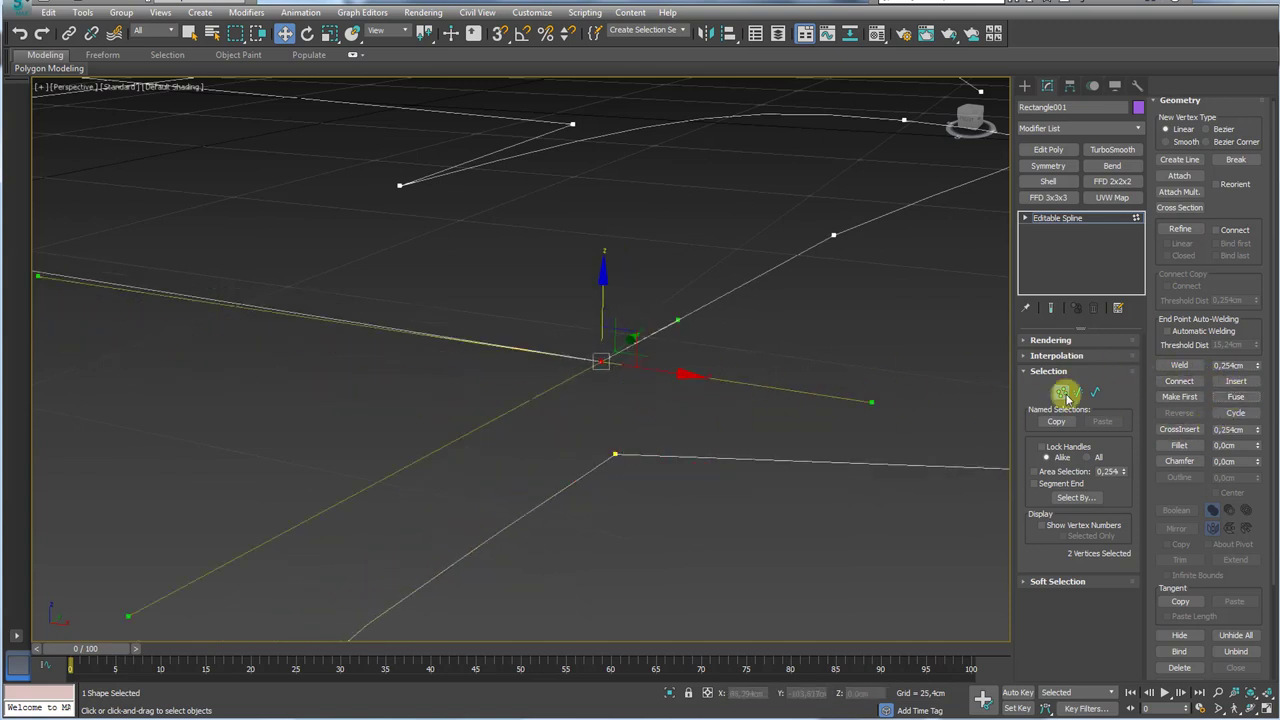
left_click(1180, 368)
middle_click_drag(660, 386, 621, 395, "alt")
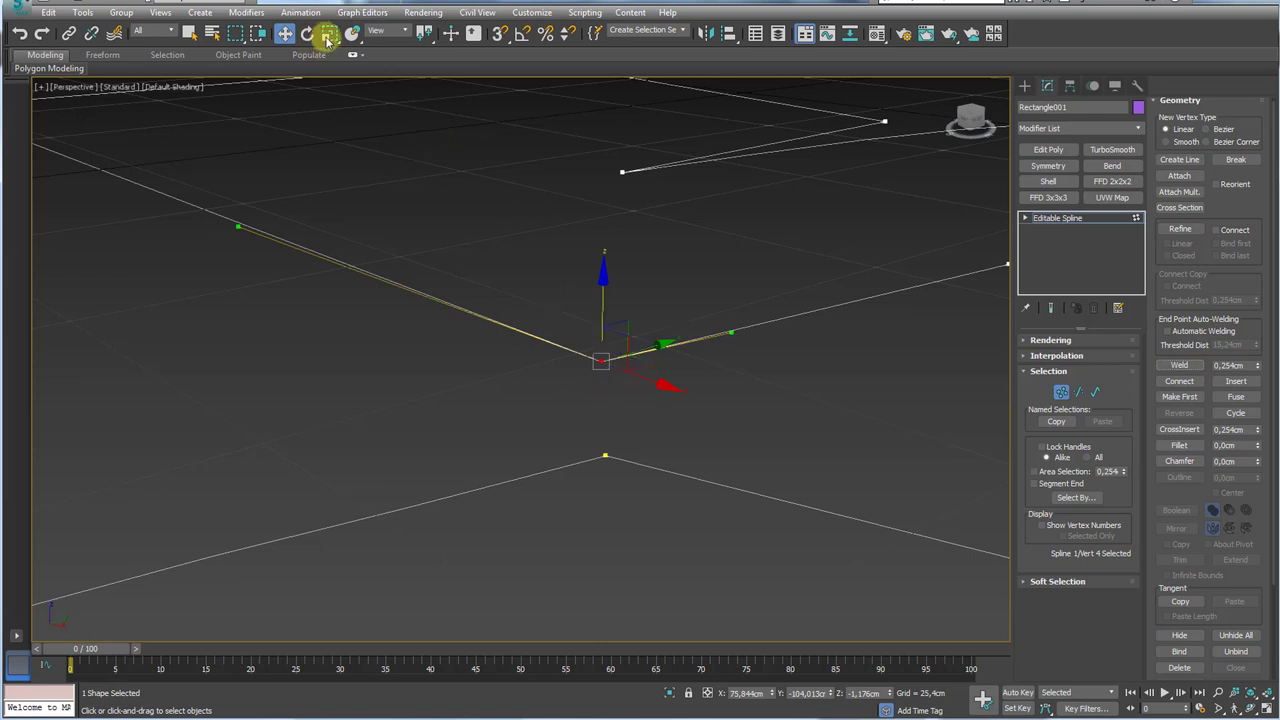
- Try rotating the welded vertex to turn its tangent handles
left_click(307, 34)
mouse_move(609, 294)
left_mouse_down()
mouse_move(594, 329)
mouse_move(537, 357)
mouse_move(500, 305)
mouse_move(551, 291)
mouse_move(609, 329)
mouse_move(571, 363)
mouse_move(508, 303)
left_mouse_up()
key("ctrl+z")
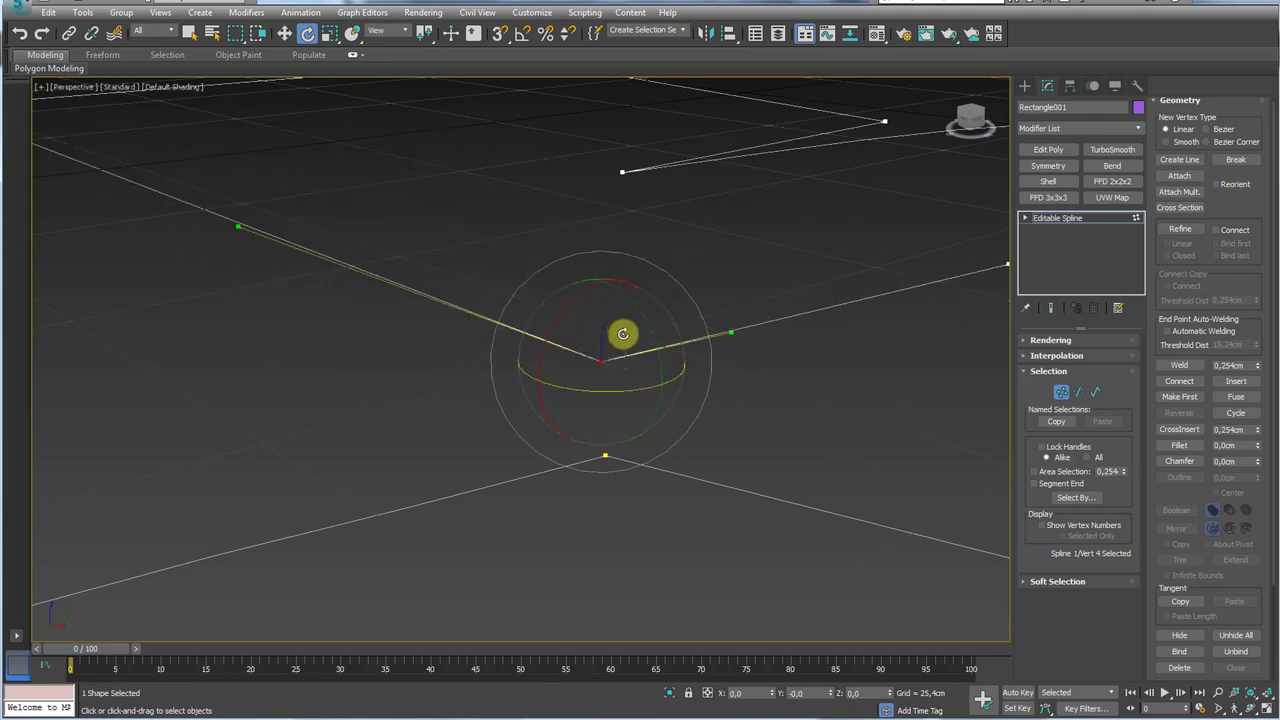
- Break the welded vertex and try rotating the end vertex on the curve side
left_click(1236, 159)
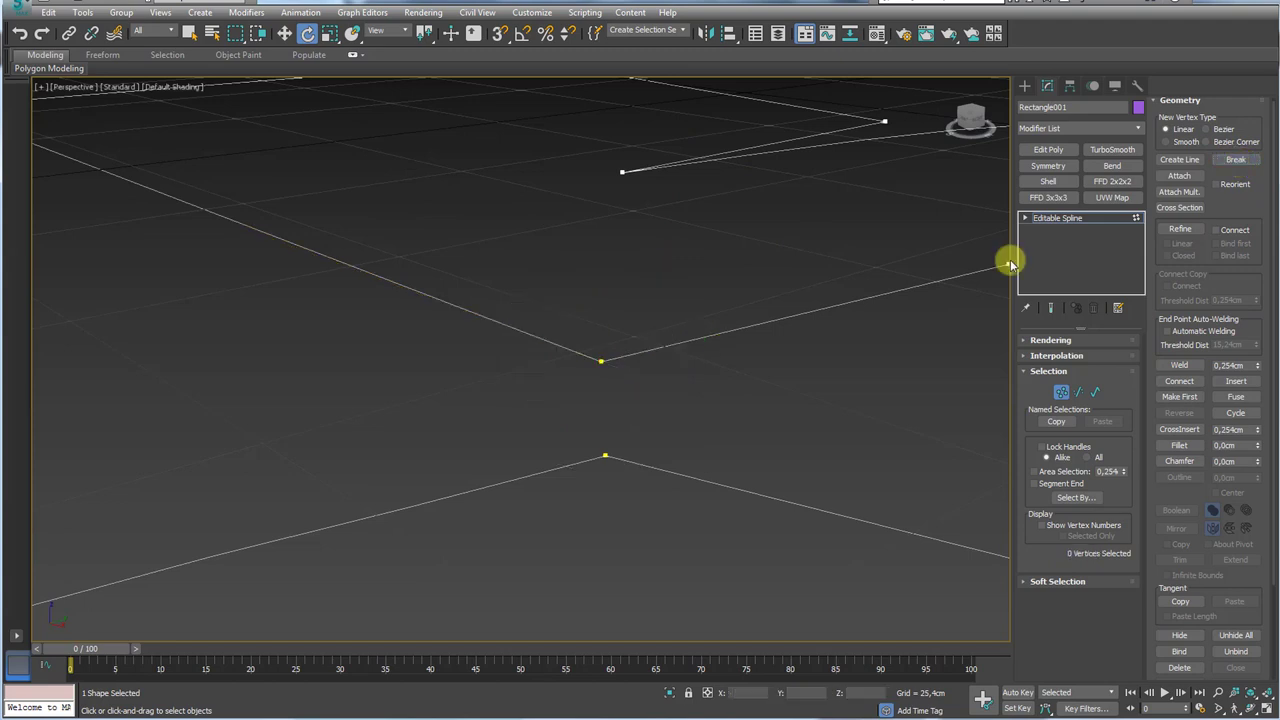
left_click(602, 361)
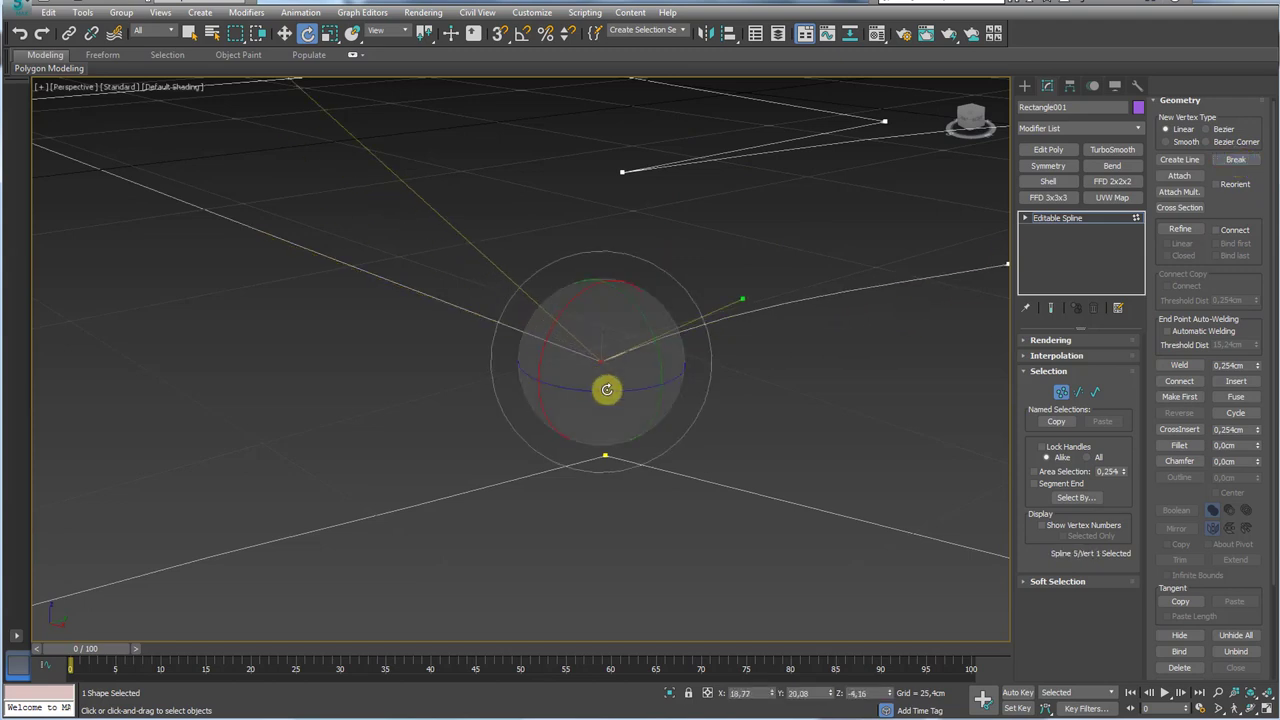
left_click(601, 368)
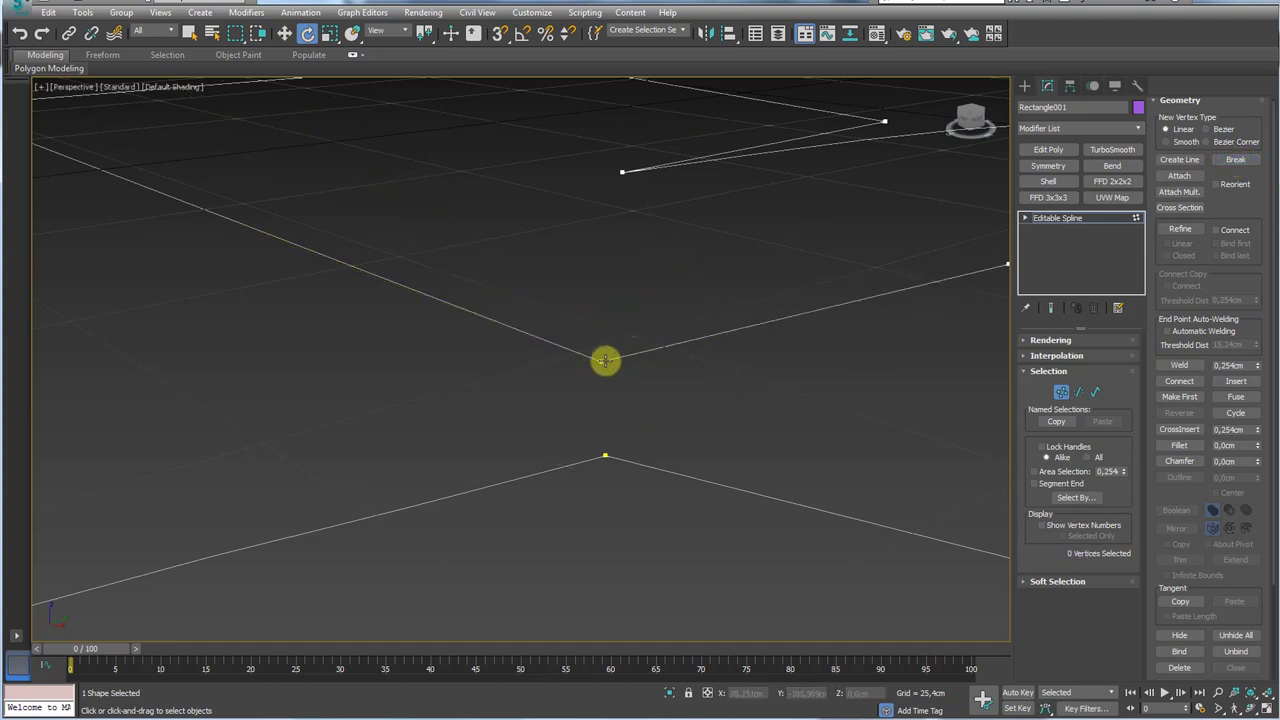
- Reselect the curve-side end vertex at the break and try rotating it separately from the straight edge
left_click(605, 361)
key("w")
middle_click_drag(608, 362, 654, 382, "alt")
left_click(621, 360)
left_click(605, 362)
key("e")
left_click_drag(594, 351, 700, 348)
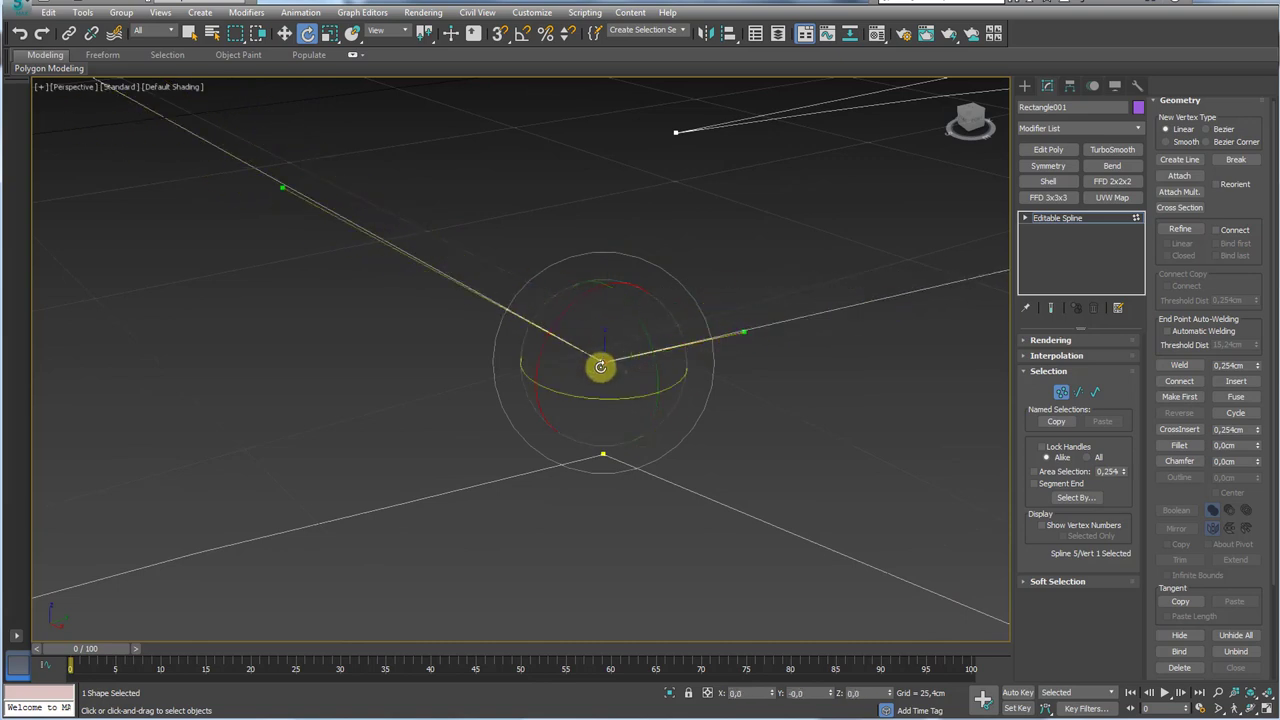
left_click_drag(517, 312, 305, 212)
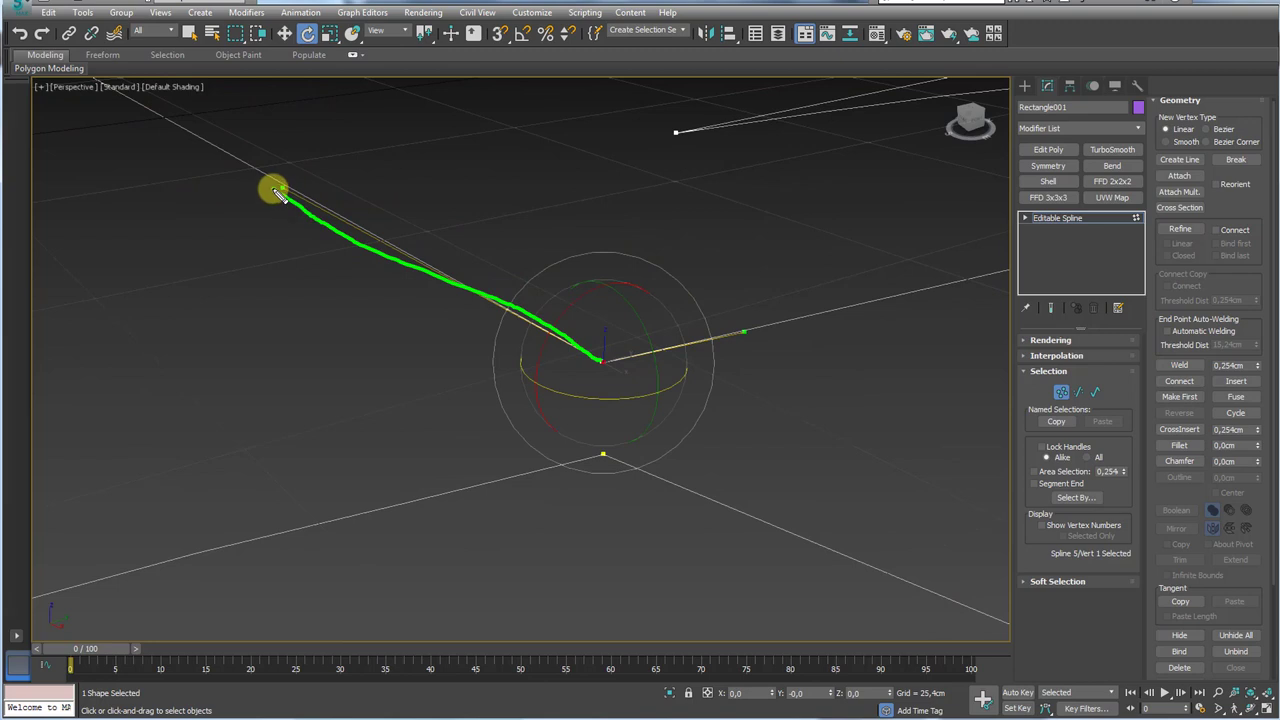
mouse_move(626, 361)
left_mouse_down()
mouse_move(640, 357)
mouse_move(630, 388)
left_mouse_up()
left_click_drag(536, 325, 347, 232)
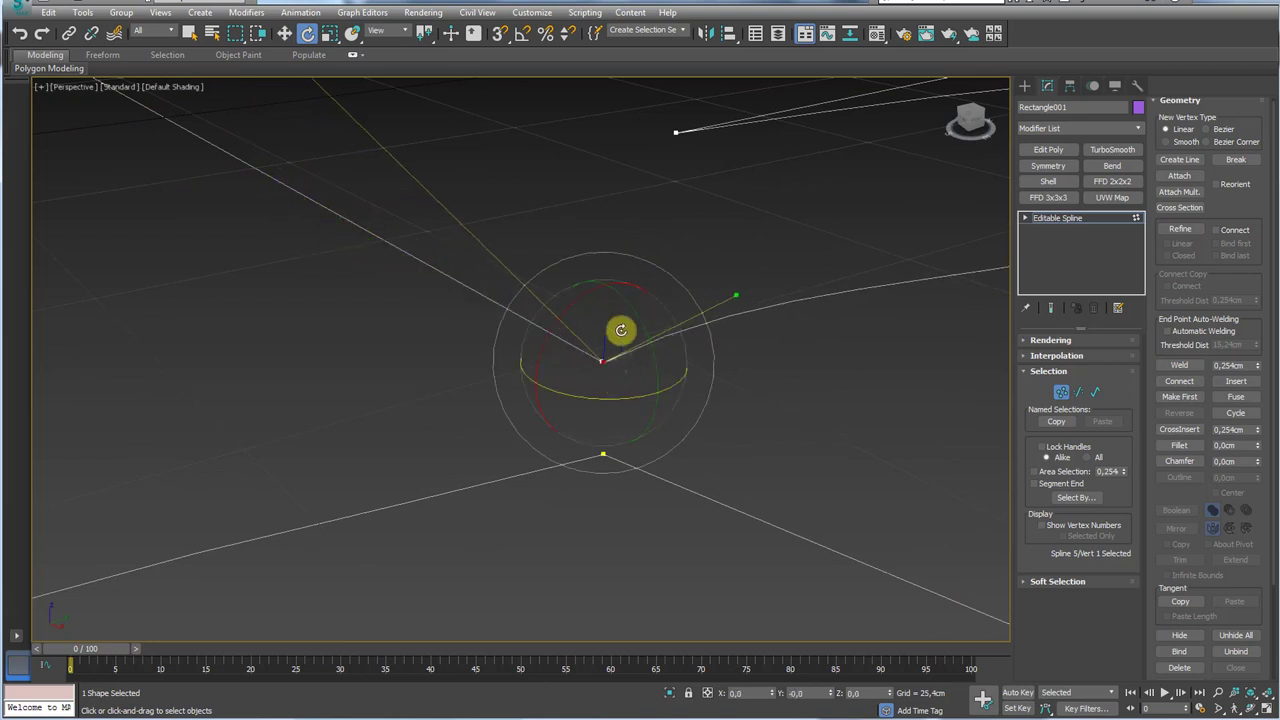
key("ctrl+z")
- Rotate the straight edge's end vertex at the break and leave vertex editing
middle_click_drag(701, 404, 723, 394)
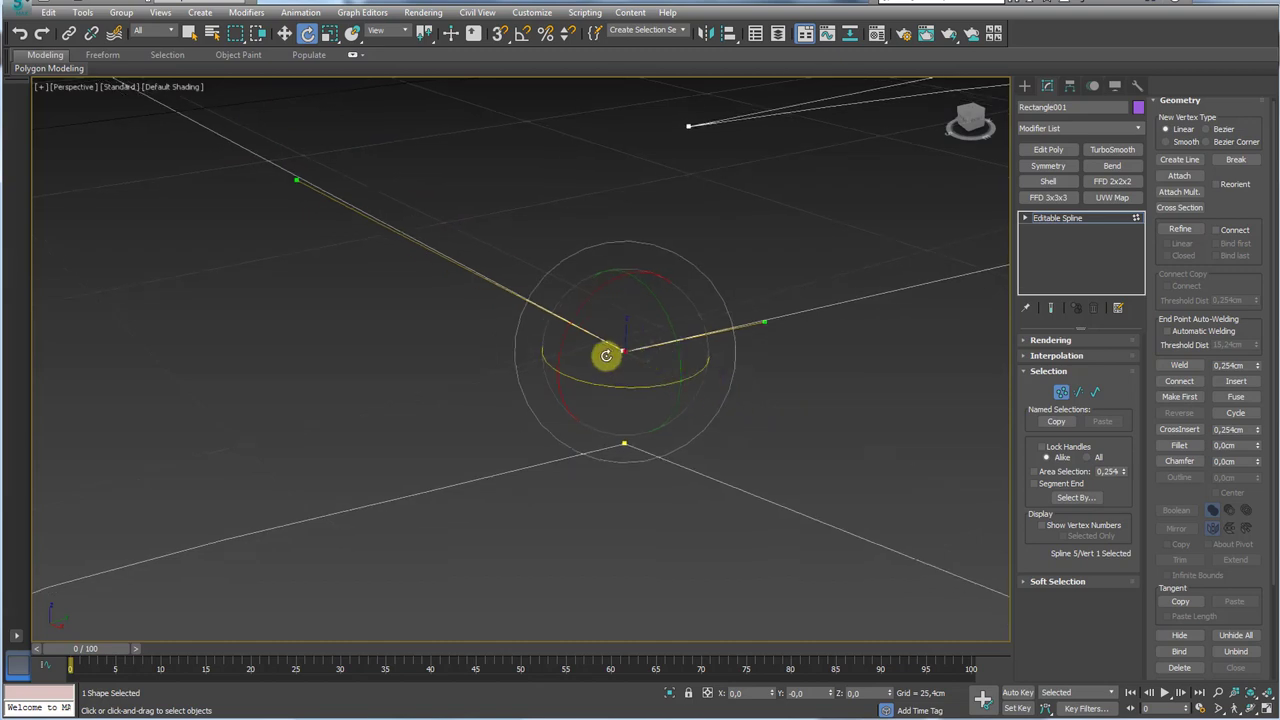
left_click_drag(586, 366, 592, 333)
scroll(618, 318, "down", 5)
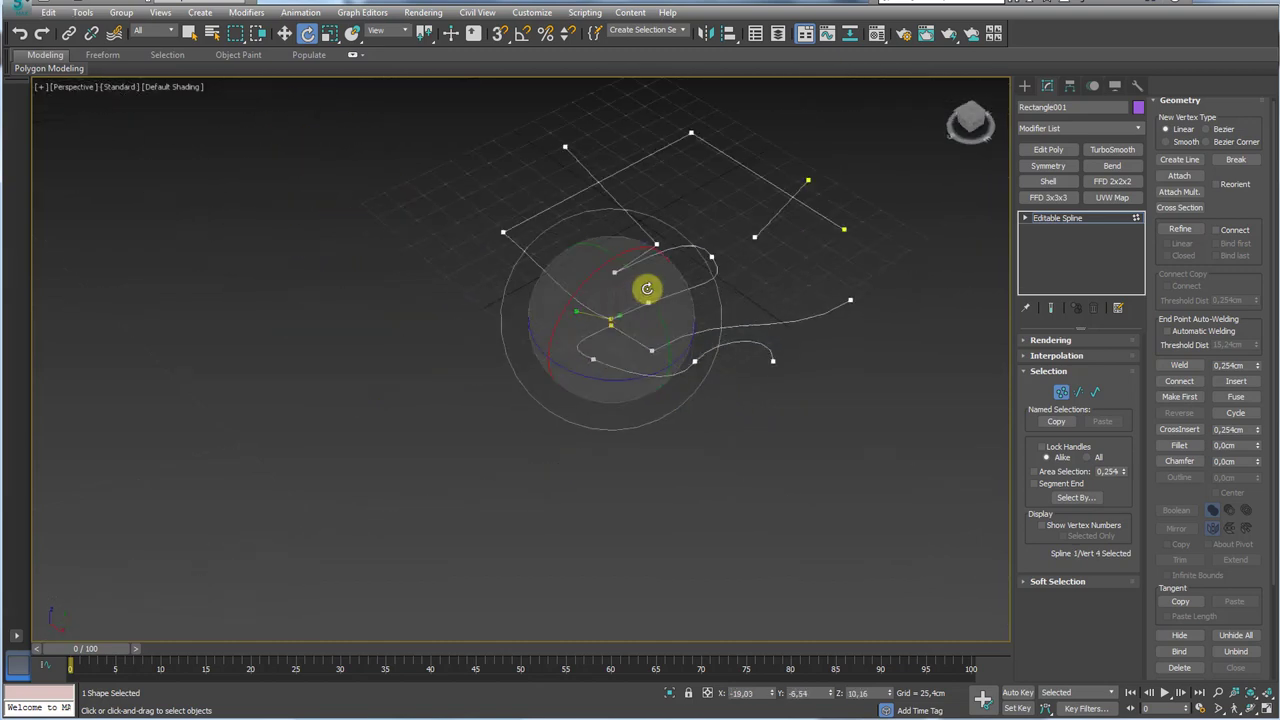
scroll(610, 325, "up", 4)
left_click_drag(597, 331, 663, 469)
scroll(759, 413, "up", 3)
middle_click_drag(759, 413, 611, 432)
left_click(1057, 218)
scroll(943, 237, "down", 8)
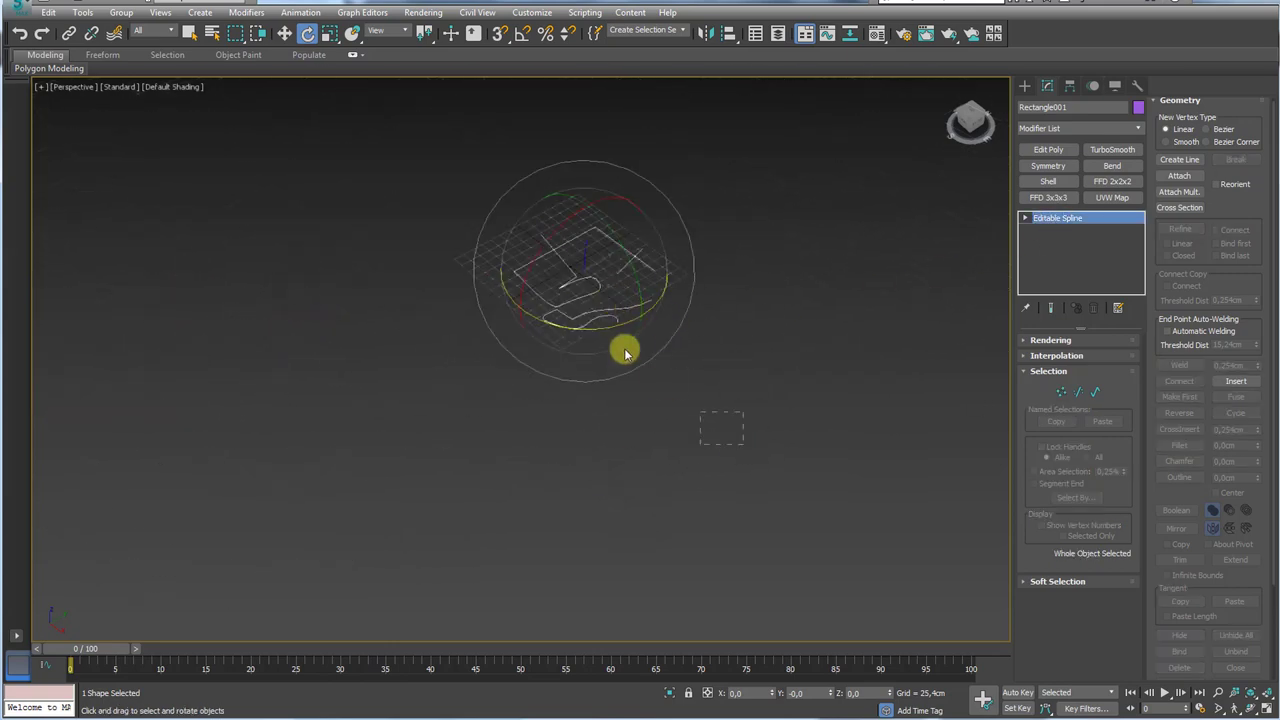
- Draw a second rectangle spline in the empty space beside the first shape, about the same size as drawn
left_click_drag(586, 222, 444, 385)
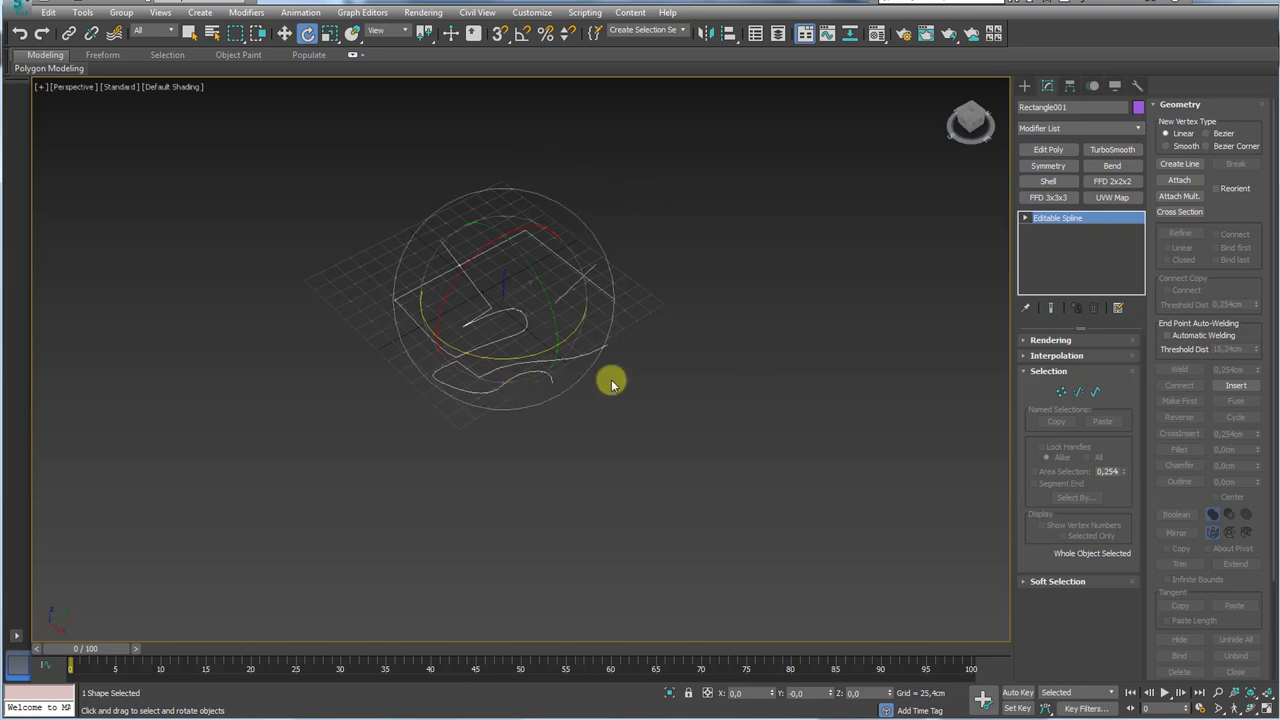
middle_click_drag(612, 383, 486, 413)
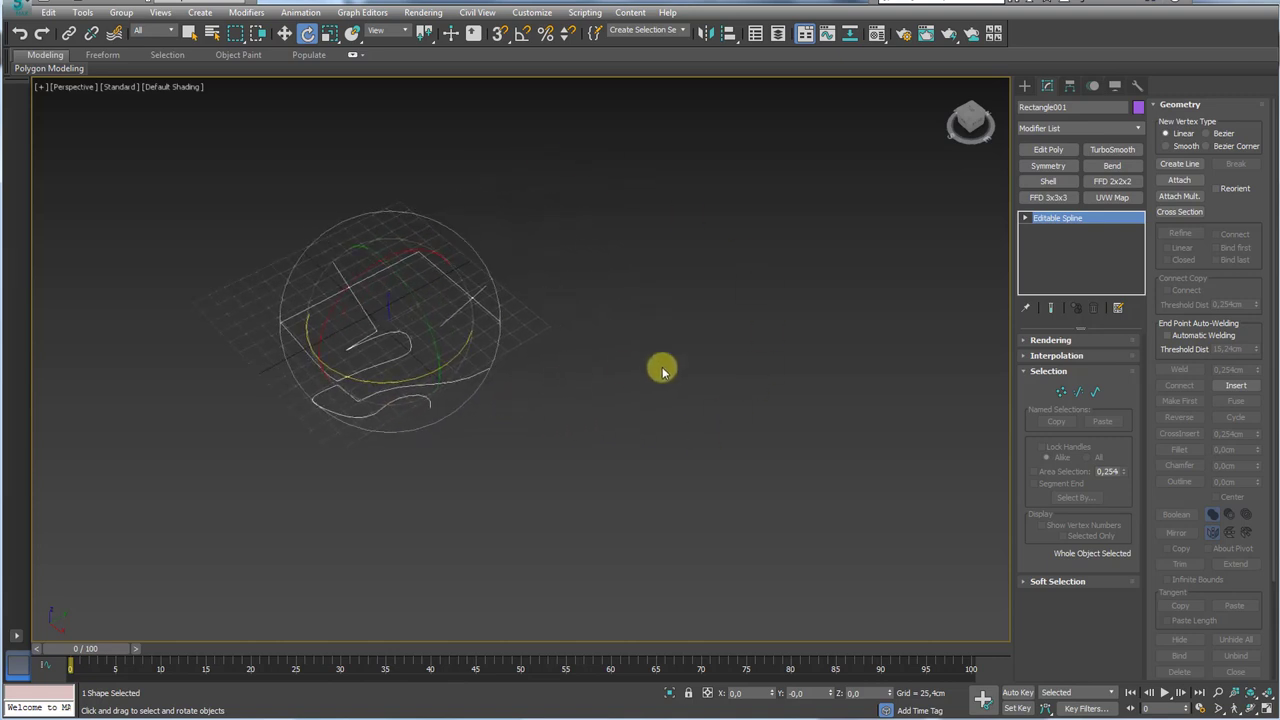
middle_click_drag(662, 371, 554, 446)
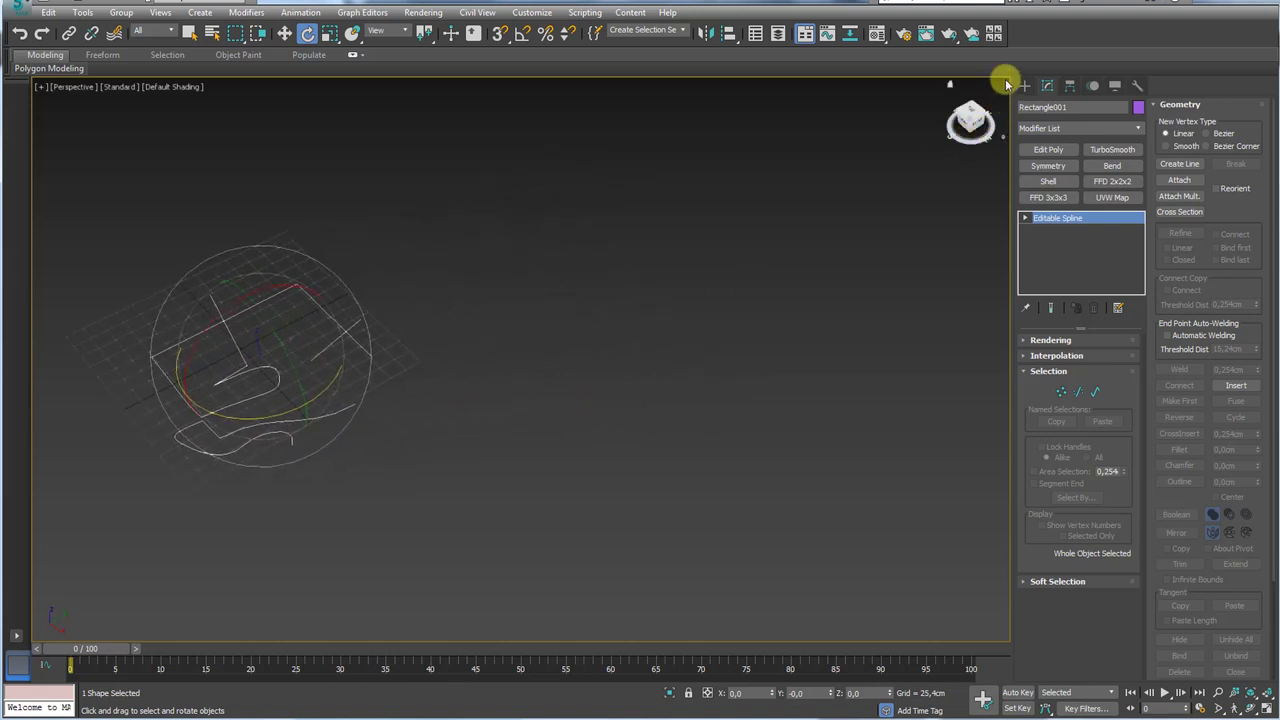
middle_click_drag(257, 386, 460, 340)
scroll(294, 383, "up", 4)
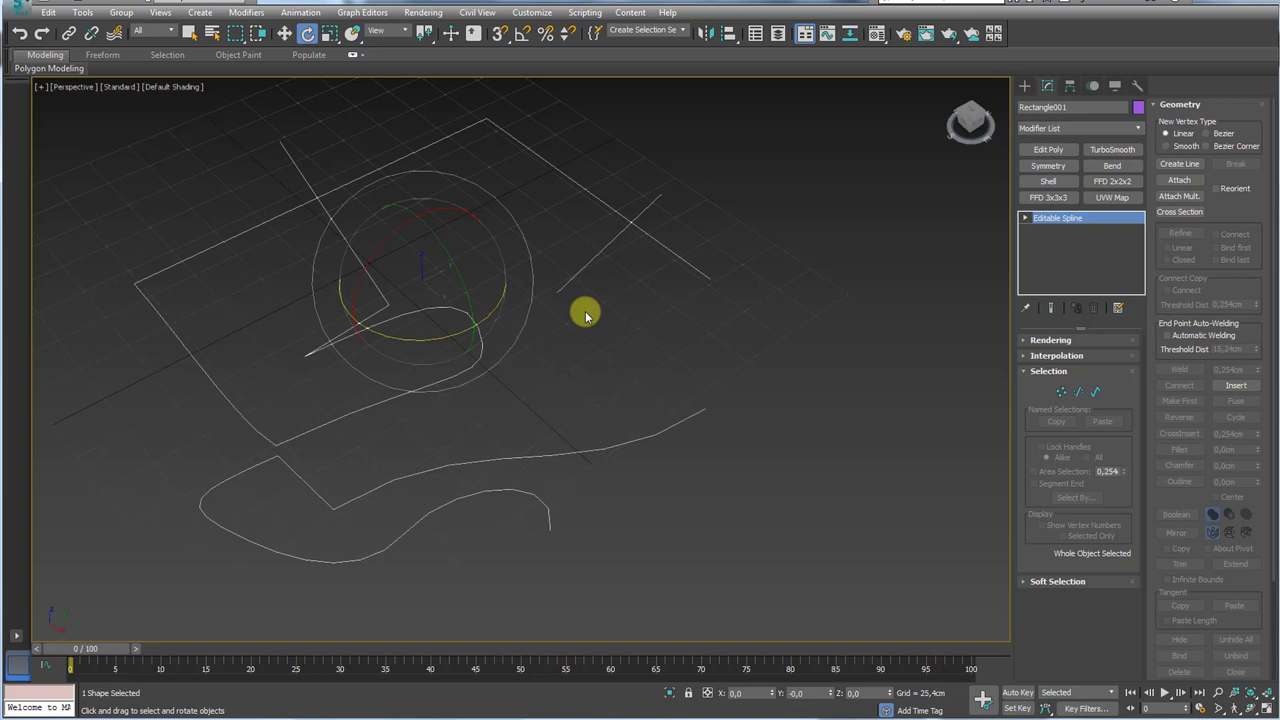
scroll(585, 316, "down", 5)
middle_click_drag(603, 320, 431, 336)
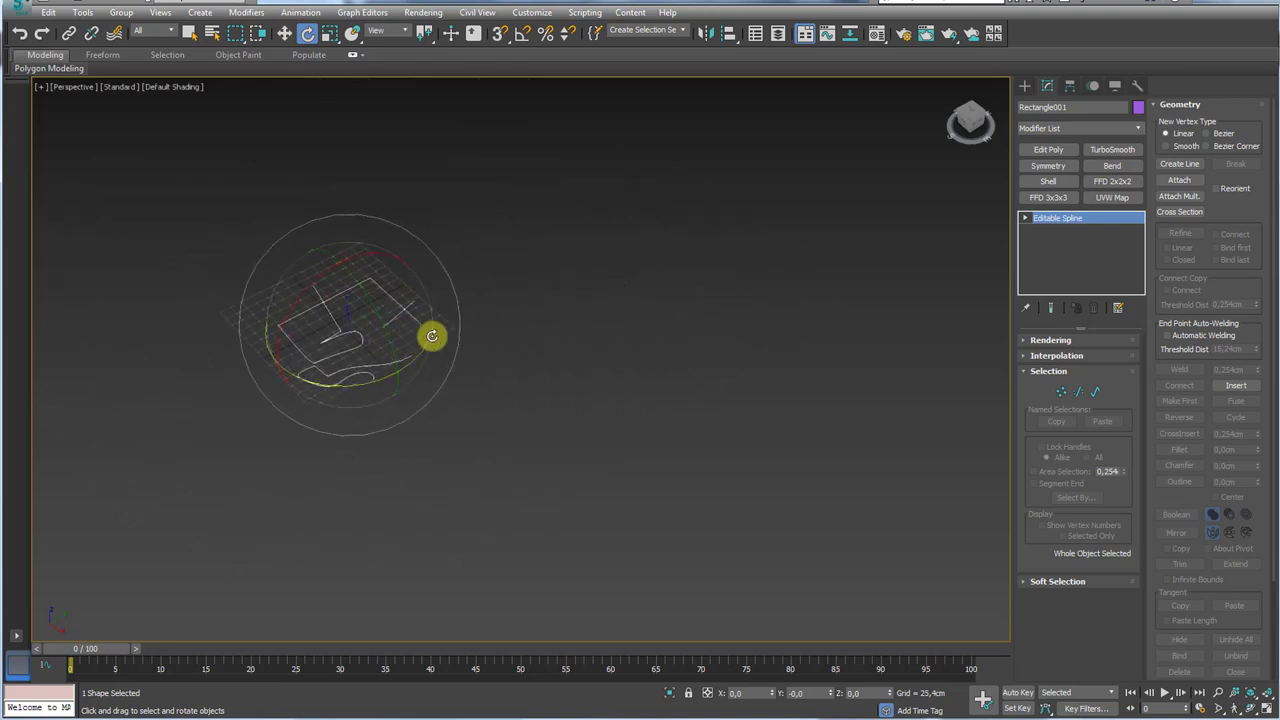
middle_click_drag(521, 325, 623, 297, "alt")
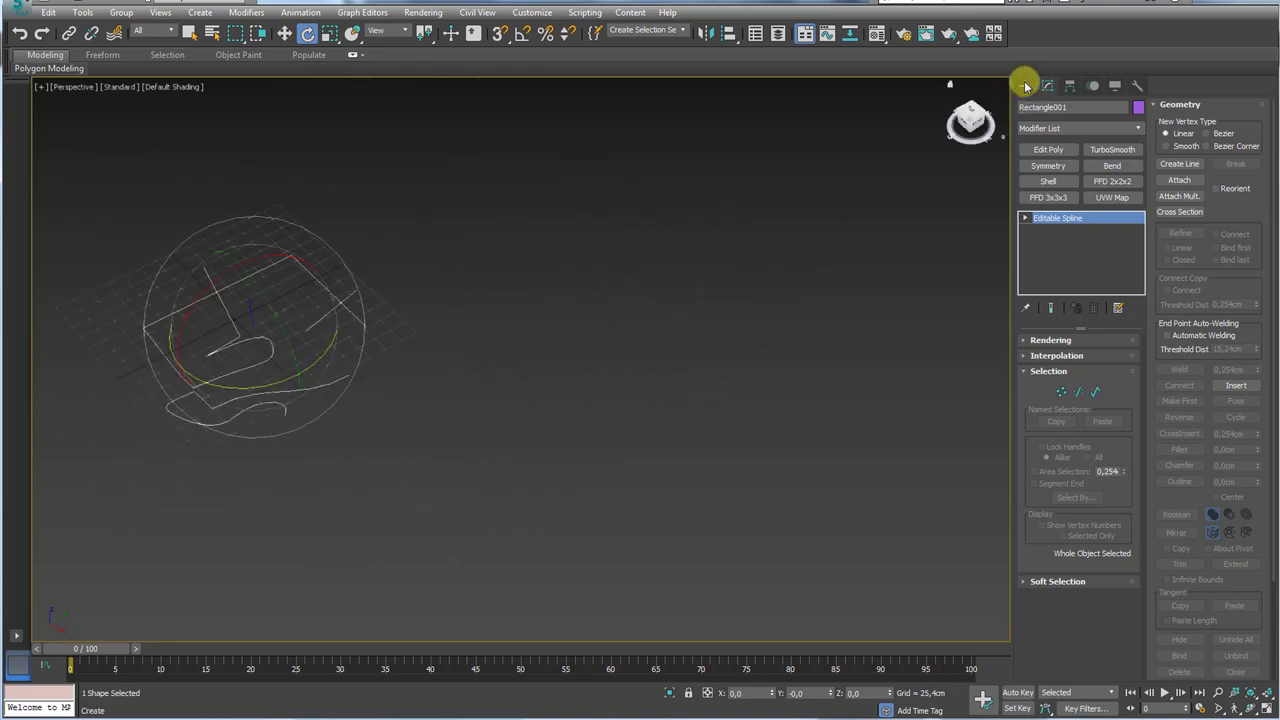
left_click(1024, 87)
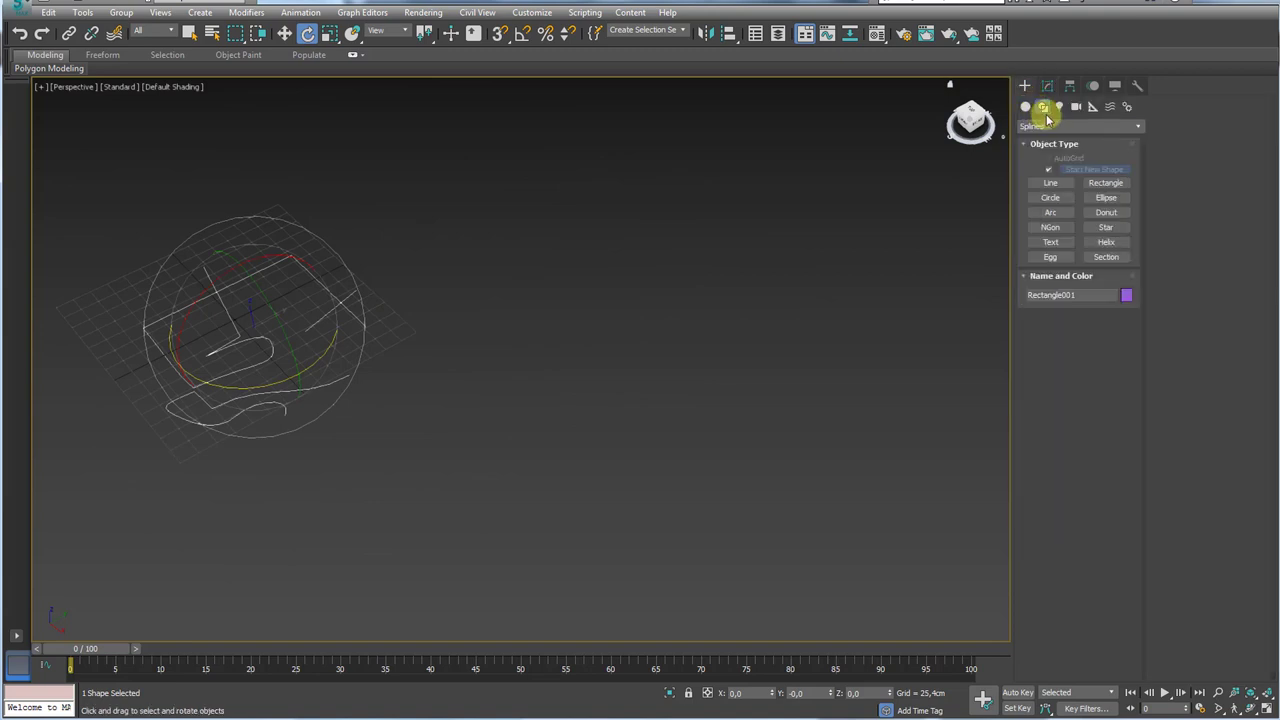
left_click(1105, 183)
left_click_drag(470, 270, 697, 280)
key("e")
- Convert the new rectangle to an editable spline
right_click(677, 277)
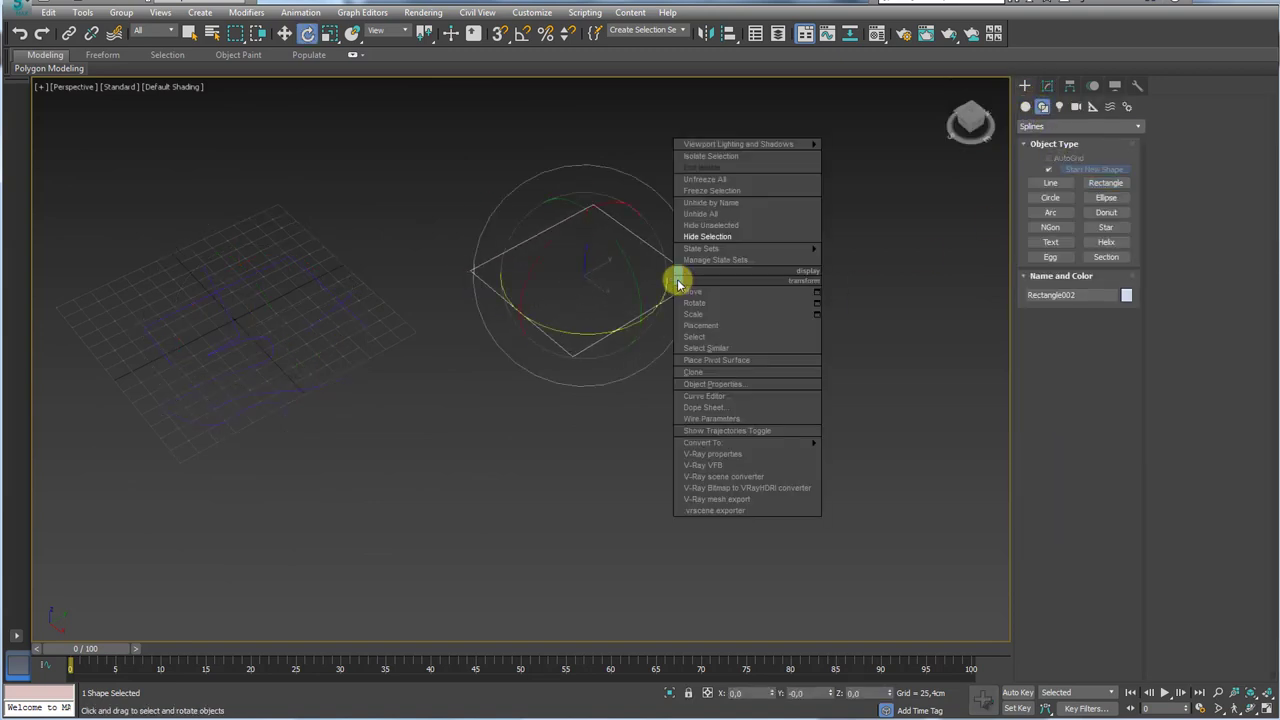
mouse_move(760, 442)
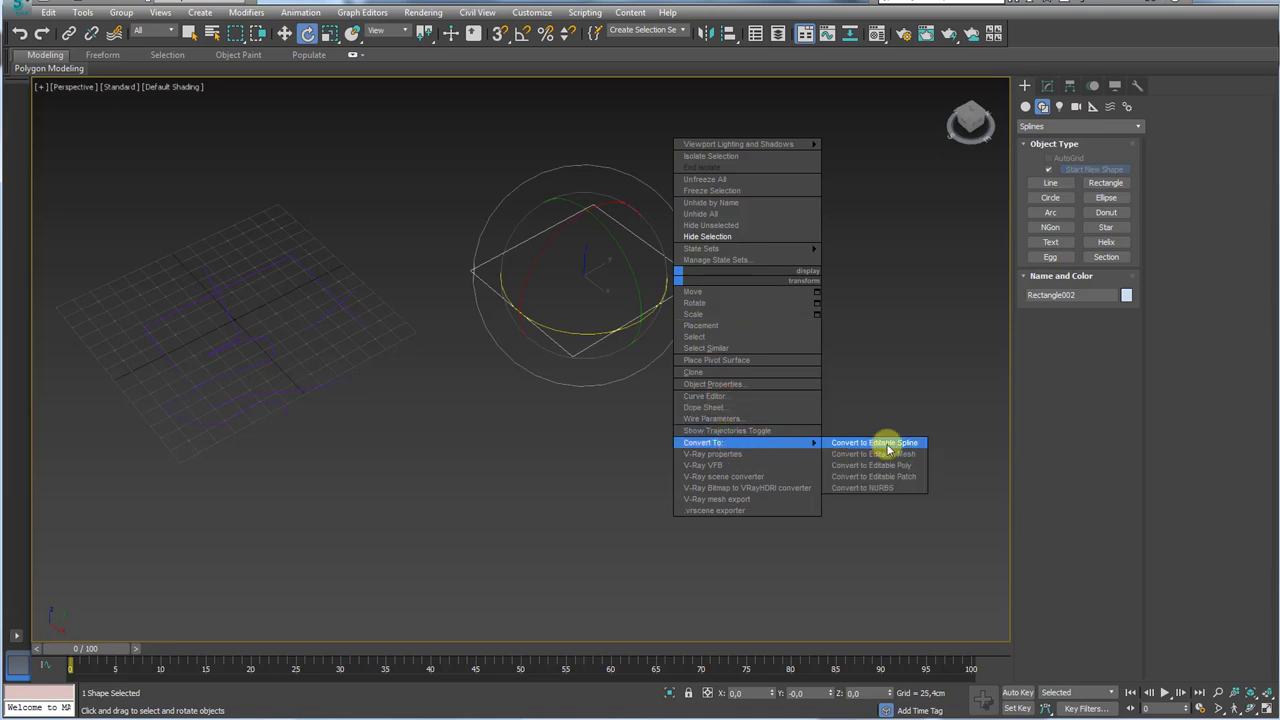
left_click(888, 444)
- Select all four corner vertices of the new rectangle and break them so its sides become separate splines
left_click(1062, 400)
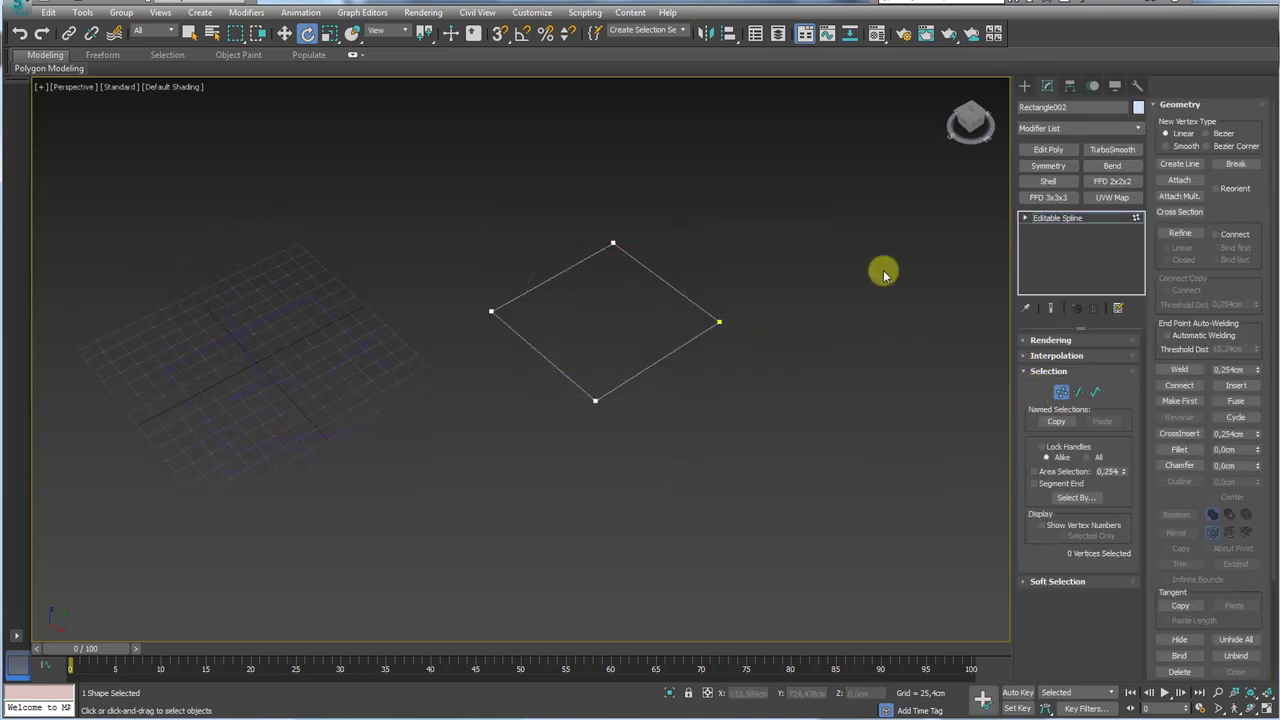
left_click_drag(878, 184, 403, 503)
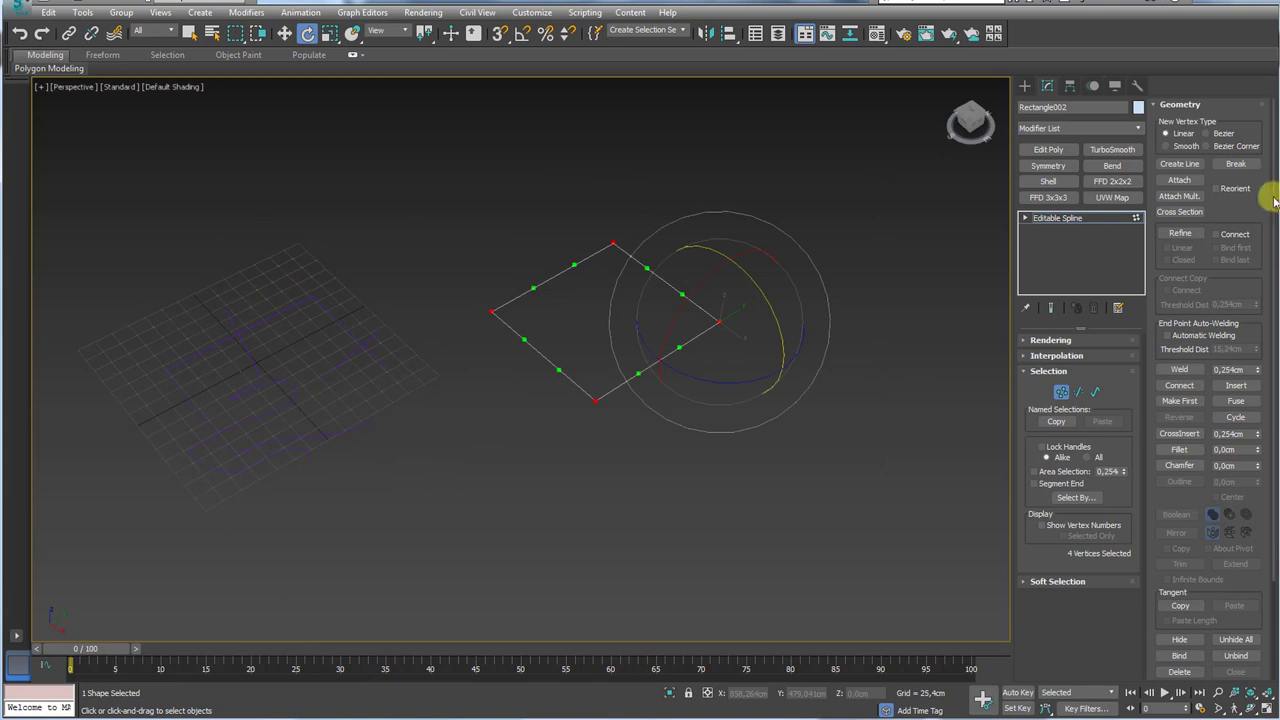
left_click(1237, 166)
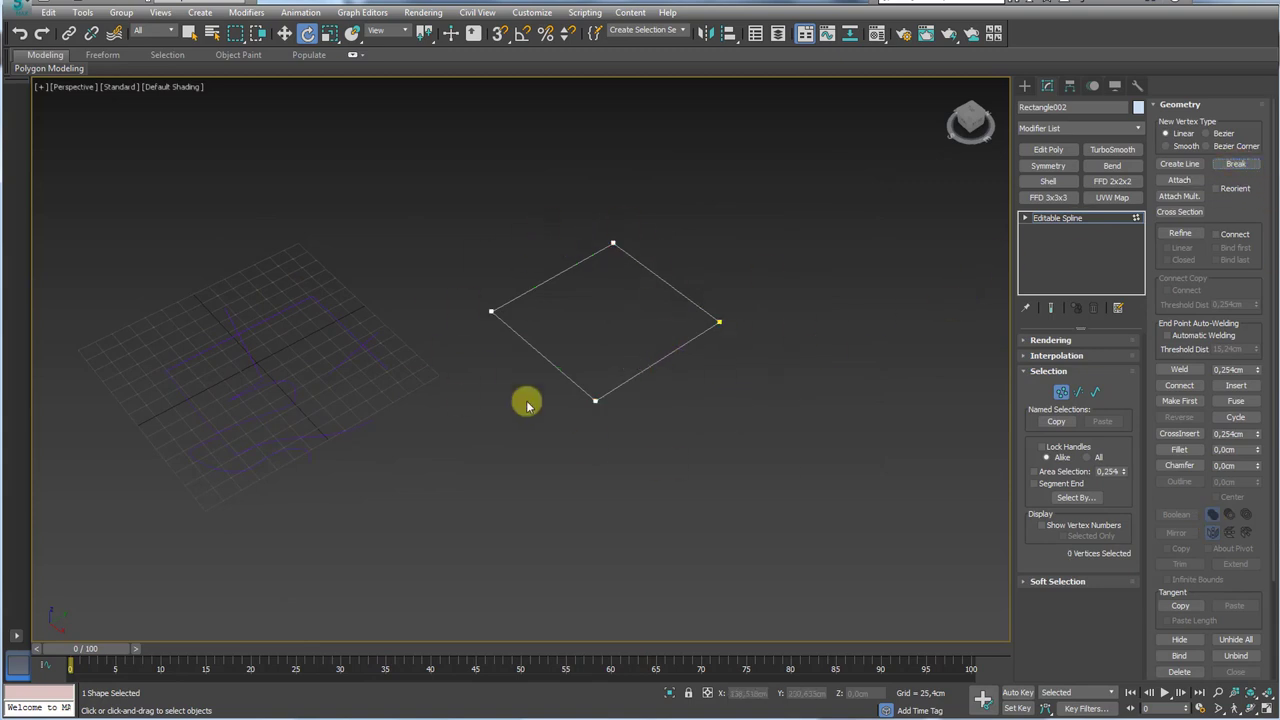
middle_click_drag(577, 318, 565, 364)
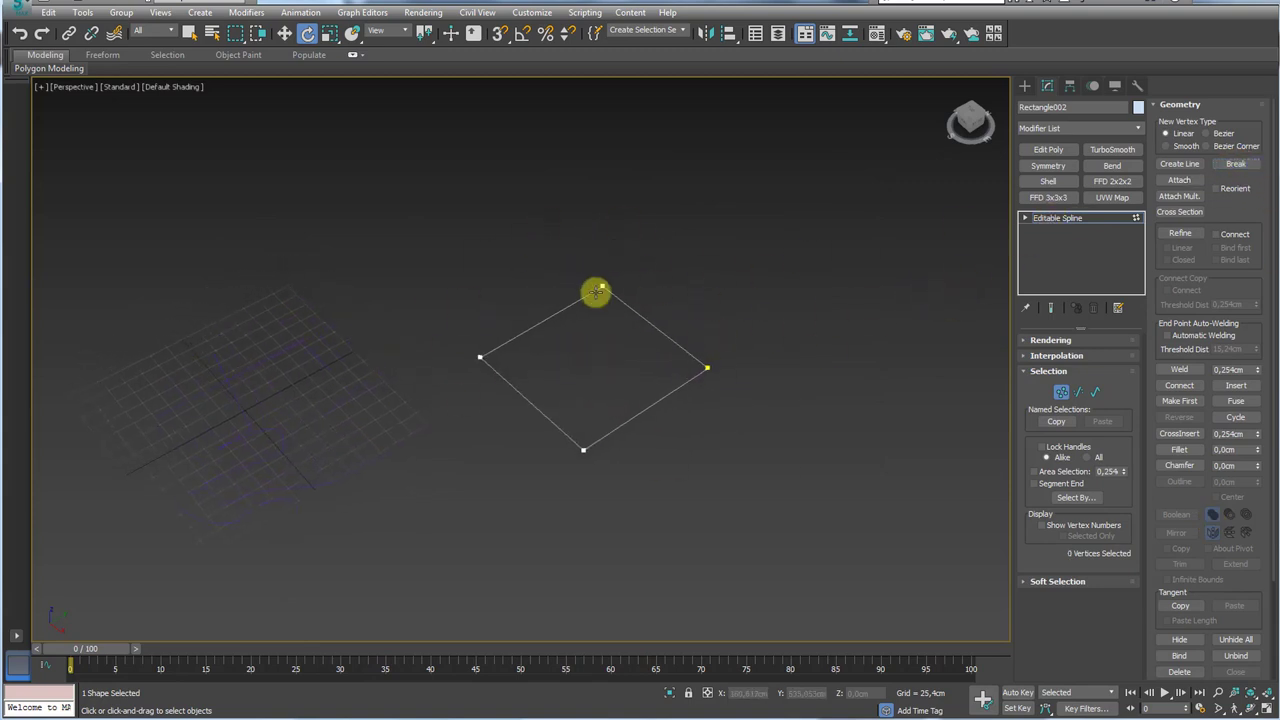
- Start Create Line on the new rectangle and turn on 3D snapping, checking that it snaps to Vertex
left_click(1181, 164)
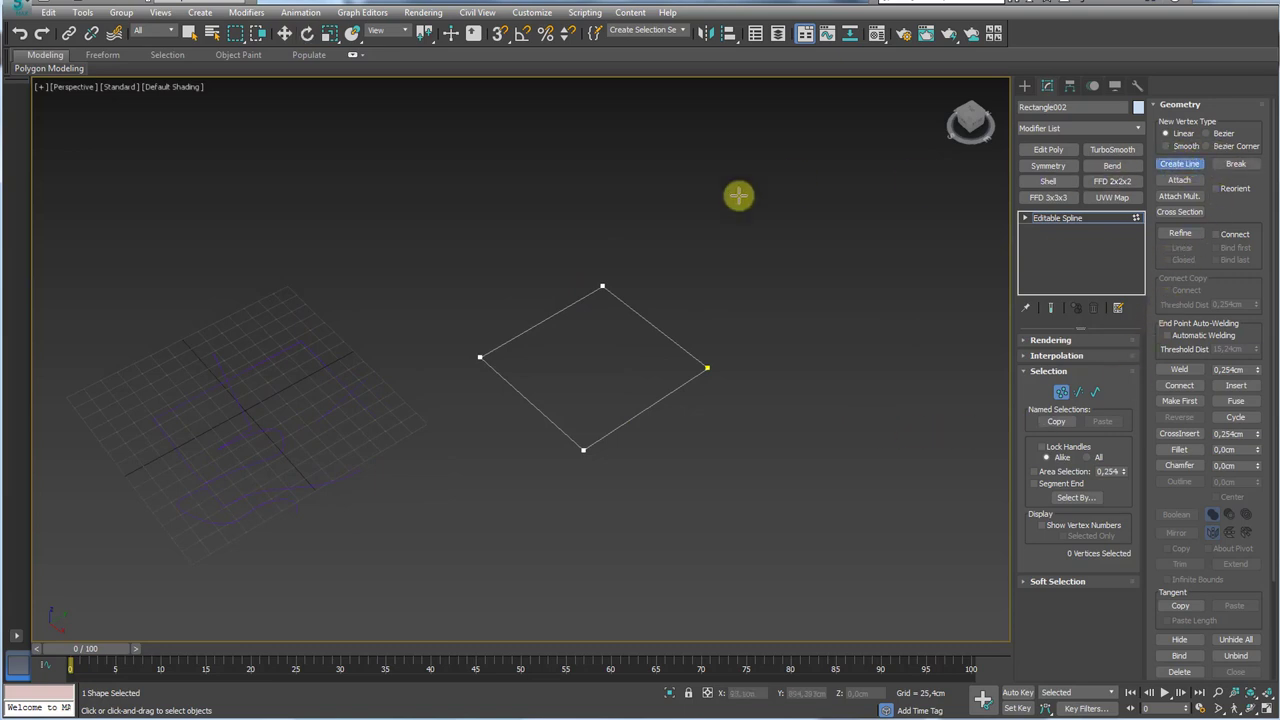
left_click(499, 34)
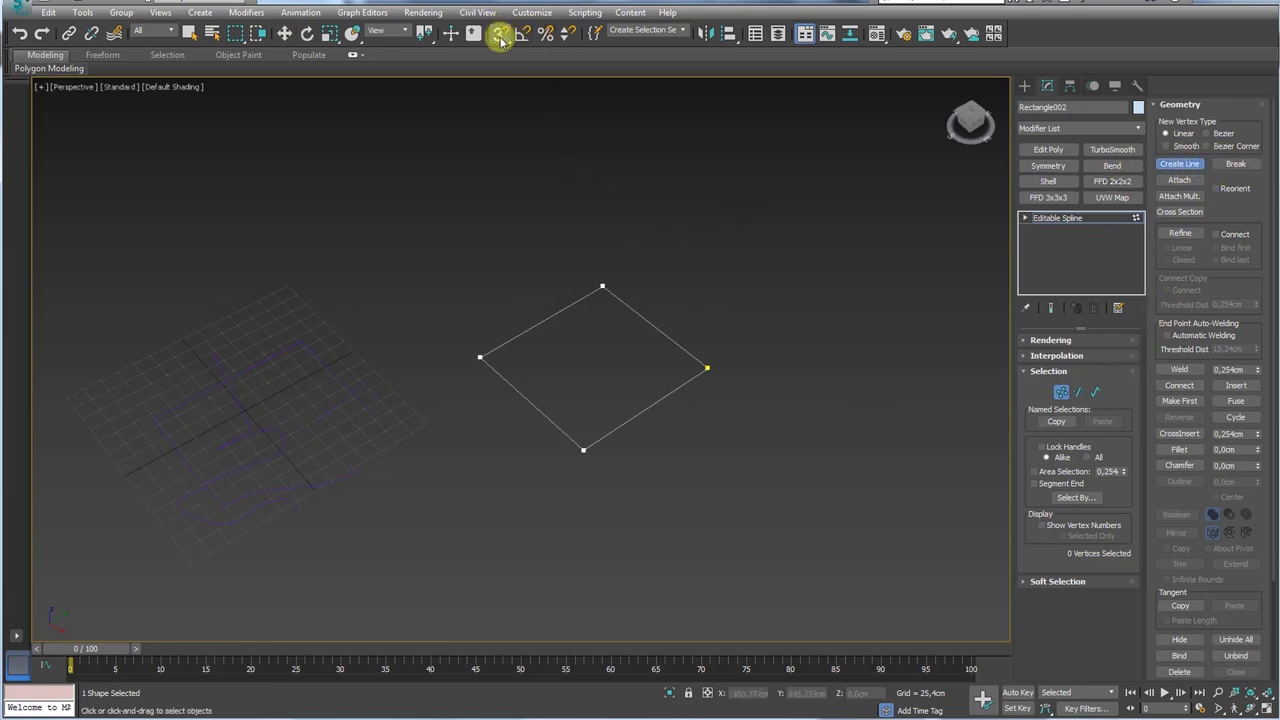
right_click(500, 35)
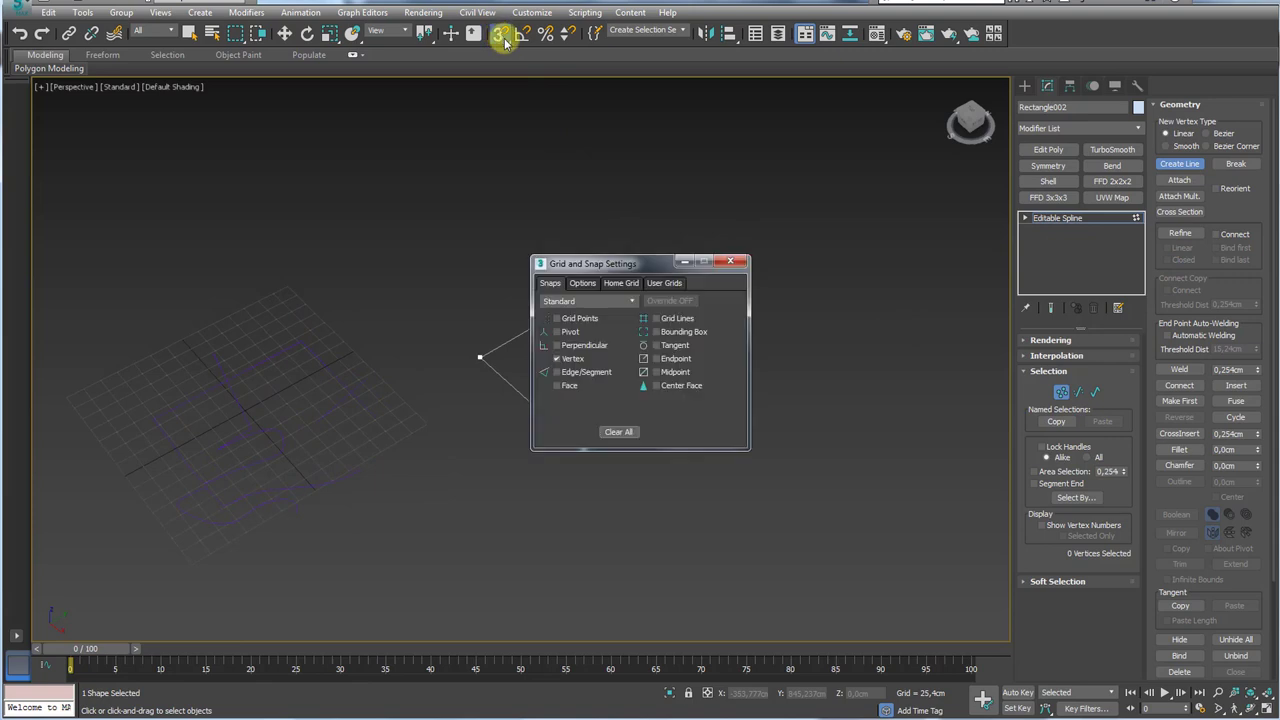
left_click(733, 263)
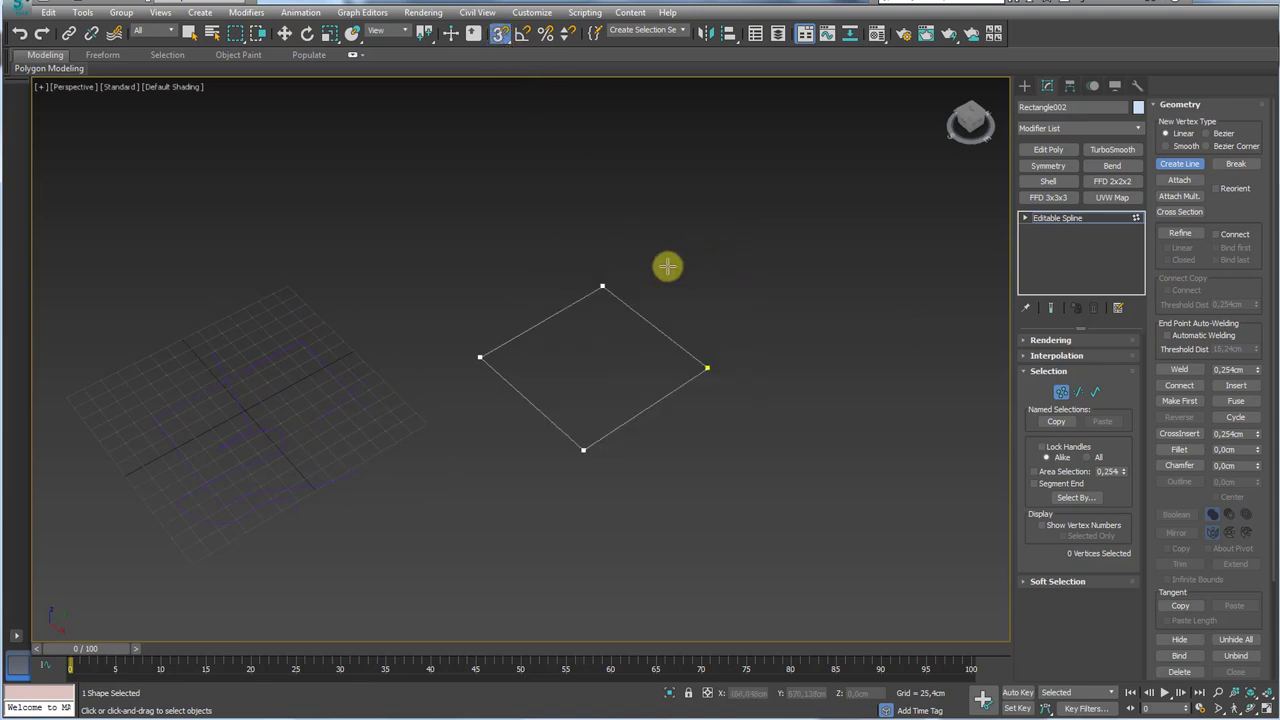
- Draw two crossing diagonal lines that join the opposite corners of the new rectangle
left_click(603, 288)
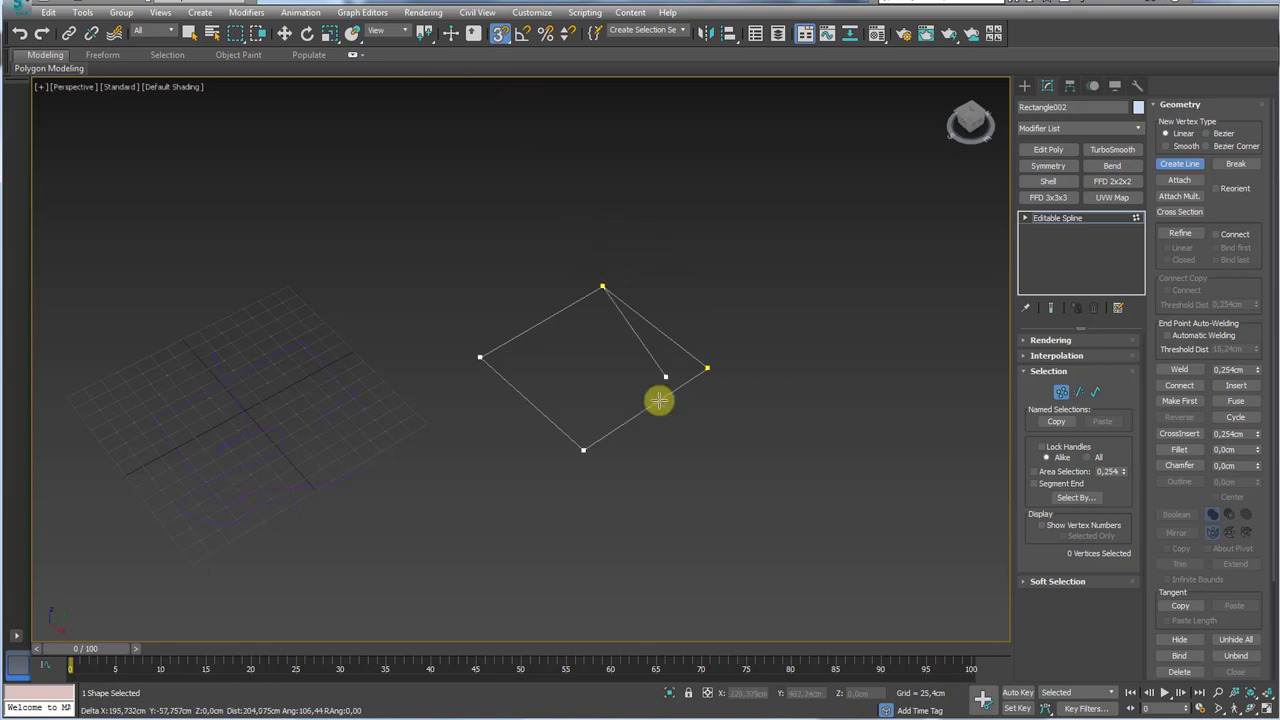
left_click(608, 444)
right_click(958, 437)
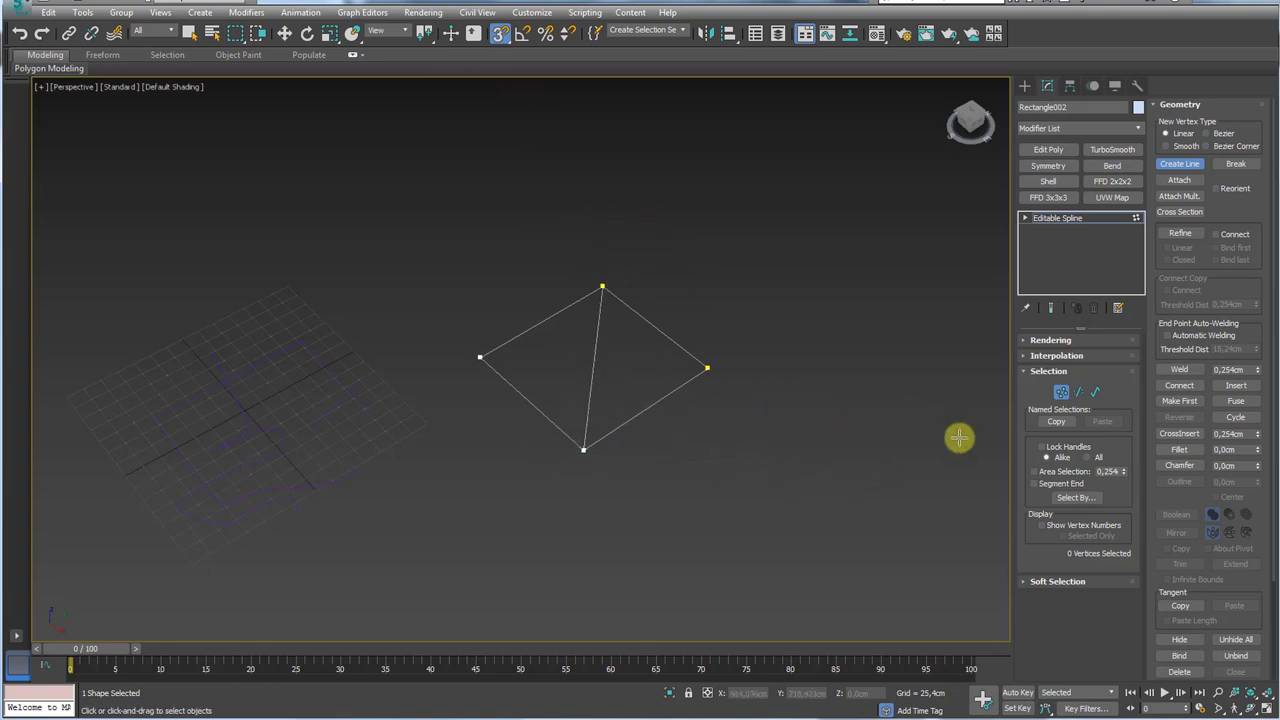
middle_click_drag(649, 418, 624, 409)
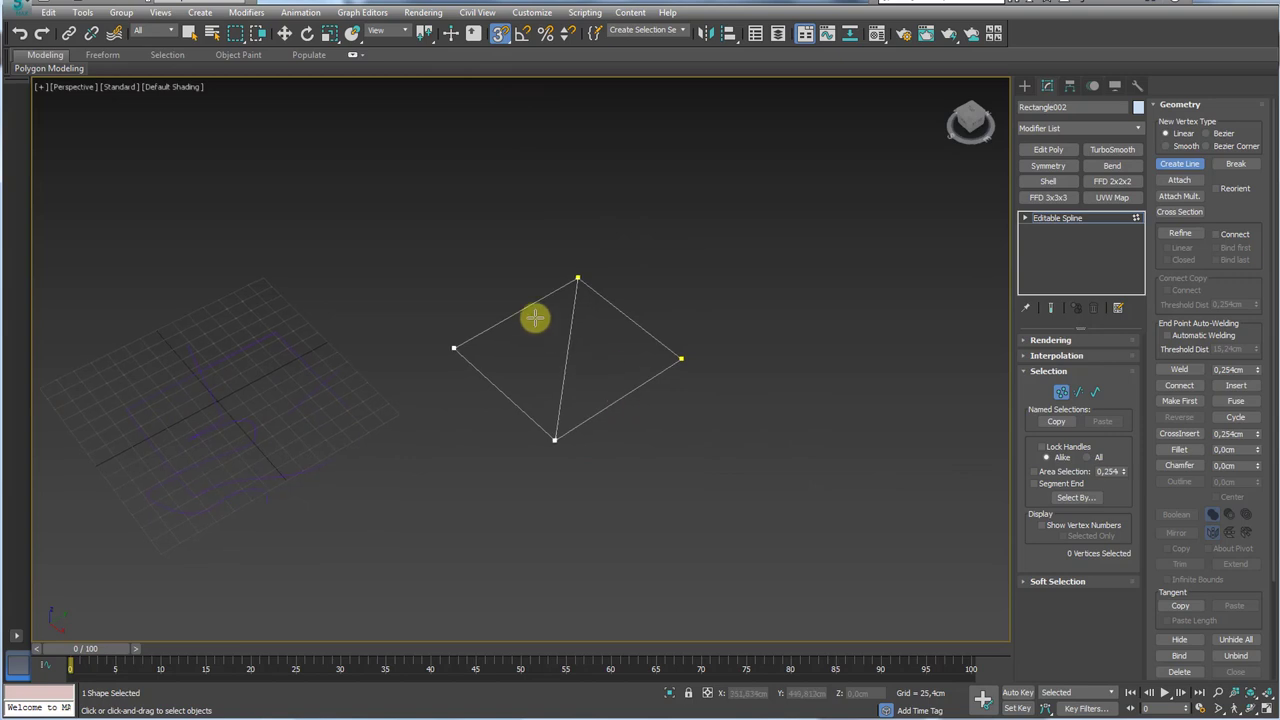
left_click(476, 341)
left_click(683, 359)
right_click(813, 359)
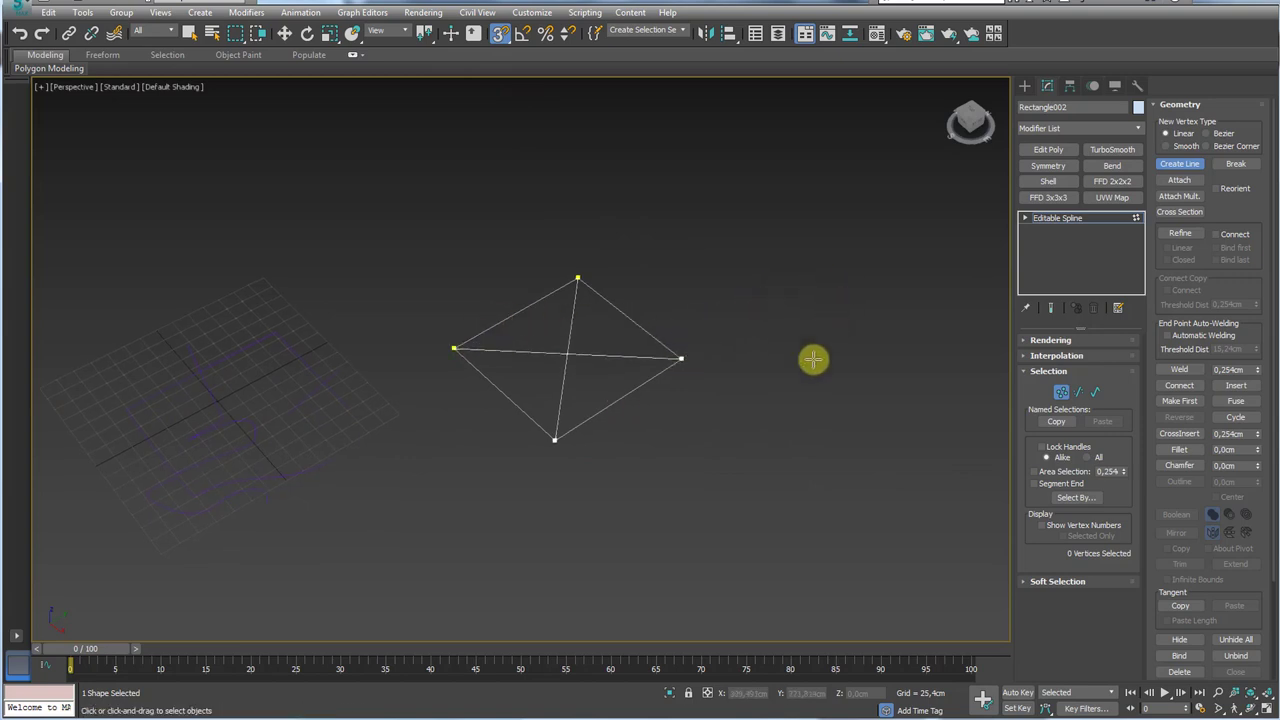
- Return to the whole-object level of the crossed rectangle spline and apply the Surface modifier to it
scroll(583, 437, "up", 10)
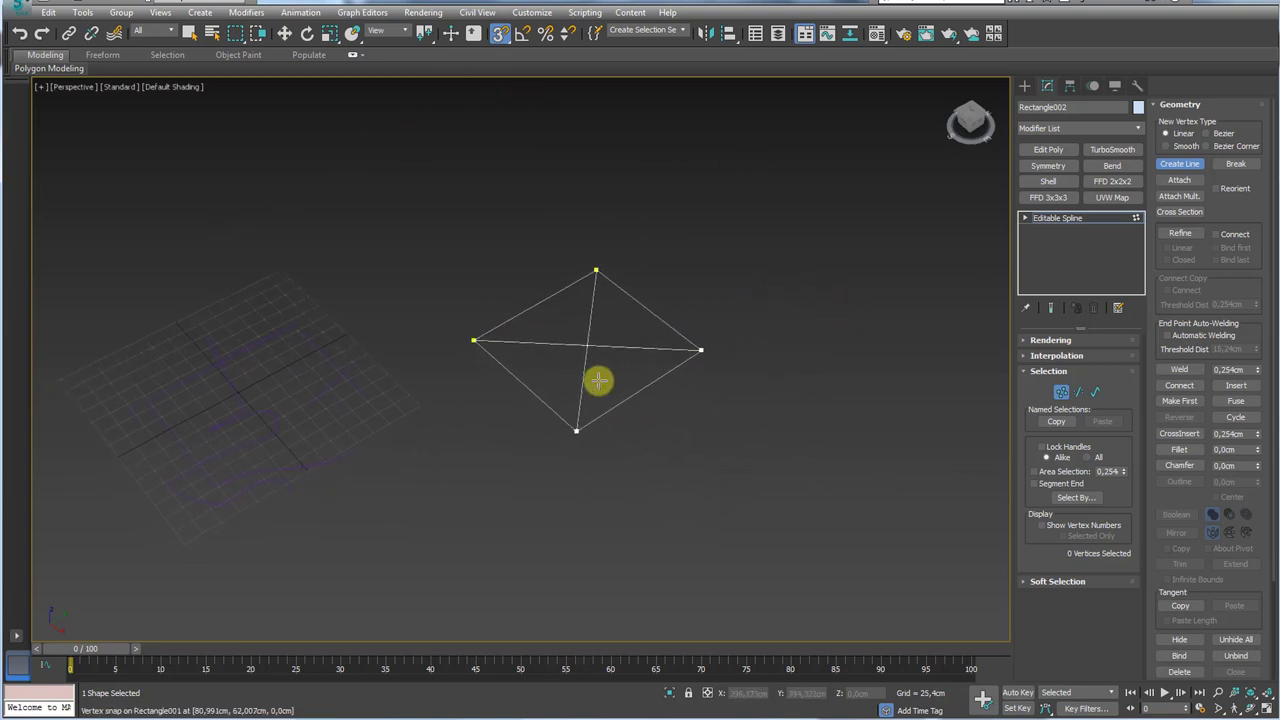
middle_click_drag(598, 435, 566, 335, "alt")
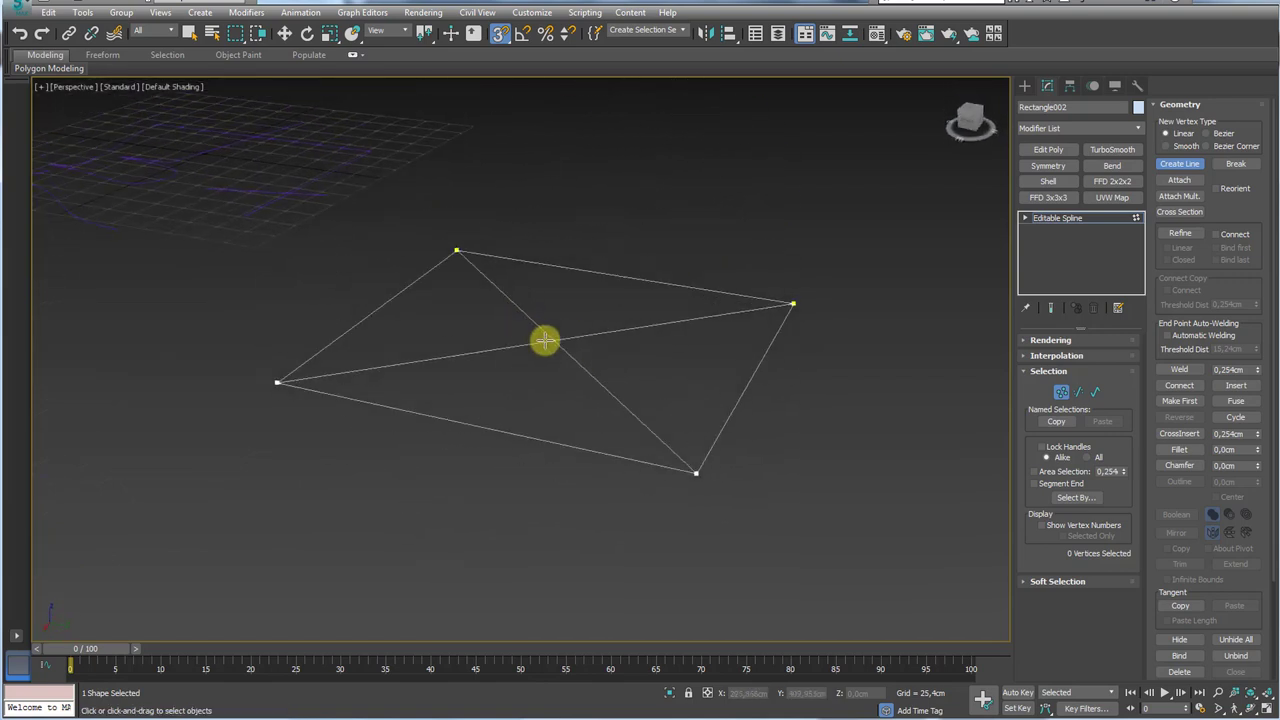
middle_click_drag(629, 309, 518, 405, "alt")
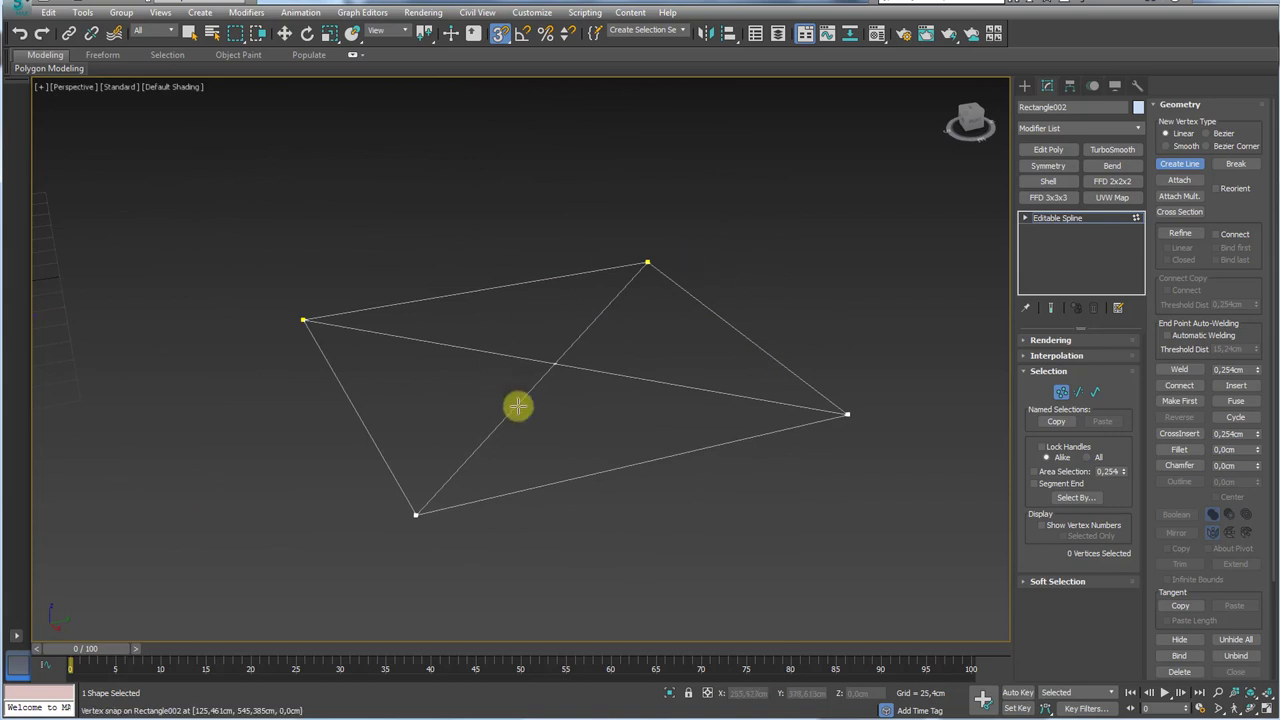
left_click(1054, 219)
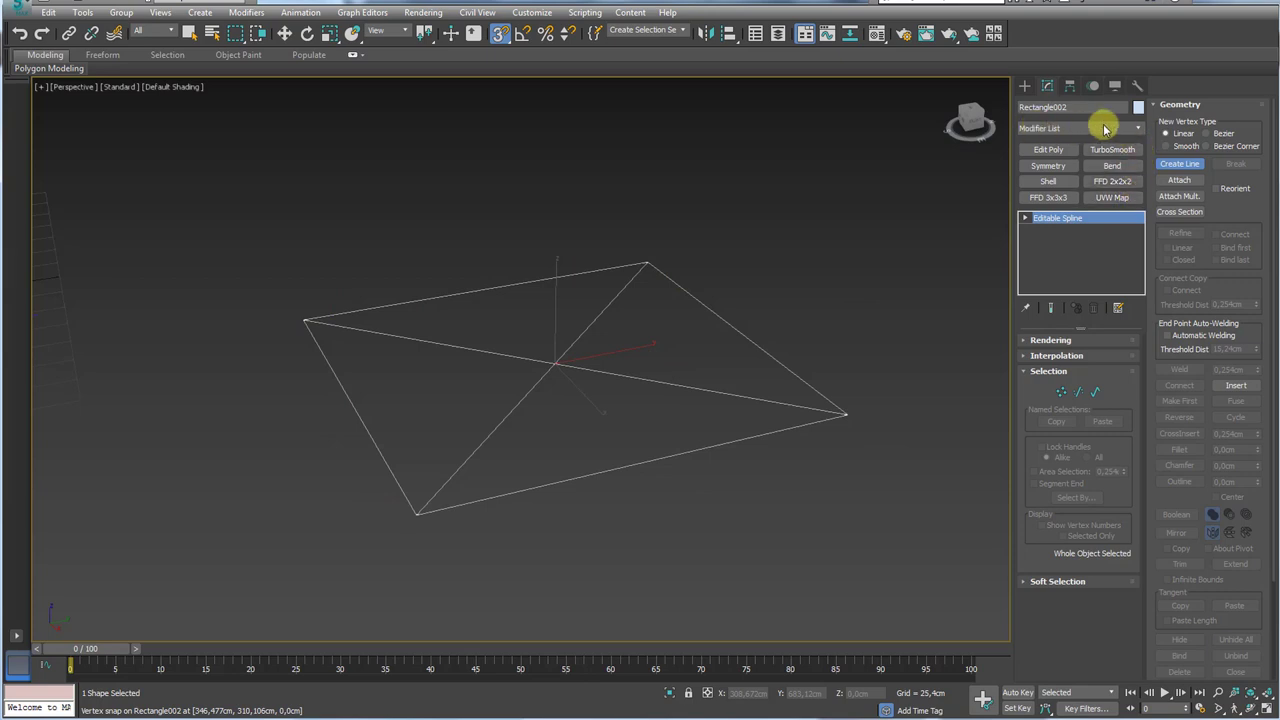
left_click(1139, 127)
left_click_drag(1138, 145, 1138, 523)
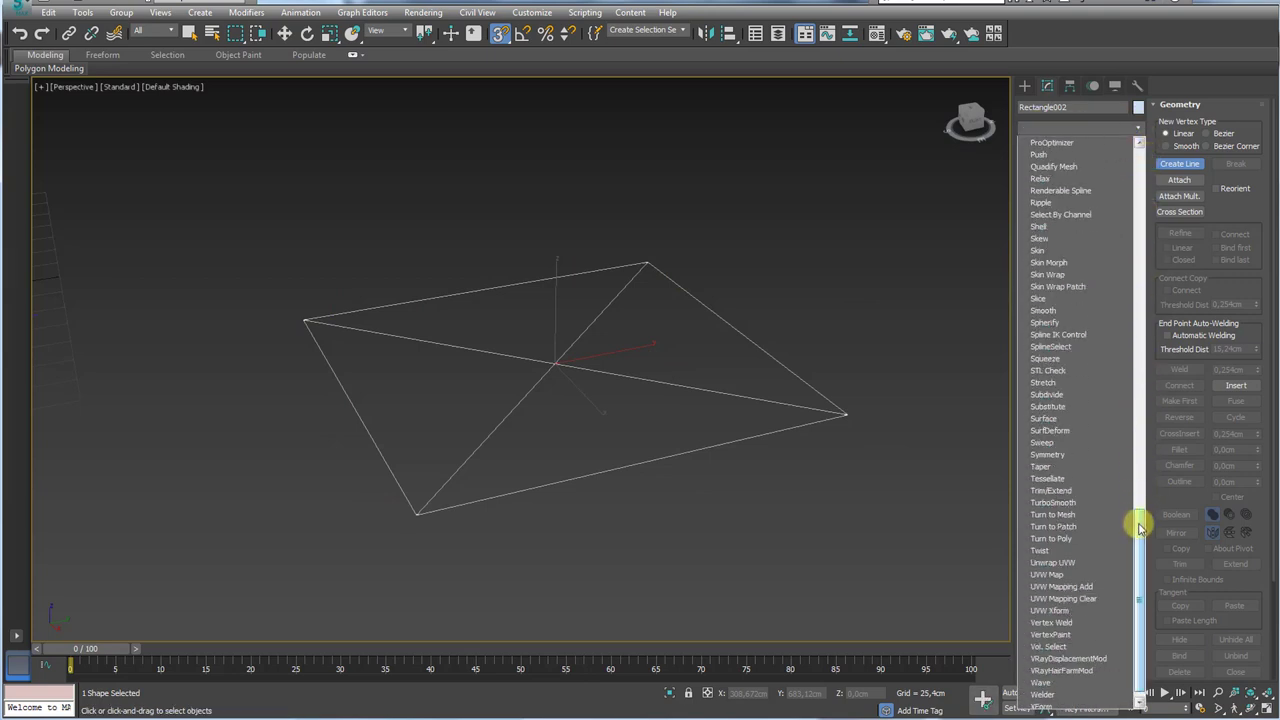
left_click(1063, 420)
key("w")
mouse_move(866, 380)
middle_mouse_down("alt")
mouse_move(843, 477)
mouse_move(771, 463)
mouse_move(785, 326)
mouse_move(849, 269)
mouse_move(909, 314)
mouse_move(857, 400)
mouse_move(822, 420)
mouse_move(862, 395)
middle_mouse_up("alt")
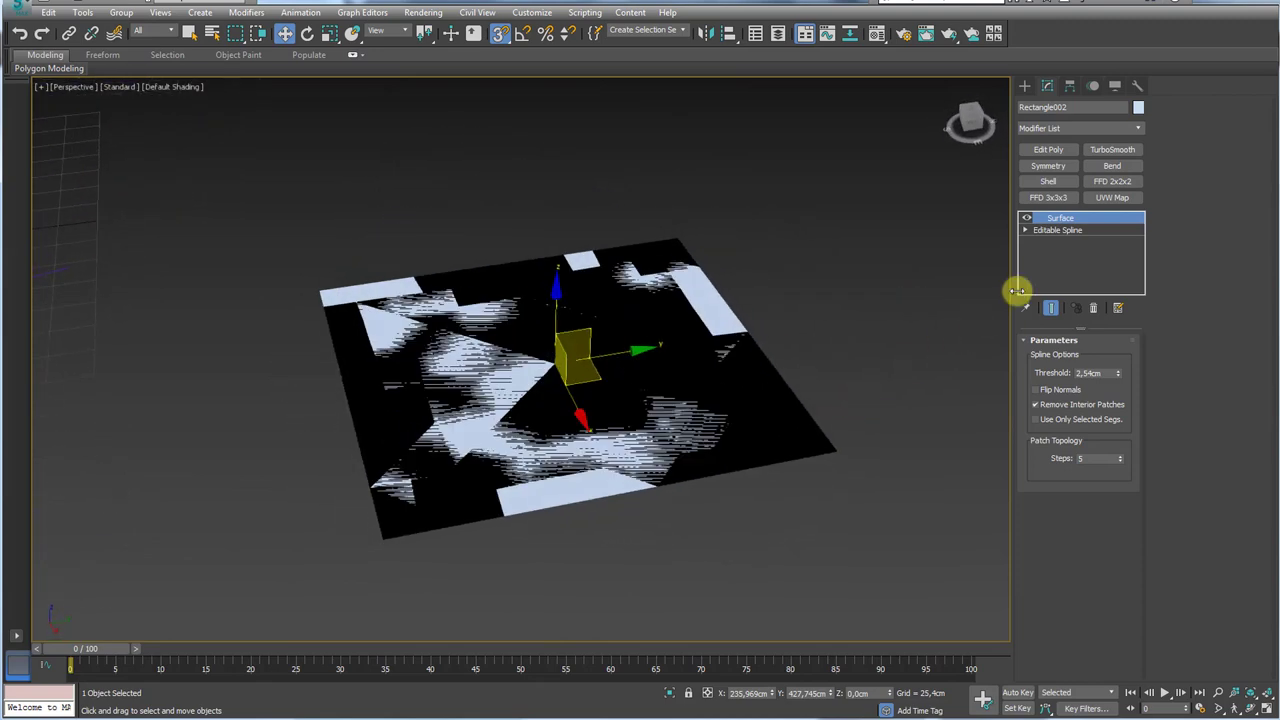
- Switch off the Surface modifier's display and delete both diagonal segments from the underlying editable spline
left_click(1027, 219)
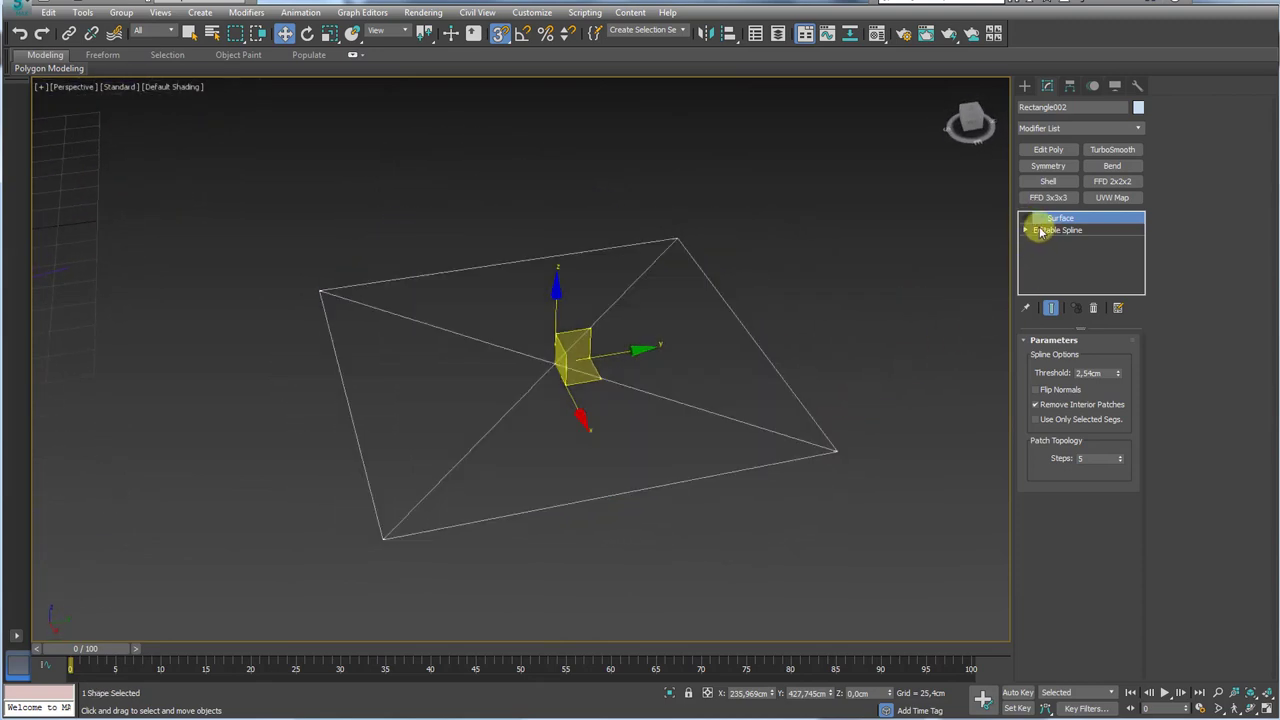
left_click(1040, 230)
left_click(1026, 231)
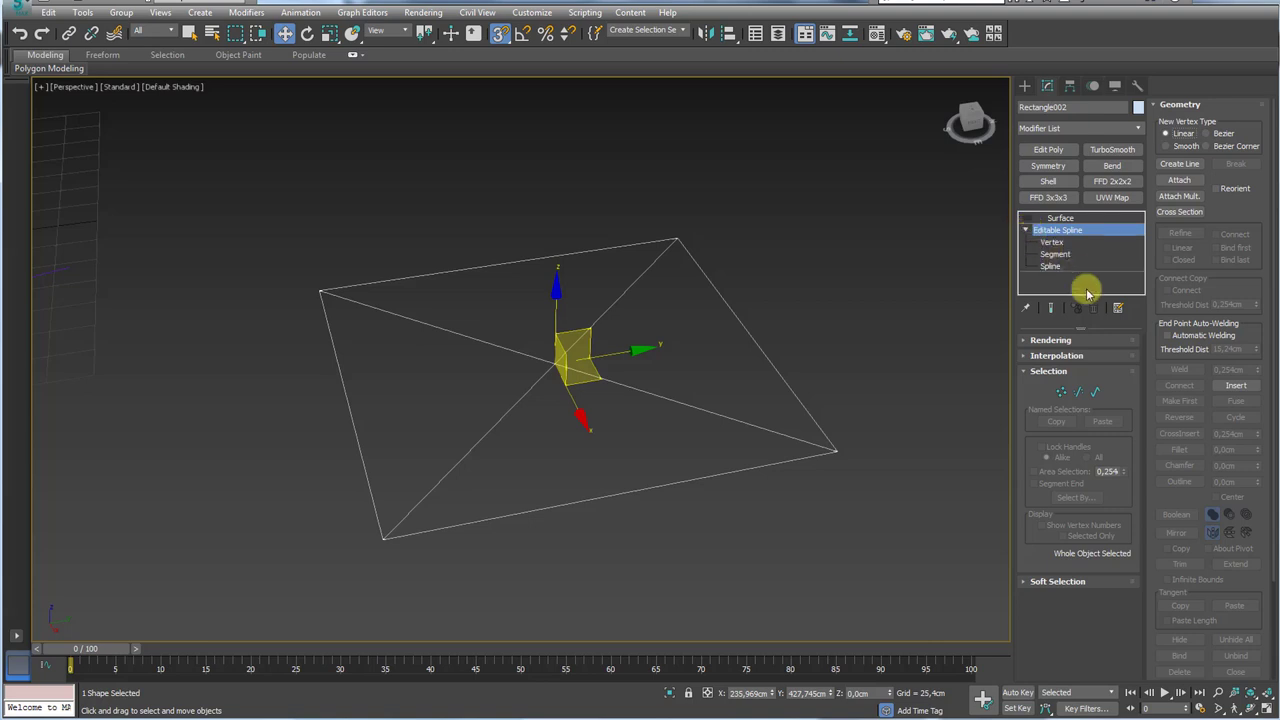
left_click(1080, 392)
left_click_drag(526, 408, 531, 381)
key("Delete")
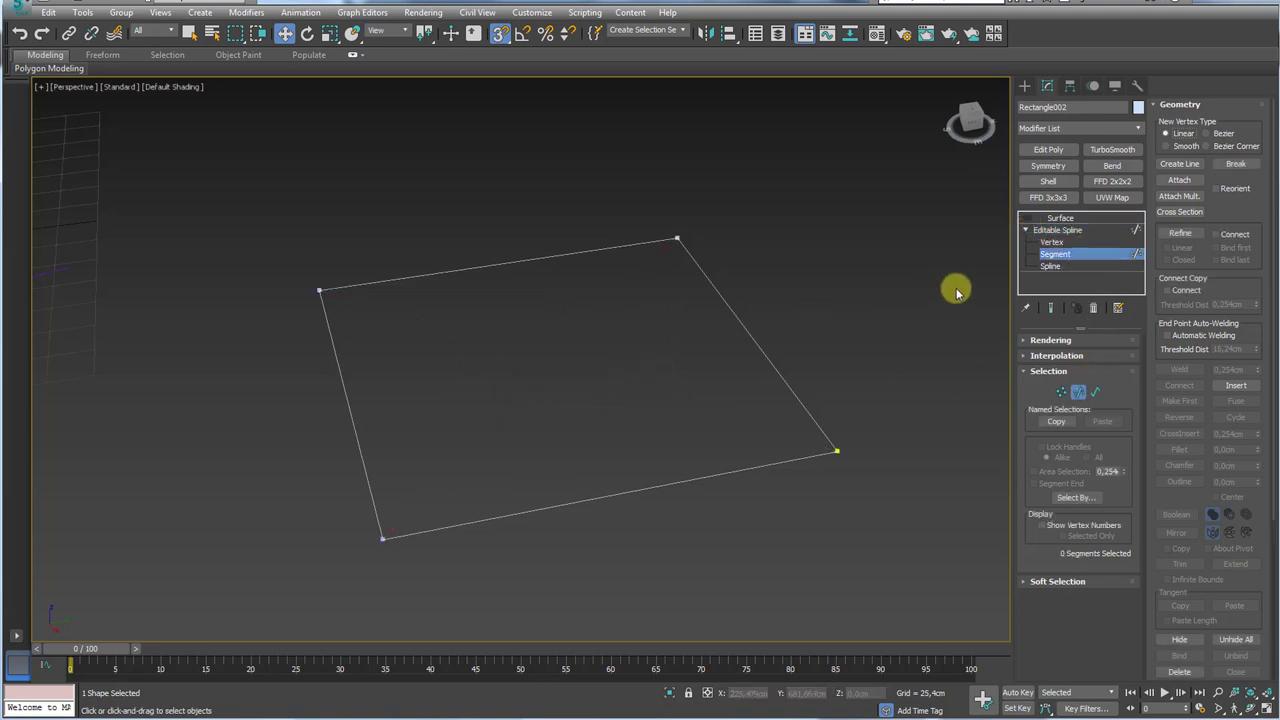
- Switch the Surface modifier back on for the plain rectangle and show edged faces in the viewport
left_click(1057, 230)
left_click(1058, 218)
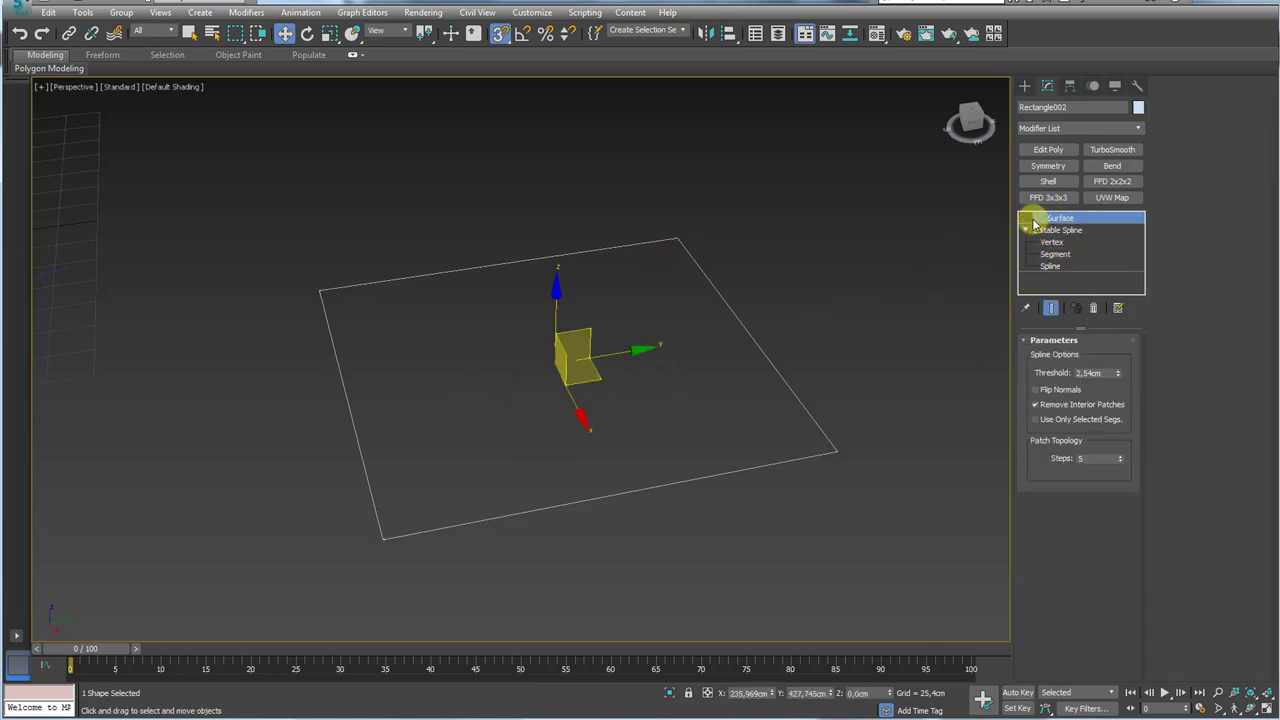
middle_click_drag(900, 262, 835, 266, "alt")
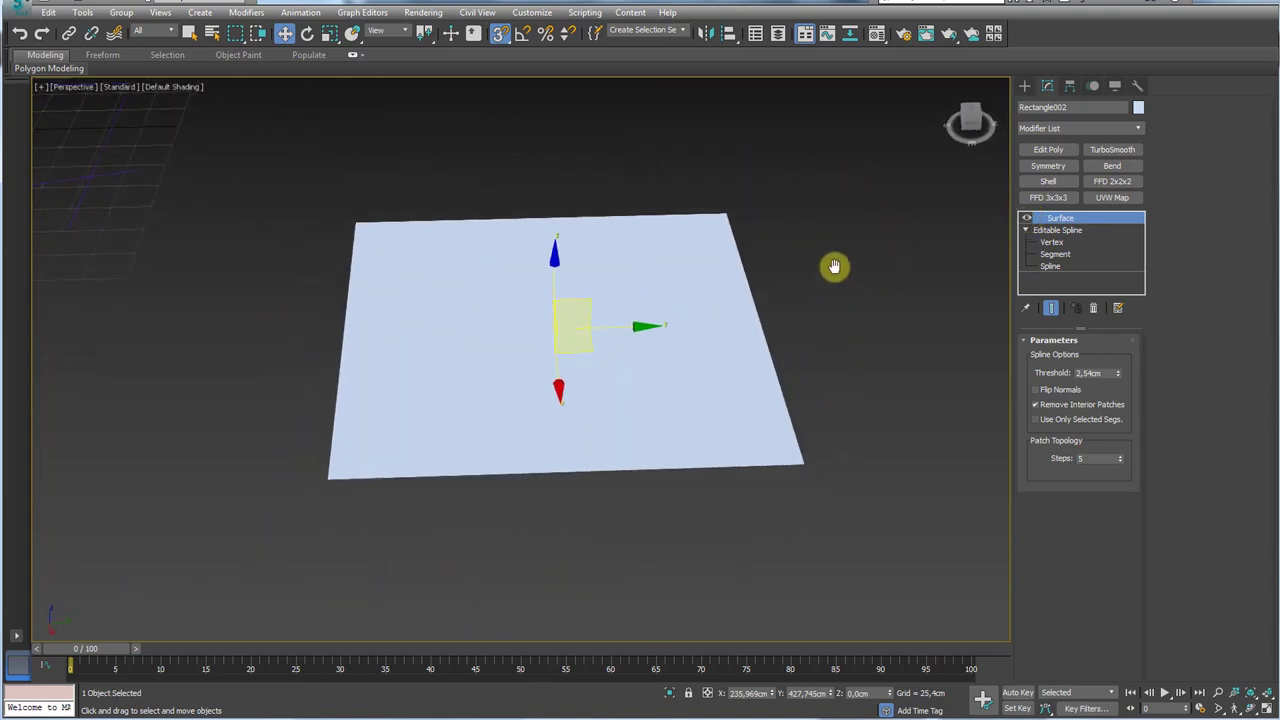
key("F4")
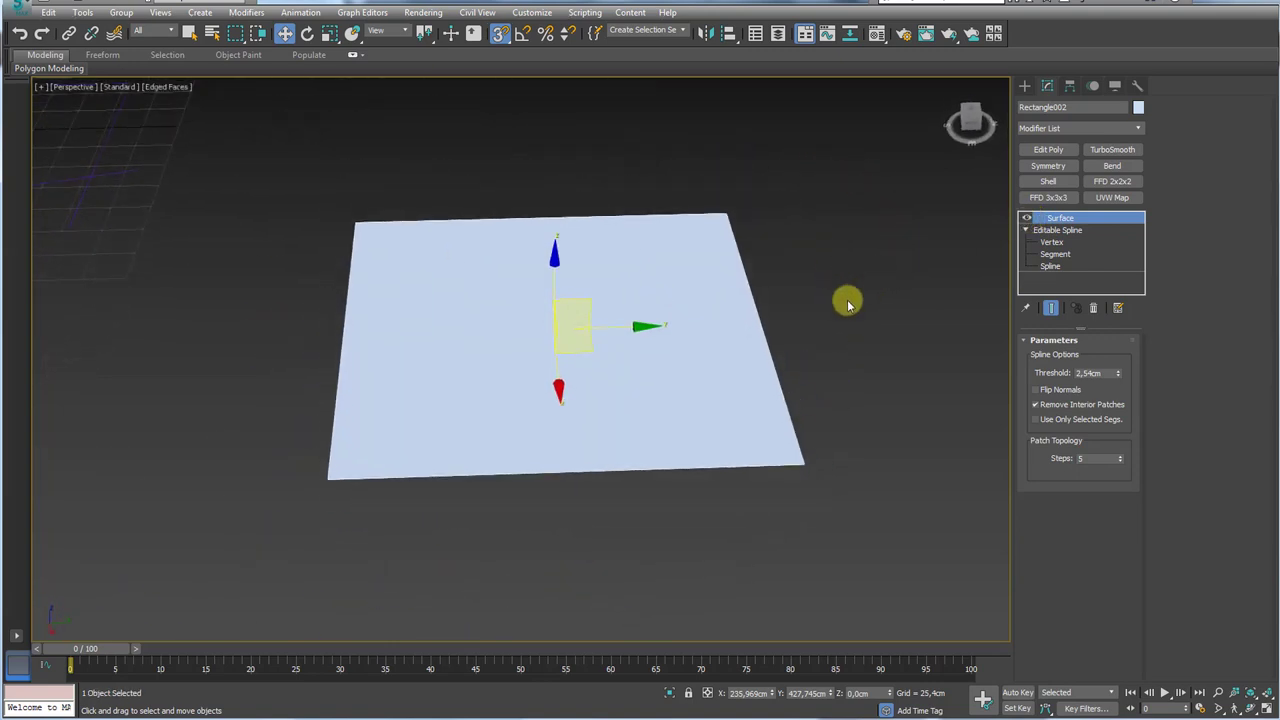
- Go to the editable spline's vertex level beneath Surface and turn on the display of the end result
left_click(1050, 242)
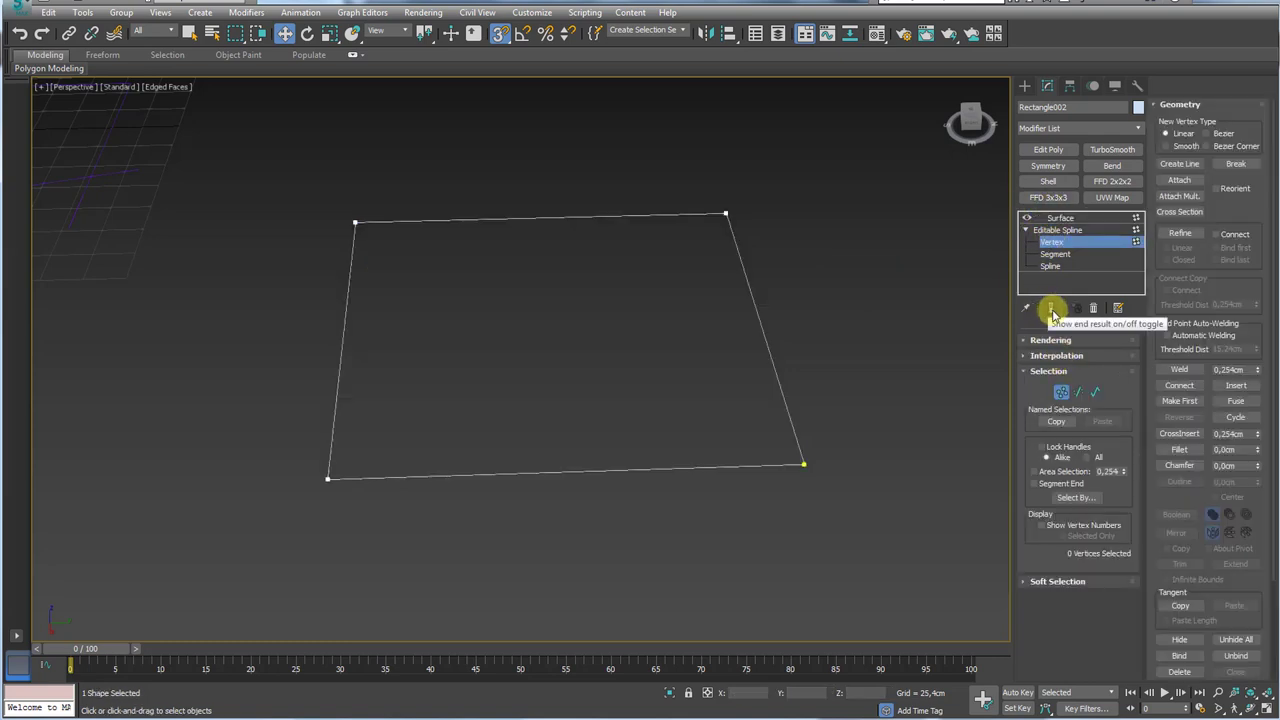
left_click(1051, 310)
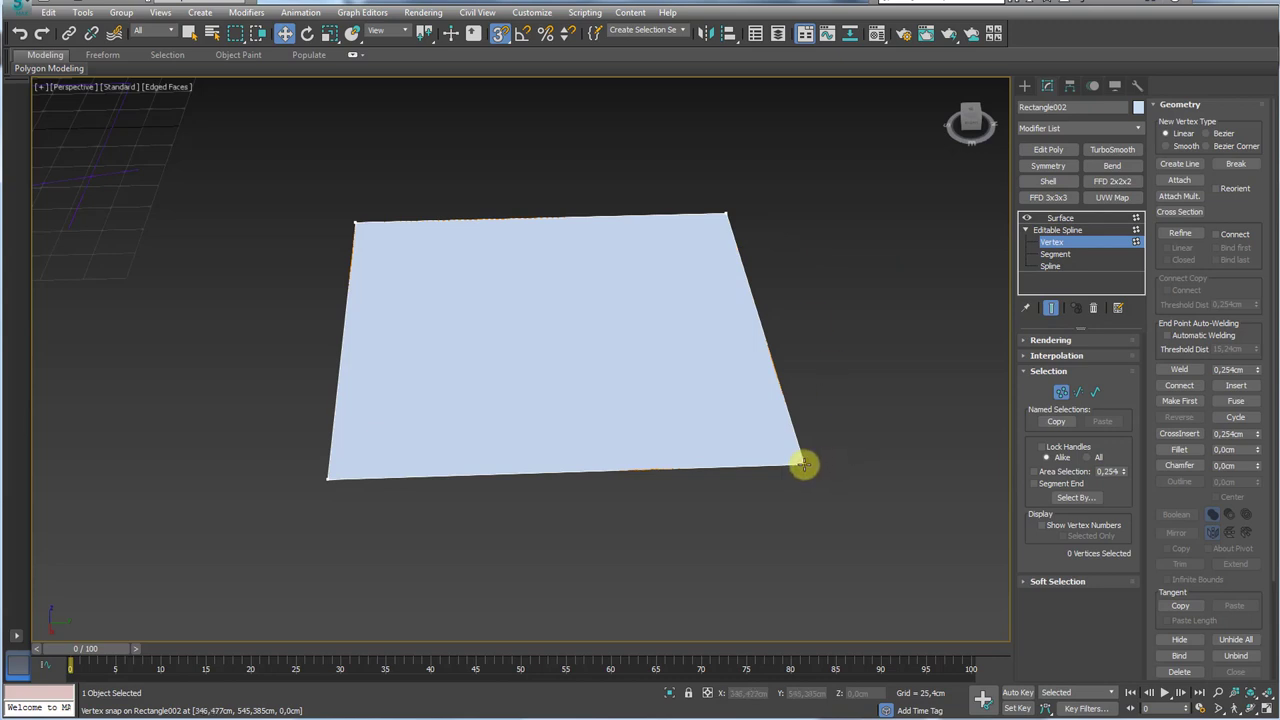
- Turn snapping off and rotate one corner vertex of the rectangle spline to curve the adjoining surface edges
left_click(803, 464)
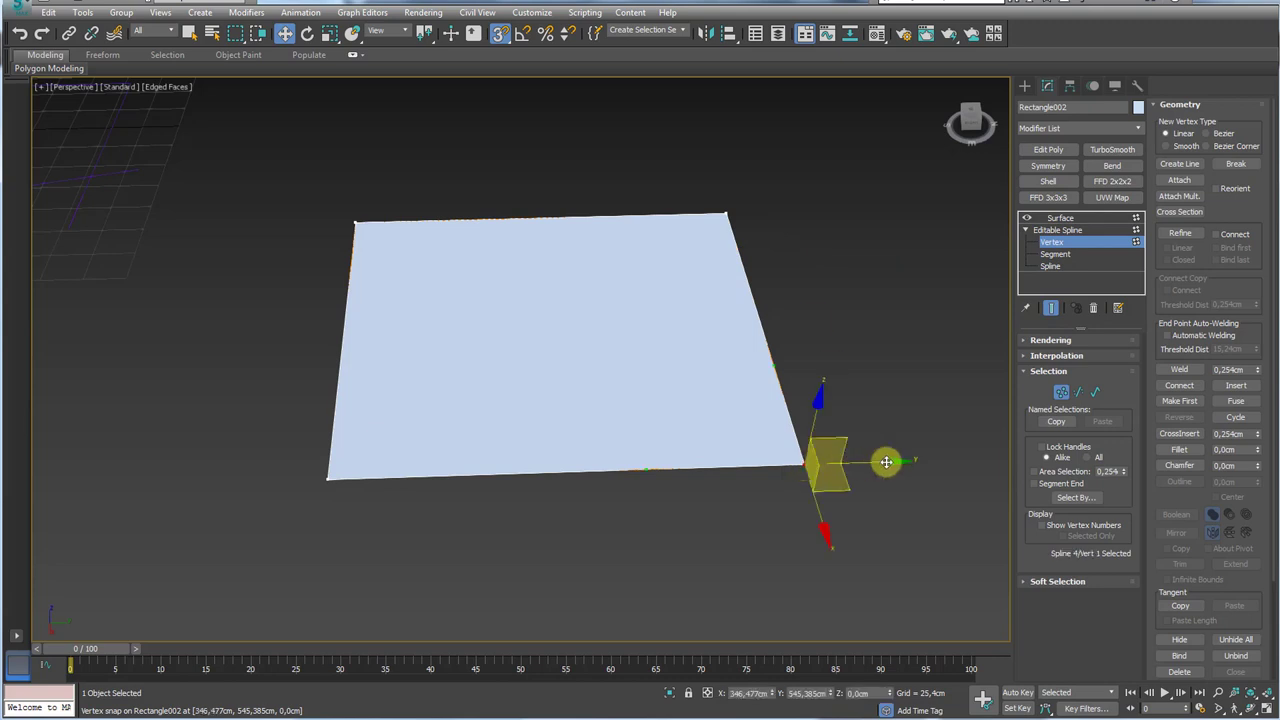
left_click(501, 36)
middle_click_drag(847, 414, 825, 342)
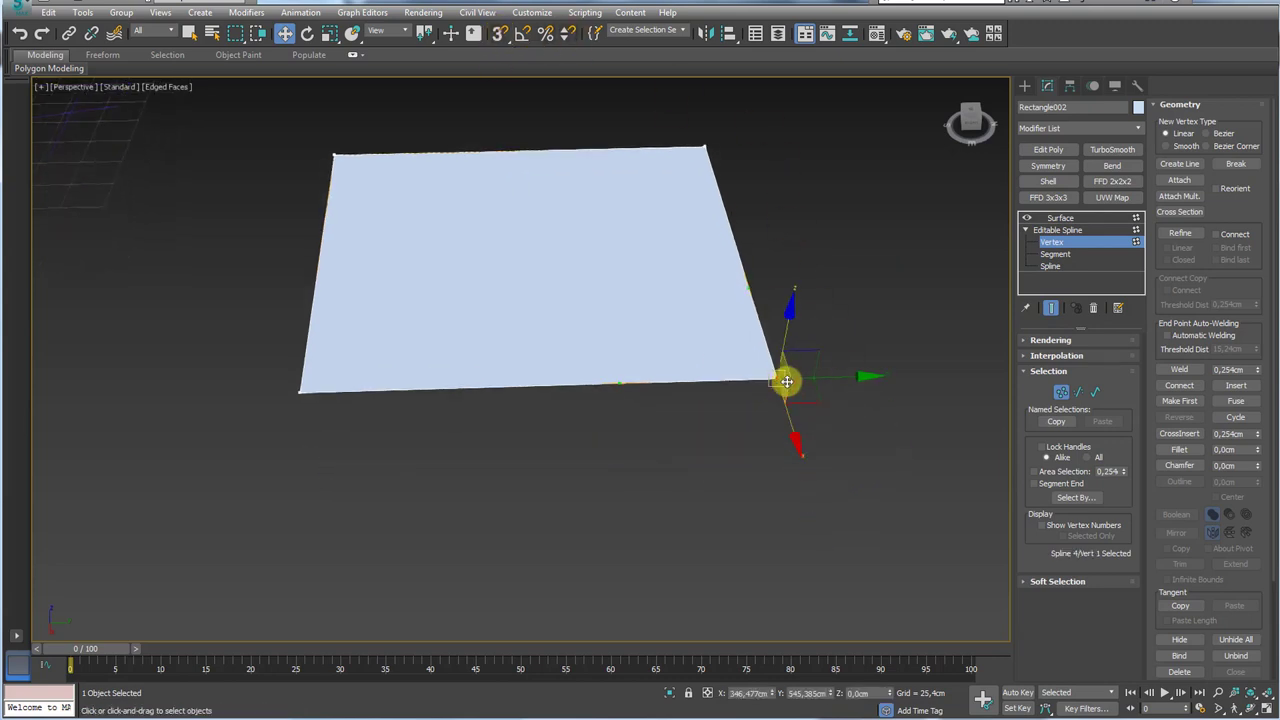
middle_click_drag(787, 382, 771, 404)
scroll(760, 386, "up", 3)
scroll(752, 383, "down", 3)
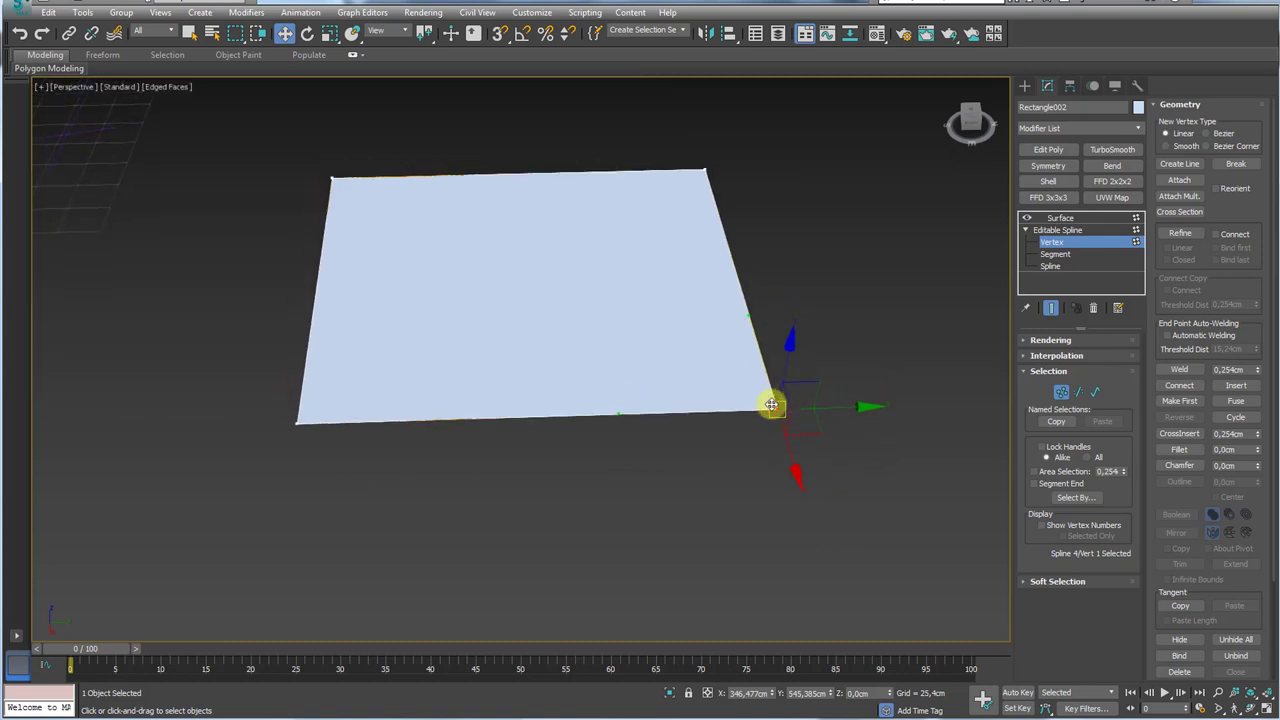
key("e")
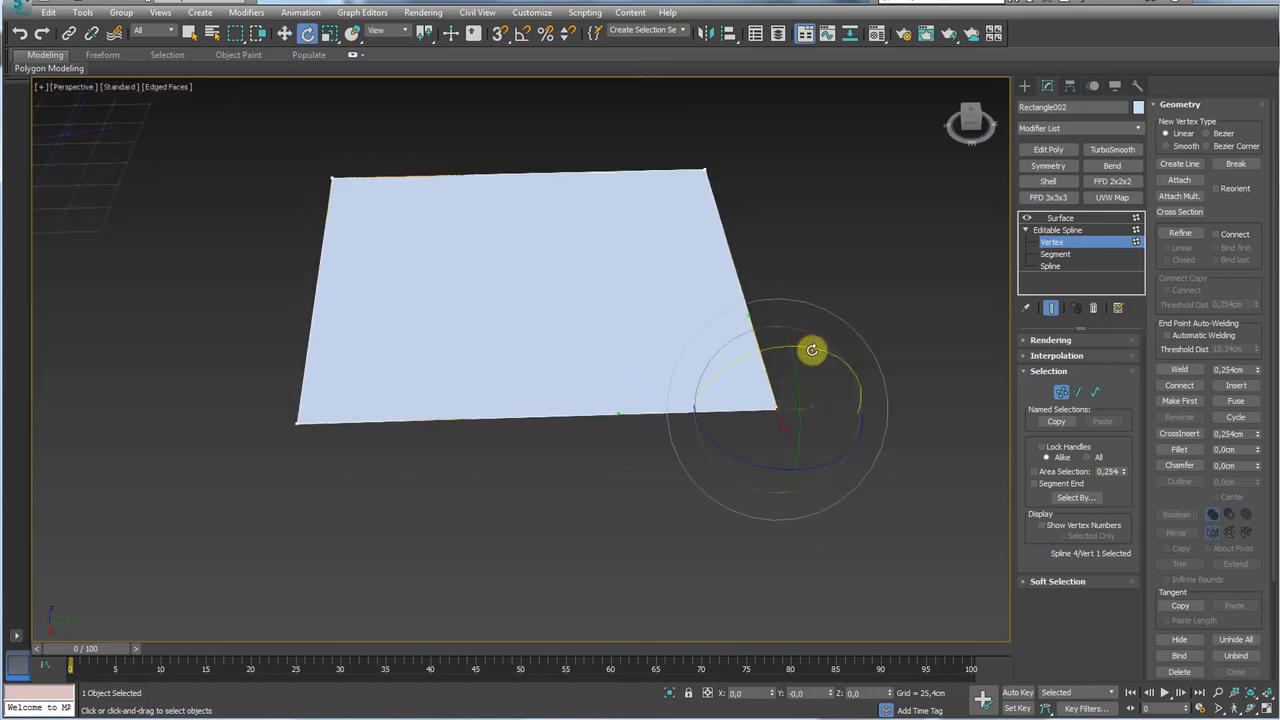
left_click_drag(837, 394, 786, 463)
- Scale up the tangent handles of the rotated corner vertex to strengthen the surface curvature
middle_click_drag(786, 463, 658, 414, "alt")
key("r")
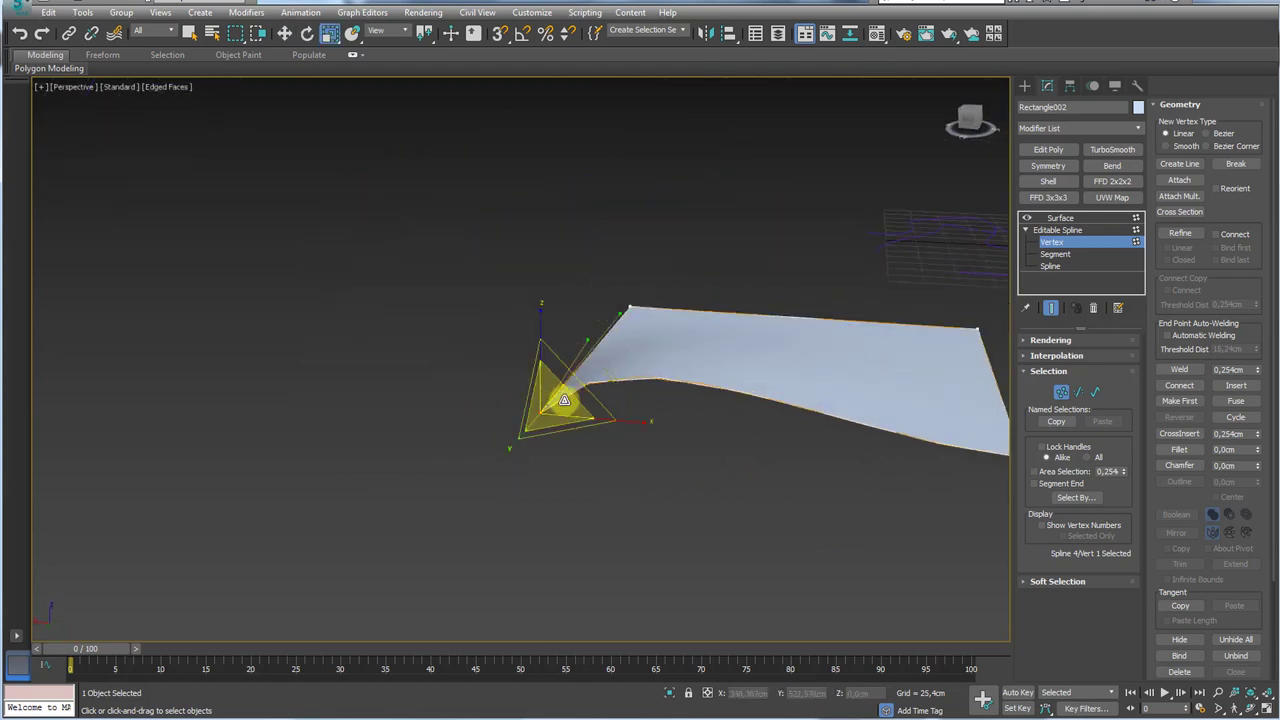
left_click_drag(563, 417, 565, 278)
middle_click_drag(640, 334, 435, 398, "alt")
- Leave vertex editing, return to the Surface modifier level and add an Edit Poly modifier above it
left_click(1056, 230)
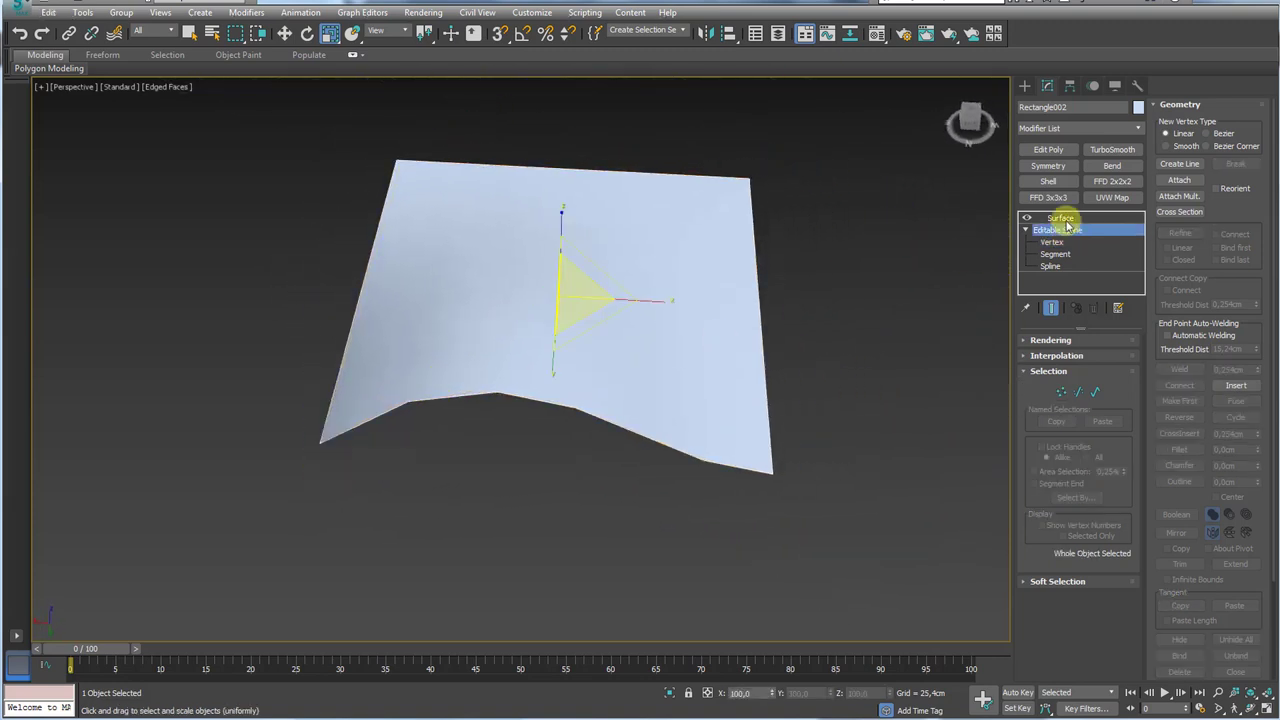
left_click(1060, 217)
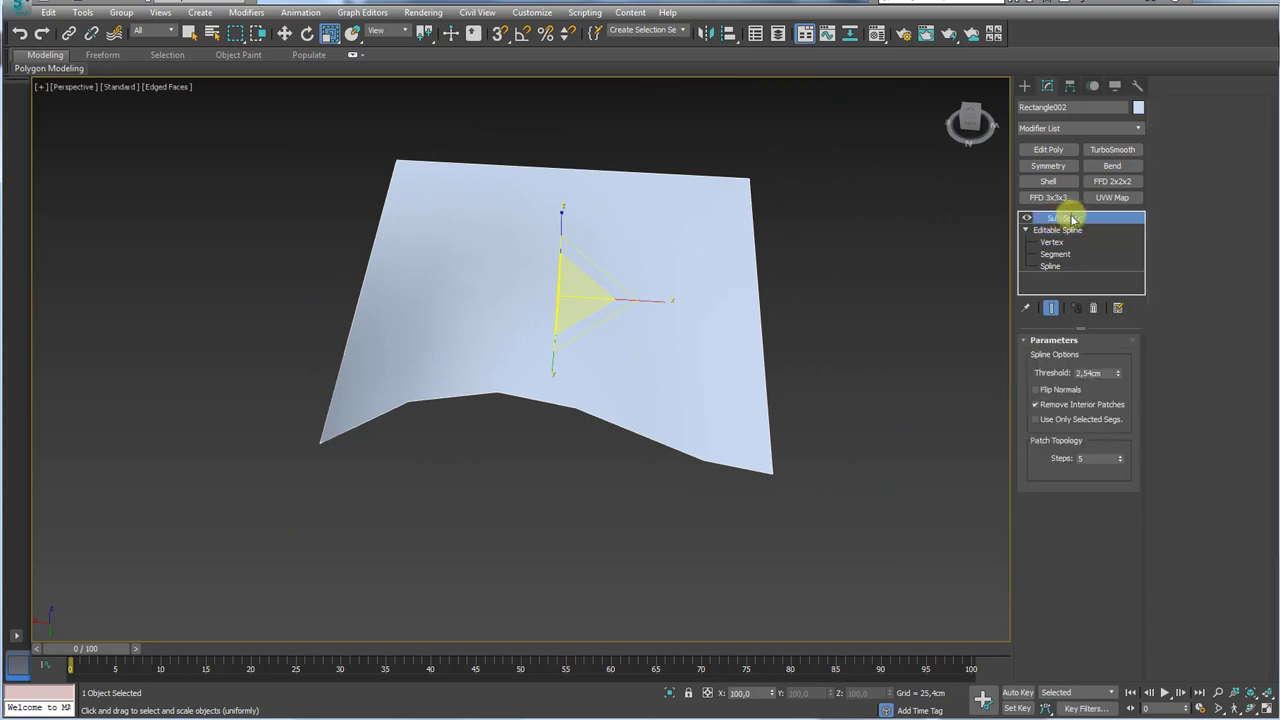
left_click(1050, 152)
- Change the curved surface's object color to dark blue
mouse_move(820, 290)
middle_mouse_down("alt")
mouse_move(843, 277)
mouse_move(771, 234)
mouse_move(806, 286)
mouse_move(830, 272)
middle_mouse_up("alt")
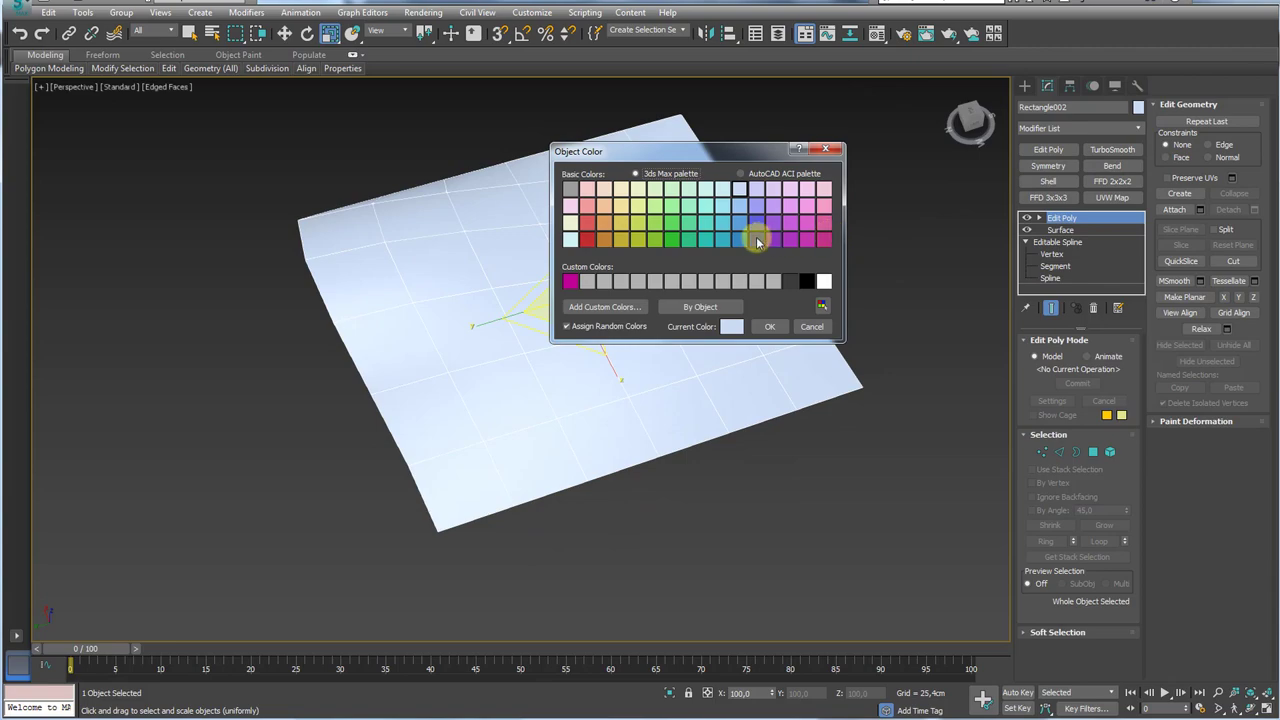
left_click(758, 241)
left_click(769, 326)
middle_click_drag(657, 334, 694, 320, "alt")
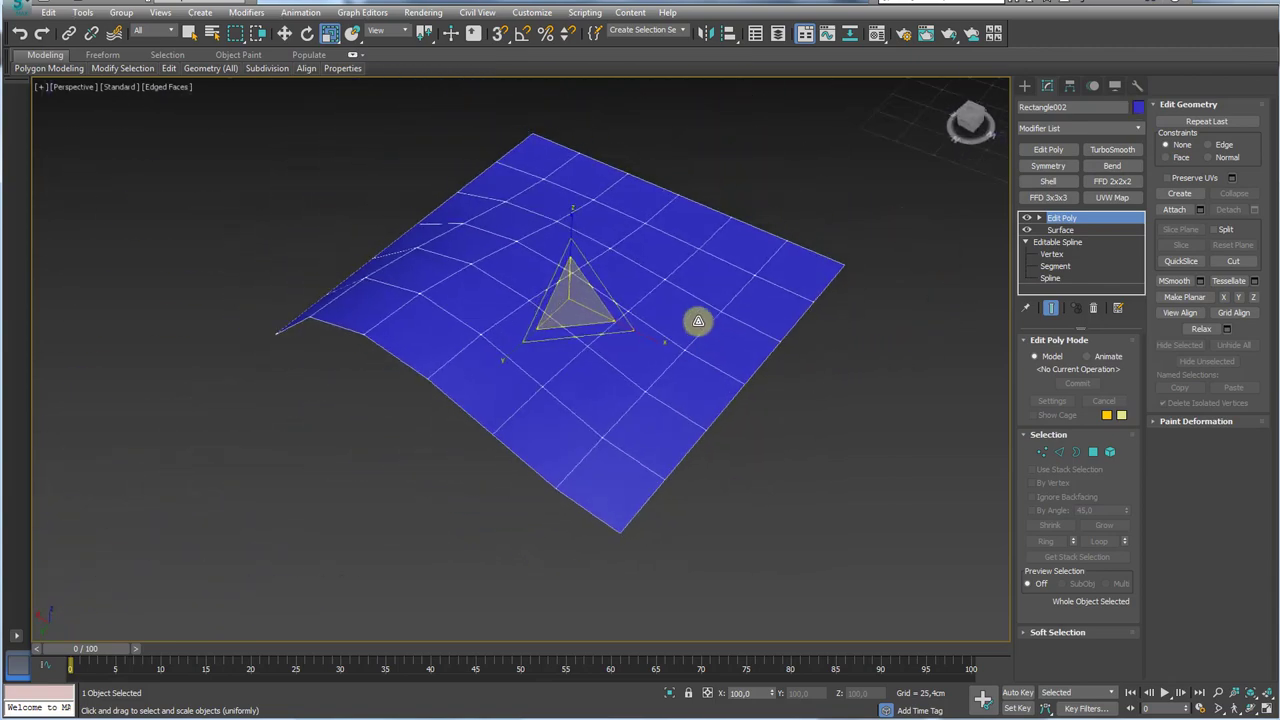
- At the spline's vertex level beneath Edit Poly, rotate and scale the handles of a second corner vertex
left_click(1052, 255)
left_click(856, 285)
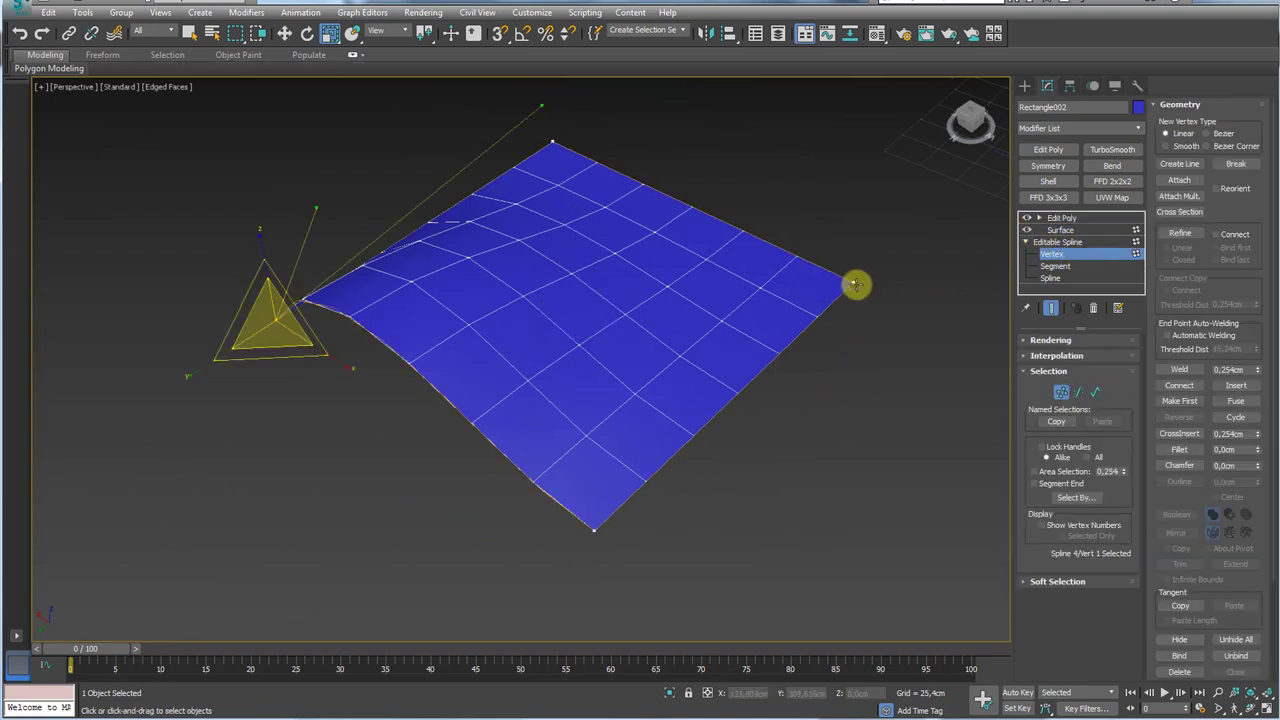
left_click(853, 285)
key("e")
mouse_move(856, 266)
left_mouse_down()
mouse_move(834, 323)
mouse_move(894, 306)
mouse_move(892, 320)
mouse_move(866, 243)
mouse_move(883, 195)
left_mouse_up()
key("r")
middle_click_drag(883, 197, 910, 230, "alt")
left_click_drag(914, 204, 840, 136)
- Select another corner vertex of the blue surface's spline and rotate its handles to bend the adjacent edges
left_click(839, 138)
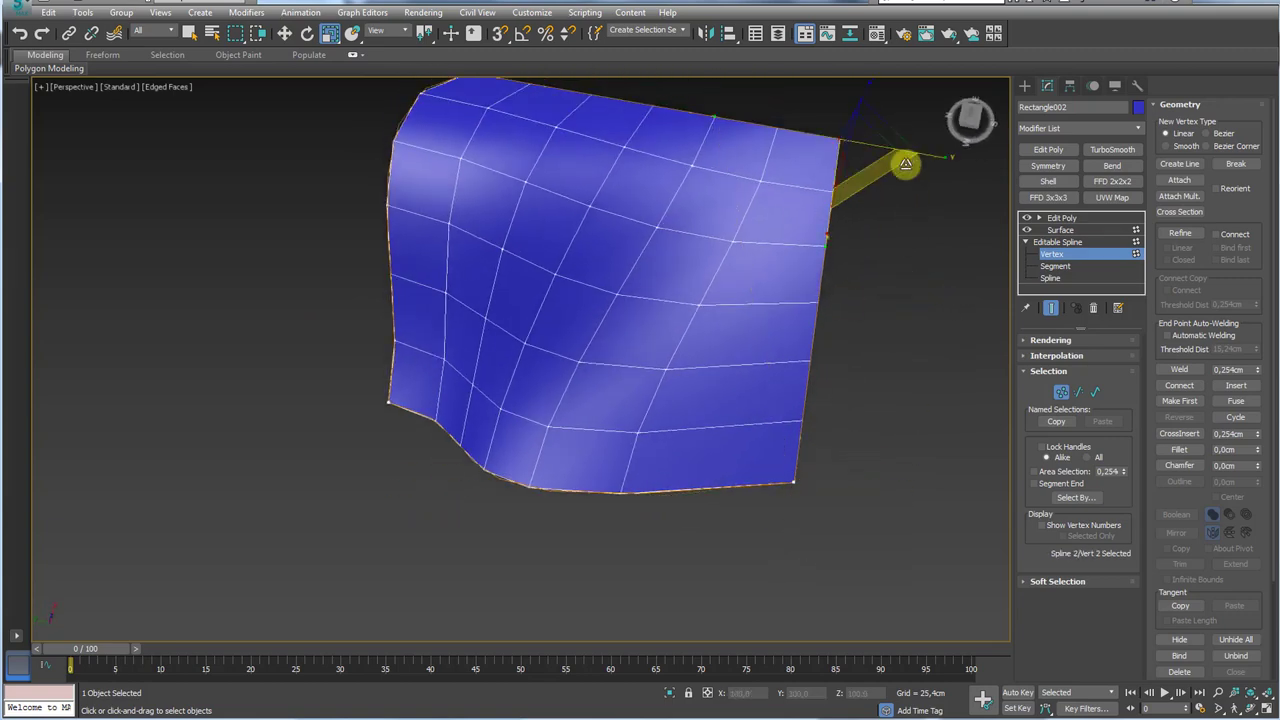
middle_click_drag(903, 163, 853, 259)
key("e")
mouse_move(839, 203)
left_mouse_down()
mouse_move(889, 212)
mouse_move(800, 231)
mouse_move(814, 209)
mouse_move(851, 200)
left_mouse_up()
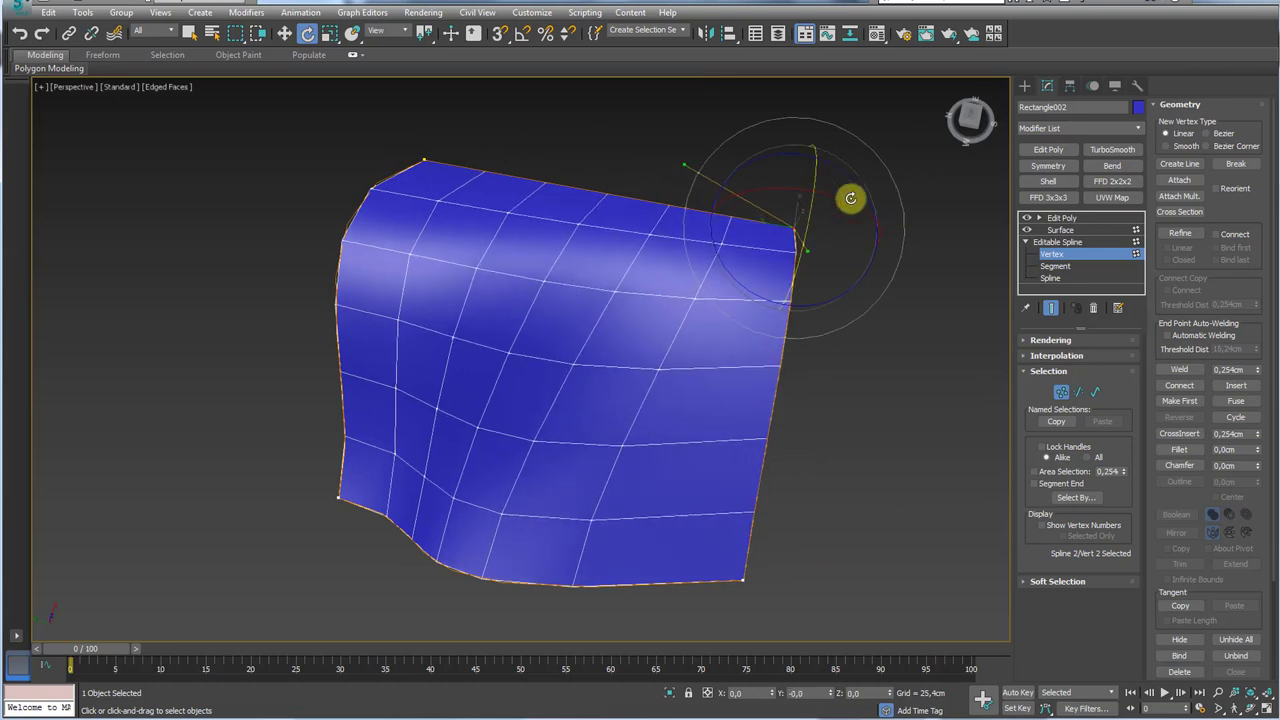
middle_click_drag(851, 200, 817, 229, "alt")
key("r")
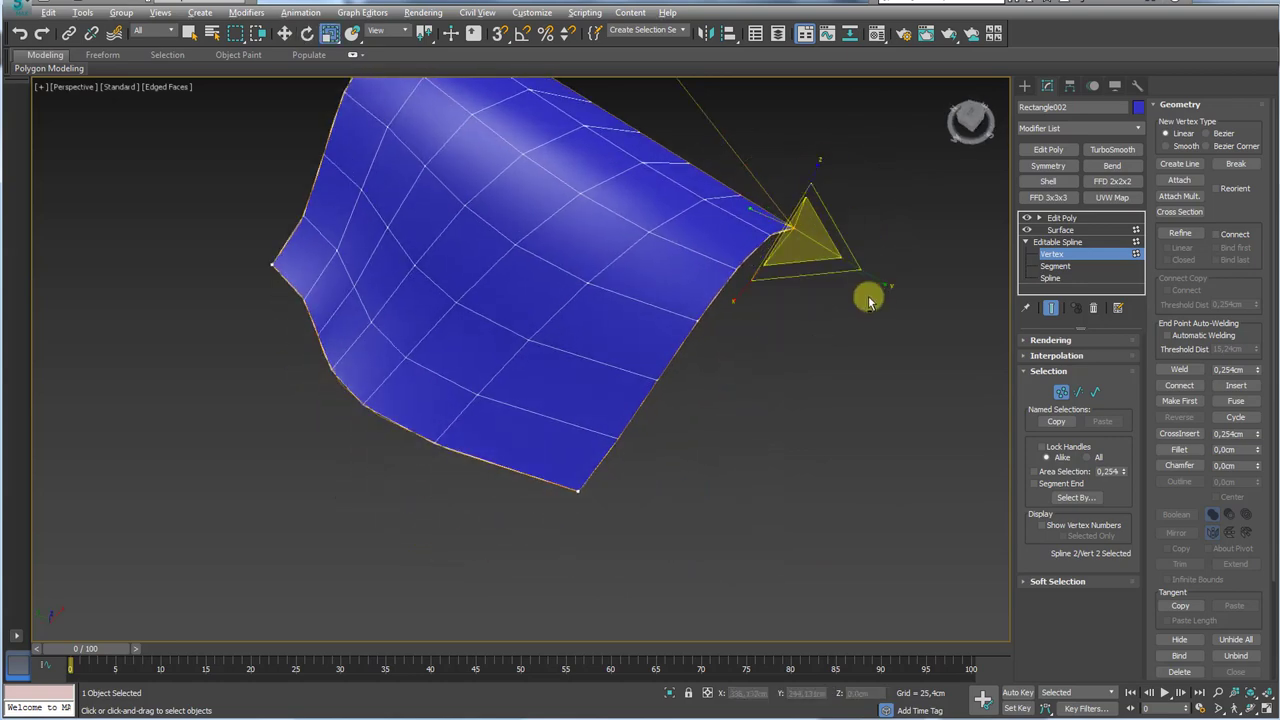
middle_click_drag(866, 291, 748, 327, "alt")
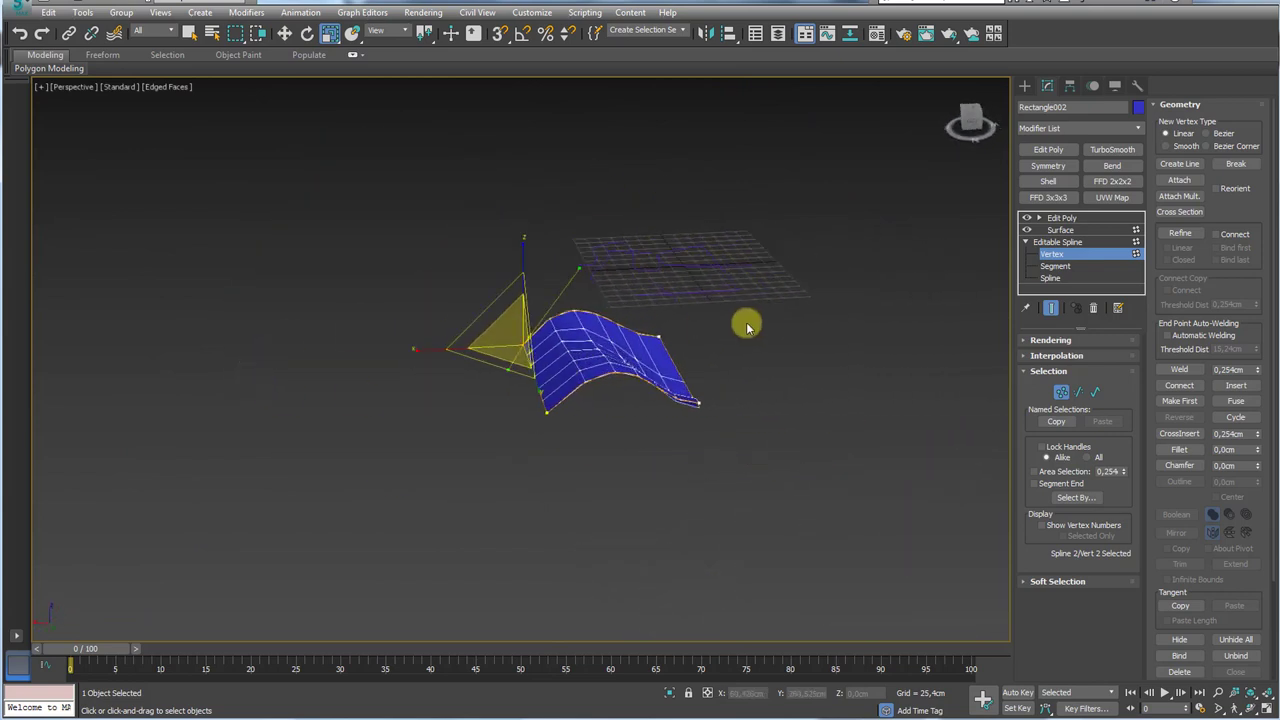
- Leave the spline's vertex level and return to the Edit Poly modifier of the blue surface
left_click(1051, 242)
left_click(1059, 229)
left_click(1062, 218)
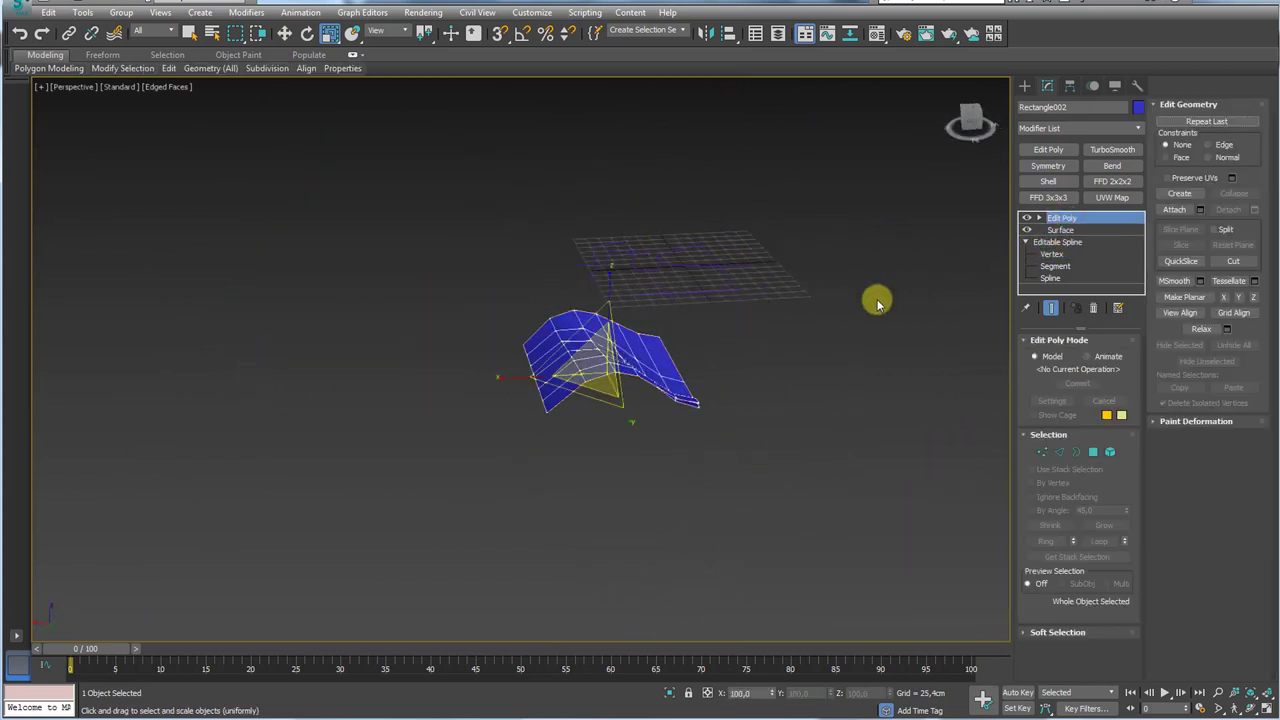
- Draw a new rectangle spline beside the blue surface, about 122 cm long and 148 cm wide
middle_click_drag(877, 300, 700, 302)
scroll(570, 360, "up", 3)
middle_click_drag(483, 428, 556, 404, "alt")
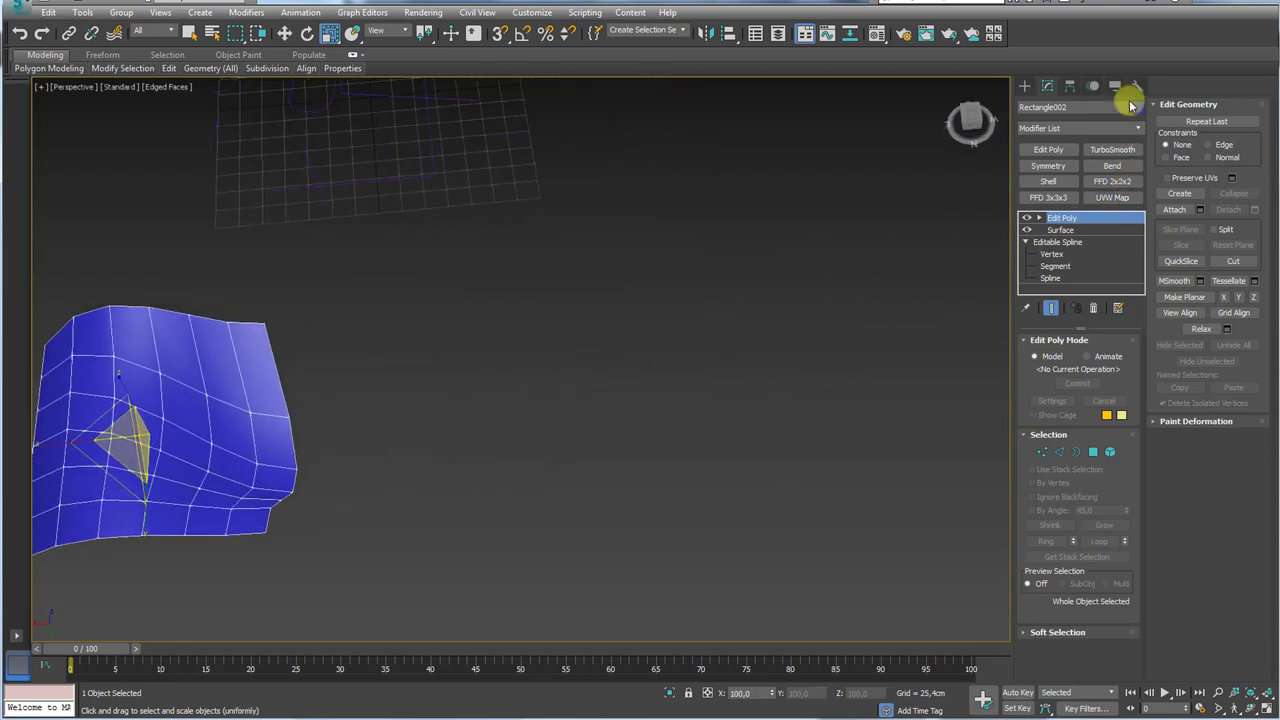
left_click(1024, 86)
left_click(1105, 182)
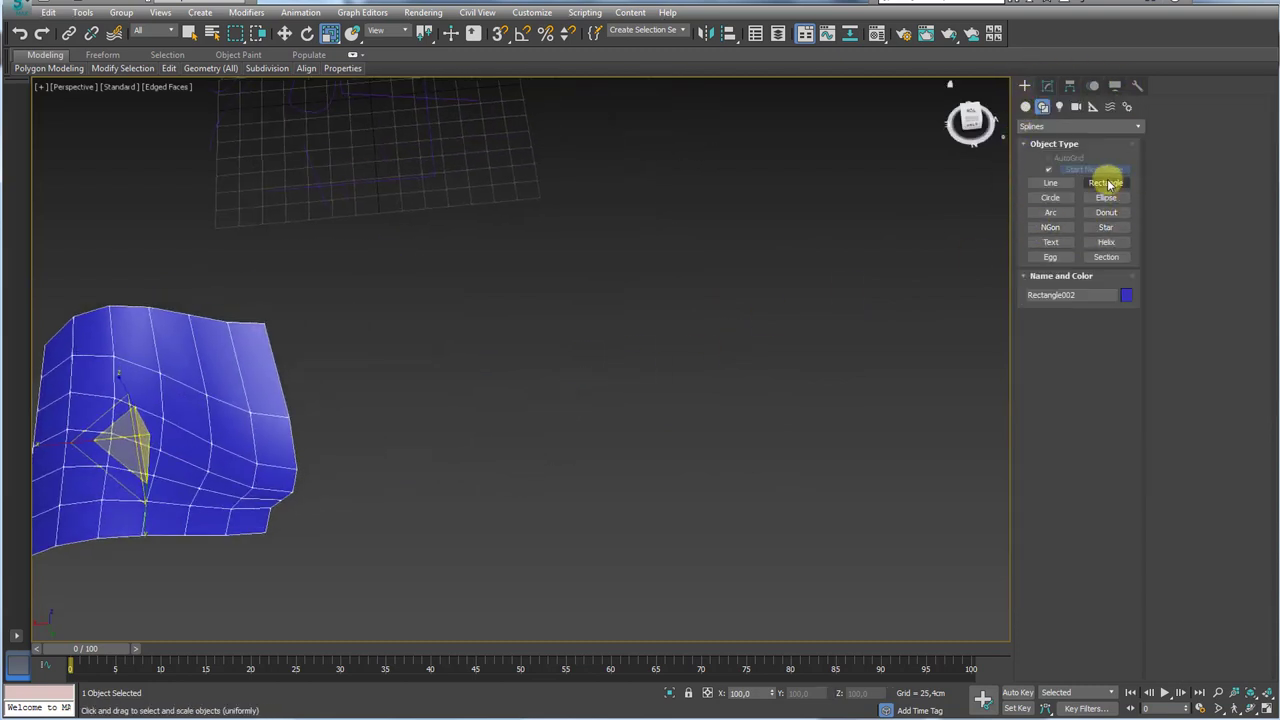
left_click_drag(569, 313, 743, 402)
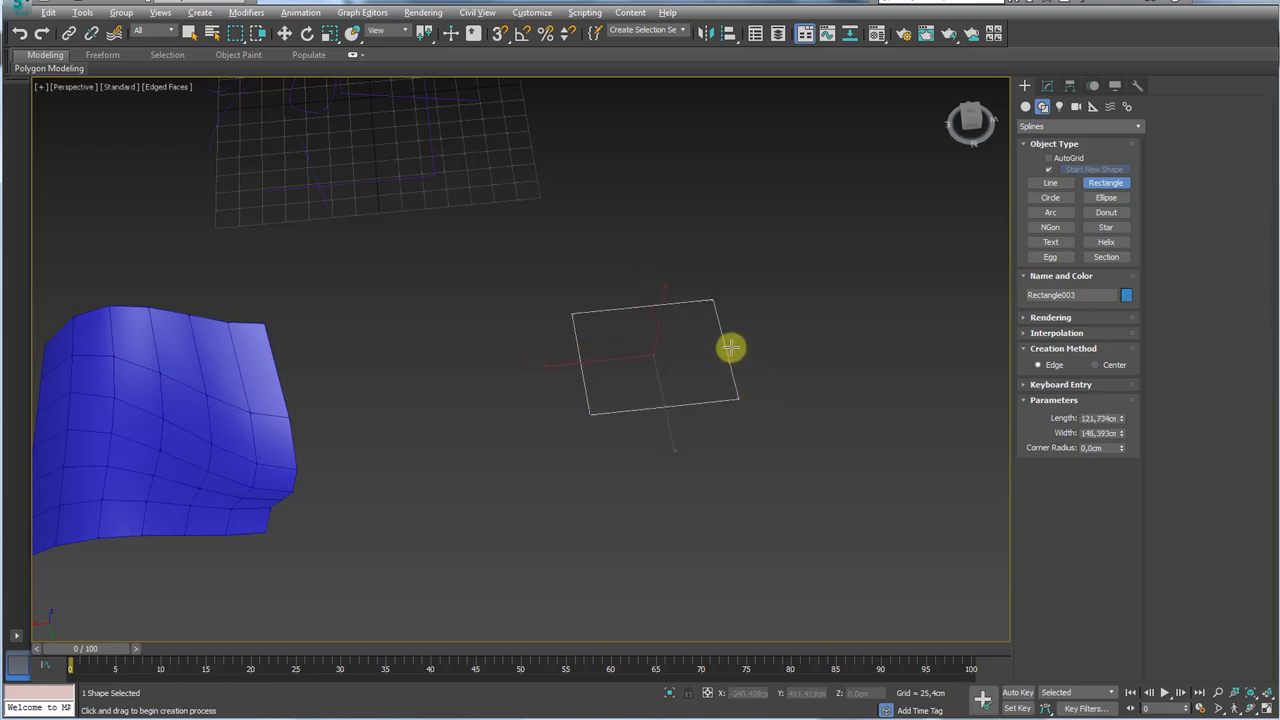
middle_click_drag(731, 349, 736, 322, "alt")
key("r")
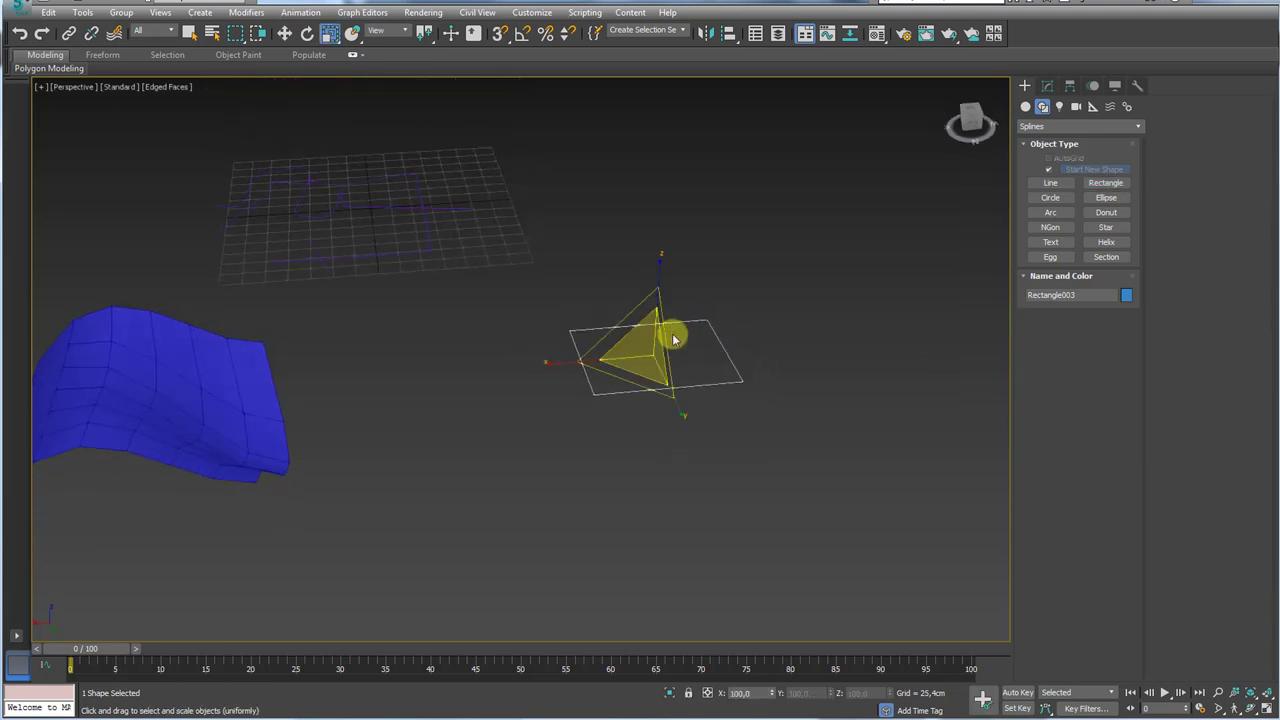
- Convert the new rectangle to an editable spline
right_click(673, 340)
mouse_move(714, 497)
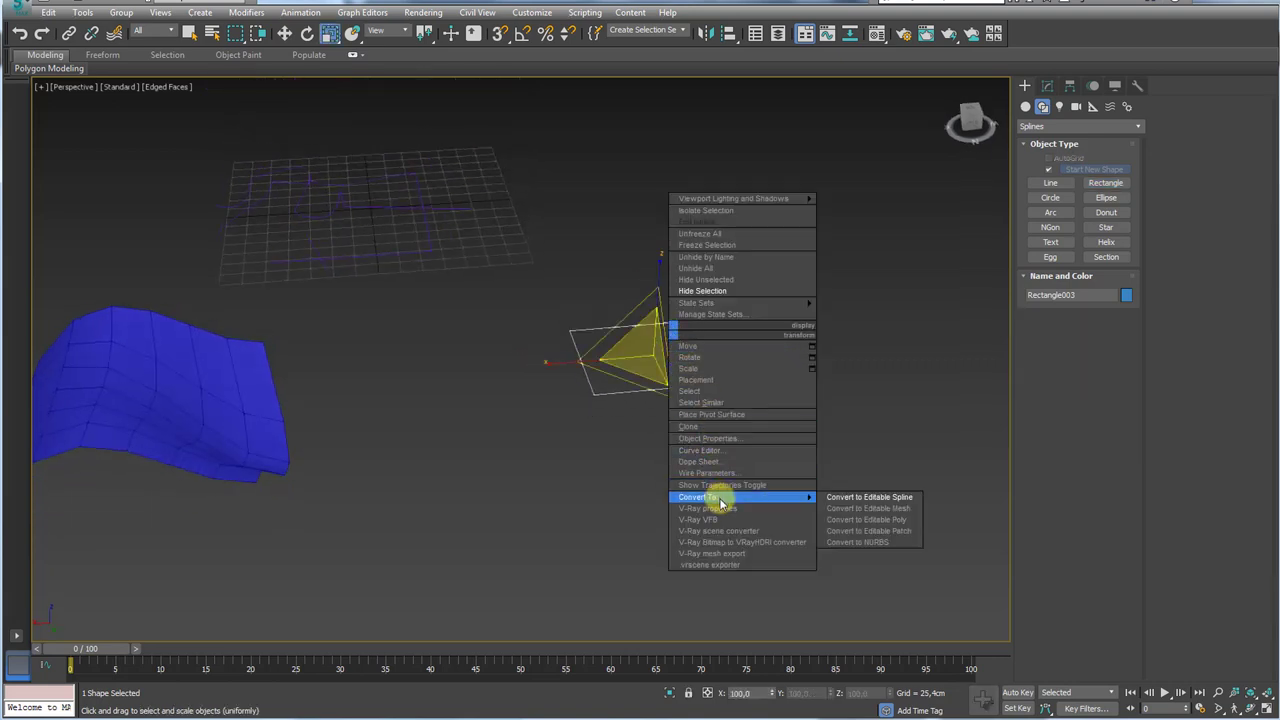
left_click(870, 497)
- At spline level, copy the rectangle's spline about 162 cm straight up and return to the whole-object level
left_click(1096, 393)
left_click_drag(851, 205, 535, 500)
middle_click_drag(727, 420, 703, 289, "alt")
key("w")
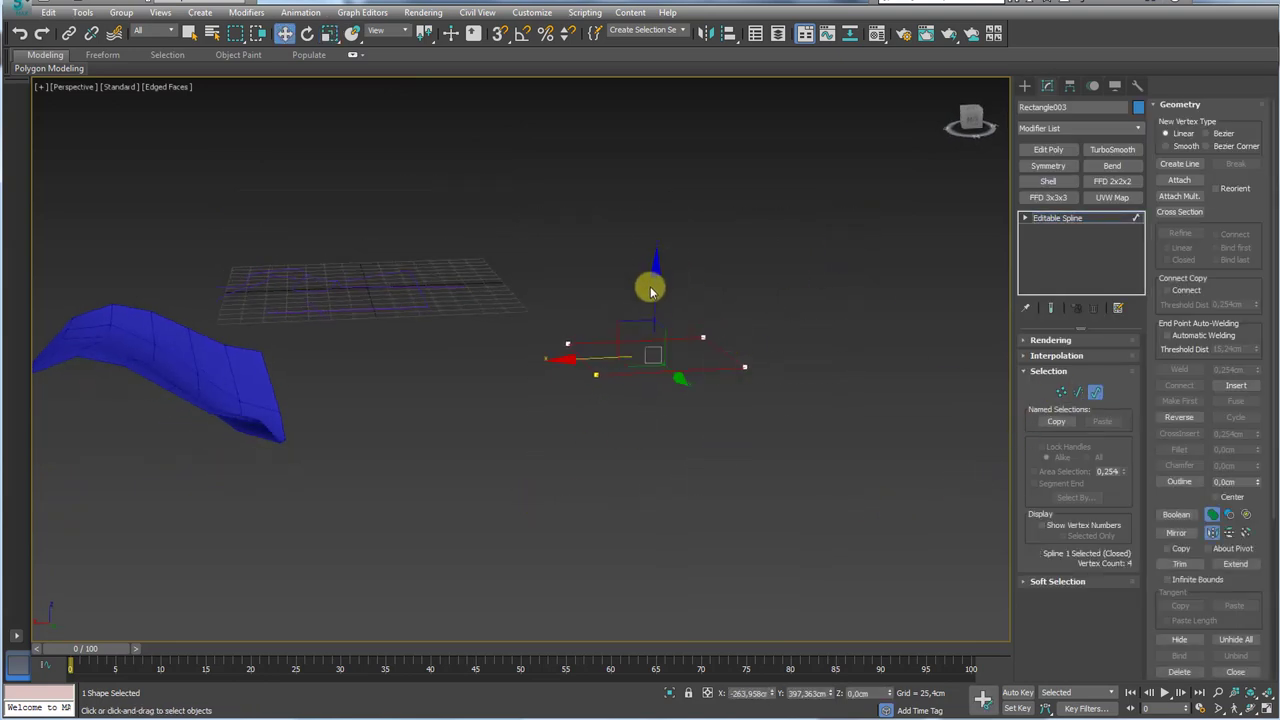
left_click_drag(654, 293, 660, 138, "shift")
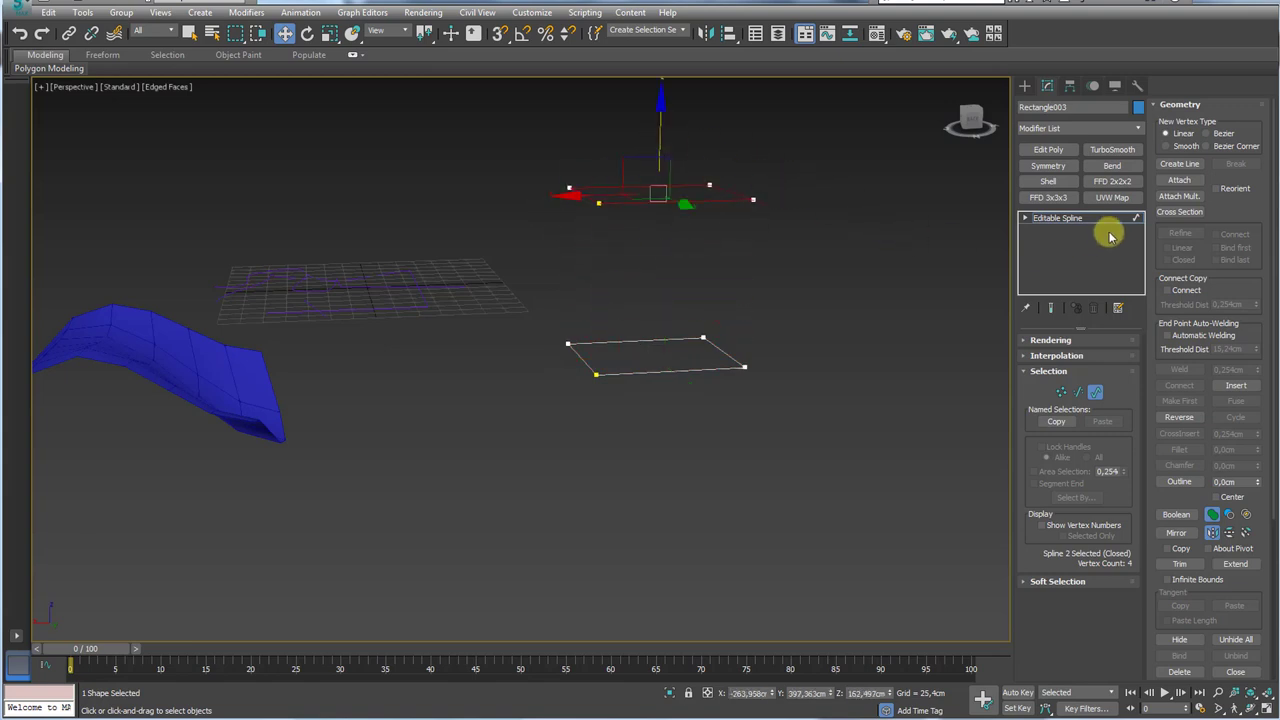
left_click(1081, 217)
middle_click_drag(802, 338, 852, 339, "alt")
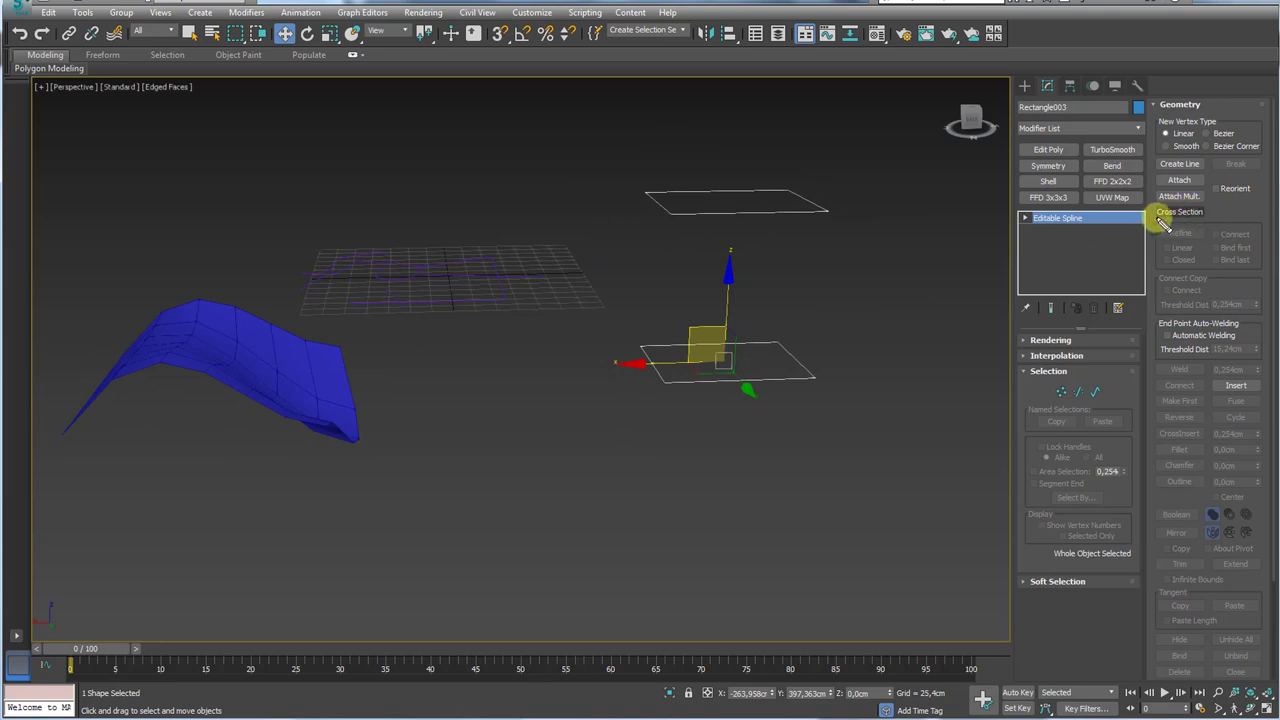
left_click_drag(826, 214, 824, 370)
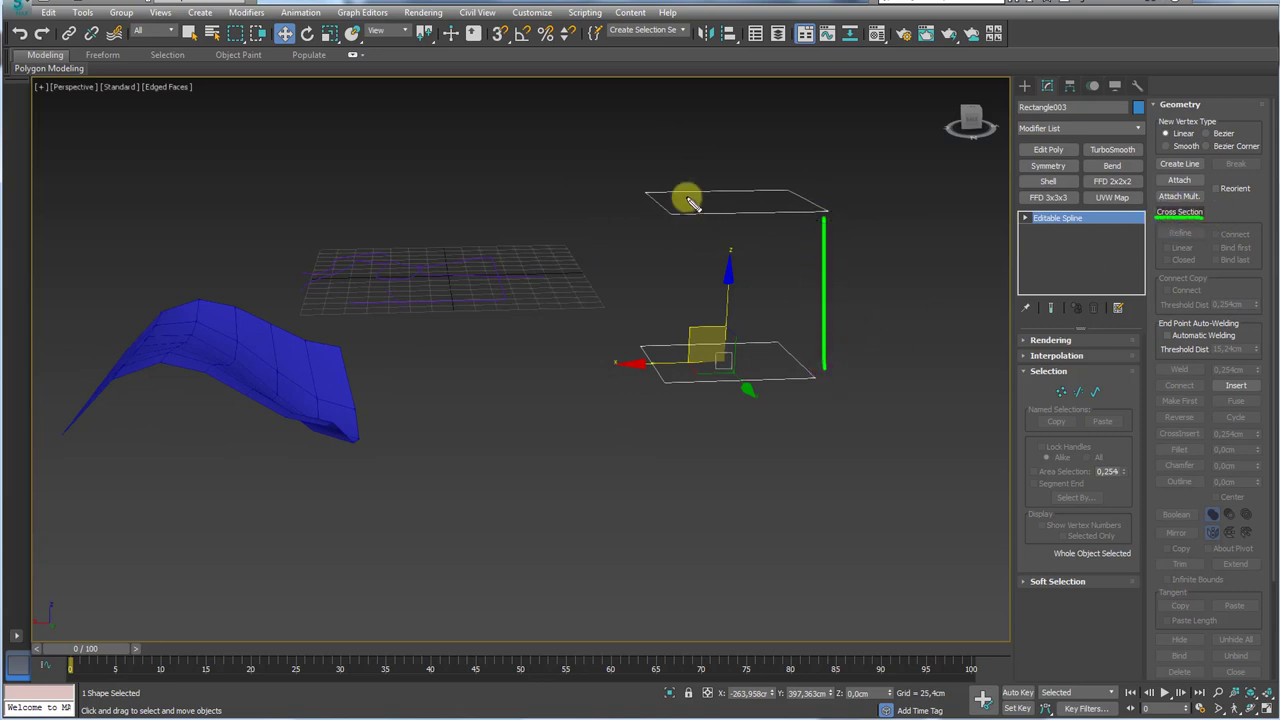
left_click_drag(676, 238, 665, 384)
left_click_drag(648, 190, 645, 330)
left_click_drag(790, 188, 765, 335)
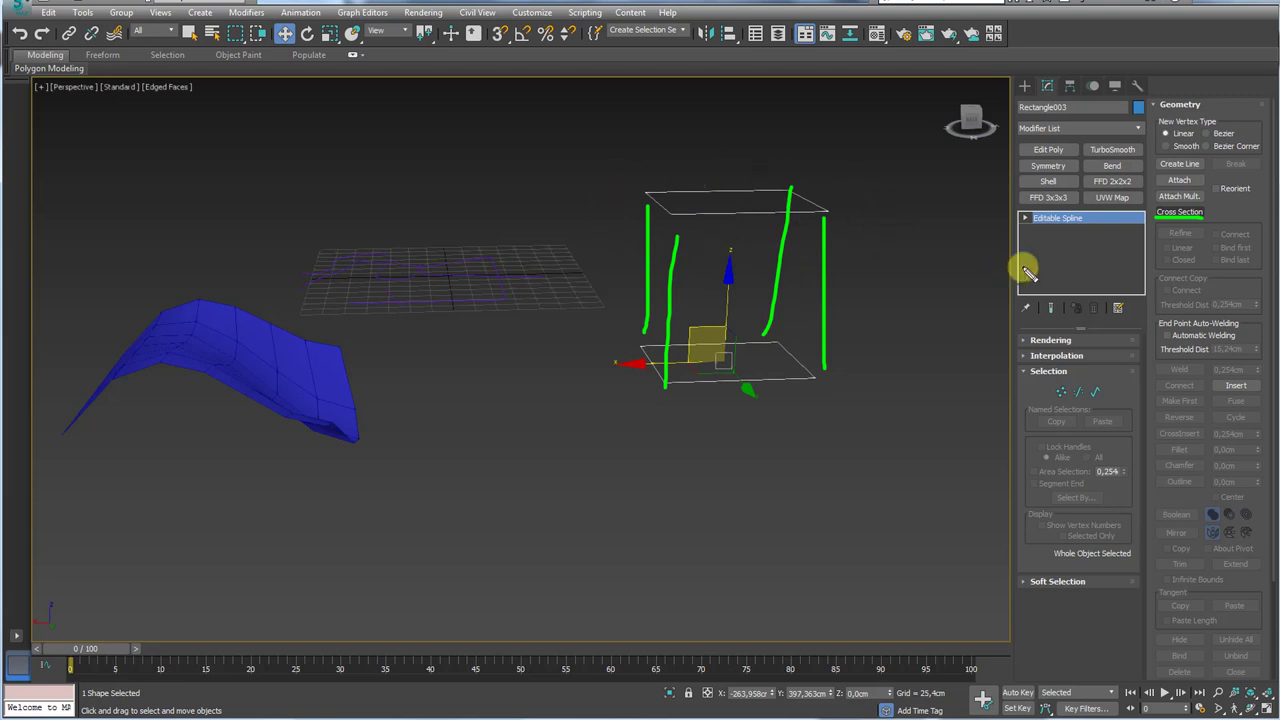
key("Escape")
left_click(1059, 392)
middle_click_drag(880, 215, 857, 236, "alt")
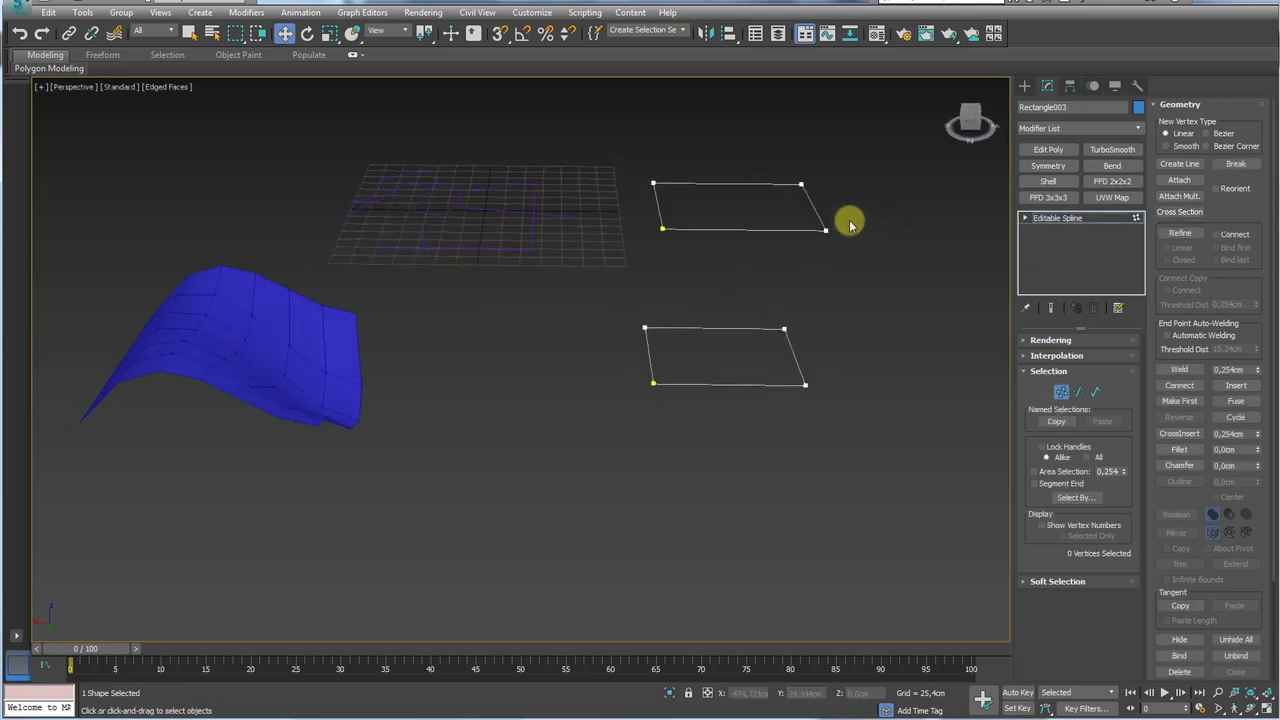
left_click(795, 183, "ctrl")
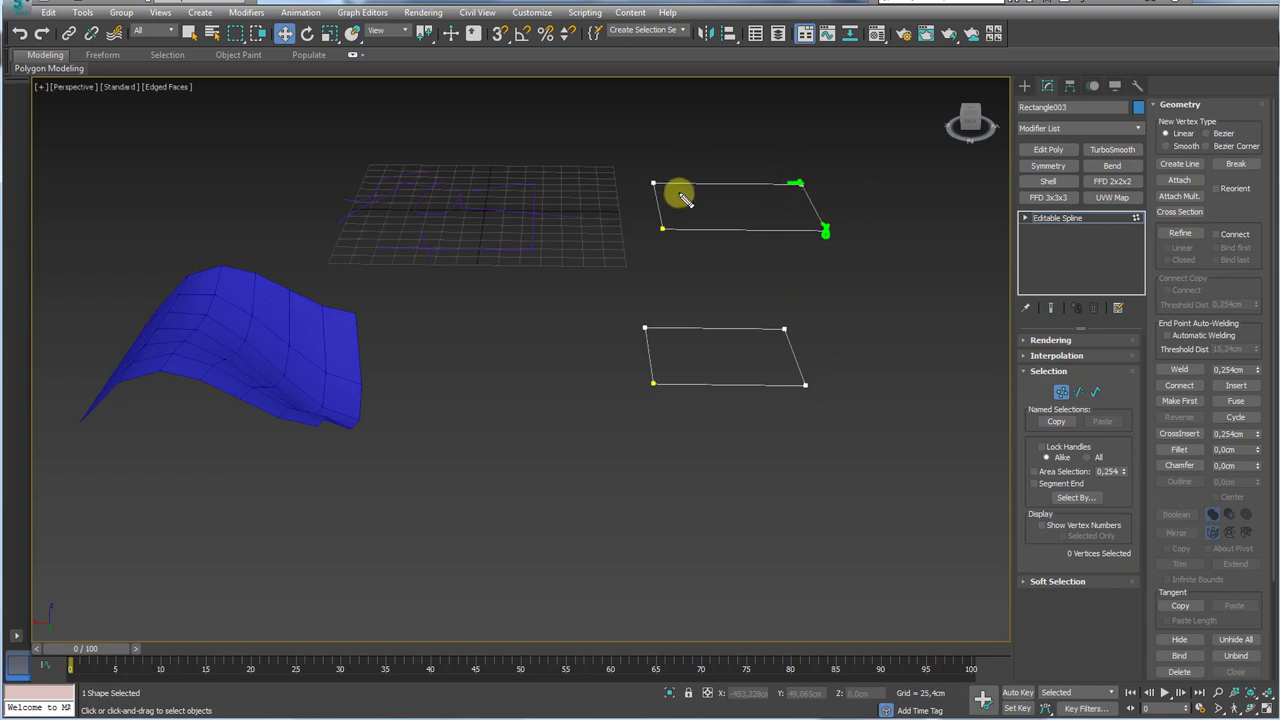
left_click(1065, 218)
- Use Cross Section to connect the lower rectangle to the upper one, forming a box-shaped spline cage
middle_click_drag(871, 257, 896, 252, "alt")
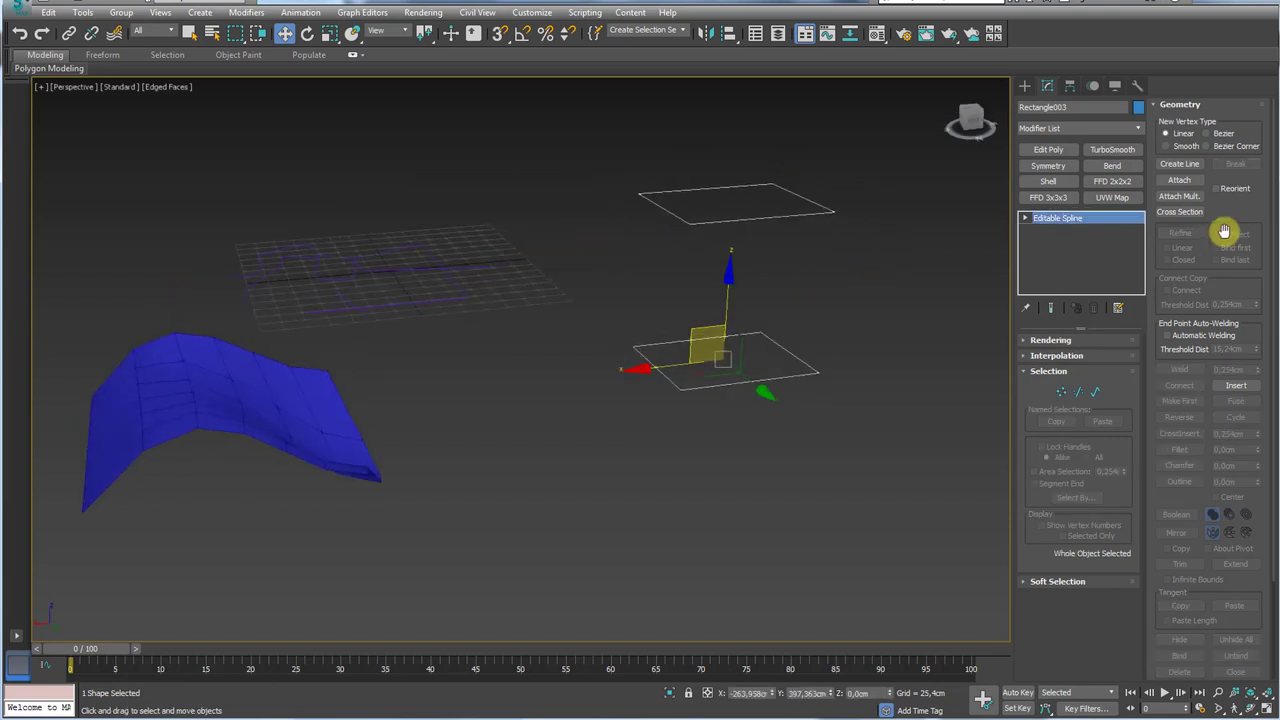
left_click(1182, 212)
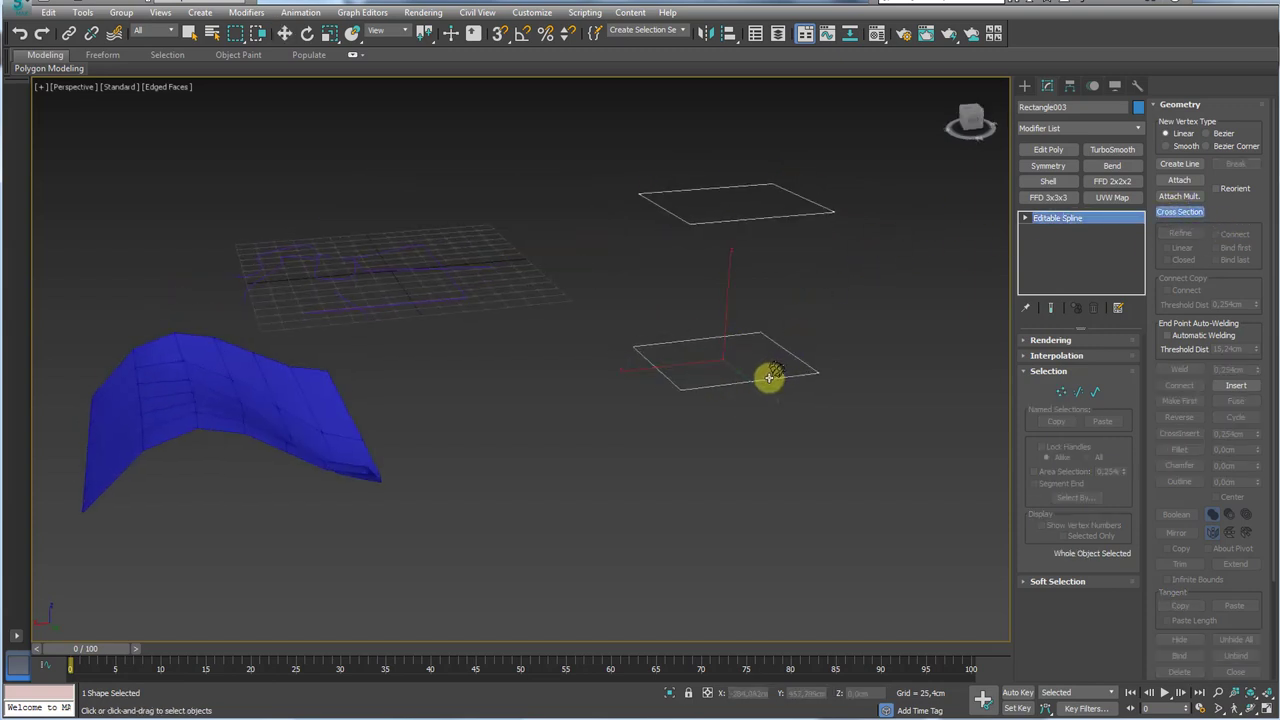
left_click(766, 377)
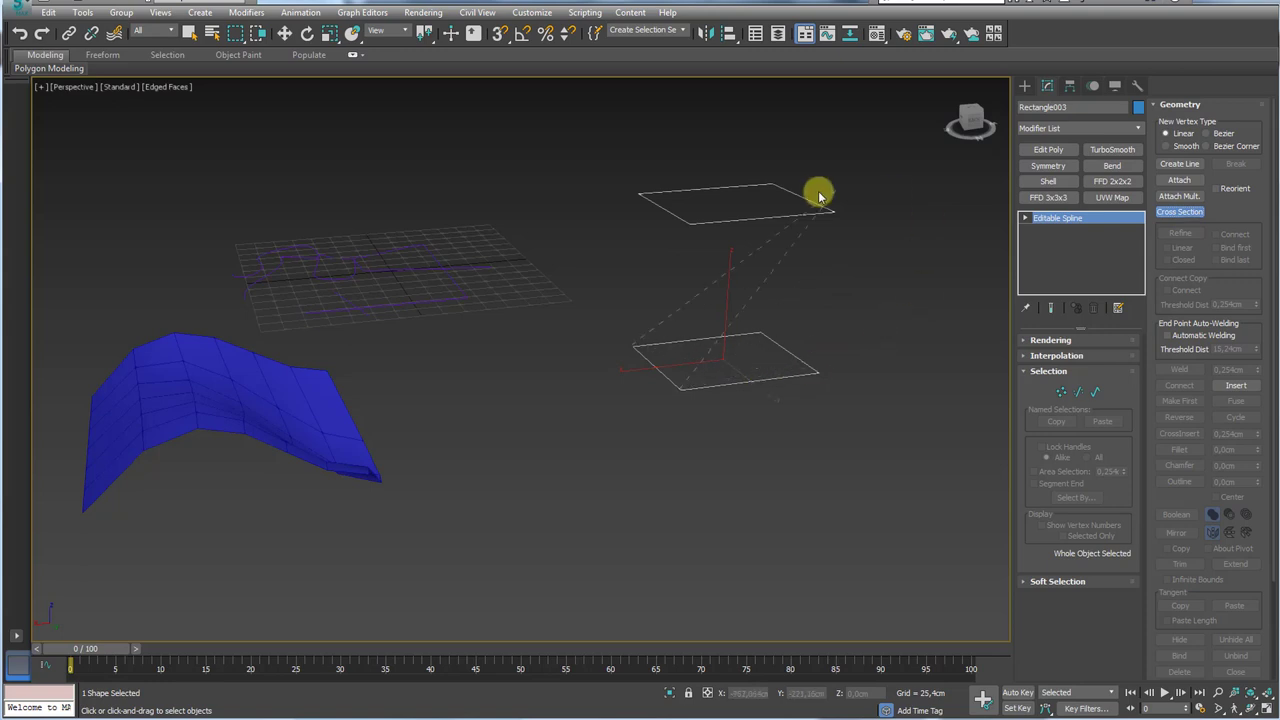
left_click(732, 222)
middle_click_drag(808, 251, 840, 254, "alt")
- Turn on Enable In Renderer for the box cage, preview its thickness in the viewport and switch Enable In Viewport off again
left_click(1045, 340)
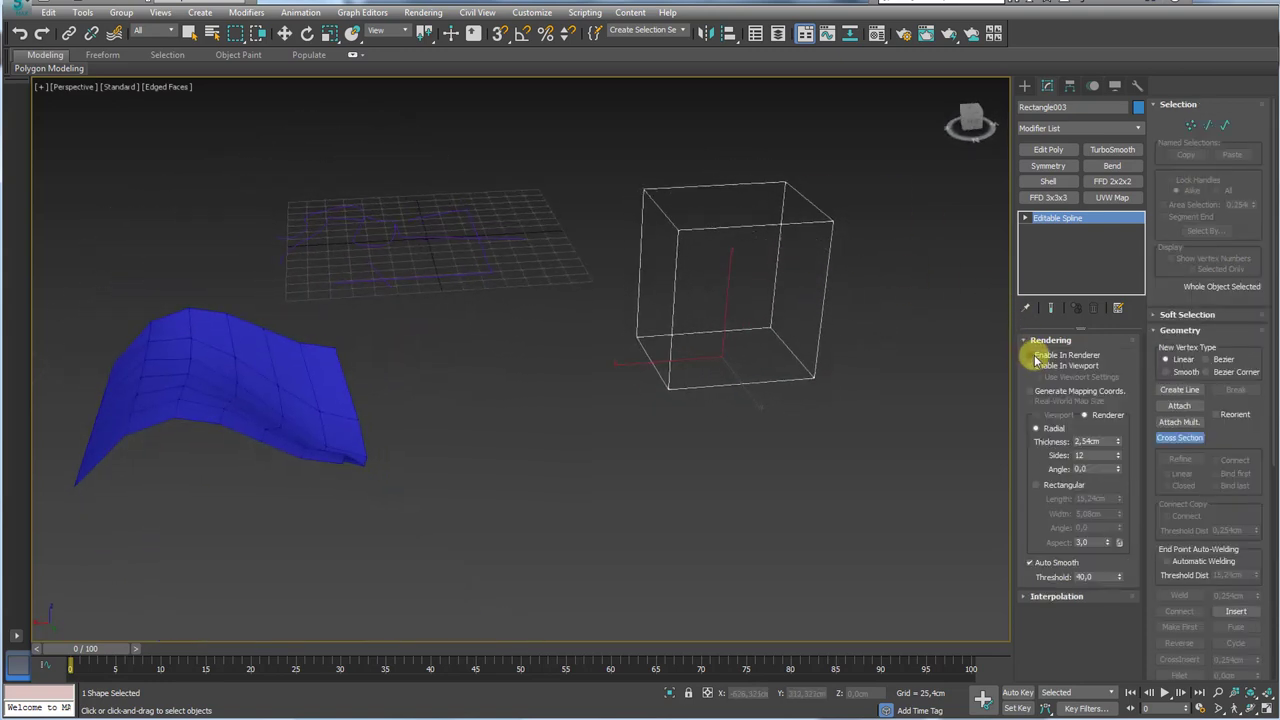
left_click(1031, 365)
mouse_move(891, 360)
middle_mouse_down("alt")
mouse_move(769, 331)
mouse_move(903, 349)
middle_mouse_up("alt")
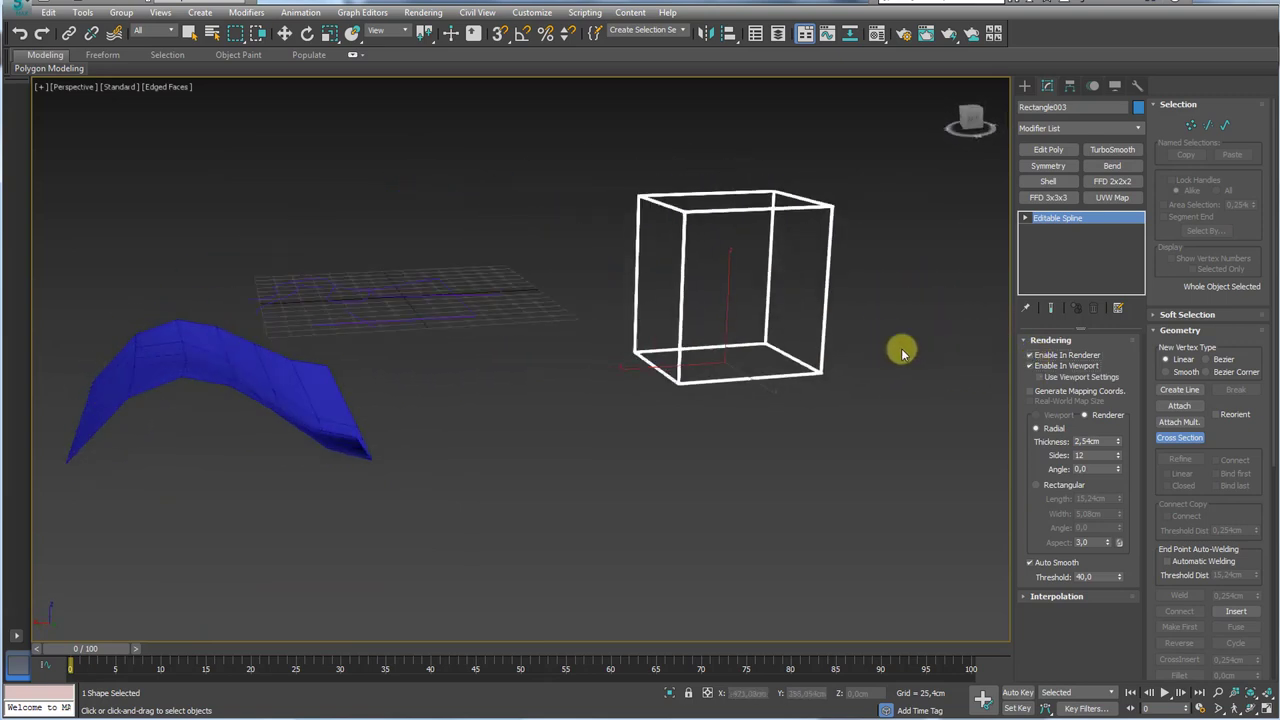
left_click(1030, 366)
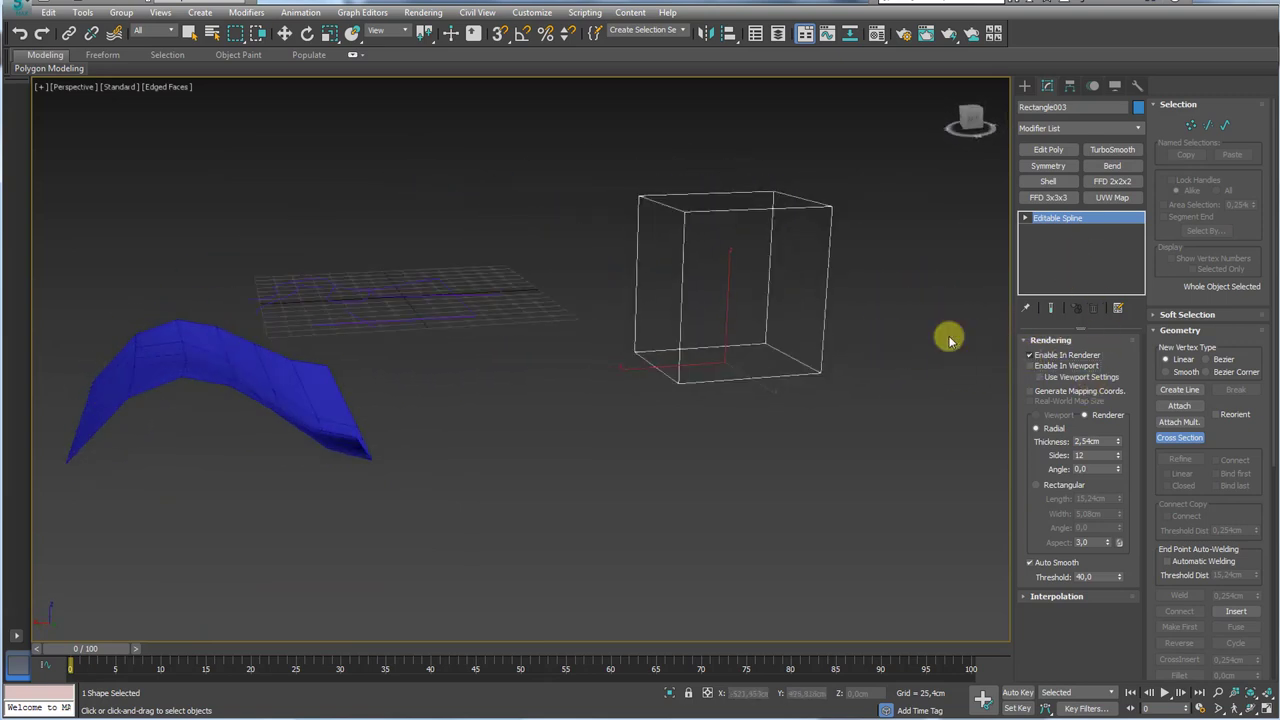
- Apply the Surface modifier to the box-shaped spline cage
left_click(1144, 128)
left_click_drag(1143, 157, 1135, 475)
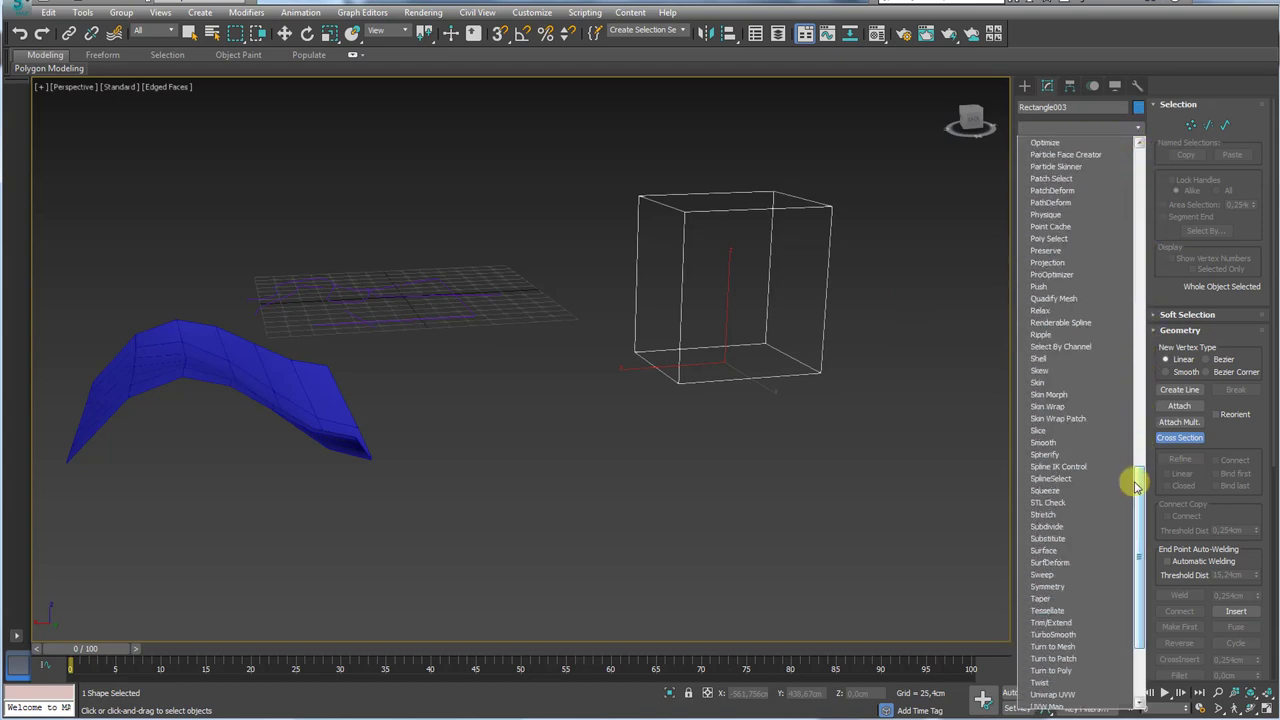
left_click(1063, 548)
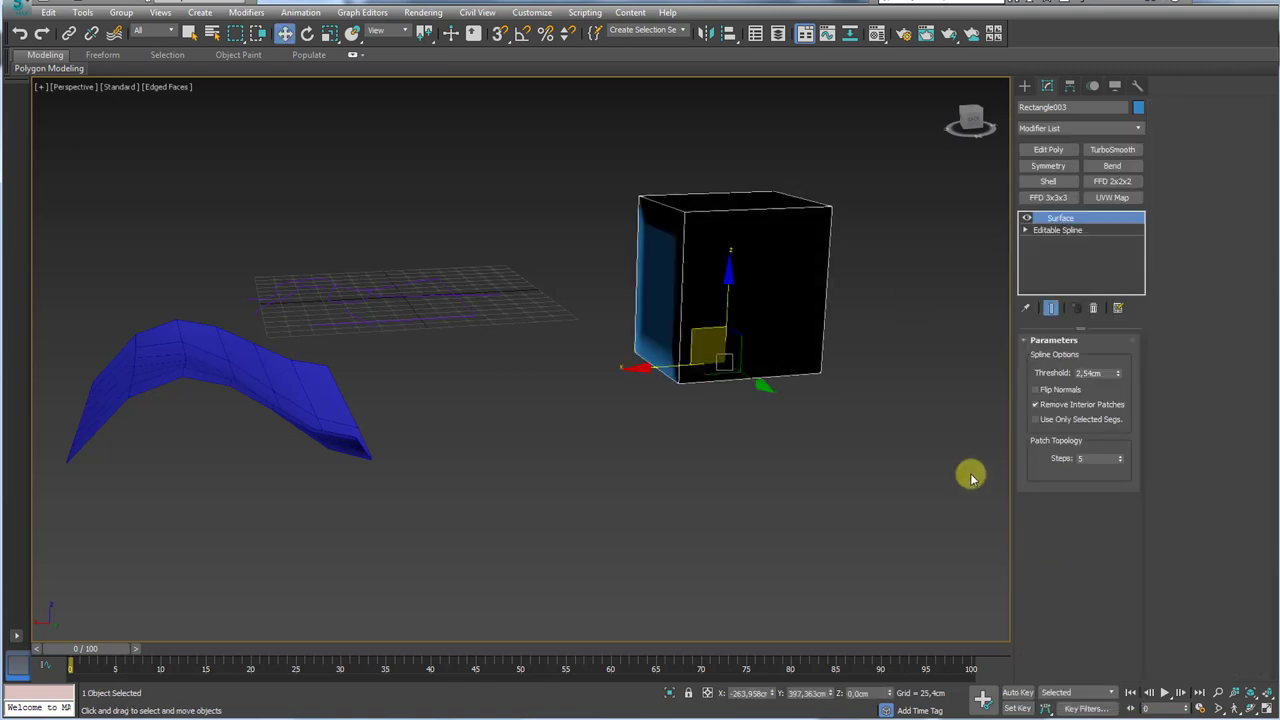
- Flip the normals of the box's Surface modifier
mouse_move(971, 471)
middle_mouse_down("alt")
mouse_move(857, 400)
mouse_move(731, 411)
mouse_move(720, 323)
mouse_move(811, 357)
mouse_move(808, 445)
middle_mouse_up("alt")
scroll(808, 445, "up", 3)
middle_click_drag(731, 414, 737, 403, "alt")
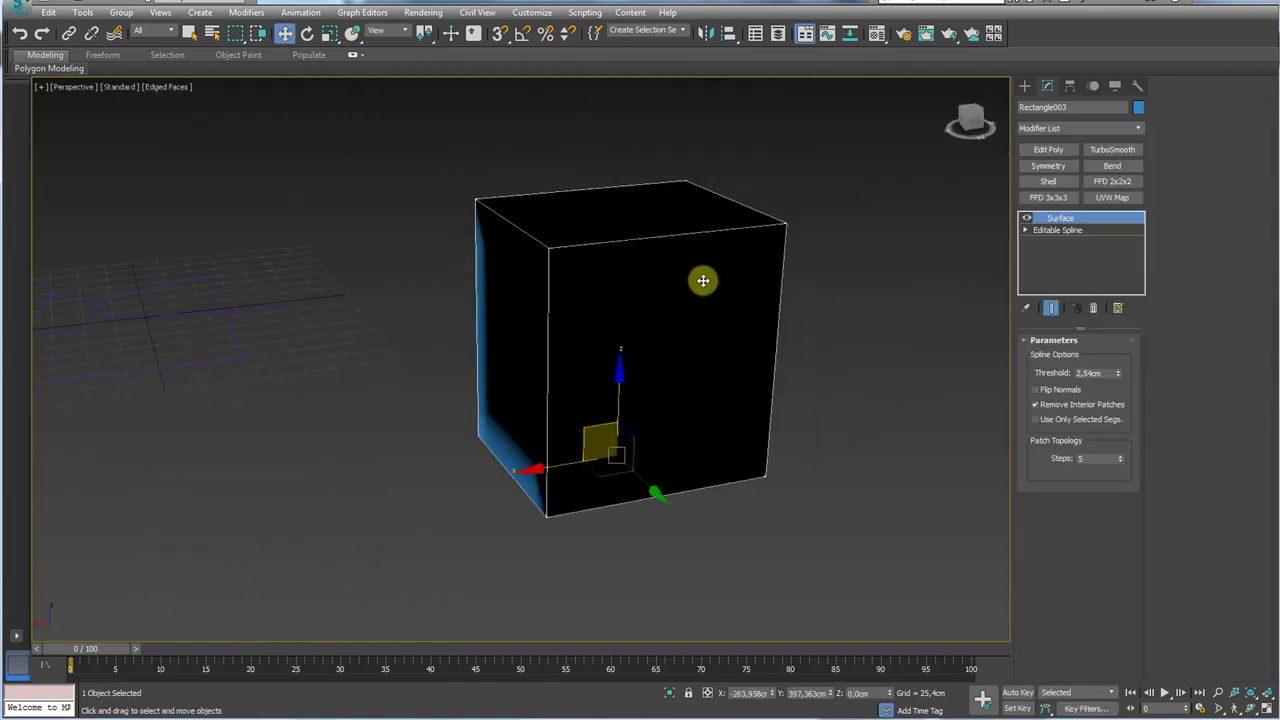
mouse_move(734, 455)
left_mouse_down()
mouse_move(700, 410)
mouse_move(720, 402)
left_mouse_up()
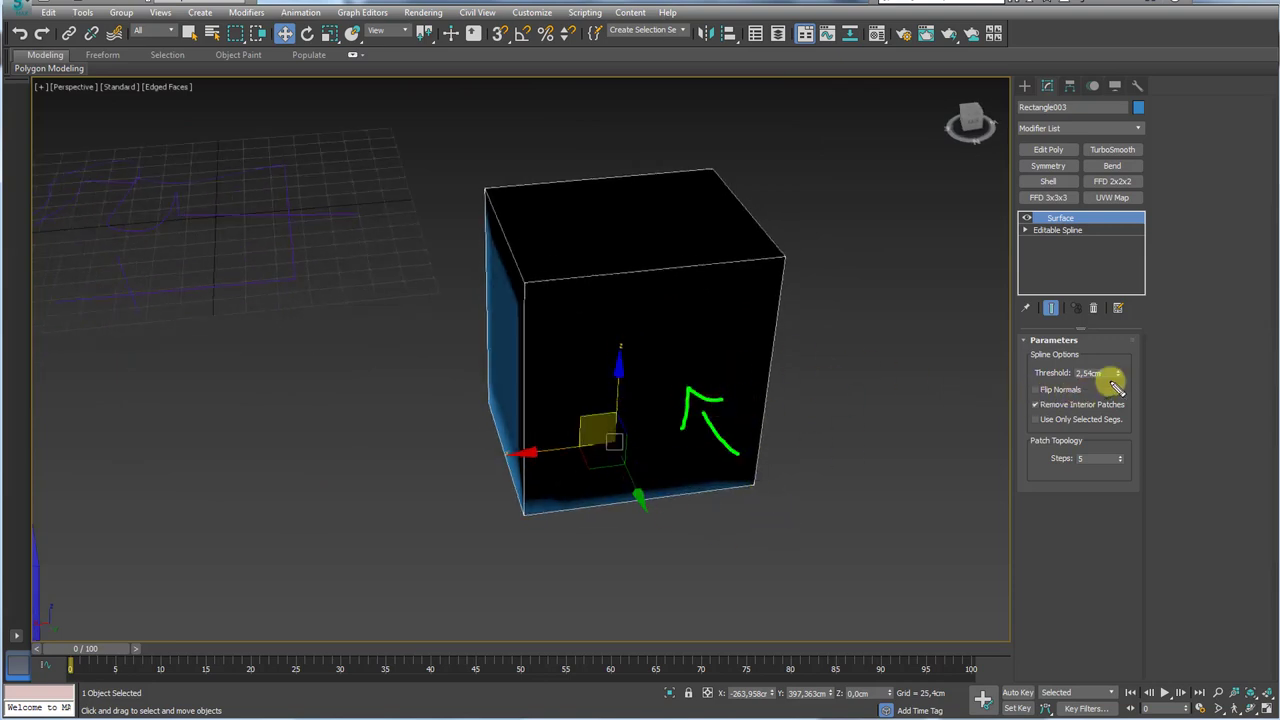
key("Escape")
left_click(1036, 389)
middle_click_drag(794, 343, 829, 343, "alt")
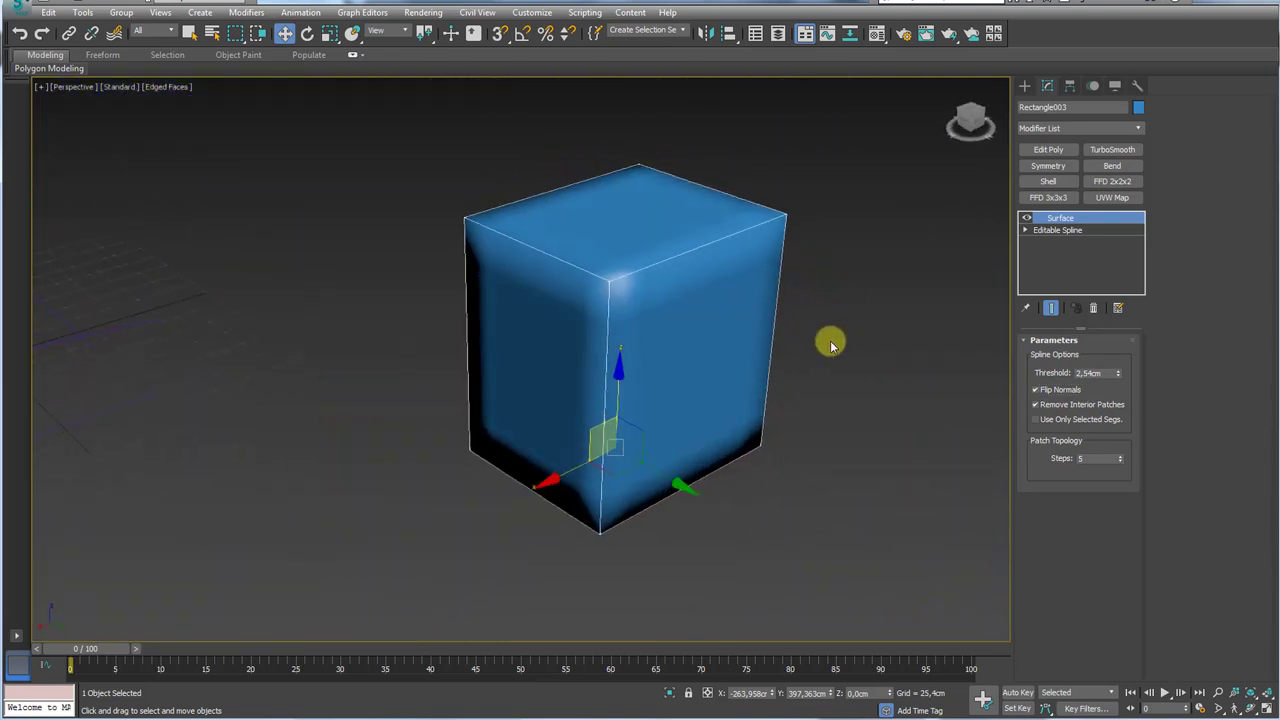
- Try Edit Poly on the box to inspect its mesh divisions, and delete that modifier again
left_click(1048, 150)
mouse_move(766, 294)
middle_mouse_down("alt")
mouse_move(654, 380)
mouse_move(520, 320)
mouse_move(648, 204)
mouse_move(751, 243)
mouse_move(717, 311)
mouse_move(757, 300)
middle_mouse_up("alt")
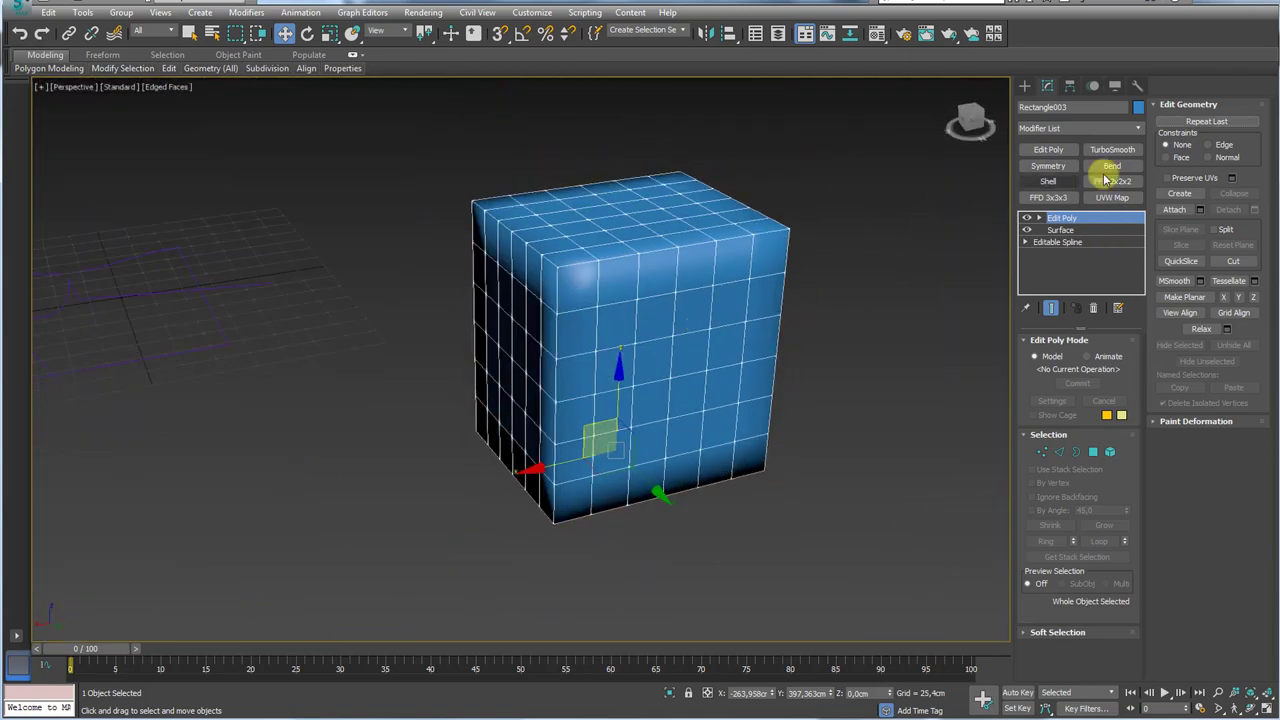
left_click(1094, 308)
- At the Editable Spline's vertex level, show the end result and move one vertex at an upper box corner about 3.3 cm outward along Y
left_click(1047, 231)
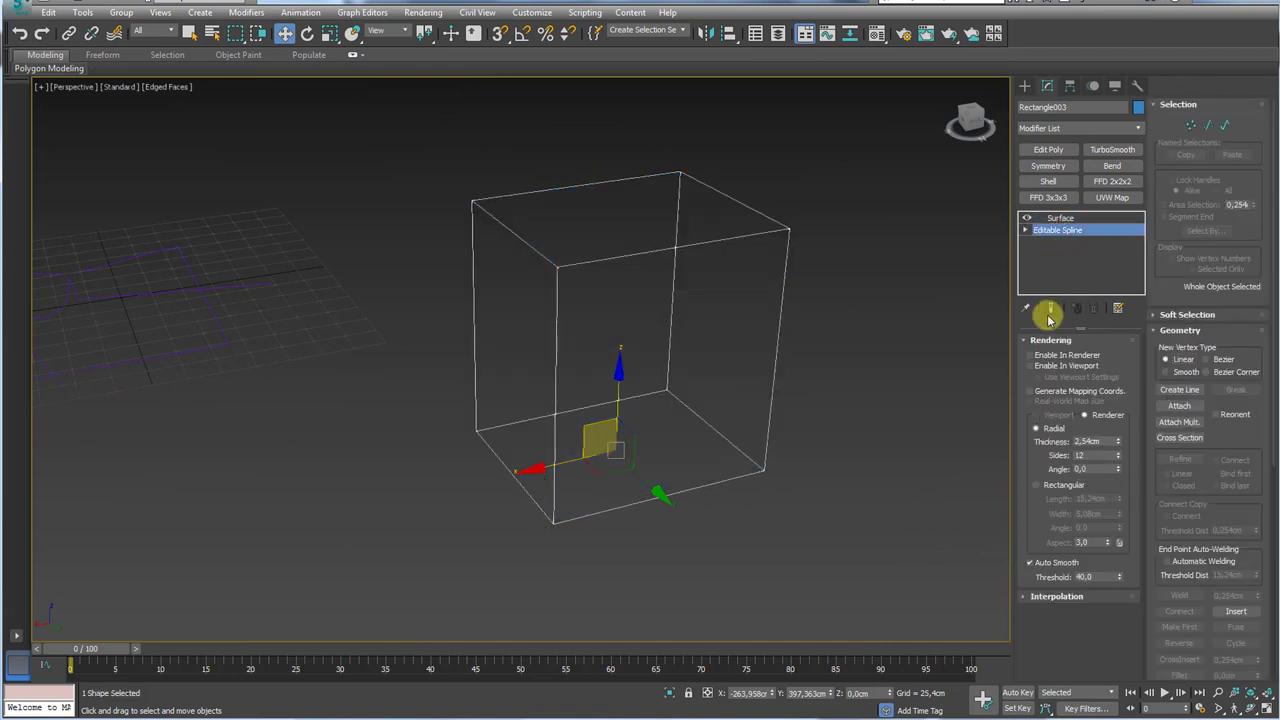
left_click(1190, 124)
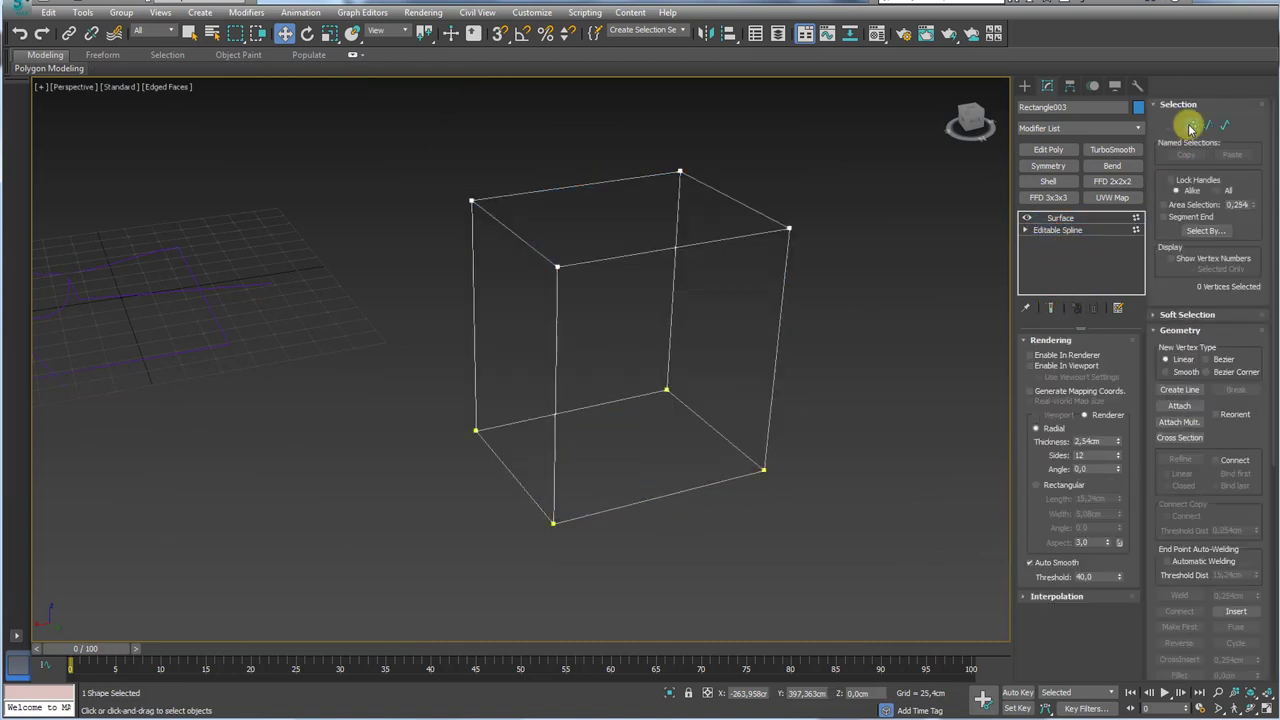
left_click(789, 229)
scroll(794, 233, "up", 4)
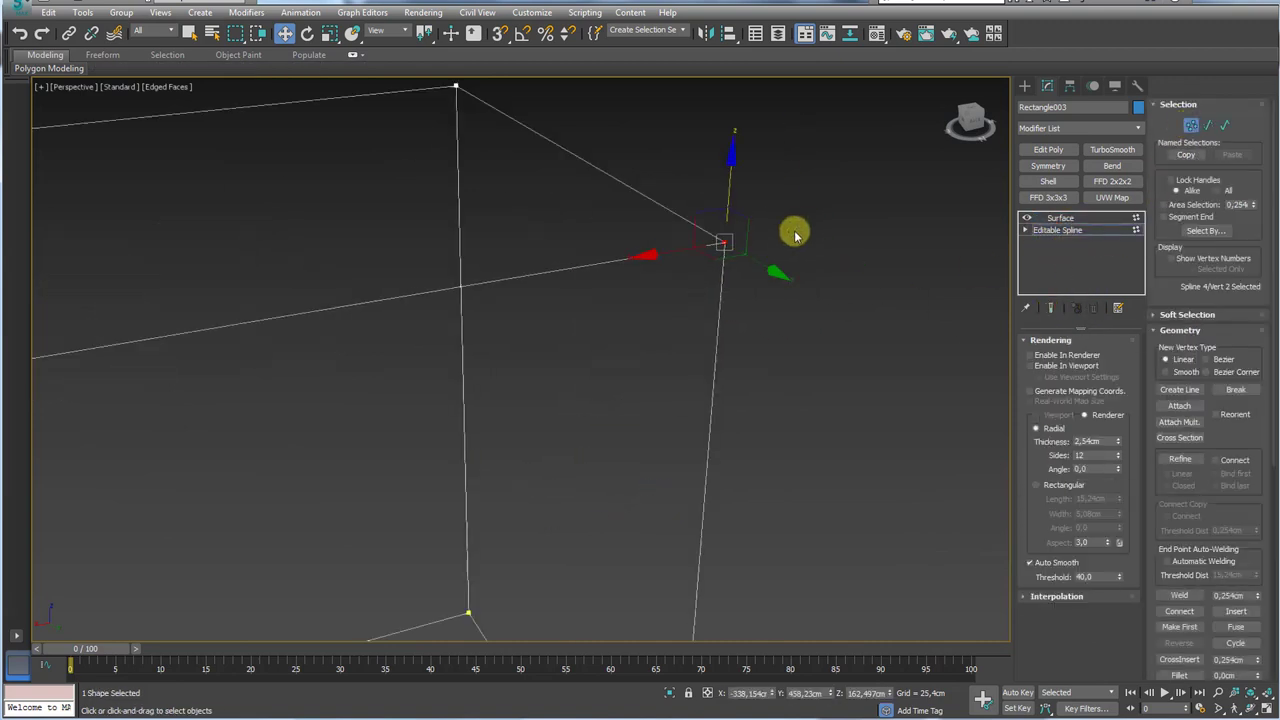
left_click(1050, 310)
middle_click_drag(748, 240, 694, 392, "alt")
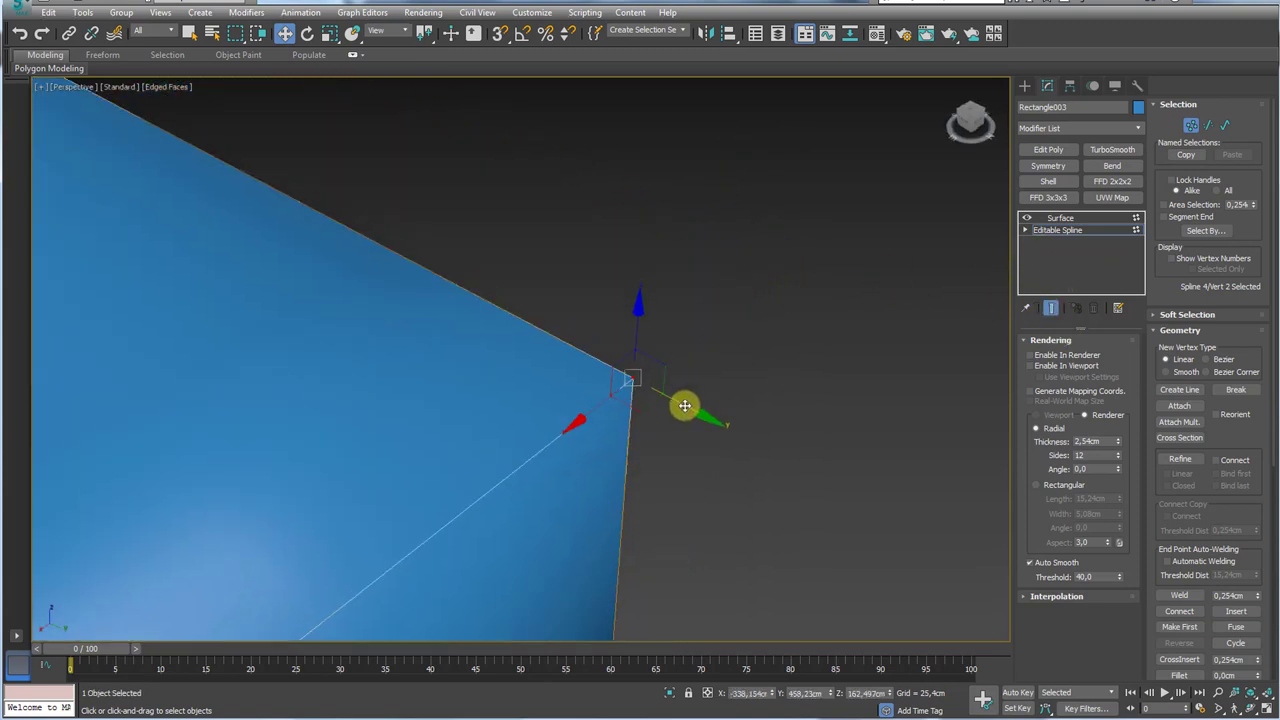
left_click_drag(684, 405, 720, 427)
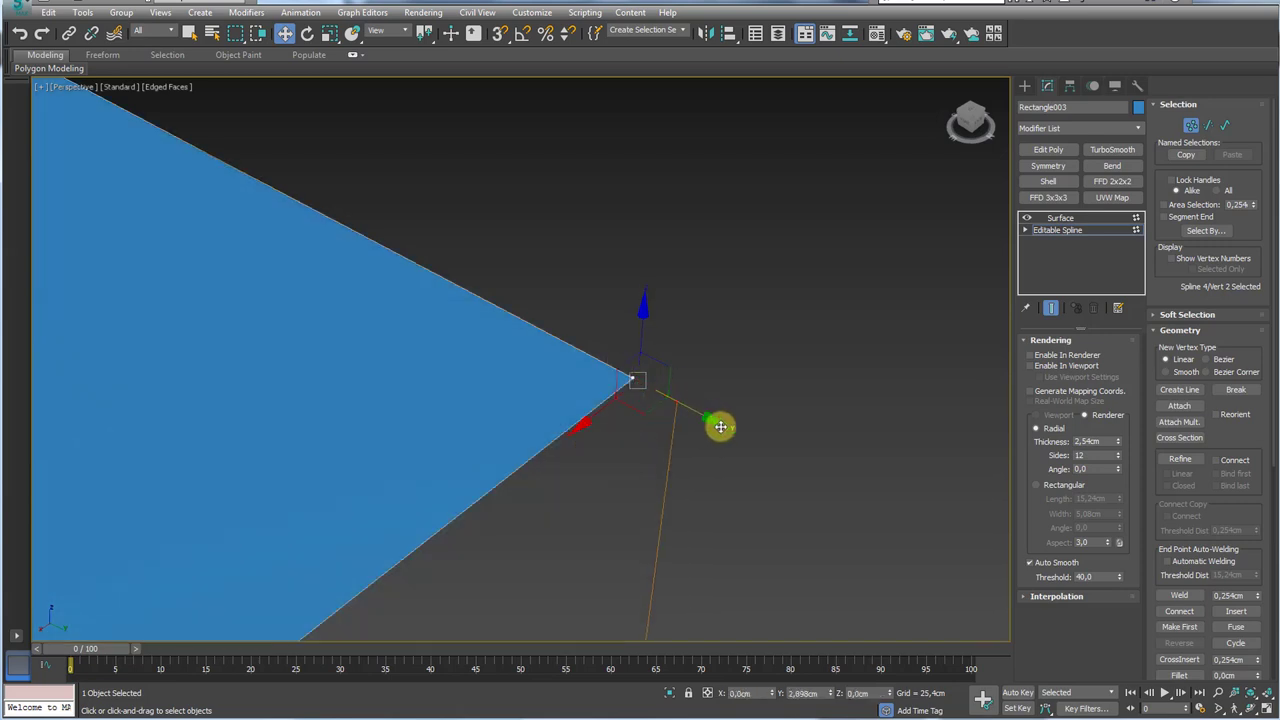
middle_click_drag(720, 427, 742, 461, "alt")
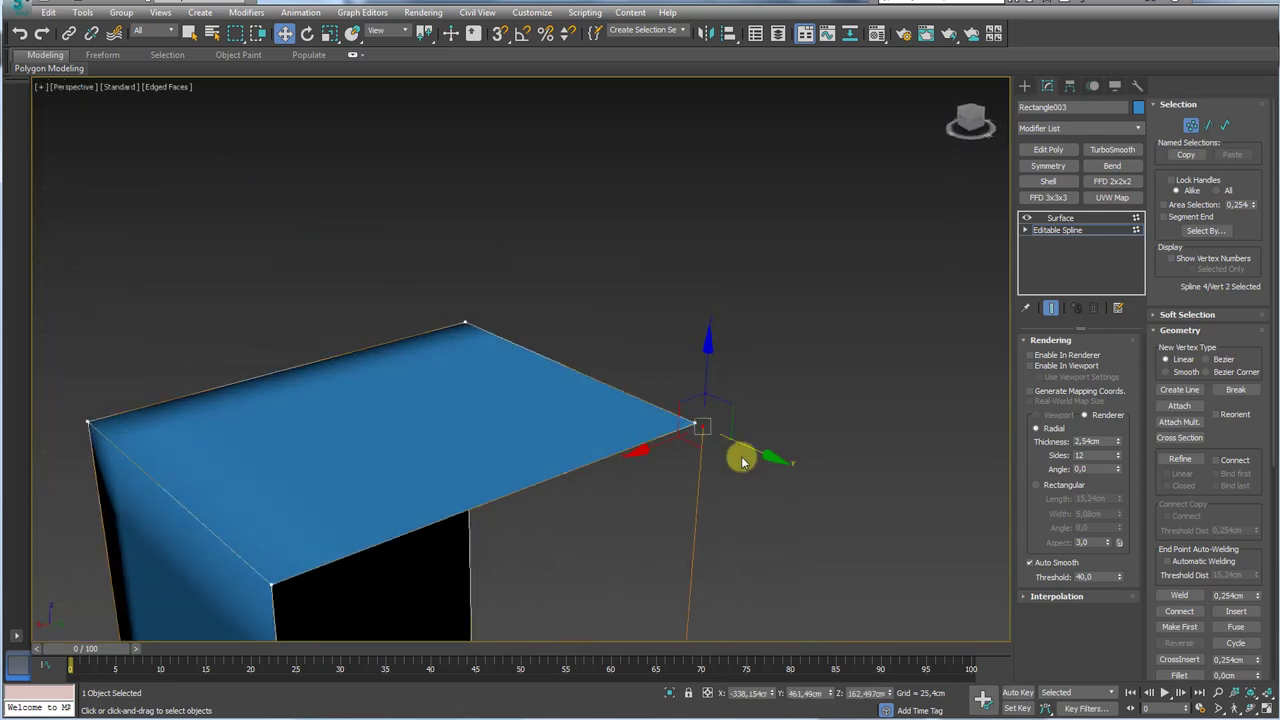
- Move the displaced corner vertex back along Y to about 0.3 cm from its original position
left_click_drag(755, 451, 743, 453)
scroll(708, 429, "up", 4)
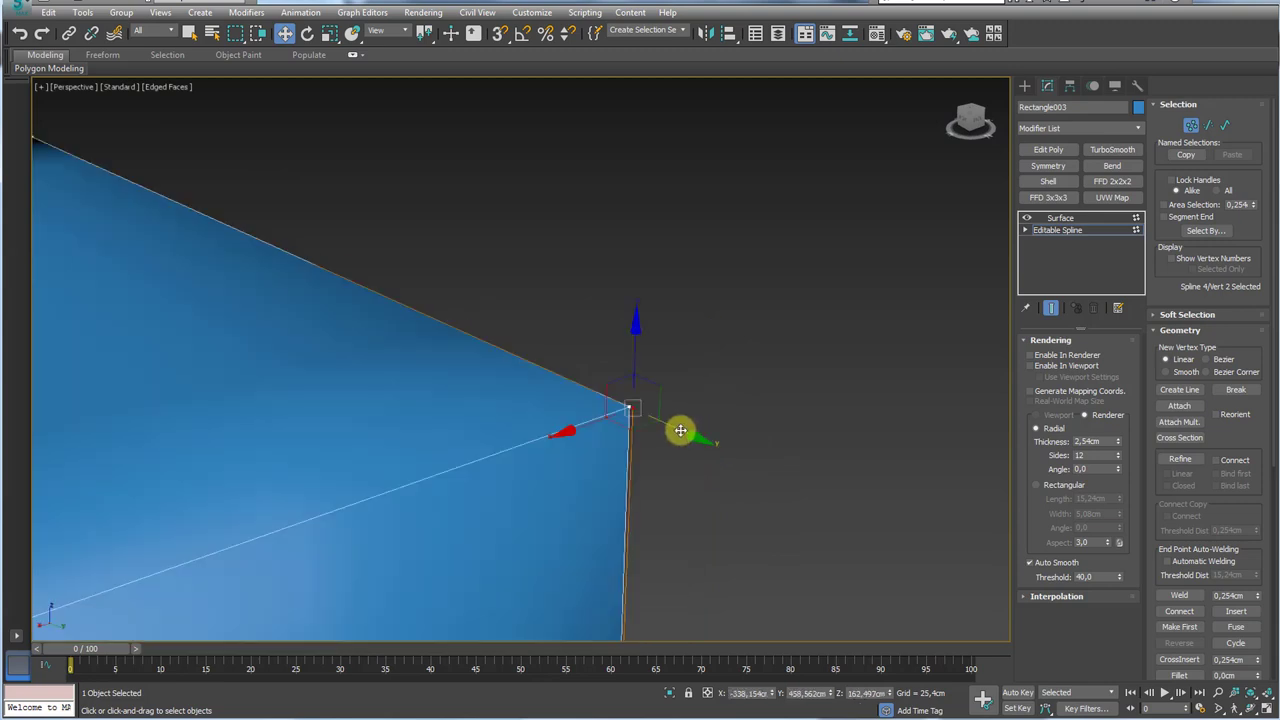
scroll(680, 415, "down", 4)
scroll(694, 397, "up", 4)
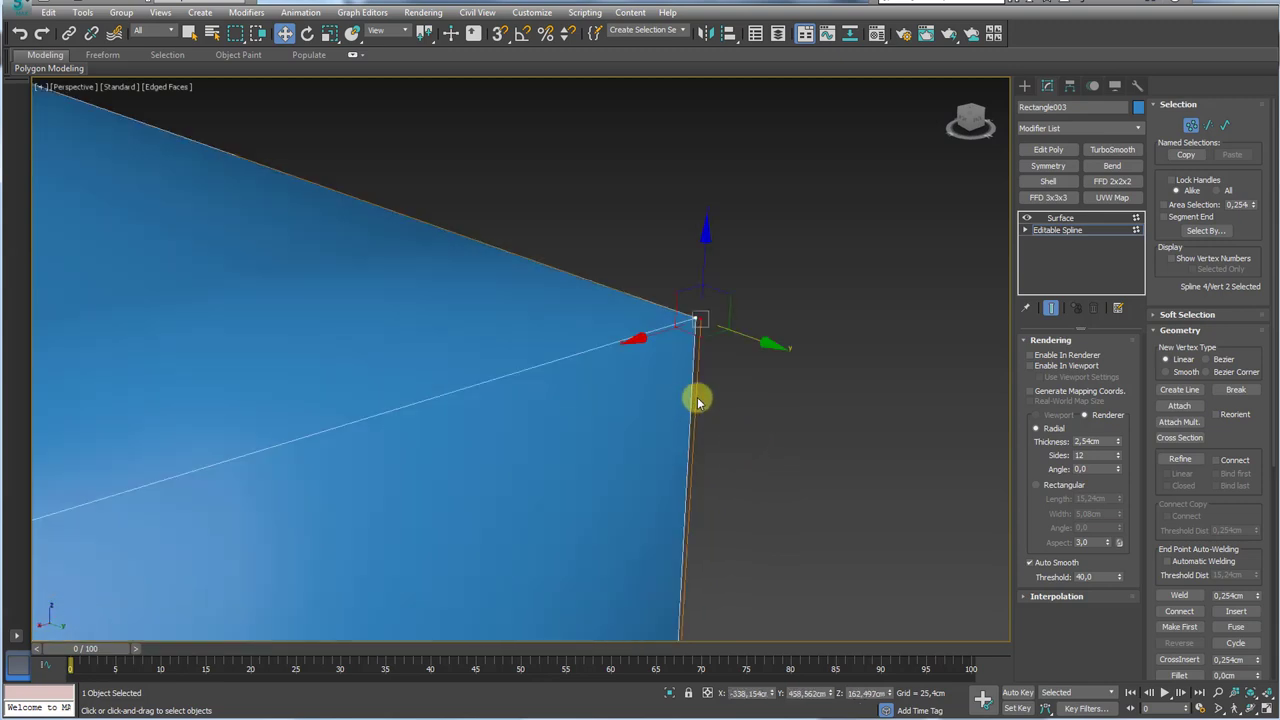
- Examine the Threshold setting of the Surface modifier
left_click(1062, 218)
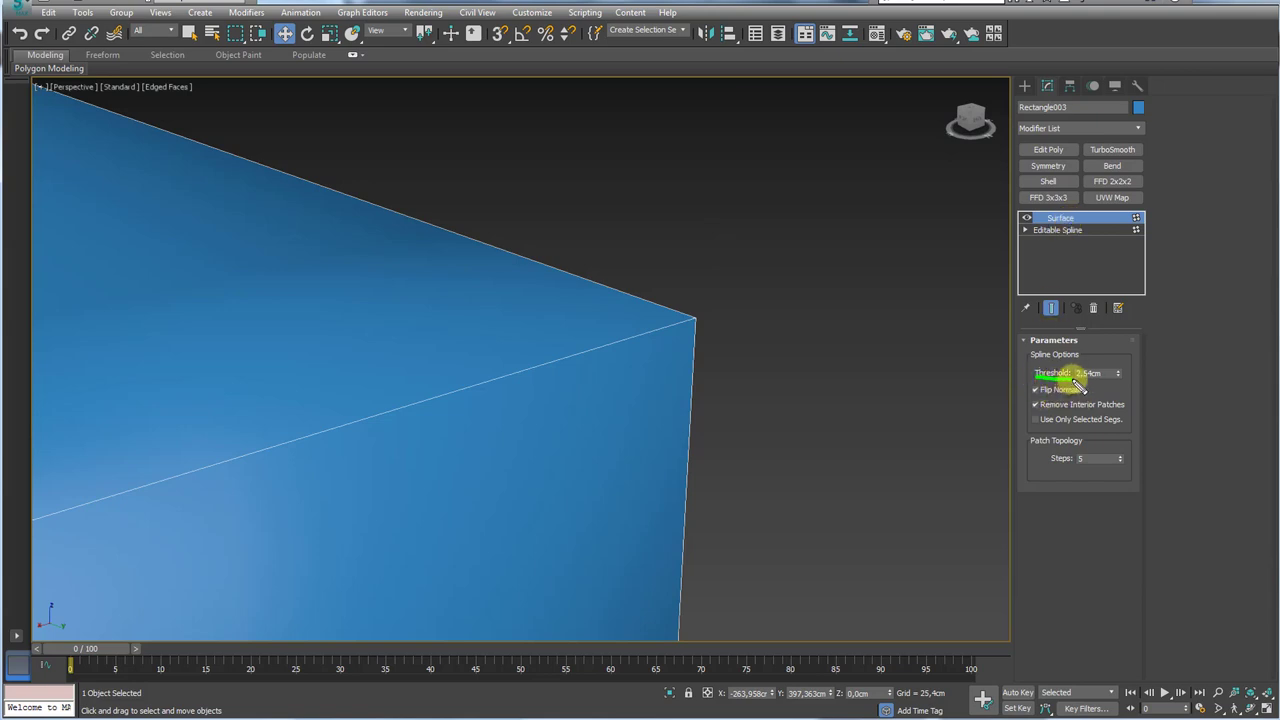
left_click_drag(1083, 390, 1078, 366)
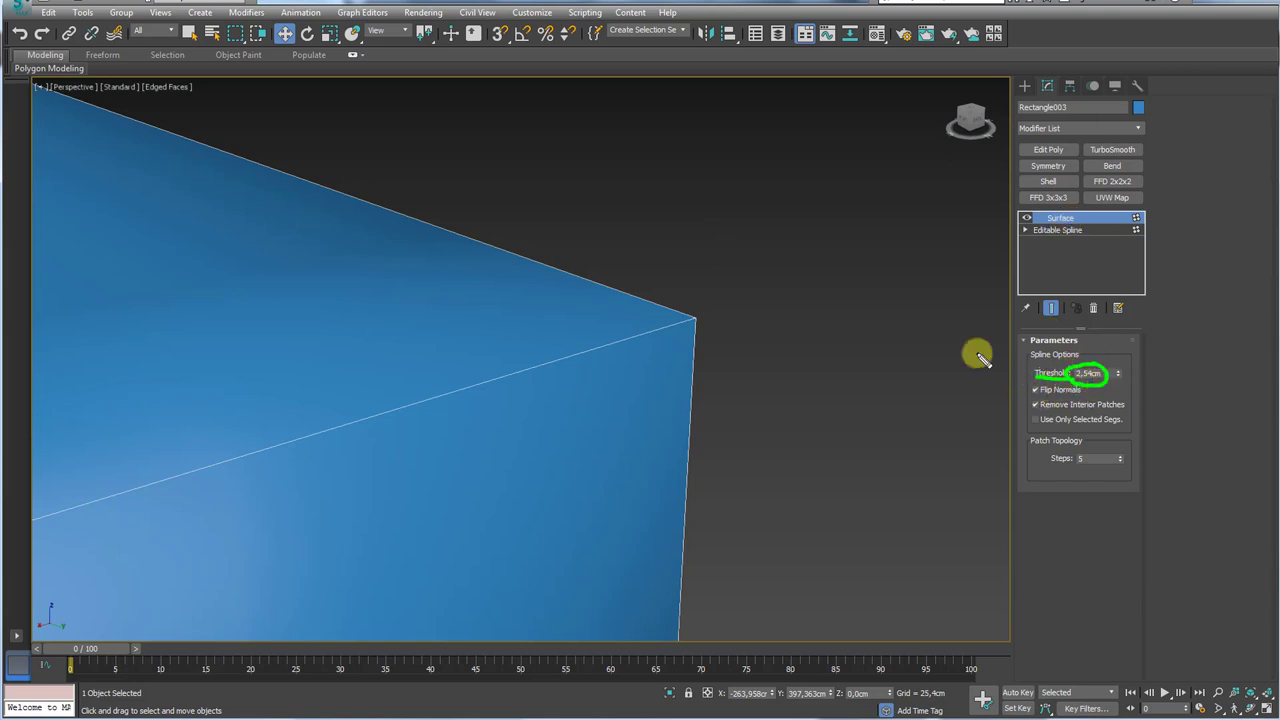
key("Escape")
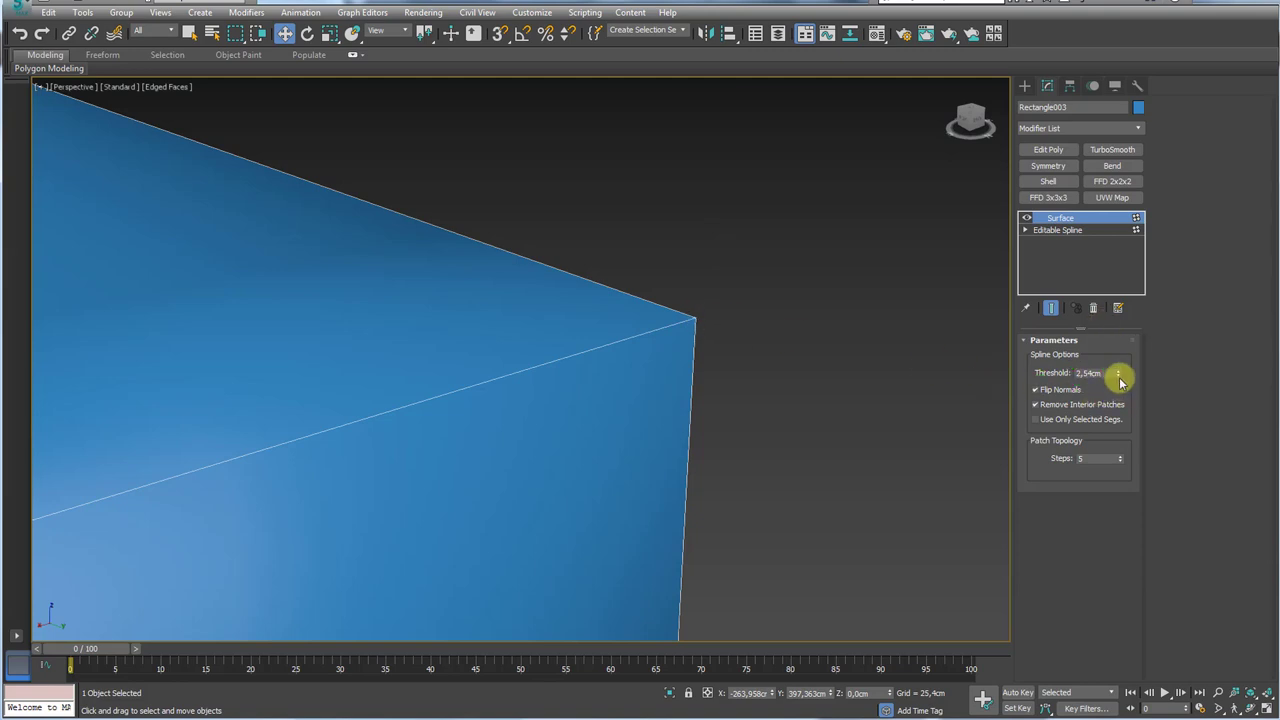
- Move the corner vertex farther outward along Y and raise the Surface modifier's Threshold to 3,81 cm
left_click(1025, 232)
left_click(1048, 242)
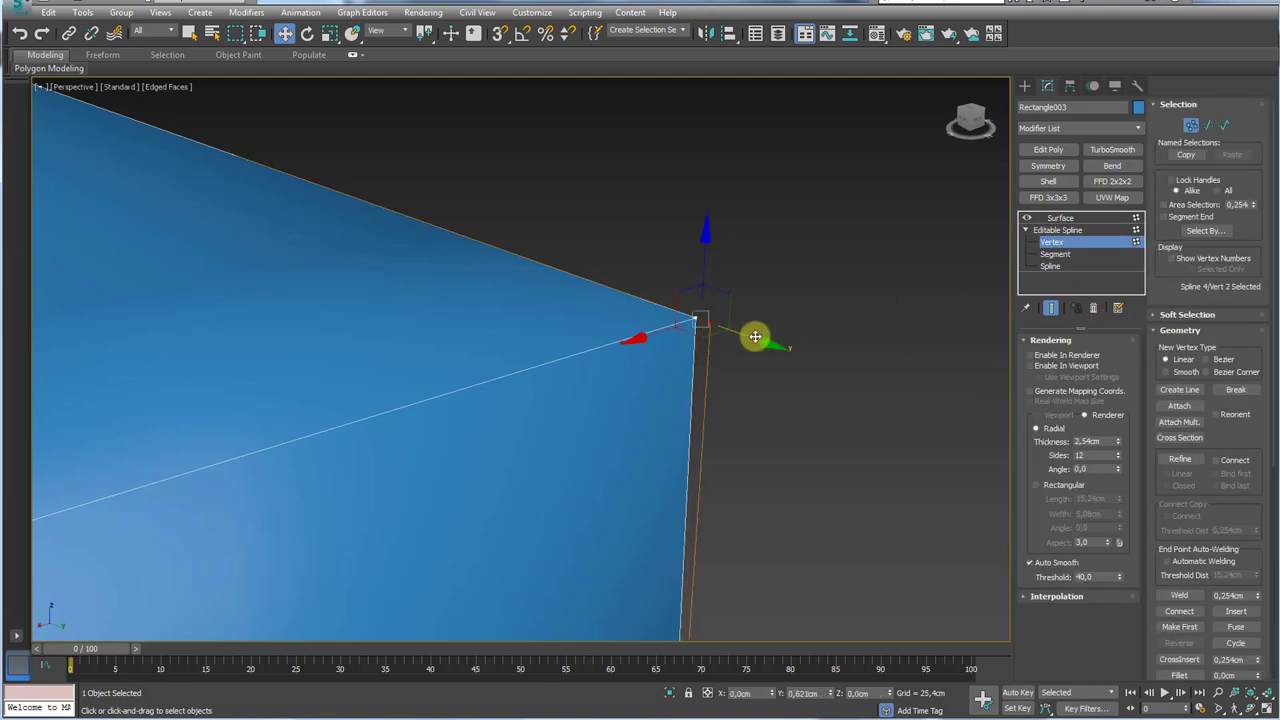
left_click(1058, 218)
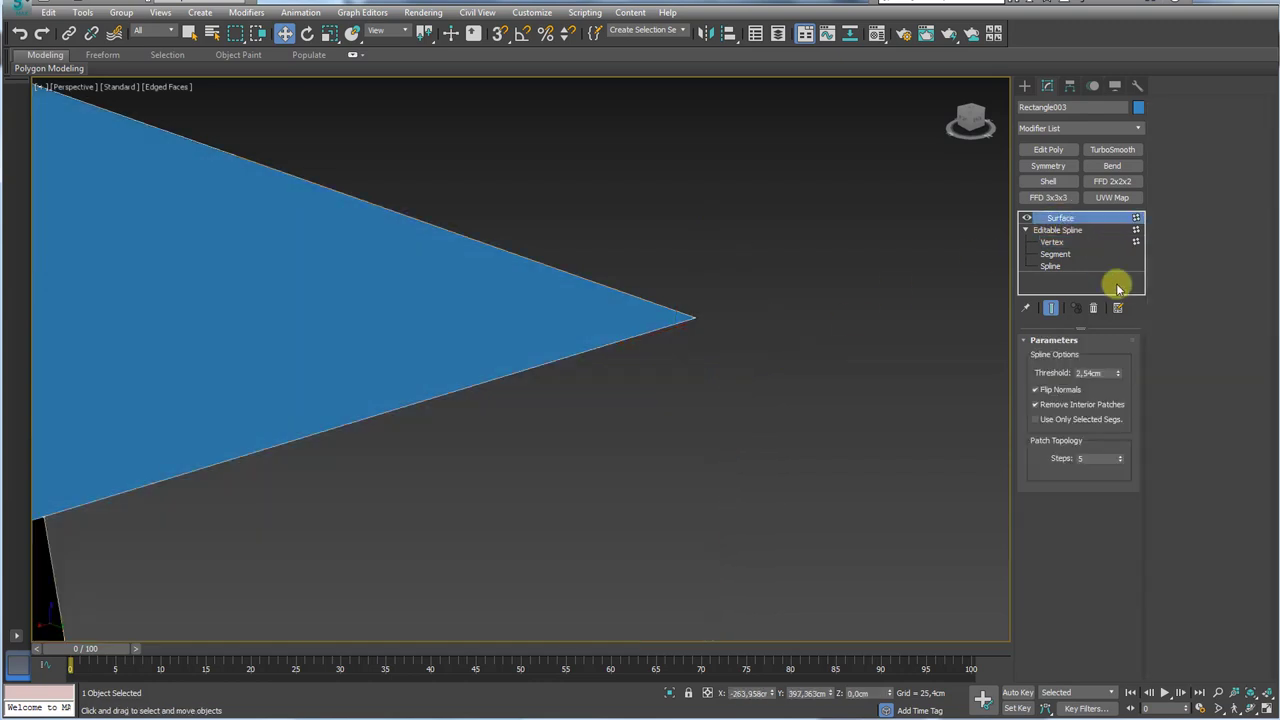
left_click(1120, 370)
scroll(885, 374, "down", 5)
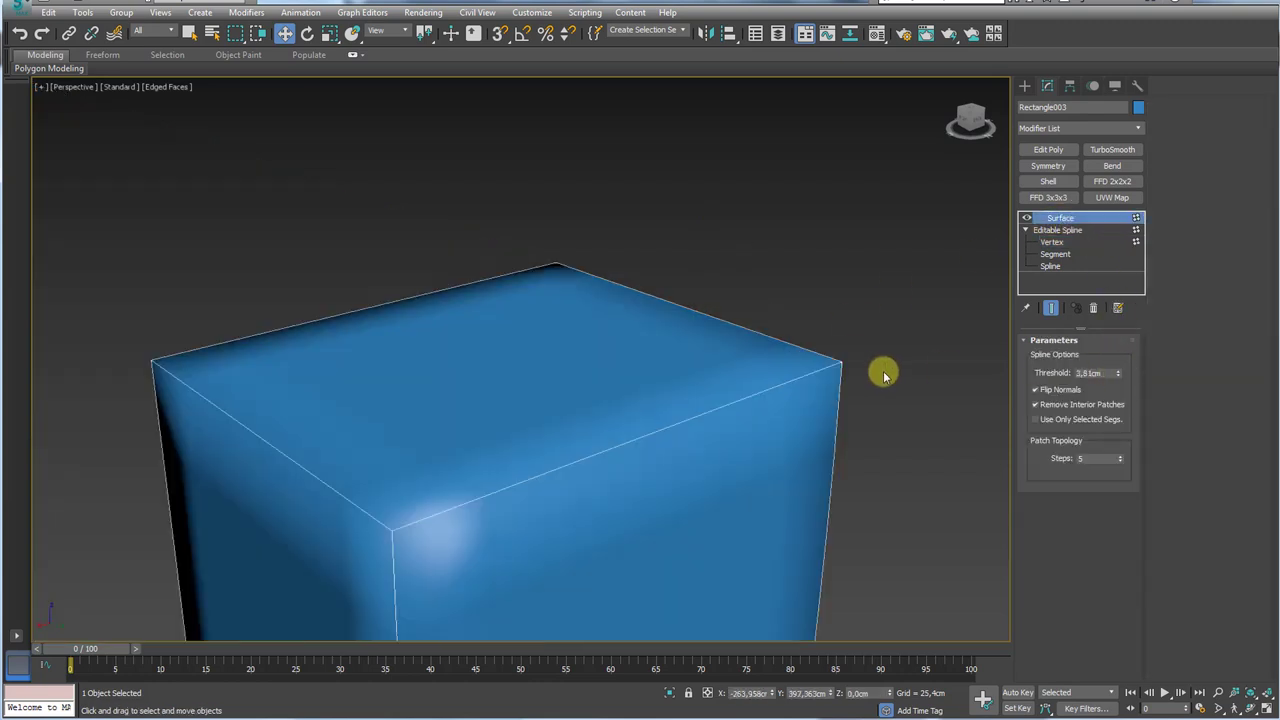
middle_click_drag(885, 374, 1111, 345, "alt")
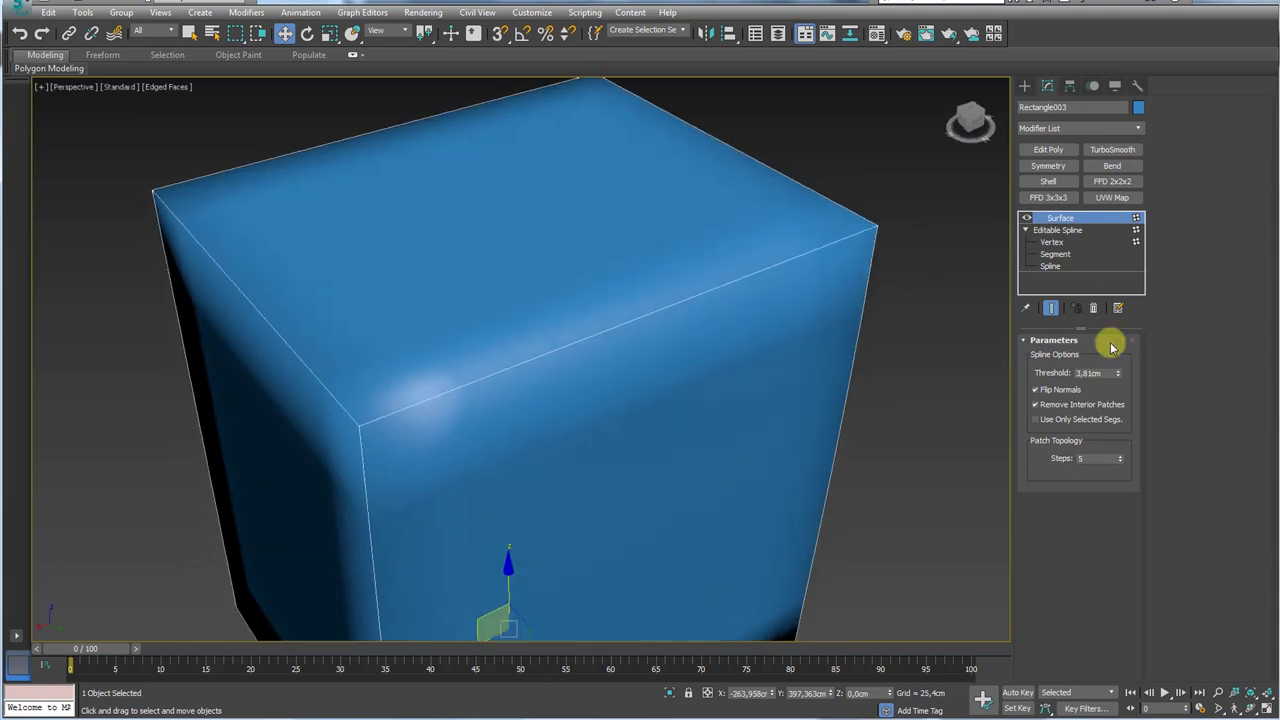
- Set the Surface Threshold back to 2,54 cm and move the corner vertex about 1.9 cm back along Y
left_click(1118, 376)
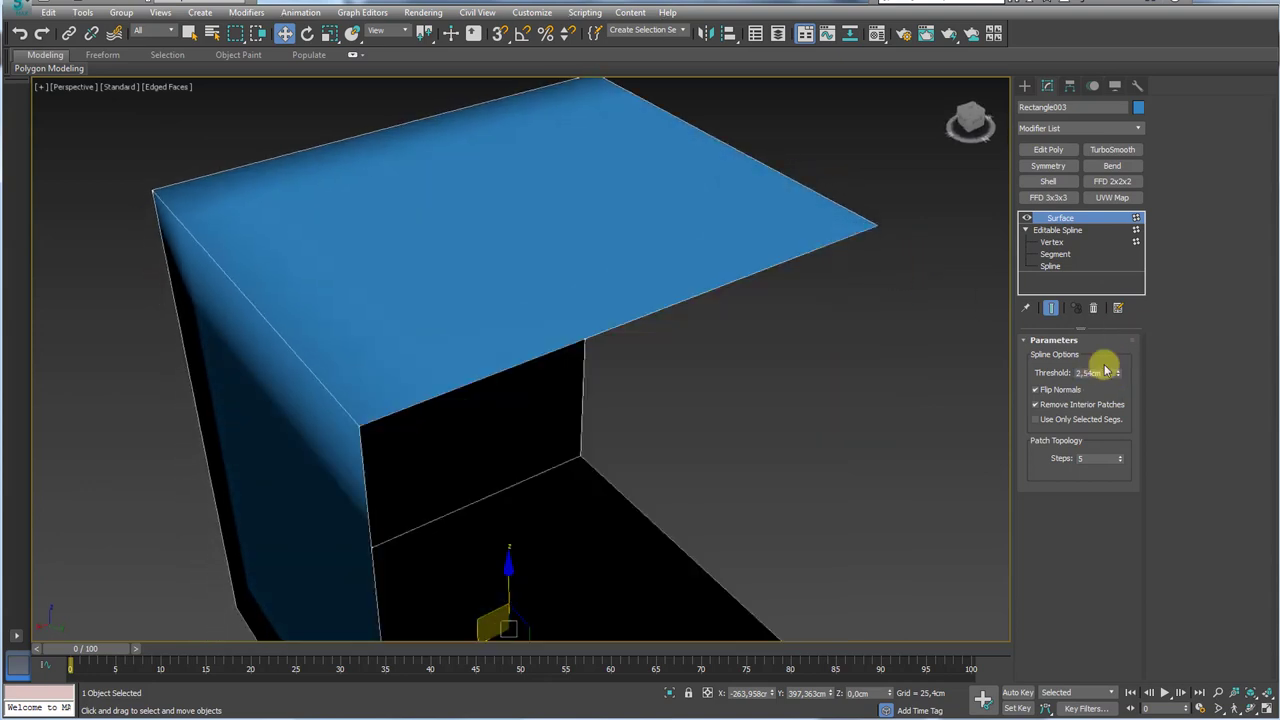
left_click(1052, 242)
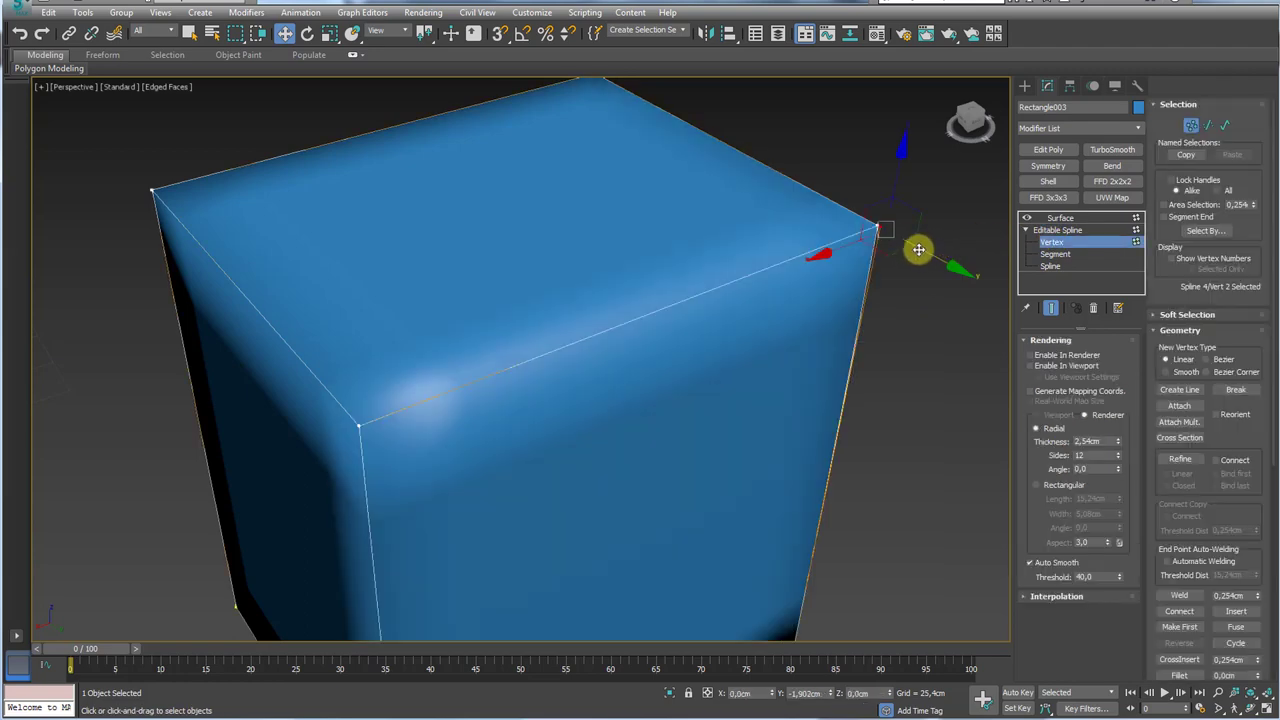
middle_click_drag(886, 281, 794, 266, "alt")
- Return to the whole-object level, move the wavy surface and the box together away from the grid, and deselect them
scroll(750, 272, "down", 5)
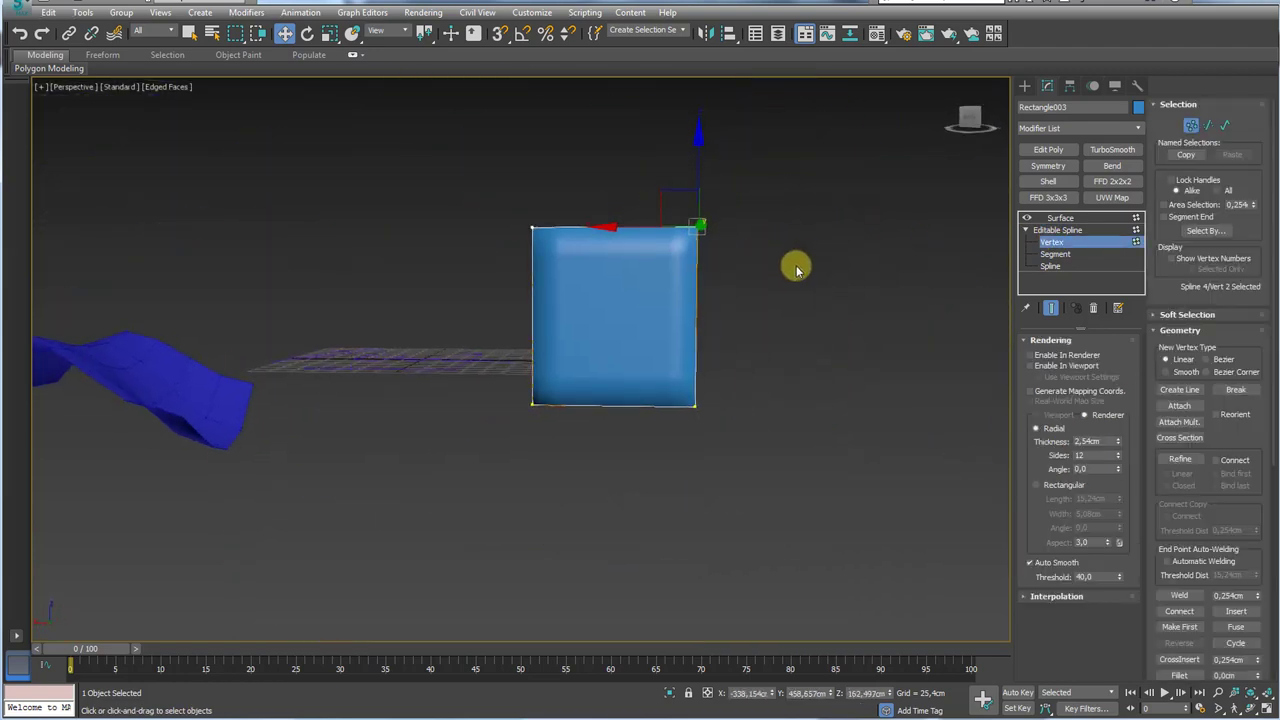
scroll(794, 266, "down", 4)
left_click(1058, 230)
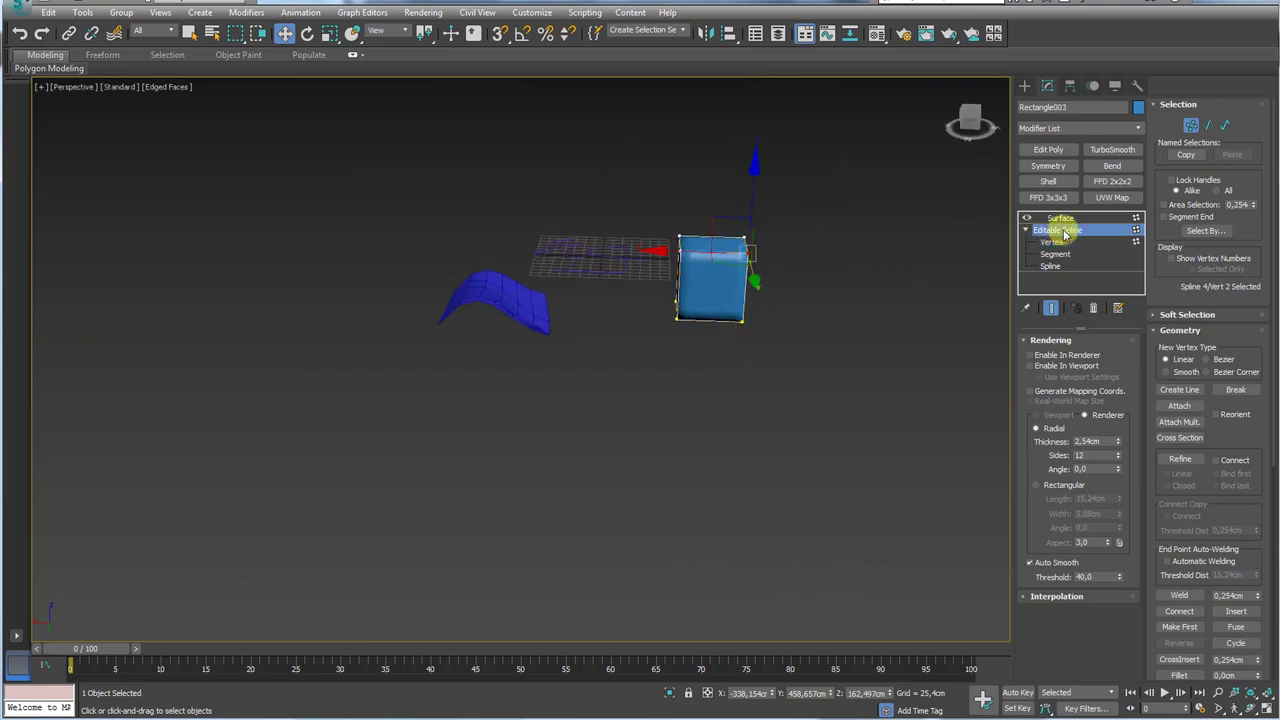
middle_click_drag(626, 229, 790, 430)
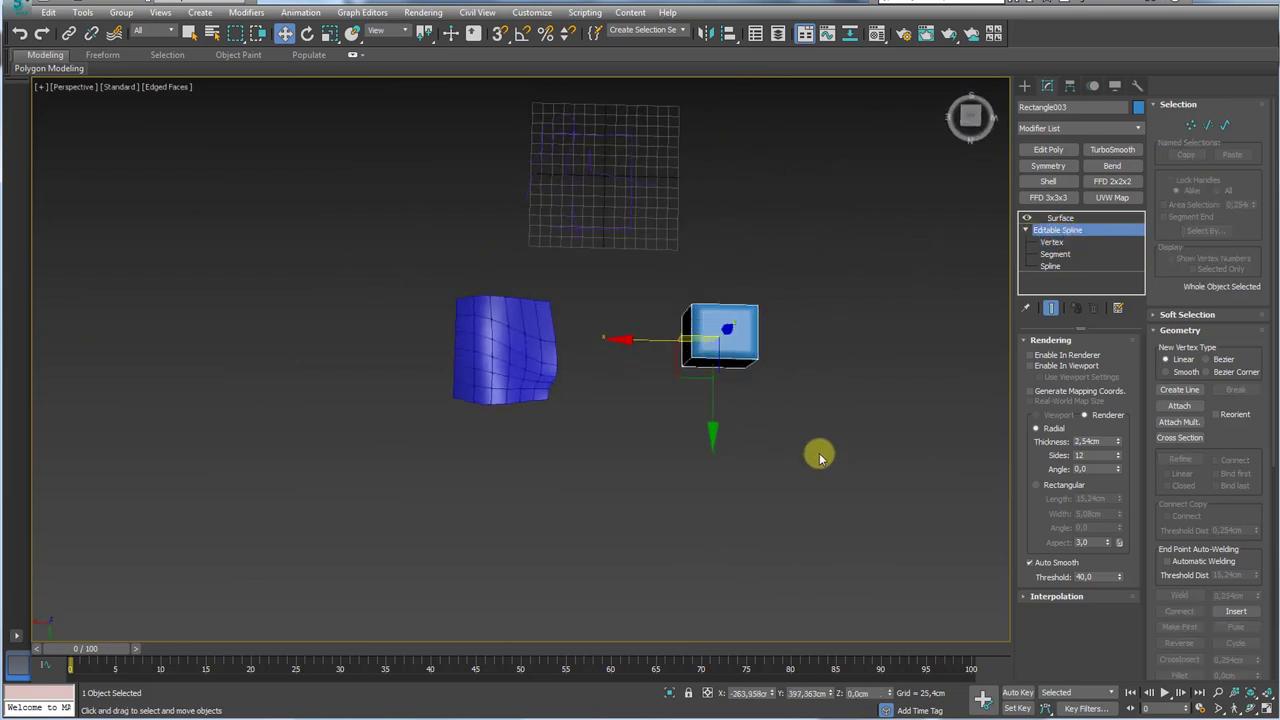
left_click_drag(820, 451, 466, 286)
left_click_drag(589, 371, 333, 165)
middle_click_drag(548, 280, 583, 366, "alt")
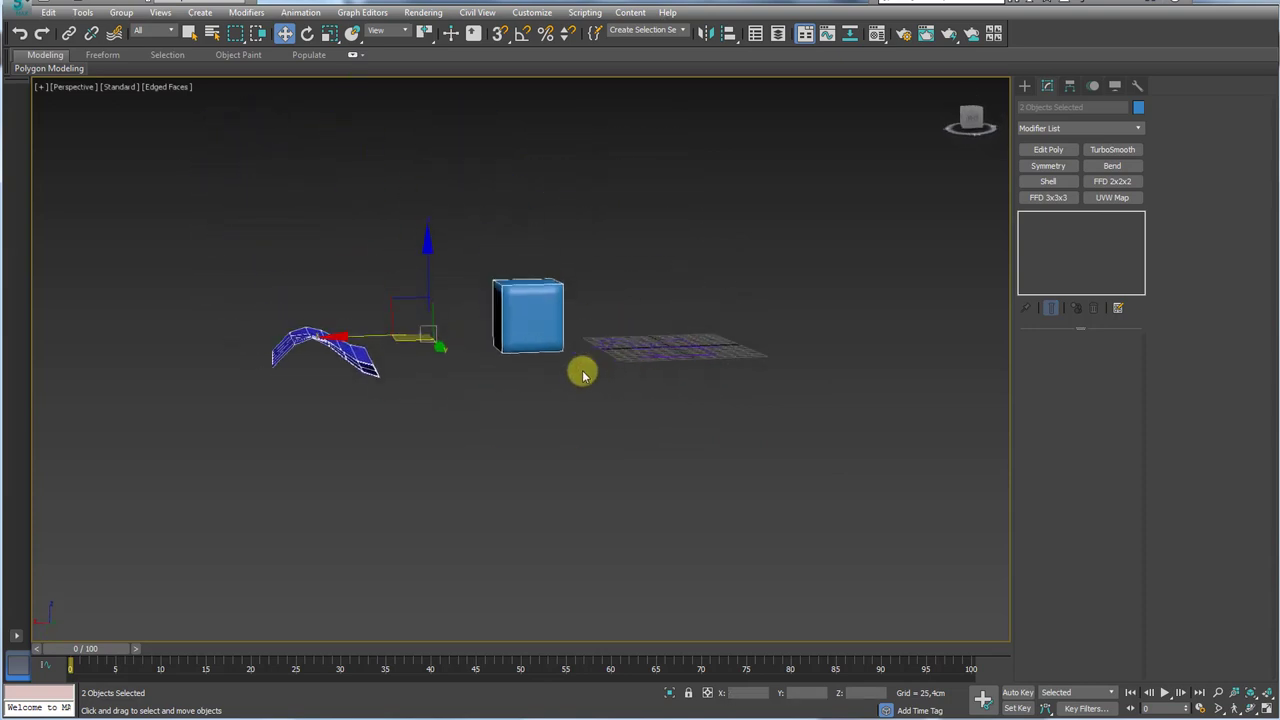
left_click(493, 272)
middle_click_drag(470, 350, 651, 257, "alt")
left_click(782, 329)
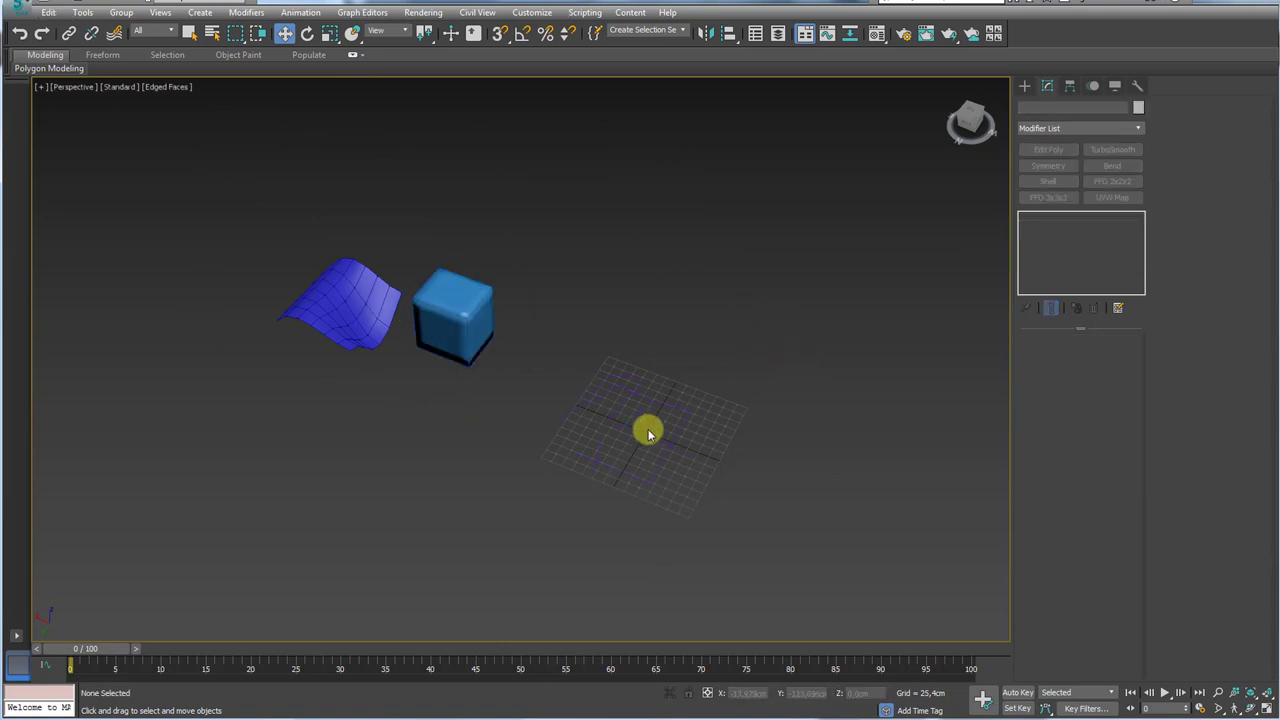
middle_click_drag(646, 434, 558, 349)
- Switch to the reference folder in Windows Explorer, view cone.jpg and close it
left_click(57, 717)
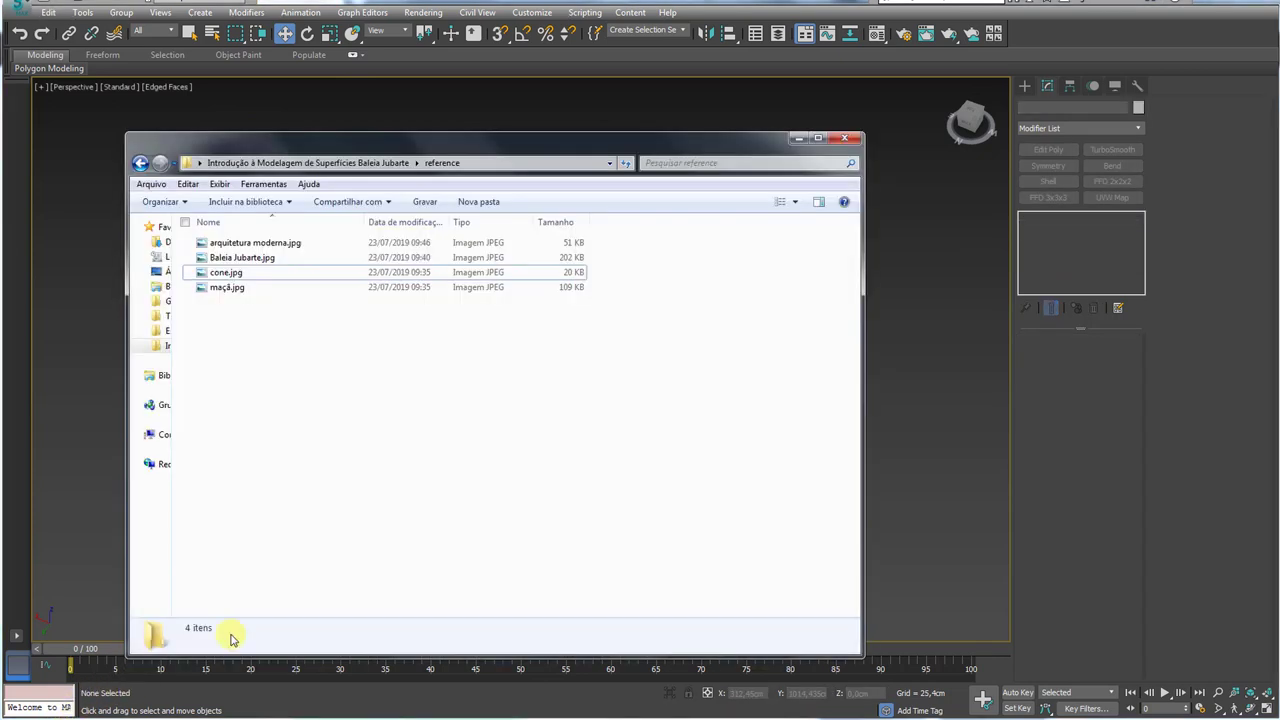
double_click(228, 276)
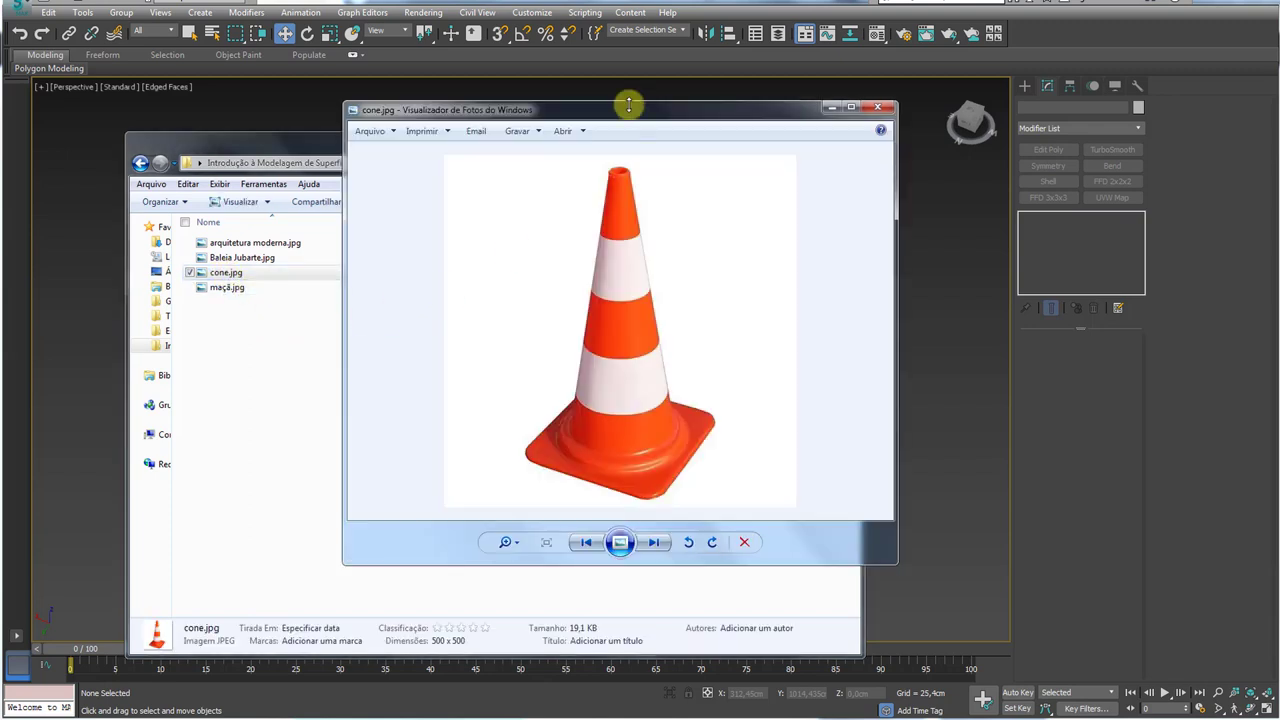
left_click_drag(629, 104, 702, 97)
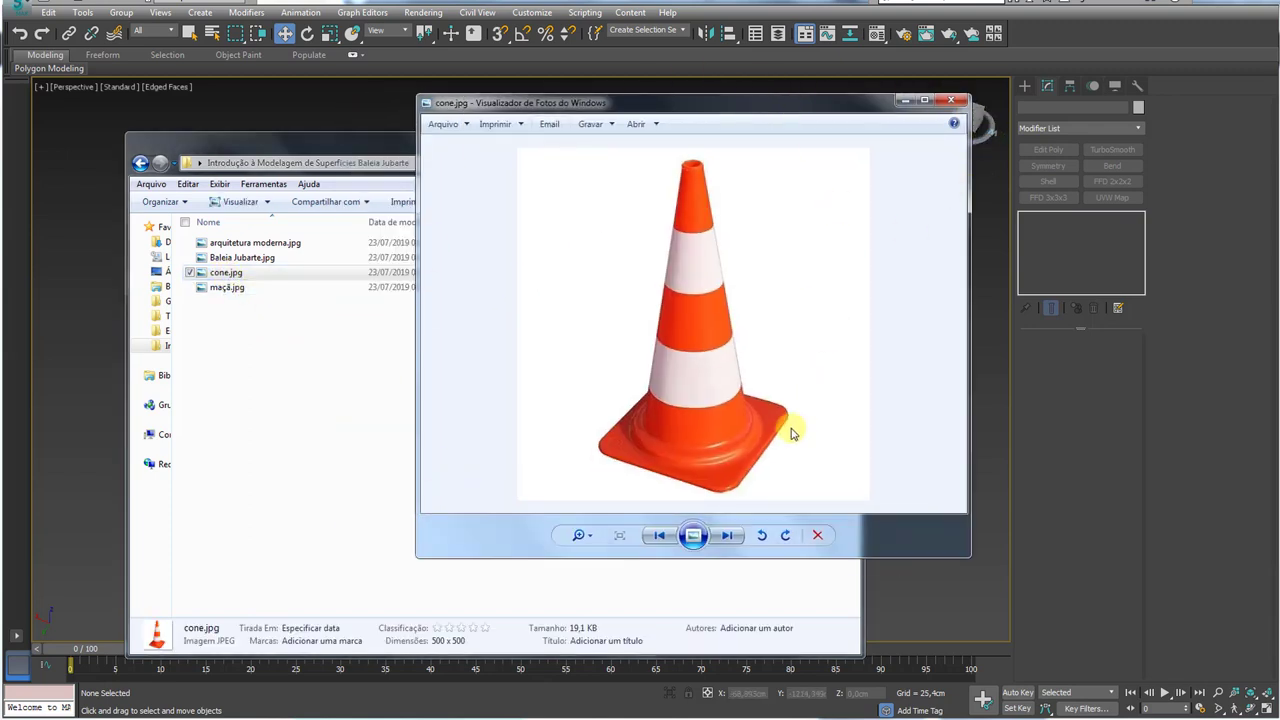
left_click(957, 102)
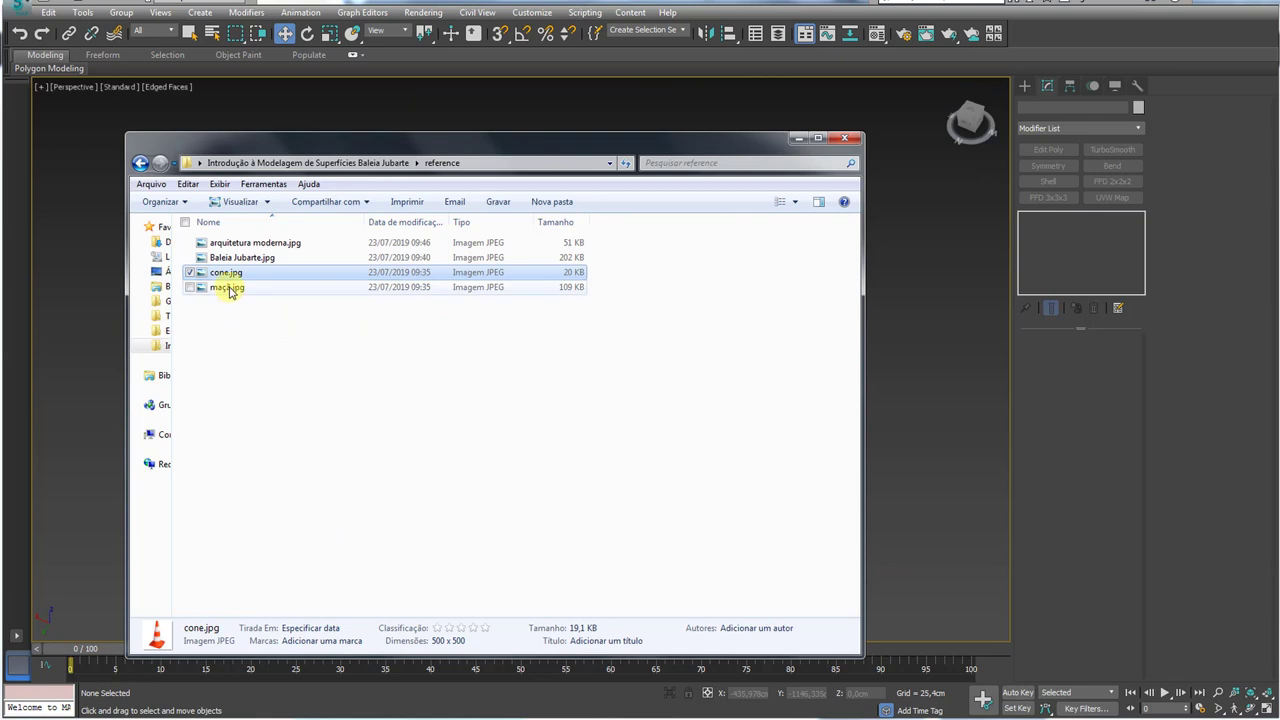
- View the reference images maçã.jpg and arquitetura moderna.jpg, and return to the folder's file list
double_click(225, 288)
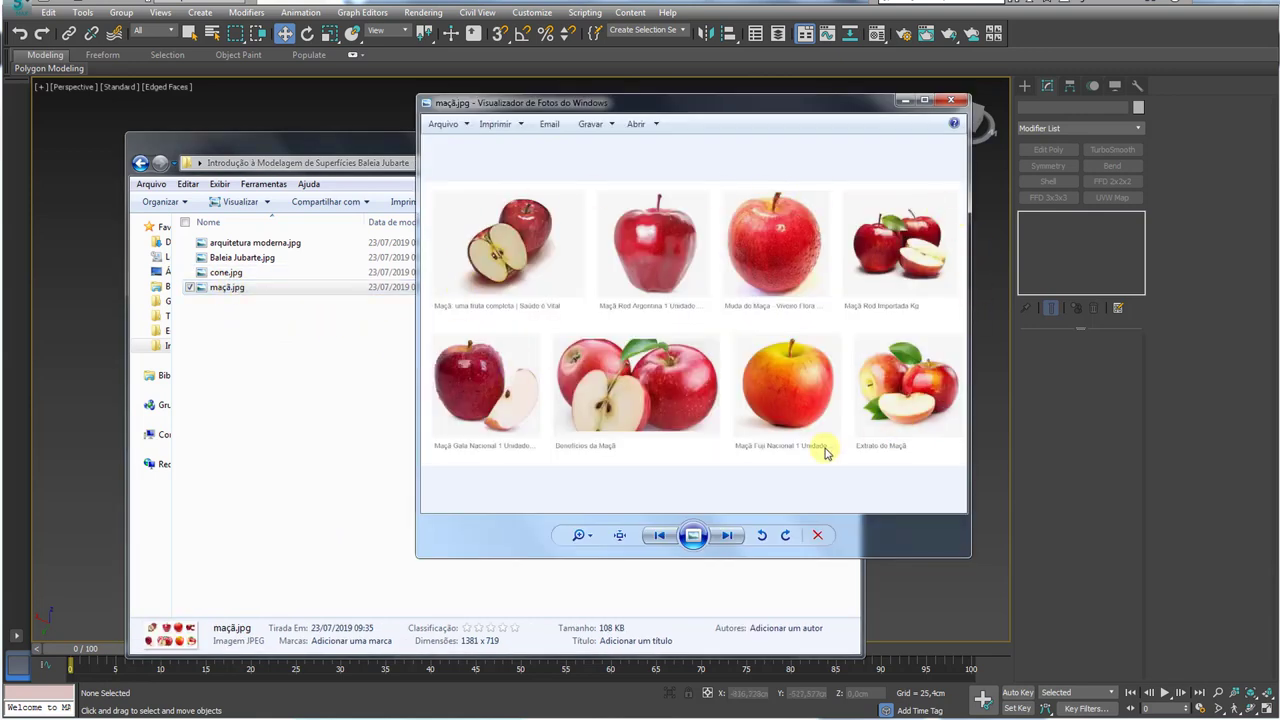
left_click(944, 104)
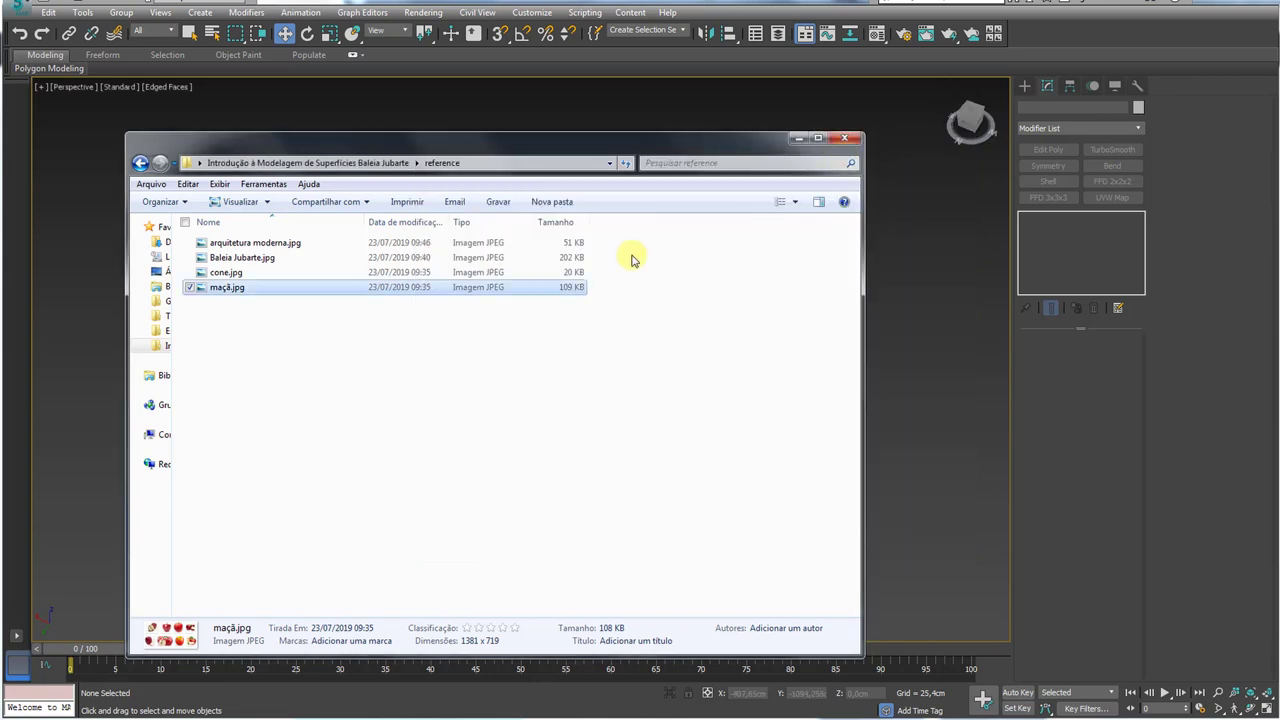
double_click(262, 243)
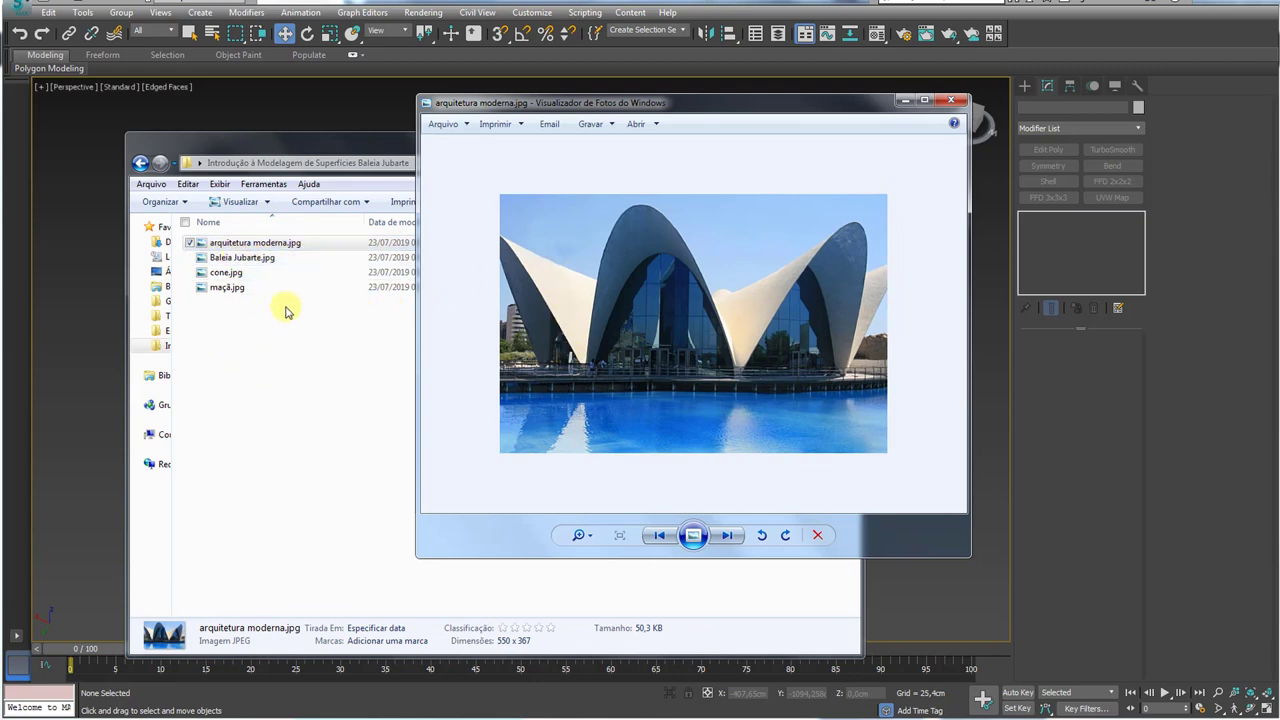
left_click(341, 274)
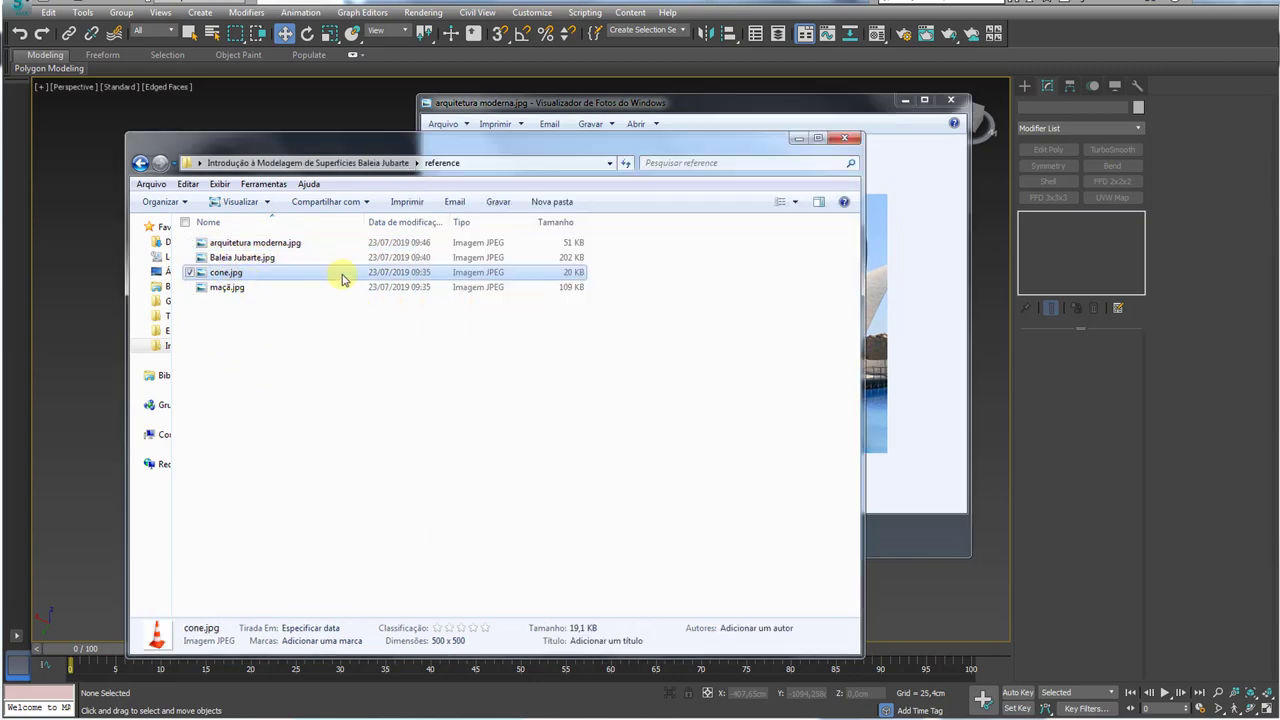
left_click(224, 288)
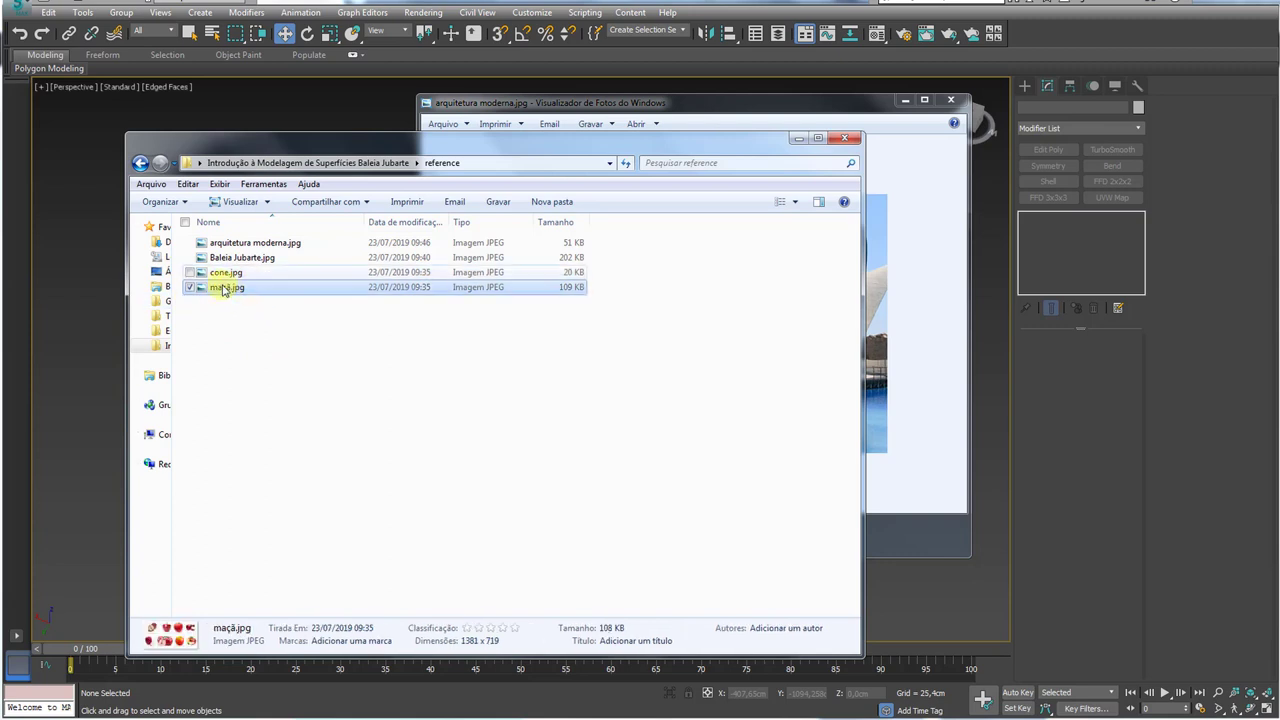
- Replace the open arquitetura moderna.jpg view with maçã.jpg and close the reference folder window
left_click(949, 100)
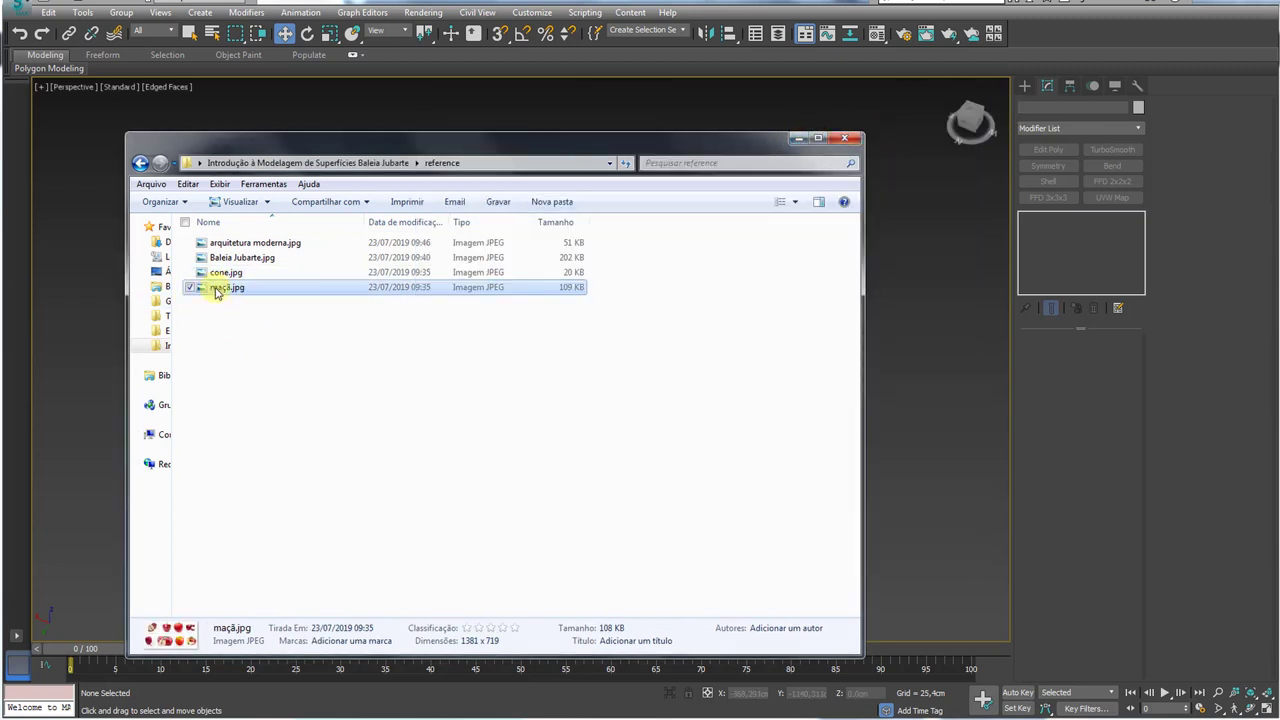
double_click(217, 290)
left_click_drag(340, 142, 207, 142)
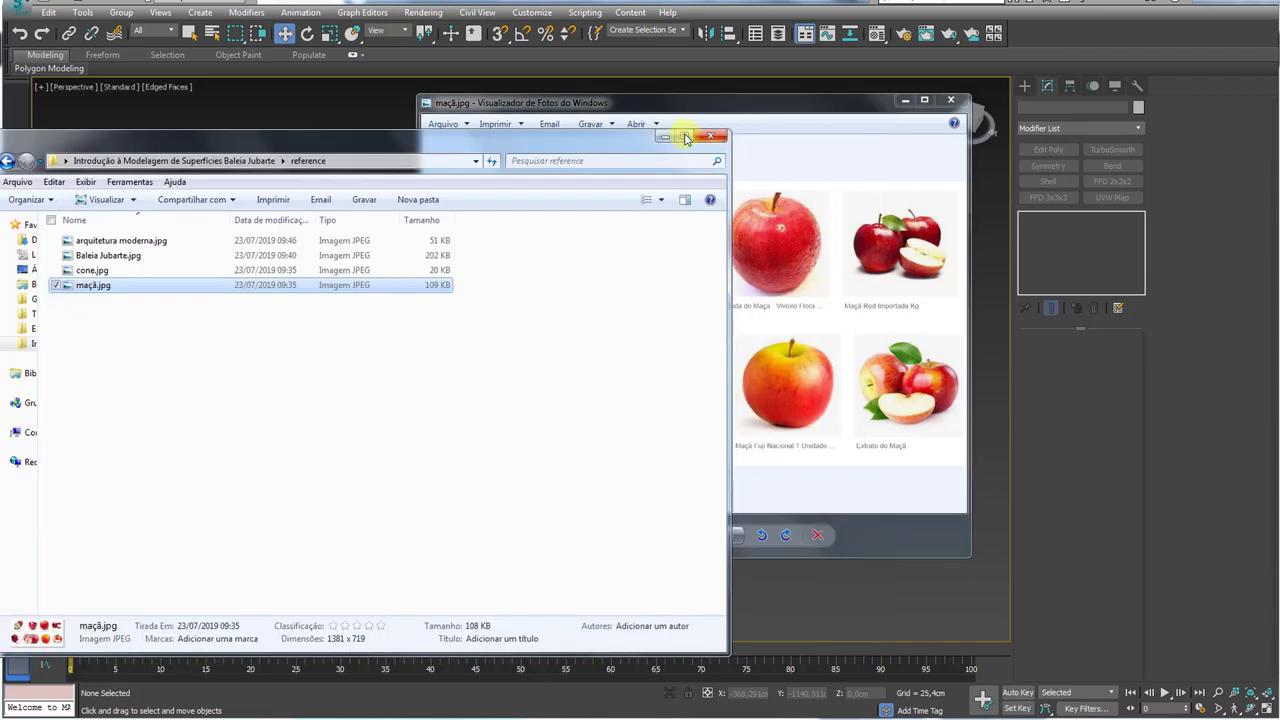
left_click(705, 138)
- Examine the horizontal cross-sections of the Fuji apple in maçã.jpg and return to 3ds Max
left_click_drag(707, 106, 602, 119)
scroll(479, 230, "up", 2)
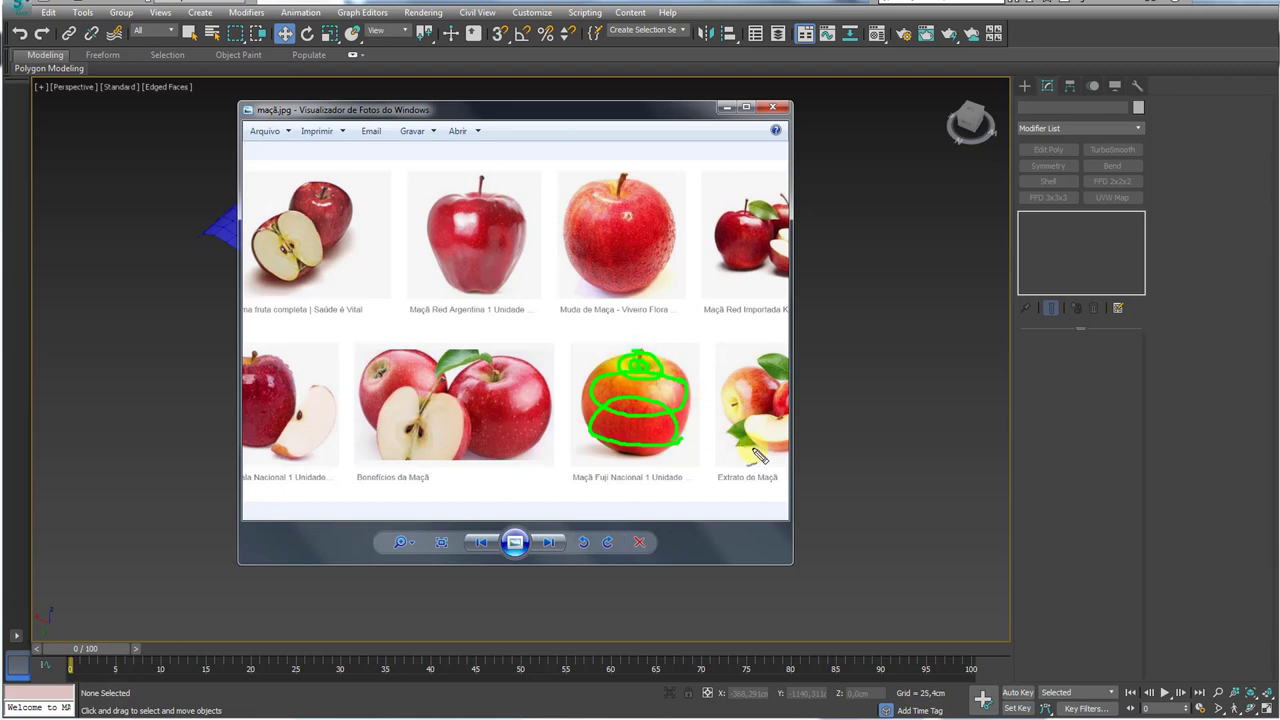
key("Escape")
left_click(727, 108)
- Move the rectangle spline along X off the grid, past the wavy surface
mouse_move(817, 262)
middle_mouse_down()
mouse_move(823, 286)
mouse_move(900, 292)
middle_mouse_up()
scroll(724, 342, "up", 2)
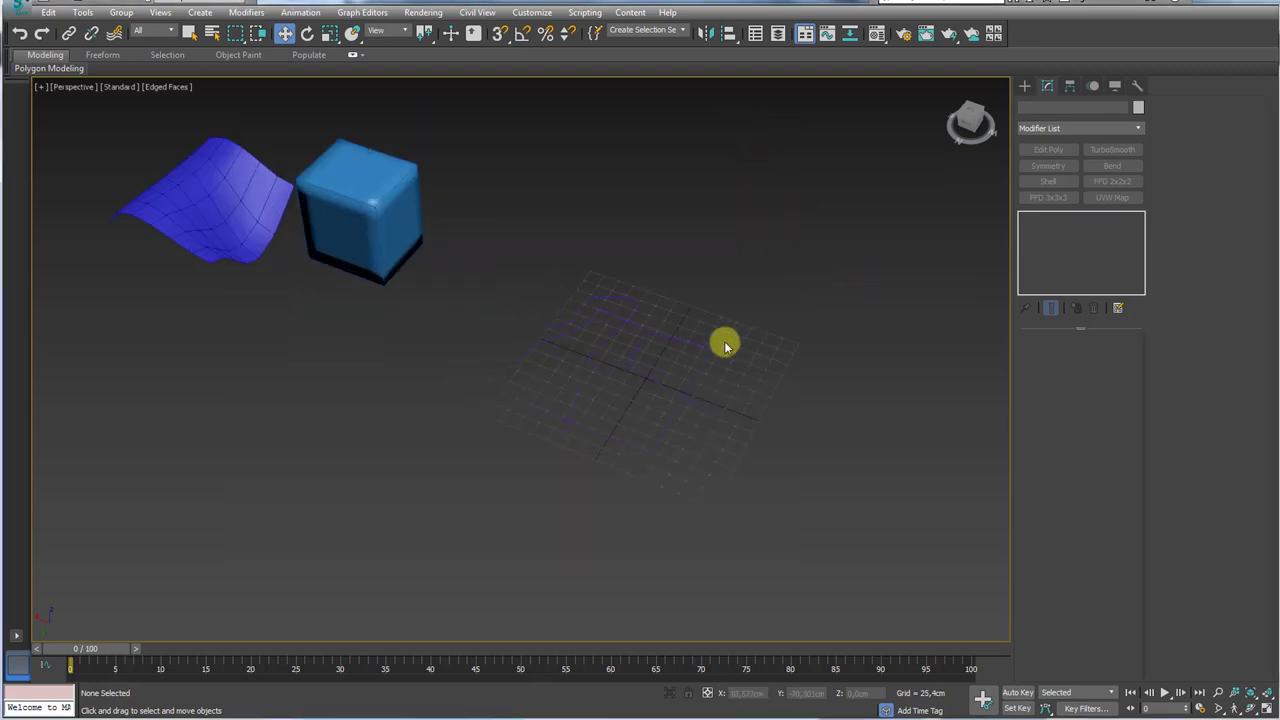
middle_click_drag(724, 345, 817, 189, "alt")
left_click(477, 394)
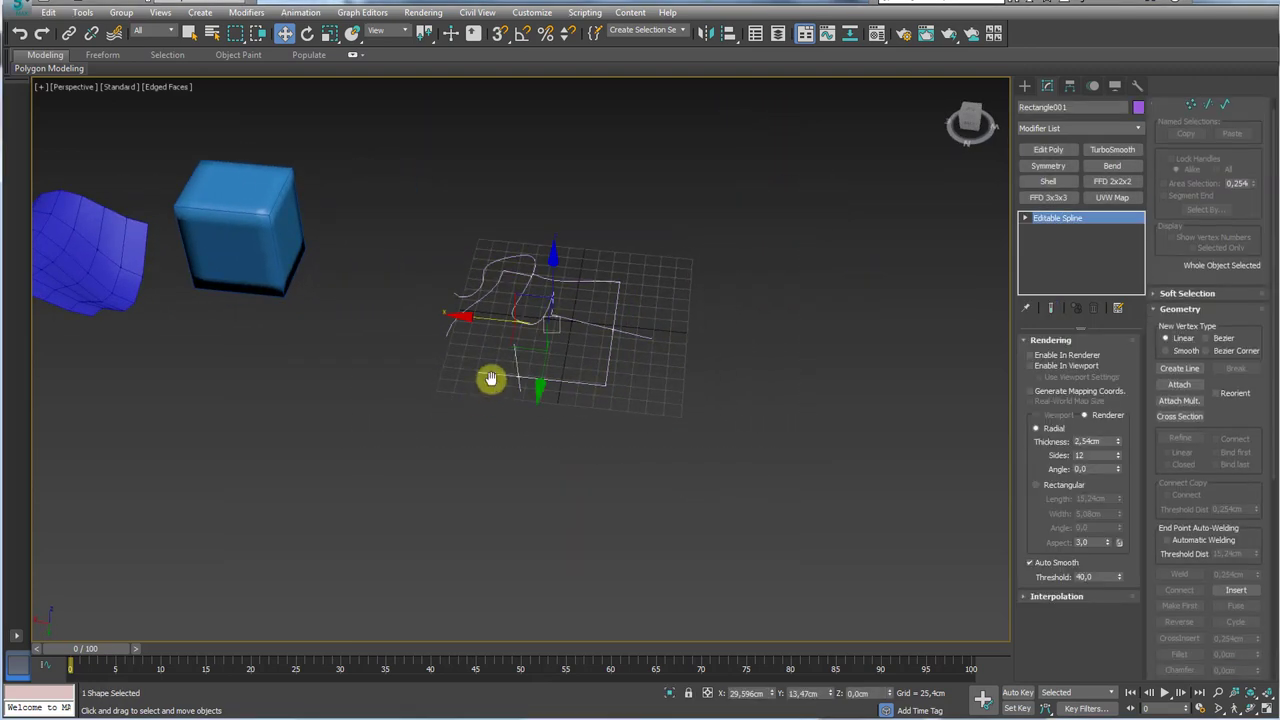
scroll(491, 378, "down", 3)
left_click_drag(531, 349, 223, 329)
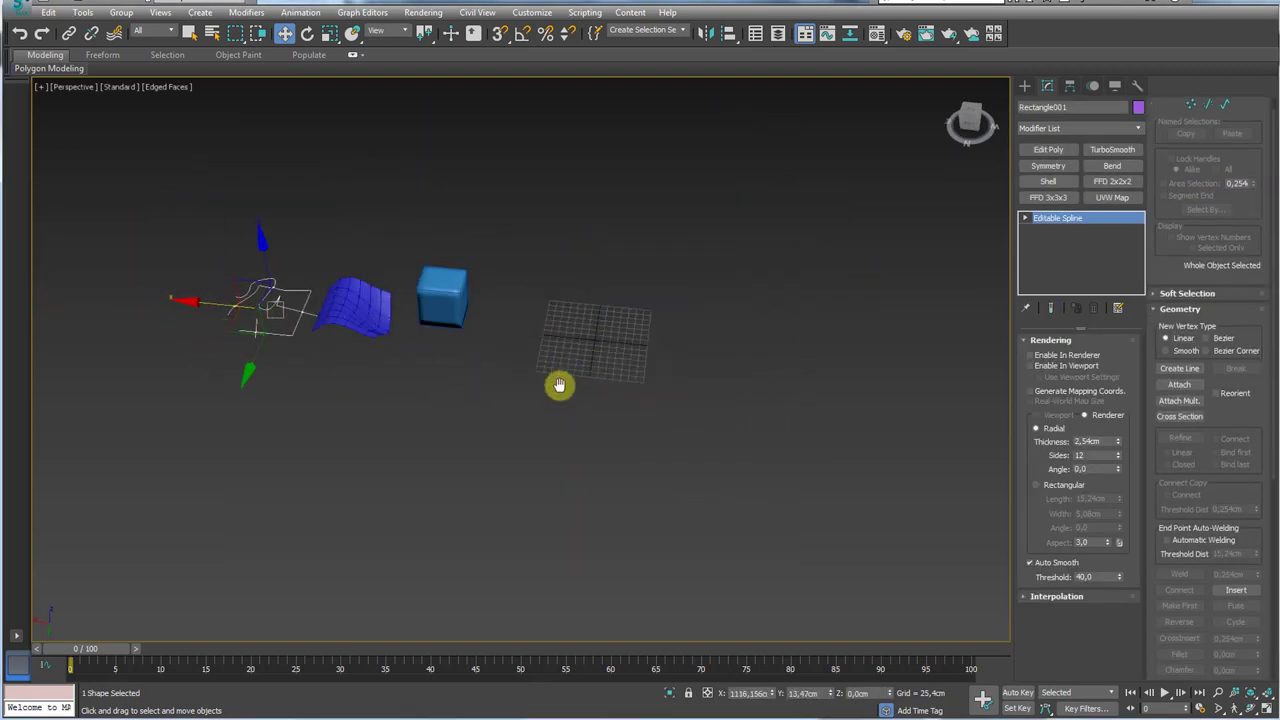
scroll(580, 342, "up", 5)
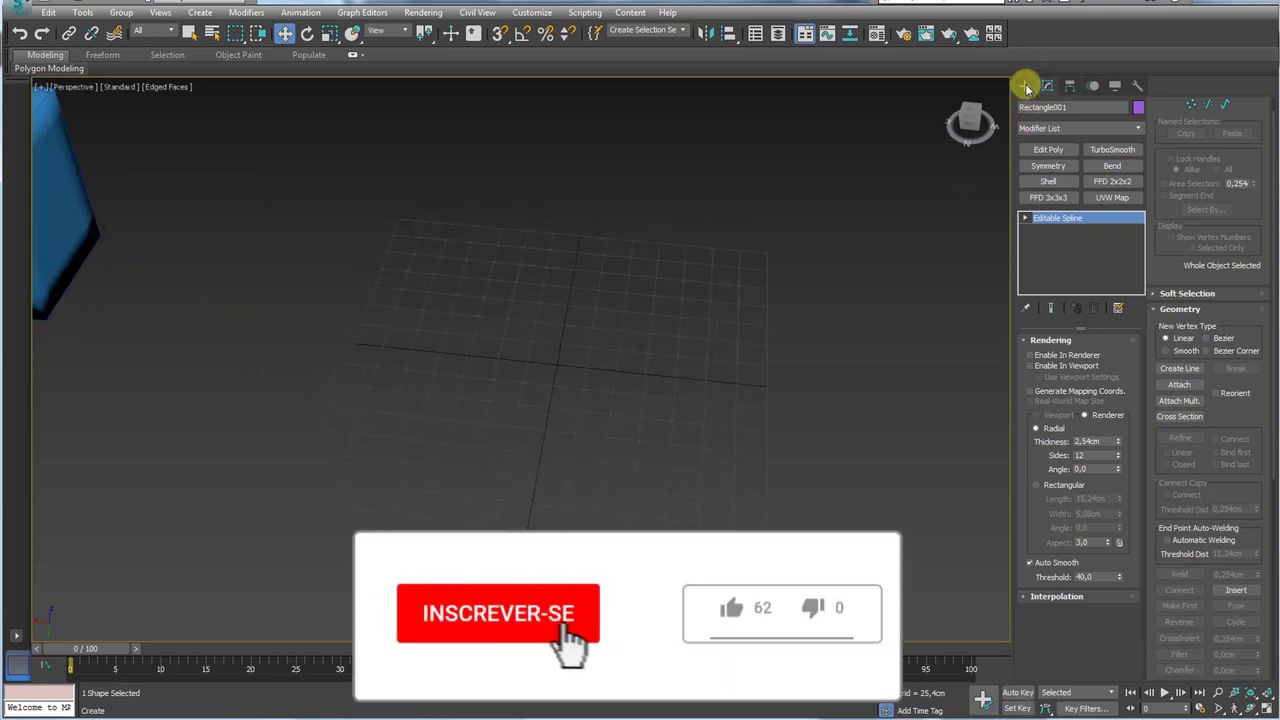
- Draw a circle spline with a radius of about 59 cm at the centre of the grid
left_click(1025, 86)
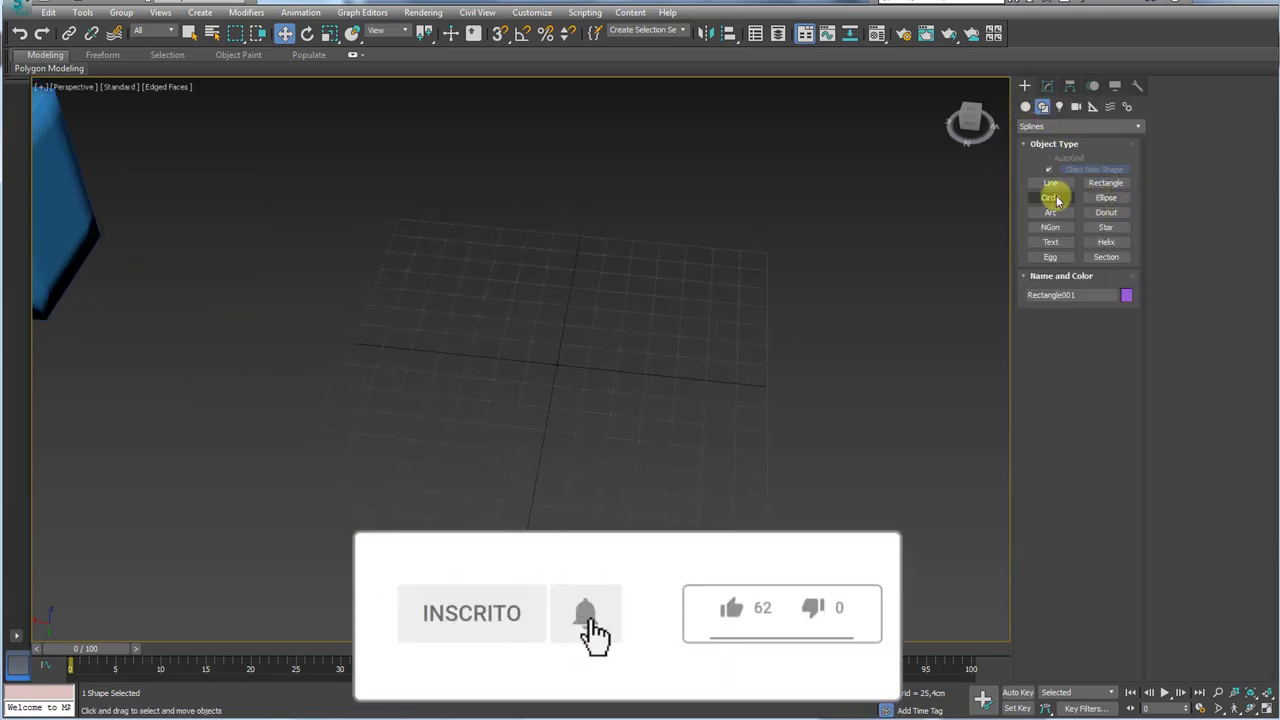
left_click(1050, 197)
left_click_drag(556, 366, 605, 395)
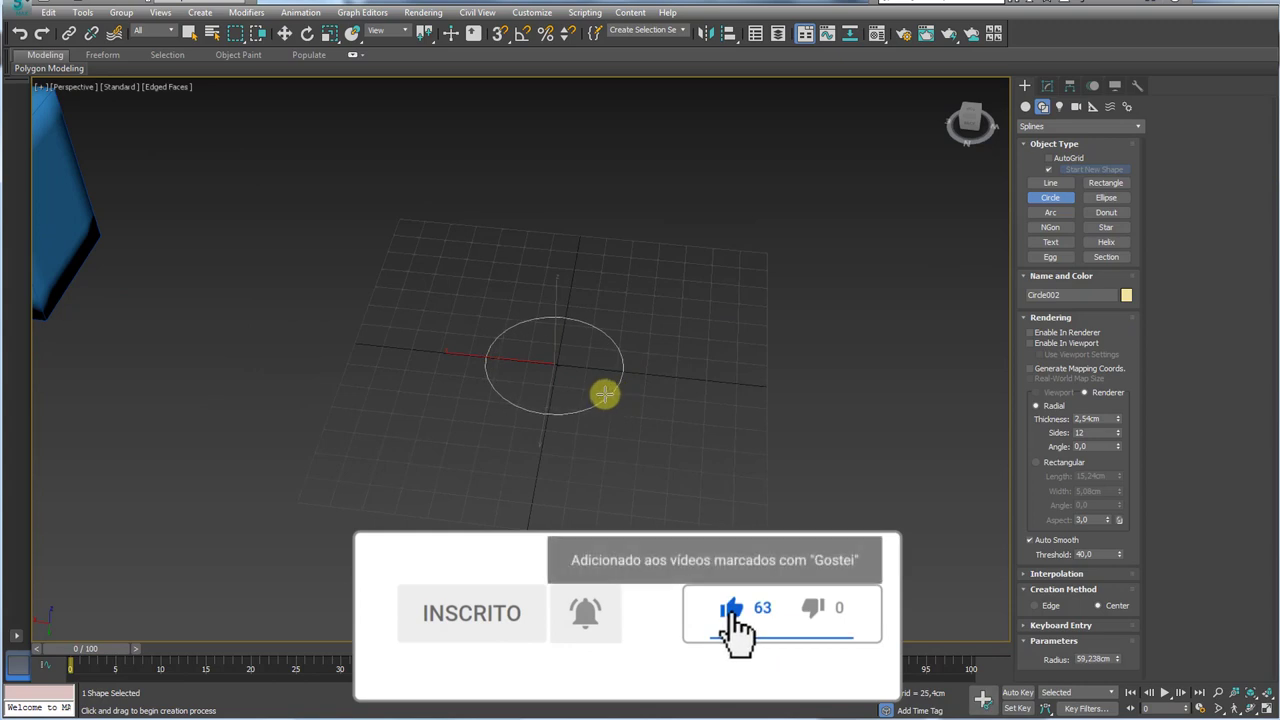
key("w")
middle_click_drag(605, 395, 580, 320, "alt")
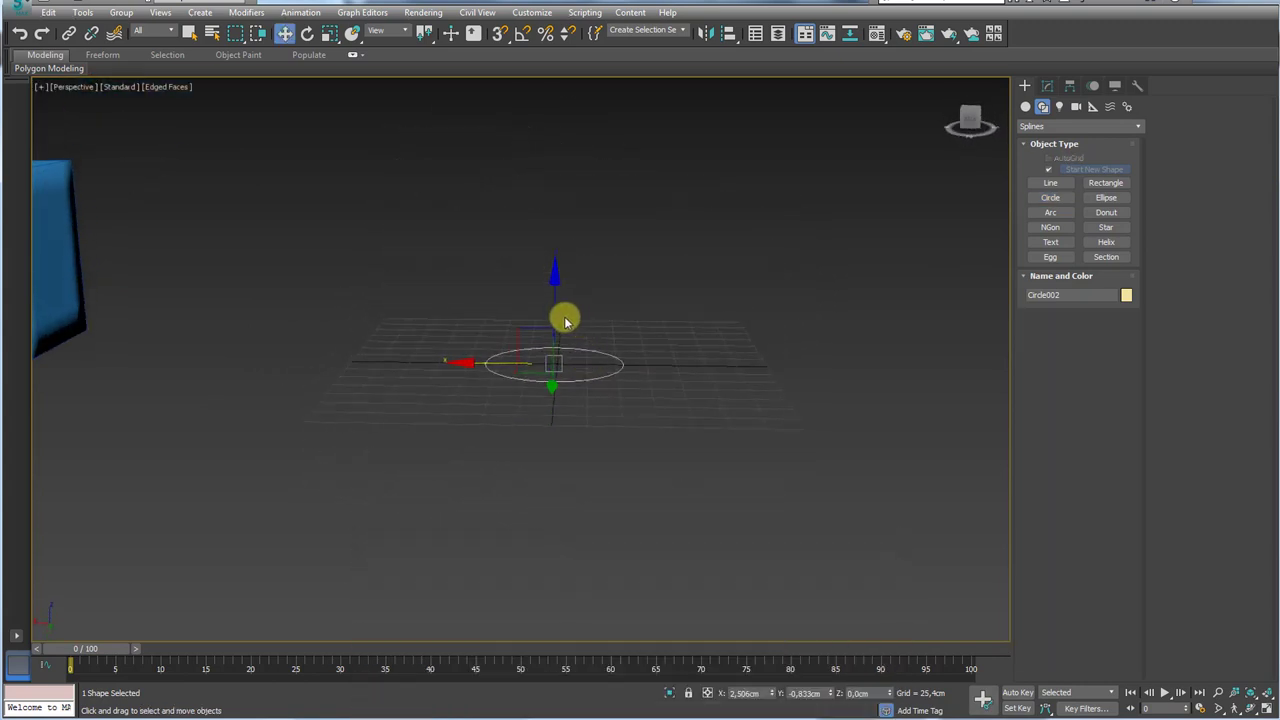
- Convert the circle to an Editable Spline and raise it about 28.6 cm along Z
right_click(574, 346)
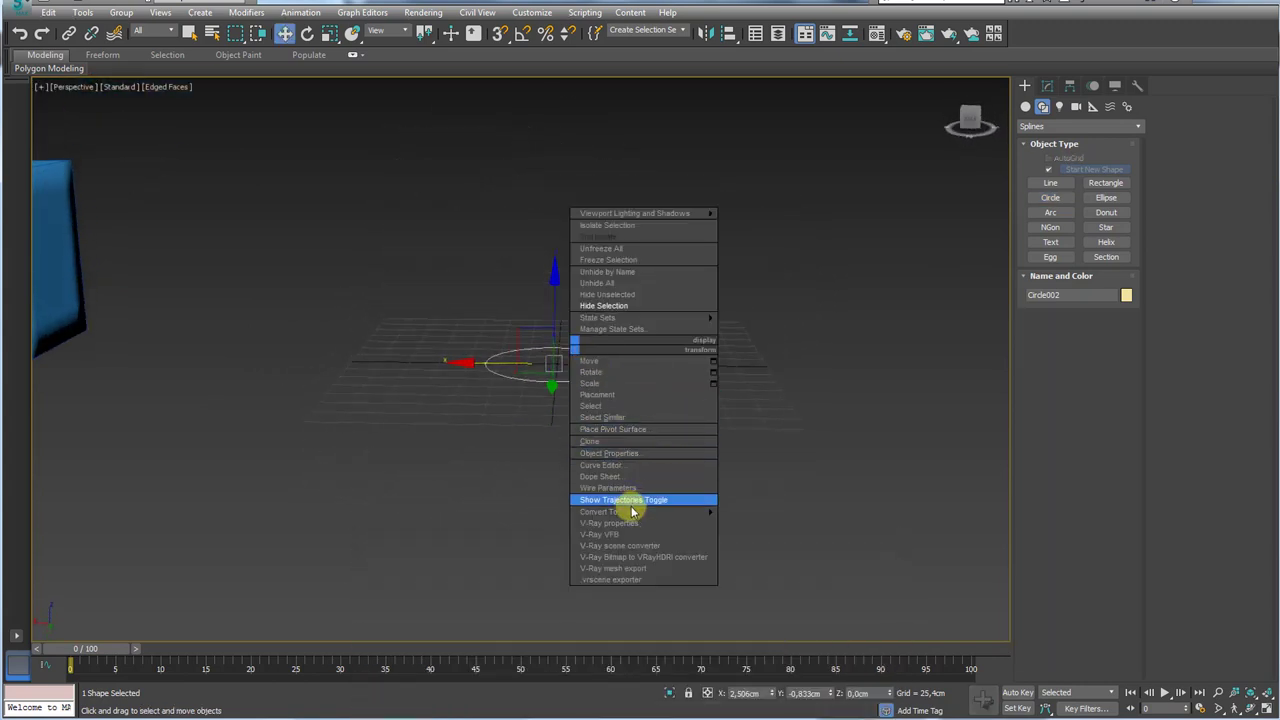
mouse_move(686, 510)
left_click(768, 510)
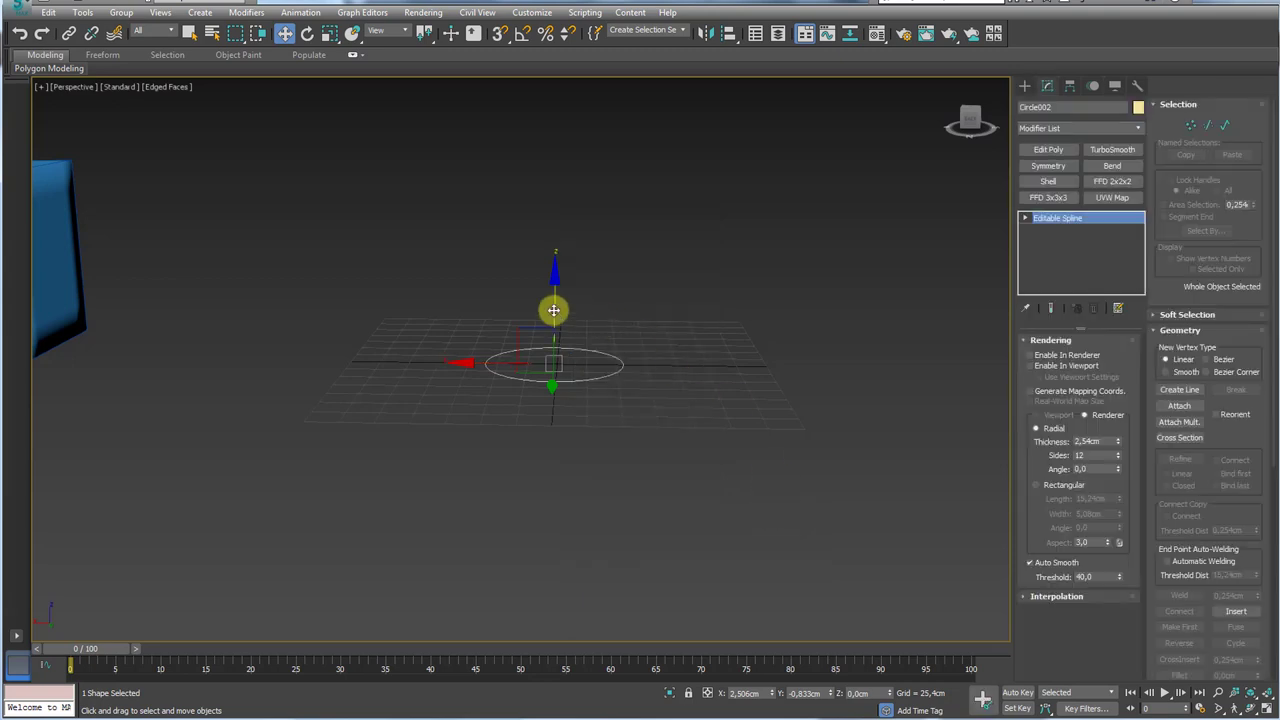
left_click_drag(553, 310, 449, 379)
- Try the rotate and scale tools on one vertex of the circle and return to the whole-object level
left_click(1188, 127)
middle_click_drag(617, 329, 684, 372, "alt")
left_click_drag(587, 312, 586, 311)
key("e")
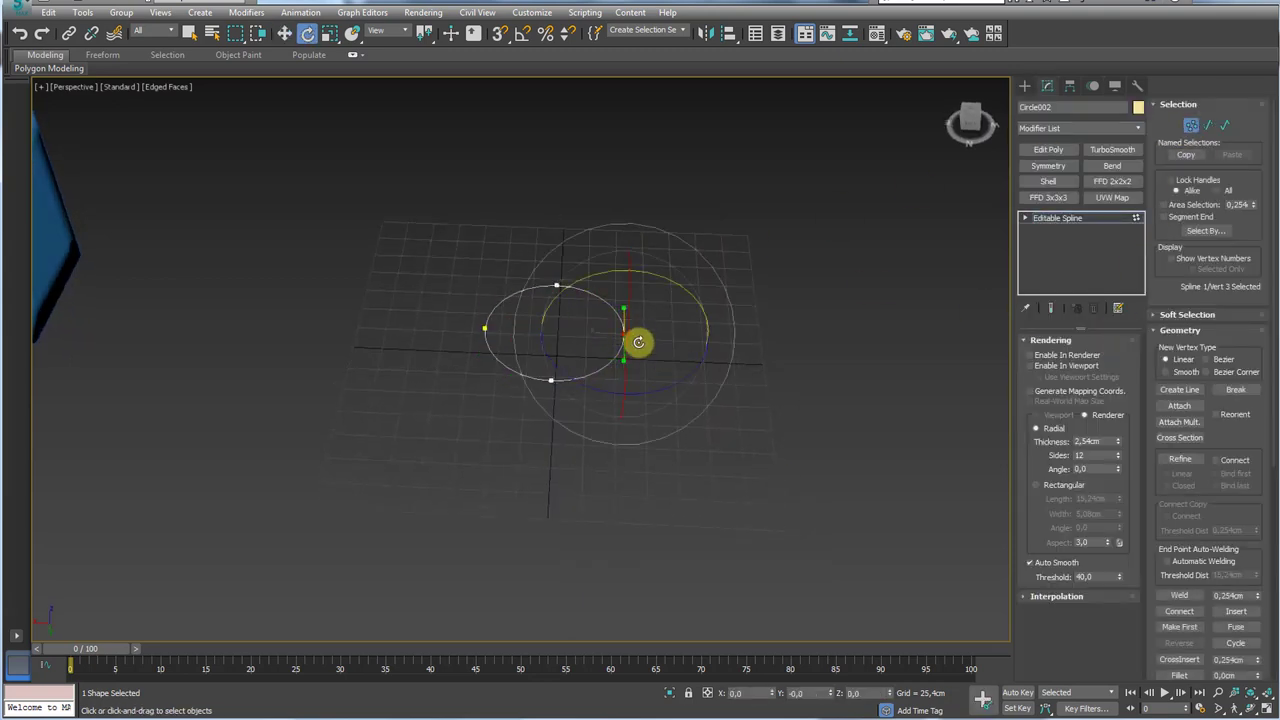
key("r")
left_click_drag(640, 347, 536, 323)
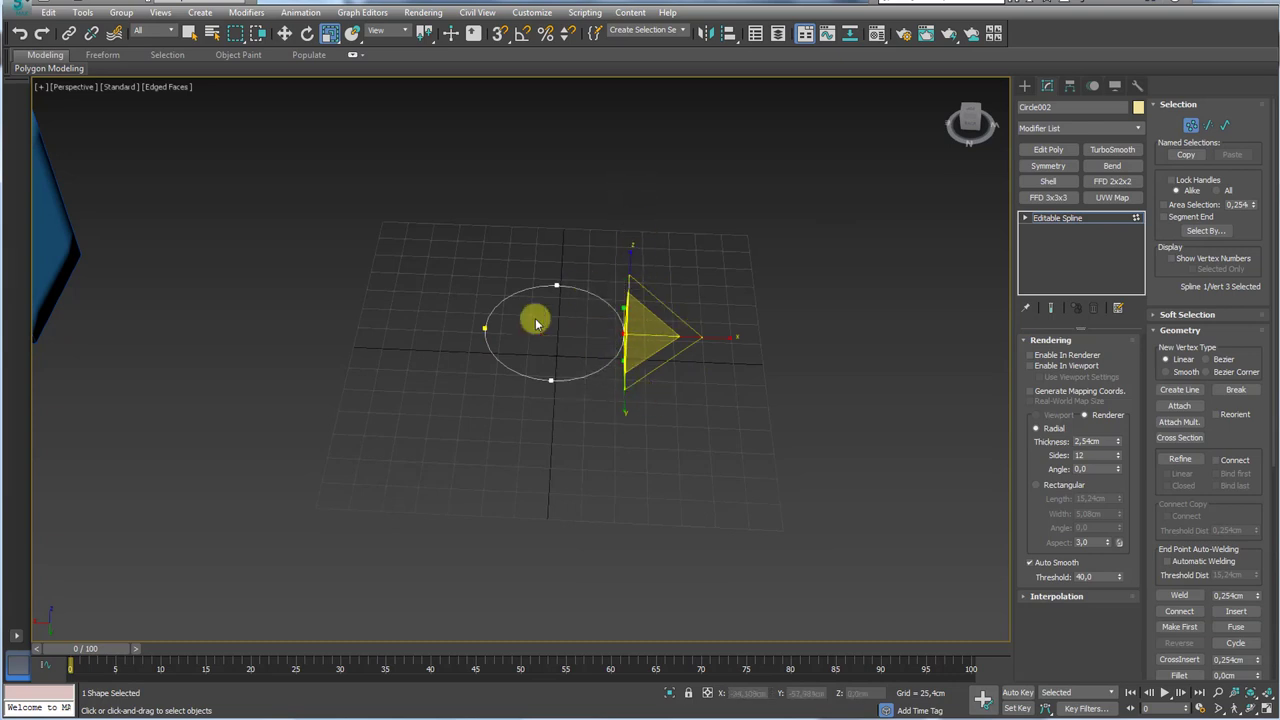
middle_click_drag(621, 321, 738, 319, "alt")
left_click(1057, 219)
- Select the entire circle at the Spline sub-object level and return to the whole-object level
left_click(1177, 180)
left_click(1226, 128)
left_click_drag(786, 251, 590, 374)
middle_click_drag(590, 386, 614, 435)
scroll(590, 364, "up", 4)
key("w")
middle_click_drag(590, 363, 580, 337, "alt")
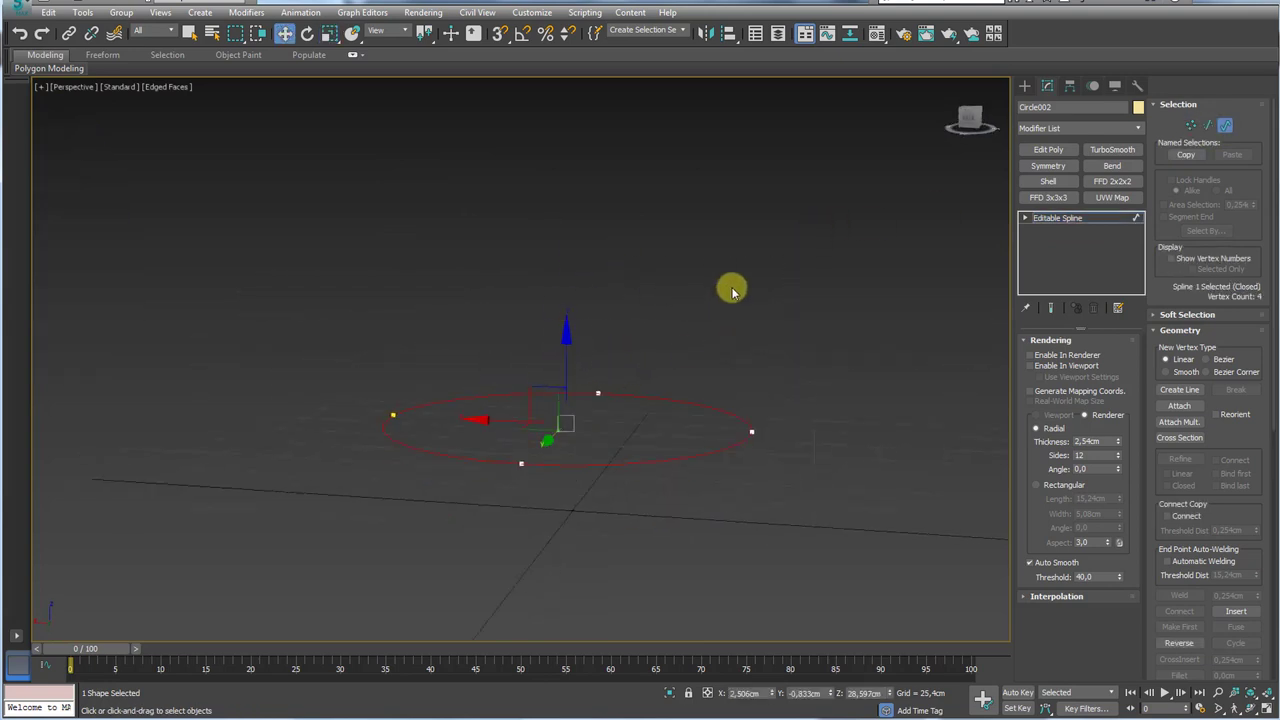
left_click(1042, 219)
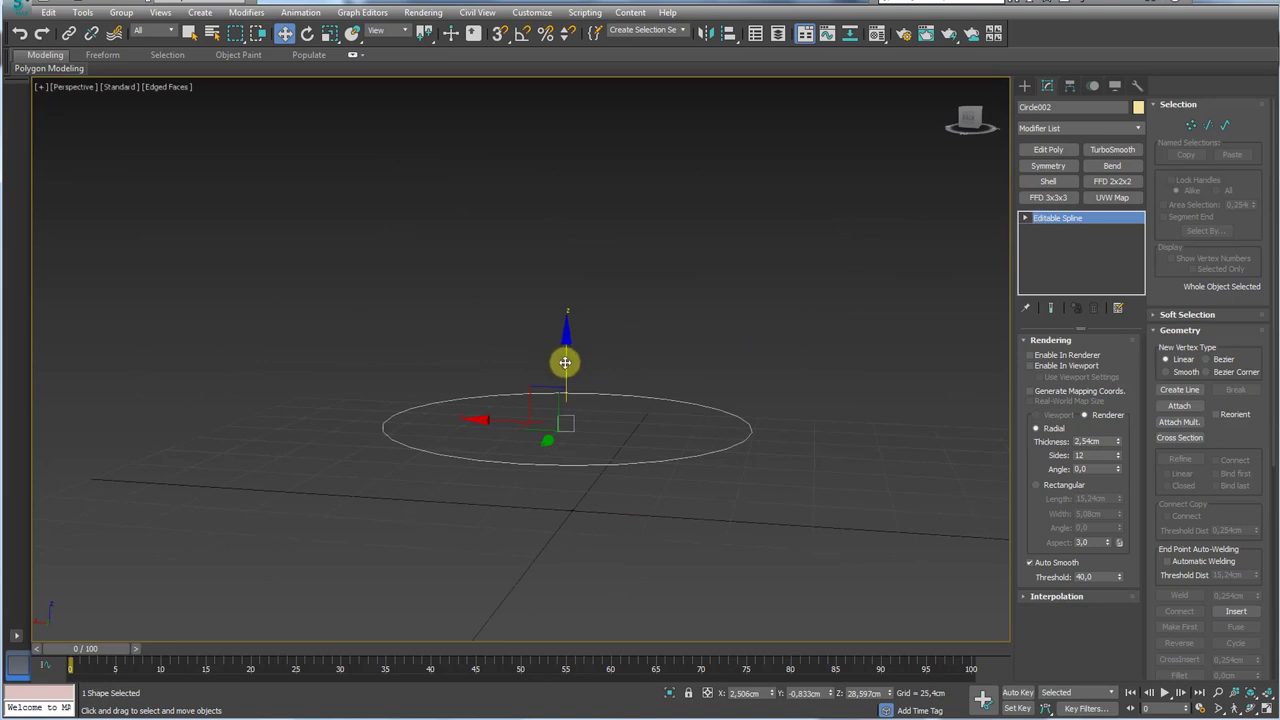
- Clone the circle upward as three copies spaced about 40 cm apart
left_click_drag(565, 362, 566, 236, "shift")
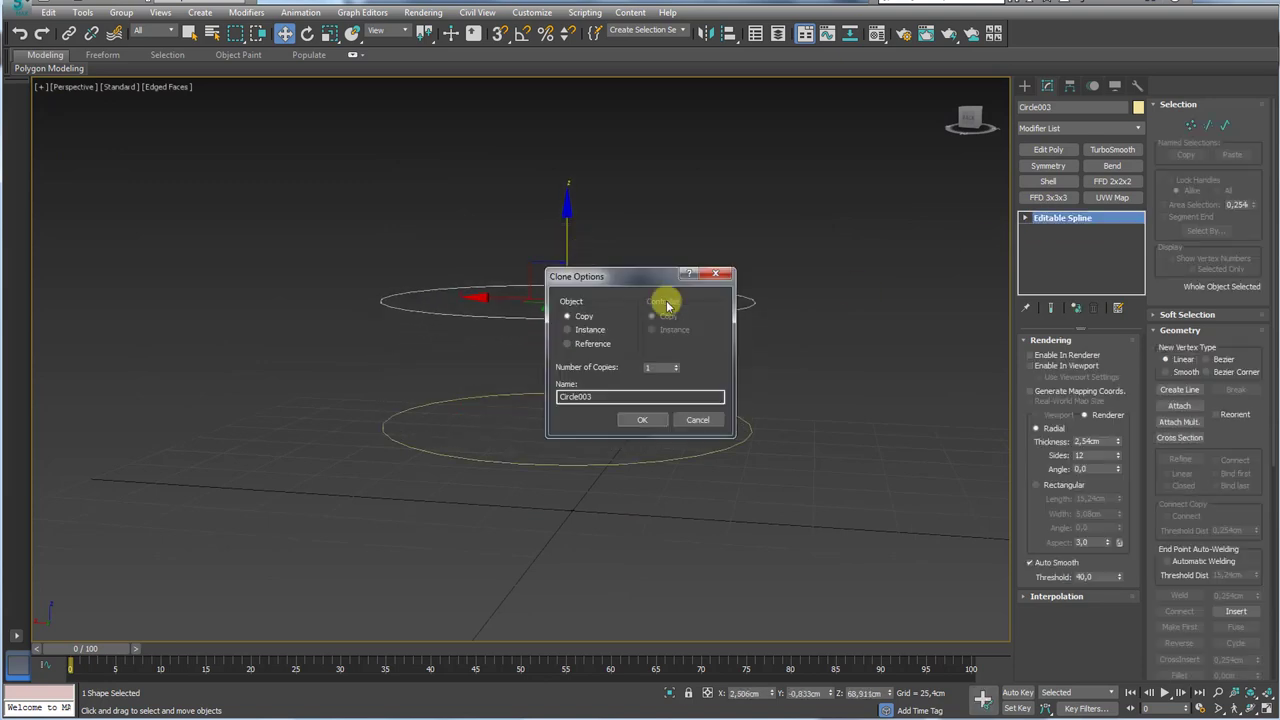
left_click(644, 420)
left_click_drag(700, 293, 698, 291)
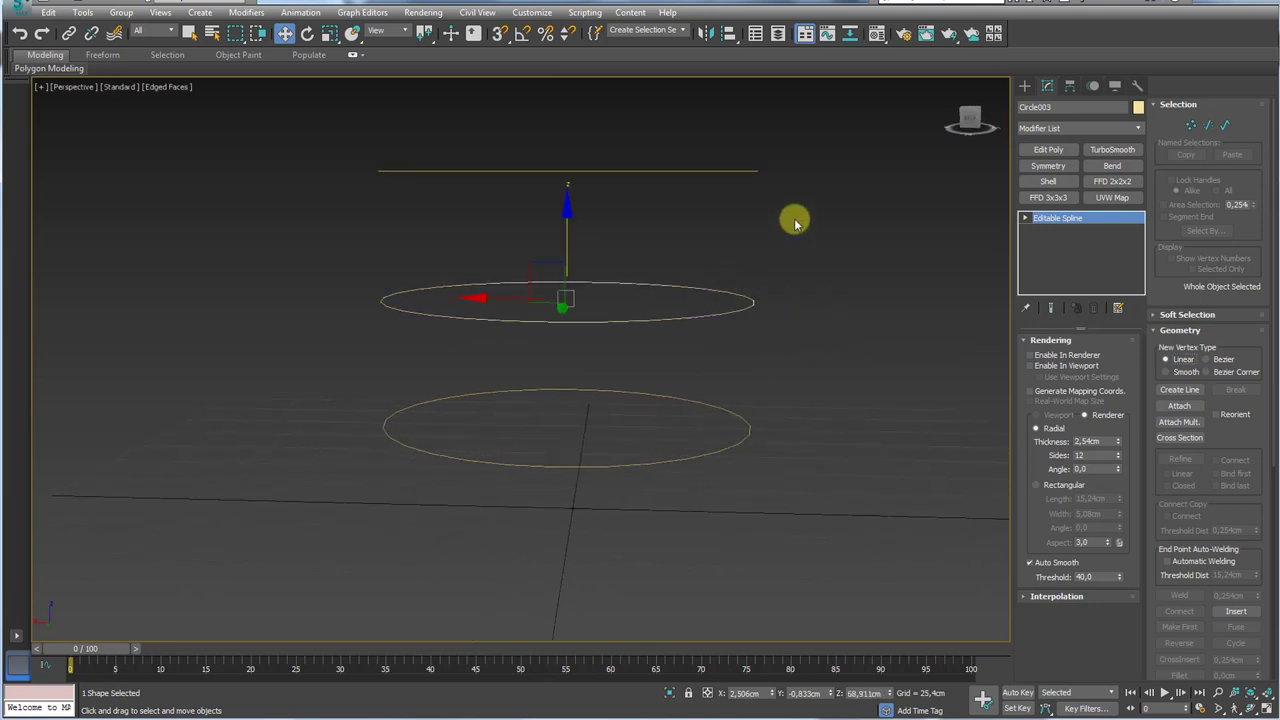
middle_click_drag(785, 220, 762, 262, "alt")
- Select the first and third circles from the bottom and scale them down together, narrower than the circle between them
left_click_drag(817, 234, 697, 158)
left_click_drag(834, 381, 790, 405)
left_click(680, 372, "ctrl")
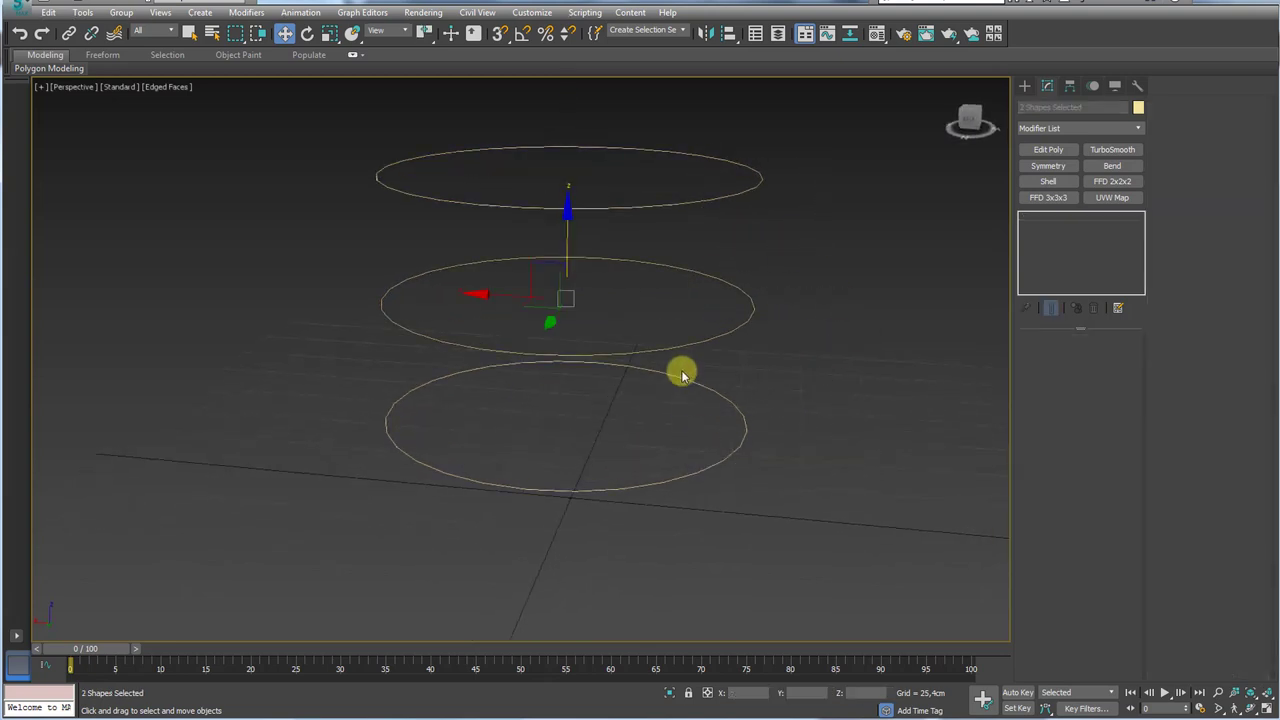
key("r")
mouse_move(577, 287)
left_mouse_down()
mouse_move(569, 297)
mouse_move(585, 290)
left_mouse_up()
middle_click_drag(585, 290, 611, 341)
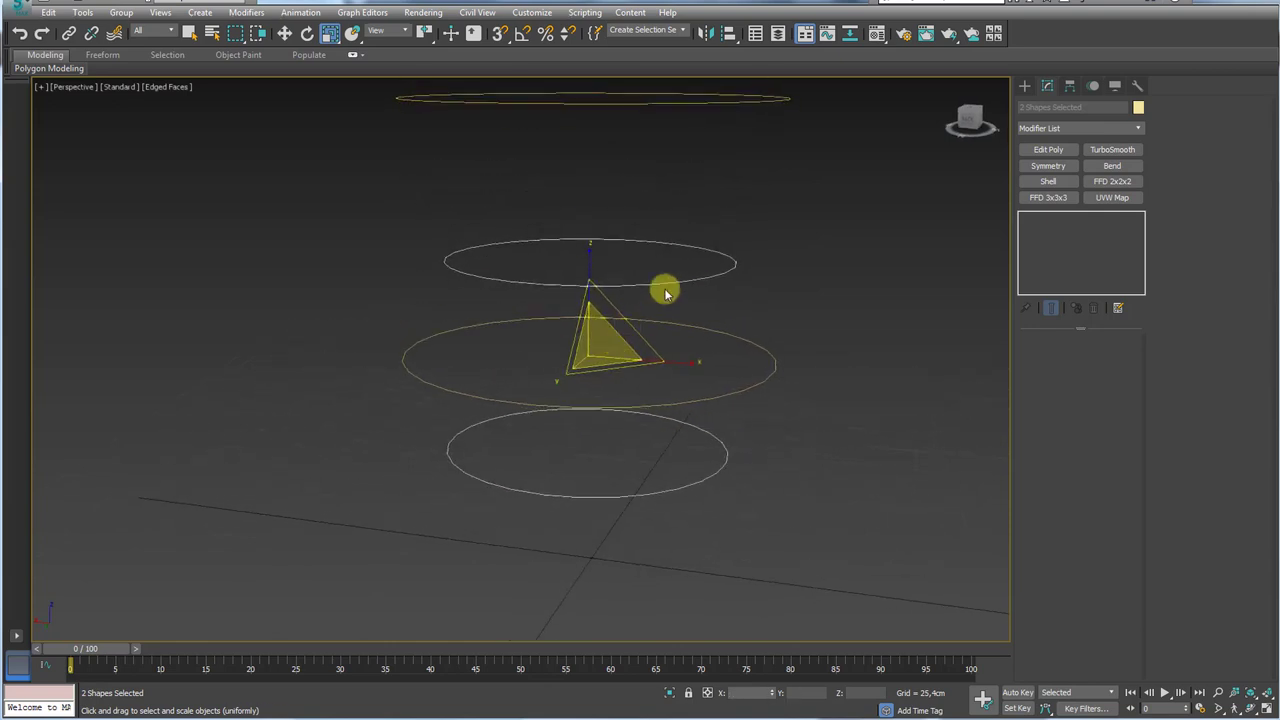
- Delete the topmost full-size circle of the stack
scroll(664, 288, "down", 3)
left_click(704, 178)
key("Delete")
- Clone the uppermost circle a short distance upward and scale the copy down to roughly half its width
mouse_move(699, 226)
left_mouse_down()
mouse_move(676, 279)
mouse_move(609, 251)
mouse_move(613, 205)
left_mouse_up()
key("w")
scroll(621, 233, "up", 4)
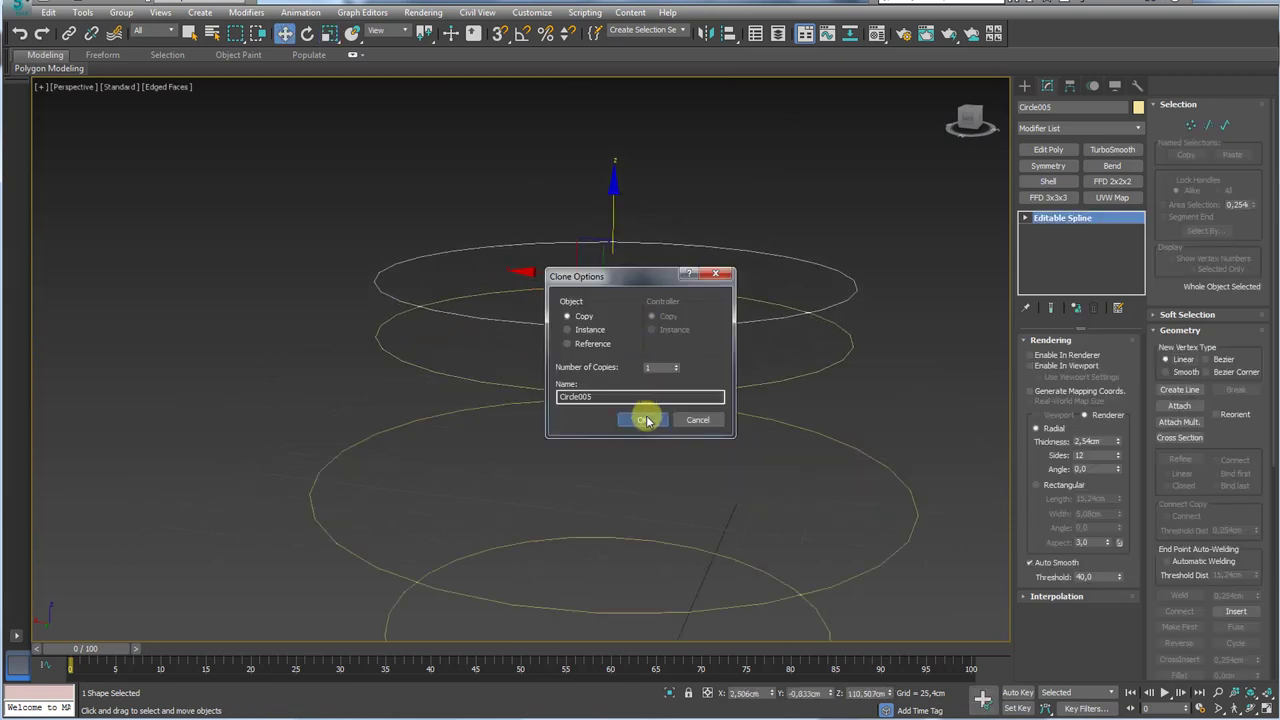
left_click(646, 420)
key("r")
left_click_drag(613, 255, 662, 386)
scroll(686, 271, "down", 3)
- Copy the small top circle down below the bottom circle, at a Z height of about 21.7 cm
key("w")
left_click_drag(643, 206, 647, 342)
left_click(655, 416)
mouse_move(657, 417)
middle_mouse_down("alt")
mouse_move(663, 383)
mouse_move(640, 365)
middle_mouse_up("alt")
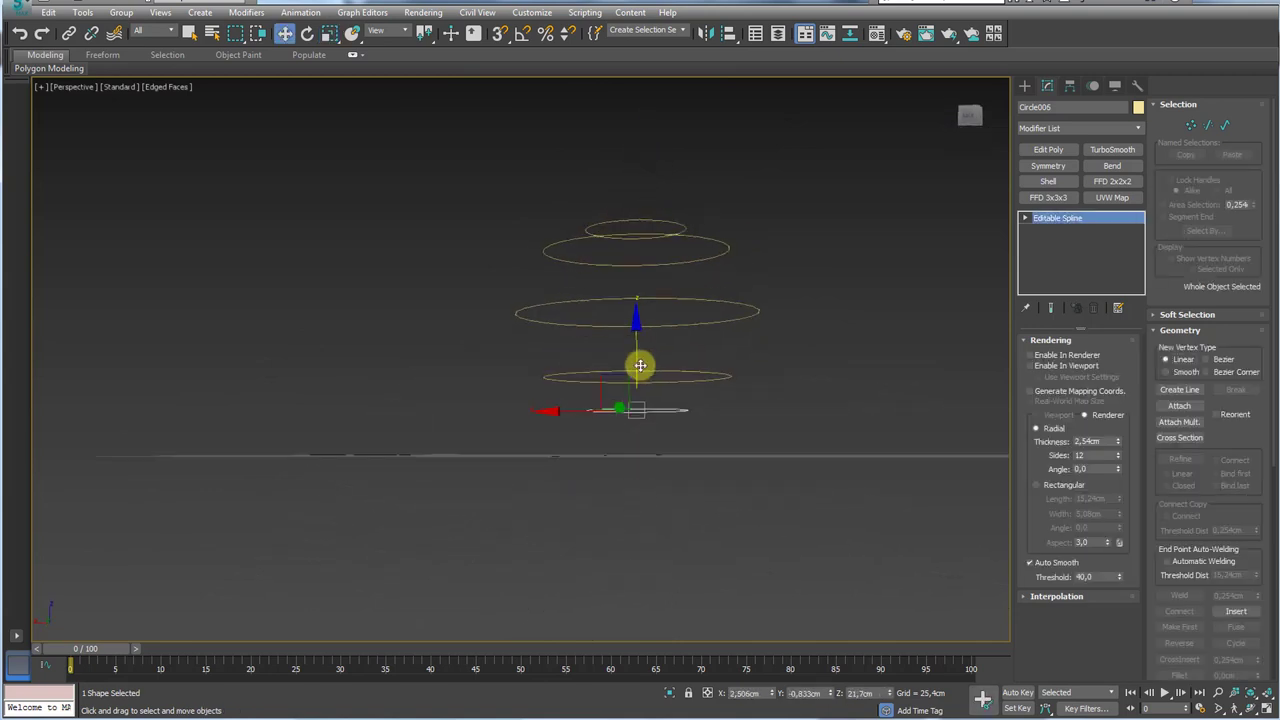
scroll(640, 365, "up", 3)
- Clone the lowest circle slightly upward to about 23.8 cm in Z and scale the copy down to a tiny ring
left_click_drag(632, 410, 634, 400, "shift")
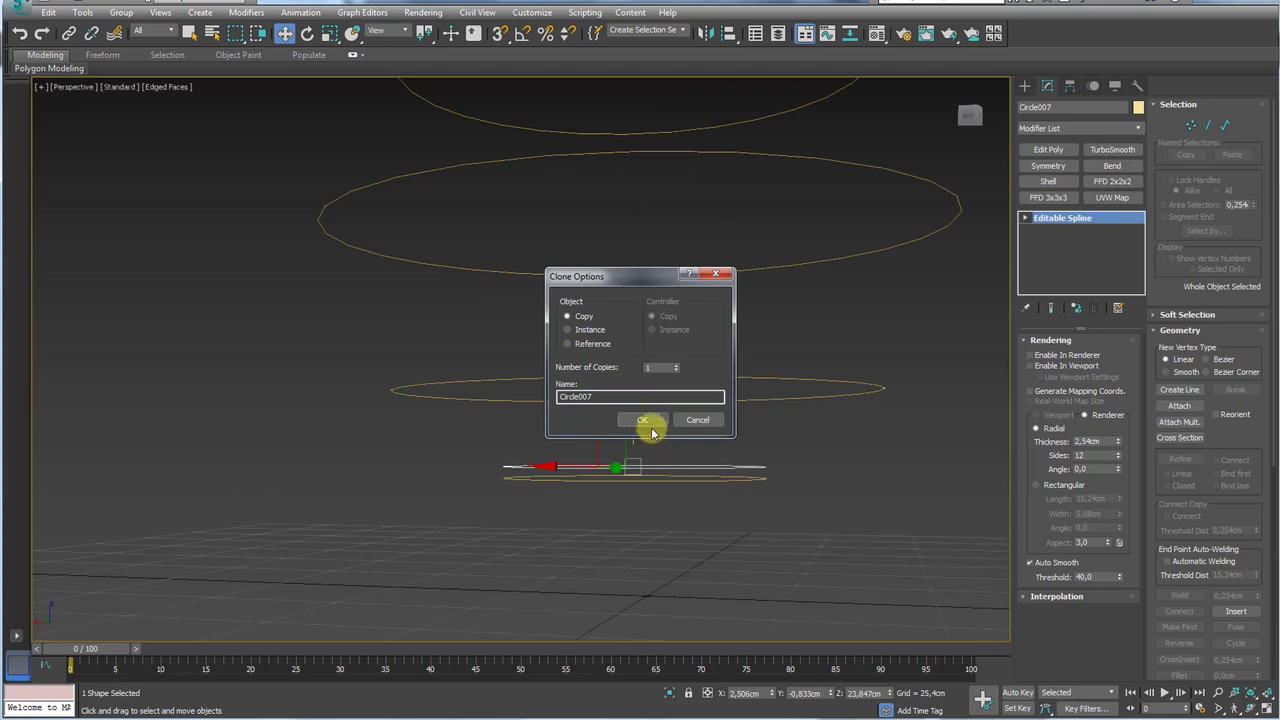
left_click(651, 420)
key("e")
key("r")
mouse_move(638, 456)
left_mouse_down()
mouse_move(654, 514)
mouse_move(652, 708)
left_mouse_up()
scroll(643, 331, "down", 5)
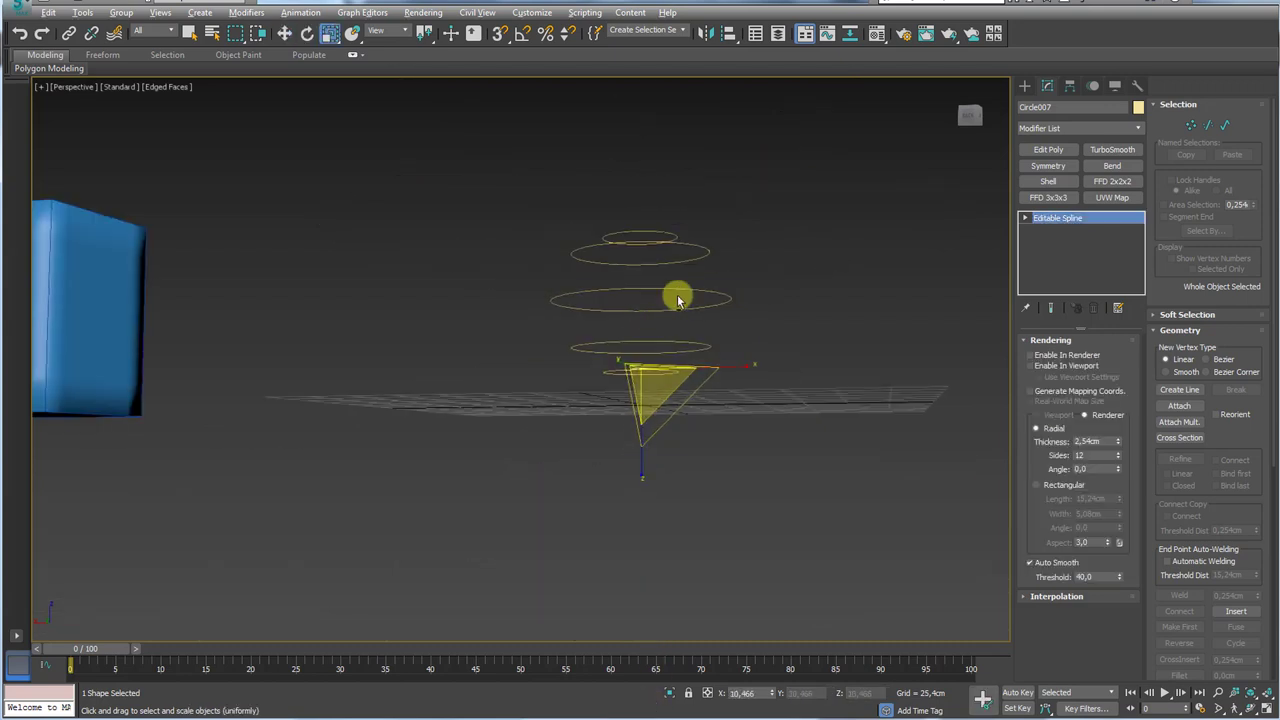
- Copy the tiny ring up to just below the top circle, at a Z height of about 104.7 cm
mouse_move(677, 300)
middle_mouse_down("alt")
mouse_move(670, 340)
mouse_move(682, 294)
middle_mouse_up("alt")
key("w")
mouse_move(642, 304)
left_mouse_down("shift")
mouse_move(640, 223)
mouse_move(656, 183)
left_mouse_up("shift")
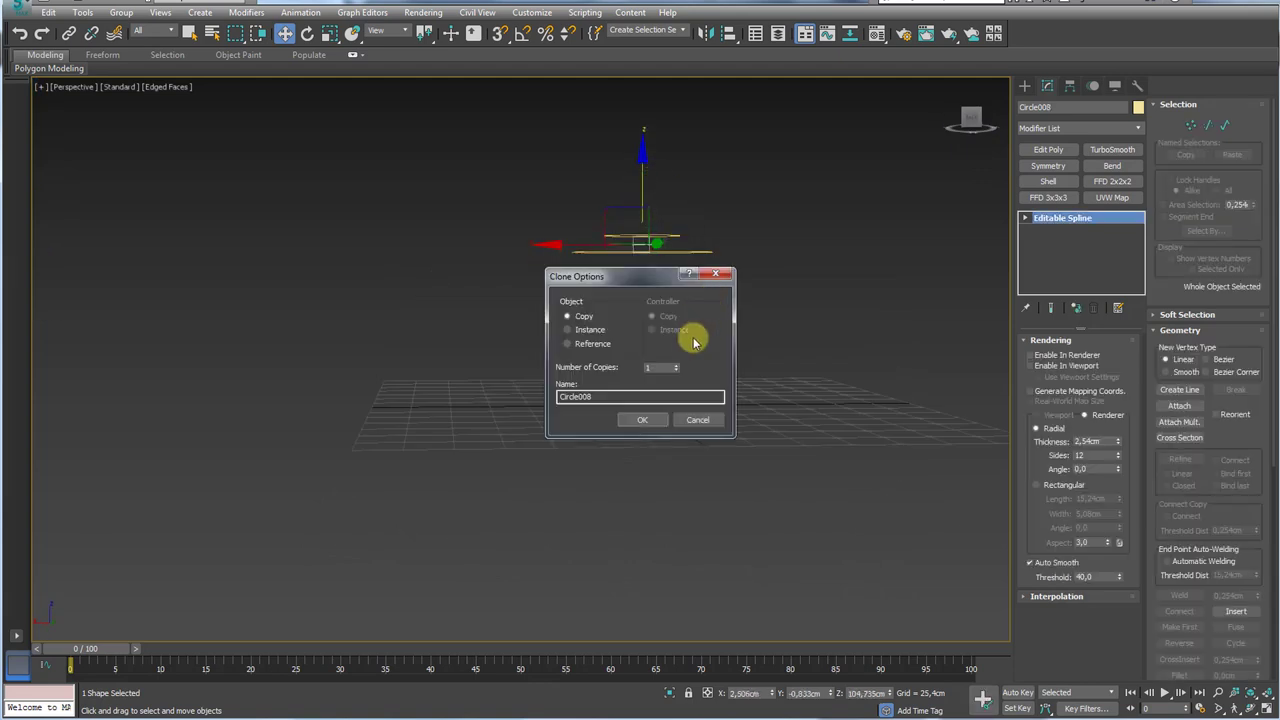
left_click(645, 425)
mouse_move(700, 300)
middle_mouse_down("alt")
mouse_move(686, 289)
mouse_move(723, 323)
mouse_move(708, 392)
mouse_move(728, 408)
mouse_move(683, 420)
mouse_move(660, 451)
middle_mouse_up("alt")
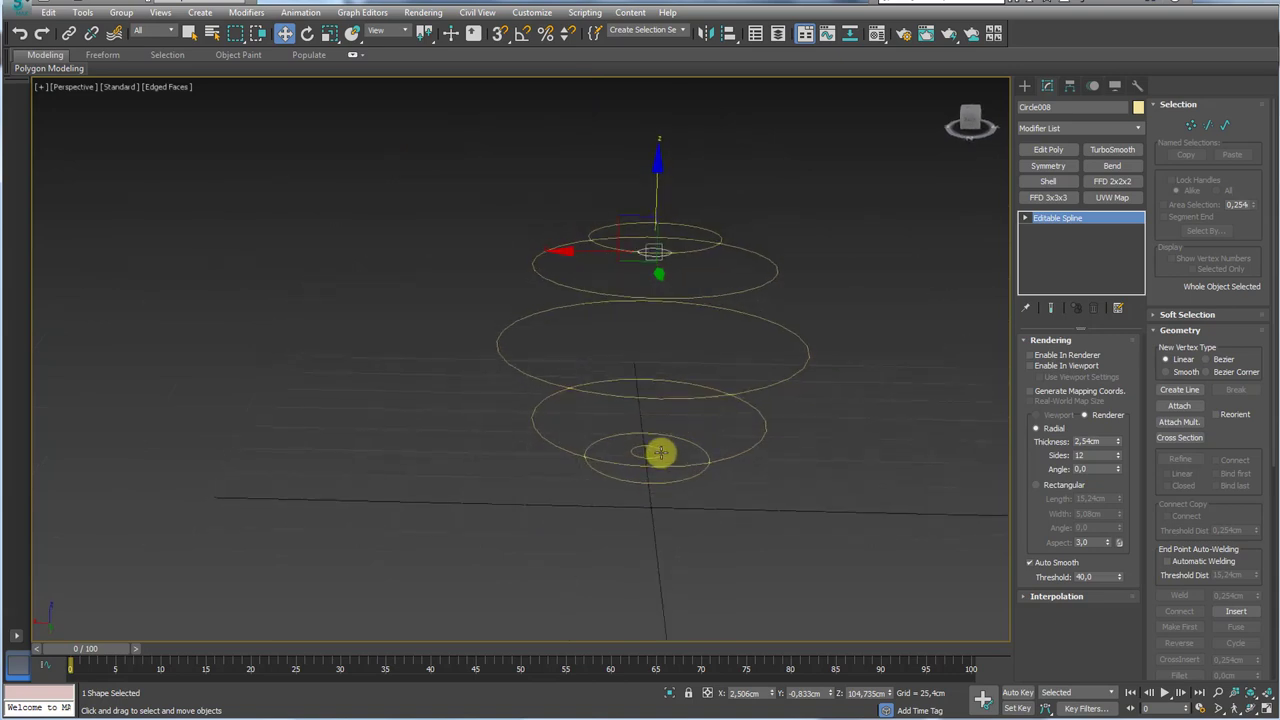
- Convert the tiny bottom ring to an Editable Spline and attach all the other circles to it
left_click(689, 444)
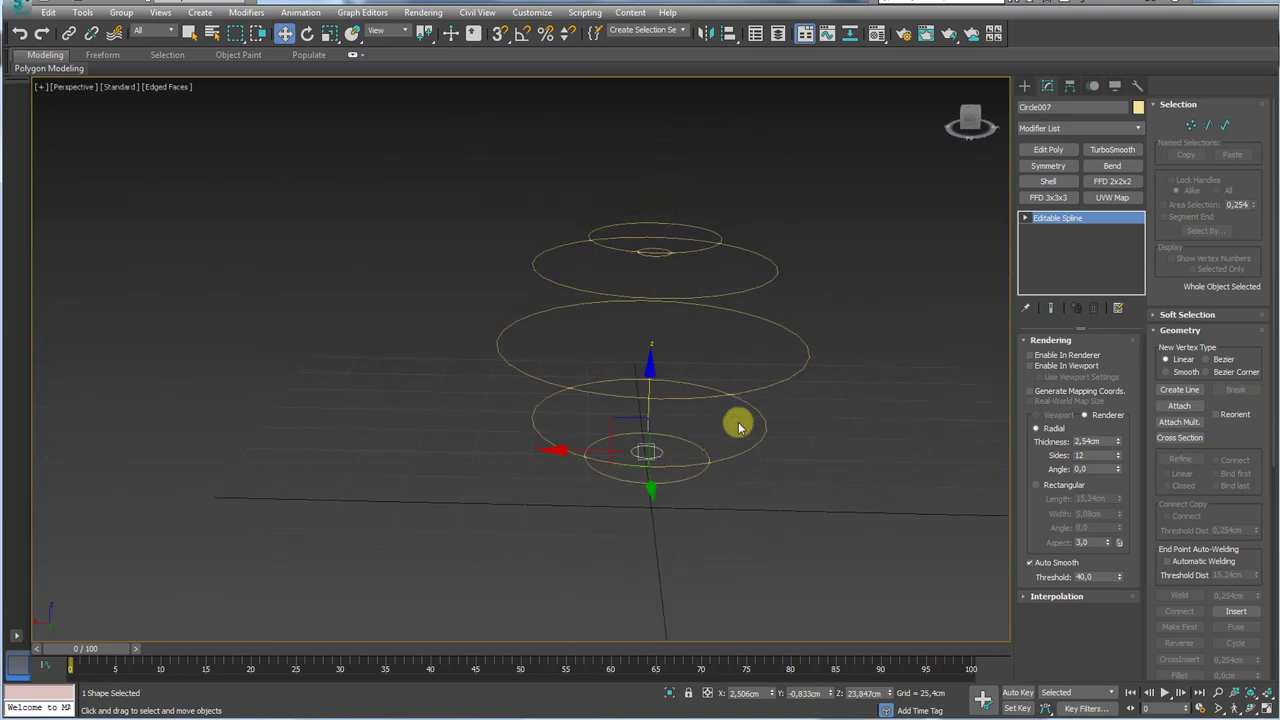
right_click(660, 453)
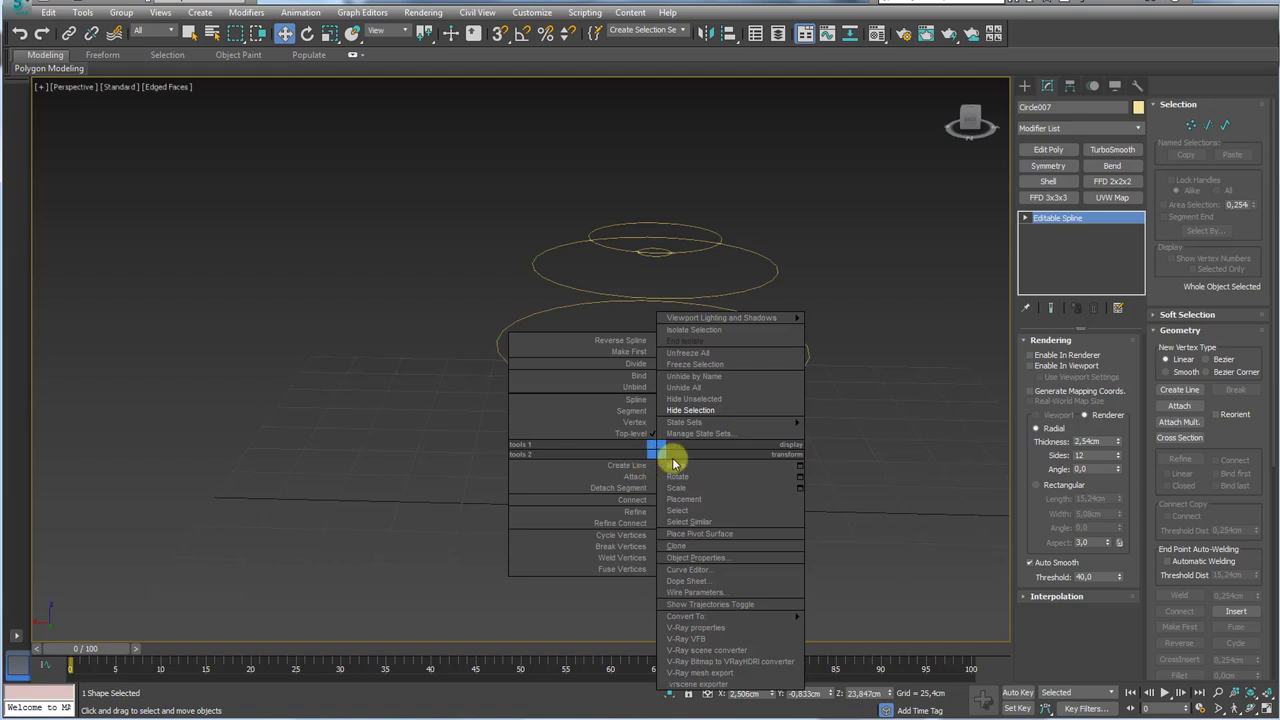
mouse_move(729, 616)
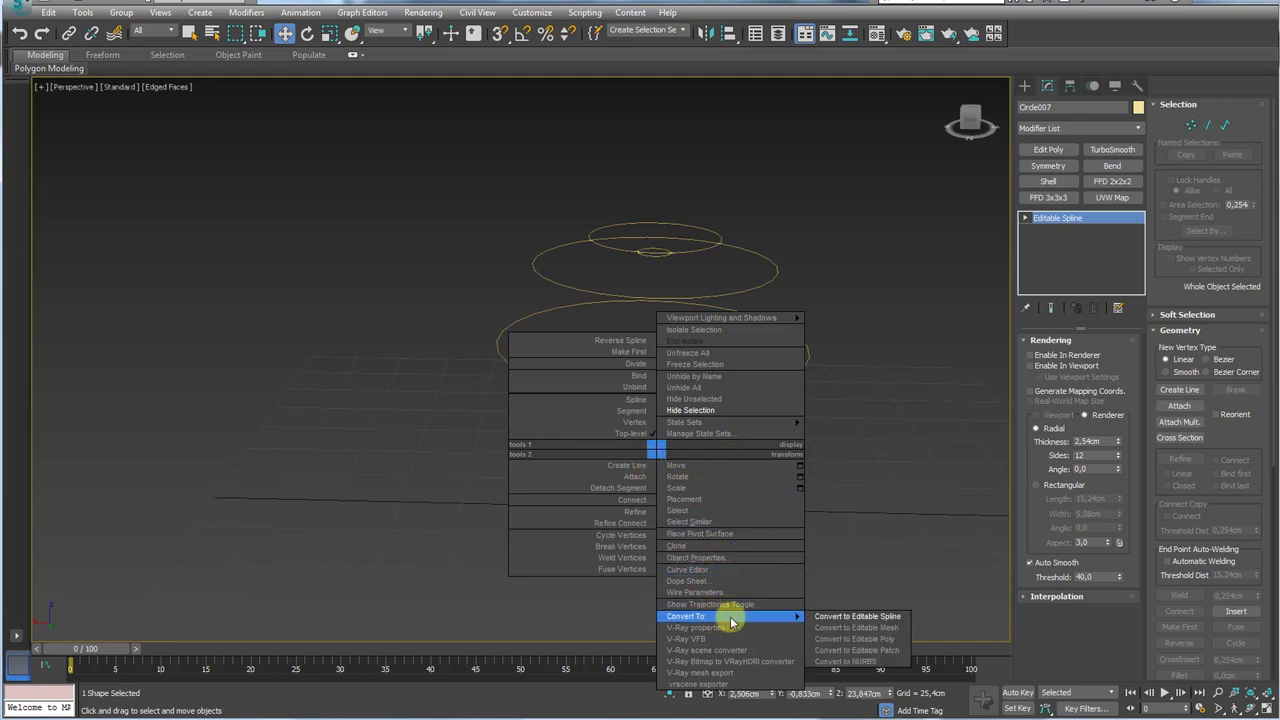
left_click(856, 617)
left_click(1187, 423)
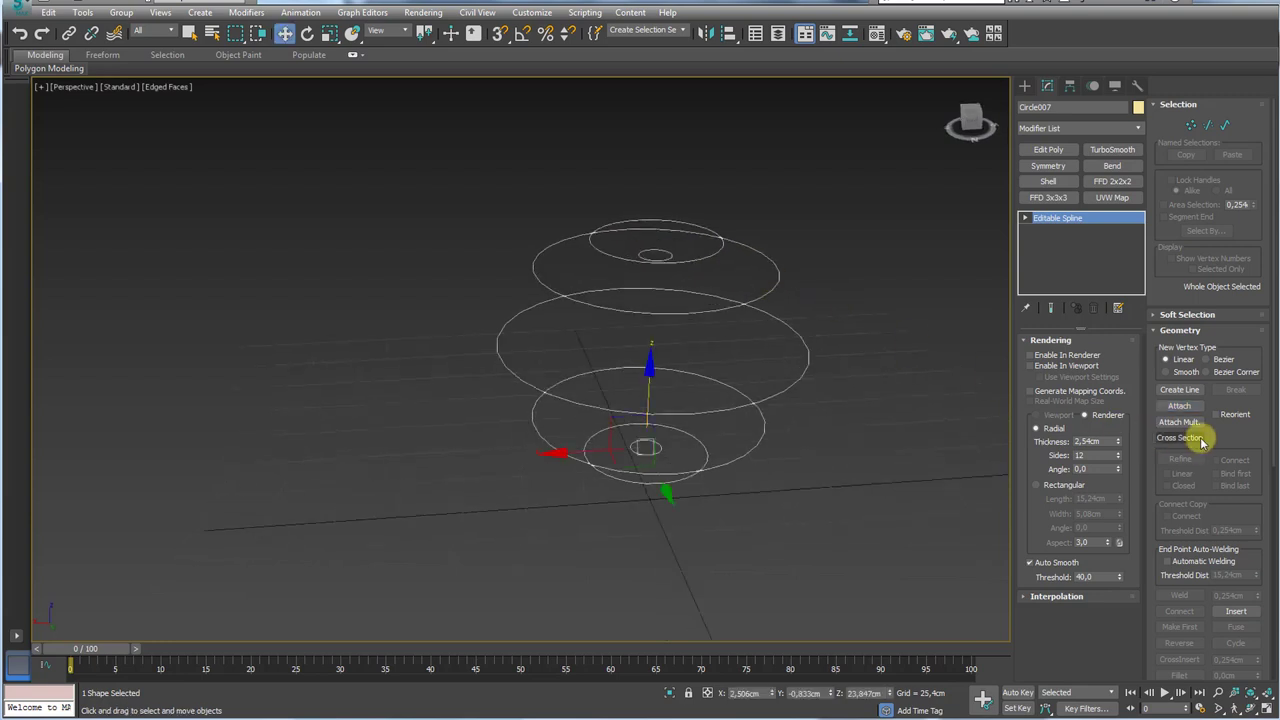
- Start Cross Section on the attached circles, beginning at the tiny bottom ring
left_click(1185, 438)
middle_click_drag(781, 496, 761, 415)
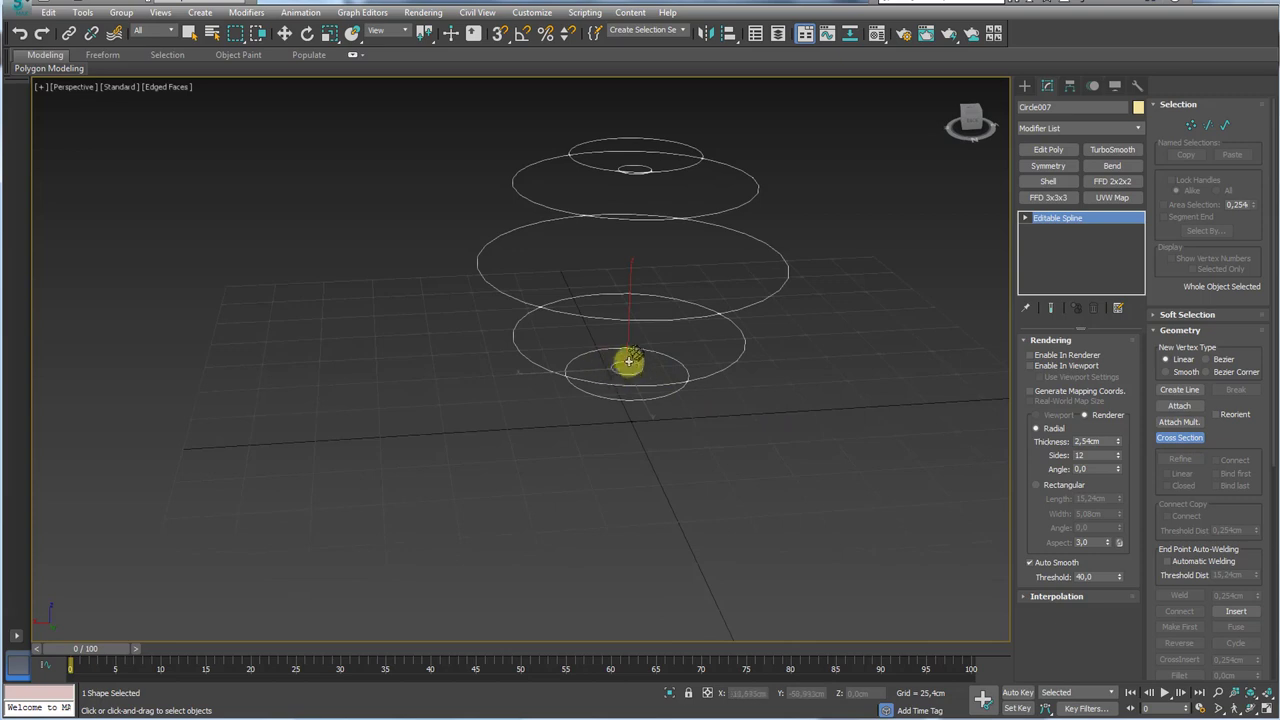
- Connect the circles in order with Cross Section, from the small inner circle at the bottom to the small one at the top
left_click(643, 369)
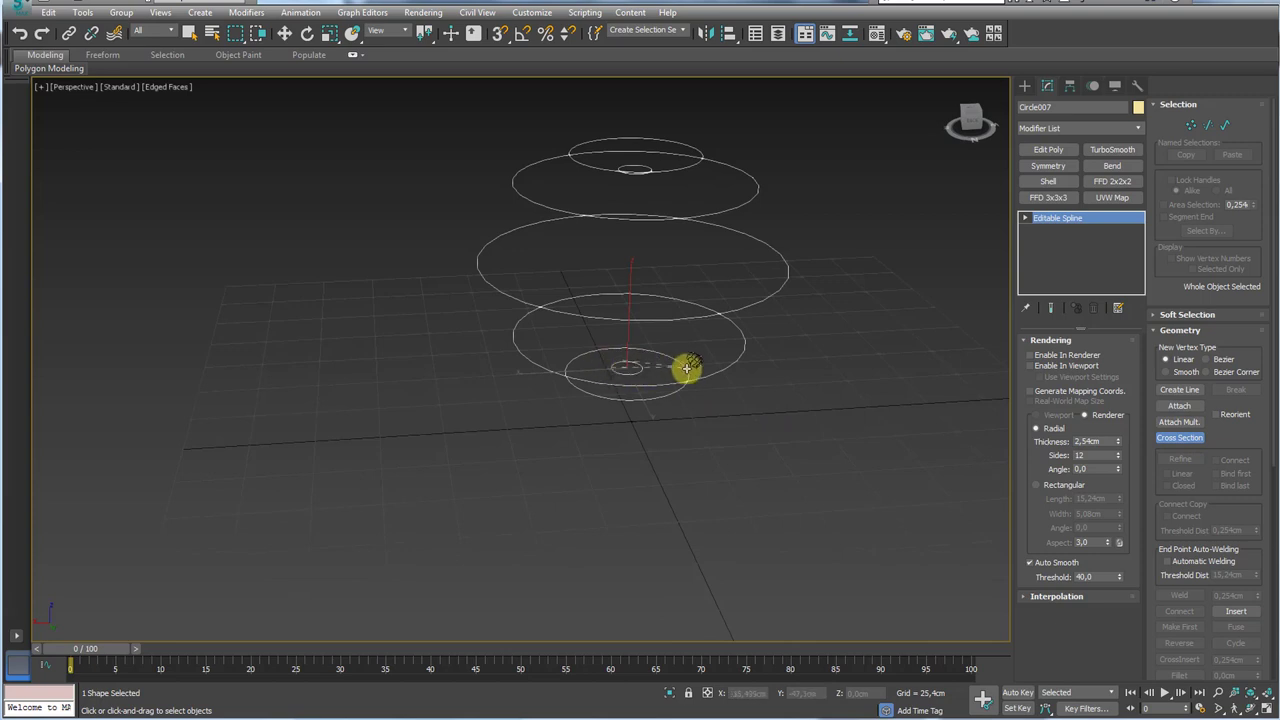
left_click(688, 368)
left_click(734, 361)
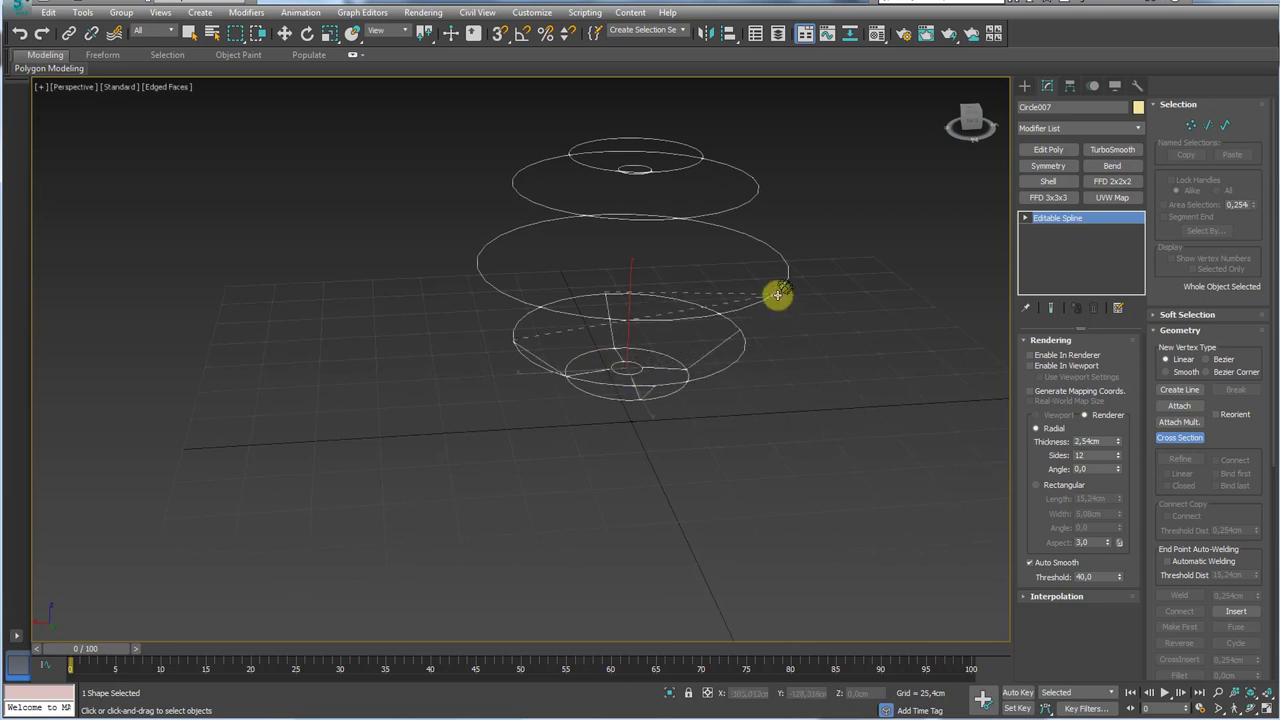
left_click(777, 293)
left_click(756, 194)
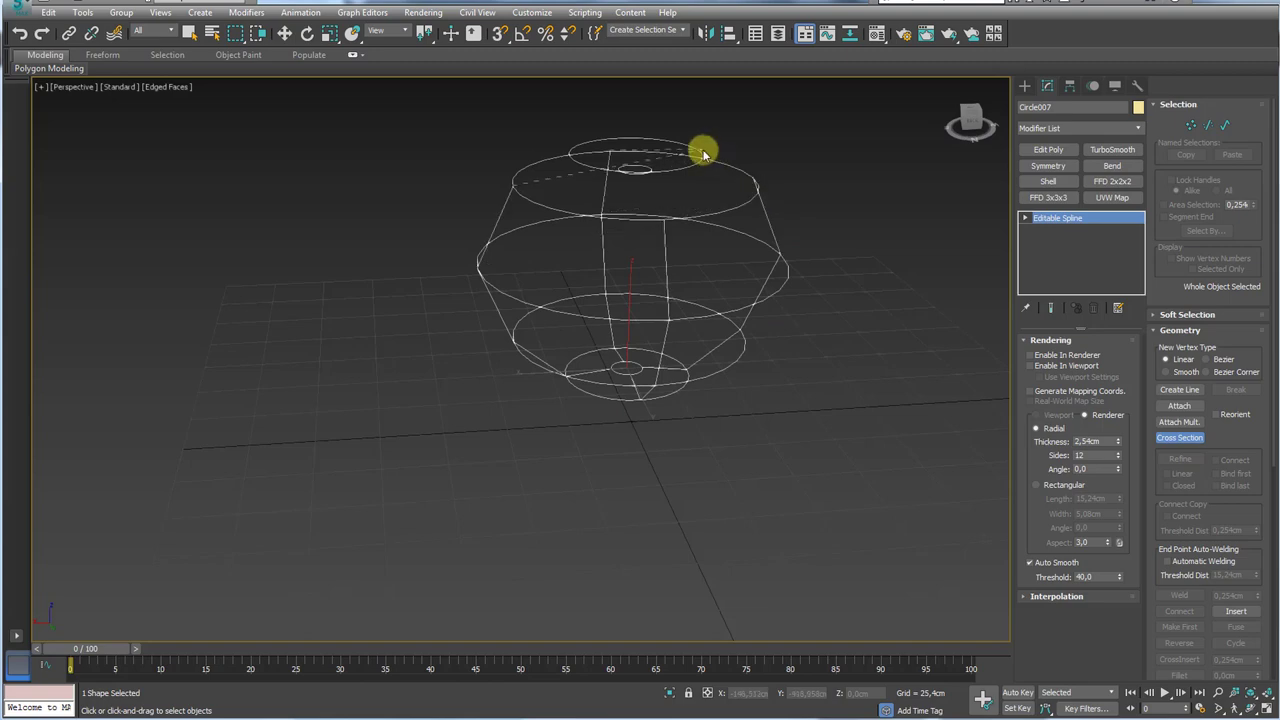
left_click(702, 153)
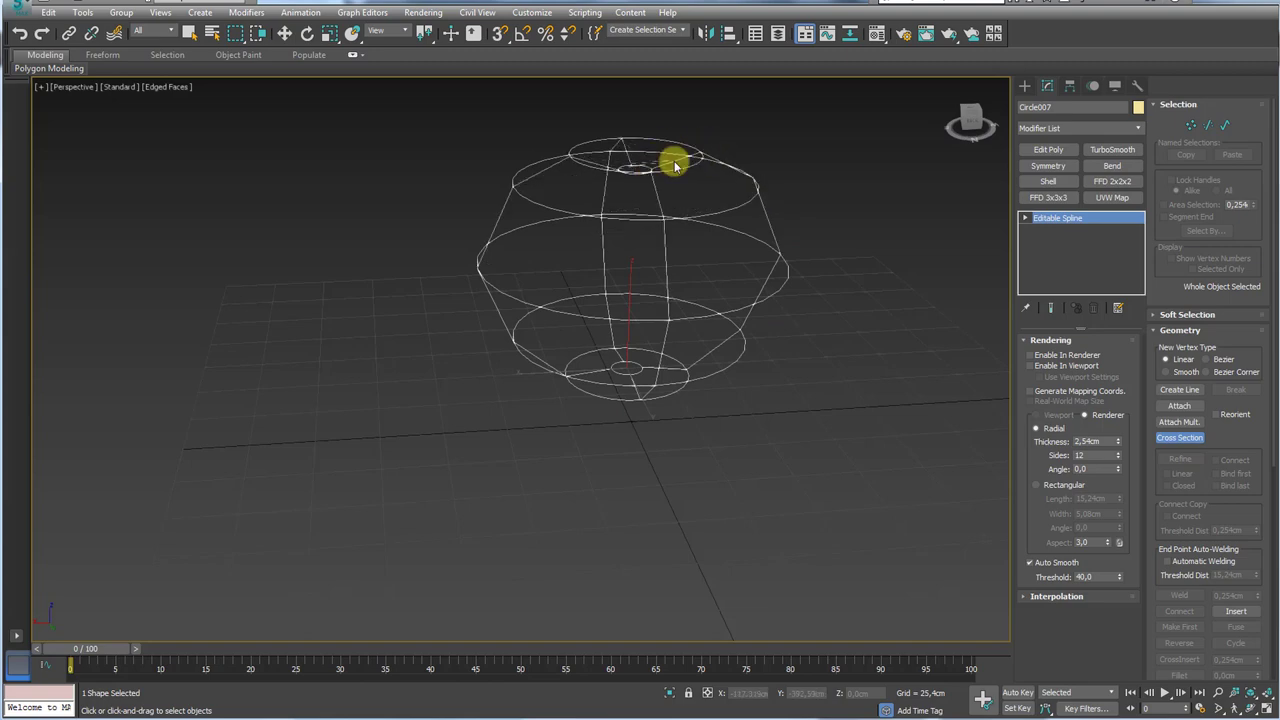
middle_click_drag(675, 166, 811, 197, "alt")
middle_click_drag(790, 441, 569, 393, "alt")
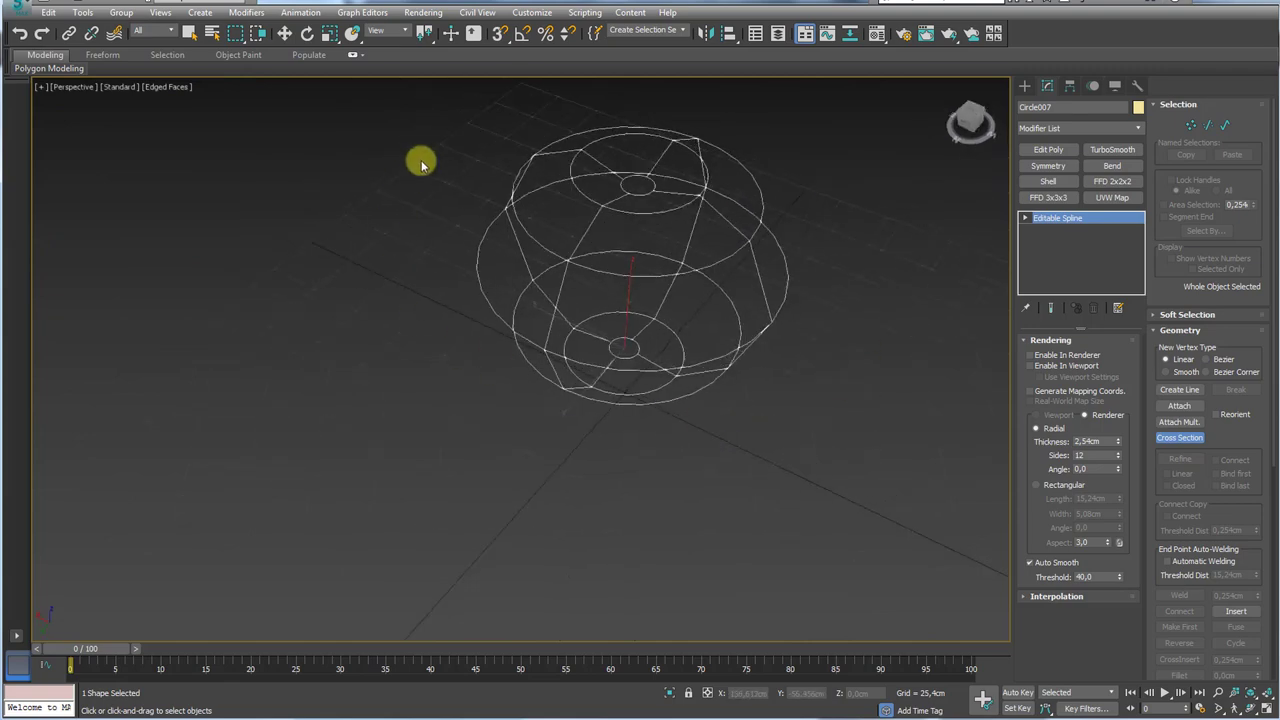
- Add a Surface modifier to the spline cage and flip its normals
left_click(1138, 130)
left_click_drag(1138, 165, 1137, 568)
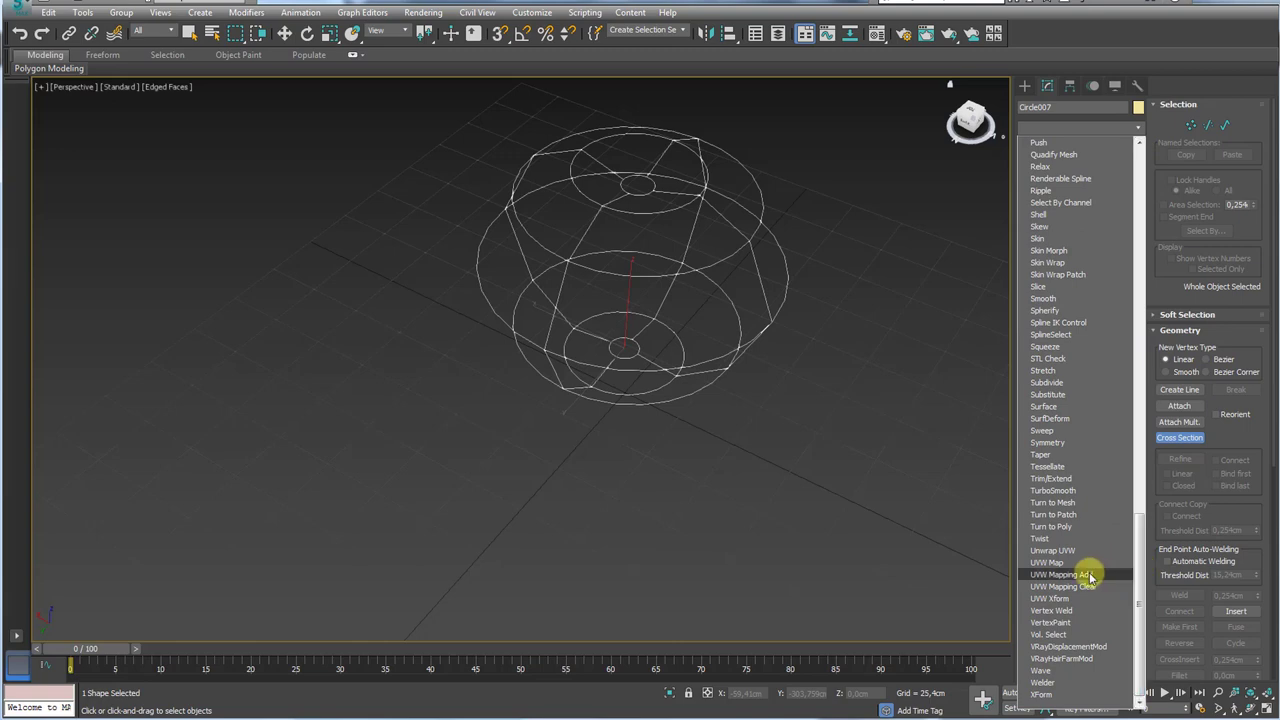
left_click(1050, 407)
middle_click_drag(840, 343, 951, 306, "alt")
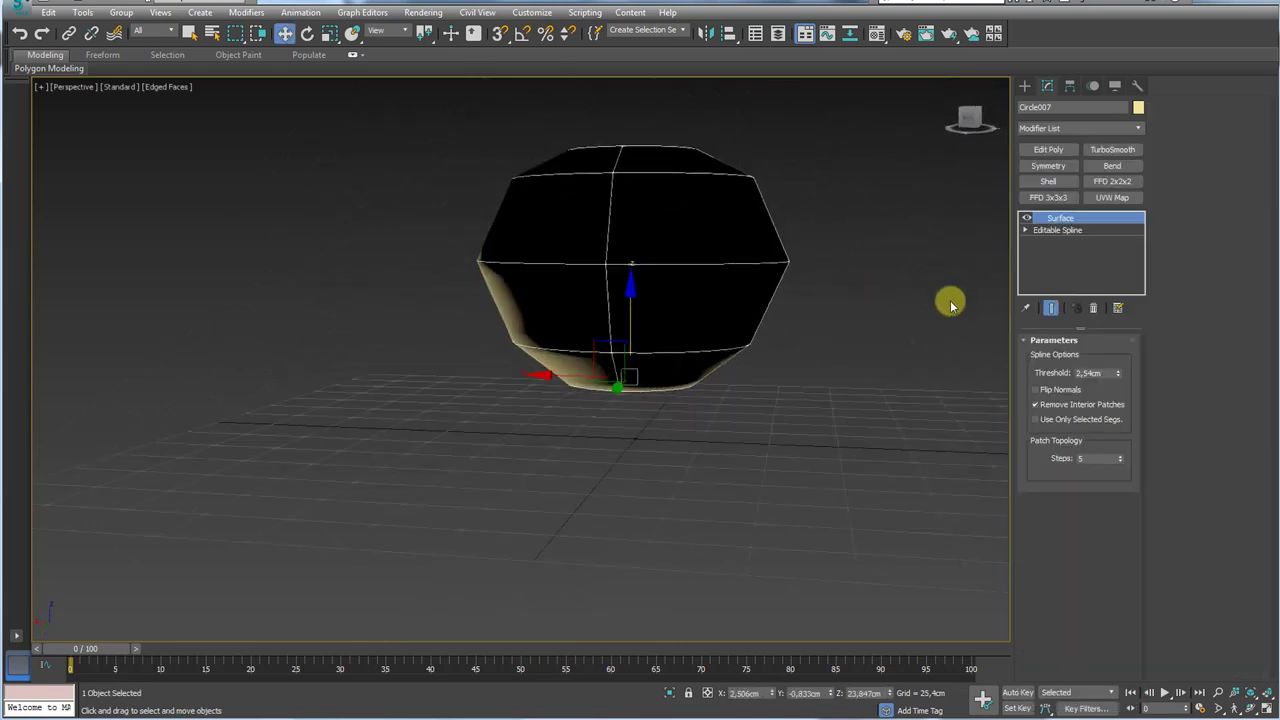
left_click(1047, 392)
middle_click_drag(808, 329, 788, 279, "alt")
scroll(817, 430, "up", 2)
scroll(820, 410, "down", 4)
scroll(788, 279, "up", 4)
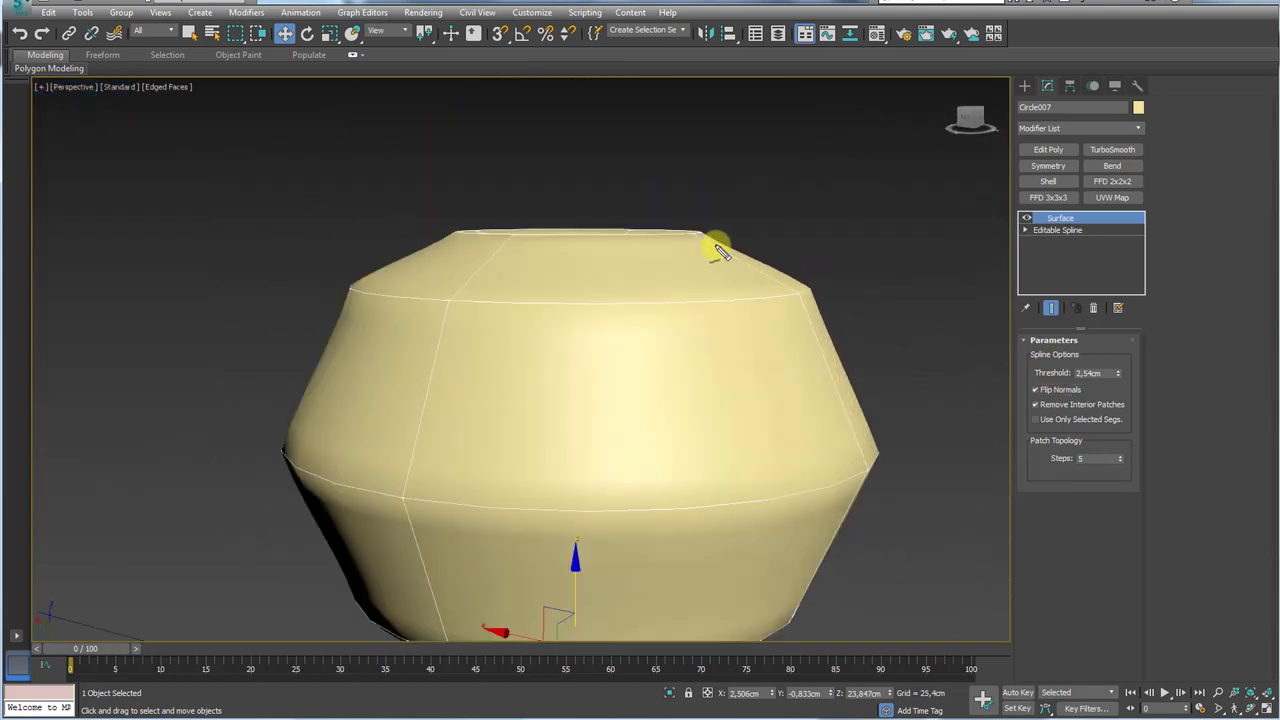
left_click_drag(849, 357, 883, 480)
- Select the four vertical cross-section splines in the Editable Spline and move them away beside the horizontal circles
left_click(1057, 230)
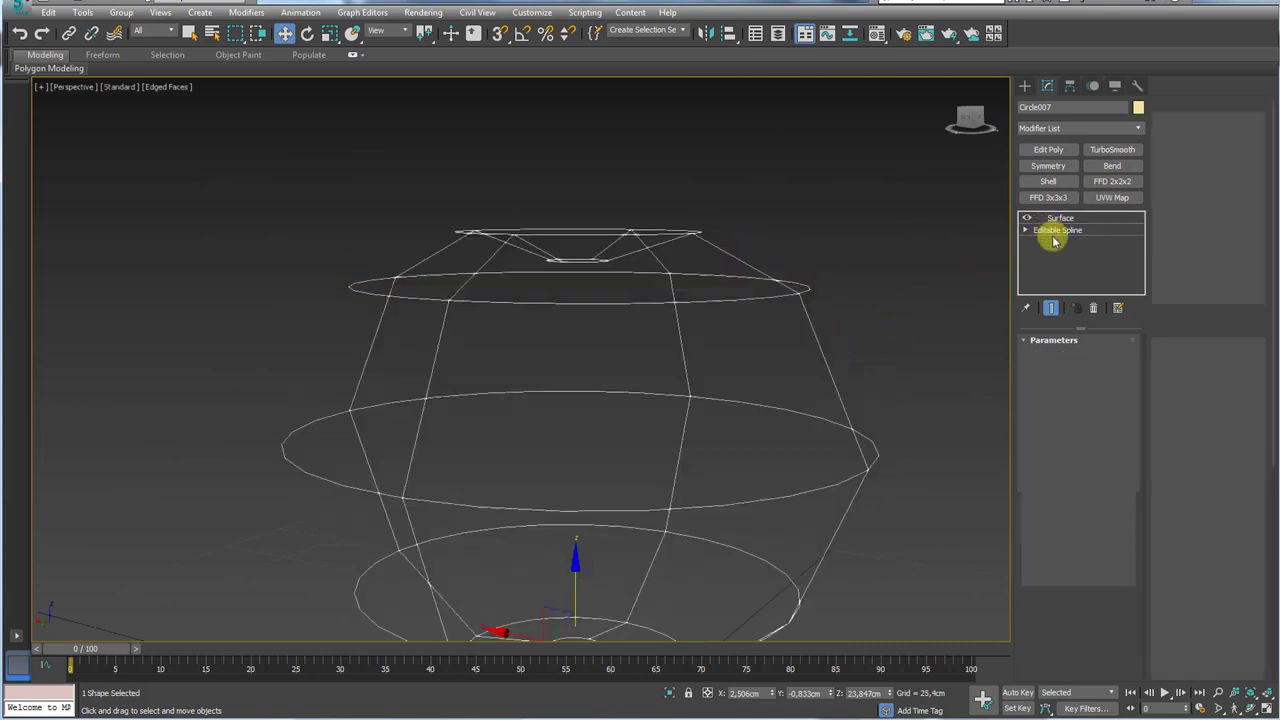
scroll(890, 280, "down", 4)
middle_click_drag(890, 280, 970, 240, "alt")
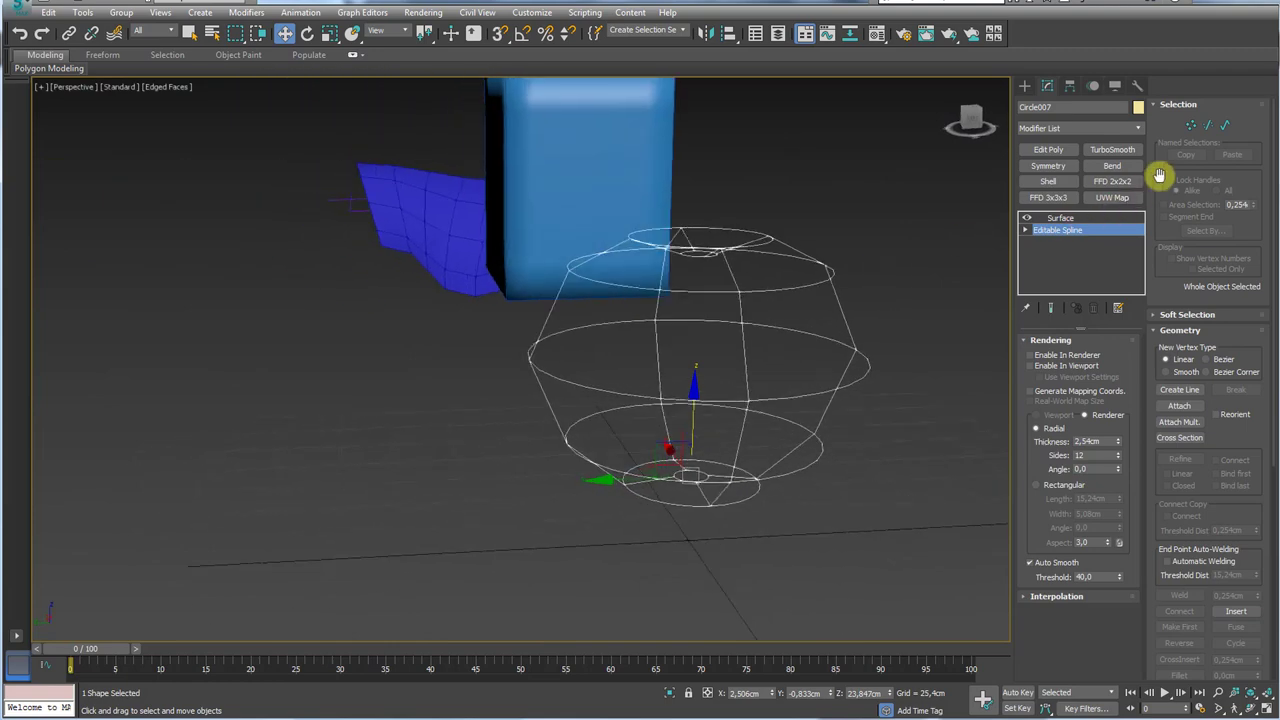
left_click(1225, 125)
middle_click_drag(955, 307, 931, 297, "alt")
left_click_drag(943, 304, 456, 305)
scroll(603, 309, "down", 3)
middle_click_drag(602, 312, 608, 294, "alt")
scroll(610, 300, "up", 5)
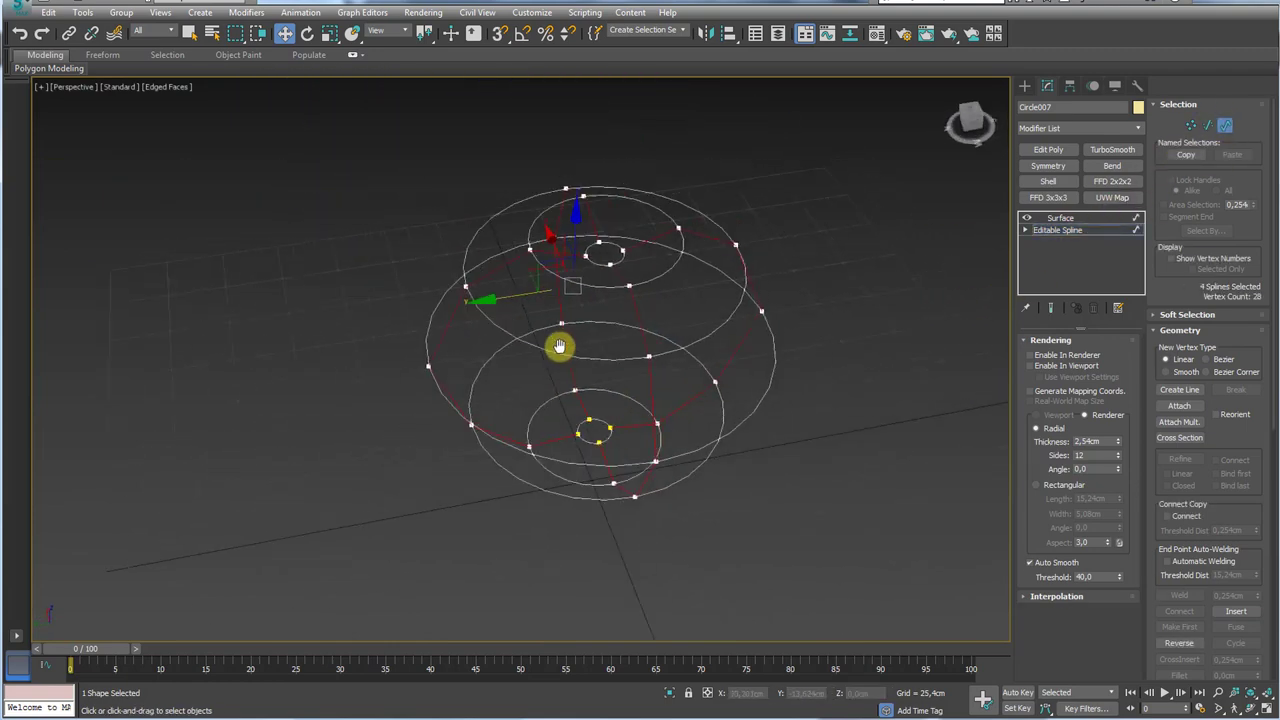
key("s")
left_click_drag(471, 309, 773, 295, "shift")
middle_click_drag(773, 295, 668, 350)
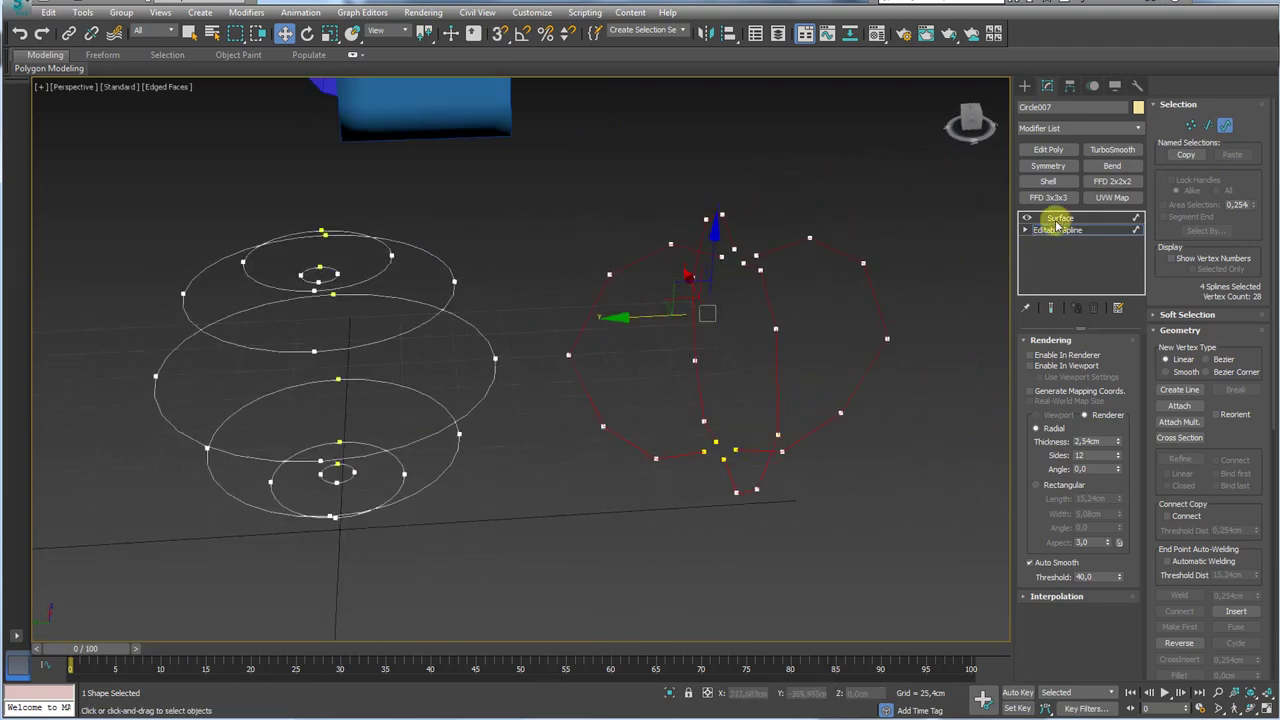
- Select all vertices of the separated vertical splines and convert them to Smooth
left_click(1025, 231)
left_click(1051, 242)
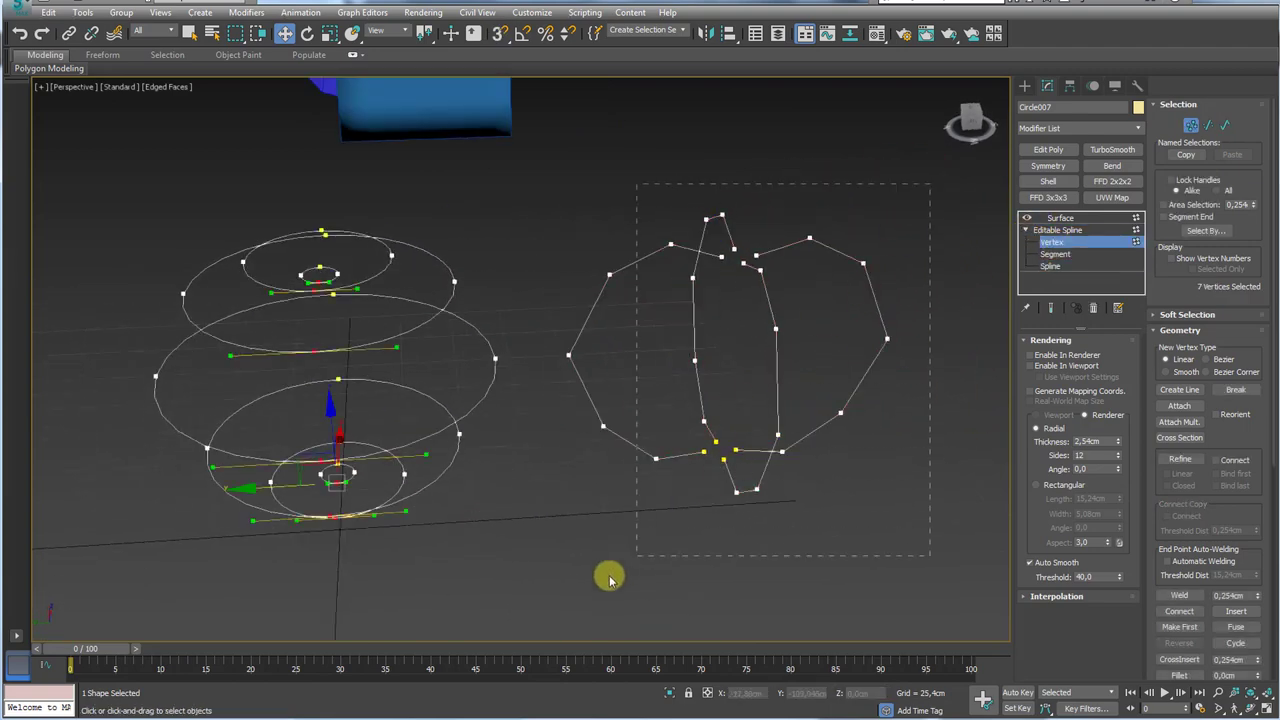
left_click_drag(550, 621, 552, 620)
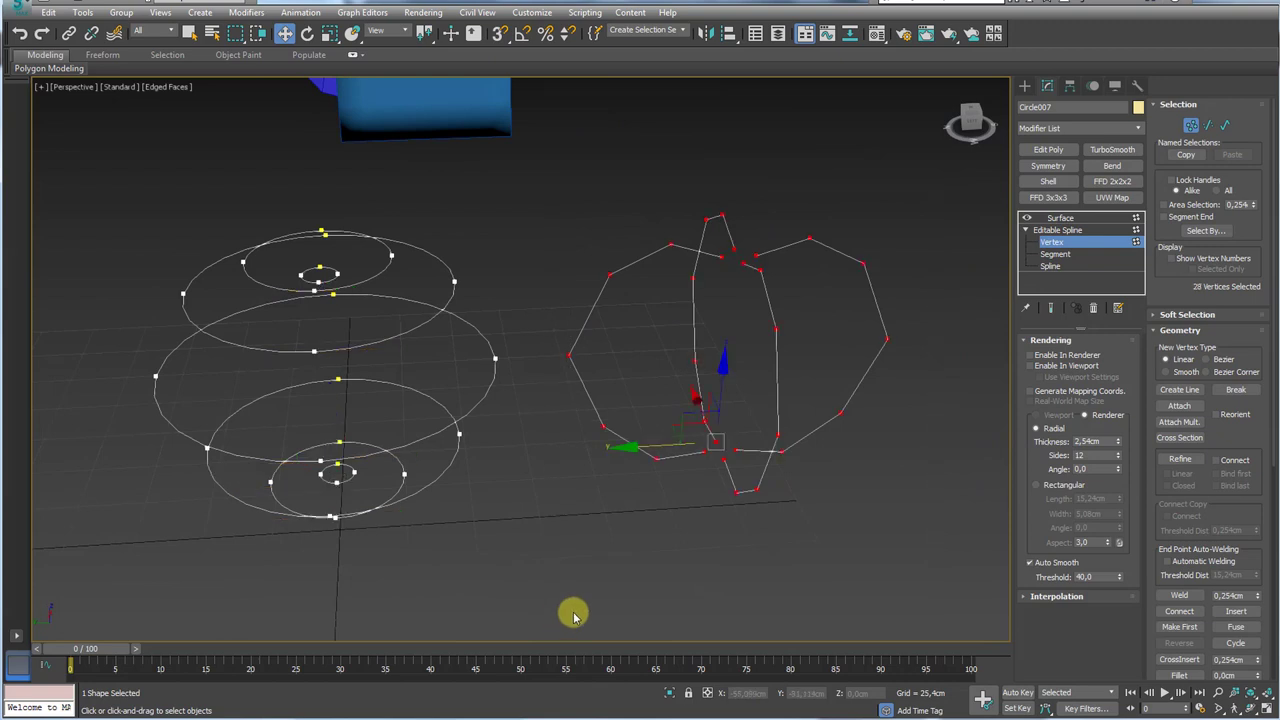
right_click(610, 276)
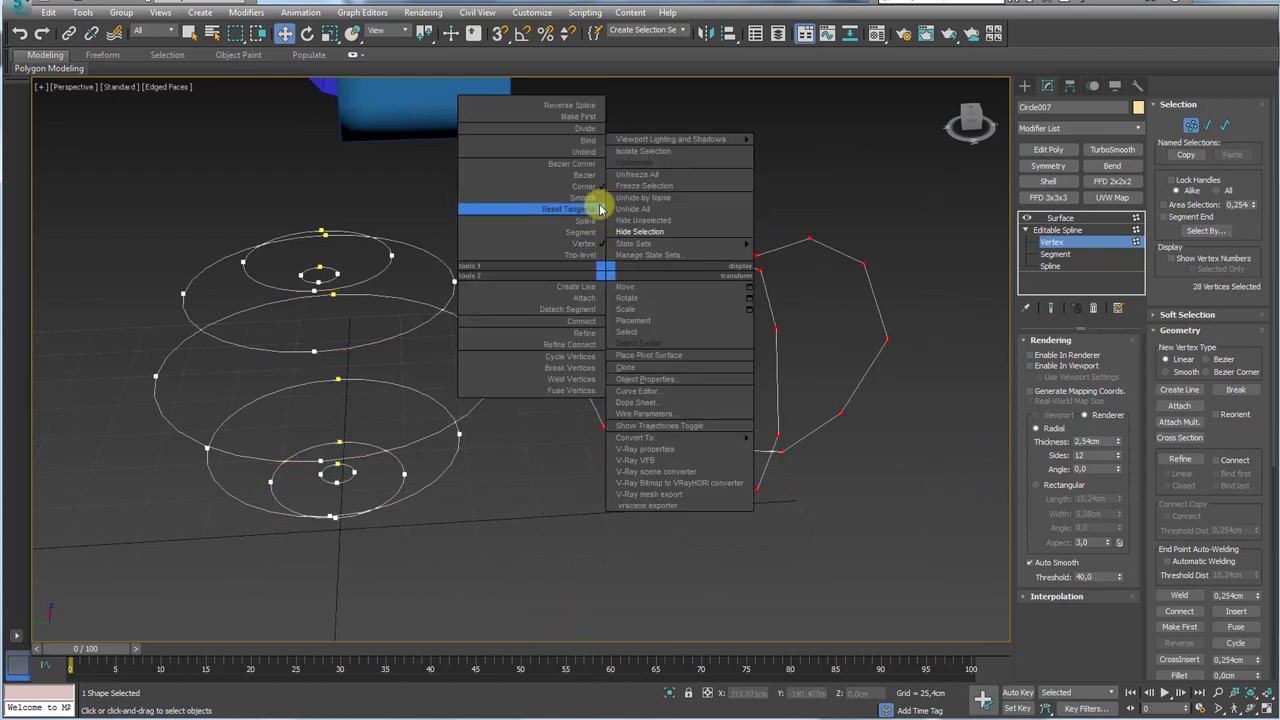
left_click(583, 199)
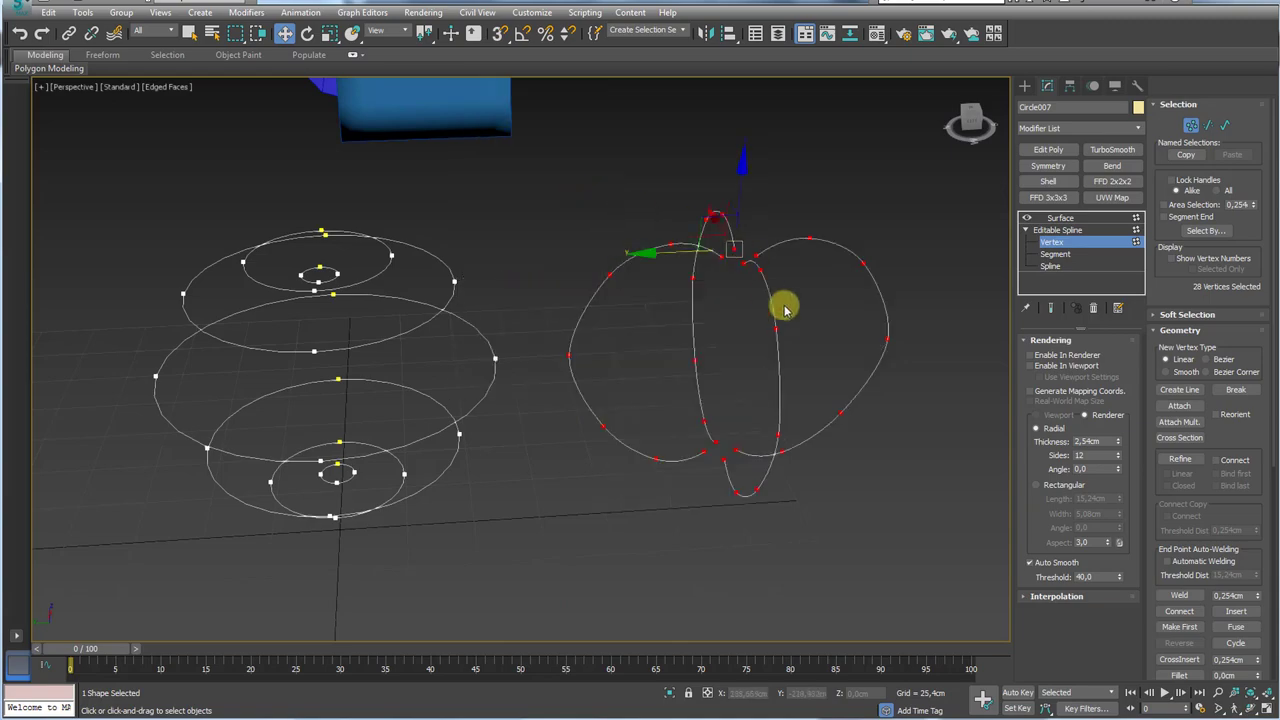
- Convert the selected vertices of the vertical splines to Bezier
mouse_move(780, 303)
middle_mouse_down("alt")
mouse_move(837, 323)
mouse_move(837, 274)
mouse_move(870, 277)
mouse_move(771, 323)
middle_mouse_up("alt")
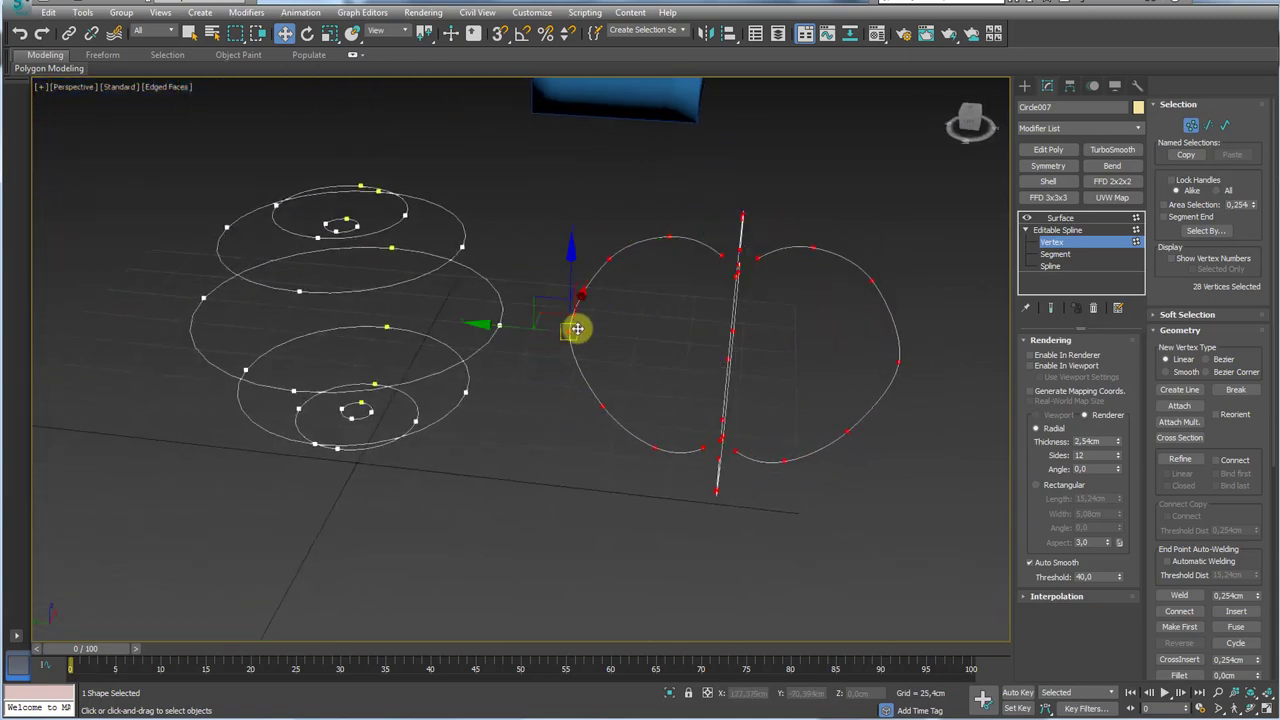
middle_click_drag(593, 351, 566, 349, "alt")
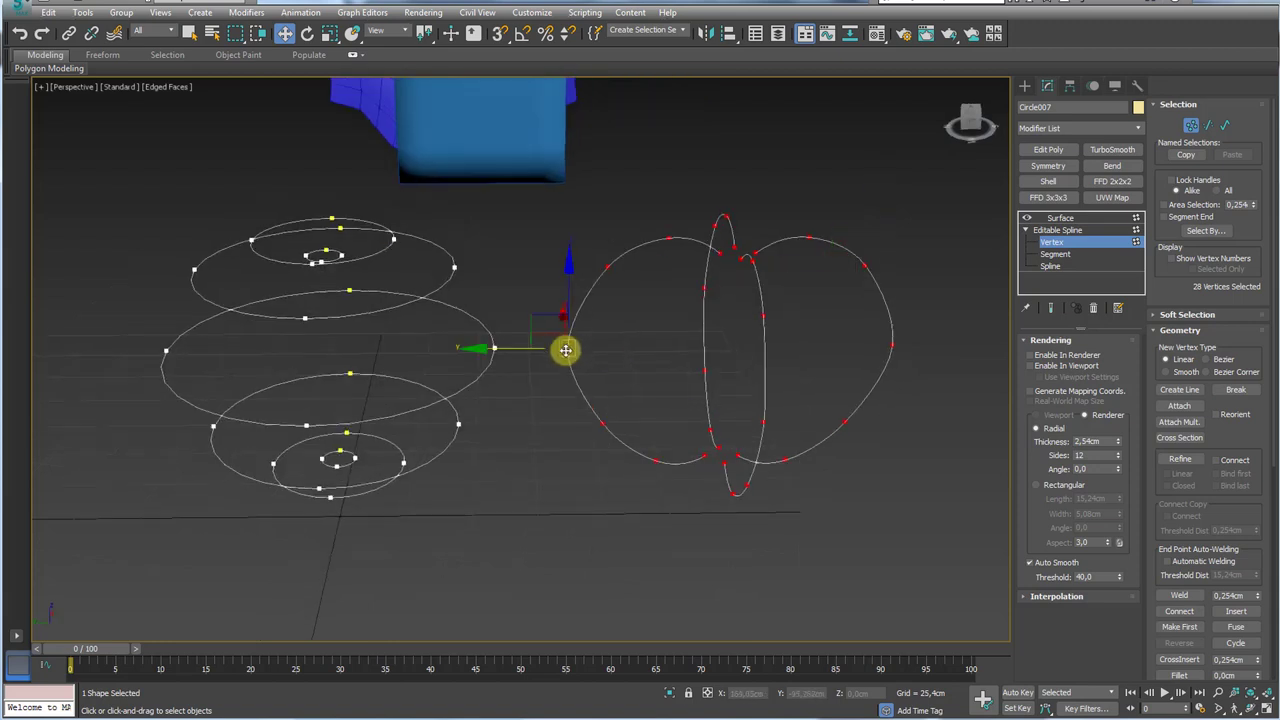
right_click(567, 349)
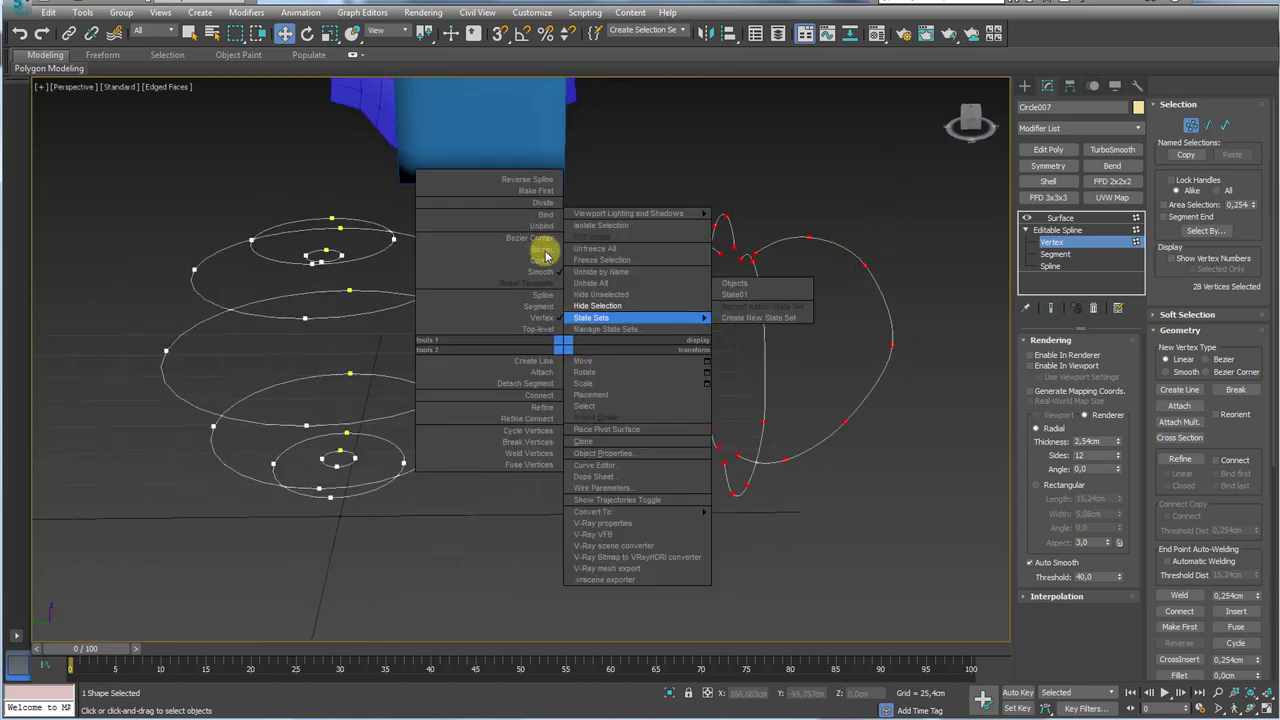
left_click(545, 256)
right_click(570, 300)
left_click(561, 228)
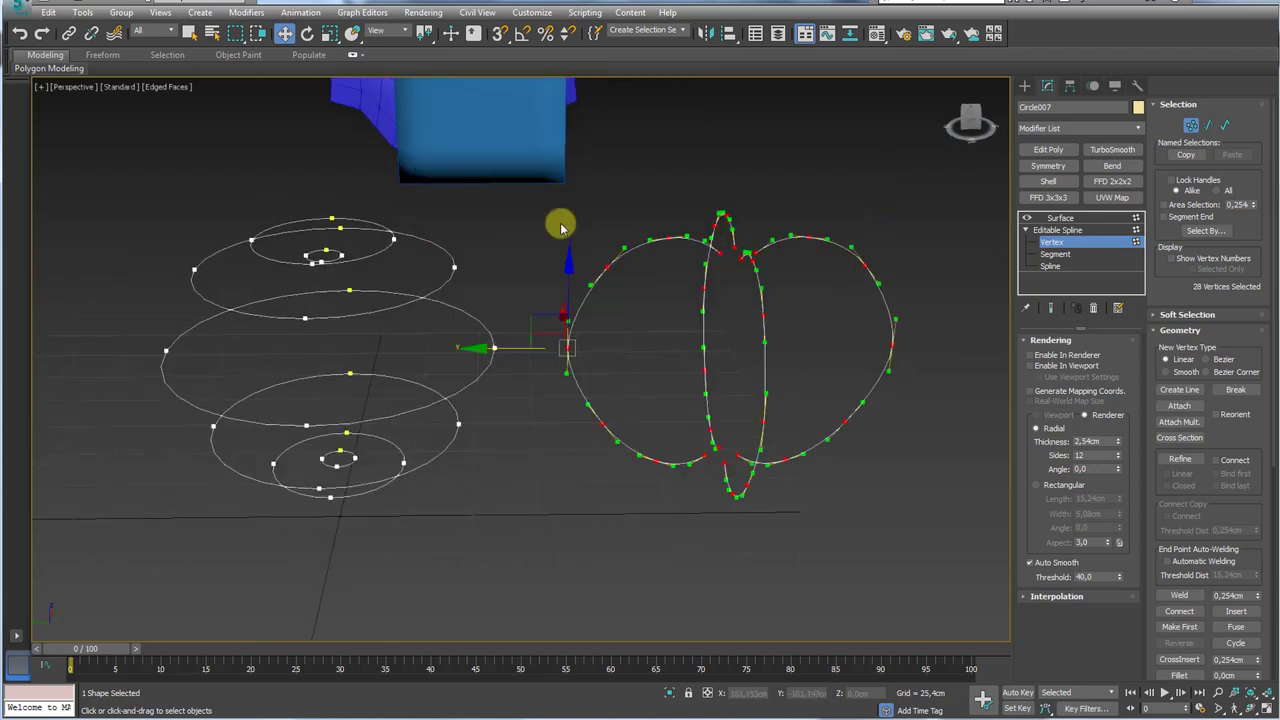
- Try rotating and scaling the Bezier handles of the outermost middle vertex on the vertical spline nearest the circles
middle_click_drag(561, 228, 576, 351, "alt")
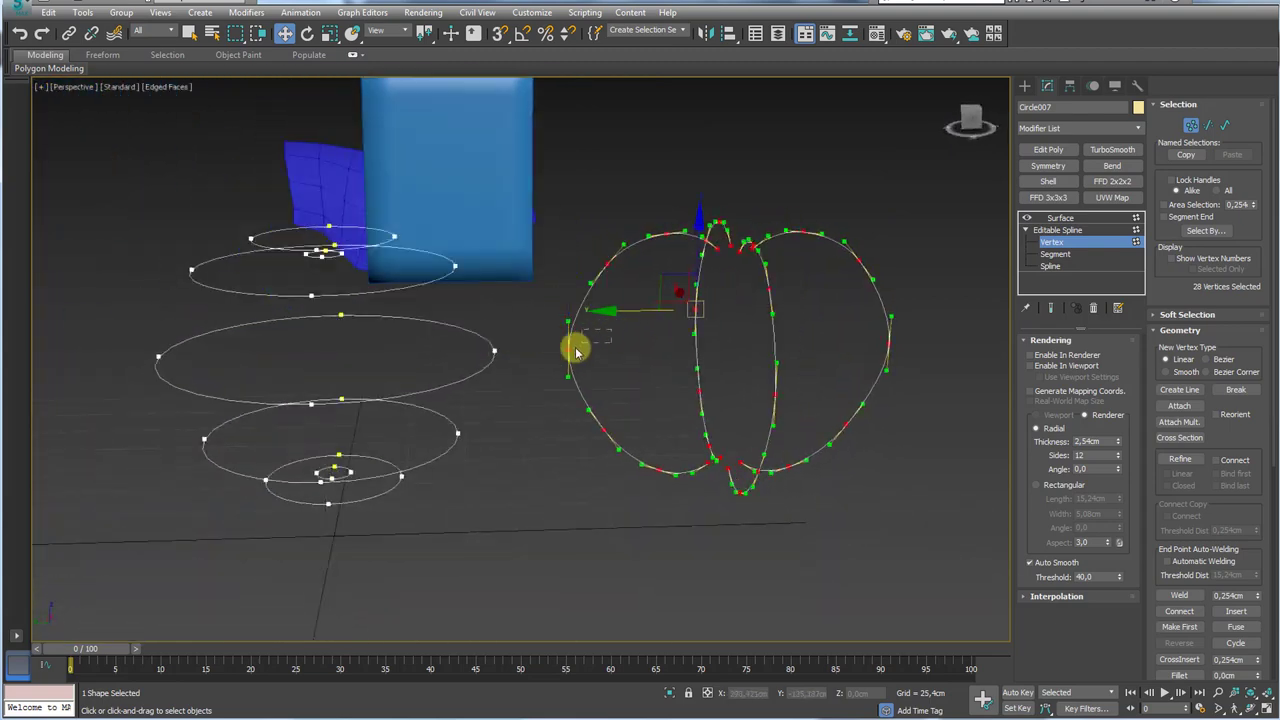
key("e")
left_click_drag(576, 351, 556, 235)
key("r")
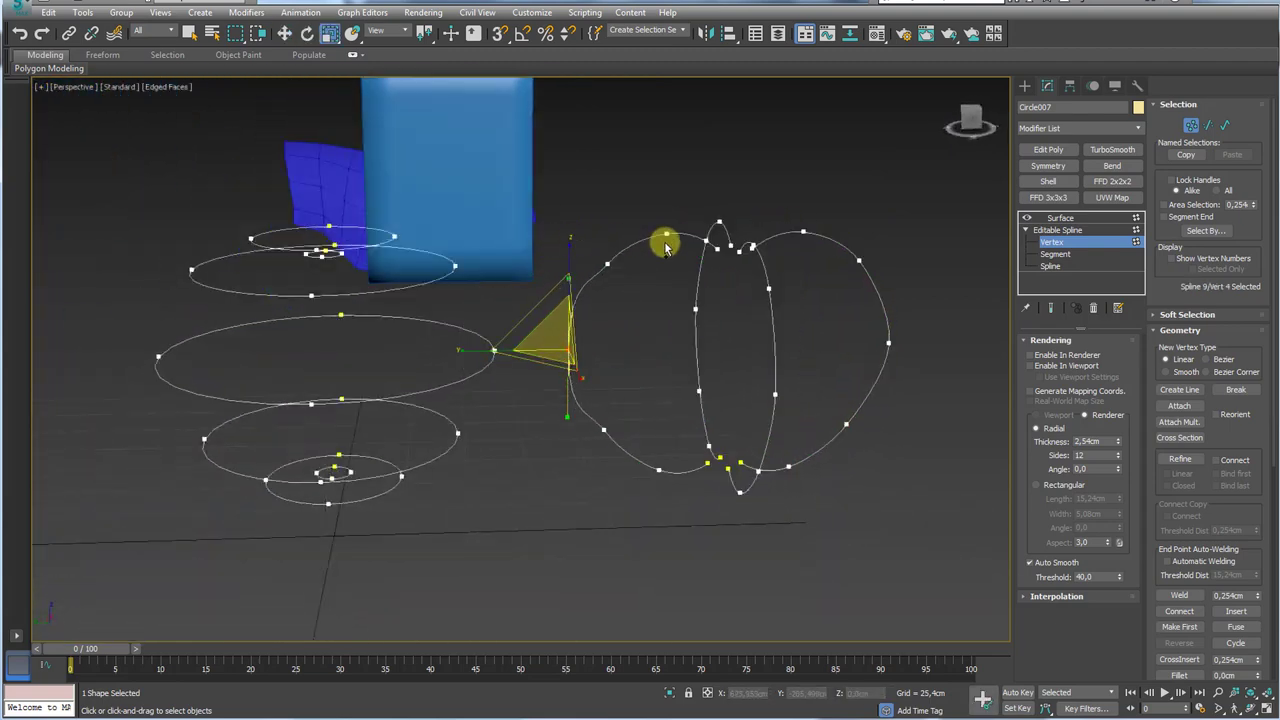
middle_click_drag(794, 289, 960, 250, "alt")
- Select the four vertical splines and move them back onto the circles with vertex snapping
left_click(1052, 265)
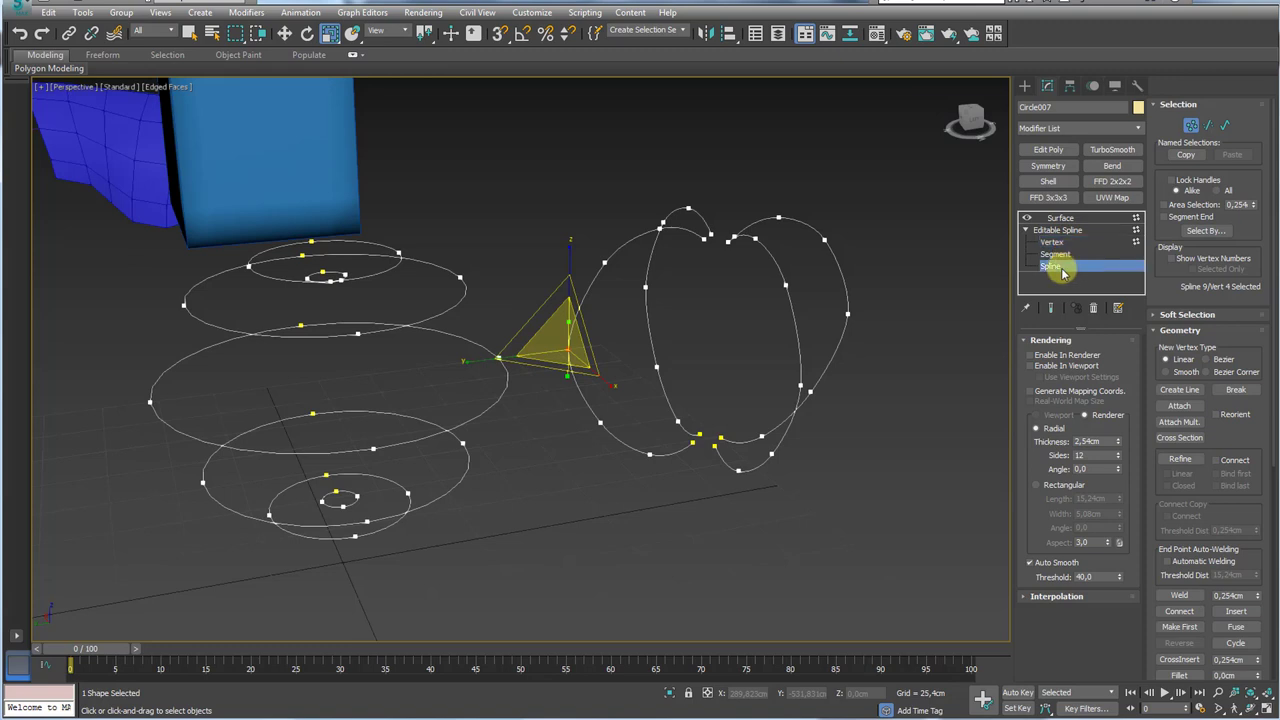
left_click(818, 312)
left_click(834, 326)
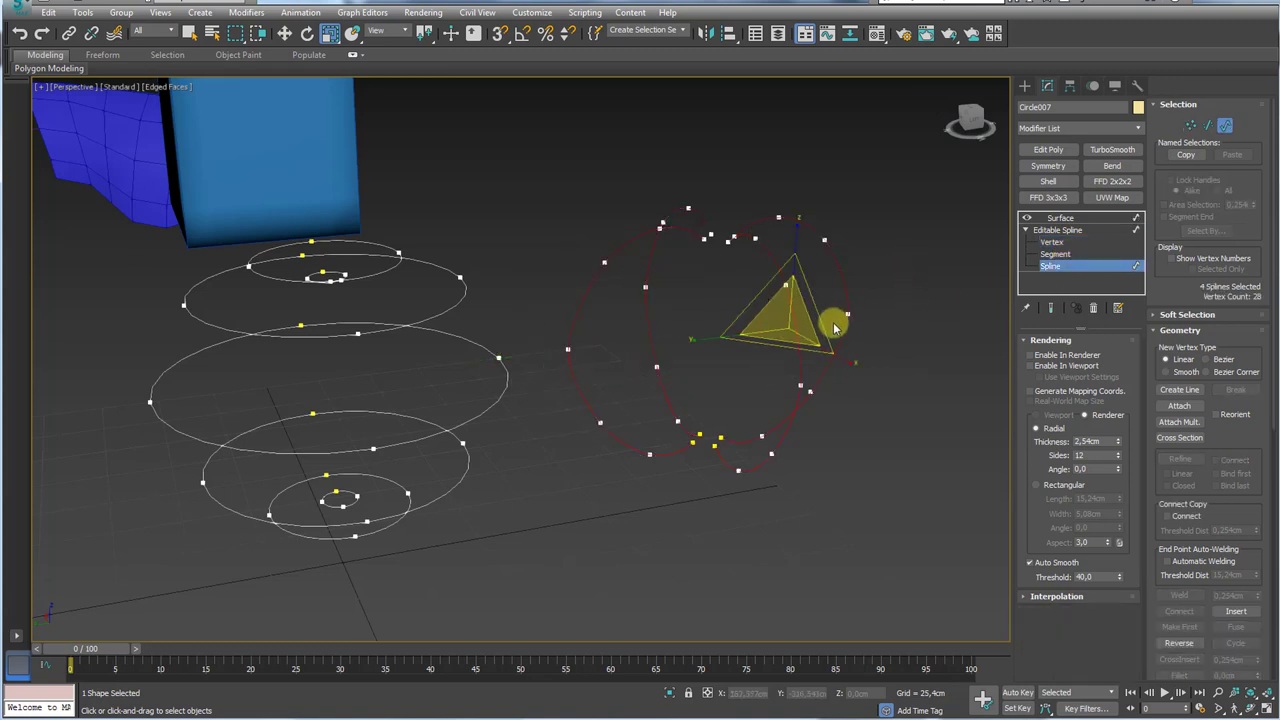
key("s")
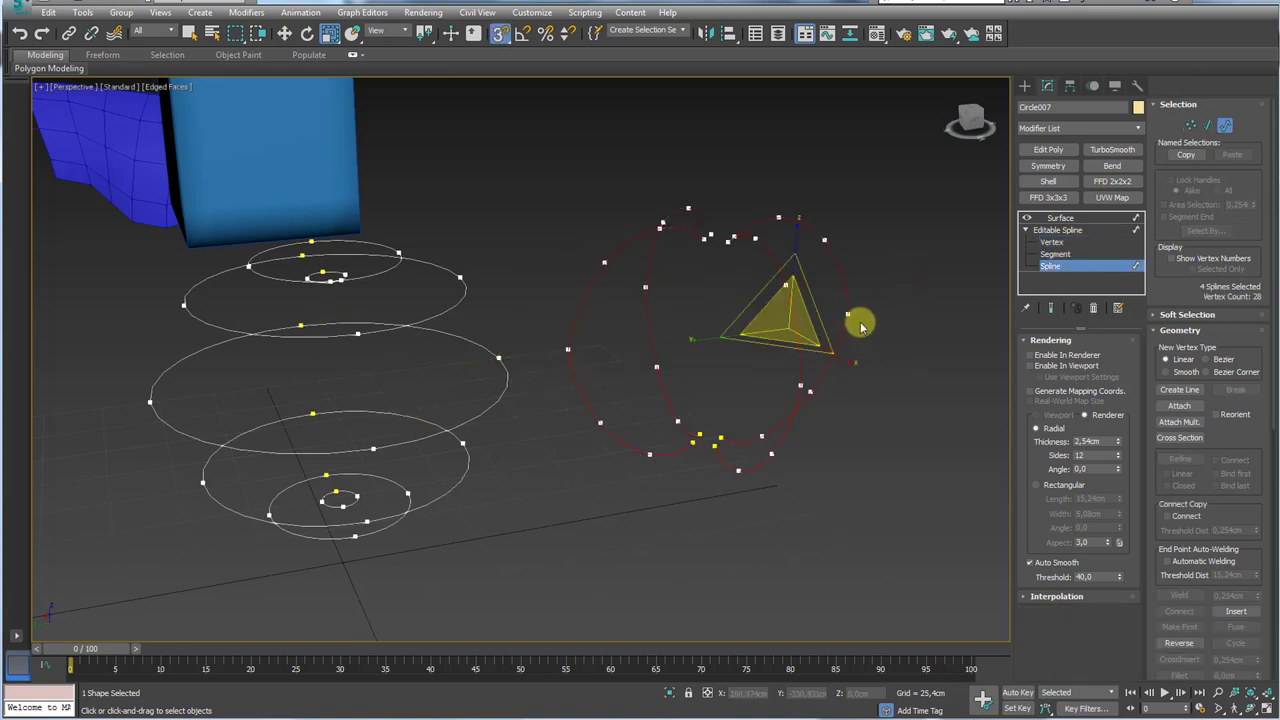
middle_click_drag(860, 327, 714, 191, "alt")
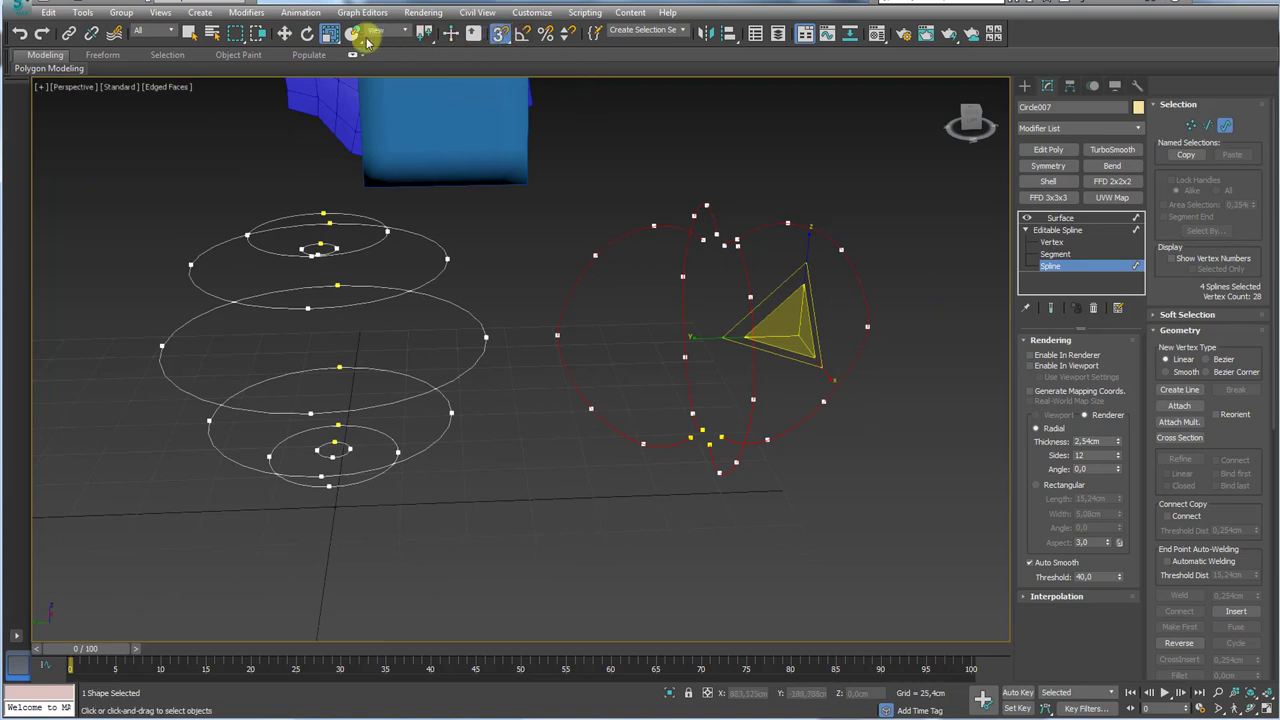
left_click(285, 33)
left_click_drag(869, 323, 485, 345)
middle_click_drag(485, 345, 825, 400, "alt")
- Return to the Surface modifier and examine the curvature of the shape's side at the middle ring
left_click(1063, 229)
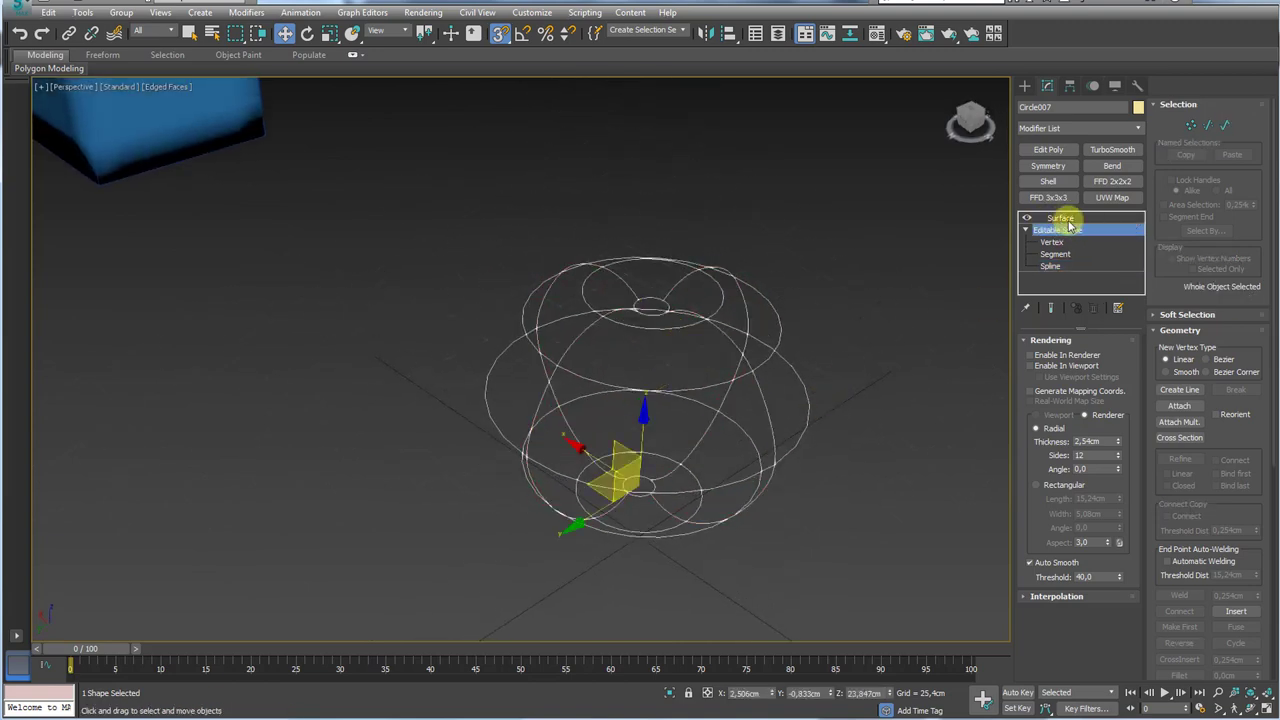
left_click(1058, 218)
mouse_move(905, 420)
middle_mouse_down("alt")
mouse_move(897, 434)
mouse_move(823, 434)
mouse_move(814, 330)
mouse_move(814, 357)
mouse_move(843, 309)
mouse_move(834, 334)
mouse_move(529, 329)
middle_mouse_up("alt")
scroll(600, 331, "up", 2)
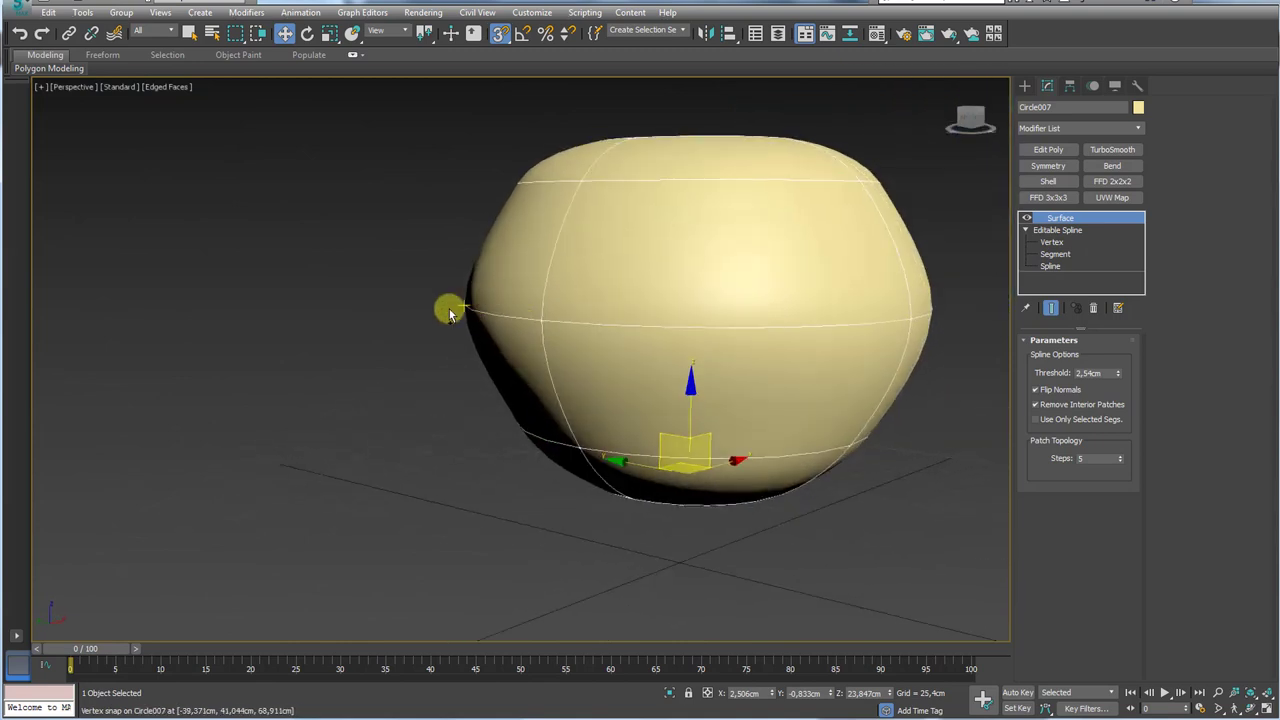
mouse_move(488, 238)
left_mouse_down()
mouse_move(457, 312)
mouse_move(490, 396)
left_mouse_up()
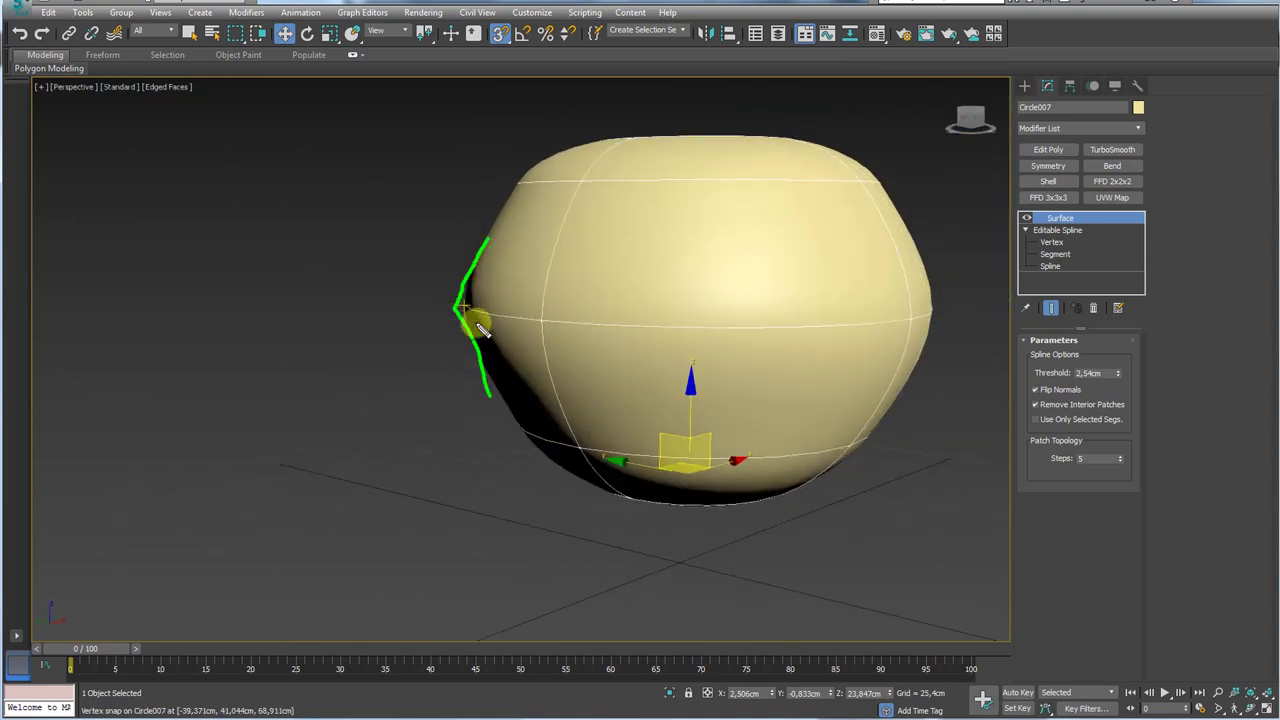
mouse_move(459, 249)
left_mouse_down()
mouse_move(449, 309)
mouse_move(466, 385)
left_mouse_up()
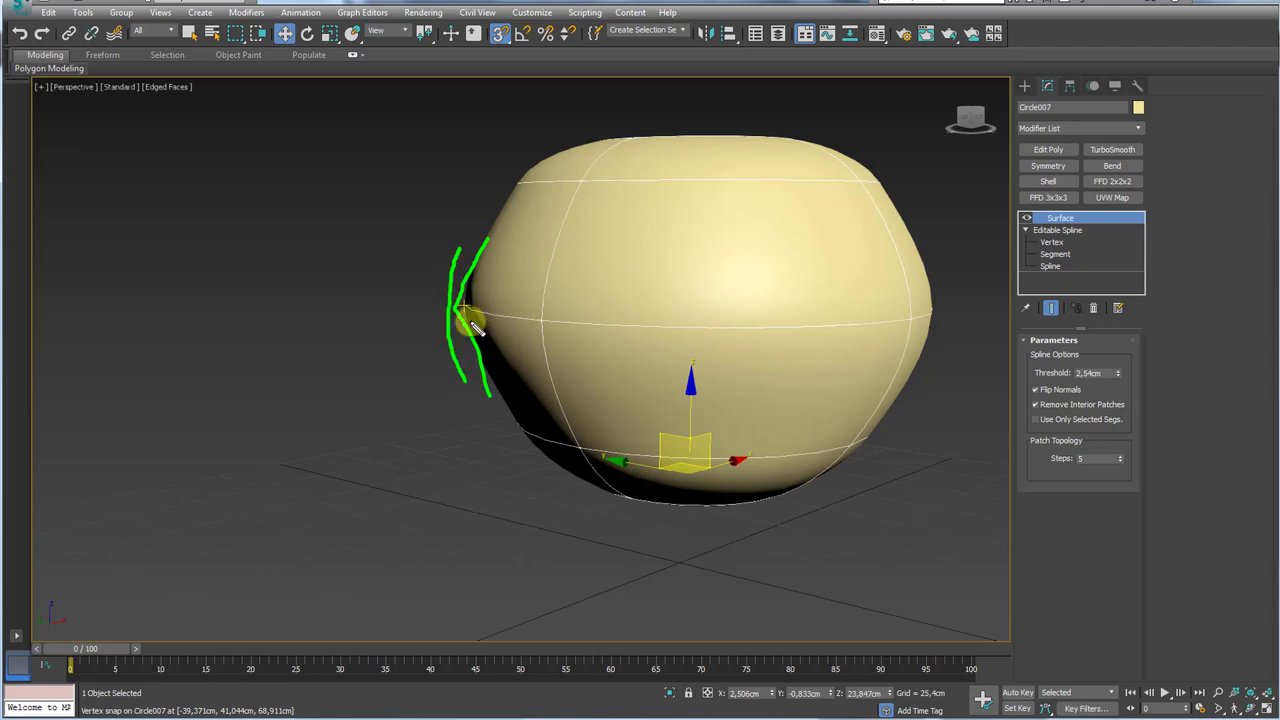
key("Escape")
- Scale the Bezier handles of the middle ring's vertices vertically to about 131% with the end result displayed
left_click(1050, 243)
middle_click_drag(857, 346, 796, 330, "alt")
left_click_drag(829, 326, 903, 326)
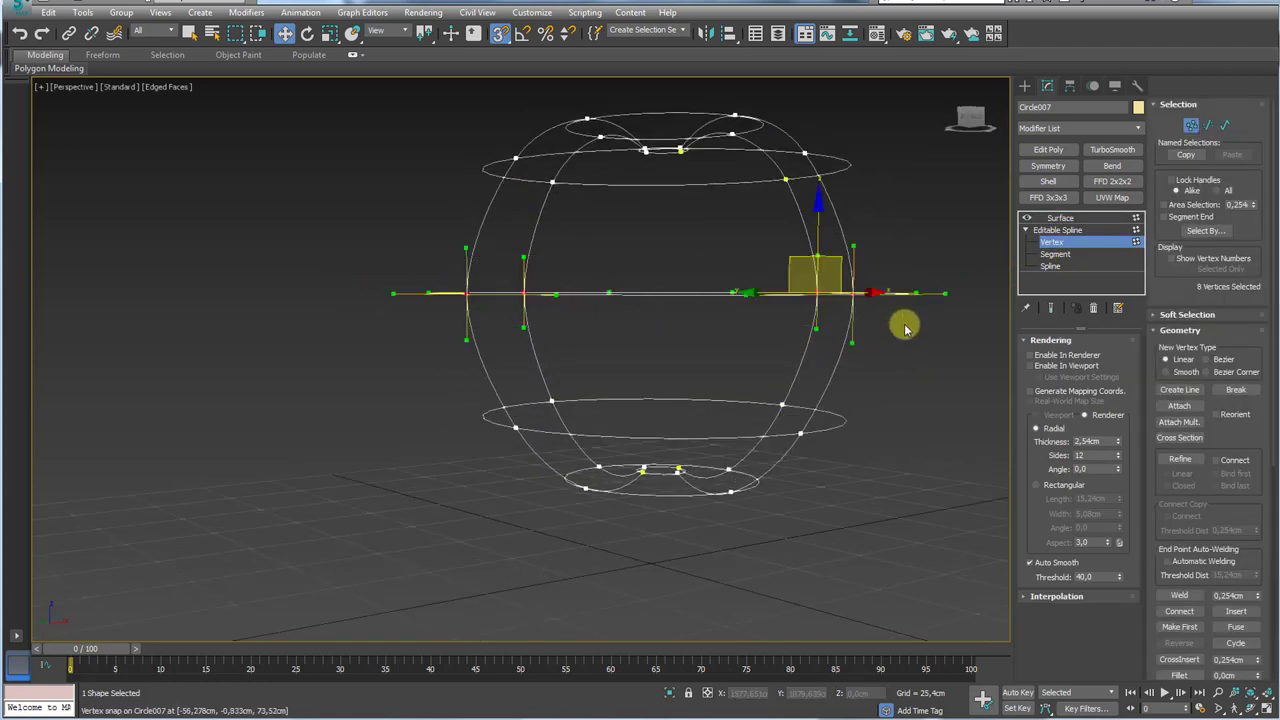
middle_click_drag(903, 326, 888, 338, "alt")
key("r")
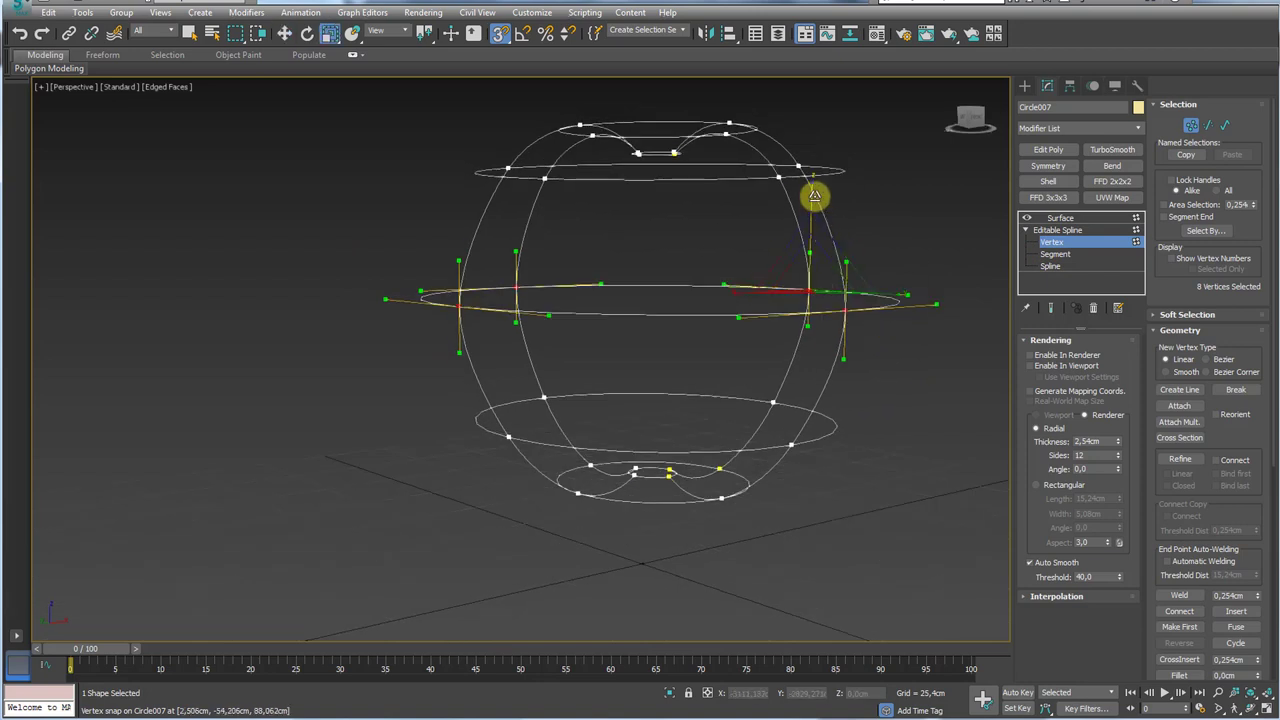
left_click_drag(812, 190, 818, 158)
left_click(1050, 309)
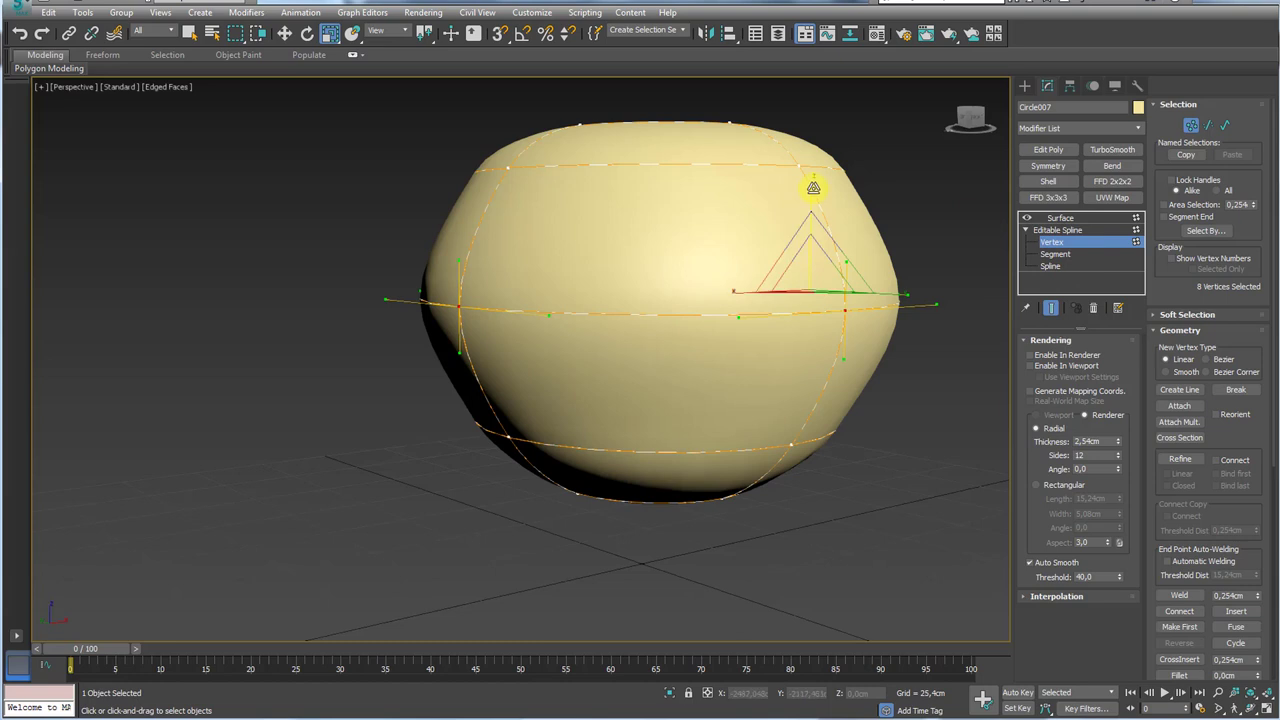
mouse_move(813, 187)
left_mouse_down()
mouse_move(814, 151)
mouse_move(814, 172)
left_mouse_up()
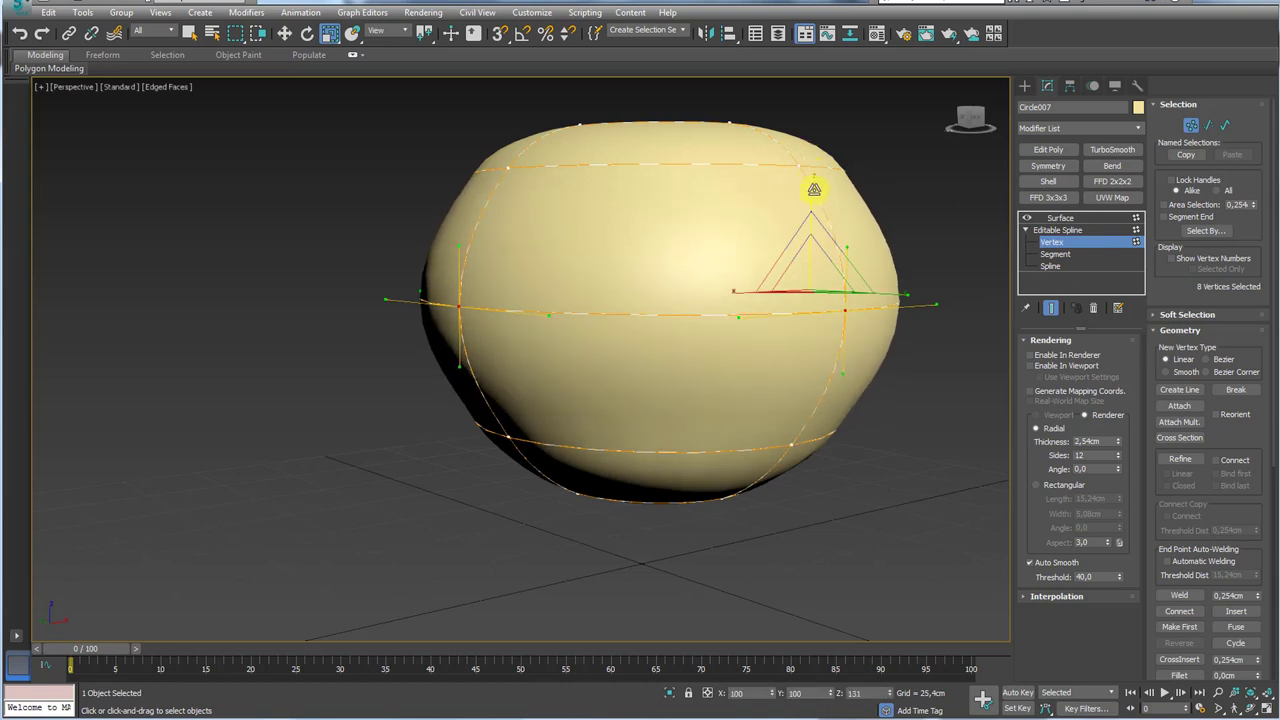
- Select the vertices of the ring below the middle one and scale their Bezier handles vertically
scroll(866, 423, "down", 3)
left_click_drag(908, 398, 552, 428)
mouse_move(836, 522)
left_mouse_down()
mouse_move(826, 529)
mouse_move(822, 514)
left_mouse_up()
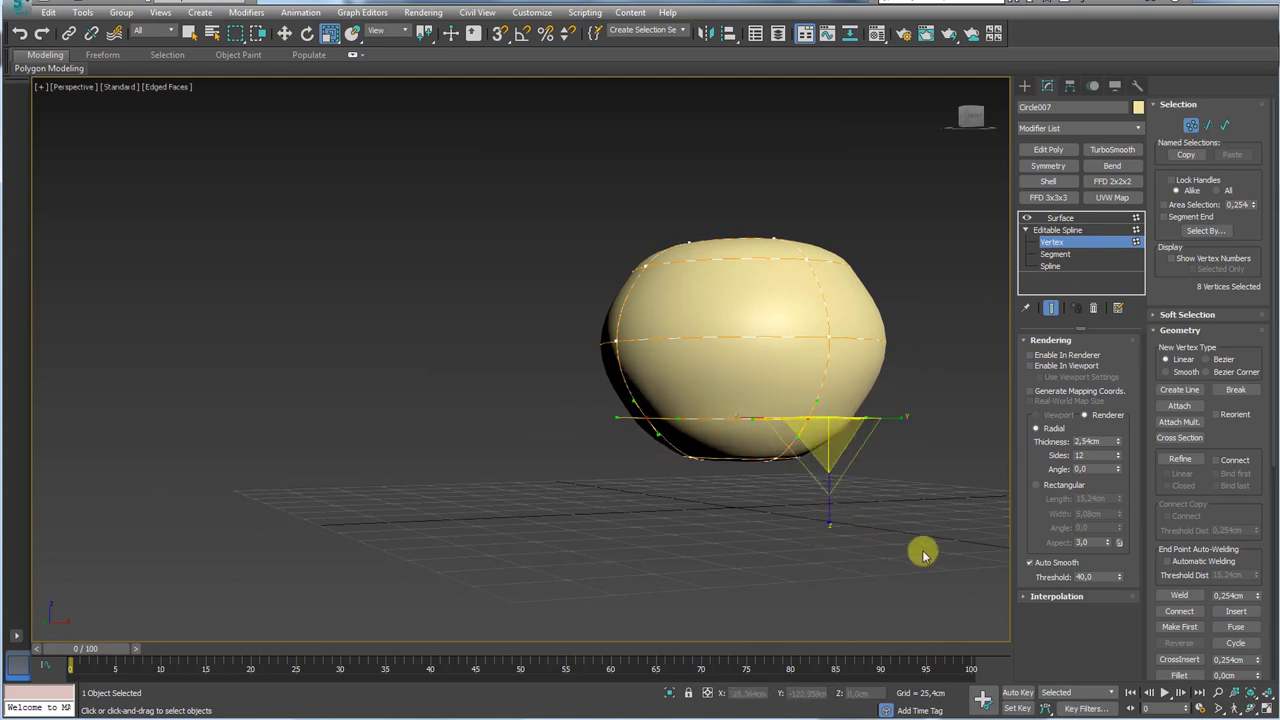
- Reselect the lower ring's vertices and scale them around the selection center in the XY plane to about 103%
left_click_drag(930, 550, 589, 415)
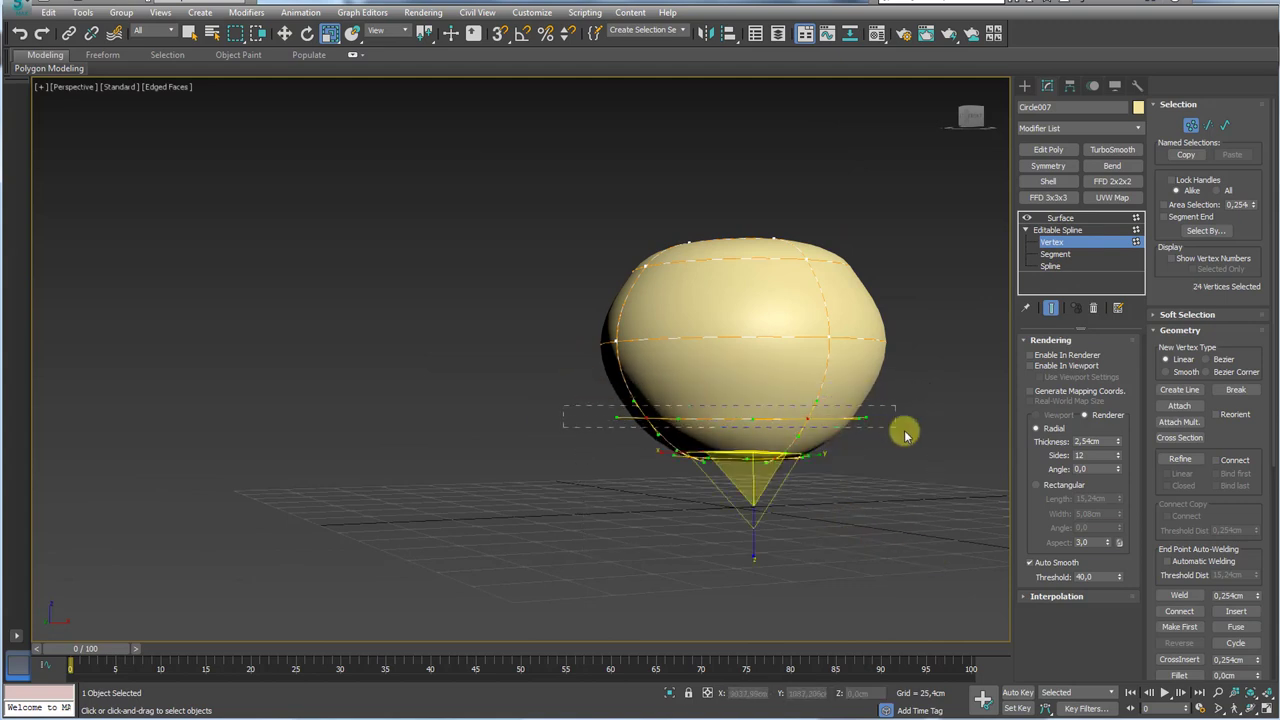
left_click_drag(905, 432, 903, 430)
middle_click_drag(860, 424, 842, 457, "alt")
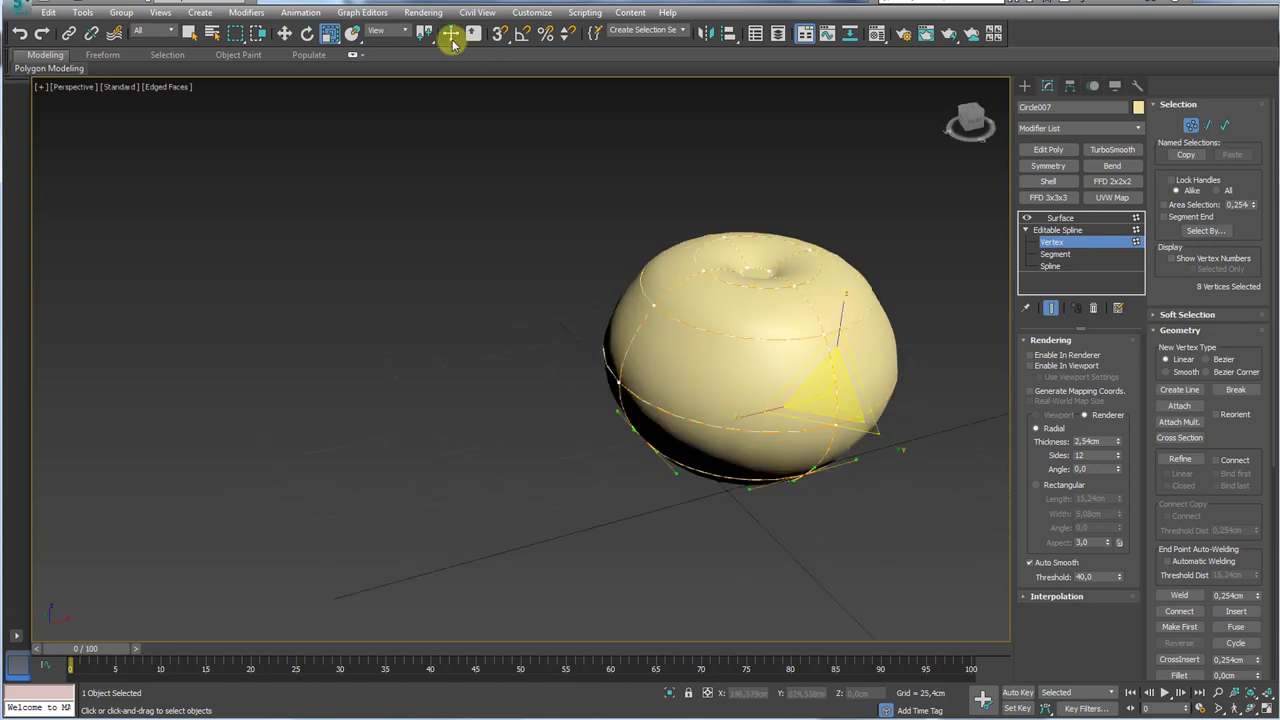
left_click_drag(424, 40, 426, 76)
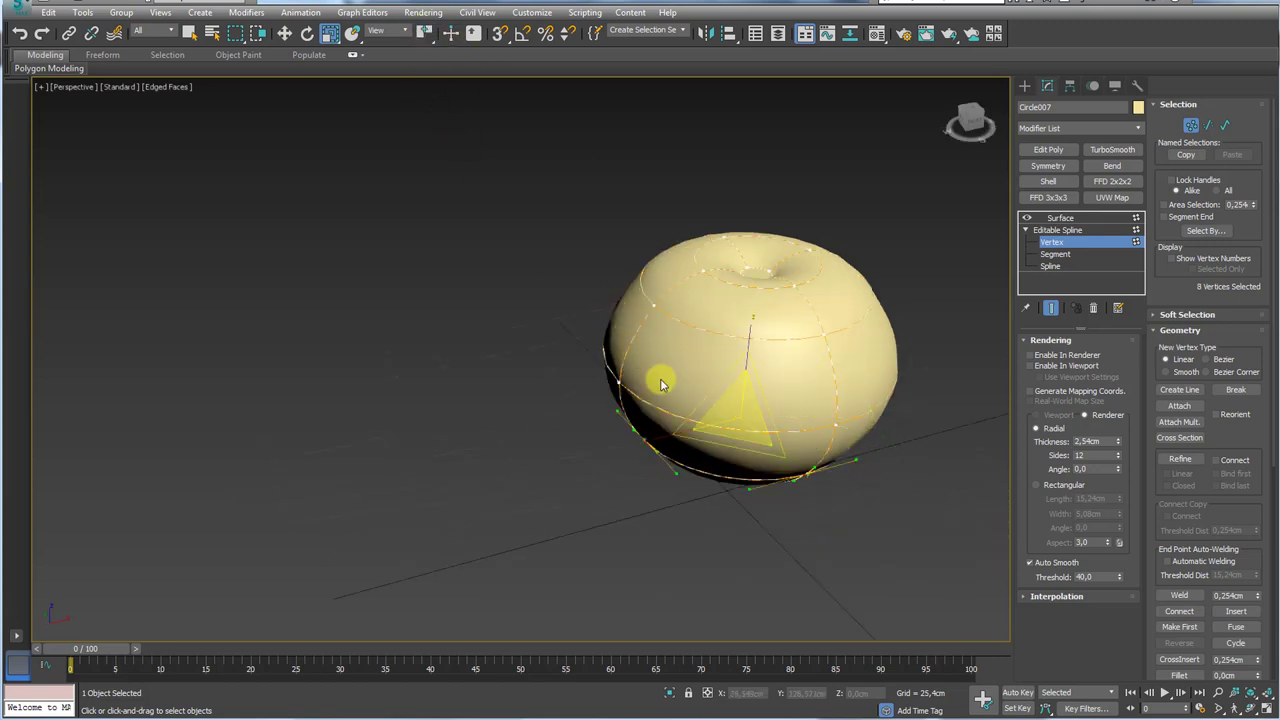
left_click_drag(732, 454, 732, 452)
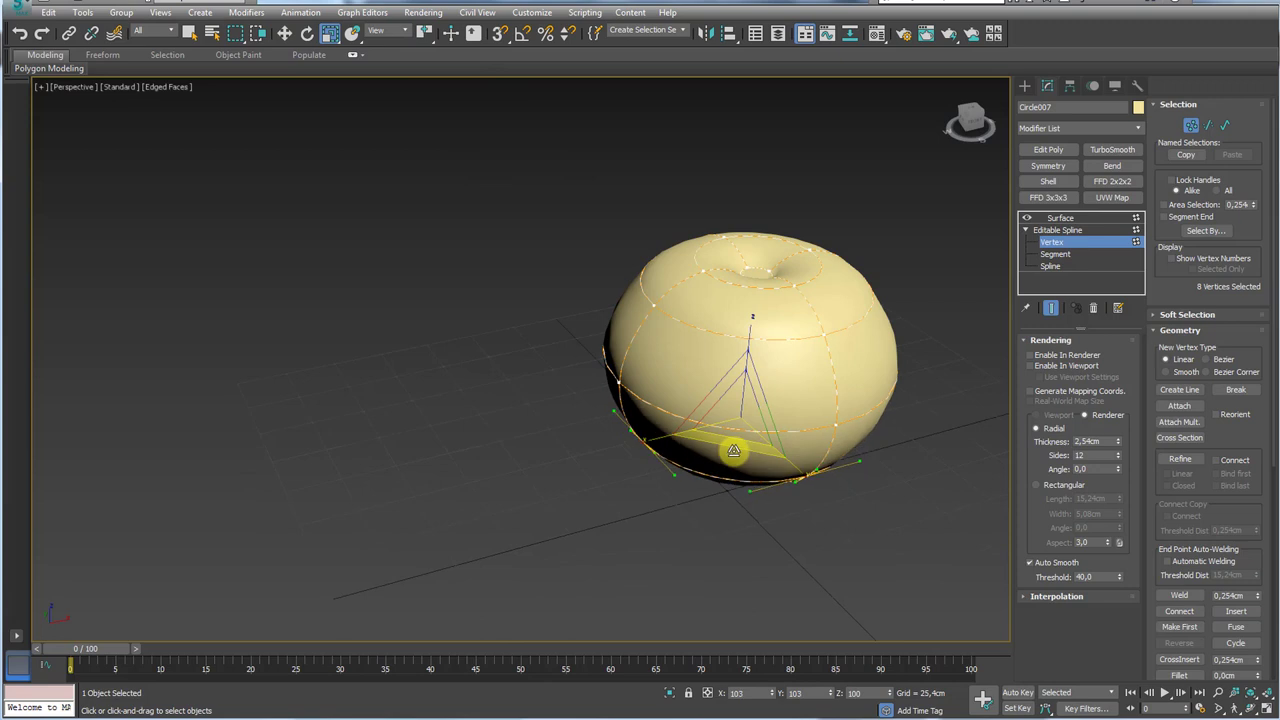
middle_click_drag(734, 449, 907, 345, "alt")
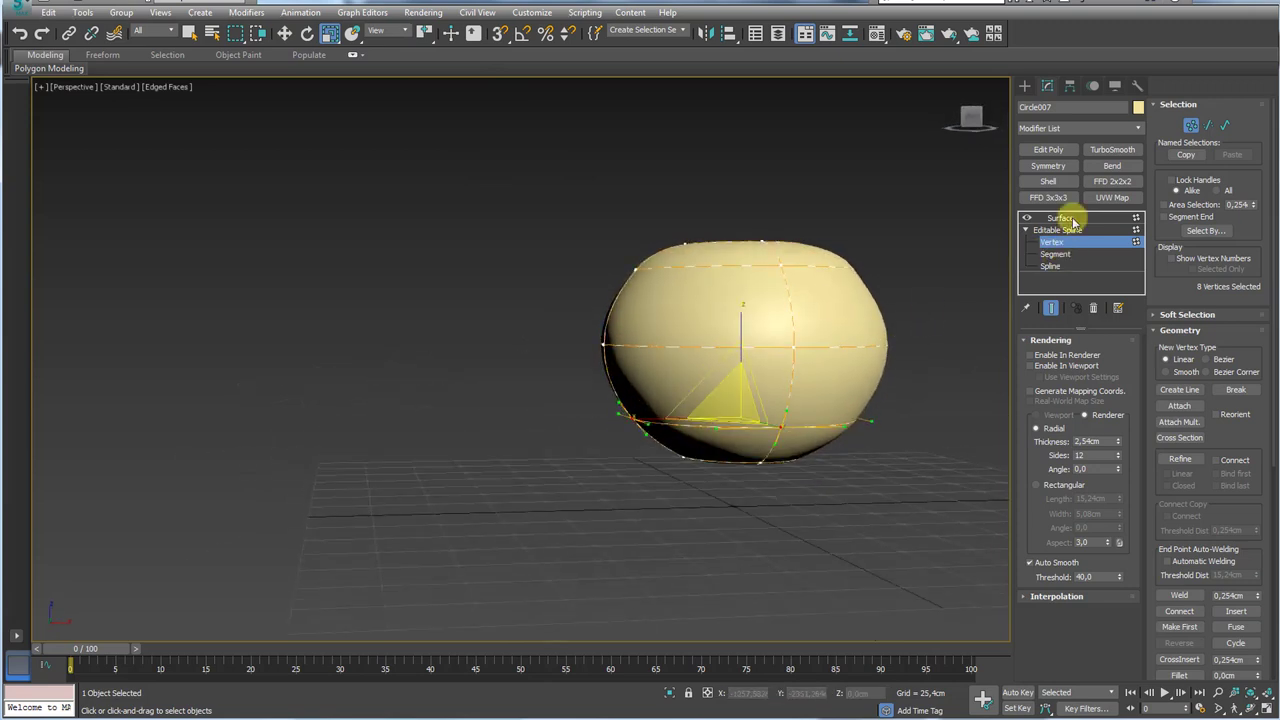
- Return to the Surface modifier and change the object color to a saturated red
left_click(1062, 218)
left_click(1138, 108)
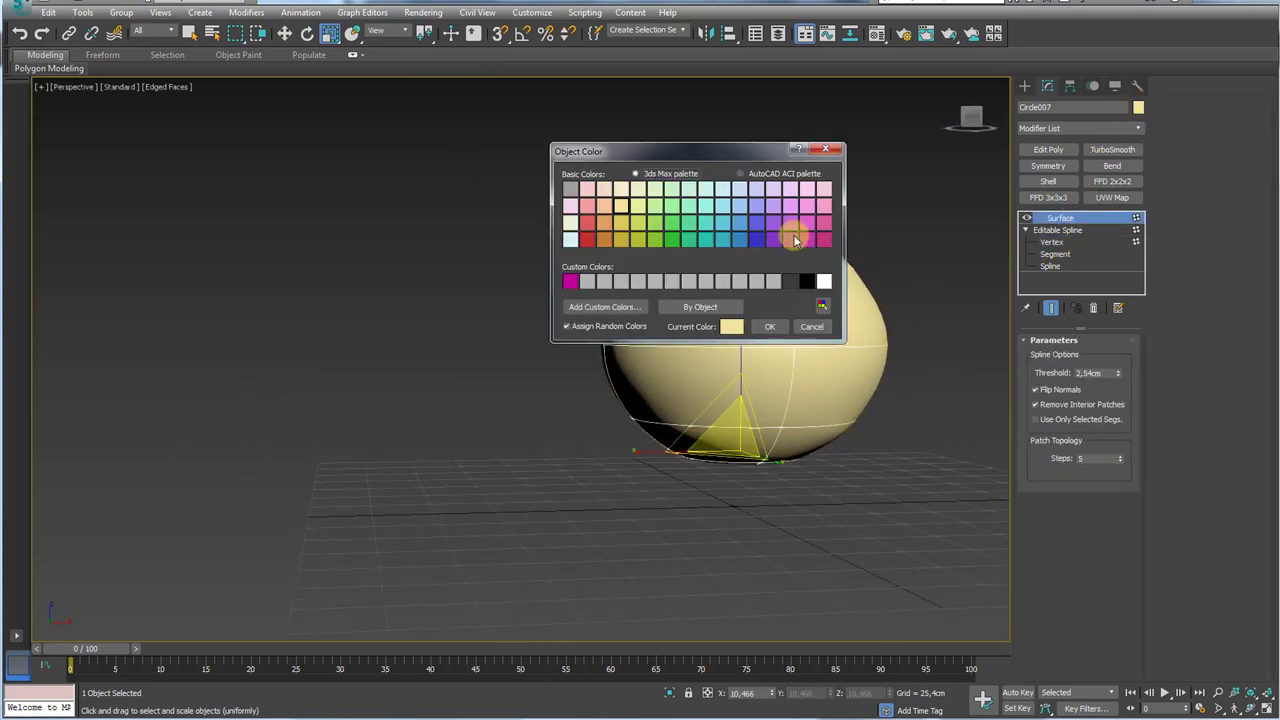
left_click(593, 238)
left_click(769, 326)
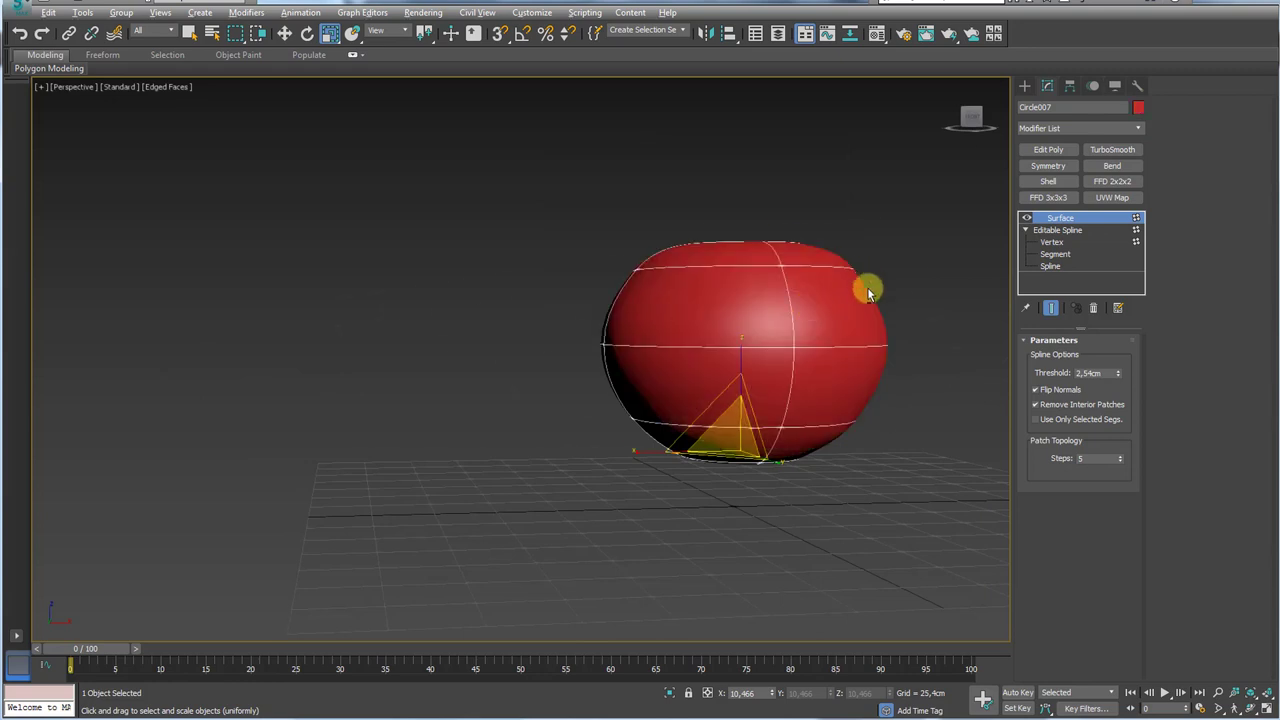
middle_click_drag(866, 289, 746, 407, "alt")
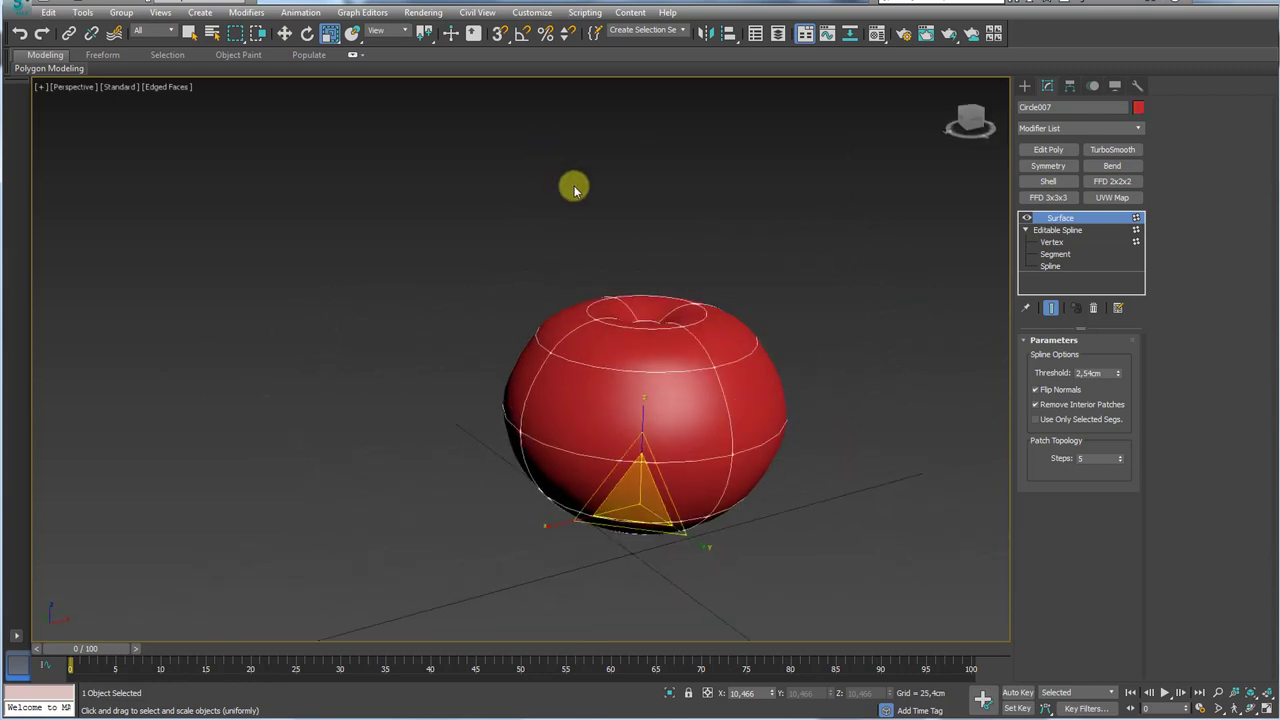
- Add an Edit Poly modifier on top of the Surface modifier of the red body
left_click(692, 330)
left_click(1049, 150)
middle_click_drag(789, 297, 689, 334, "alt")
scroll(689, 334, "down", 5)
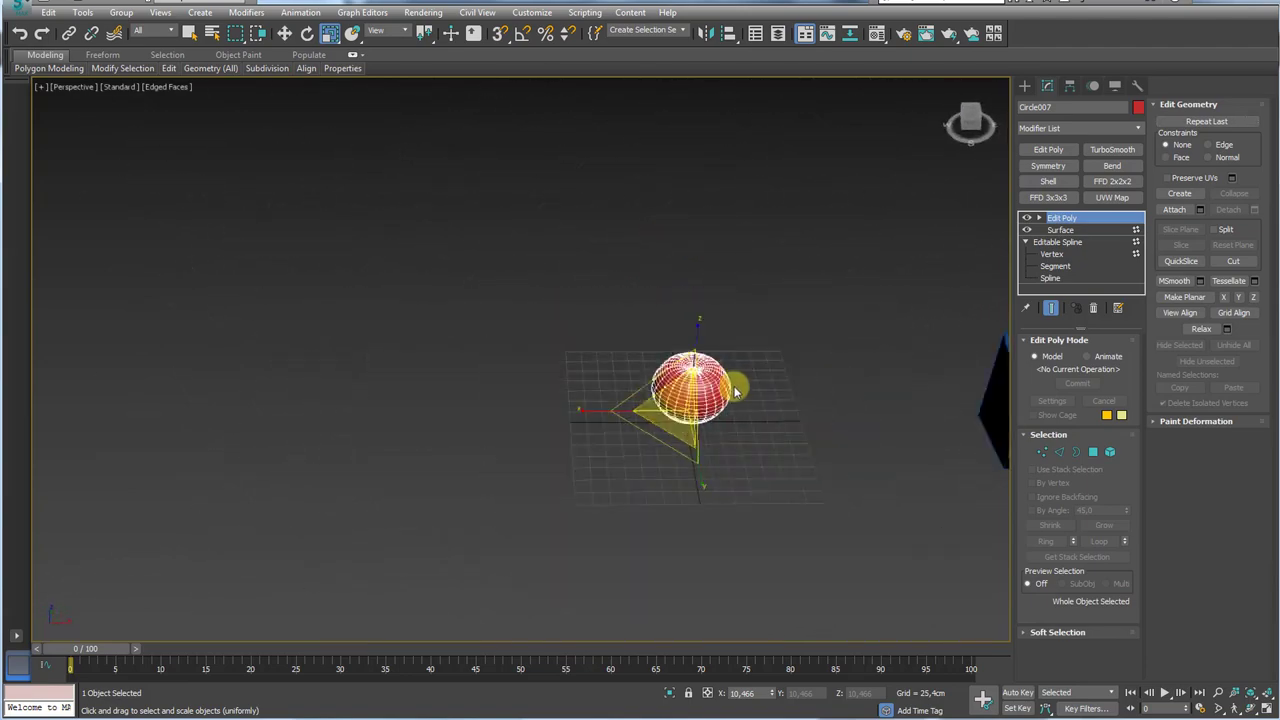
middle_click_drag(906, 336, 771, 337)
left_click(1068, 242)
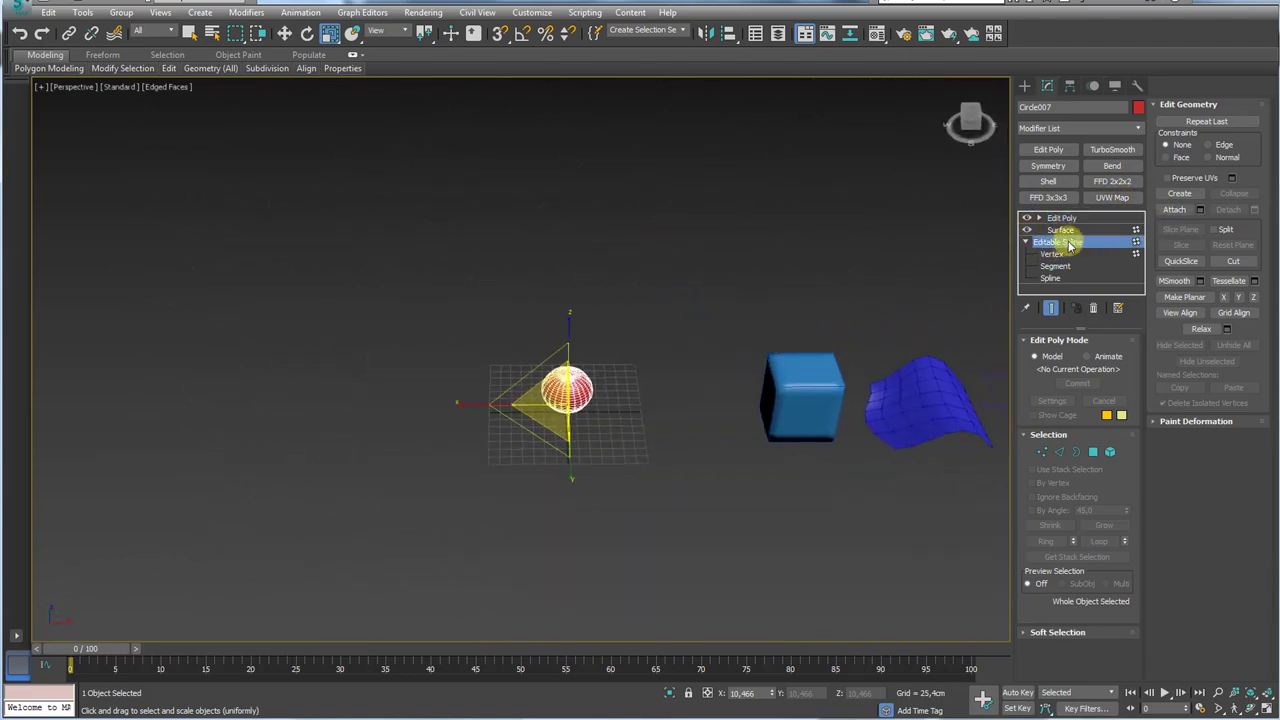
left_click(1068, 242)
left_click(1060, 217)
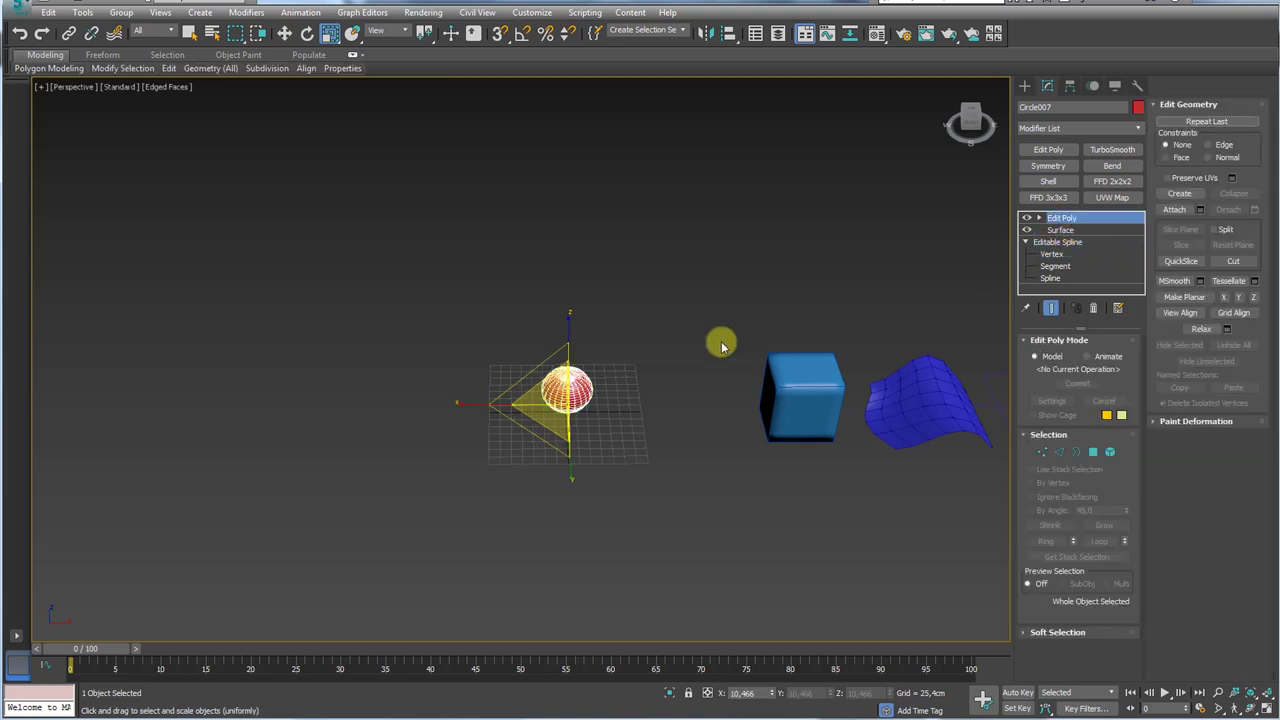
- Move the red body along the X axis to about 336 cm, next to the blue rounded box
key("w")
left_click_drag(630, 404, 776, 401)
middle_click_drag(603, 414, 857, 412, "alt")
middle_click_drag(857, 412, 601, 407)
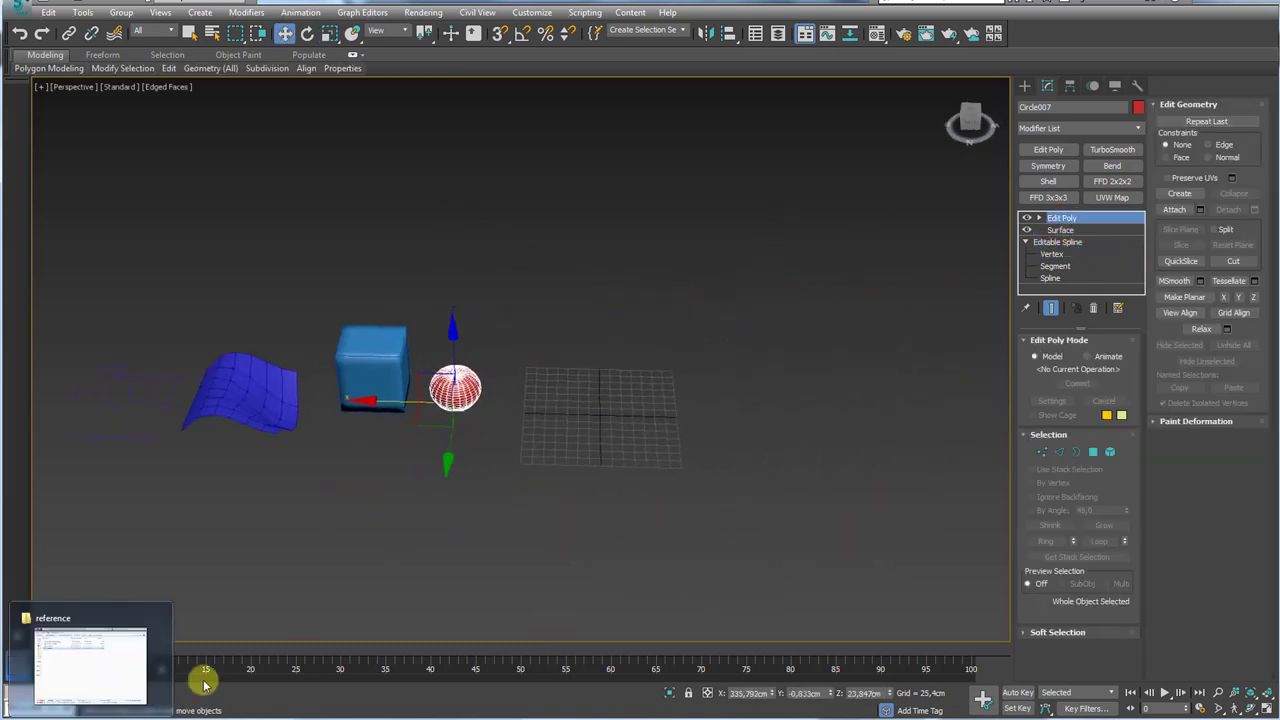
- Open cone.jpg from the reference folder, examine its square base and circular sections, and minimize the image and folder windows
left_click(73, 715)
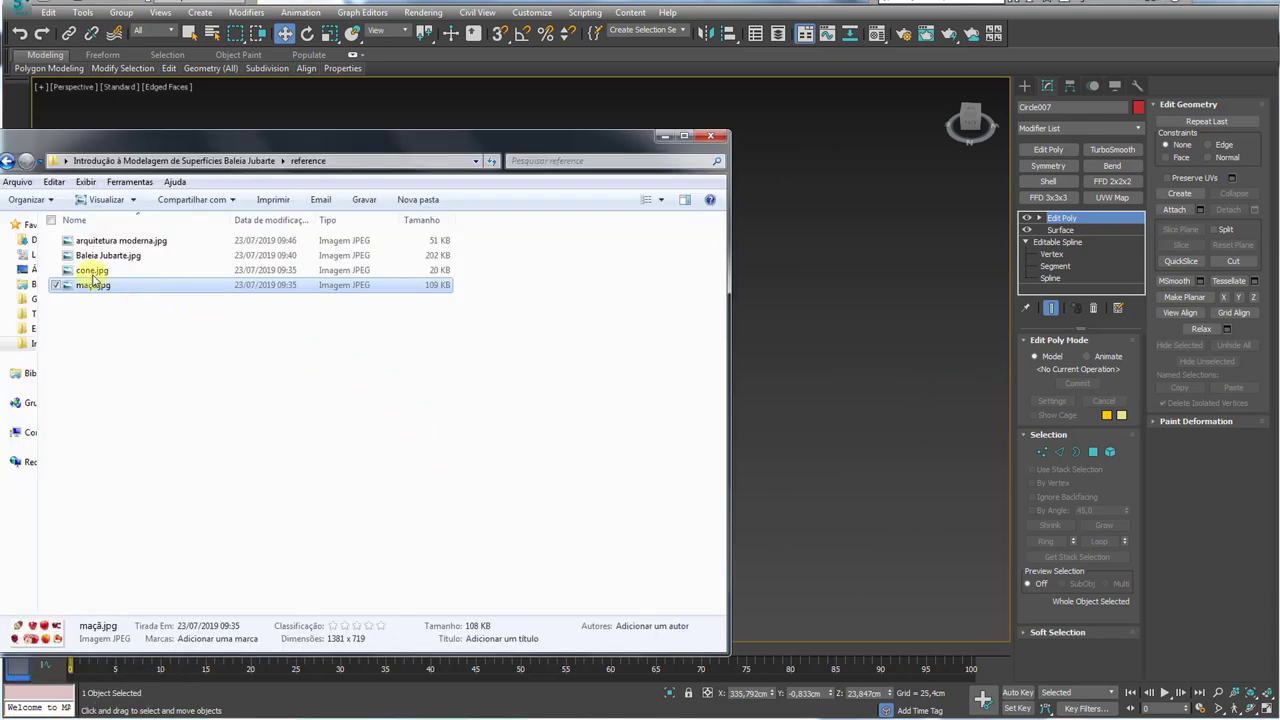
double_click(92, 271)
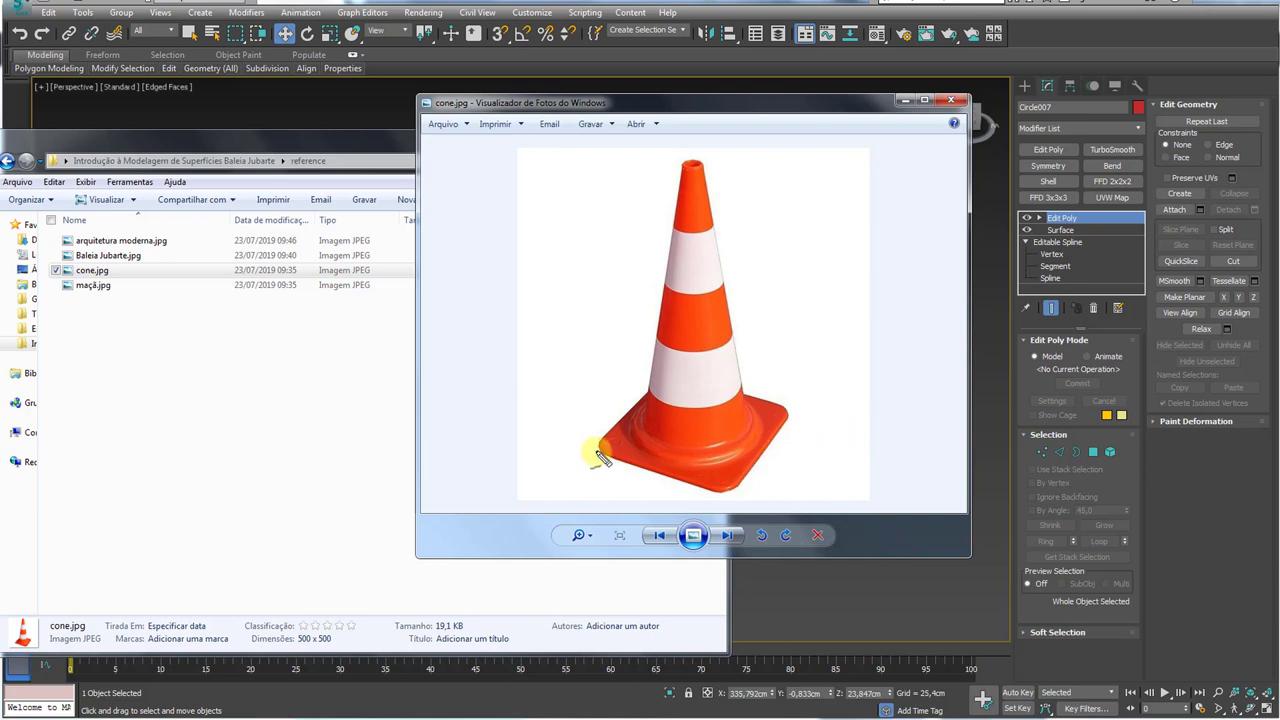
left_click_drag(620, 464, 700, 496)
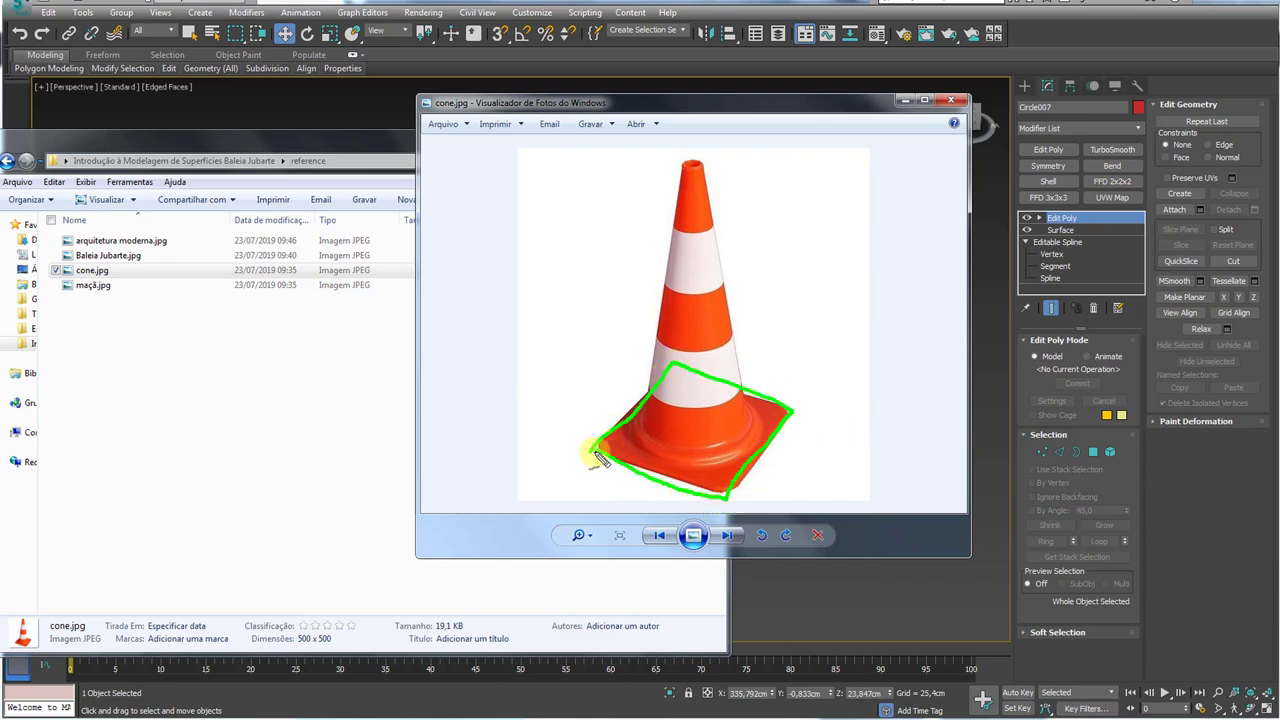
left_click_drag(636, 432, 668, 472)
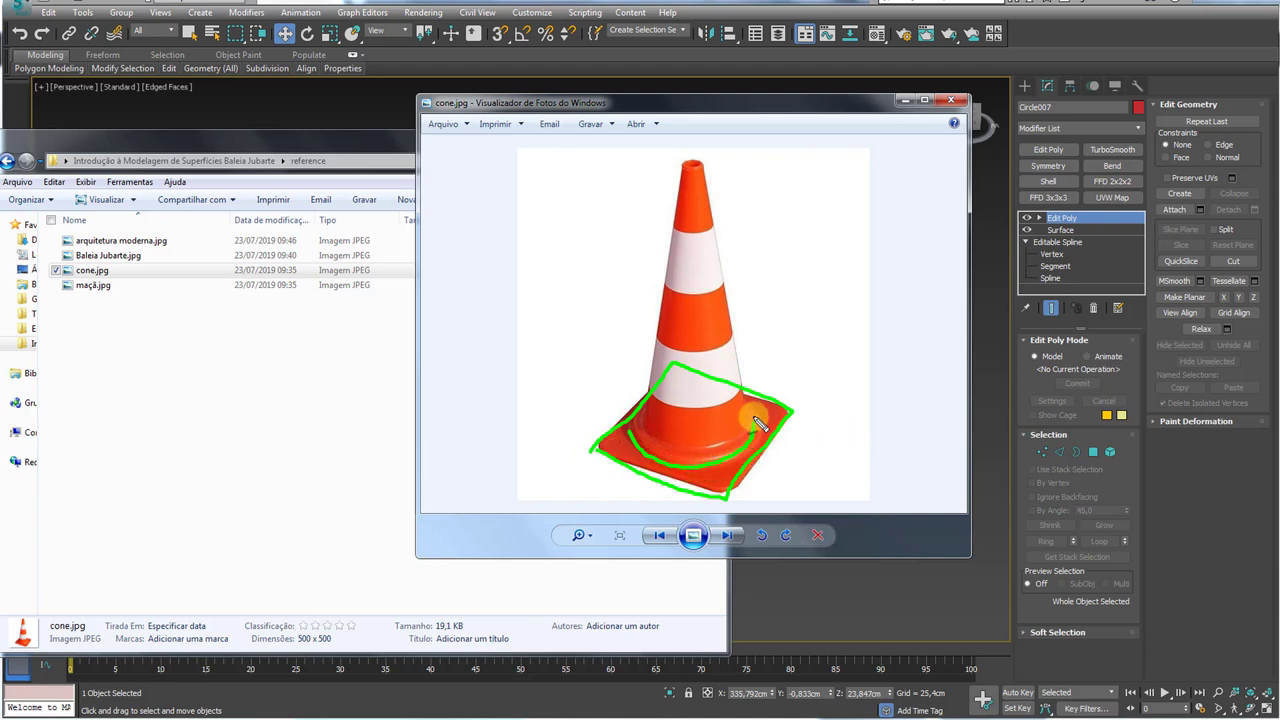
left_click_drag(756, 421, 656, 392)
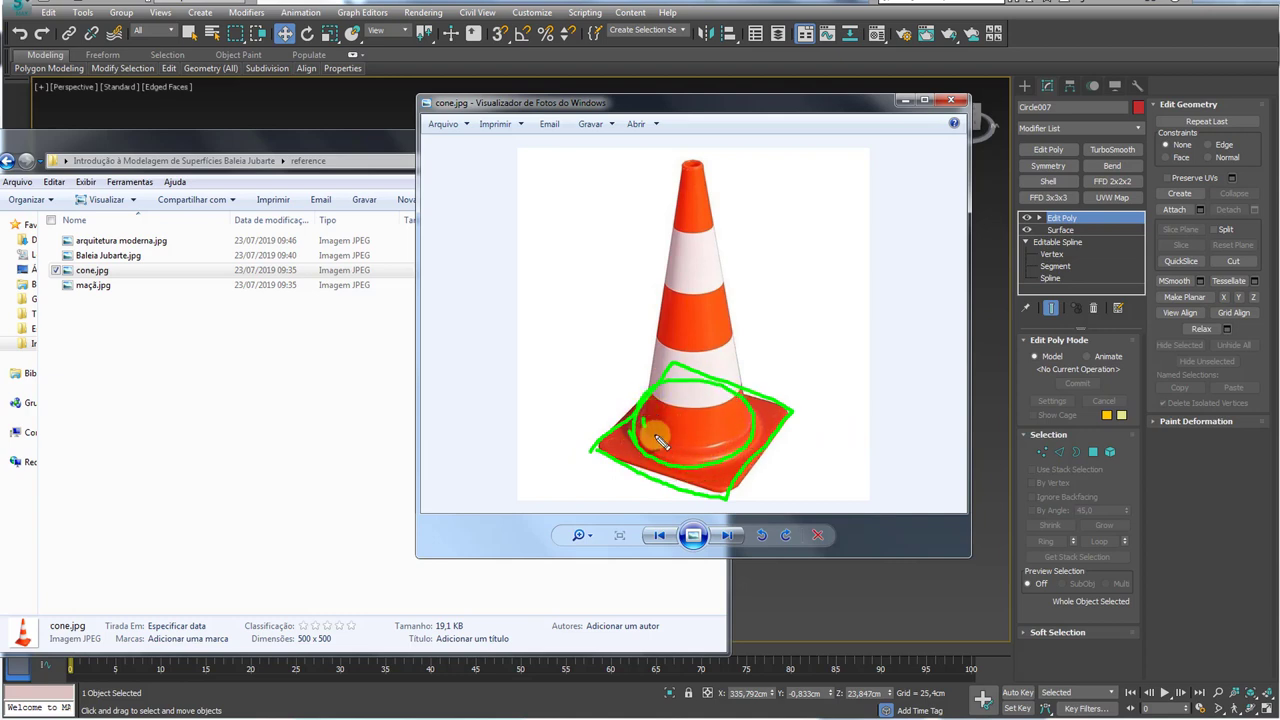
left_click_drag(660, 440, 700, 390)
left_click_drag(668, 333, 681, 300)
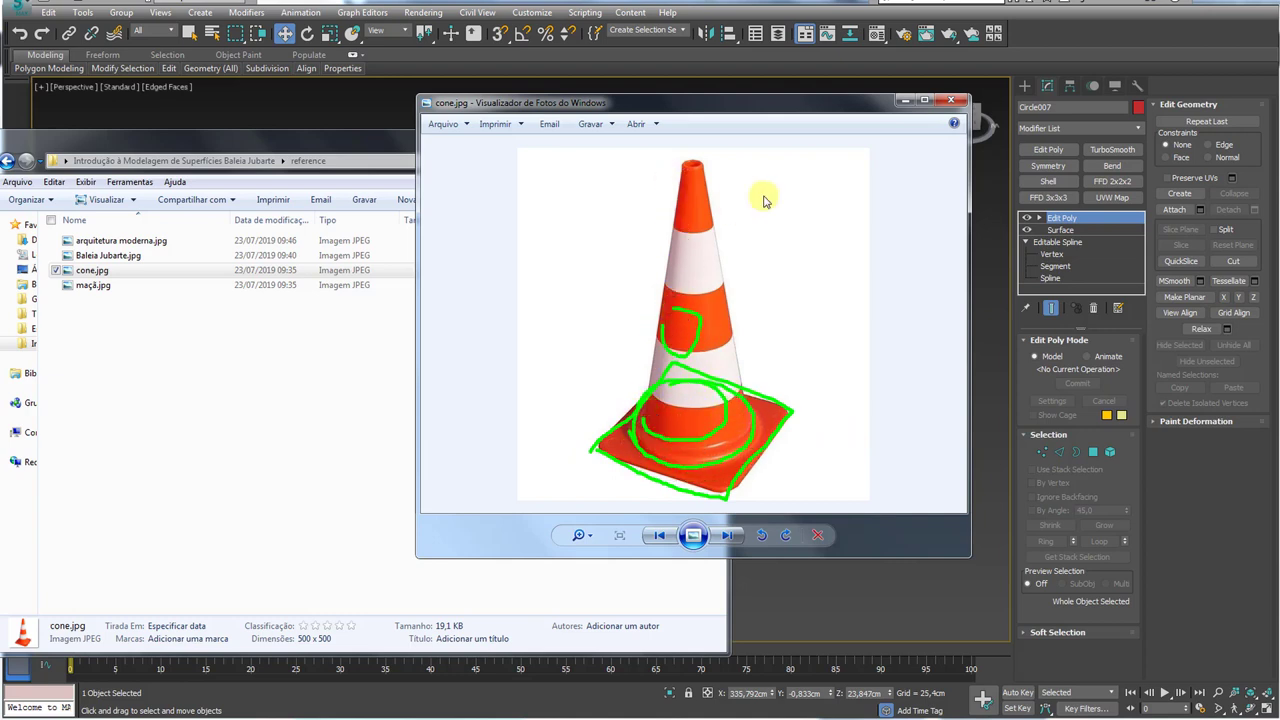
key("Escape")
left_click(909, 101)
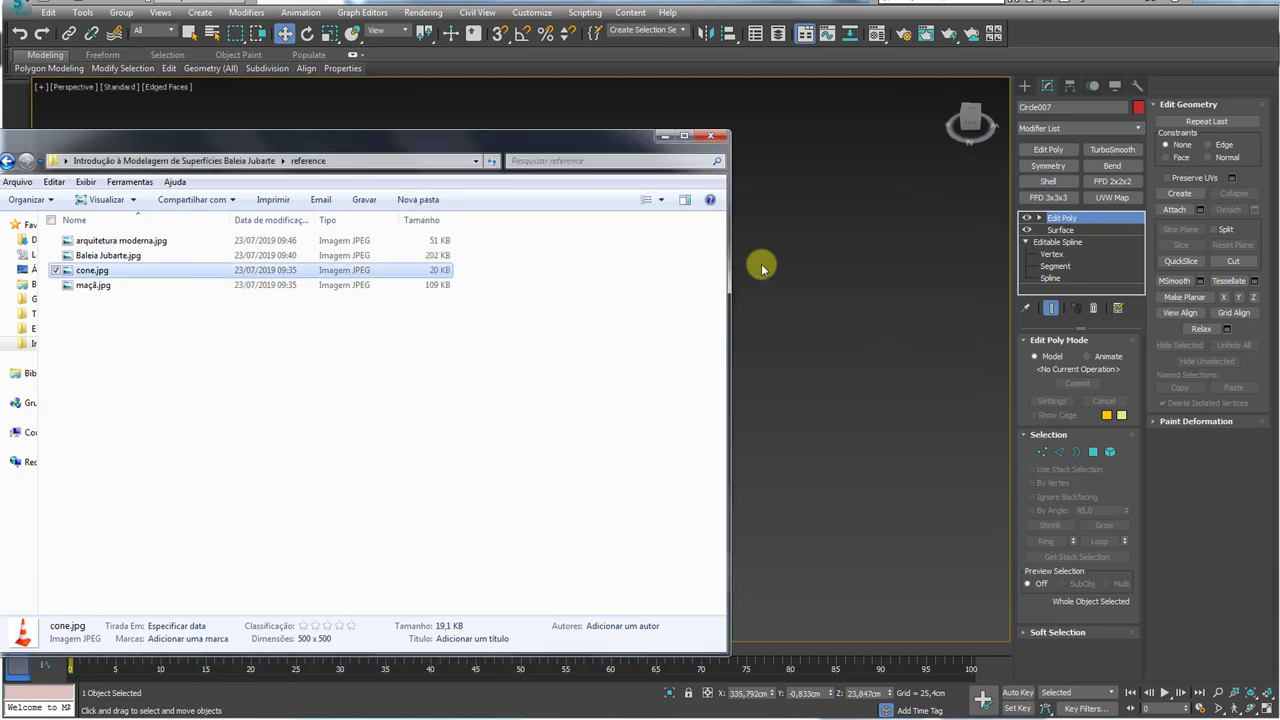
left_click(665, 136)
- Draw a rectangle spline on the grid and set its length and width to 100 cm
middle_click_drag(664, 361, 795, 329)
scroll(640, 351, "up", 5)
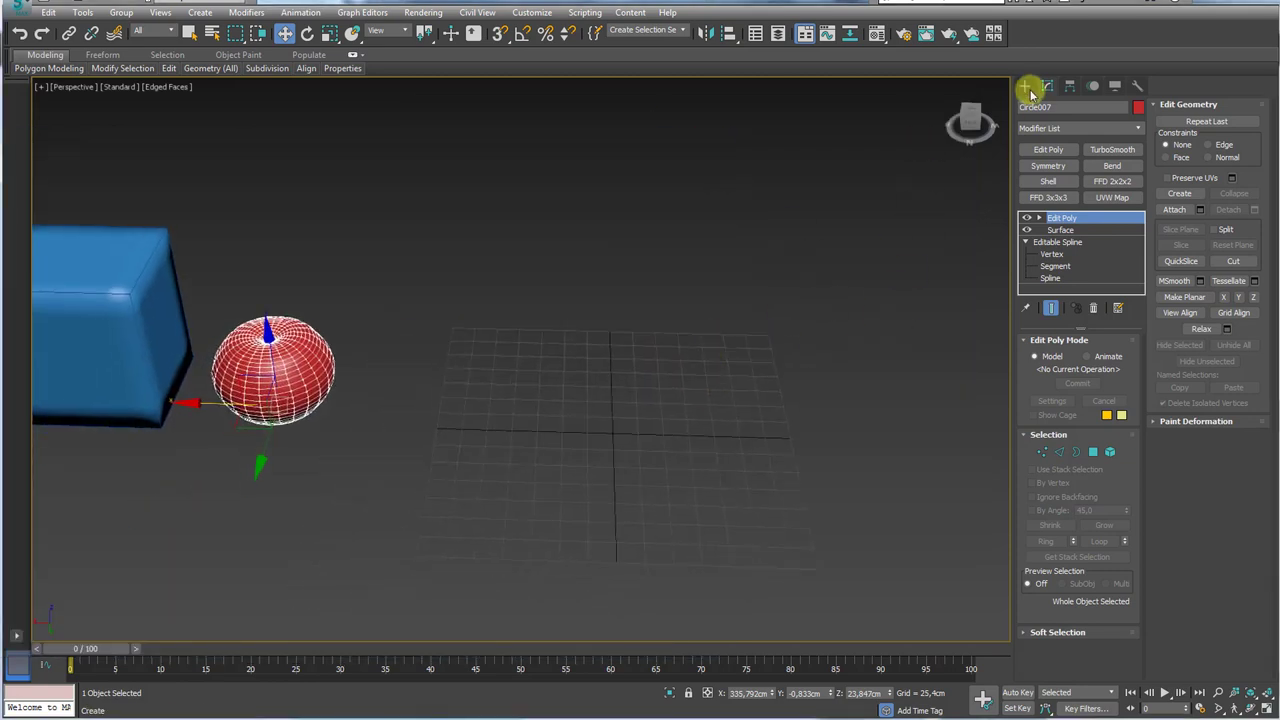
left_click(1029, 89)
left_click(1106, 183)
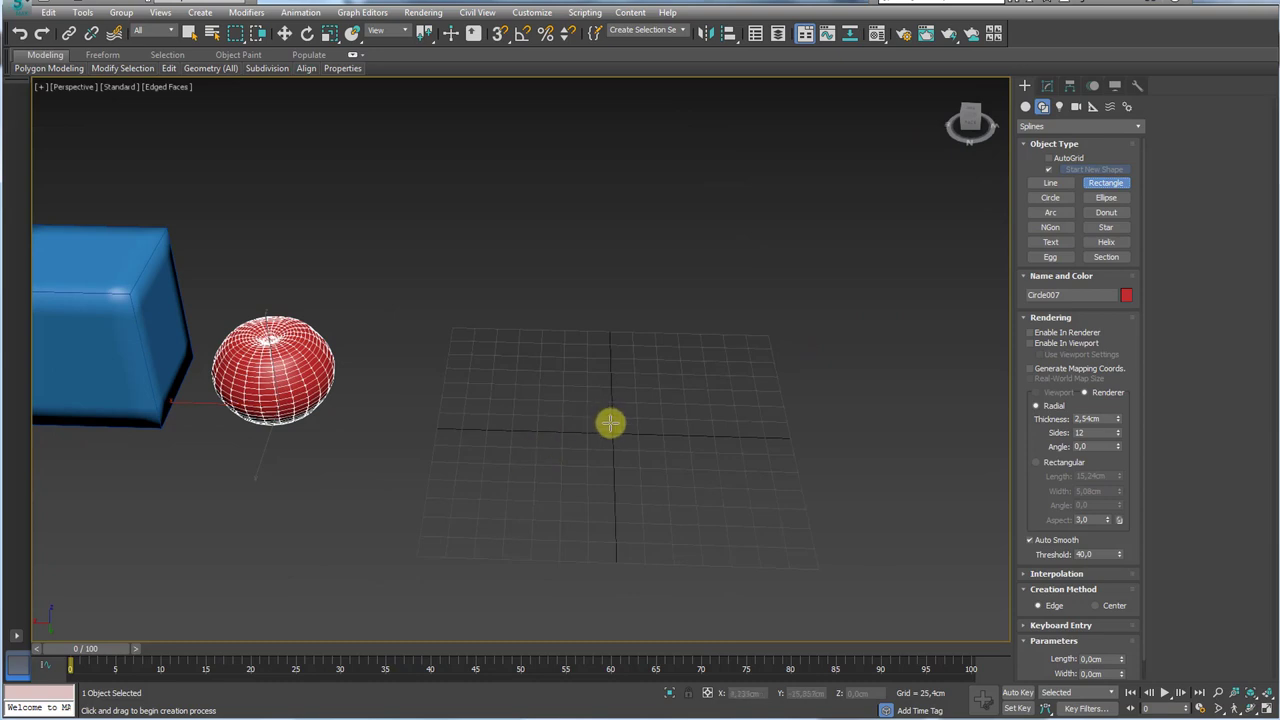
left_click_drag(612, 428, 725, 509)
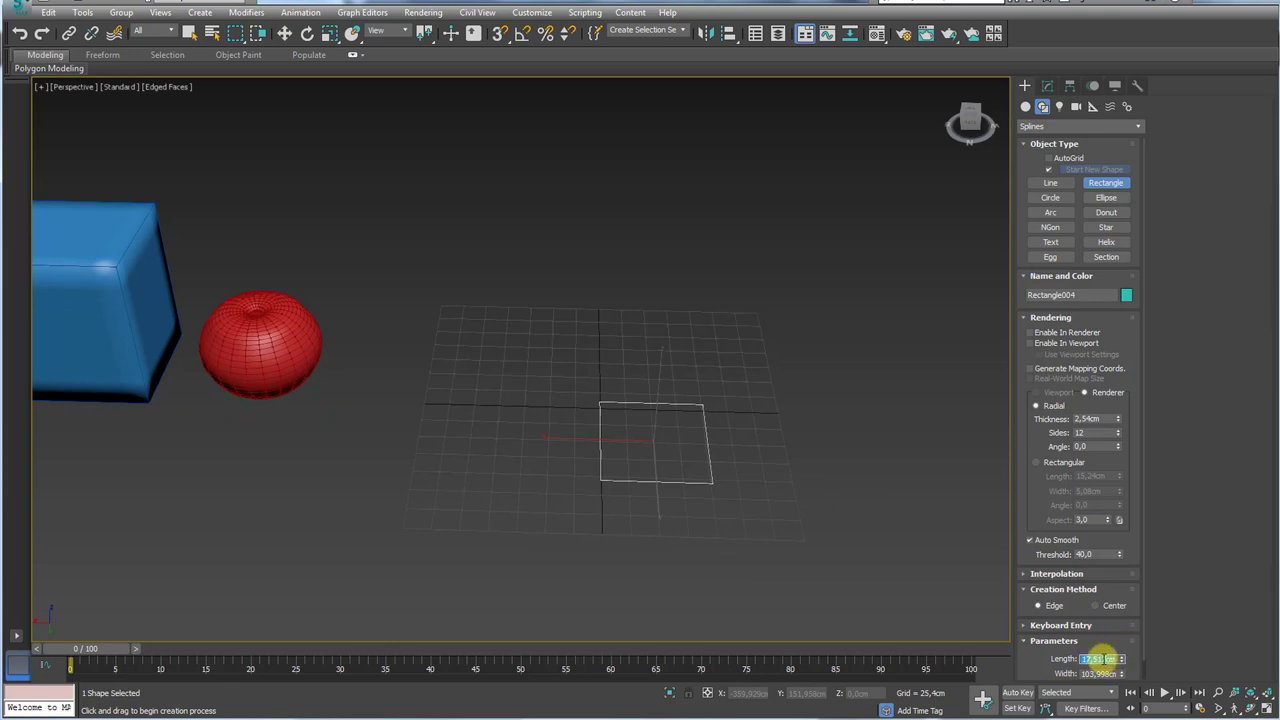
type("100")
left_click(1100, 672)
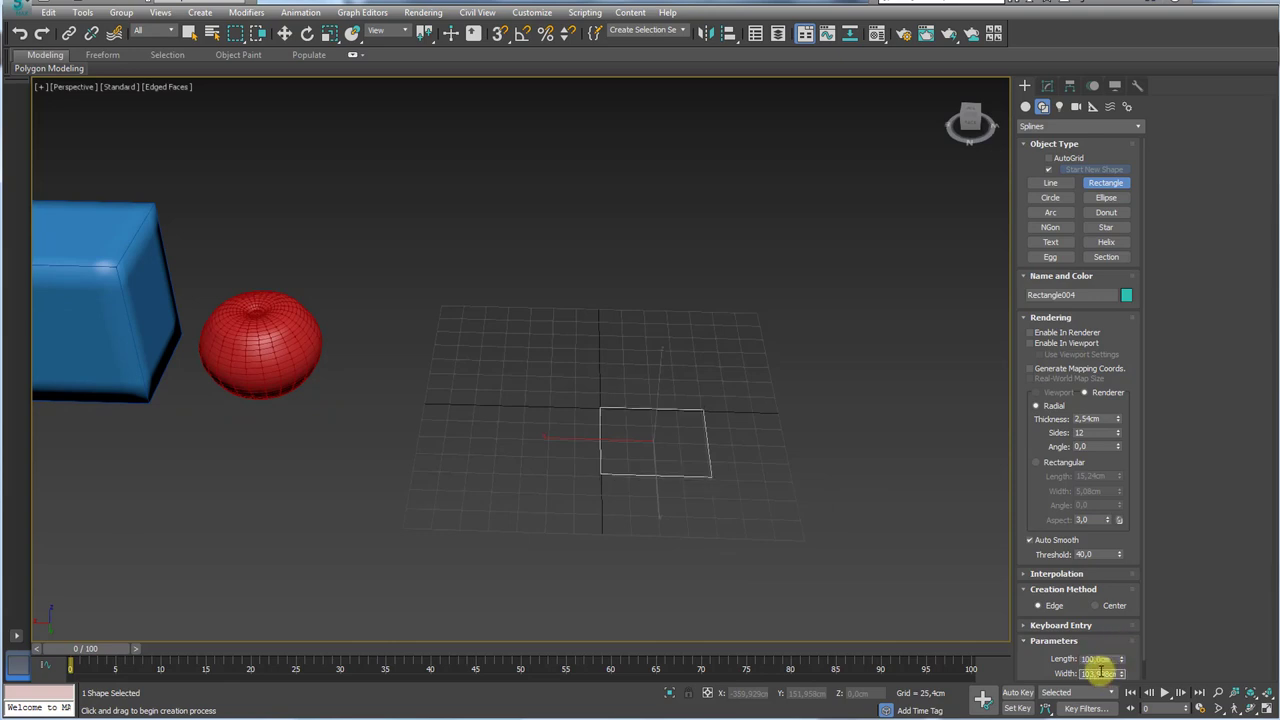
key("Return")
right_click(677, 416)
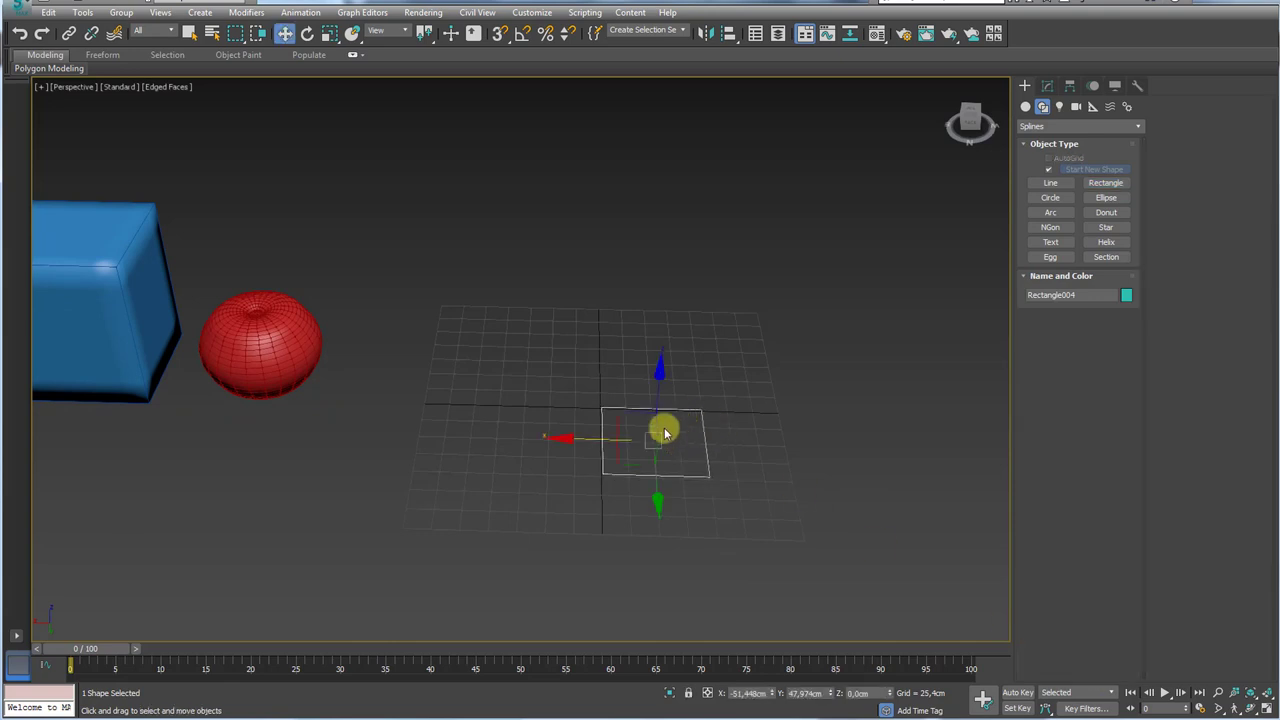
- Move the rectangle across the ground plane to about X -64 cm and Y -57 cm
middle_click_drag(663, 434, 634, 497, "alt")
left_click_drag(629, 481, 622, 377)
middle_click_drag(754, 389, 971, 223, "alt")
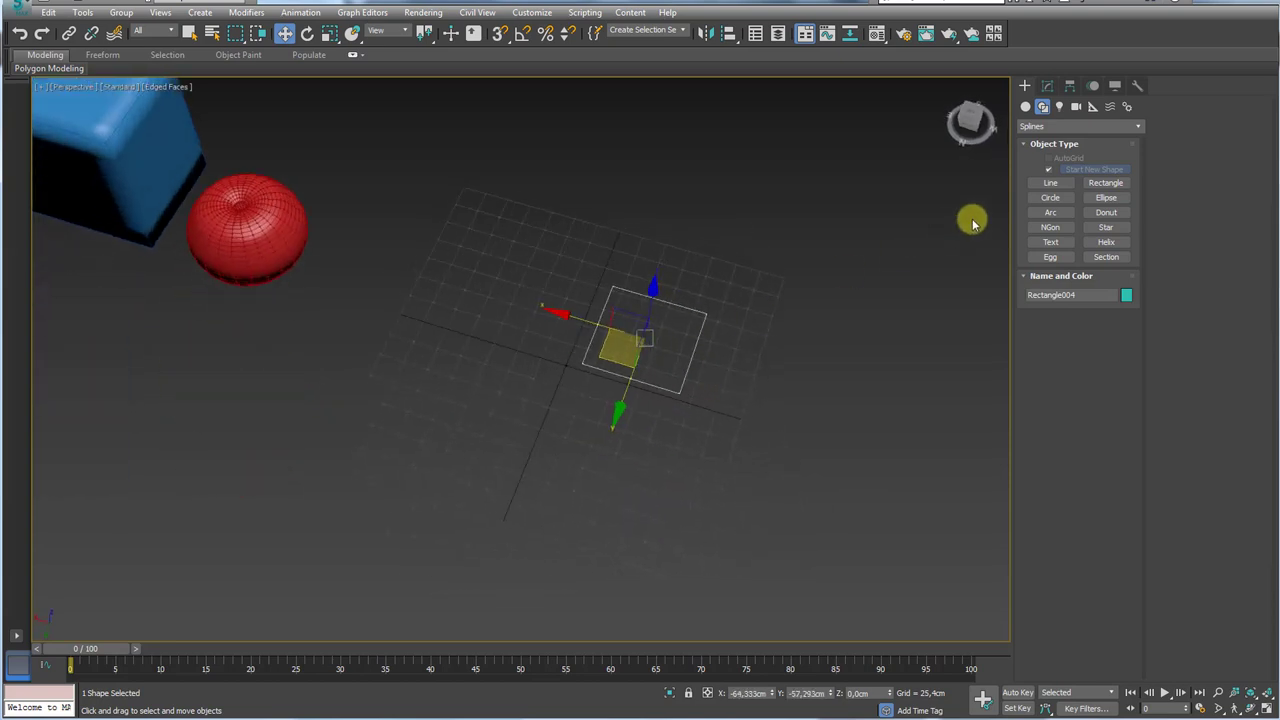
- Draw a circle spline about 37 cm in radius beside the rectangle
scroll(801, 271, "up", 4)
left_click(1050, 197)
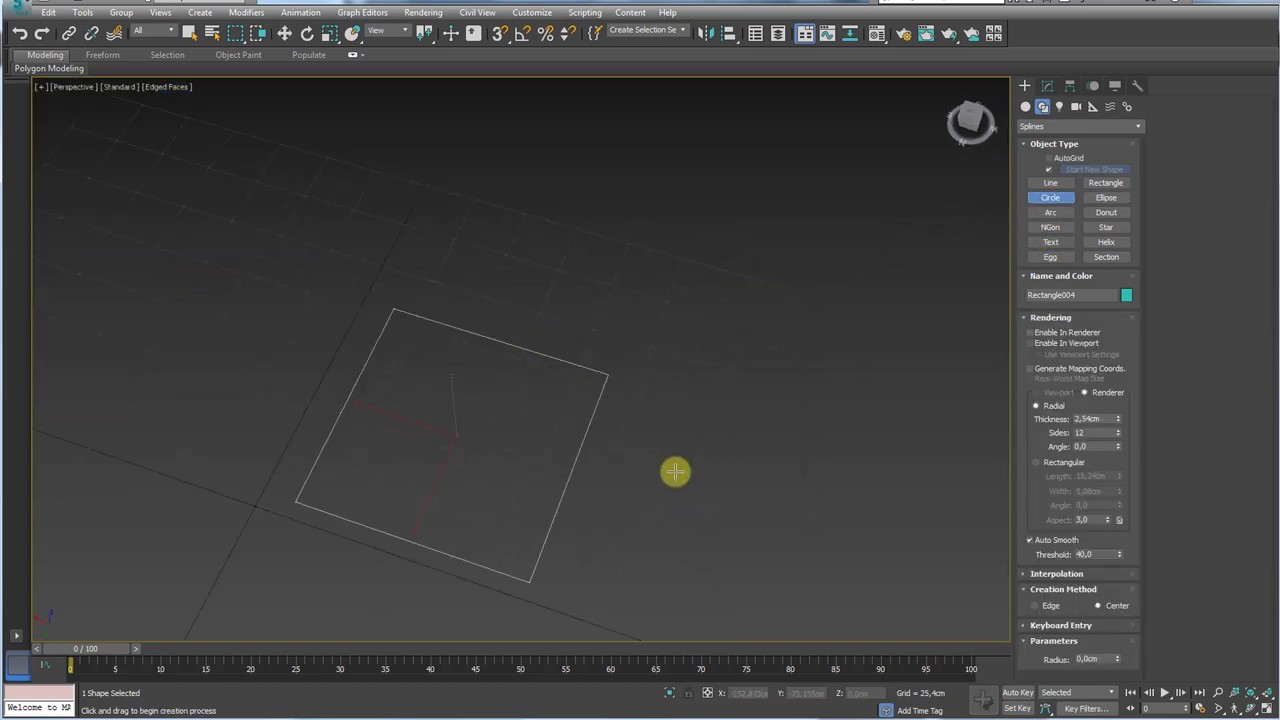
left_click_drag(680, 476, 754, 540)
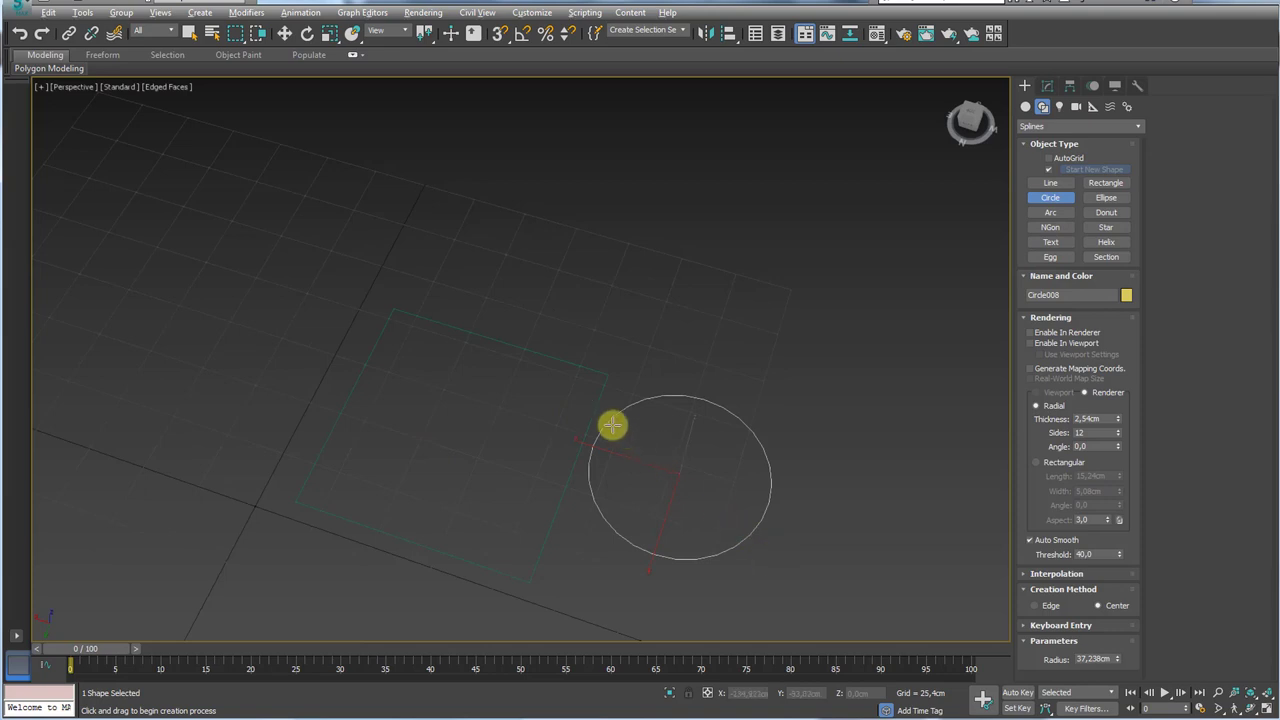
- Align the circle to the rectangle, pivot point to pivot point, in X, Y and Z position
key("alt+a")
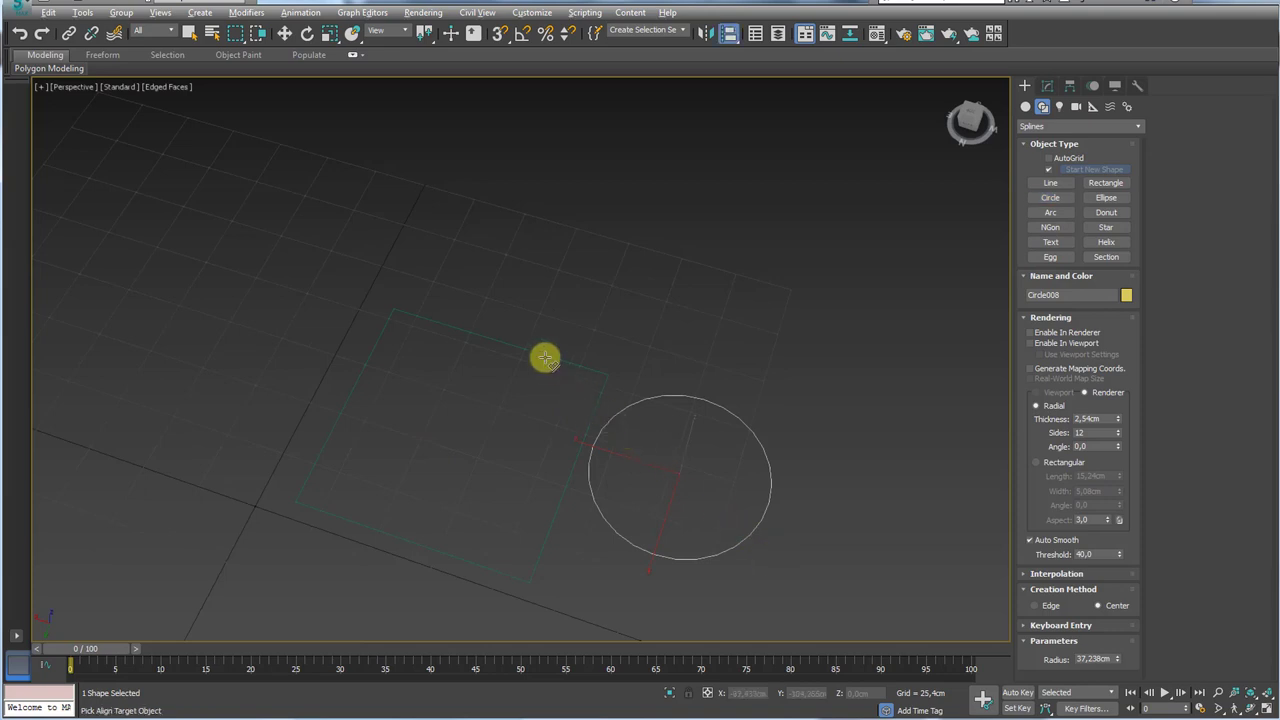
left_click(731, 35)
left_click(535, 354)
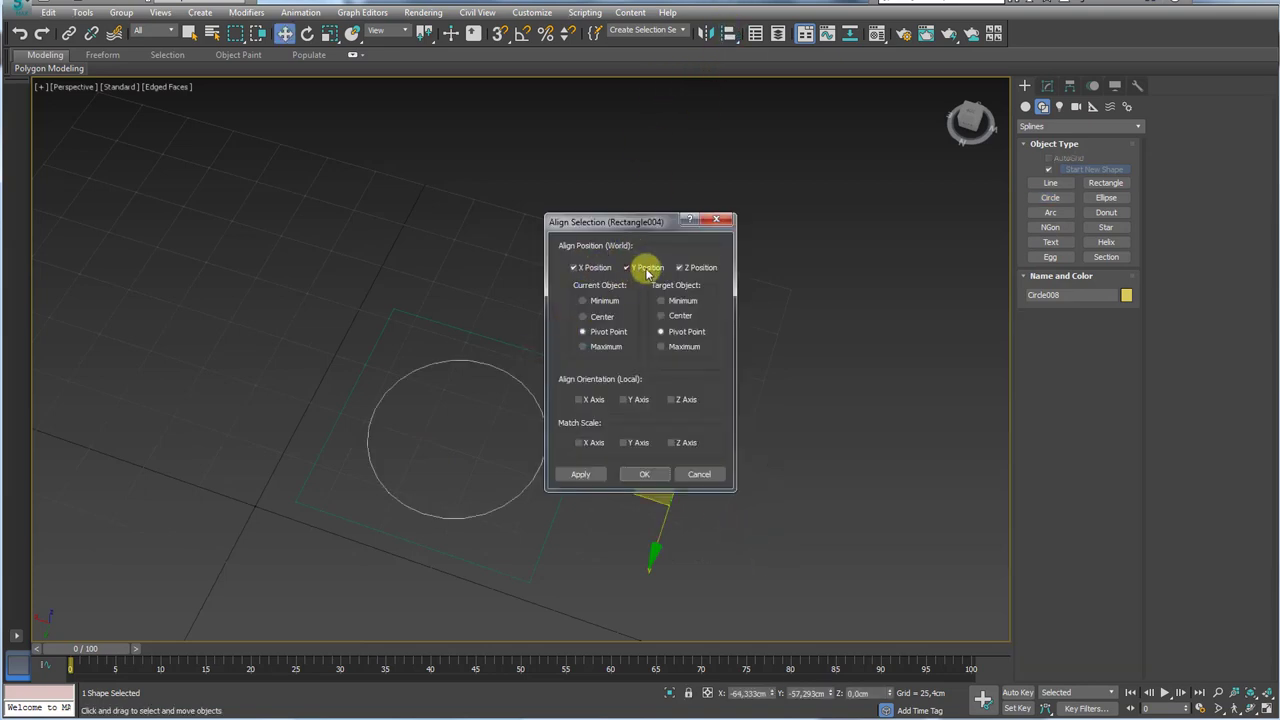
left_click(645, 474)
- Raise the circle vertically above the rectangle
middle_click_drag(630, 495, 731, 364, "alt")
scroll(652, 398, "up", 3)
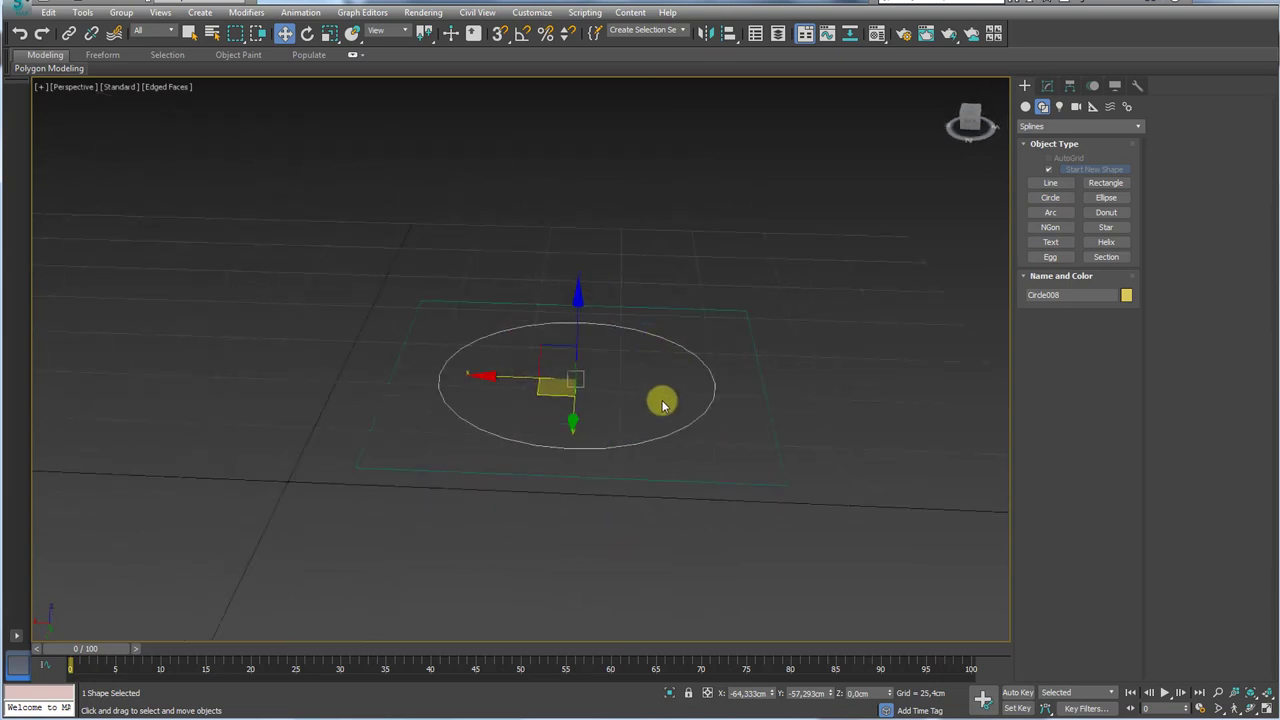
middle_click_drag(662, 404, 666, 377, "alt")
left_click_drag(577, 313, 575, 223)
- Clone the rectangle as a single Copy about 10 cm above the original
left_click(782, 395)
middle_click_drag(757, 394, 594, 320, "alt")
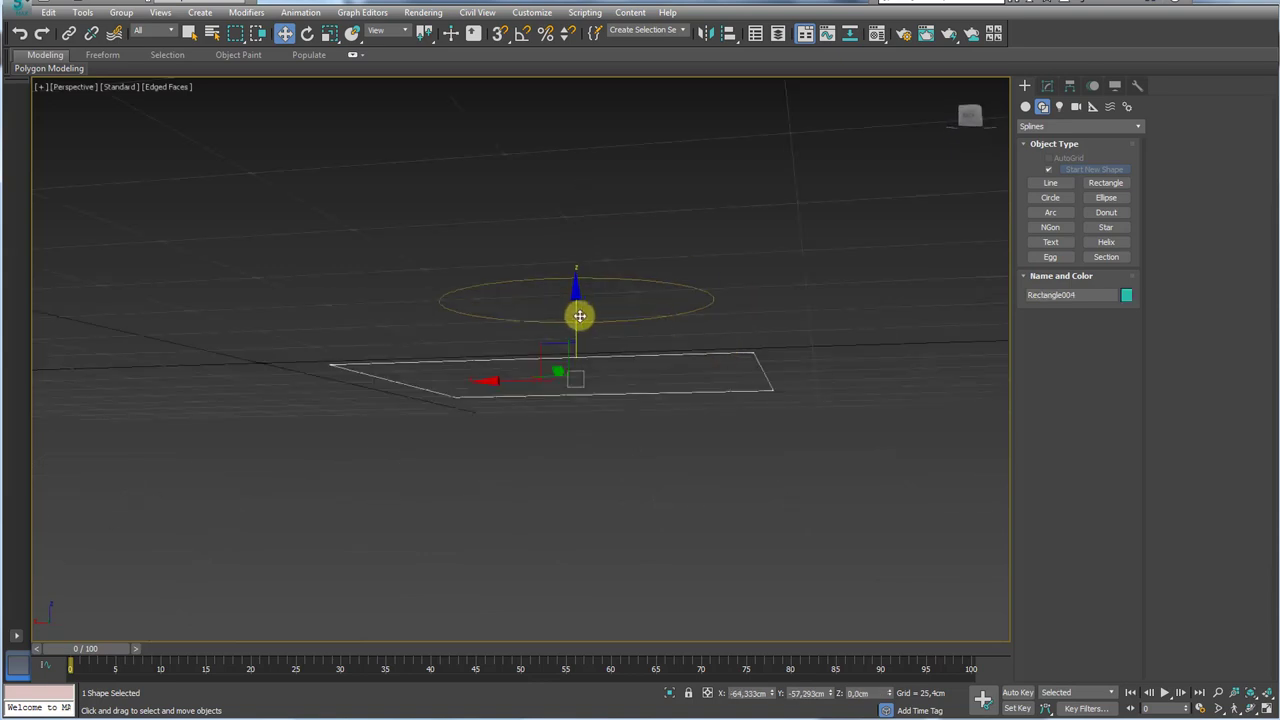
left_click_drag(577, 316, 579, 283, "shift")
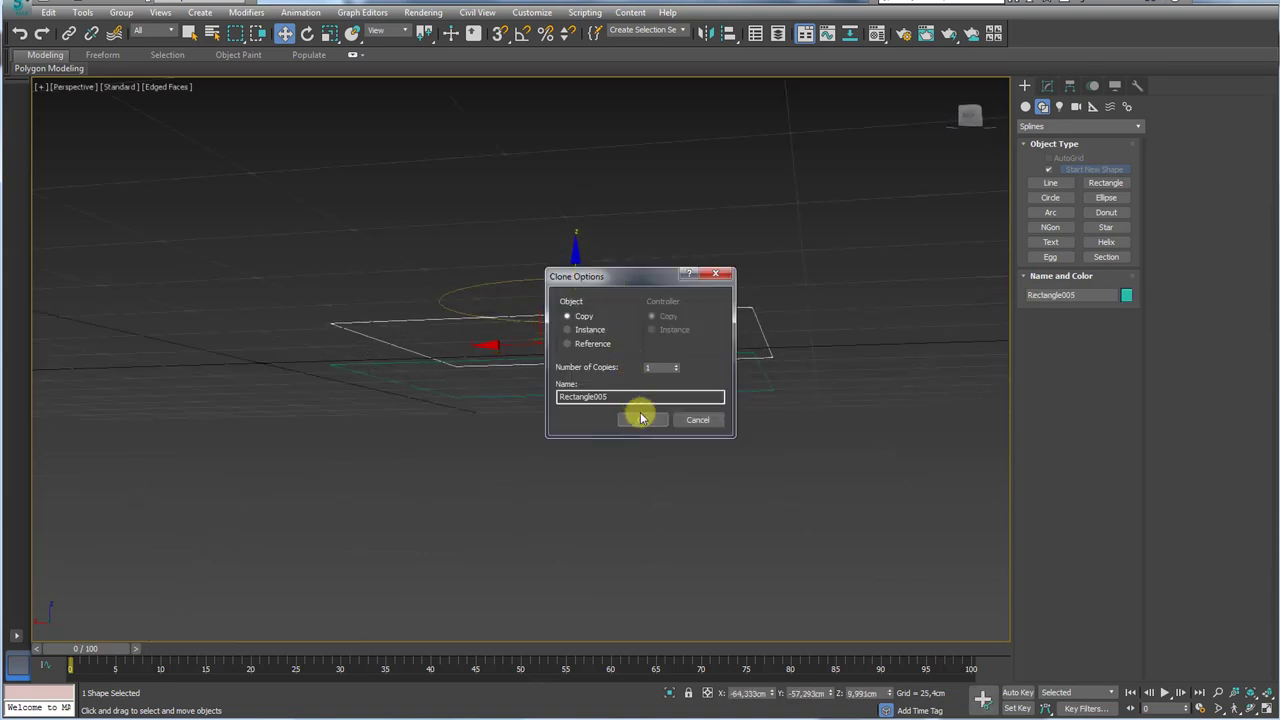
left_click(641, 418)
- Convert the upper rectangle copy to an Editable Spline
middle_click_drag(777, 337, 814, 377, "alt")
left_click(1047, 86)
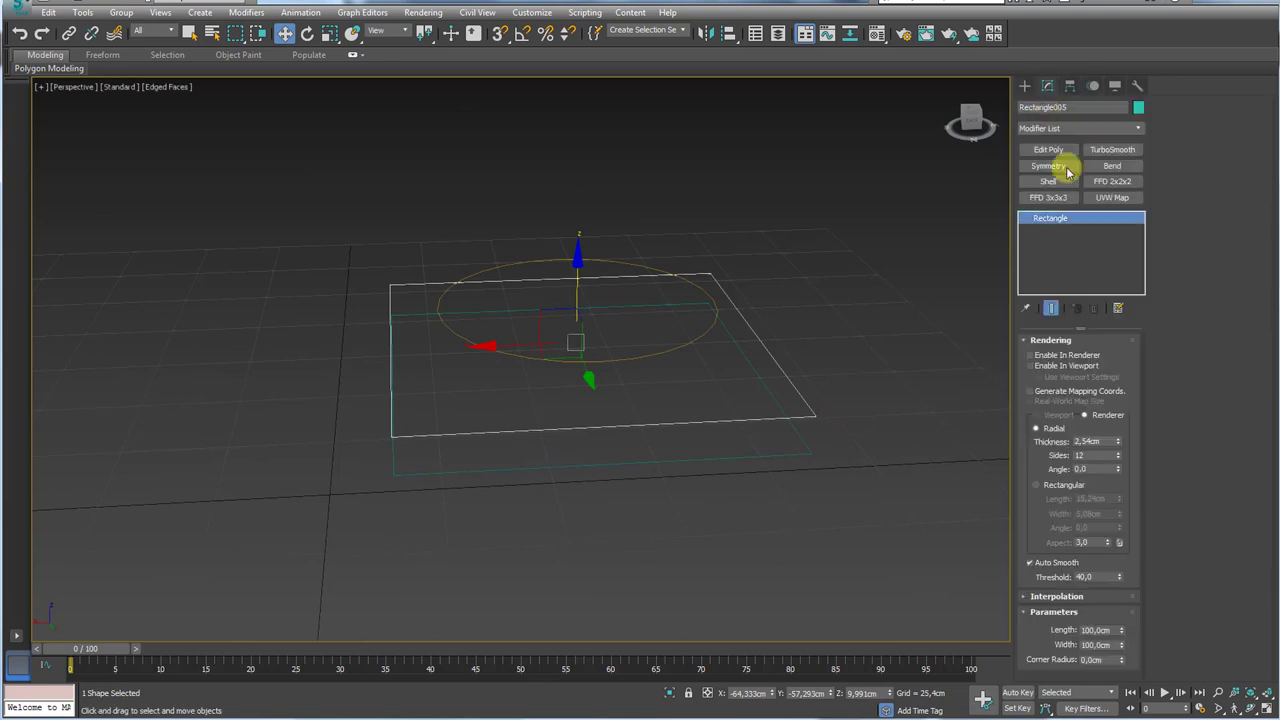
right_click(804, 399)
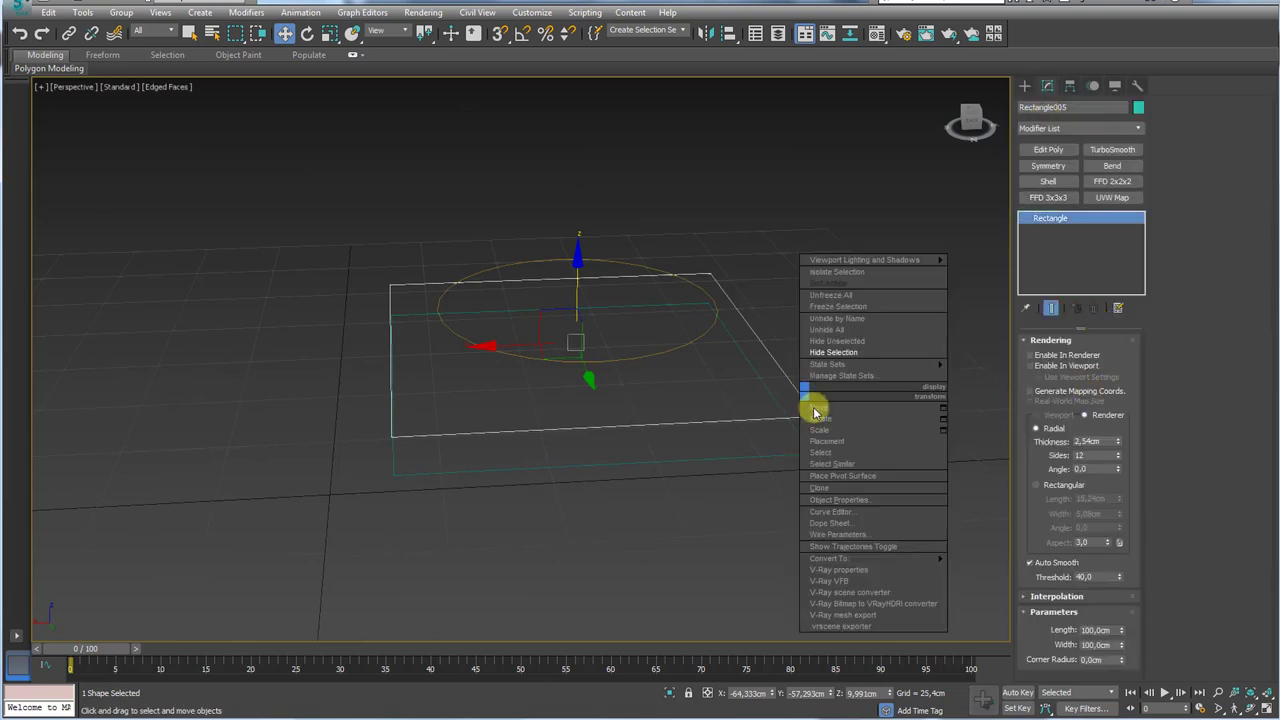
mouse_move(845, 558)
left_click(998, 562)
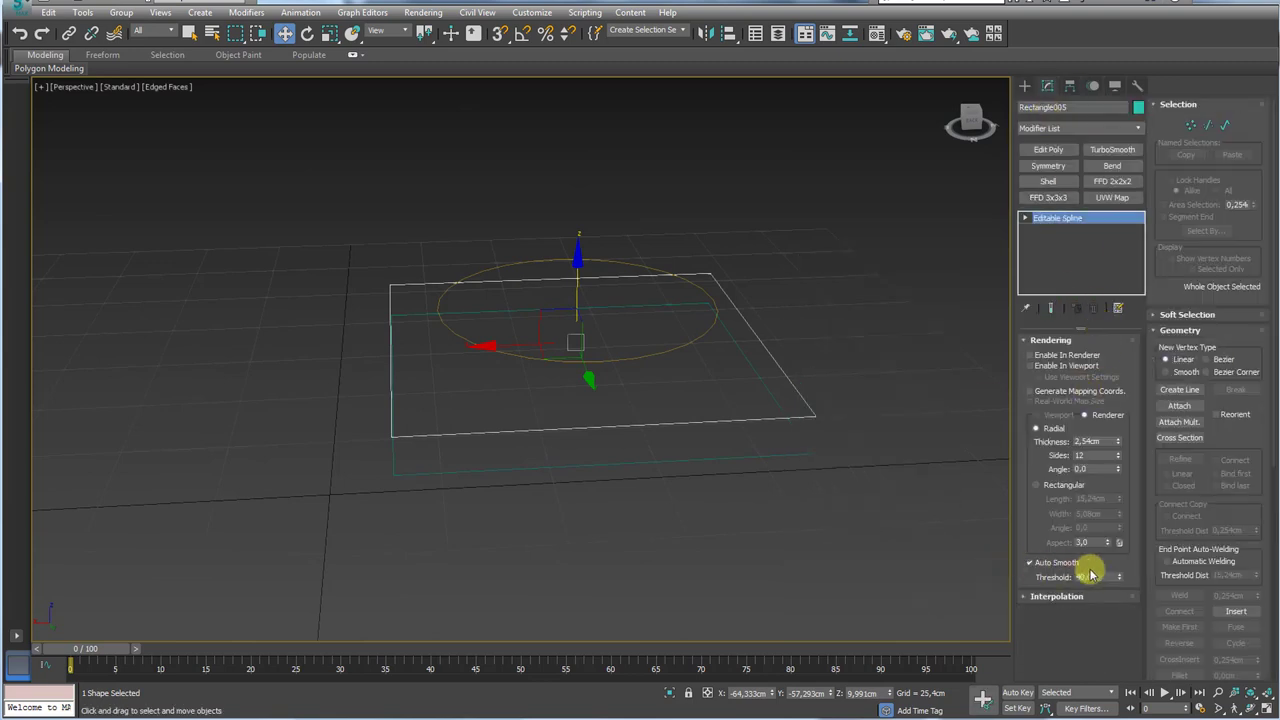
- Attach the lower rectangle to the upper rectangle so both belong to one editable spline
left_click(1179, 405)
left_click(808, 446)
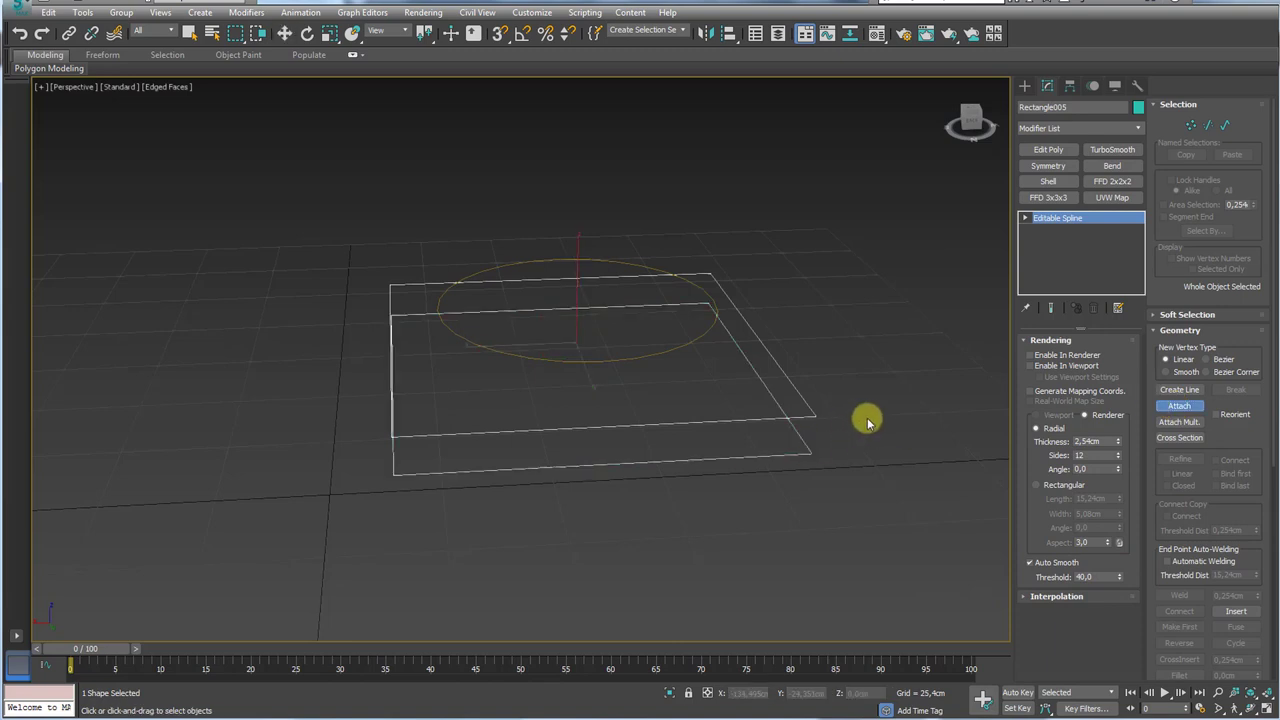
right_click(867, 419)
middle_click_drag(860, 382, 815, 484, "alt")
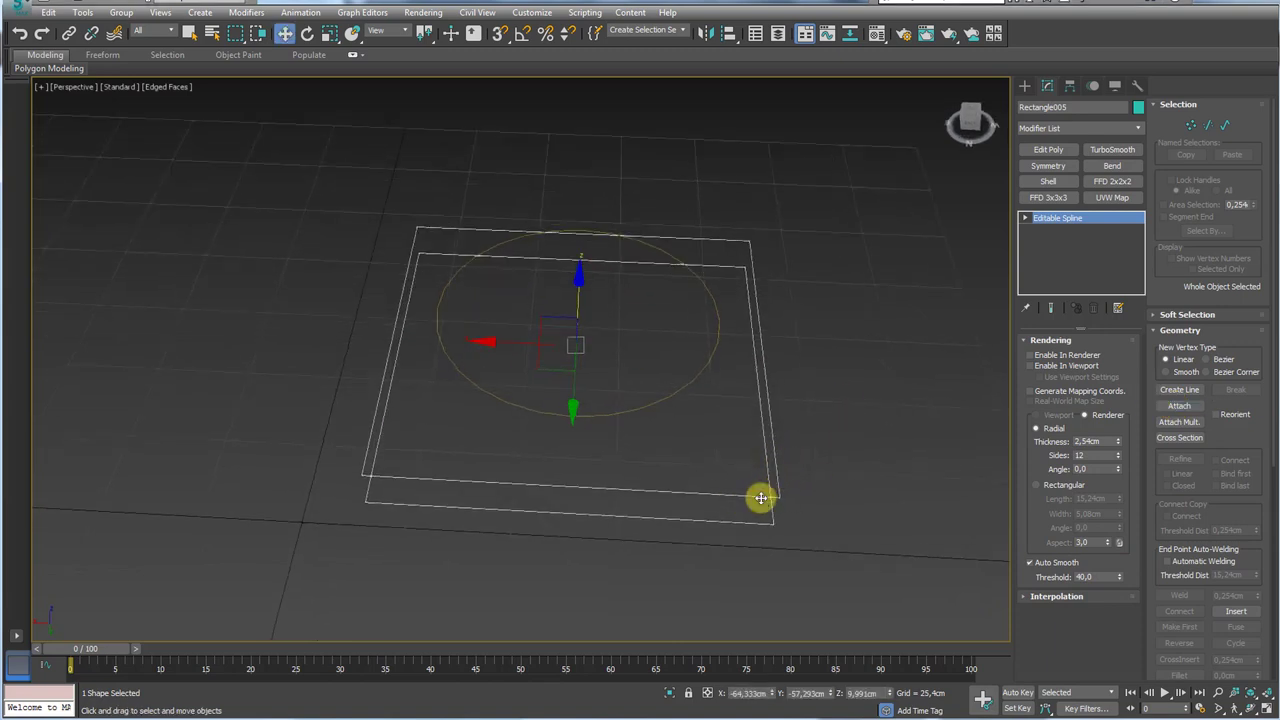
- Fillet all eight corner vertices of both rectangles together into large rounded corners
left_click(1190, 124)
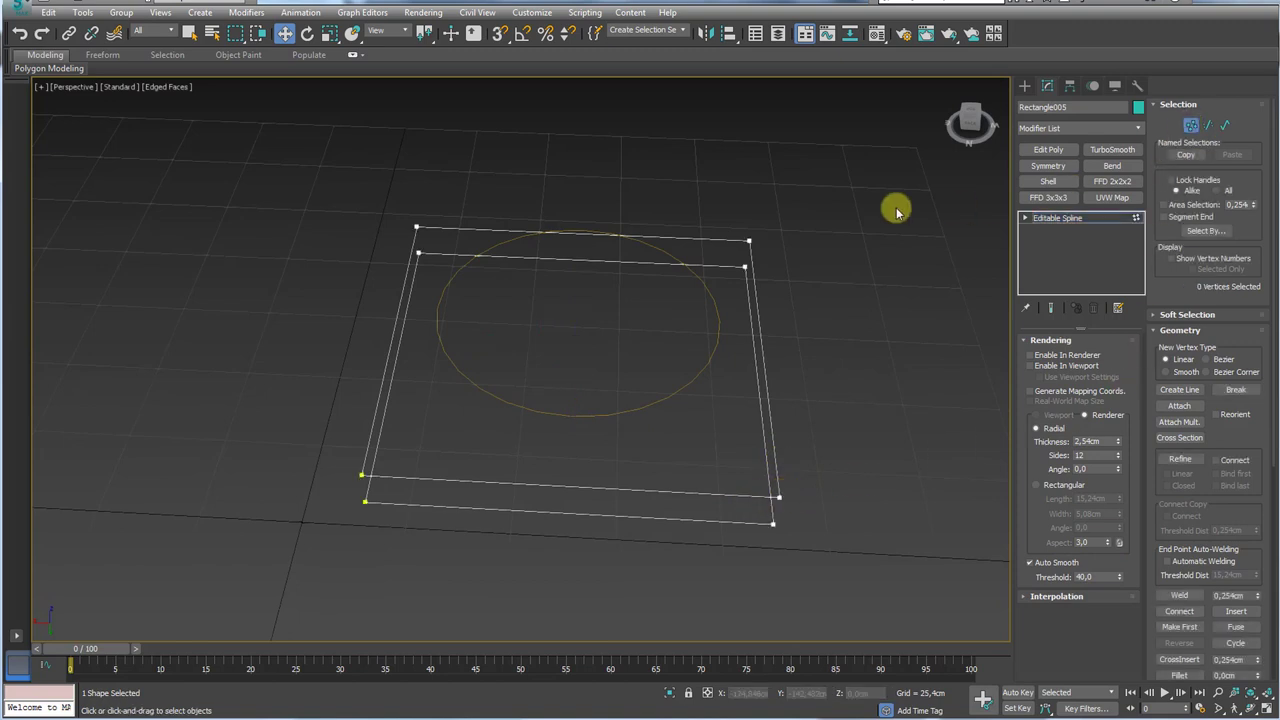
left_click_drag(878, 183, 236, 620)
scroll(1249, 354, "down", 5)
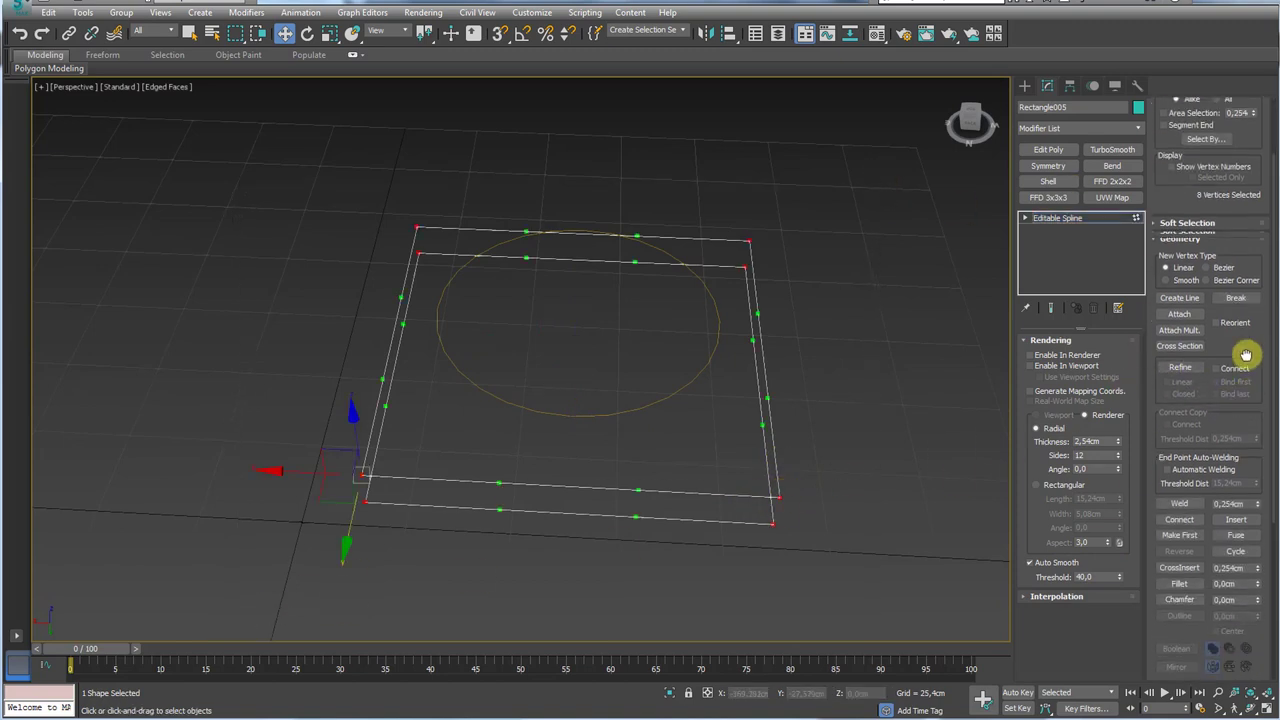
left_click(1180, 432)
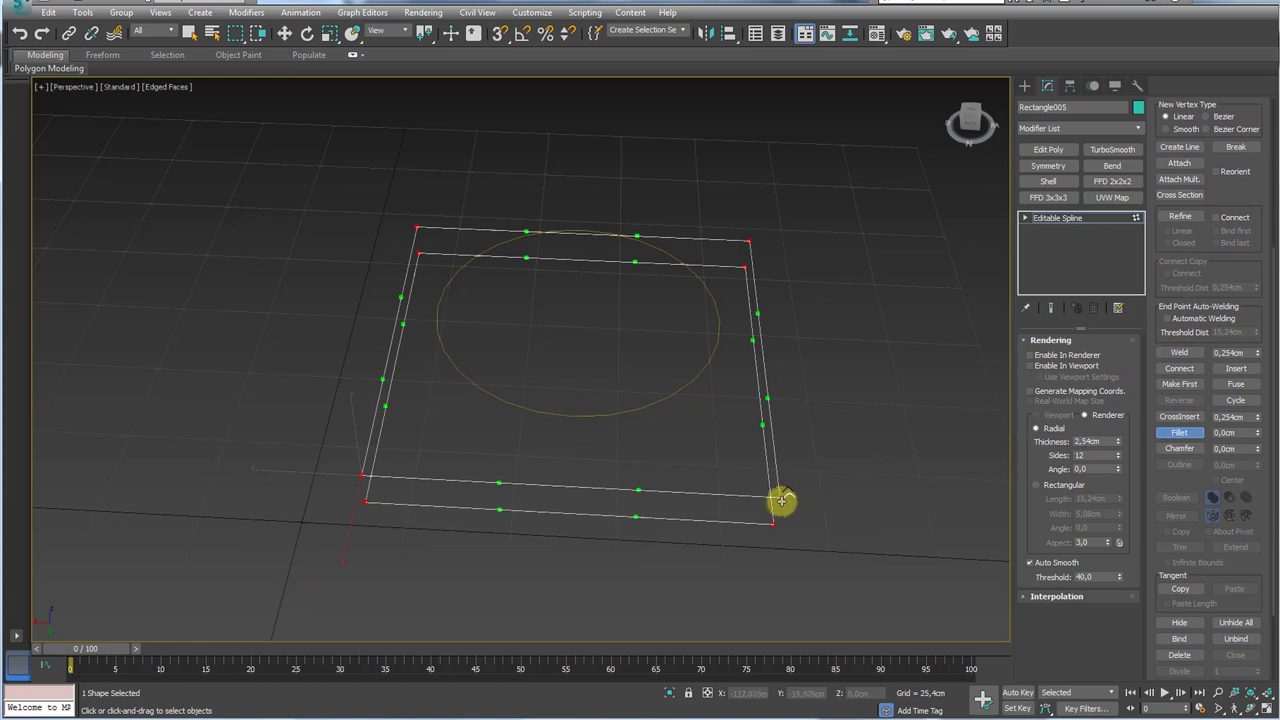
left_click_drag(781, 500, 776, 430)
middle_click_drag(776, 430, 817, 455, "alt")
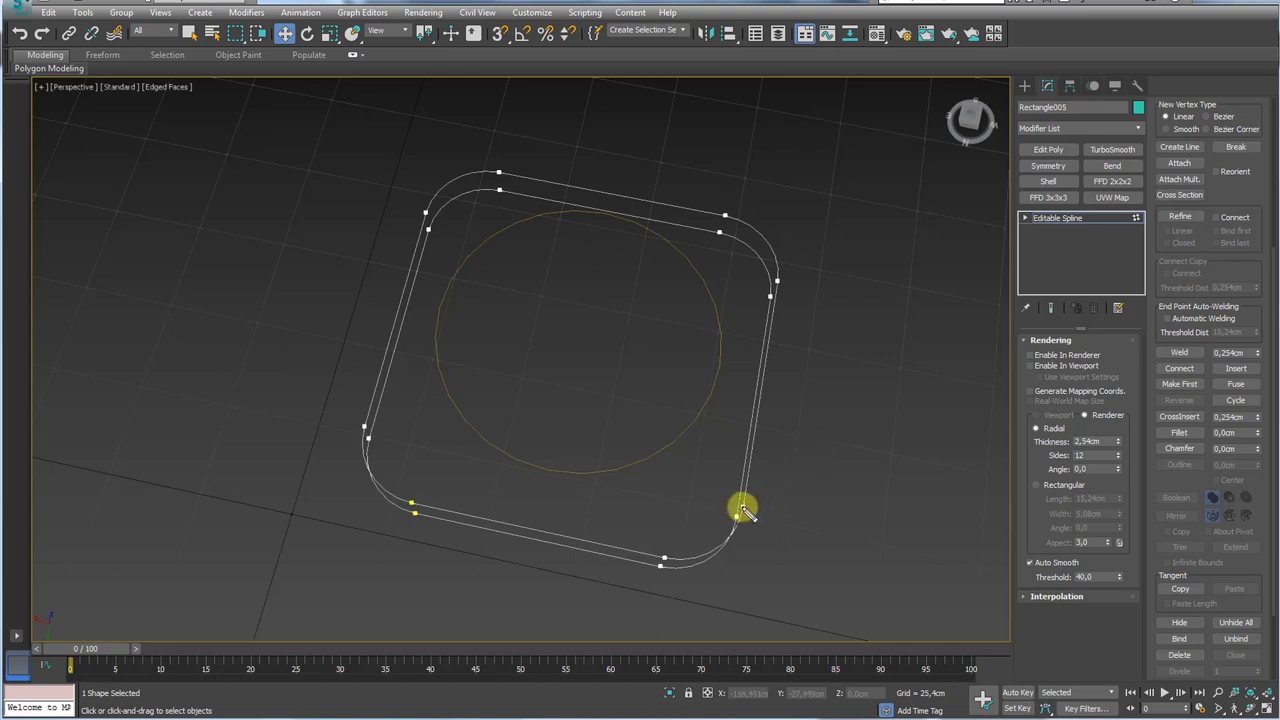
left_click(777, 281, "ctrl")
left_click(725, 214, "ctrl")
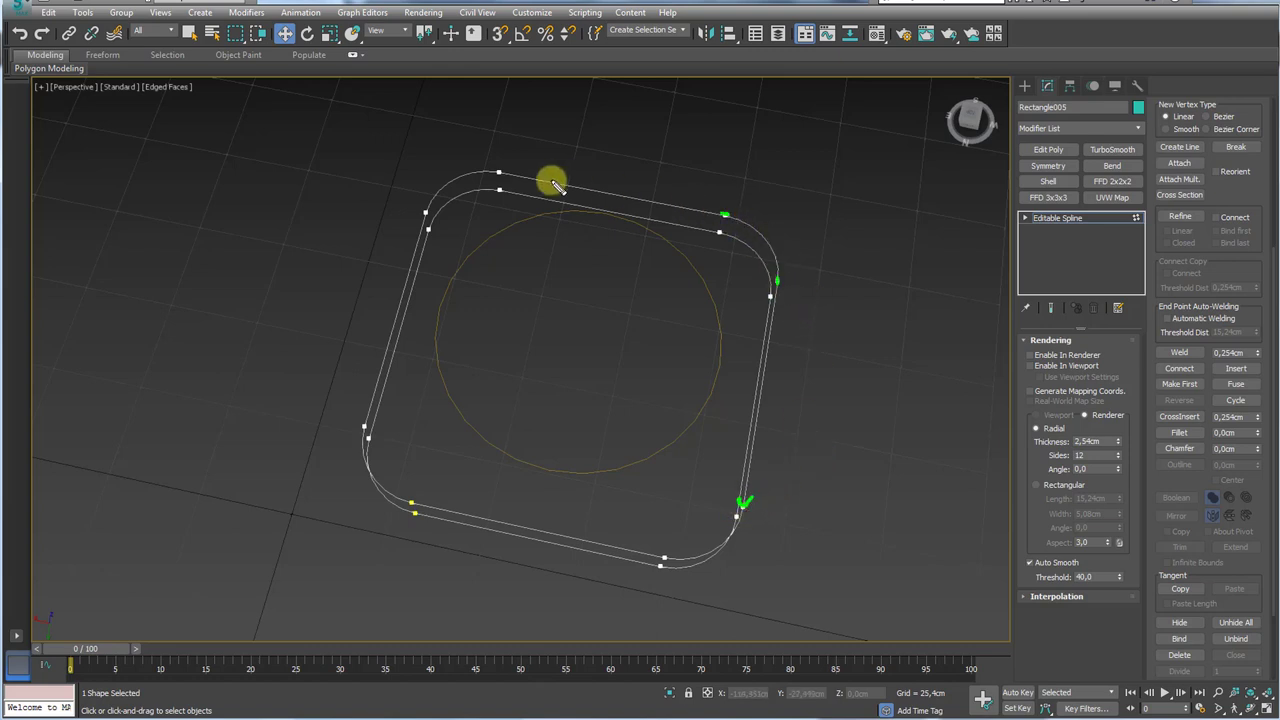
left_click(500, 174, "ctrl")
left_click(424, 212, "ctrl")
left_click(364, 431, "ctrl")
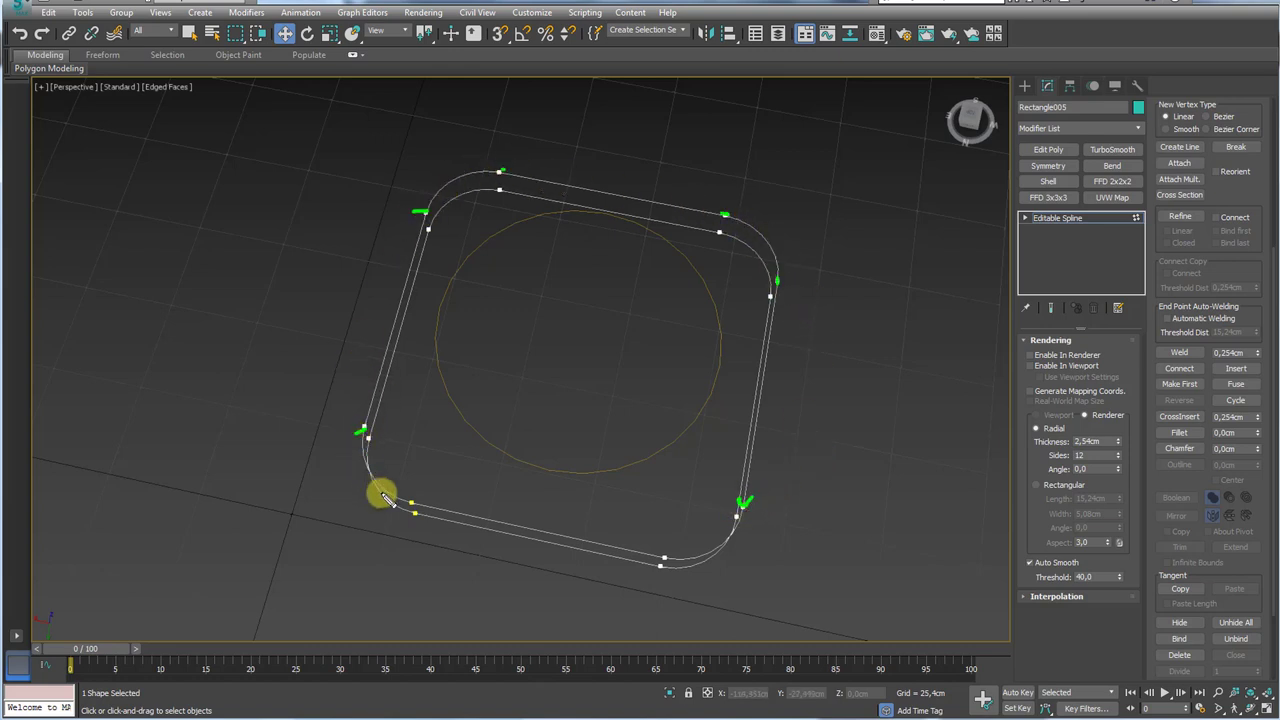
left_click(664, 557, "ctrl")
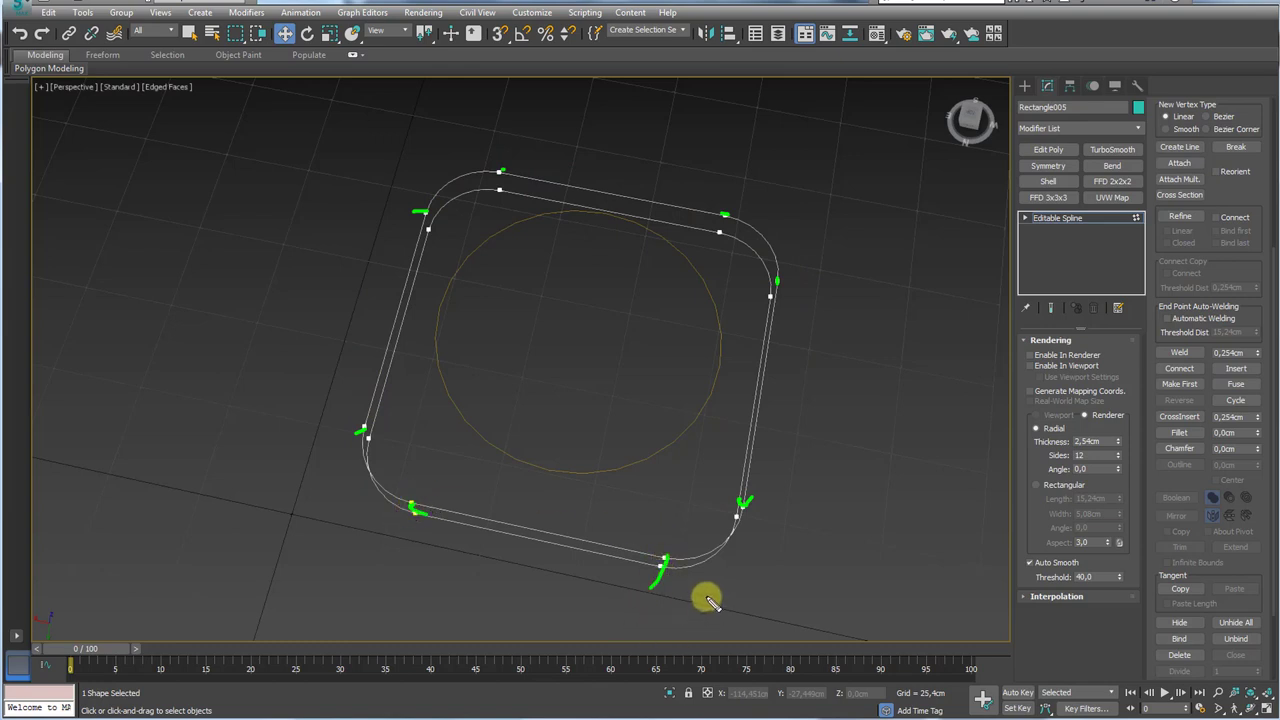
mouse_move(698, 272)
left_mouse_down()
mouse_move(560, 208)
mouse_move(434, 386)
mouse_move(682, 440)
left_mouse_up()
key("Escape")
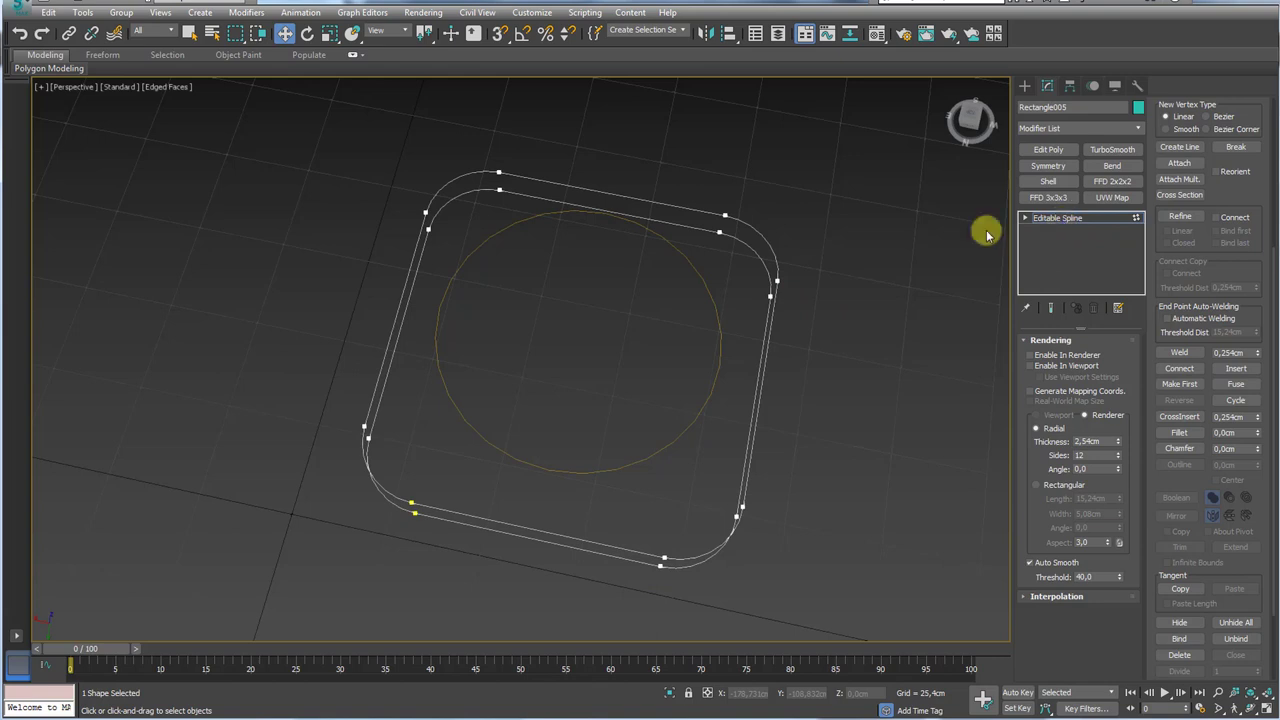
- Convert the circle above the rounded rectangles to an Editable Spline
left_click(1057, 218)
left_click(704, 290)
right_click(704, 290)
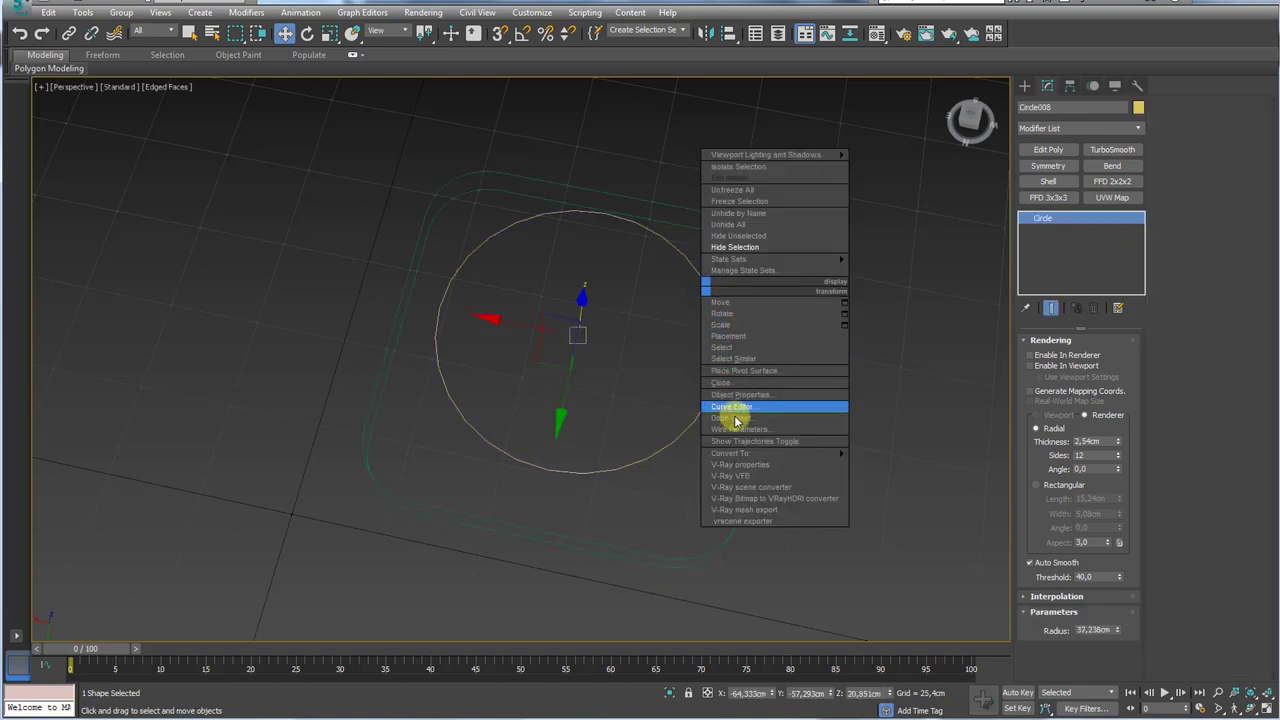
mouse_move(774, 452)
left_click(901, 453)
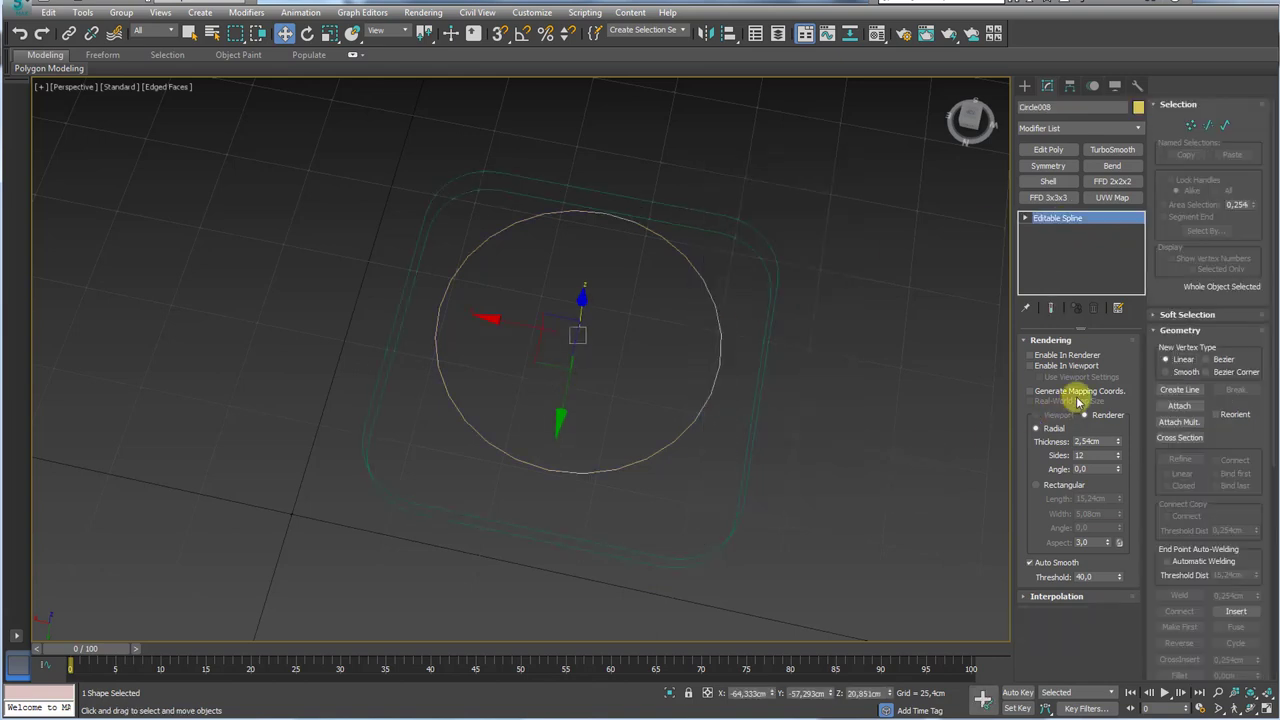
left_click(1190, 125)
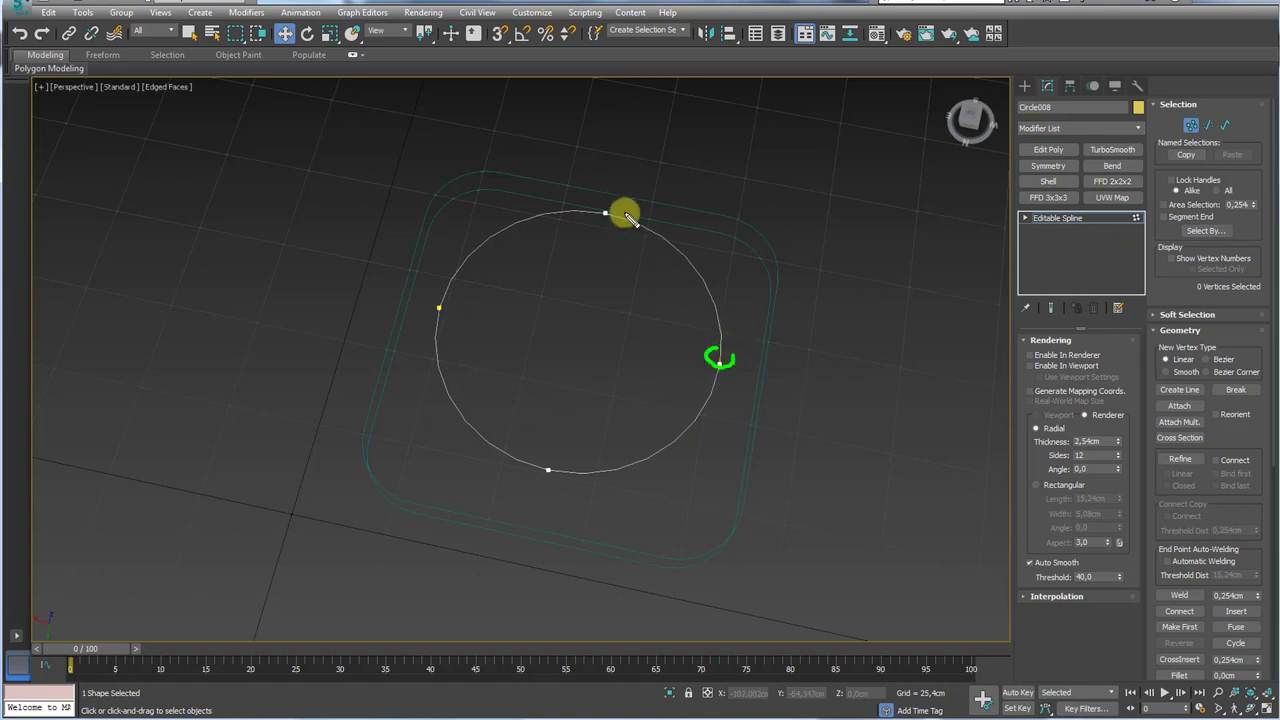
left_click(550, 470)
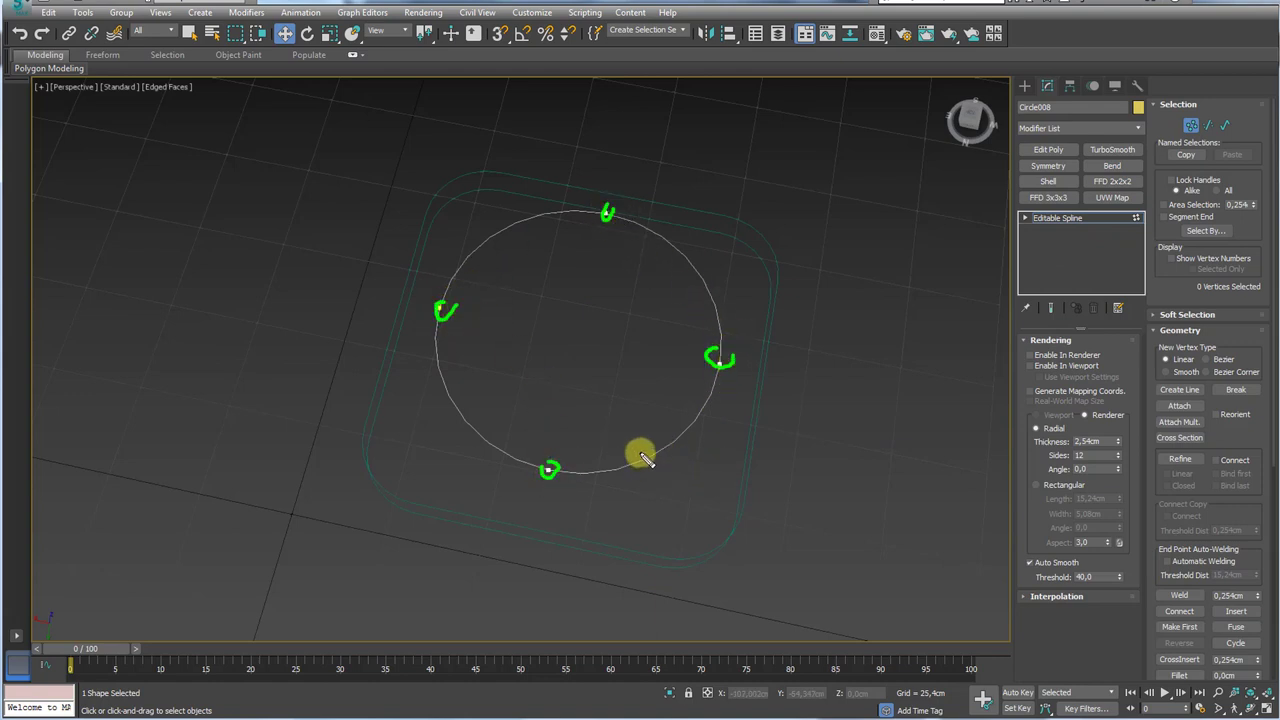
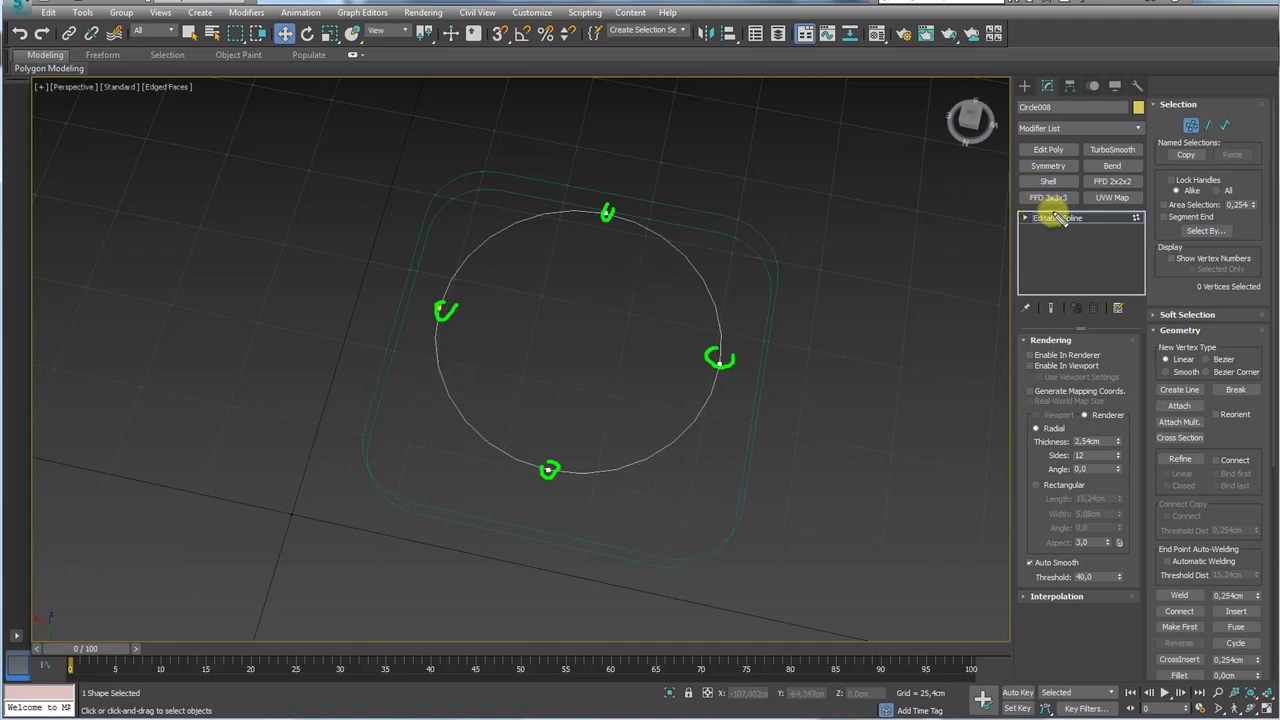
left_click_drag(674, 277, 721, 243)
left_click_drag(464, 188, 506, 246)
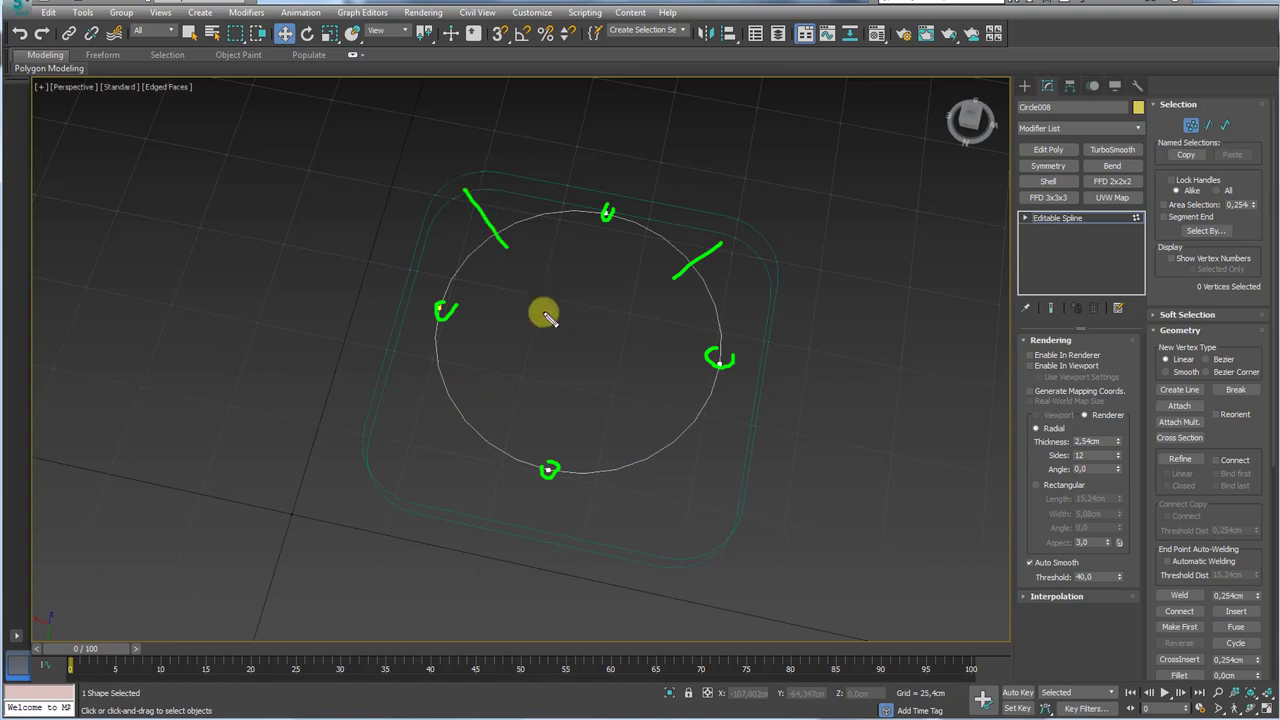
left_click_drag(506, 380, 450, 422)
left_click_drag(624, 440, 676, 490)
key("Escape")
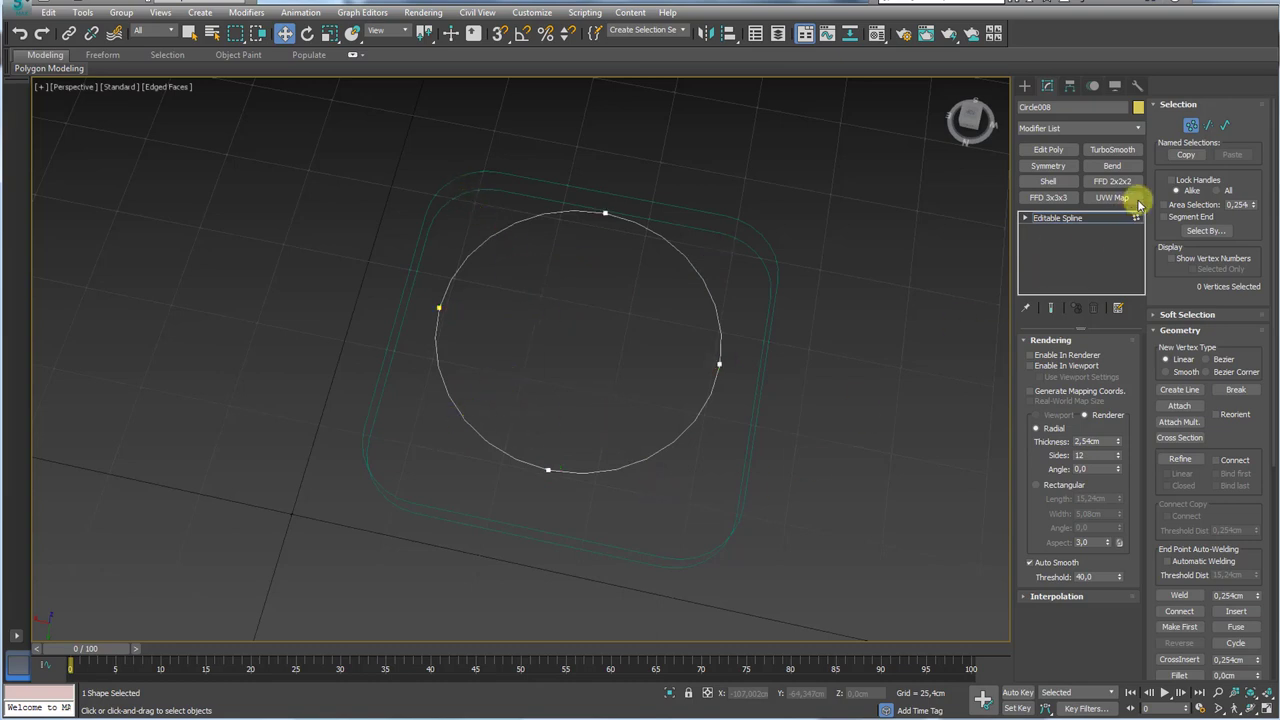
- Divide all four segments of the circle with a Divide value of 1
left_click(1210, 125)
left_click(700, 265)
left_click(492, 258, "ctrl")
left_click(482, 396, "ctrl")
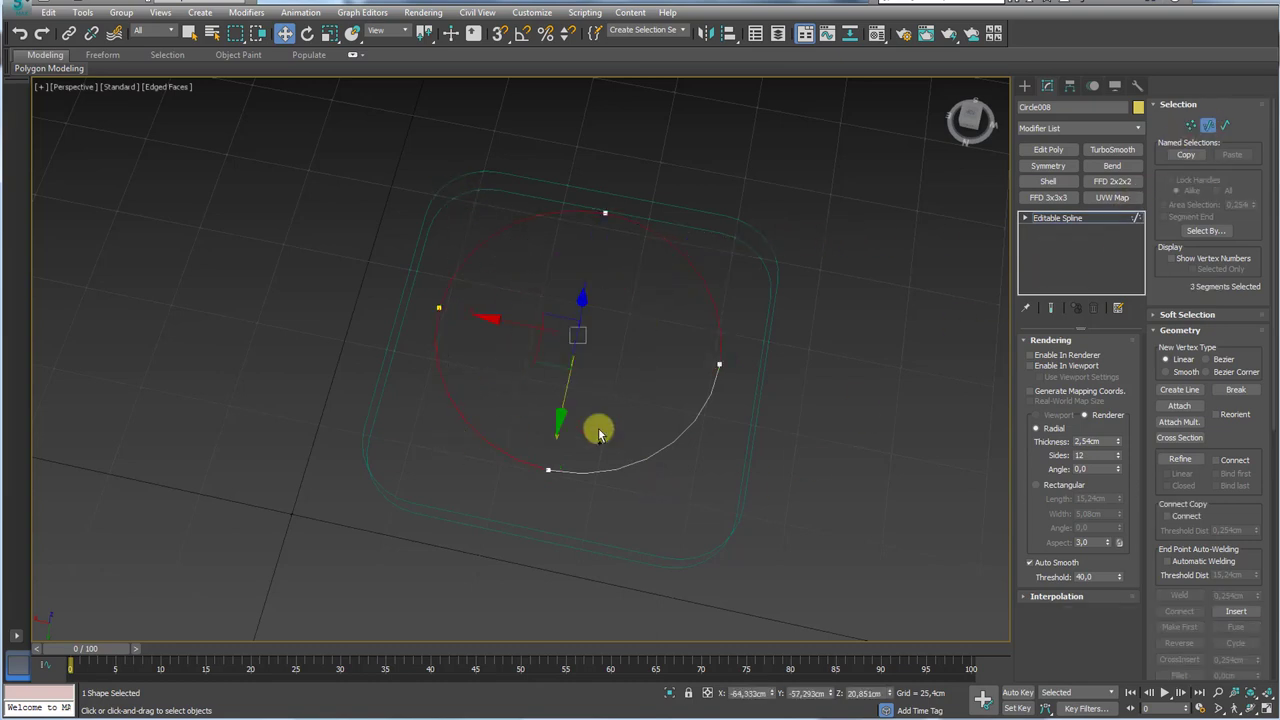
left_click(662, 448, "ctrl")
middle_click_drag(806, 462, 811, 437, "alt")
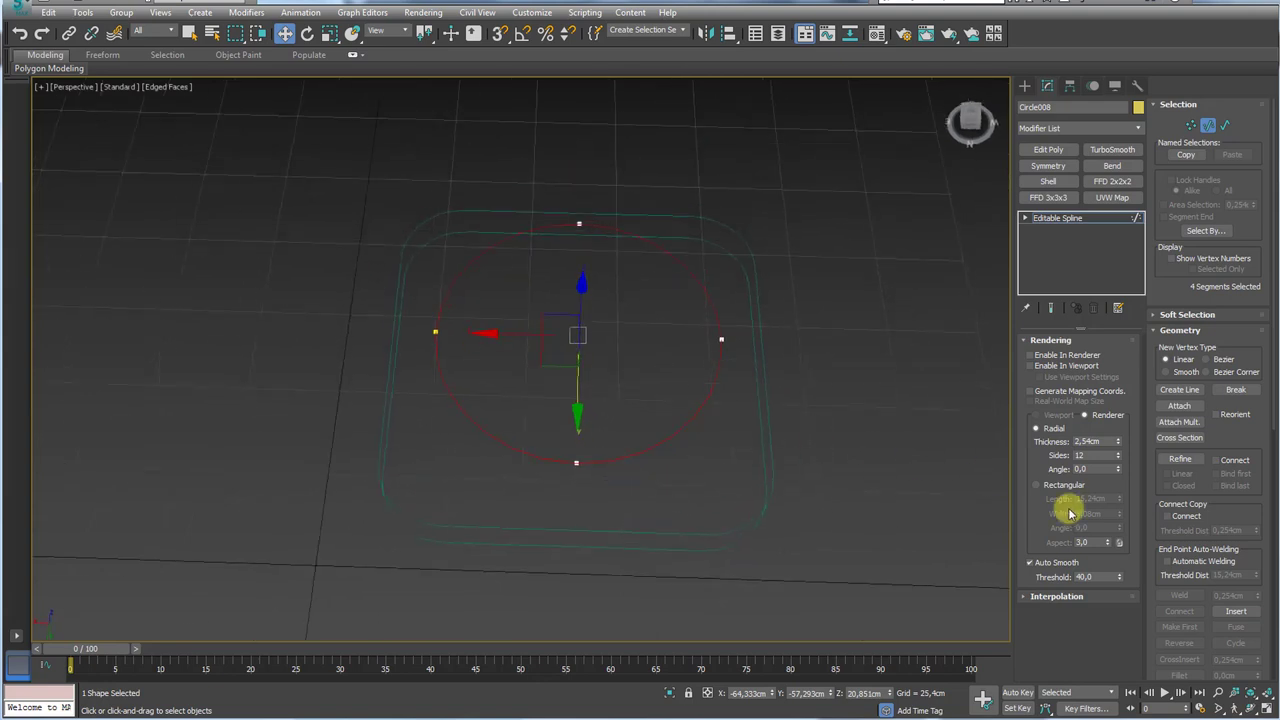
left_click_drag(1240, 440, 1222, 12)
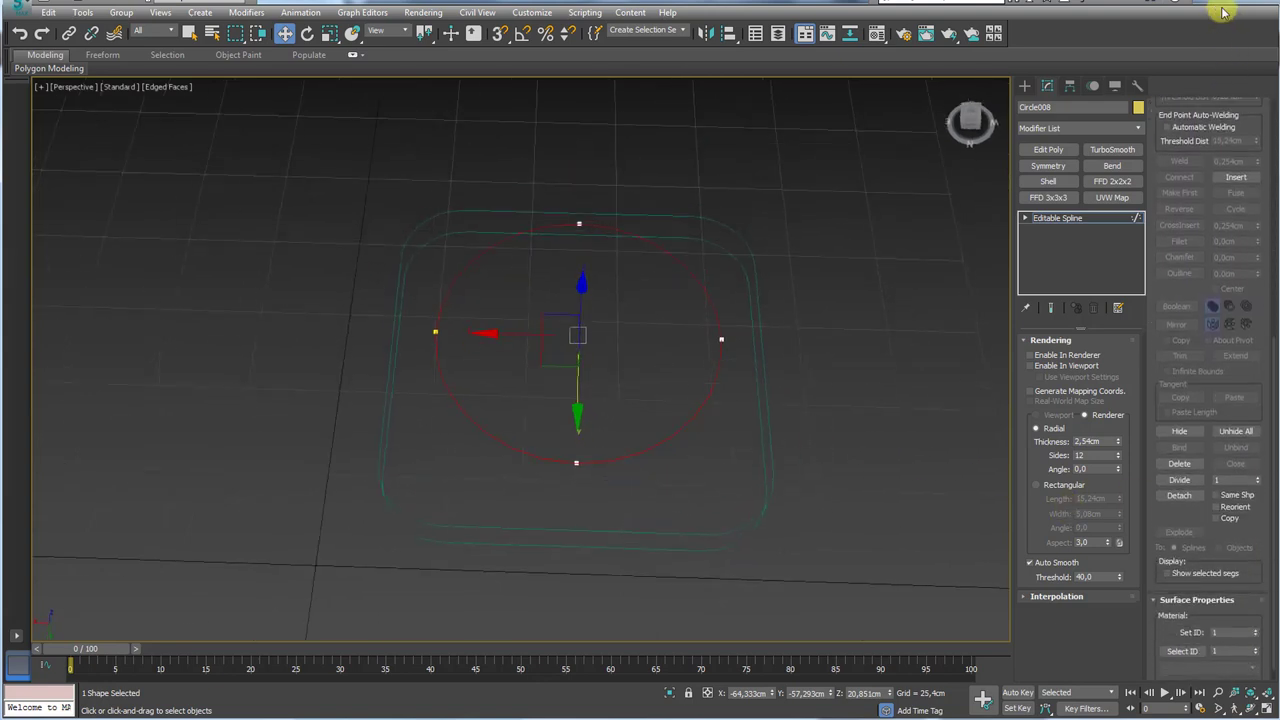
left_click(1188, 480)
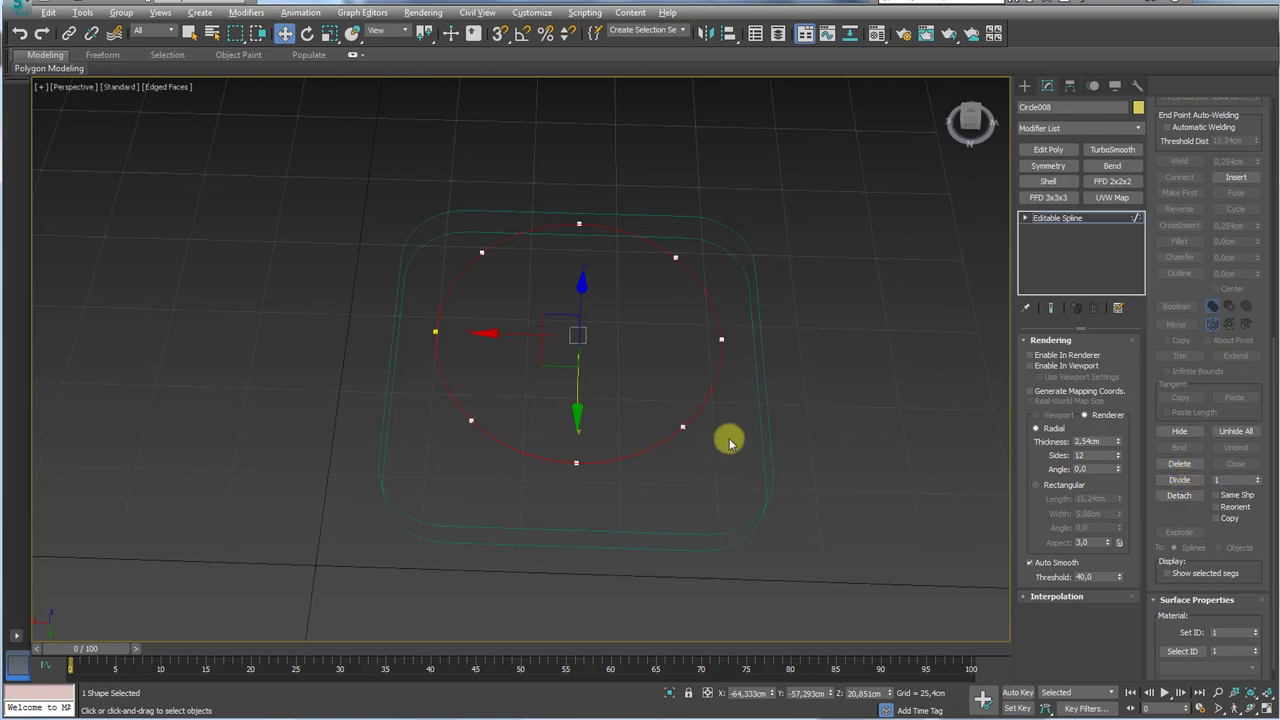
middle_click_drag(729, 437, 734, 391, "alt")
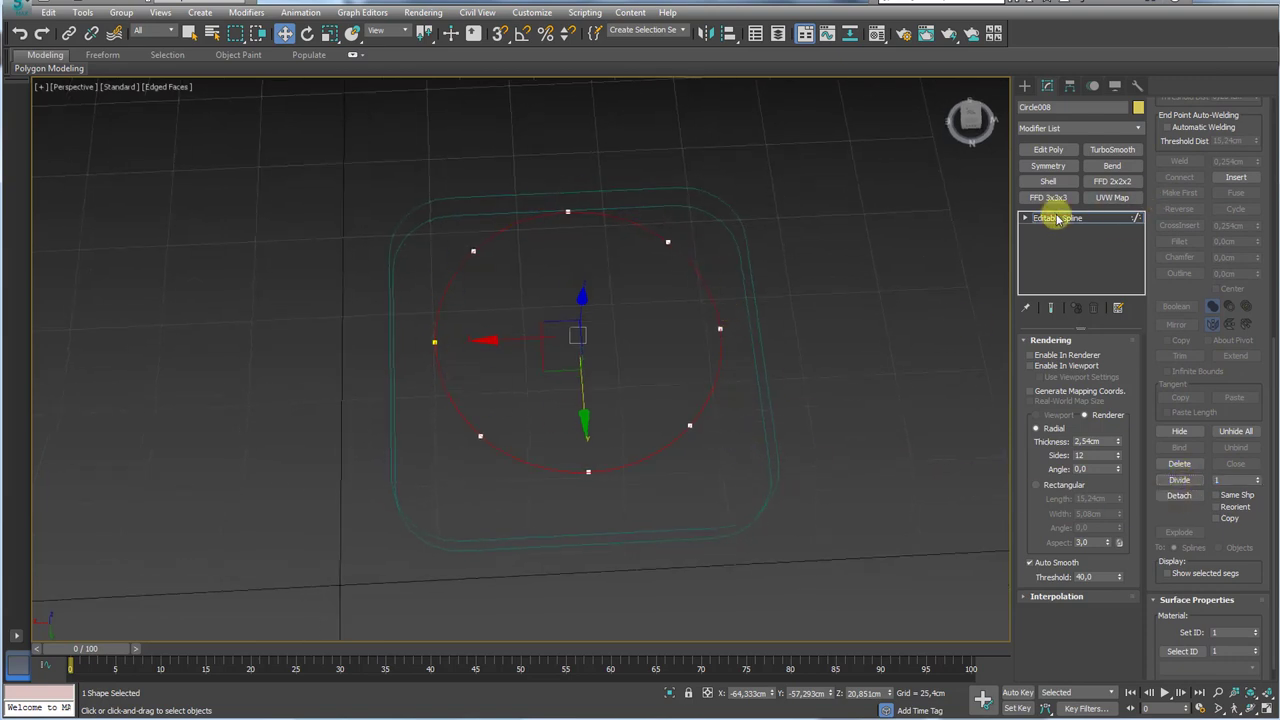
- Attach the divided circle to the rounded rectangles' spline
left_click(1058, 219)
middle_click_drag(811, 334, 826, 358, "alt")
left_click(765, 373)
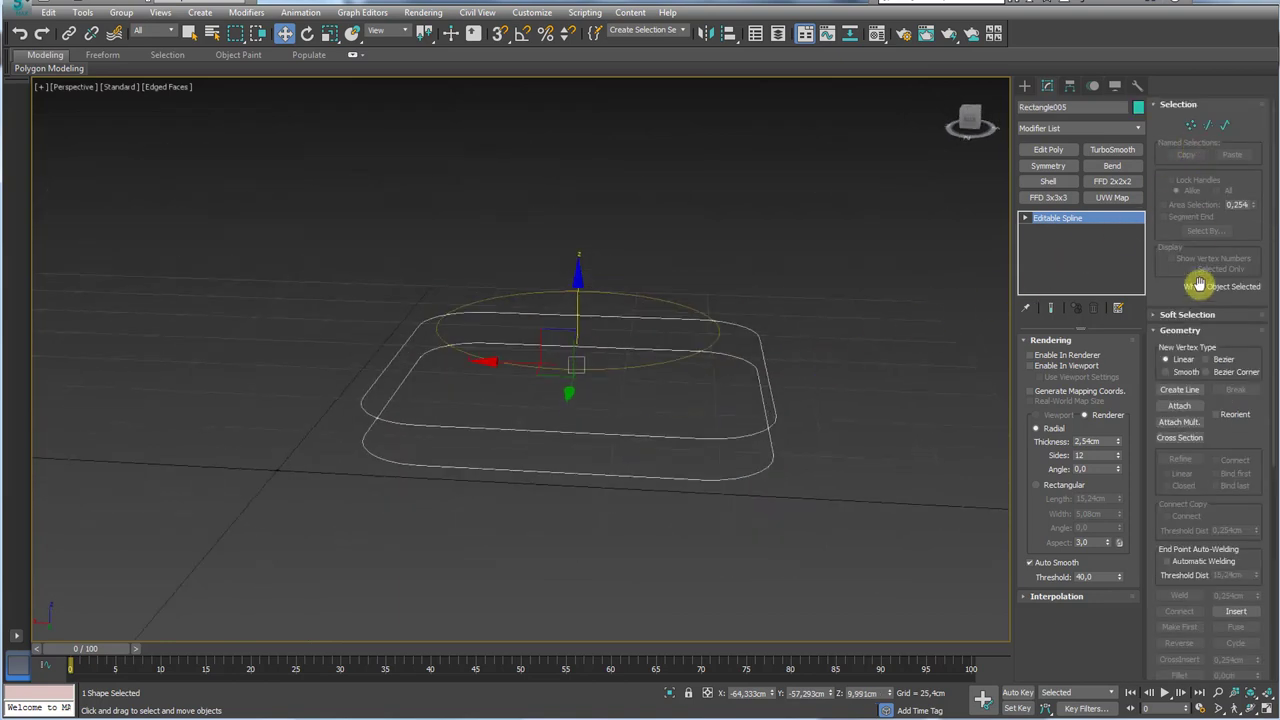
left_click(1180, 404)
left_click(684, 357)
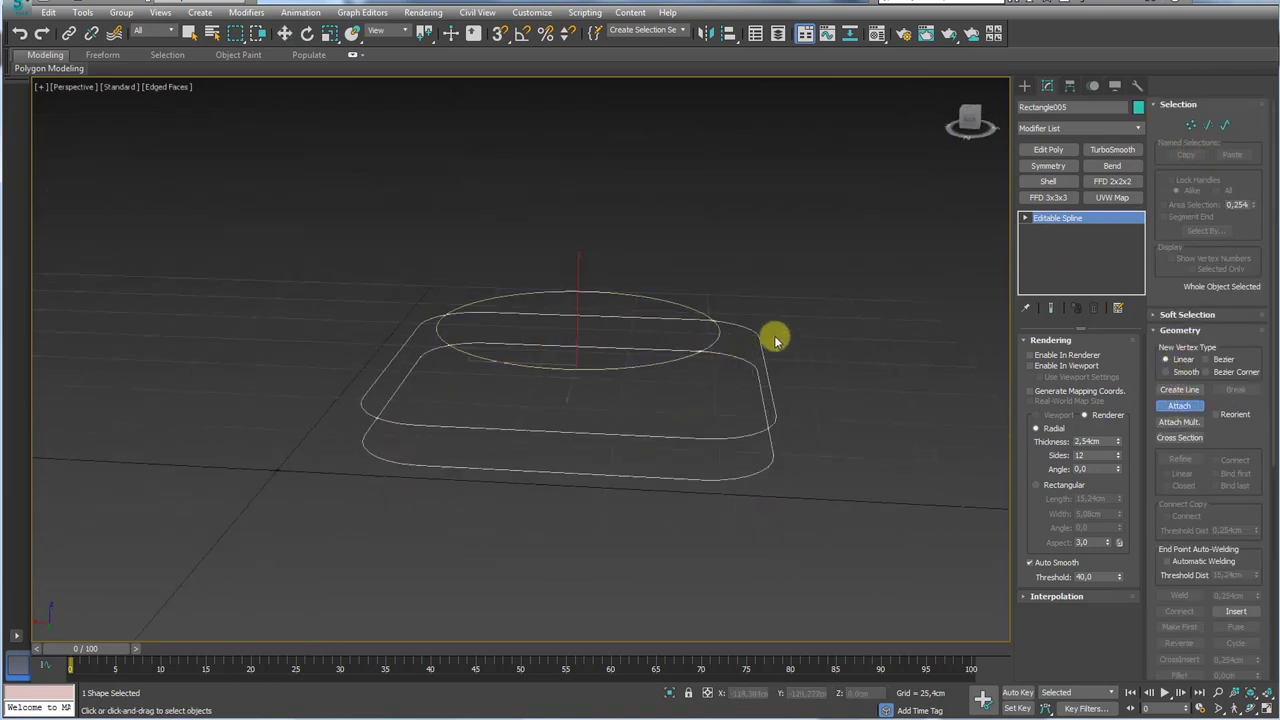
middle_click_drag(808, 362, 797, 389, "alt")
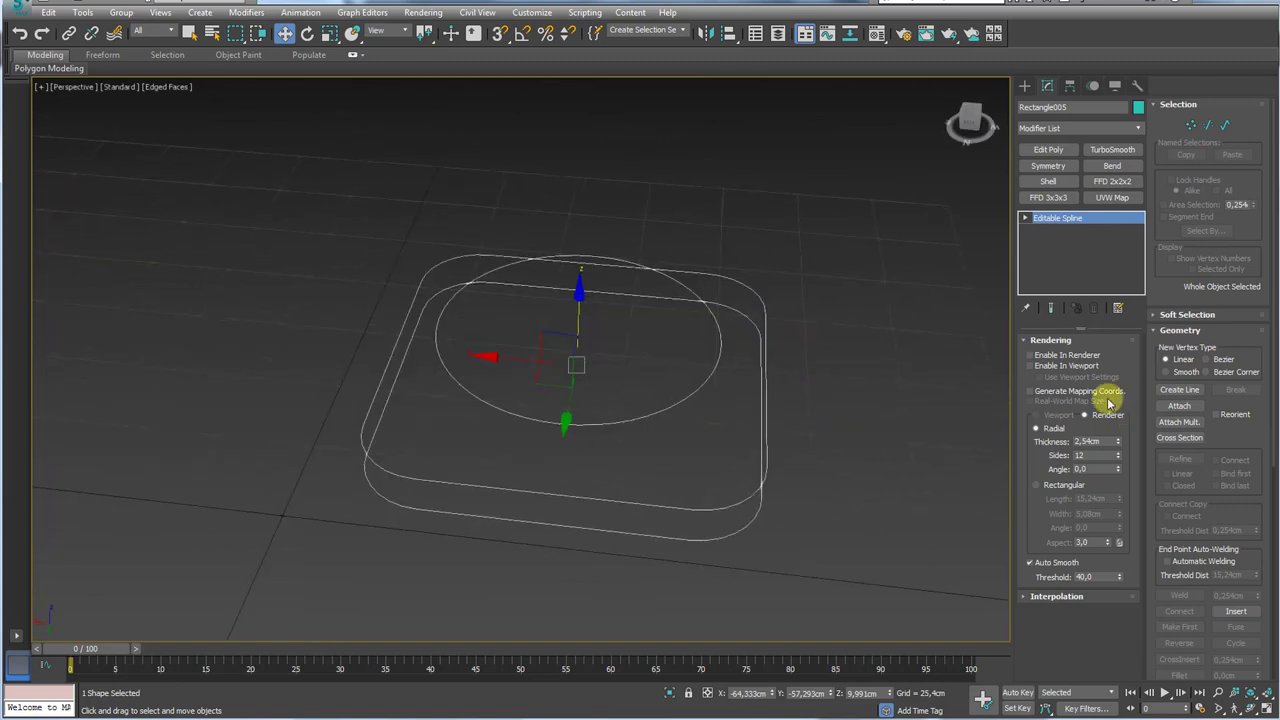
- Examine how the circle's vertices line up with the corner vertices of the rounded rectangles
left_click(1190, 125)
middle_click_drag(800, 337, 671, 458, "alt")
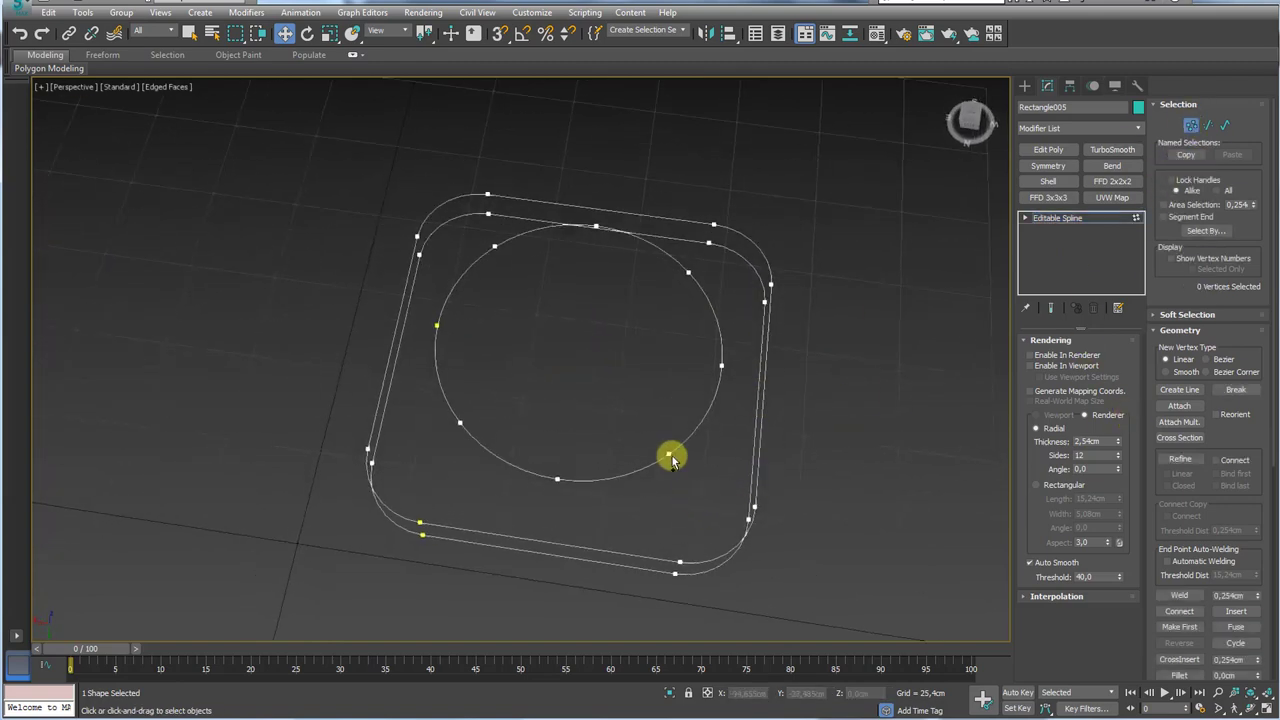
left_click_drag(667, 455, 678, 552)
left_click_drag(726, 382, 762, 512)
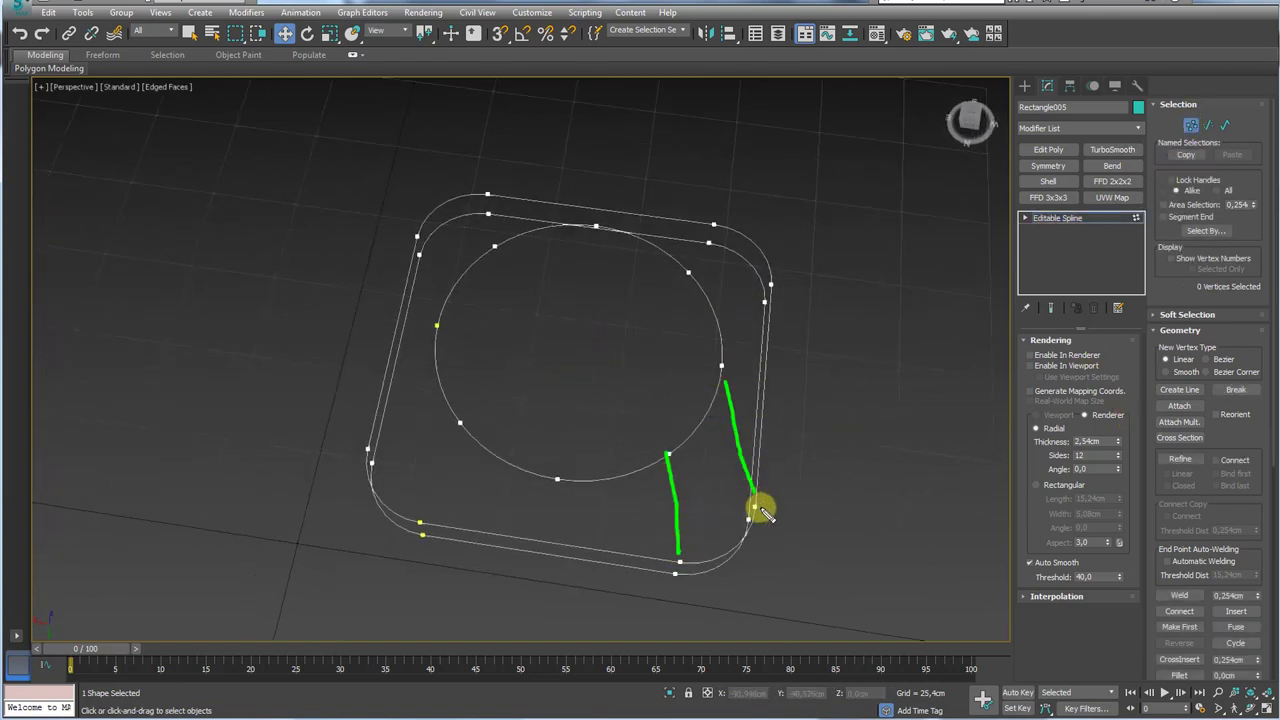
left_click_drag(718, 344, 772, 265)
key("Escape")
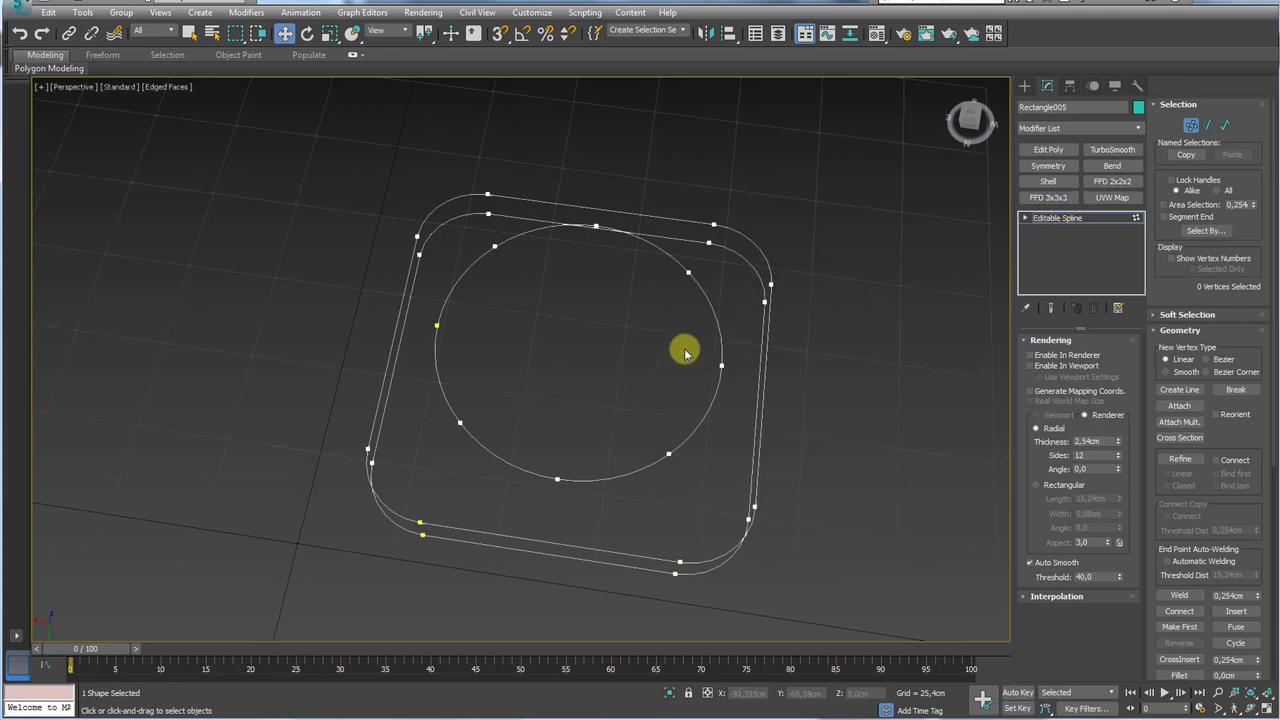
middle_click_drag(704, 341, 708, 450, "alt")
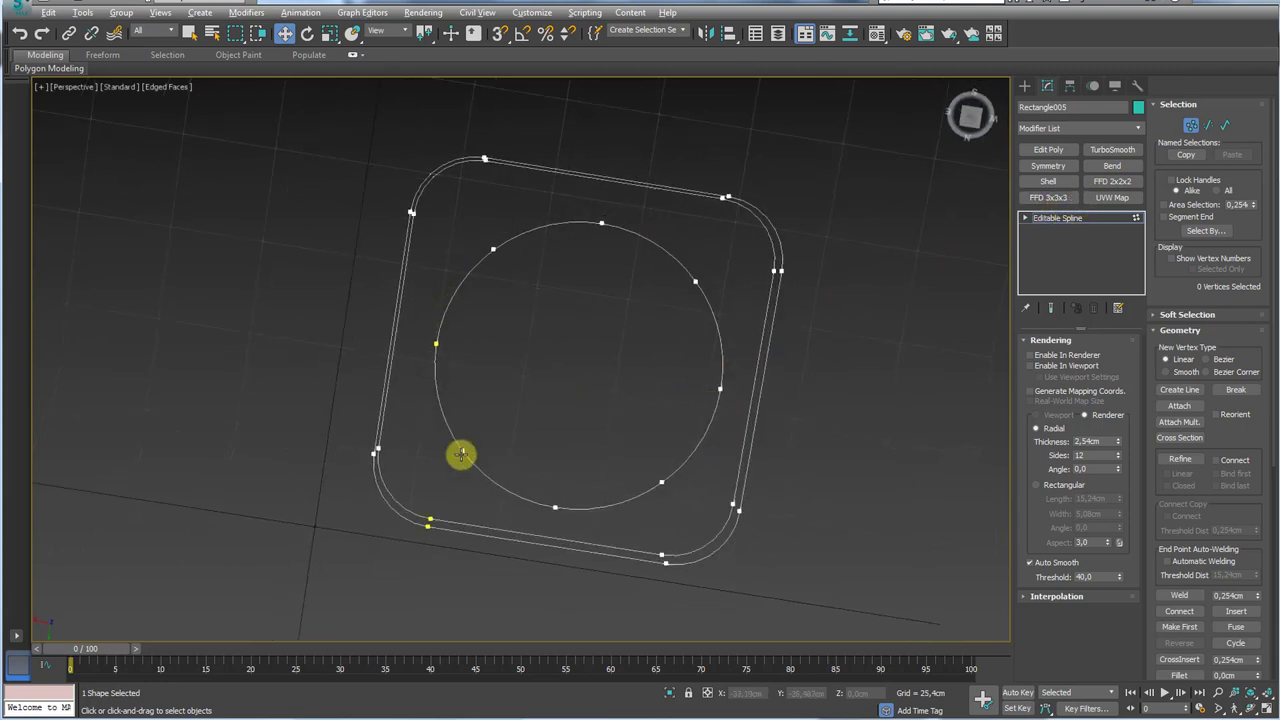
middle_click_drag(461, 455, 567, 378, "alt")
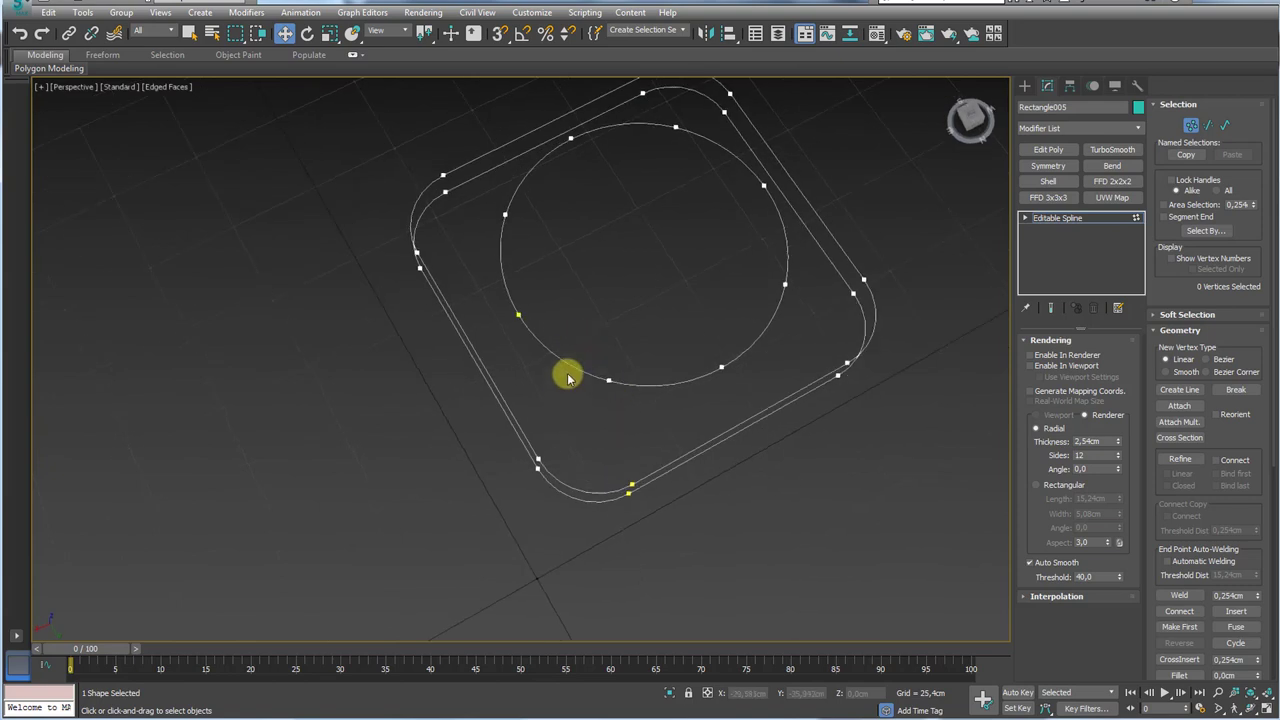
- Divide all eight circle segments of the combined spline once more with a Divide value of 1
left_click(1209, 126)
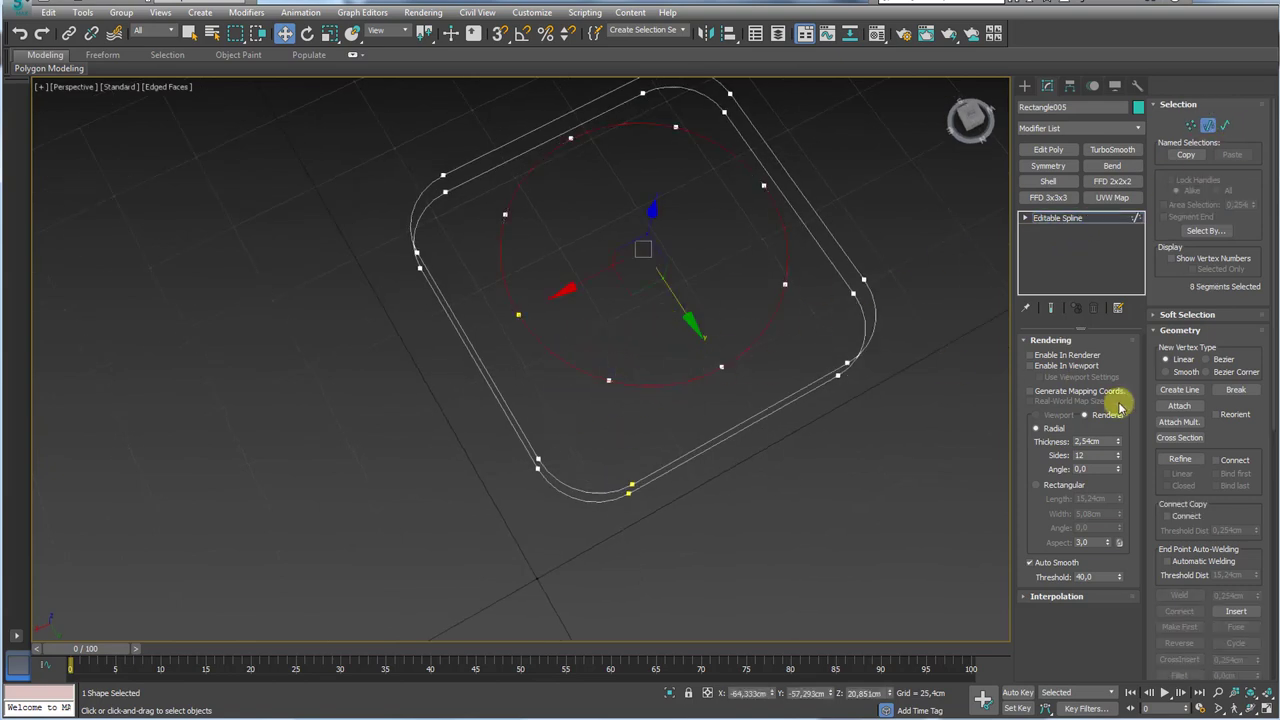
scroll(1200, 470, "down", 5)
scroll(1195, 560, "down", 5)
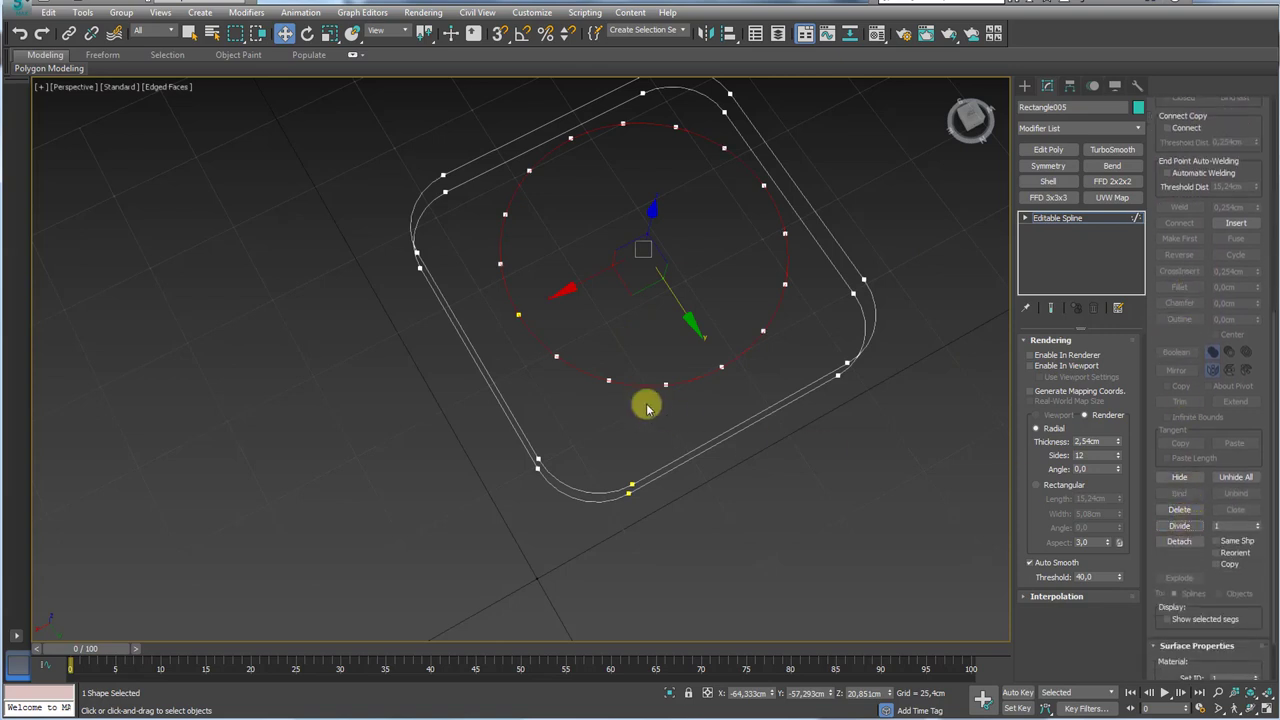
middle_click_drag(646, 404, 755, 395, "alt")
left_click_drag(704, 367, 708, 478)
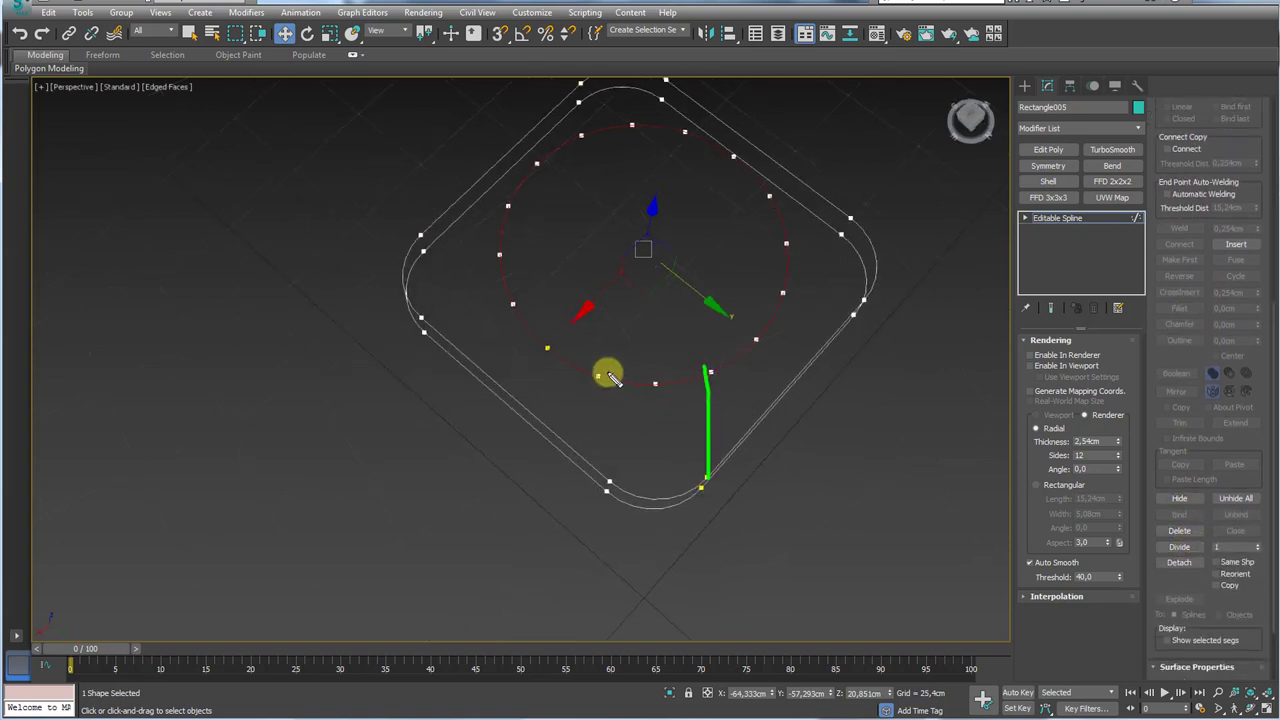
left_click_drag(608, 375, 606, 470)
mouse_move(637, 399)
left_mouse_down()
mouse_move(664, 358)
mouse_move(675, 407)
left_mouse_up()
key("Escape")
- Delete the circle vertex that faces the middle of the nearest rounded corner
left_click(1025, 218)
left_click(1051, 230)
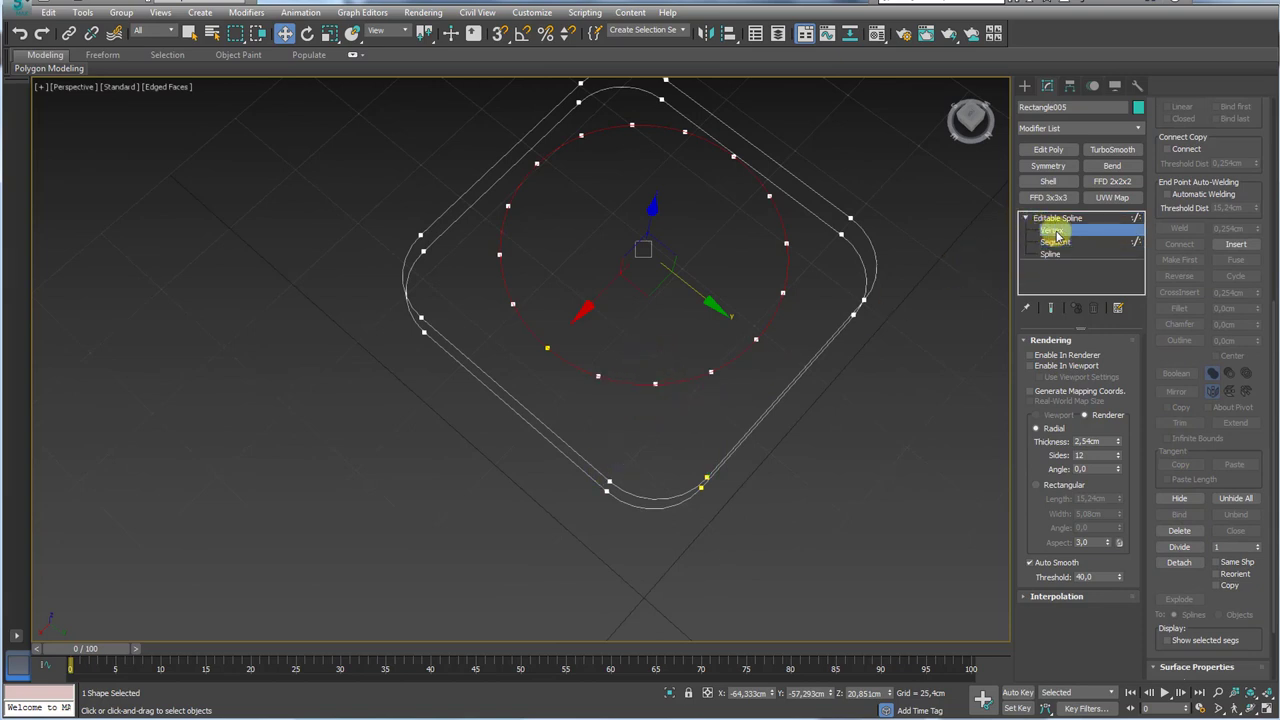
left_click(655, 383)
key("Delete")
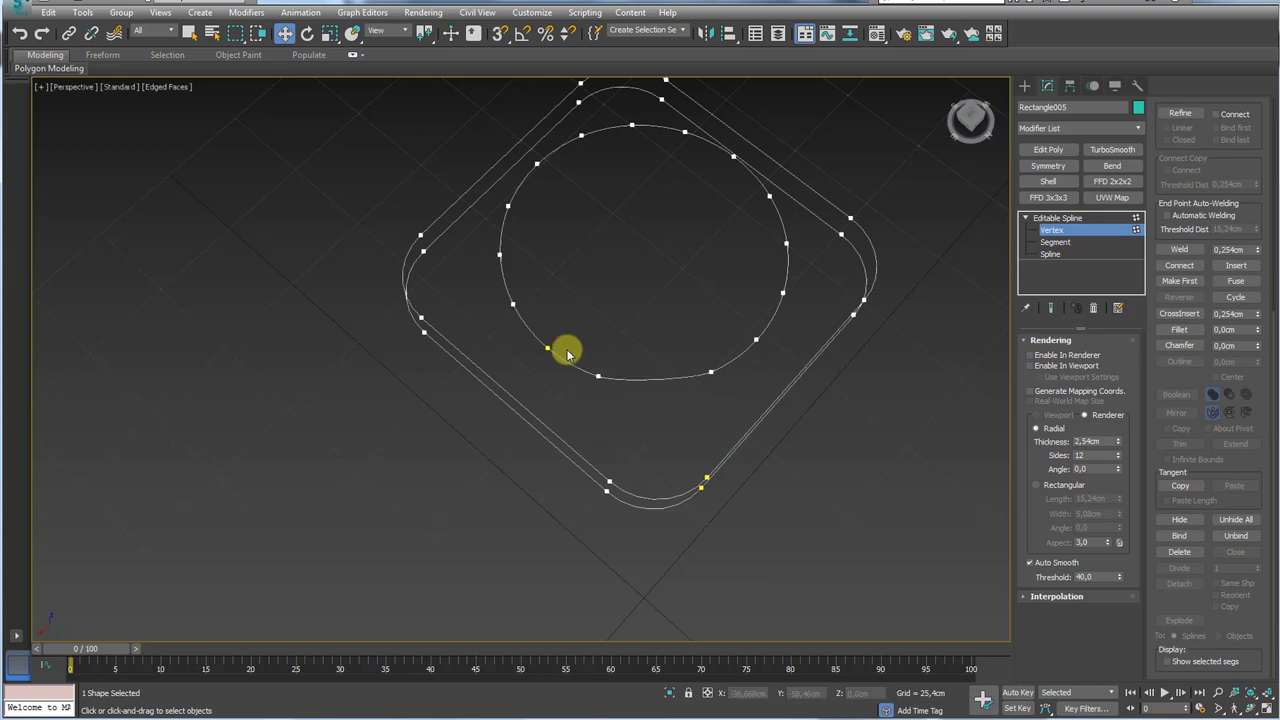
- Delete the remaining alternate circle vertices facing the rounded corners and the middles of the sides, keeping eight evenly spaced vertices
middle_click_drag(555, 348, 737, 394, "alt")
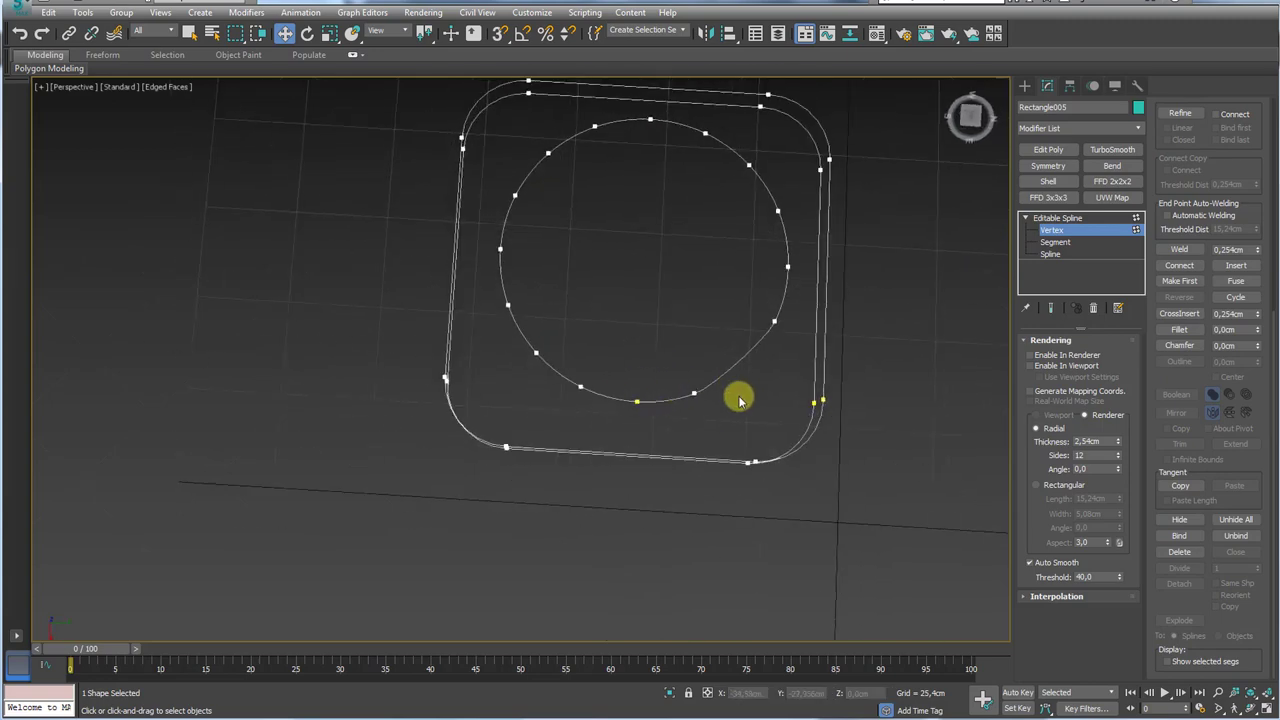
left_click_drag(720, 407, 676, 368)
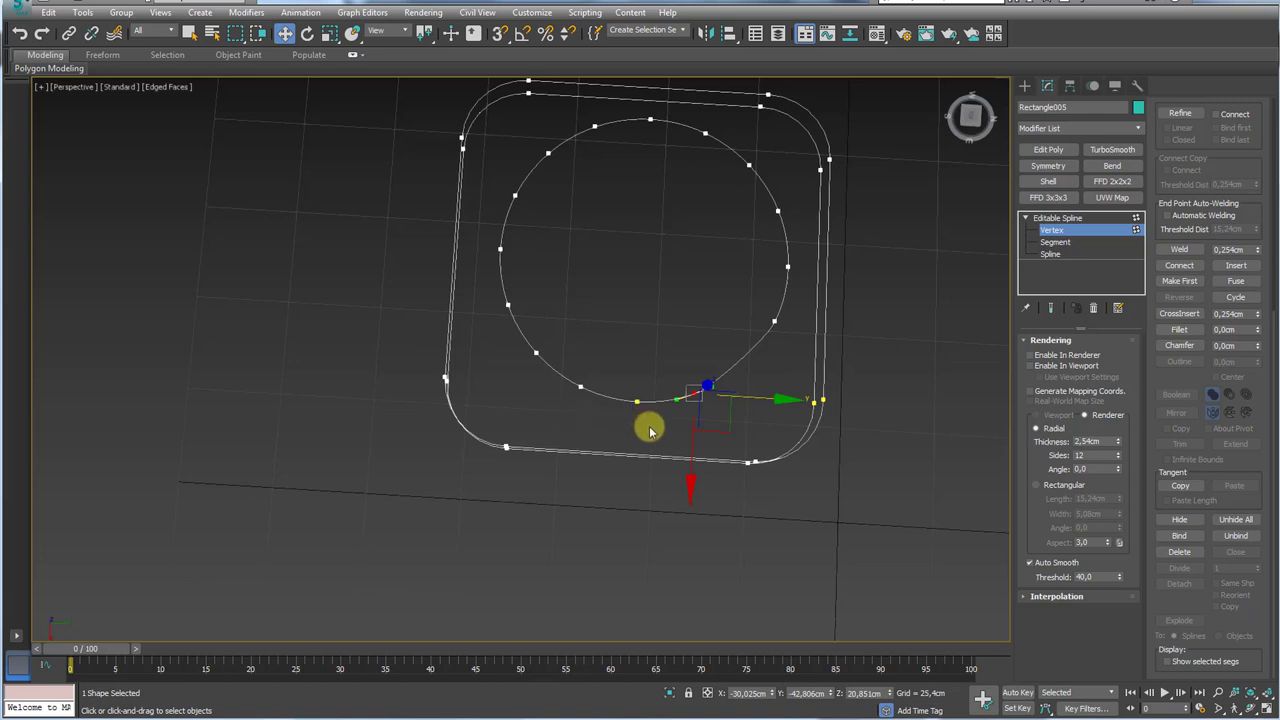
left_click_drag(614, 375, 538, 383)
middle_click_drag(507, 330, 476, 374, "alt")
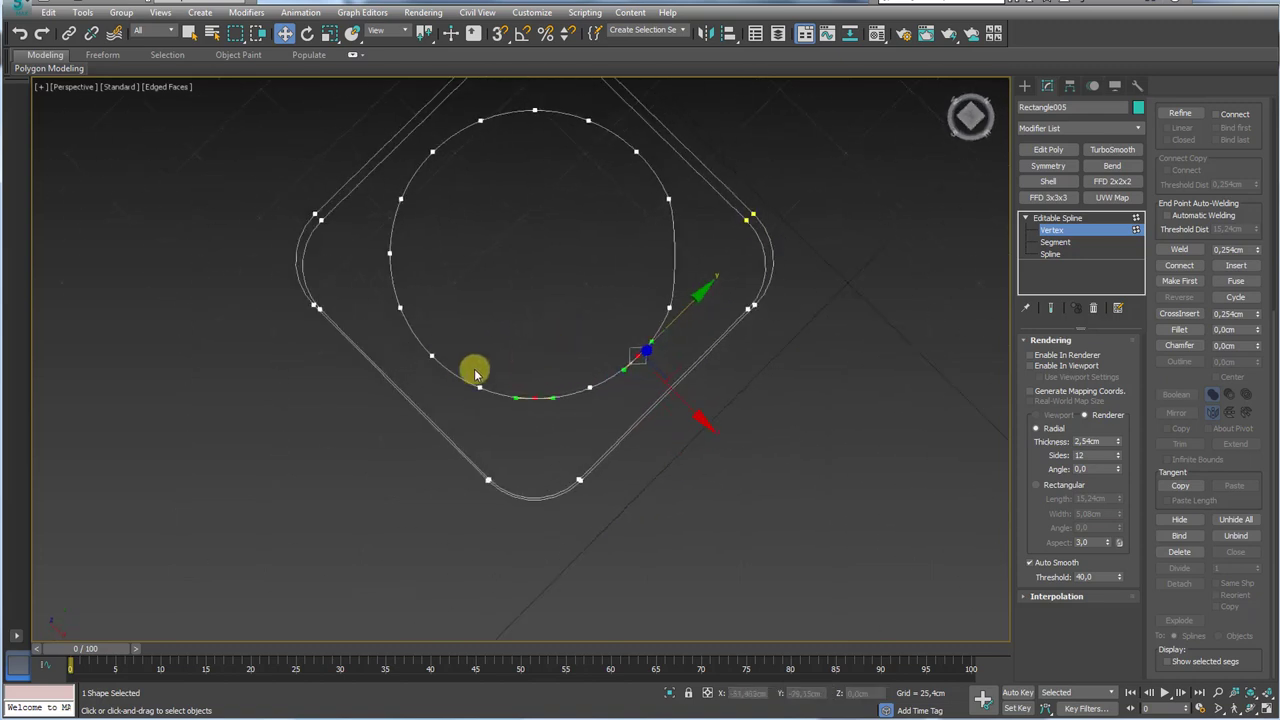
left_click(432, 152)
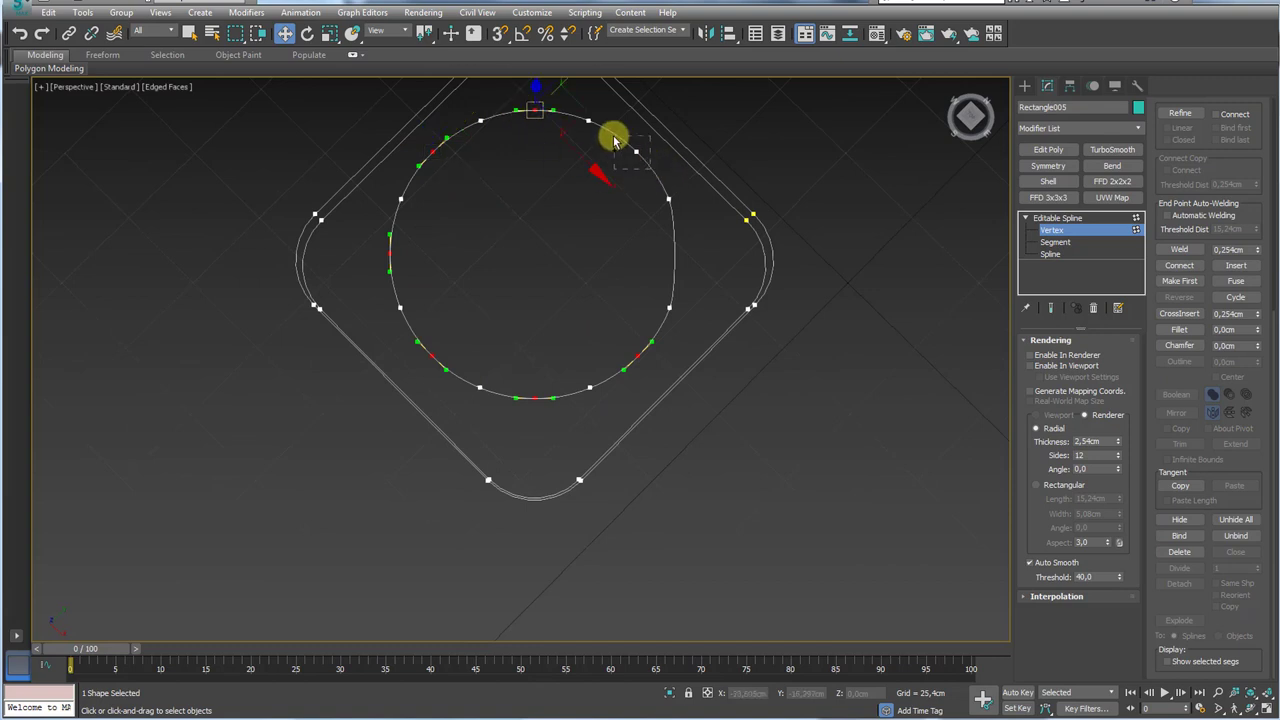
left_click_drag(613, 140, 614, 137, "ctrl")
key("Delete")
scroll(672, 273, "down", 3)
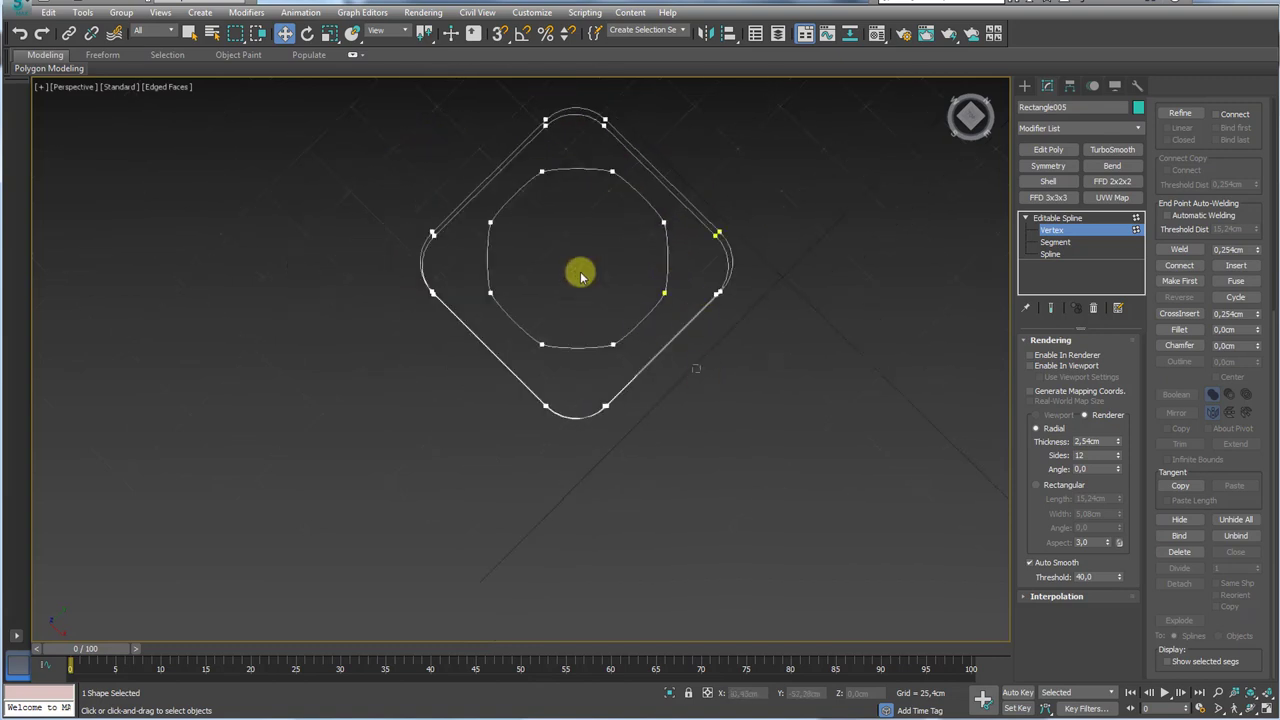
- Scale the eight circle vertices about their individual pivot points to lengthen their tangent handles and make the circle round again
left_click_drag(696, 368, 472, 114)
middle_click_drag(617, 262, 712, 370, "alt")
left_click_drag(645, 263, 580, 188, "alt")
middle_click_drag(572, 246, 609, 300, "alt")
key("r")
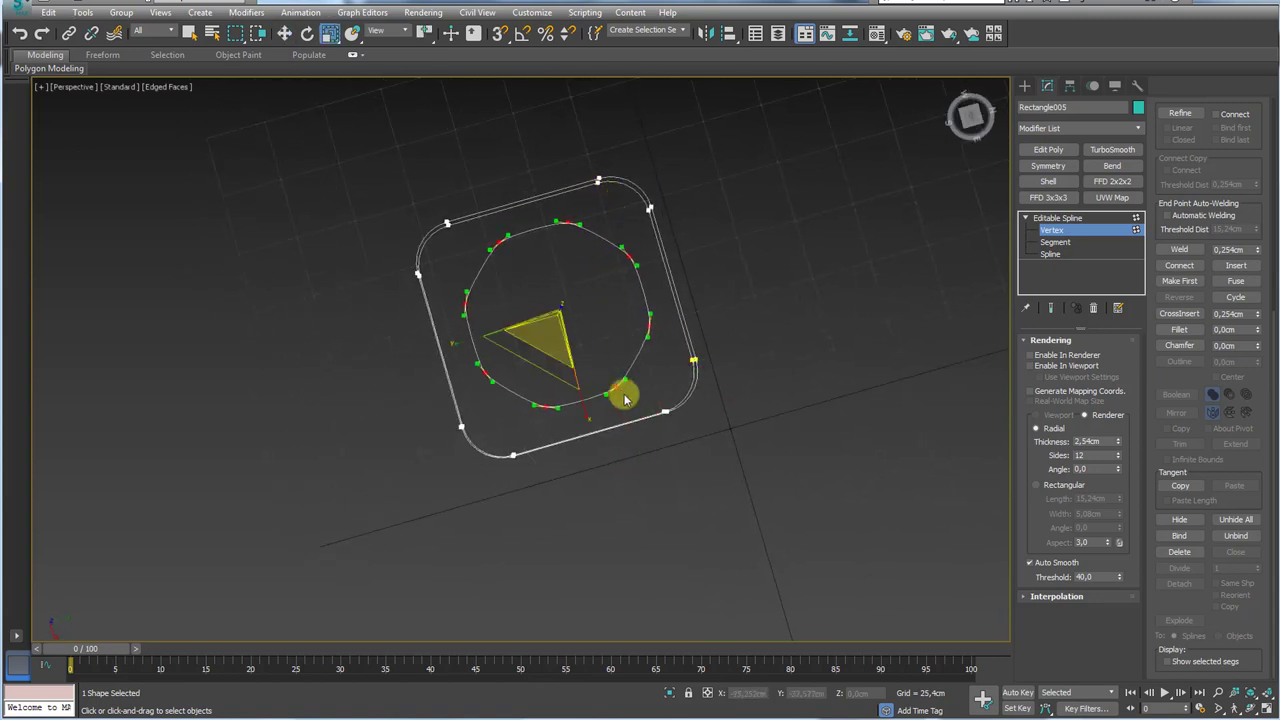
scroll(586, 371, "up", 3)
left_click_drag(426, 40, 425, 59)
middle_click_drag(598, 314, 630, 374, "alt")
left_click_drag(636, 381, 668, 308)
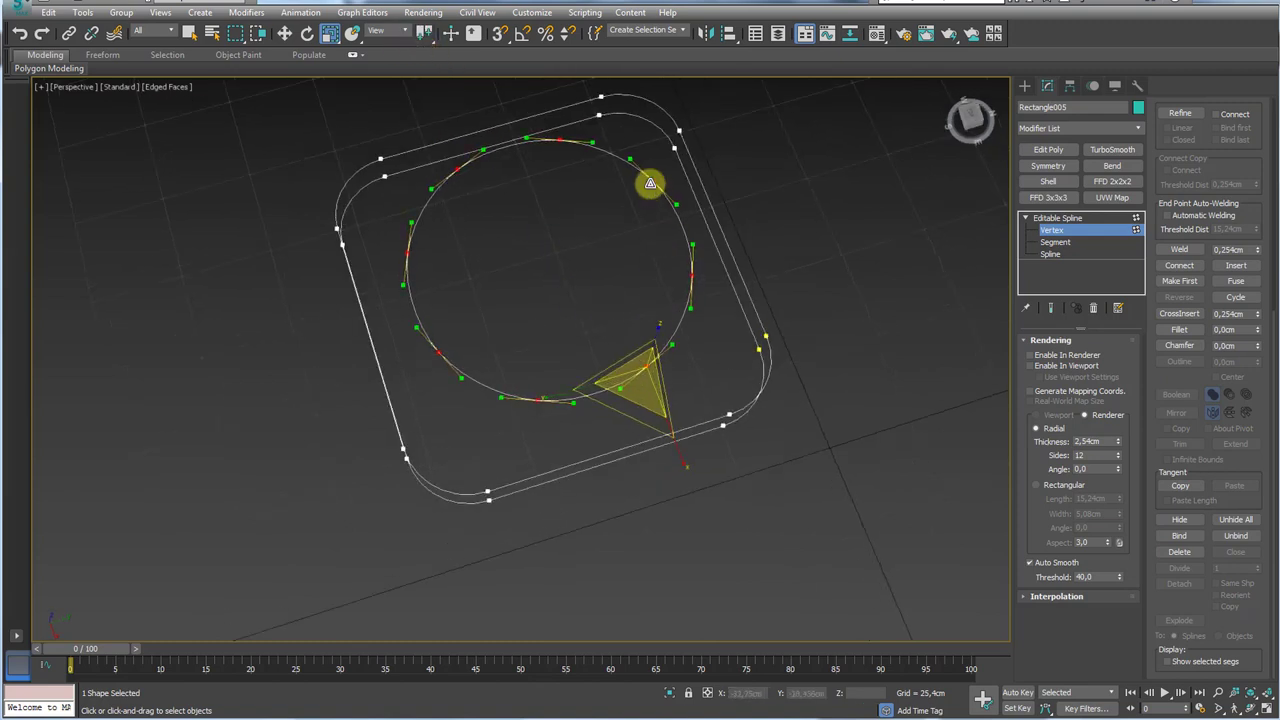
left_click(1063, 219)
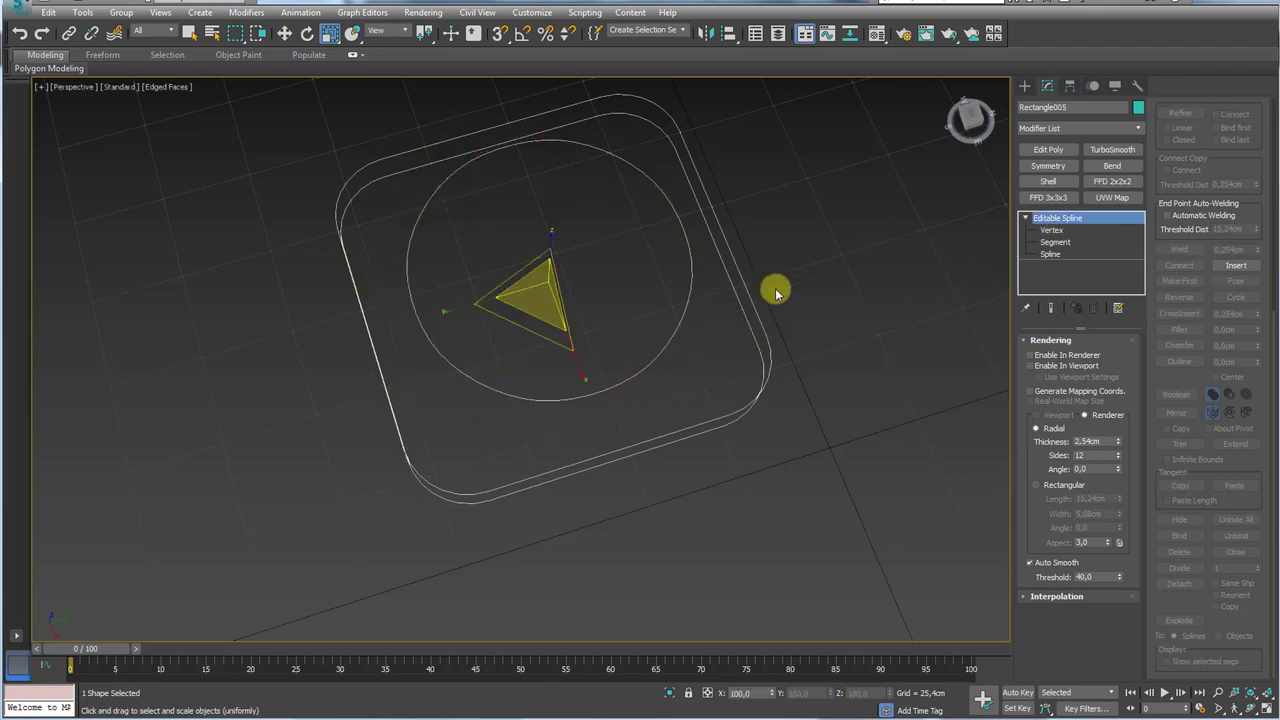
mouse_move(777, 294)
middle_mouse_down("alt")
mouse_move(731, 280)
mouse_move(783, 316)
middle_mouse_up("alt")
middle_click_drag(943, 345, 910, 357, "alt")
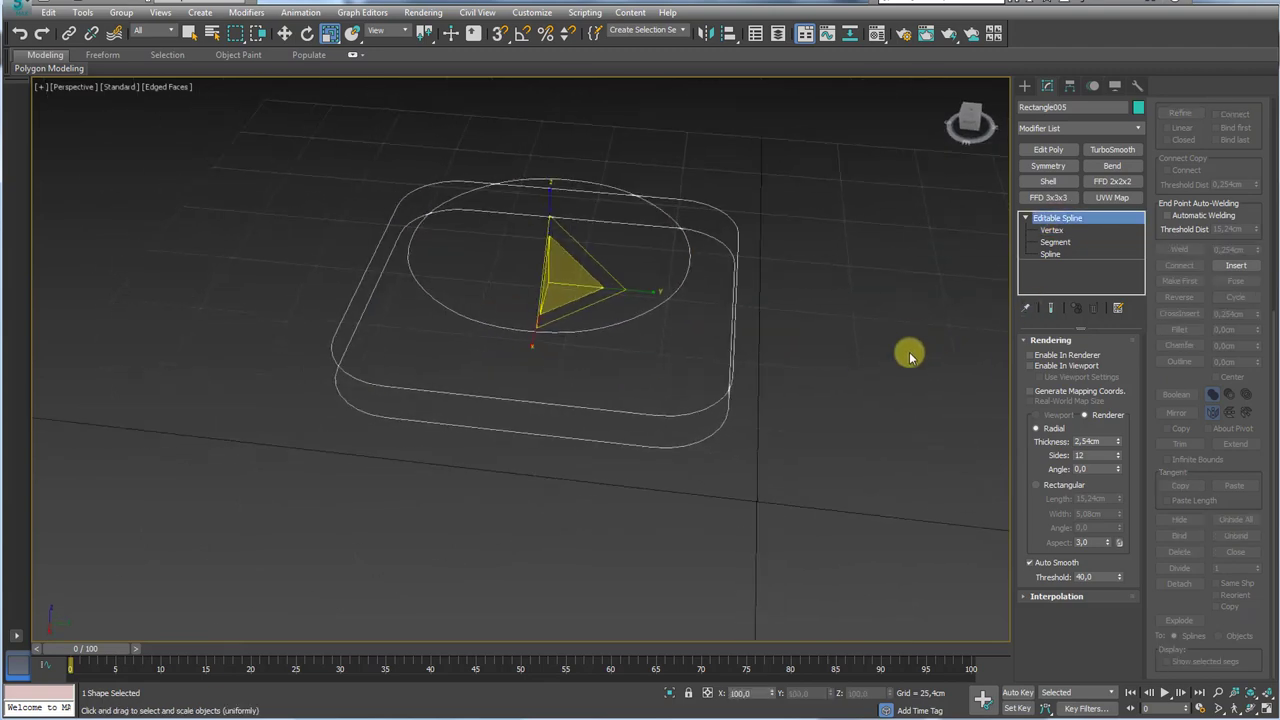
- Copy the circle spline a short distance upward and scale the copy to 80 percent
left_click_drag(1197, 182, 1248, 414)
middle_click_drag(648, 337, 614, 255, "alt")
left_click(1052, 254)
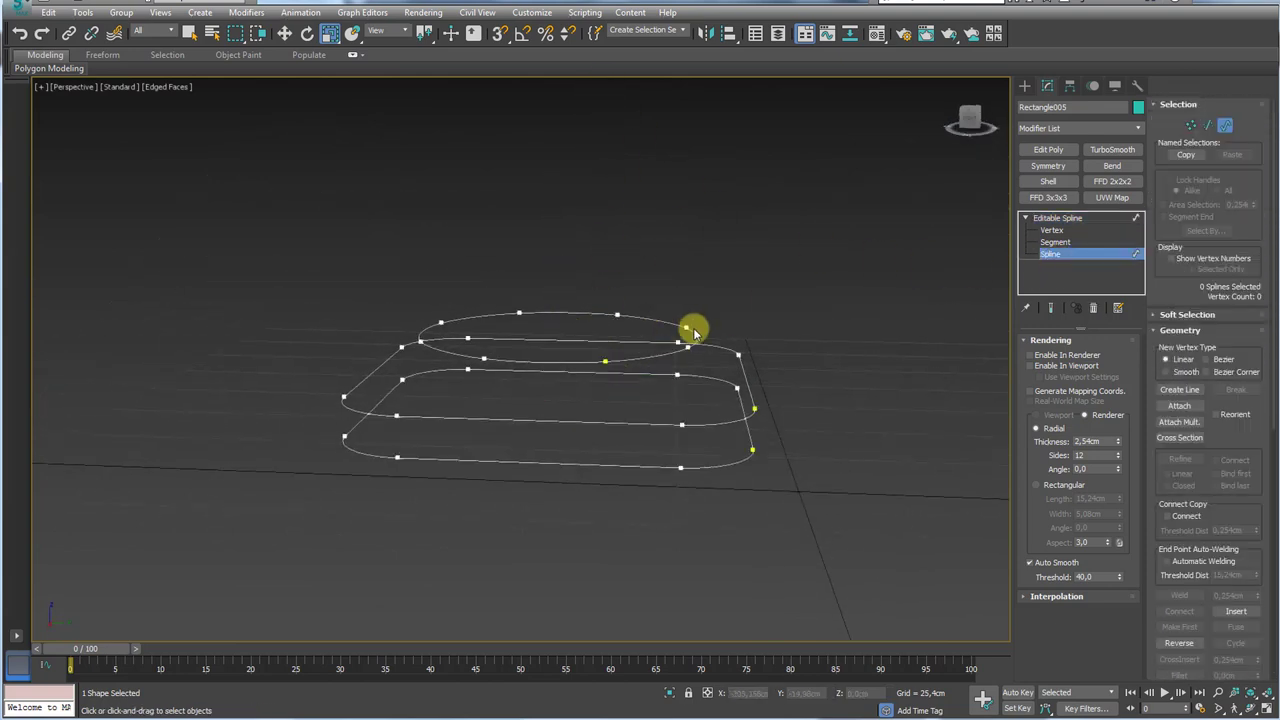
left_click(685, 340)
middle_click_drag(686, 334, 589, 345, "alt")
key("w")
key("e")
key("r")
key("w")
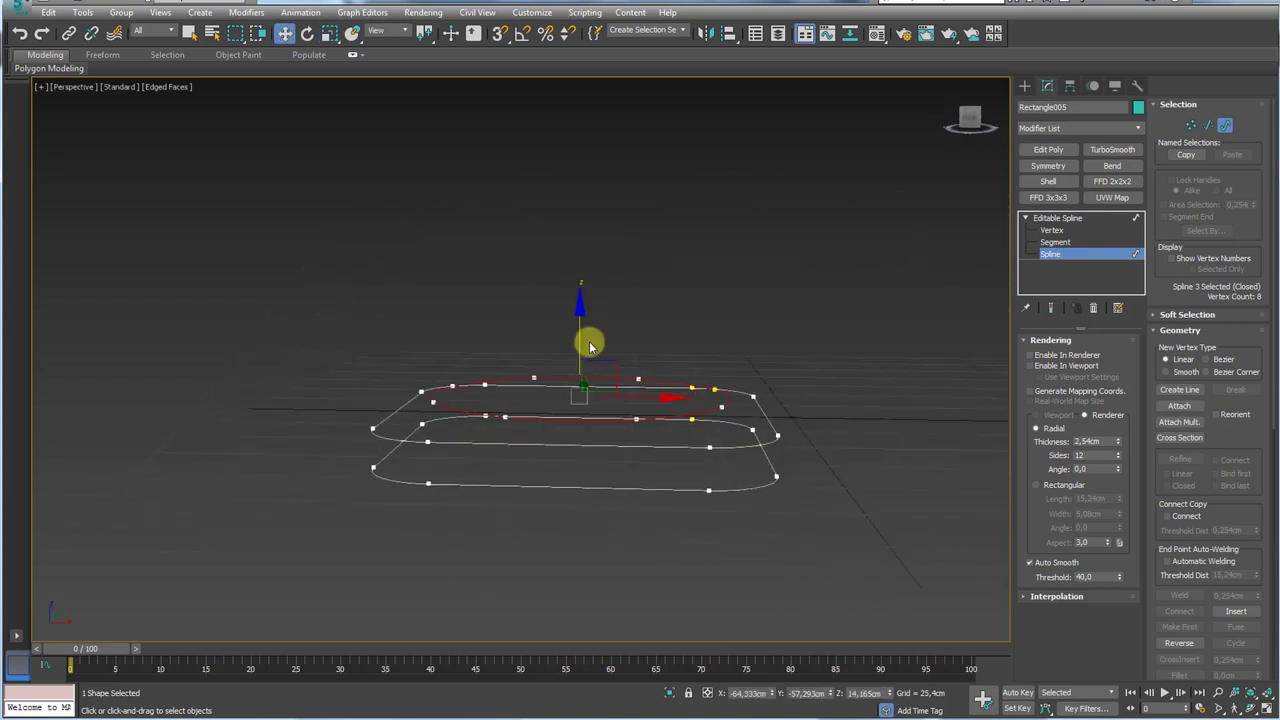
left_click_drag(579, 335, 580, 318, "shift")
key("r")
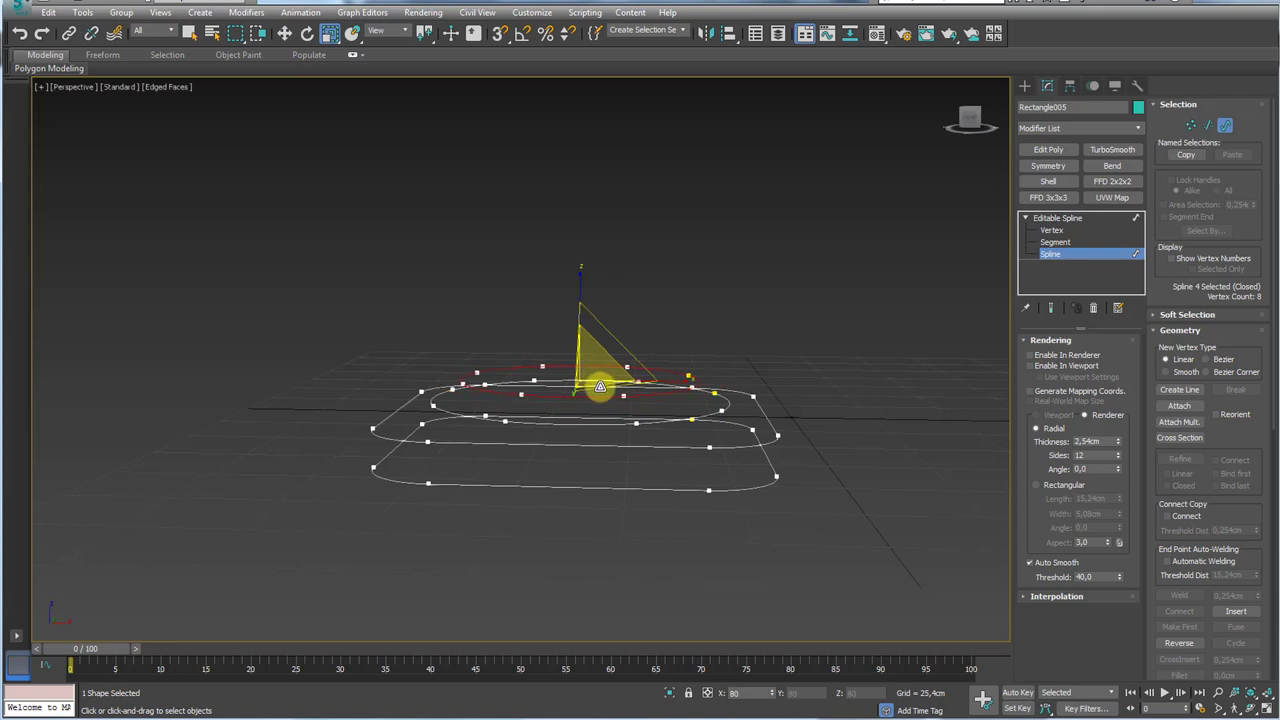
- Copy the smaller circle spline high above the base and scale the copy down to a small ring for the cone's tip
key("w")
left_click_drag(580, 316, 595, 80, "shift")
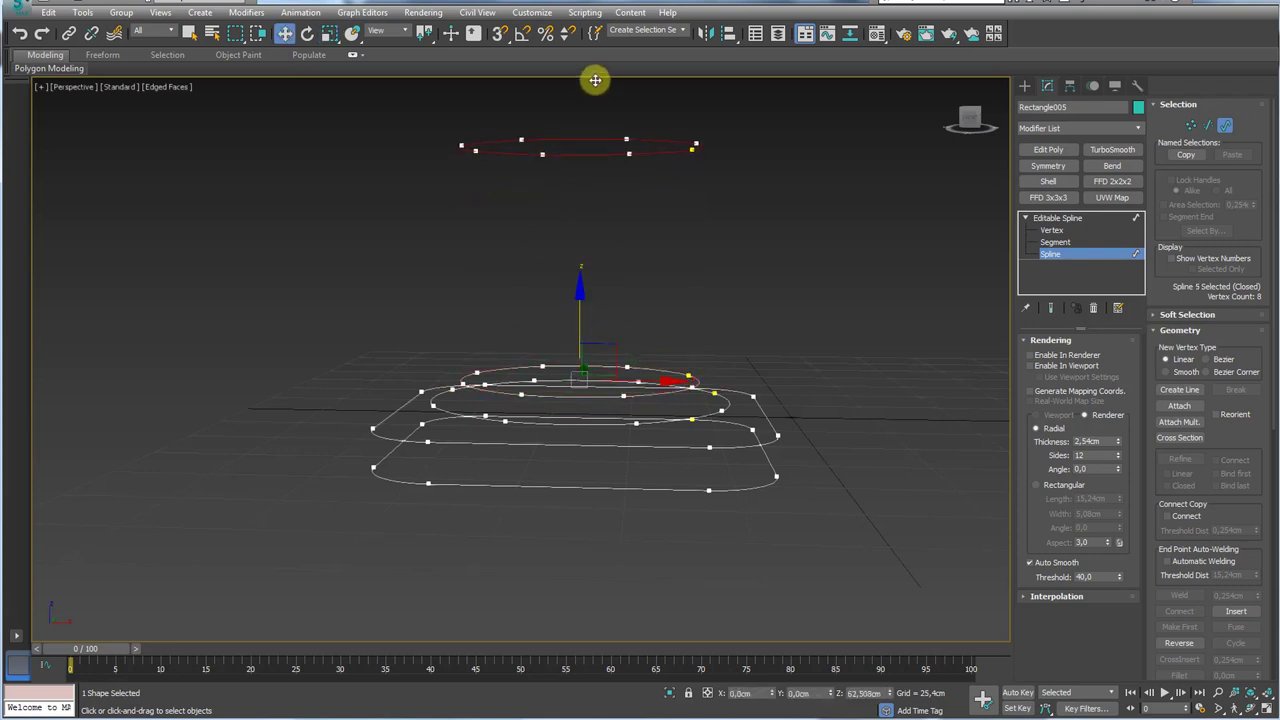
middle_click_drag(603, 125, 628, 338)
scroll(628, 338, "down", 3)
left_click_drag(614, 280, 616, 112, "shift")
key("r")
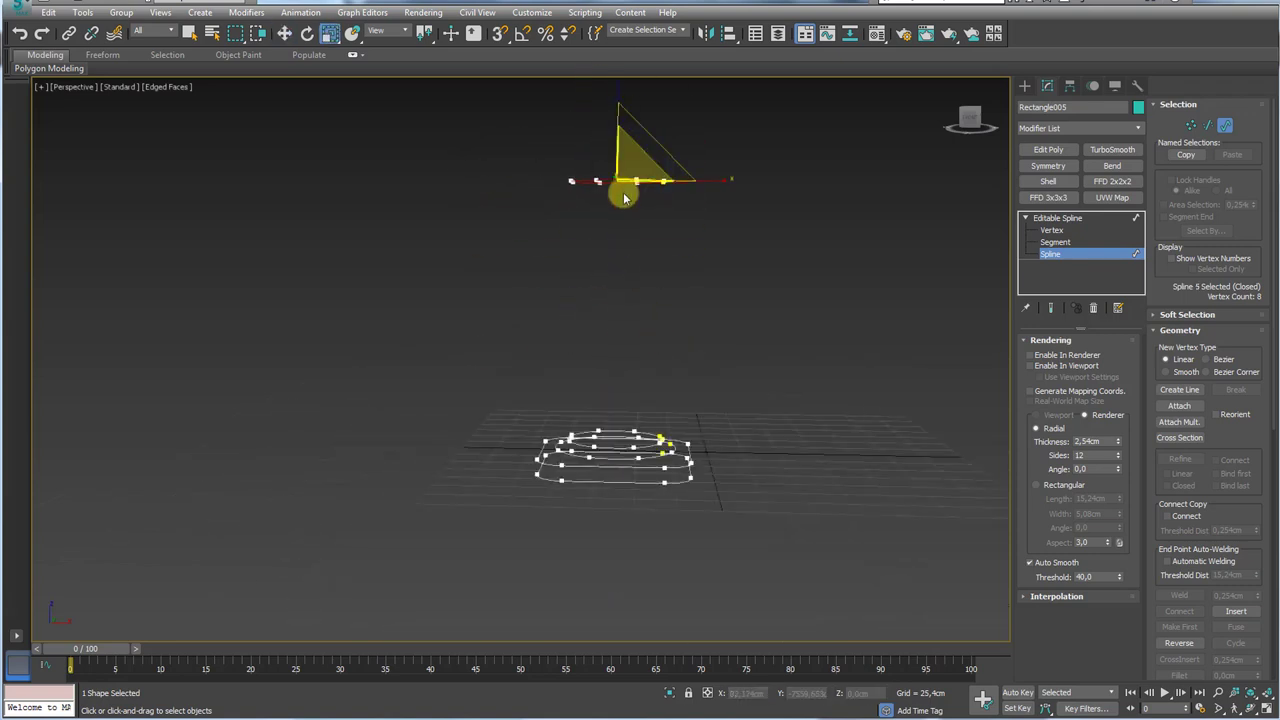
middle_click_drag(686, 323, 714, 383, "alt")
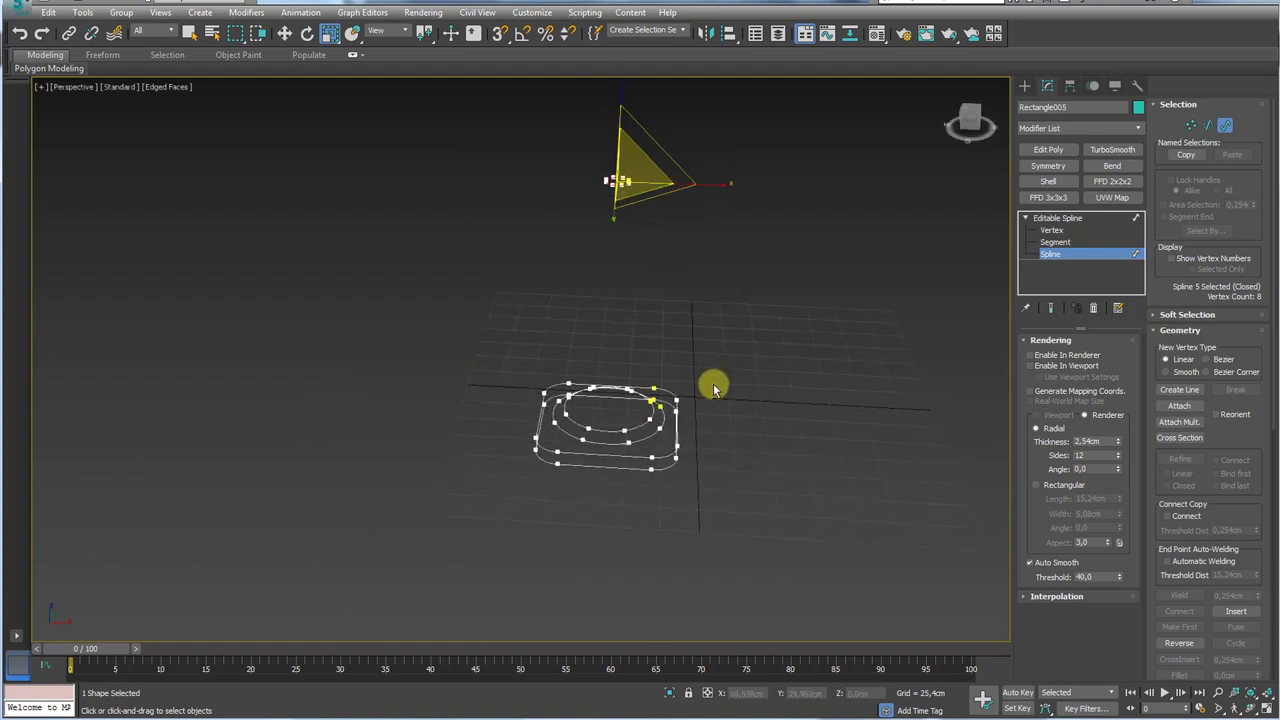
- Connect the rectangles and circles in order from the lower rectangle to the tip ring with Cross Section
left_click(1080, 219)
left_click(1055, 253)
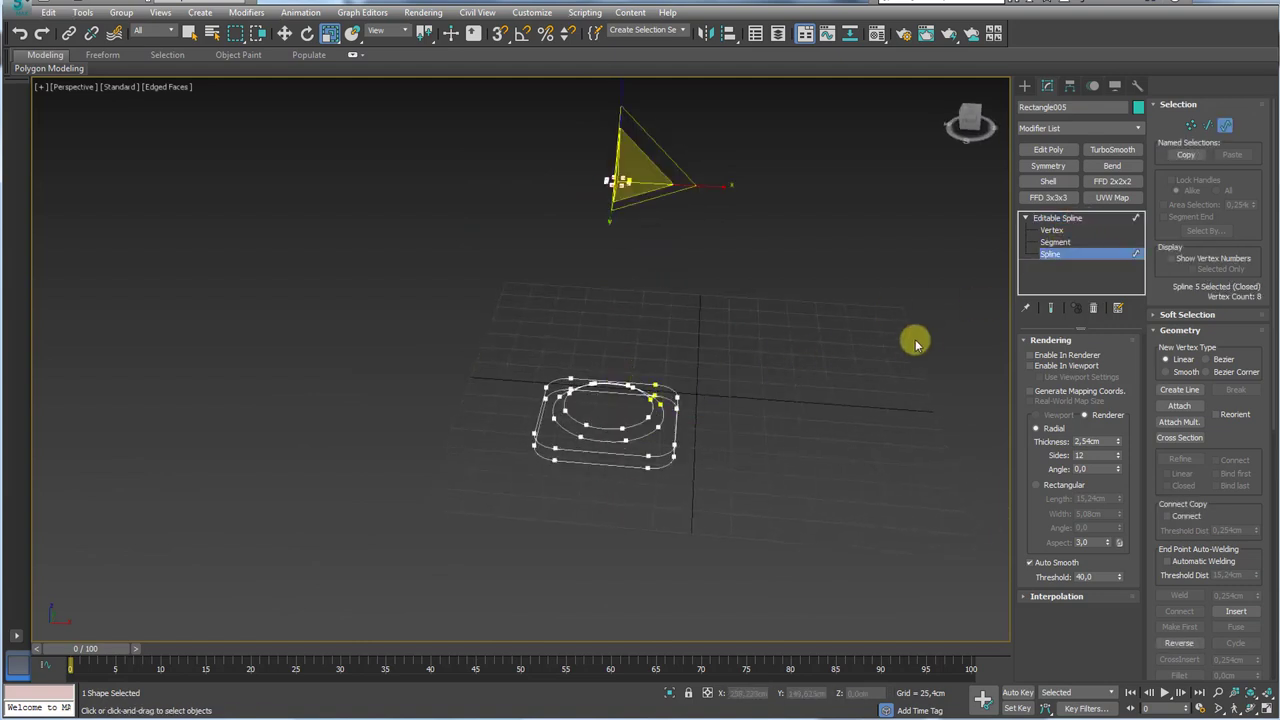
mouse_move(915, 341)
middle_mouse_down("alt")
mouse_move(877, 341)
mouse_move(913, 353)
middle_mouse_up("alt")
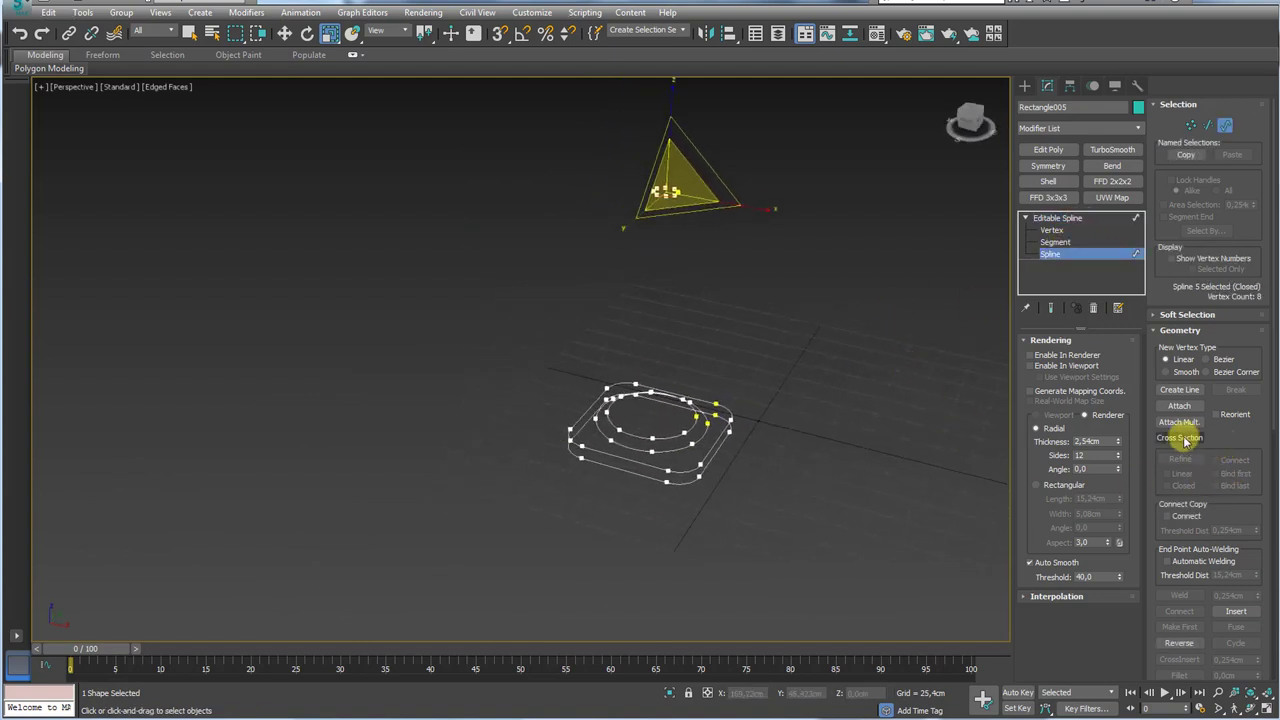
left_click(1182, 438)
scroll(708, 470, "up", 4)
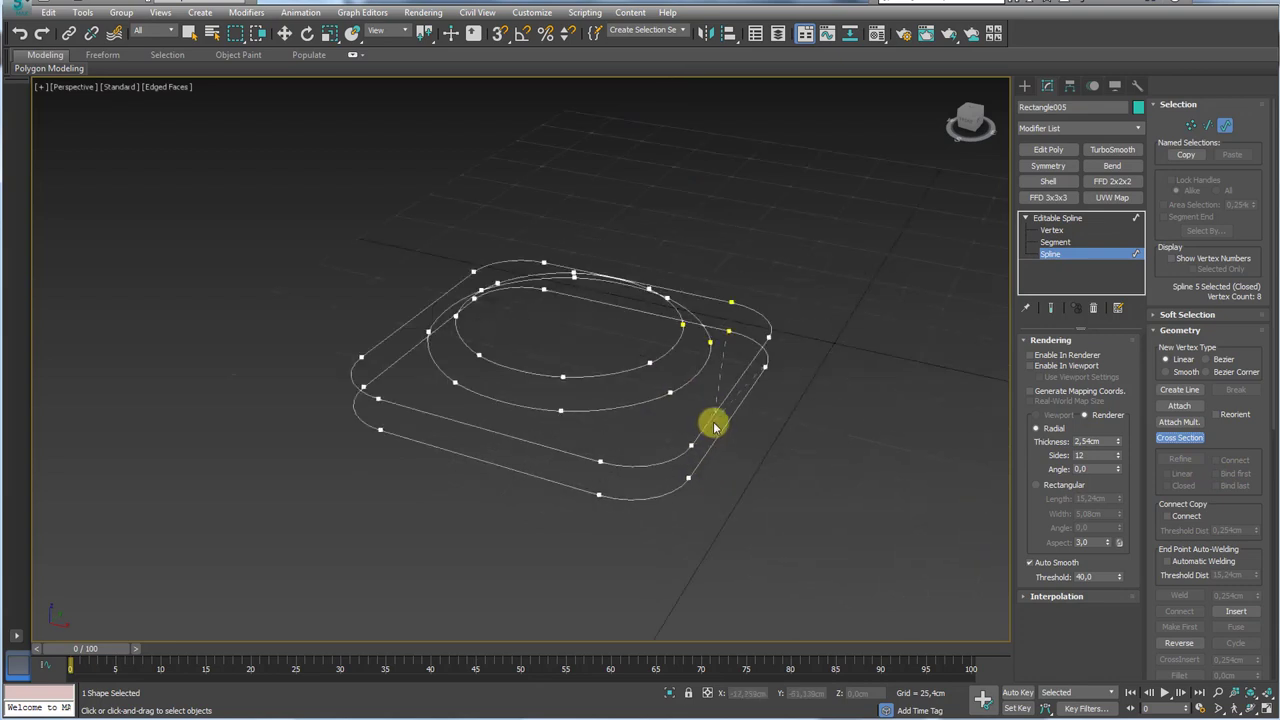
left_click(687, 371)
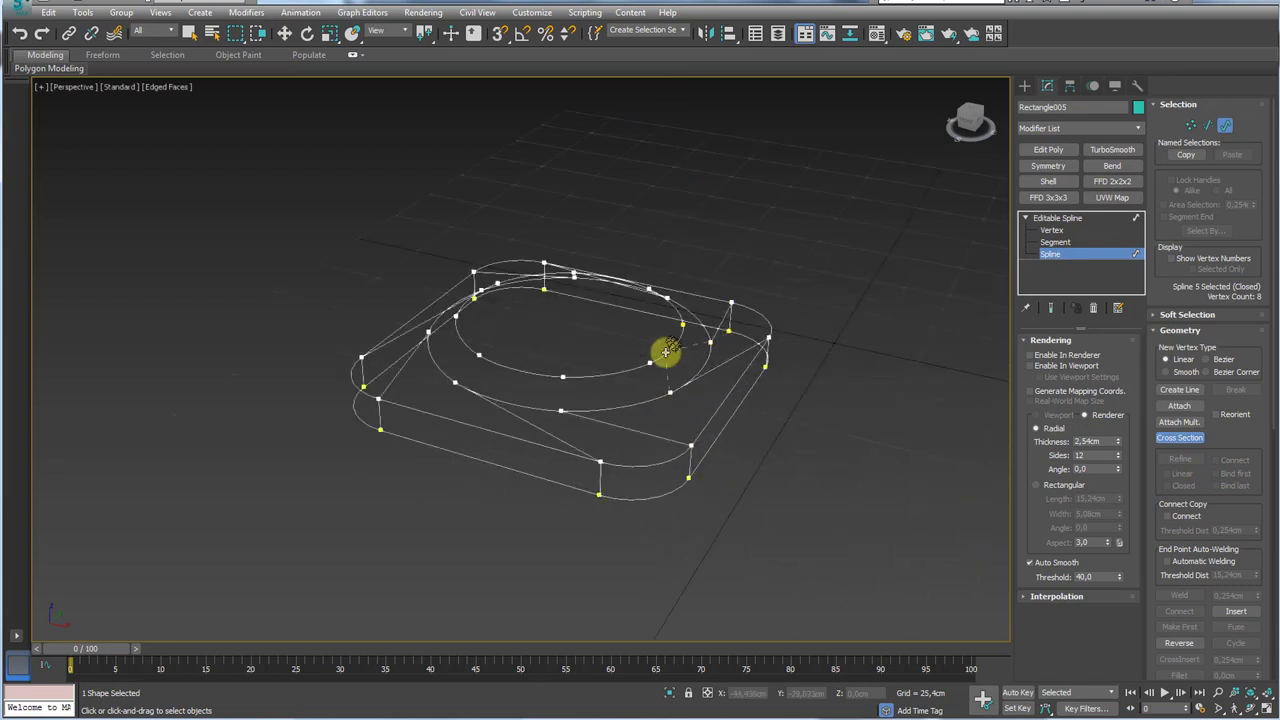
scroll(655, 220, "down", 4)
left_click(637, 203)
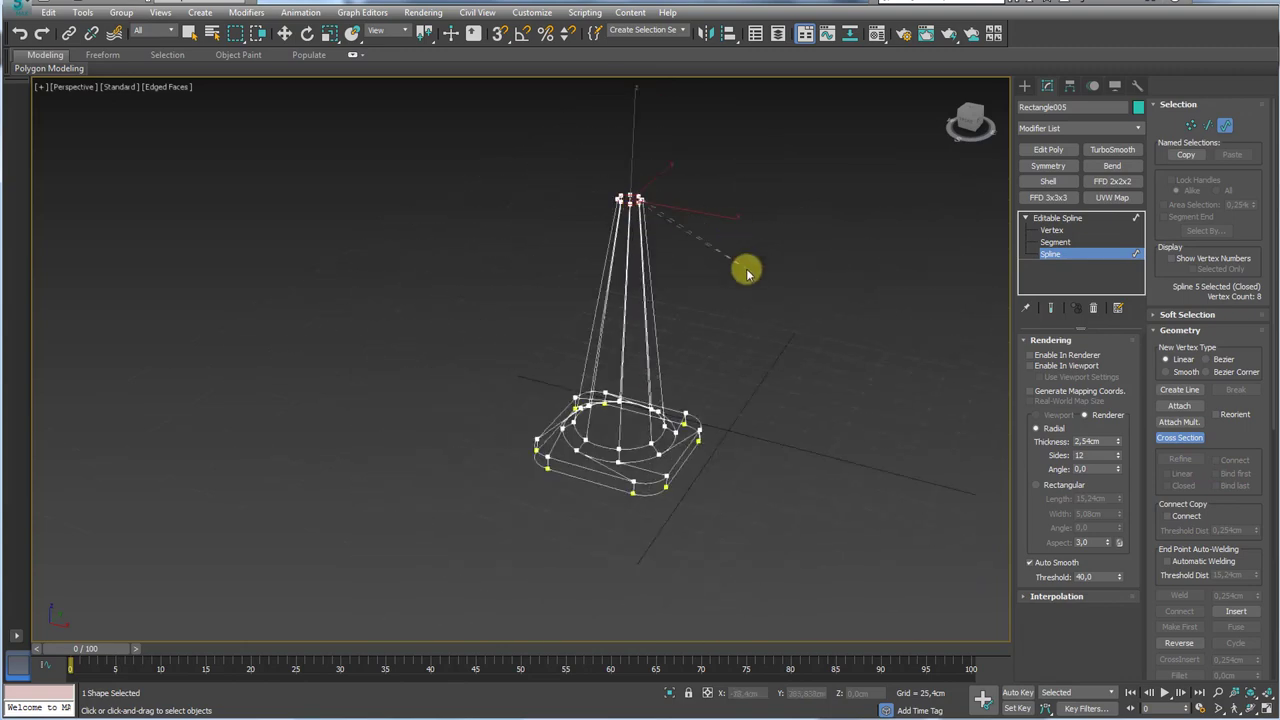
middle_click_drag(752, 322, 771, 425, "alt")
right_click(715, 301)
- Rotate the vertices of all three circles about their common centre in the Top view to align them with the rectangle's corner vertices
middle_click_drag(818, 291, 720, 310, "alt")
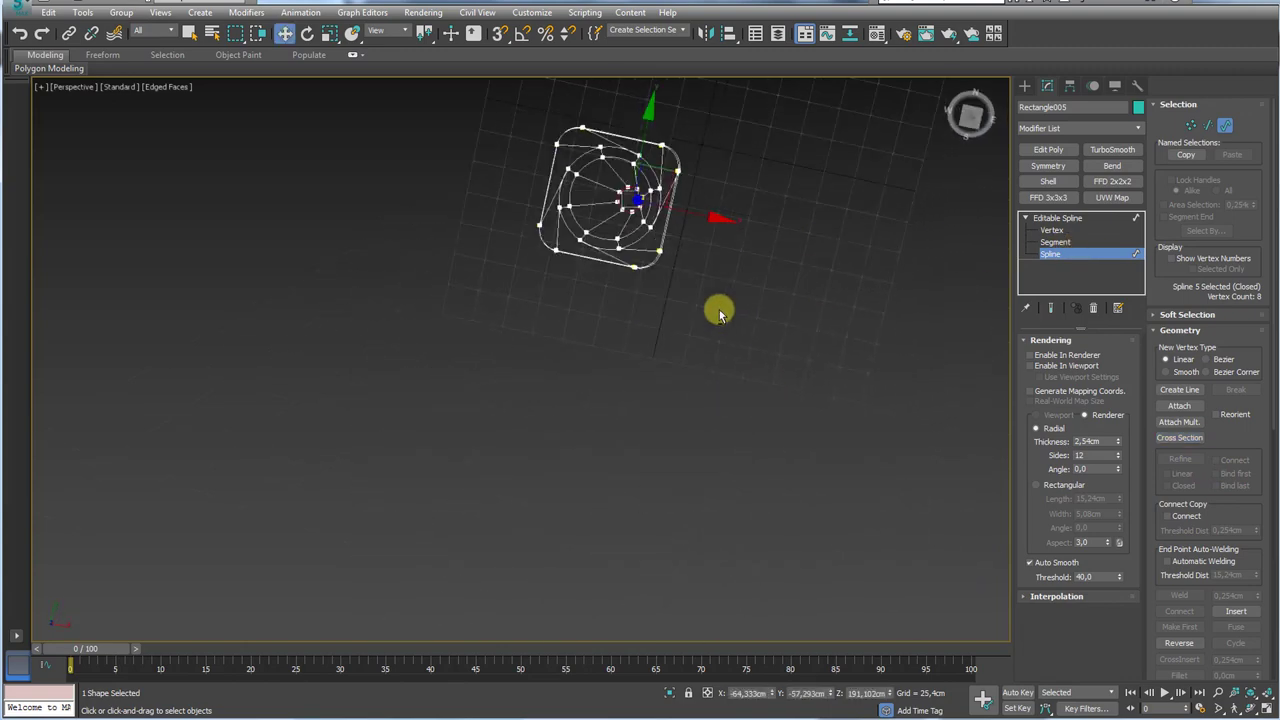
key("t")
middle_click_drag(554, 420, 615, 355)
scroll(565, 342, "up", 5)
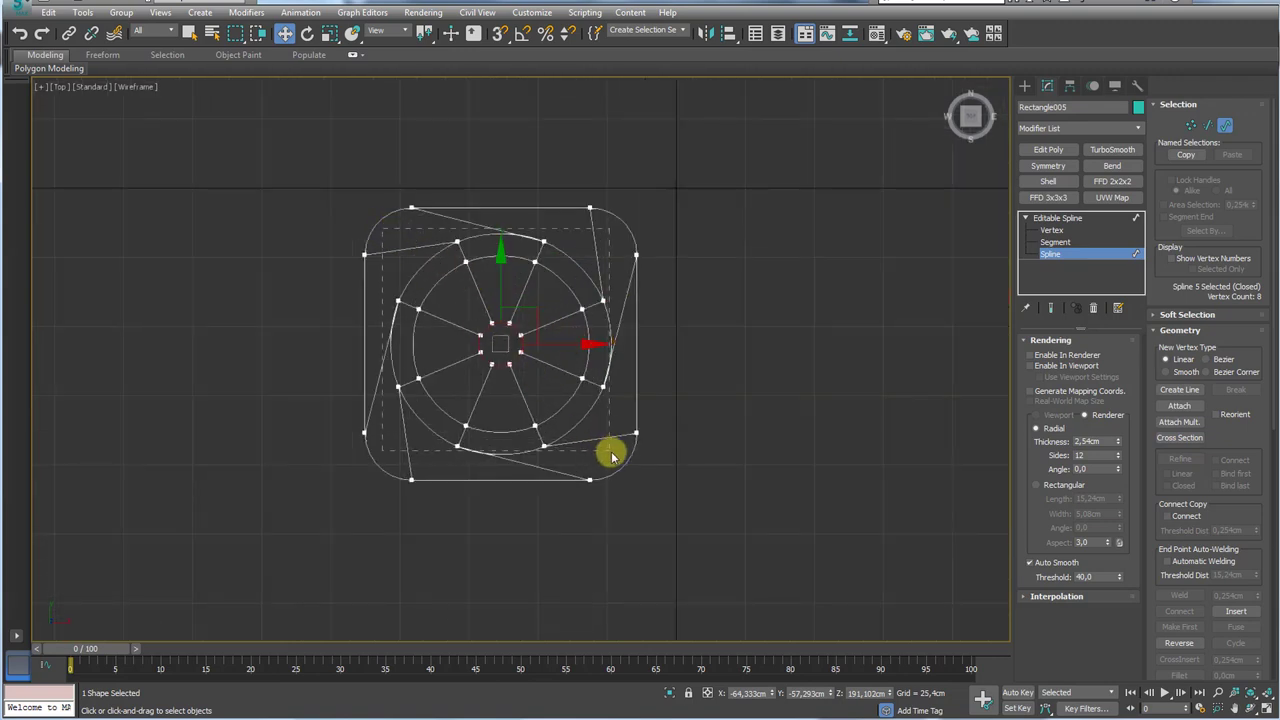
key("ctrl+a")
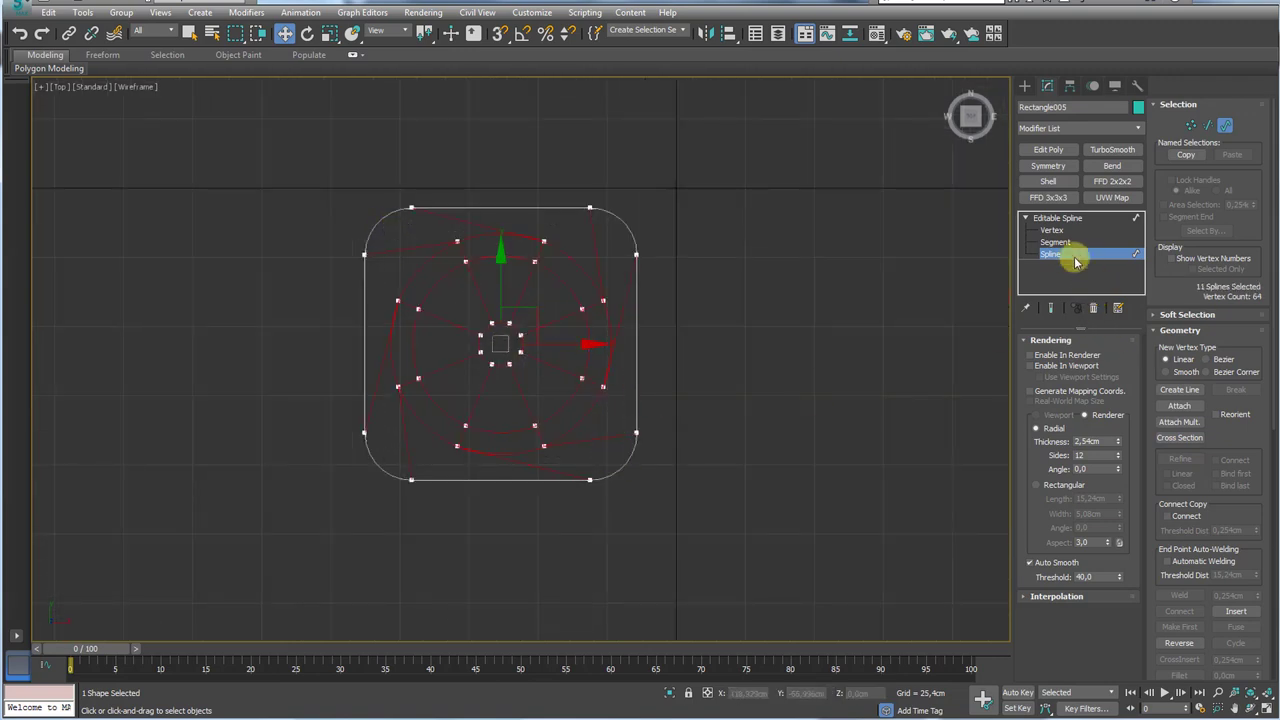
left_click(1052, 230)
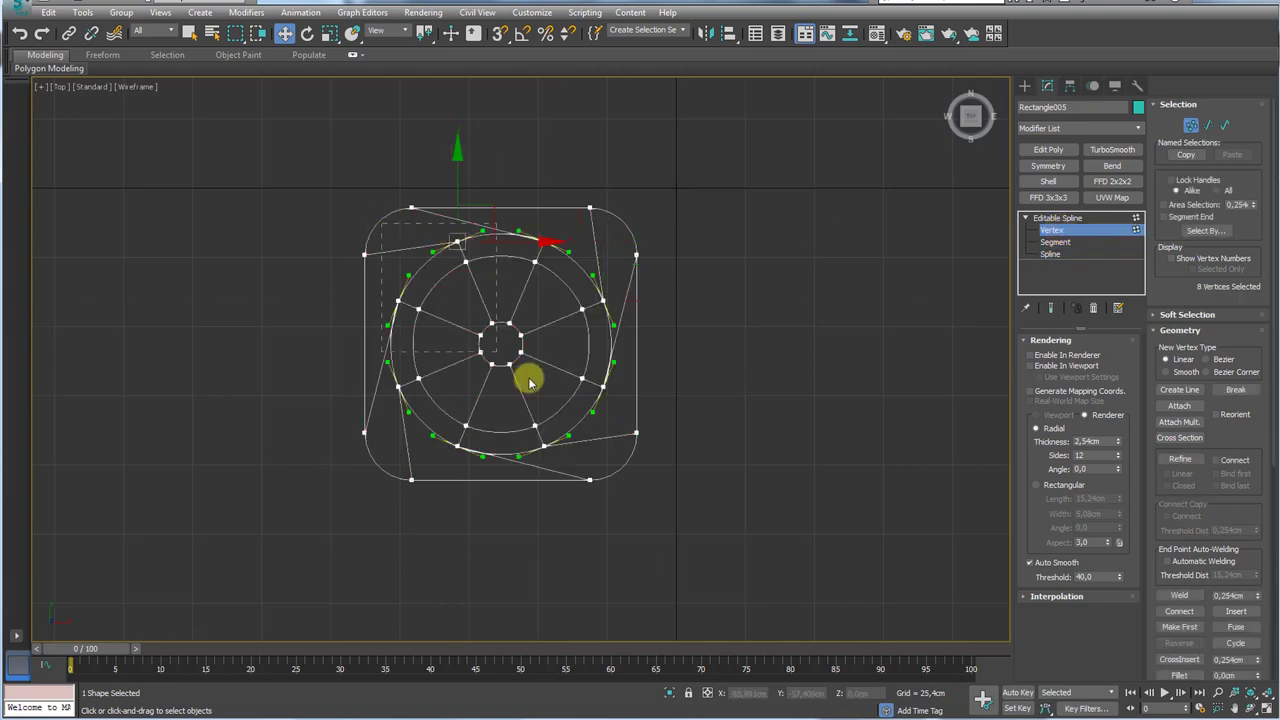
left_click_drag(528, 380, 629, 466)
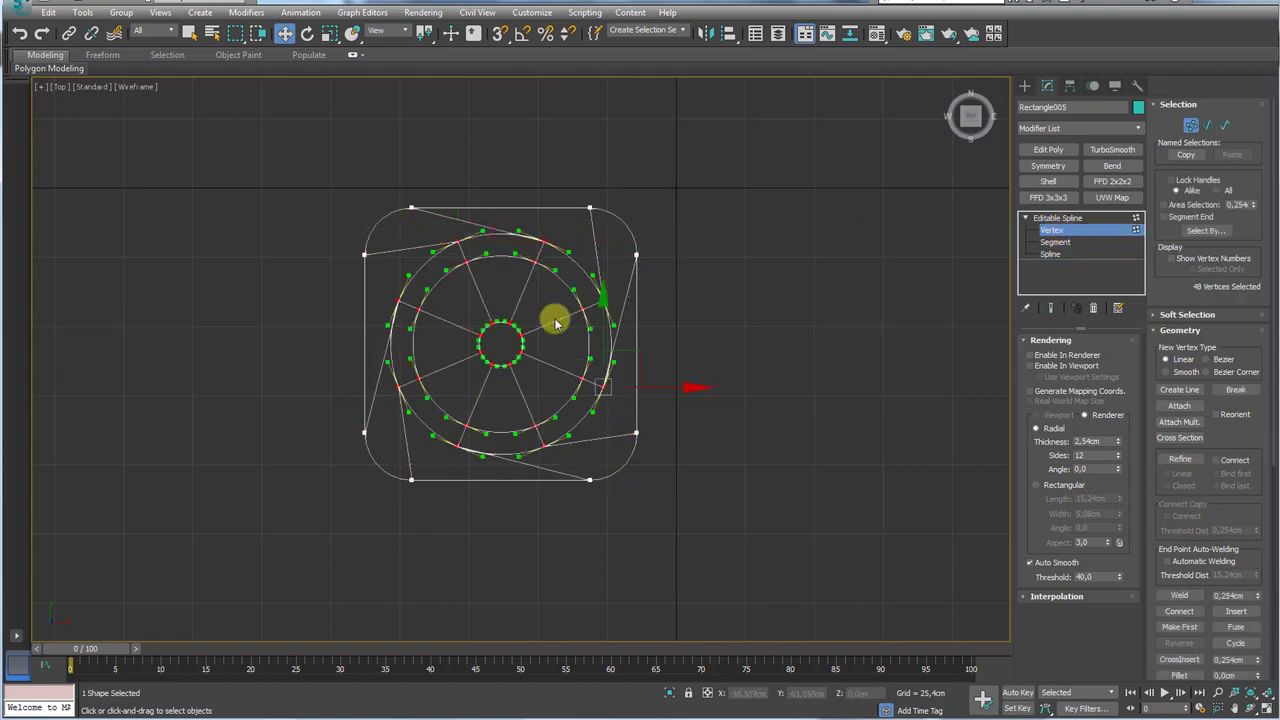
left_click(306, 34)
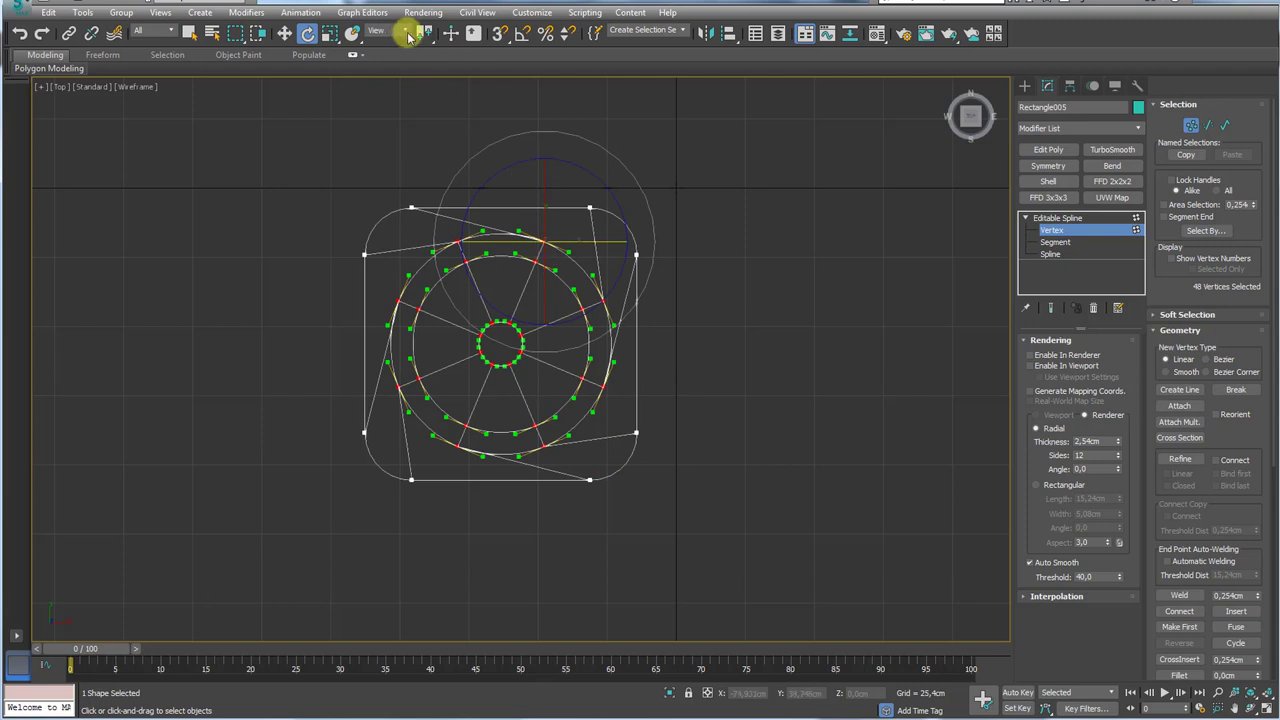
left_click_drag(424, 36, 425, 80)
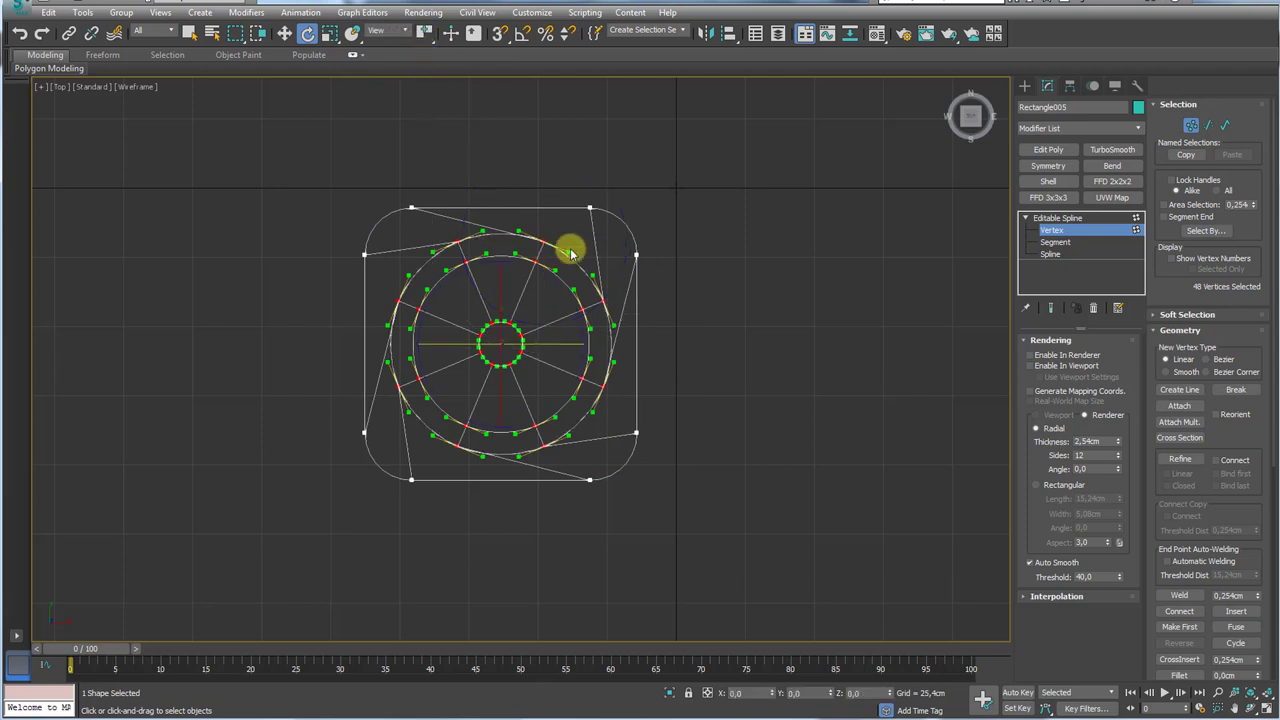
middle_click_drag(586, 308, 597, 324)
left_click_drag(593, 323, 549, 273)
key("p")
middle_click_drag(720, 417, 748, 290, "alt")
left_click(1070, 219)
- Apply a Surface modifier to the cone's spline cage
middle_click_drag(860, 300, 805, 398, "alt")
scroll(781, 403, "up", 3)
scroll(800, 377, "down", 4)
middle_click_drag(805, 398, 771, 403)
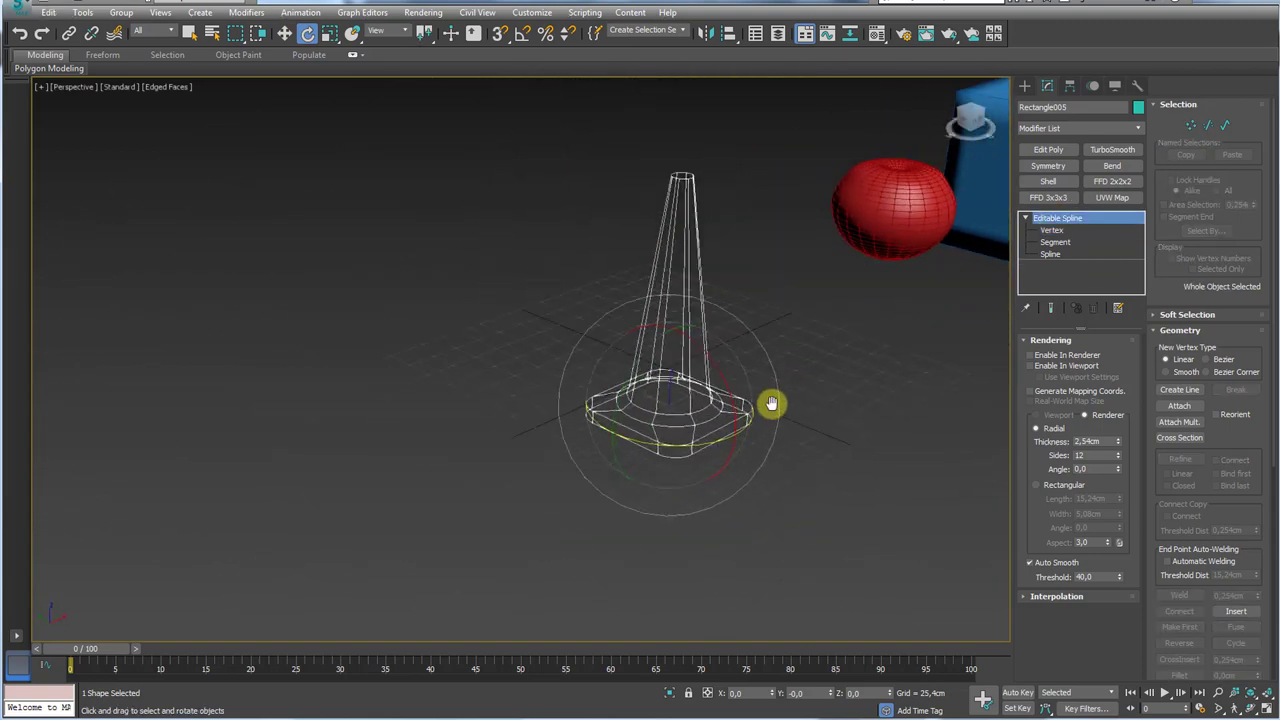
left_click(1137, 128)
left_click_drag(1137, 160, 1137, 550)
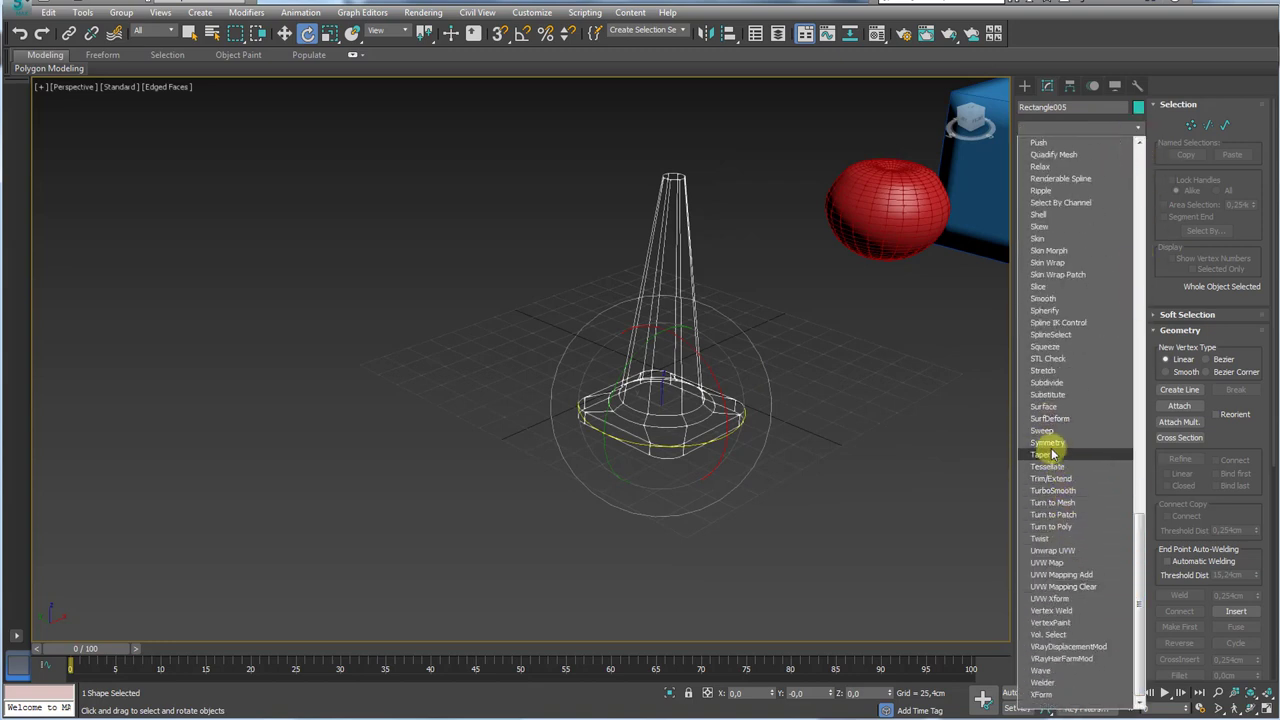
left_click(1052, 407)
middle_click_drag(743, 360, 694, 407, "alt")
- Compare the transition between the cone's body and base with the cone.jpg reference photo
scroll(694, 407, "up", 5)
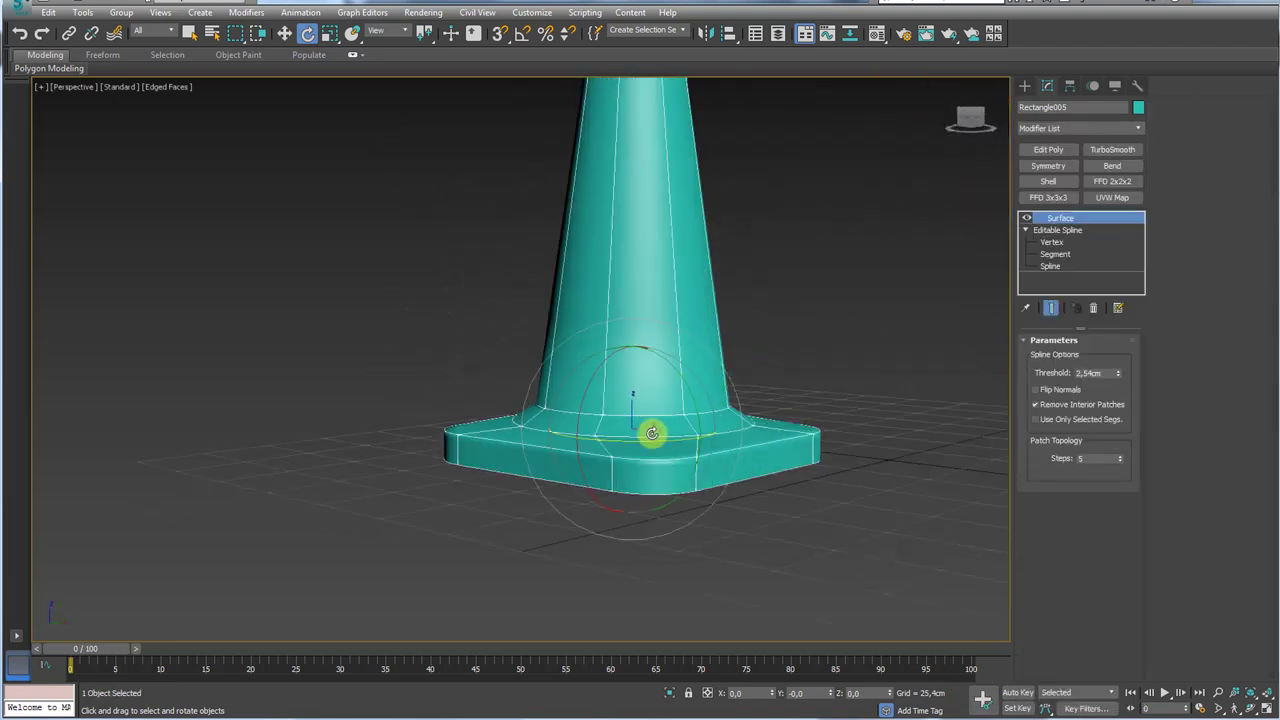
scroll(494, 416, "up", 3)
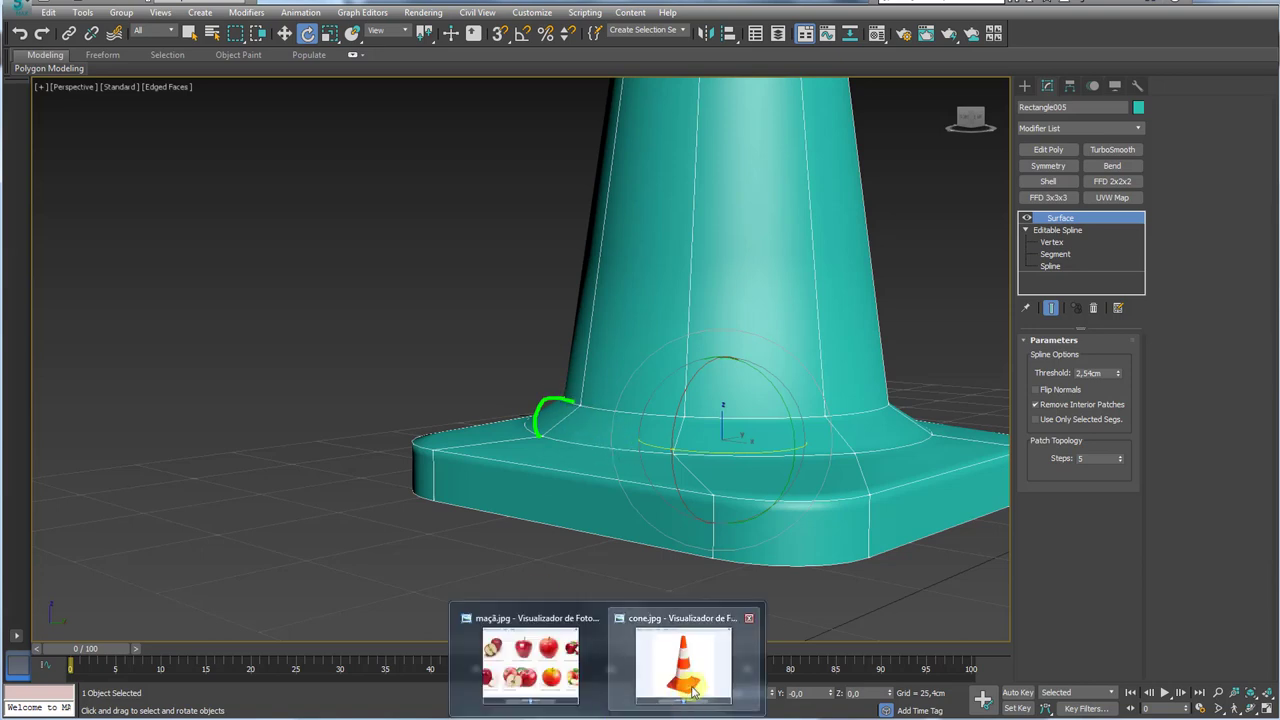
left_click(607, 717)
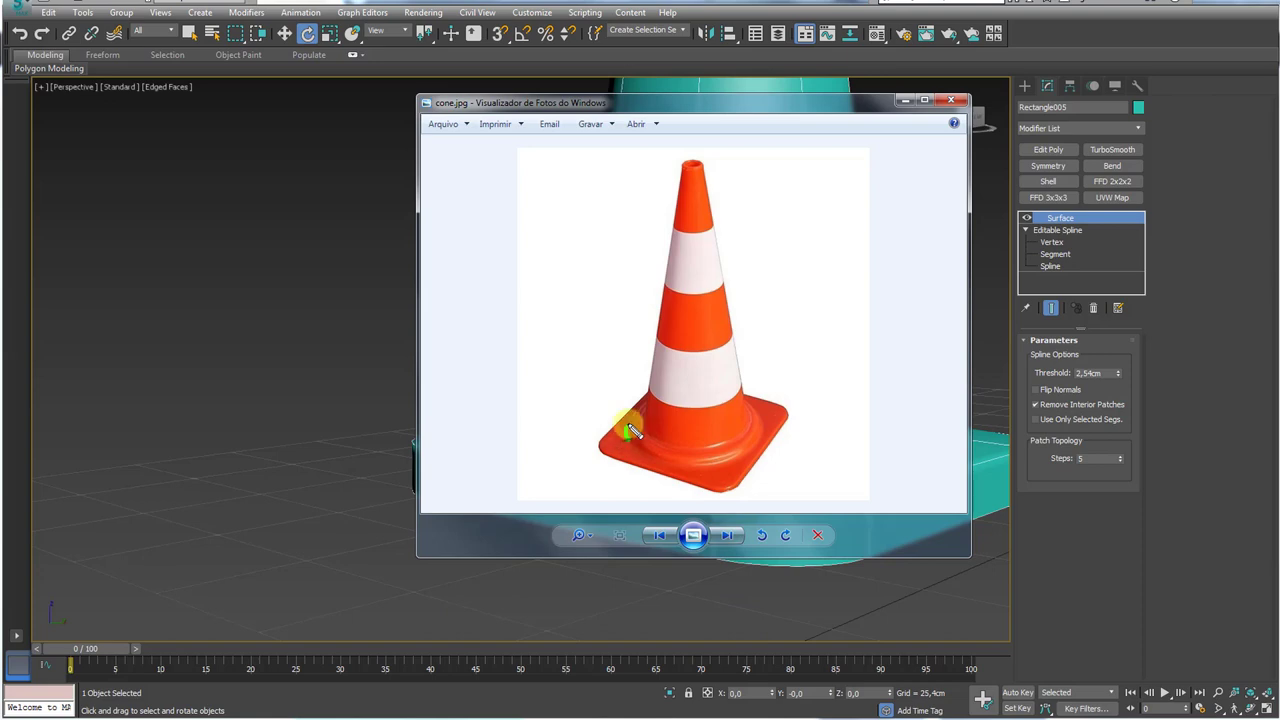
left_click(904, 102)
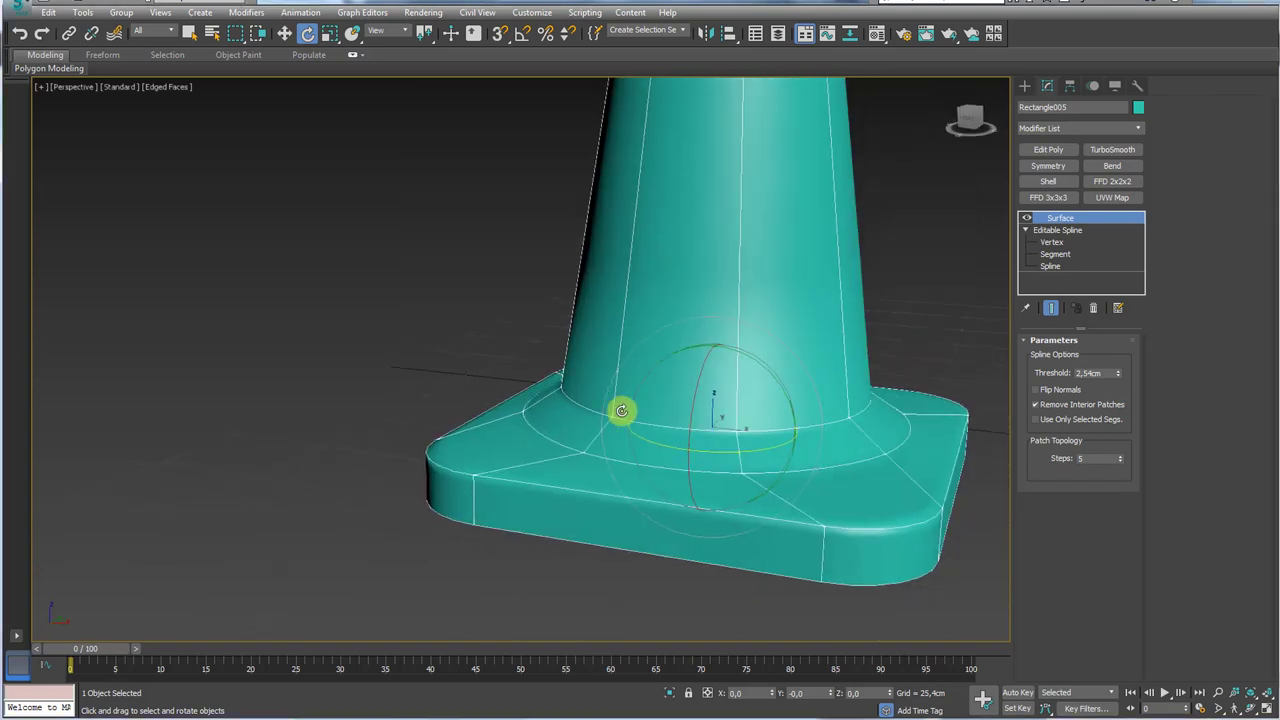
- Move the eight lengthwise profile splines sideways, clear of the rectangles and circles
left_click(1050, 242)
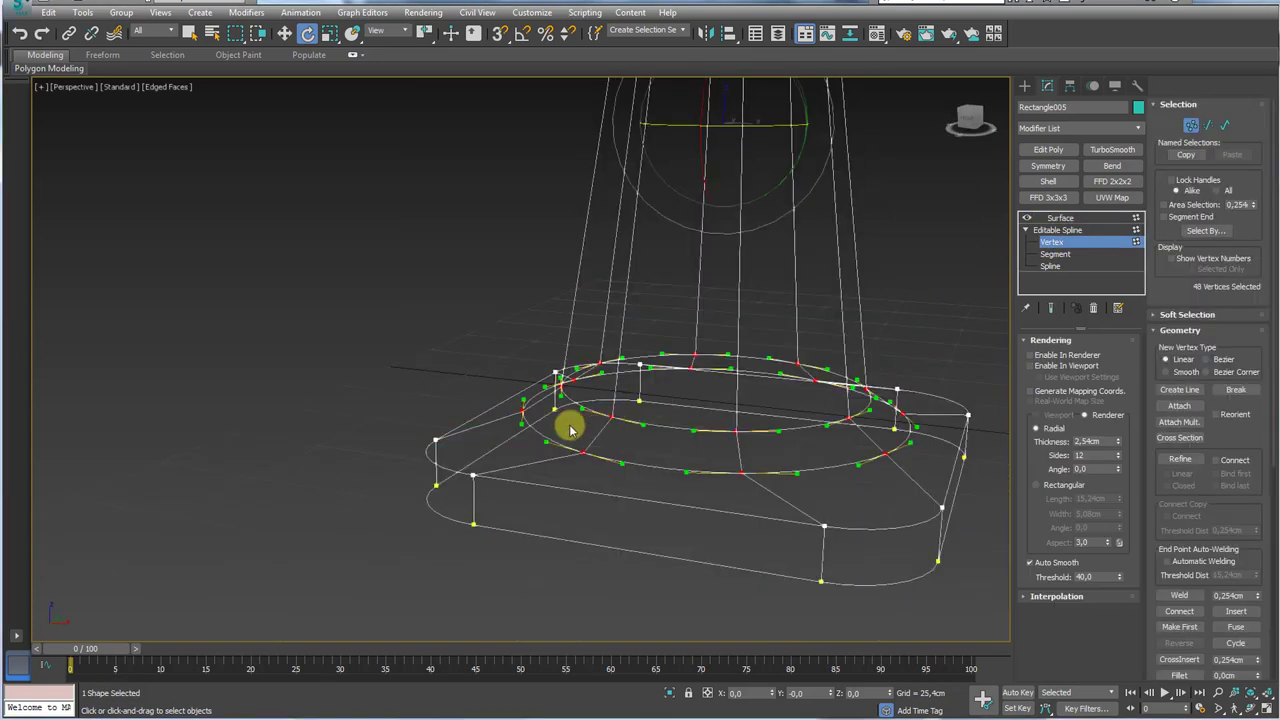
scroll(600, 423, "up", 3)
scroll(761, 428, "down", 5)
left_click(1066, 255)
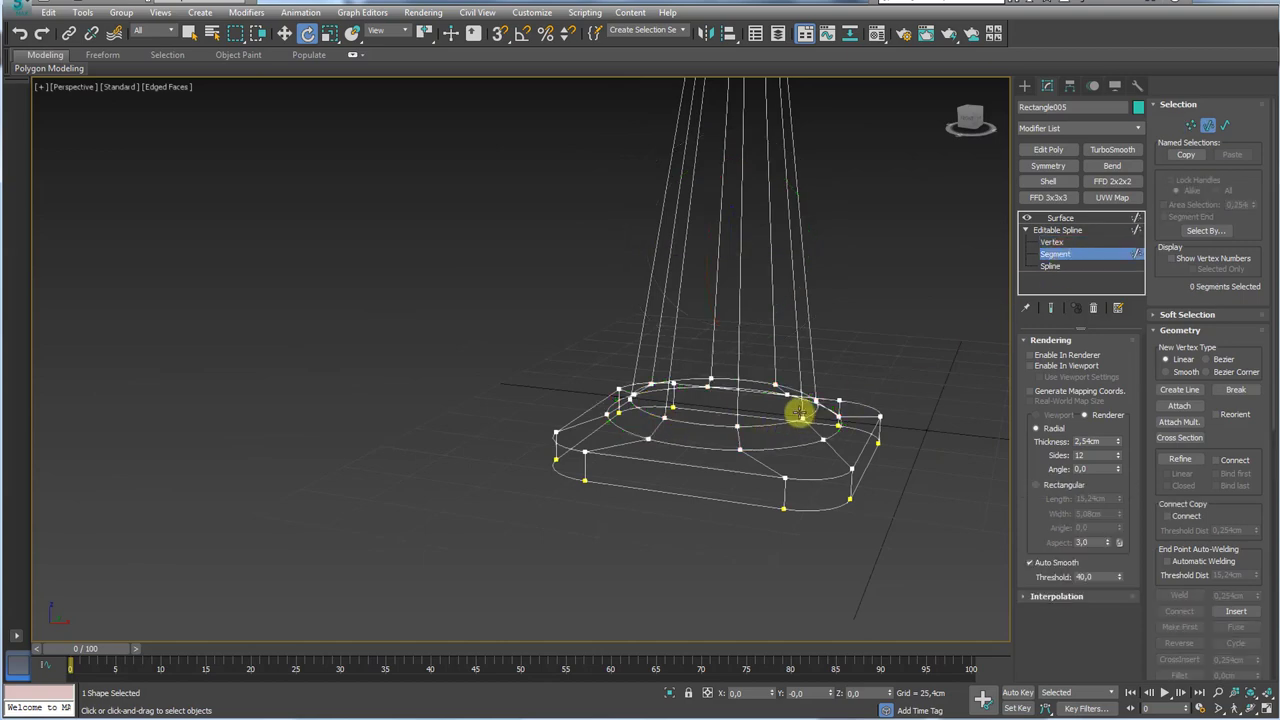
left_click_drag(905, 247, 457, 251)
middle_click_drag(708, 248, 640, 334)
left_click(1060, 267)
scroll(580, 306, "down", 4)
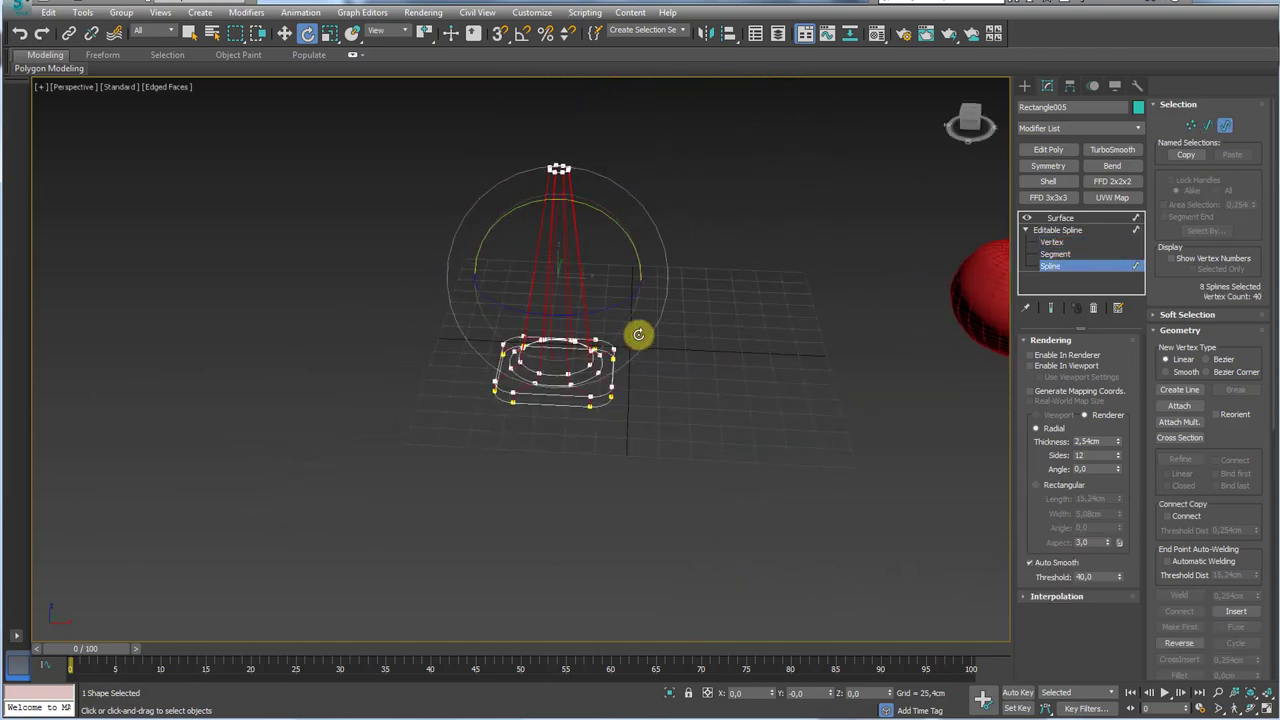
key("w")
left_click_drag(593, 290, 828, 294, "shift")
scroll(634, 368, "up", 4)
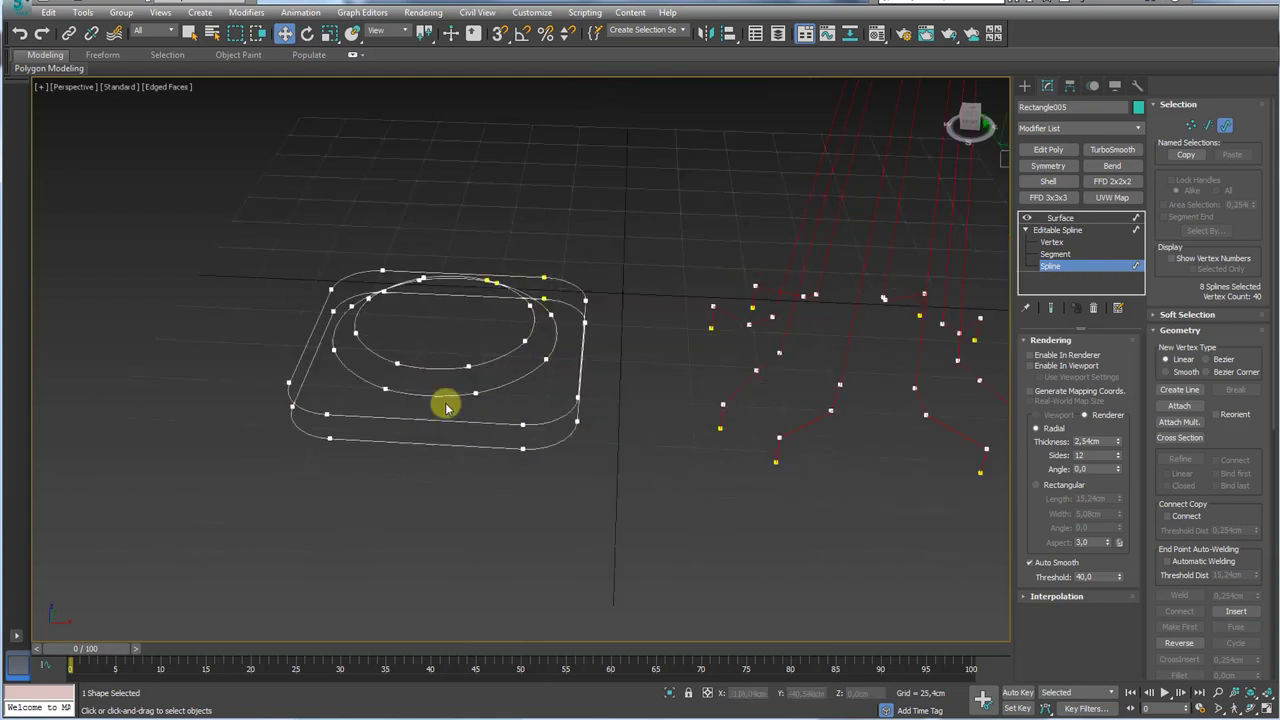
middle_click_drag(784, 368, 588, 368)
- In the Front view, select the eight vertices where the cone body meets the base slope and convert them to a Bezier type with handles
left_click(1055, 242)
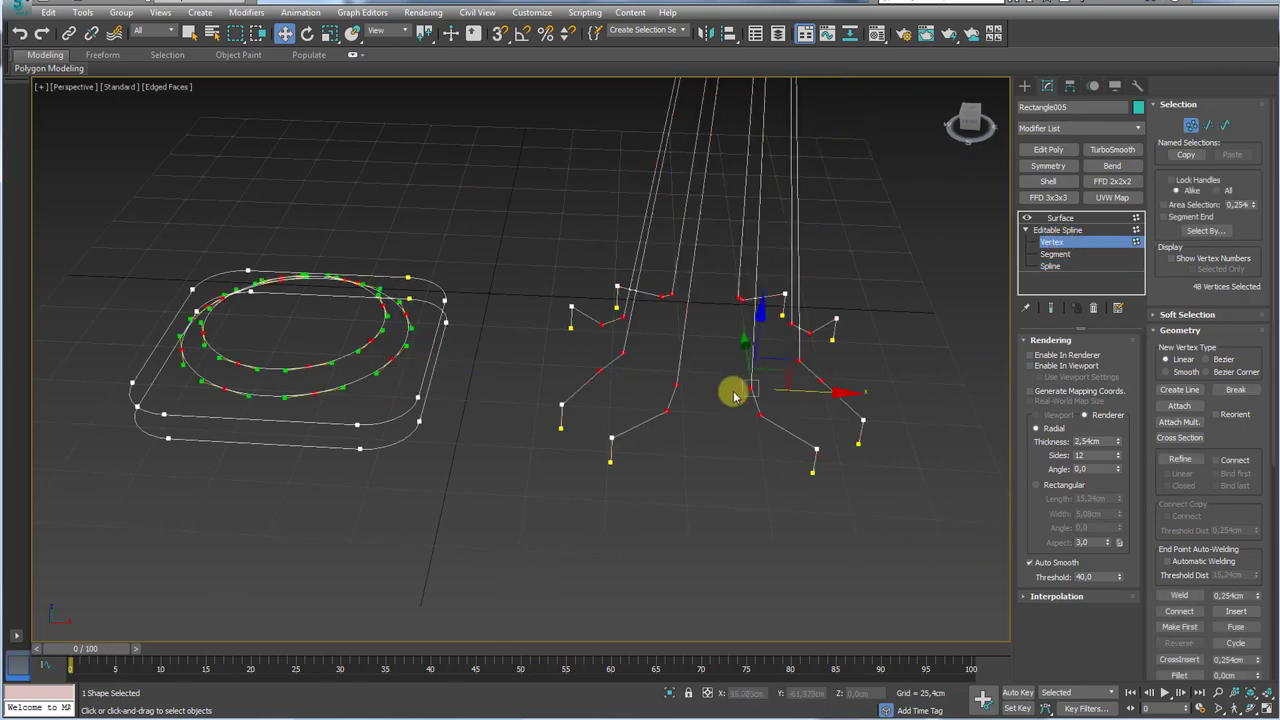
scroll(660, 400, "up", 5)
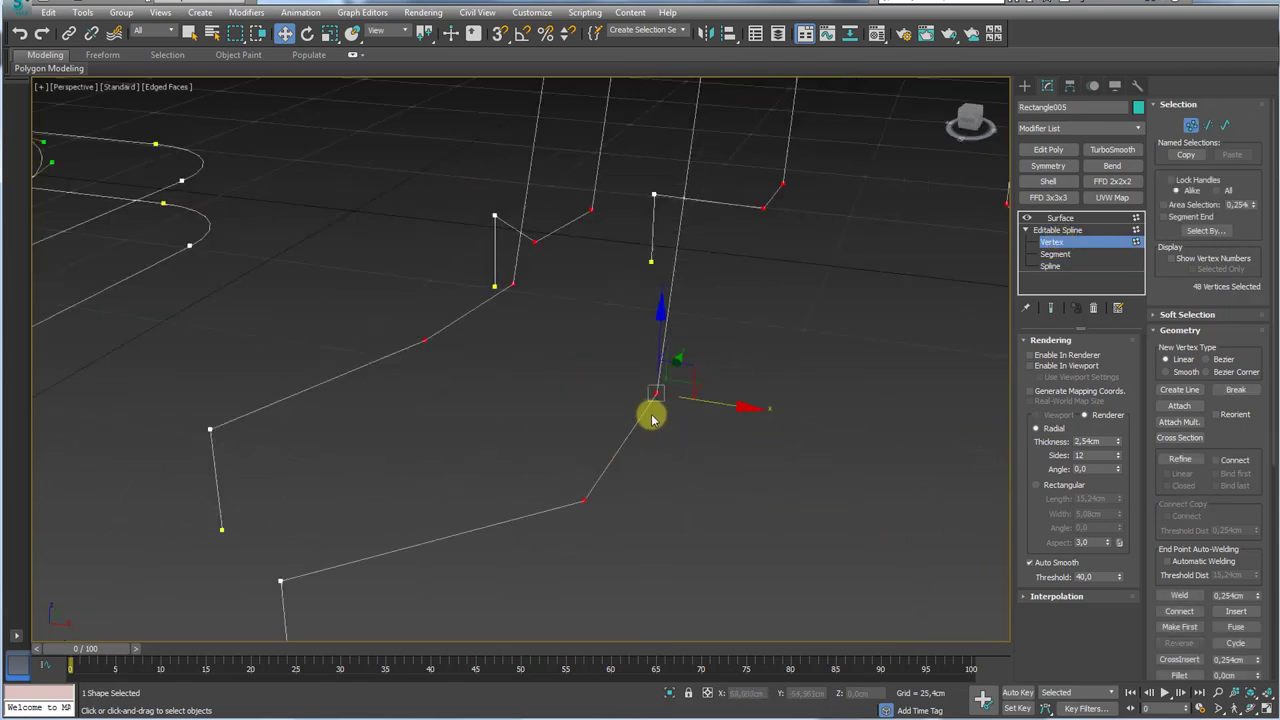
middle_click_drag(651, 419, 663, 404, "alt")
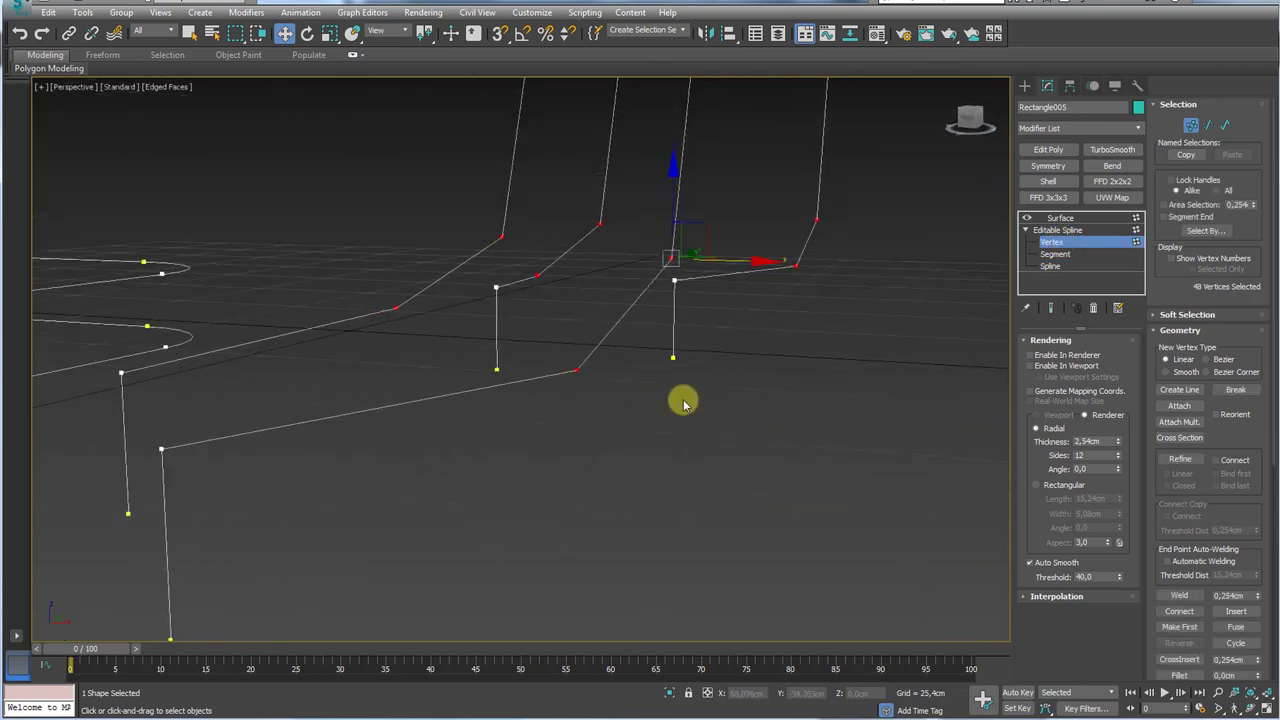
key("f")
scroll(594, 354, "up", 5)
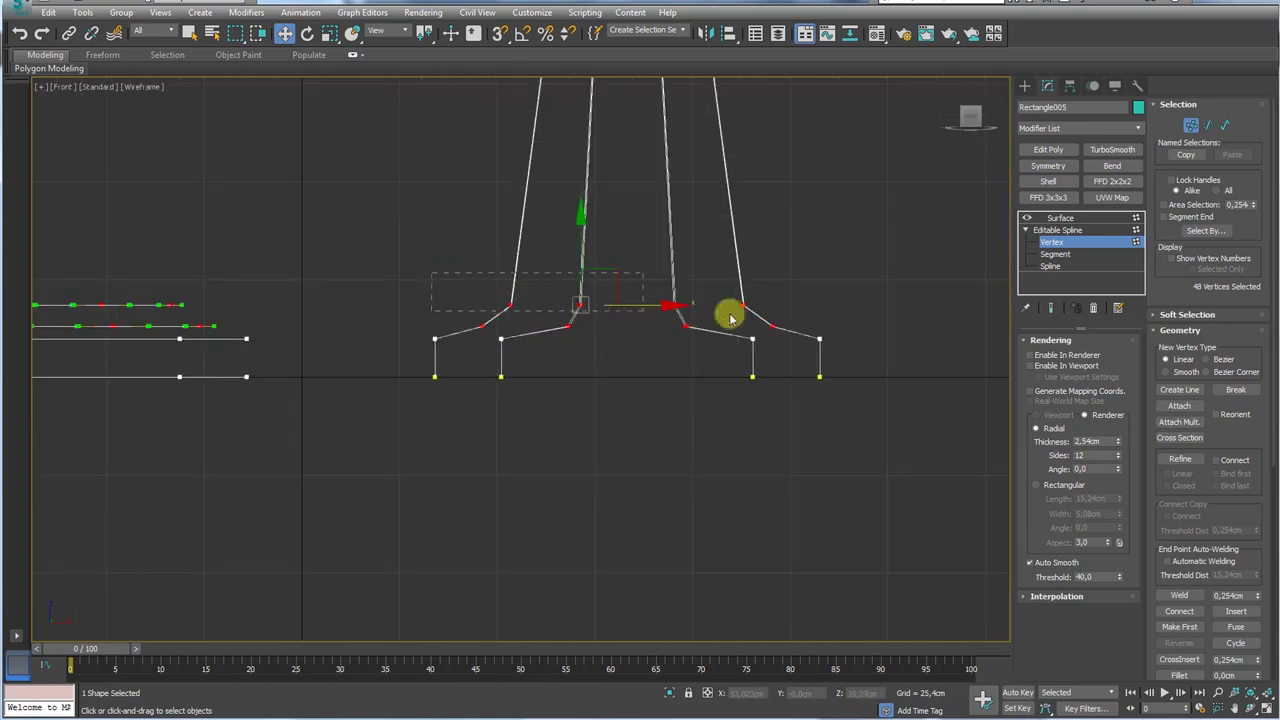
left_click_drag(787, 318, 788, 316)
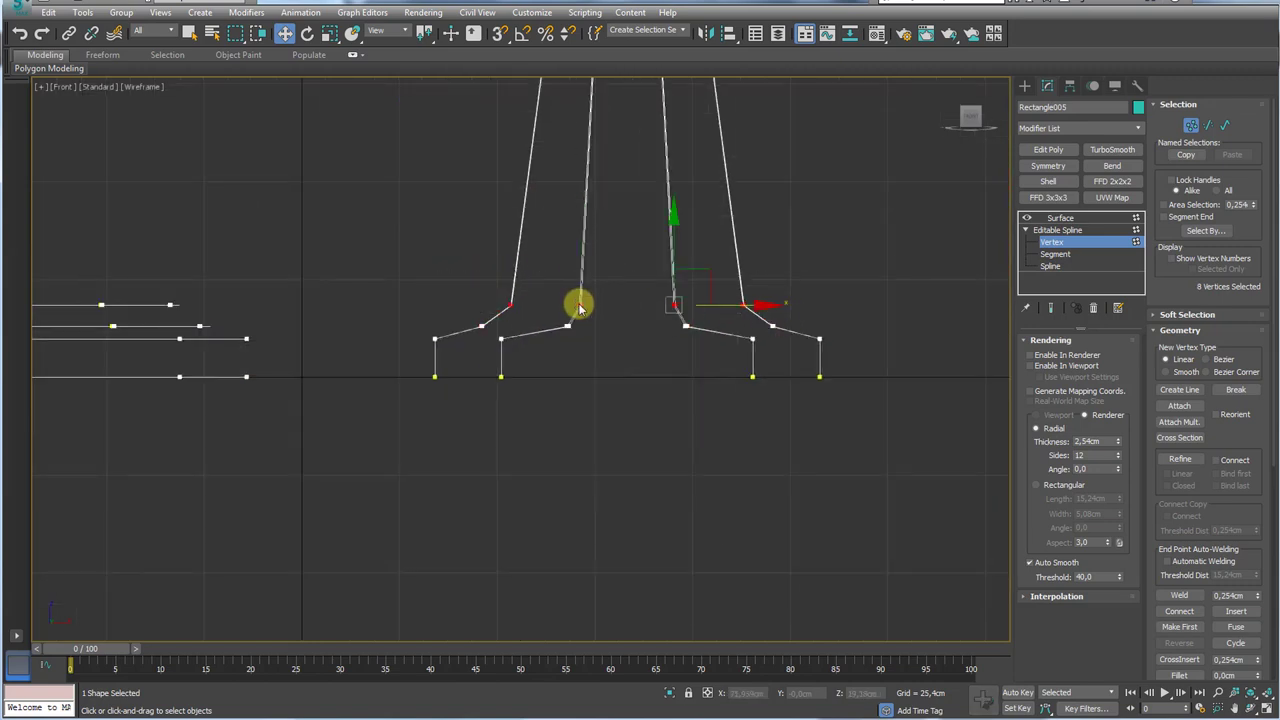
right_click(578, 307)
left_click(547, 196)
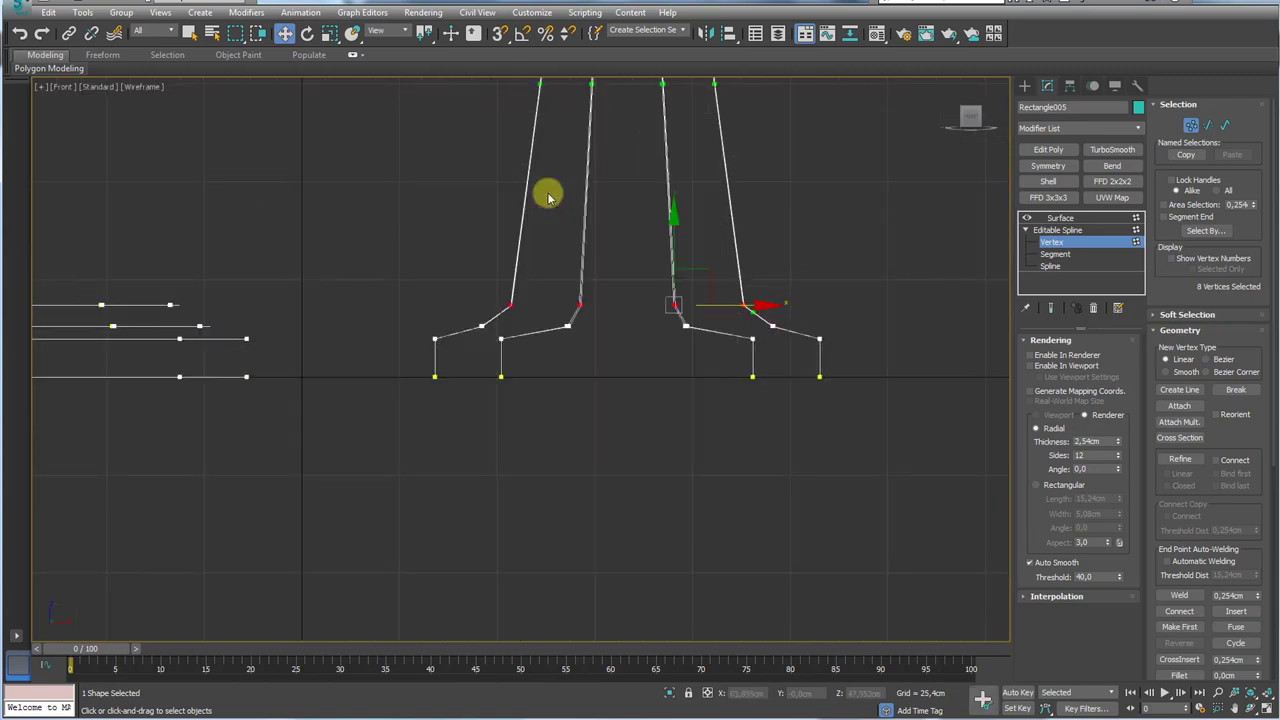
- Try to scale the eight bend vertices vertically to adjust their handles
scroll(623, 306, "up", 3)
key("r")
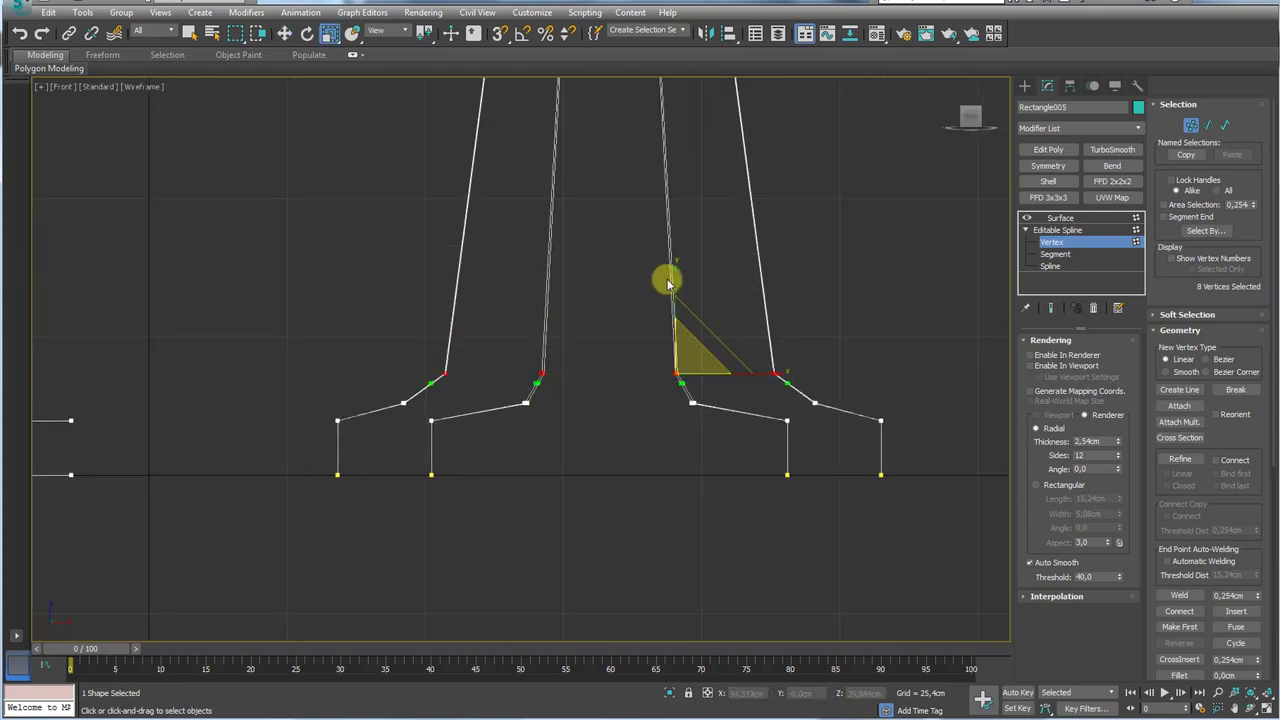
left_click_drag(674, 269, 617, 366)
scroll(584, 370, "down", 3)
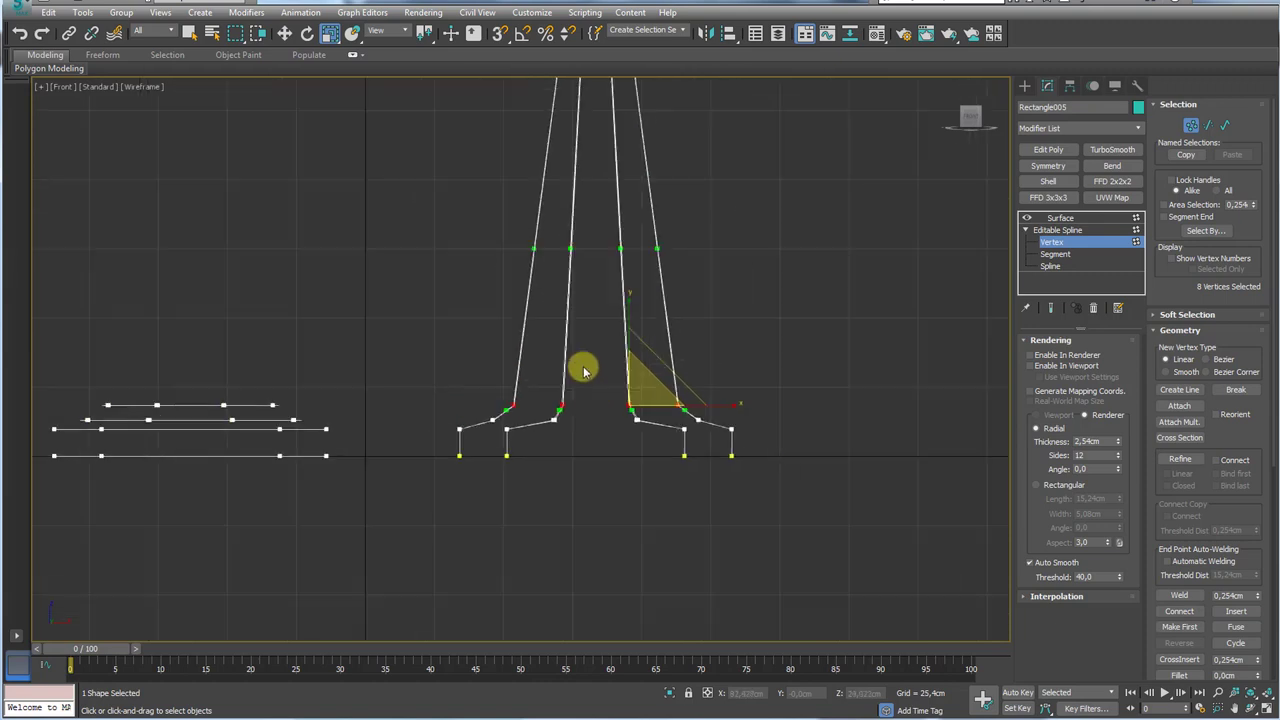
middle_click_drag(597, 236, 596, 308)
middle_click_drag(536, 338, 574, 291)
scroll(574, 291, "up", 3)
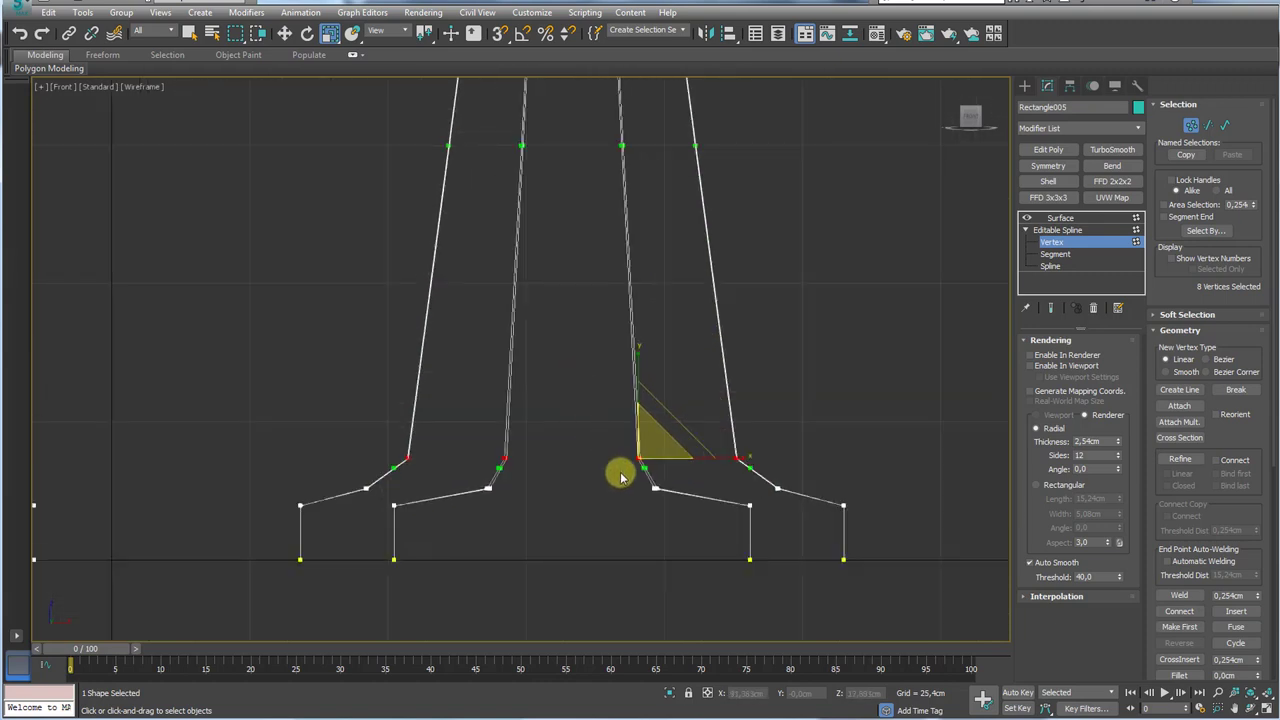
- Break the splines at the eight bend vertices and move the sloped segments just below them down about 0.7 cm
left_click(1244, 392)
scroll(720, 463, "up", 4)
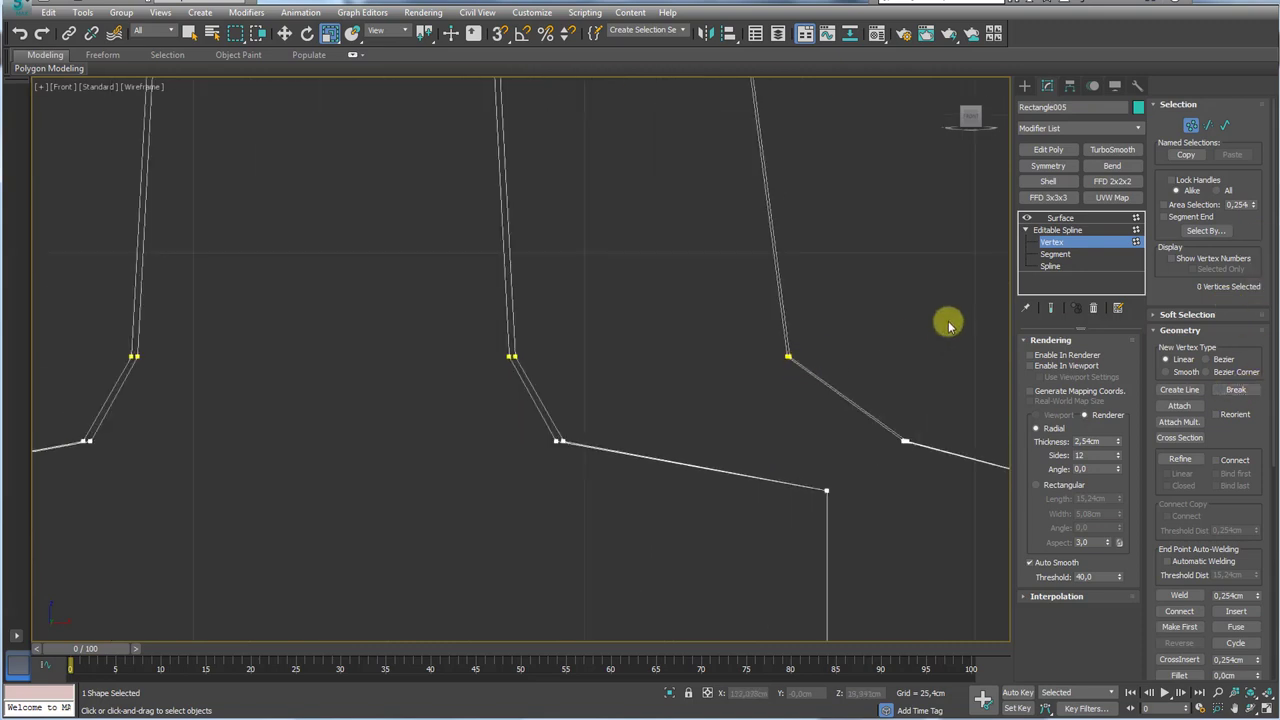
left_click(1054, 254)
scroll(800, 356, "down", 4)
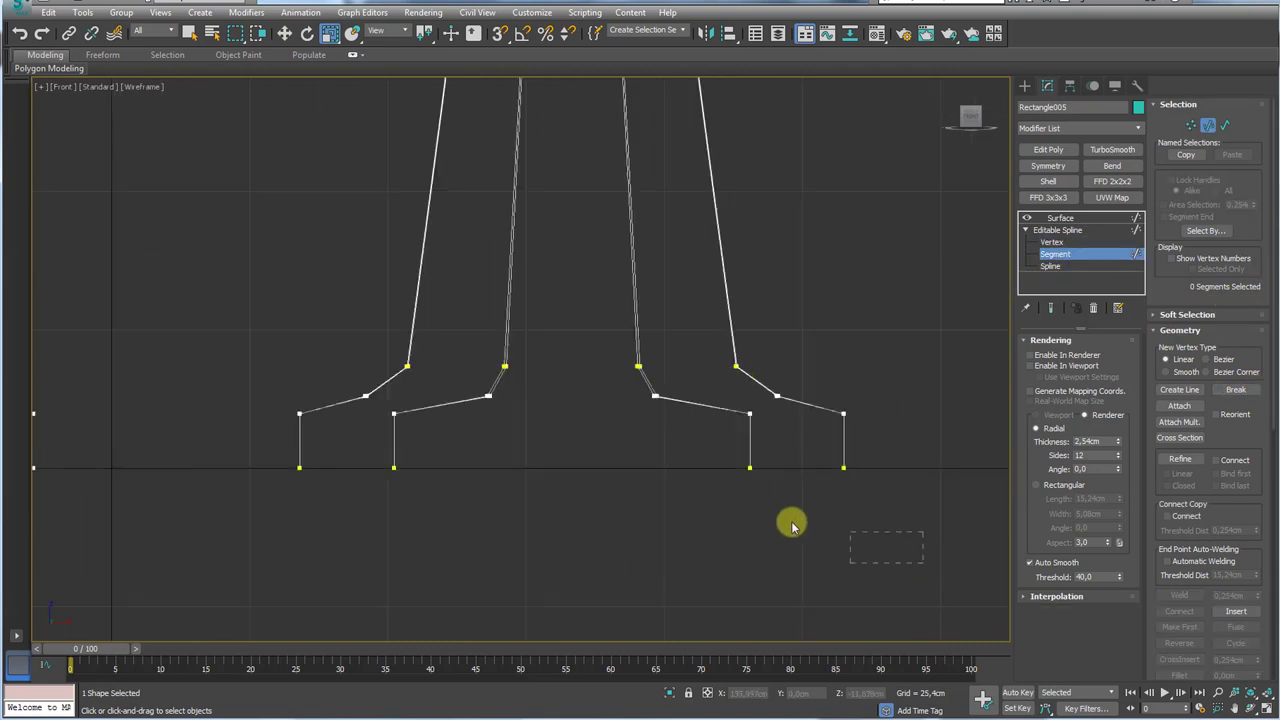
left_click_drag(791, 524, 493, 617)
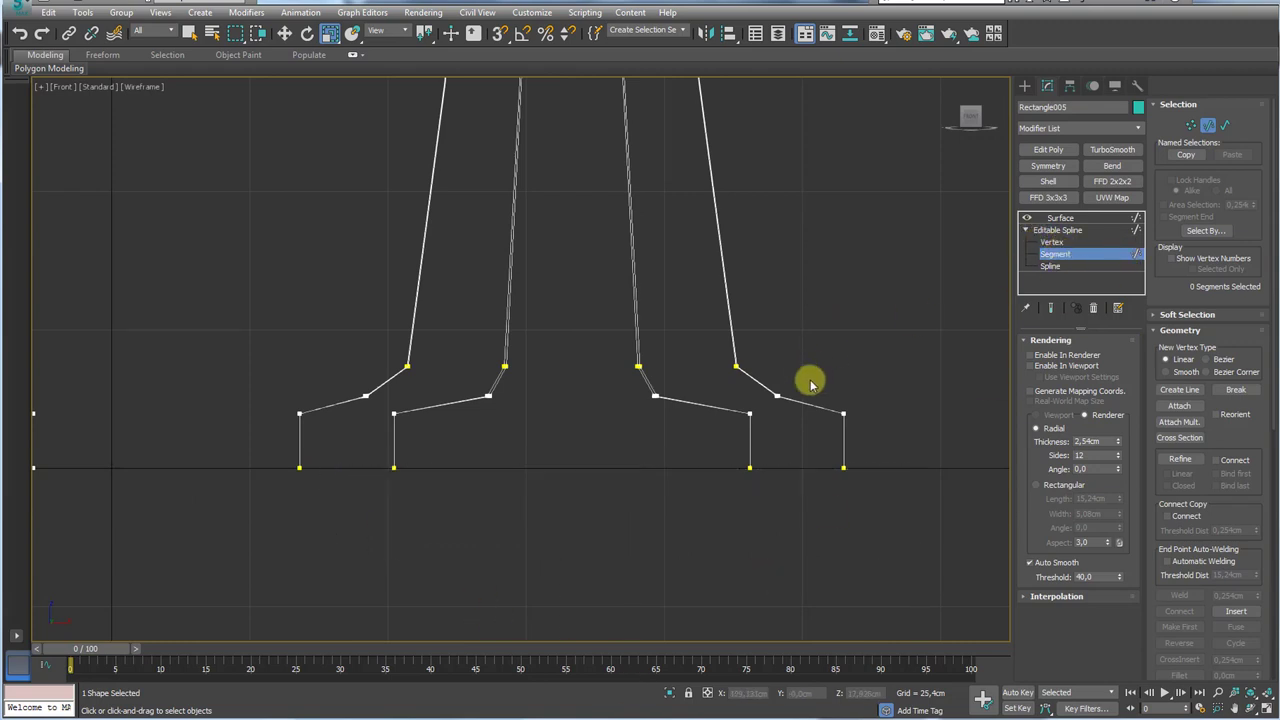
left_click_drag(303, 390, 300, 391)
key("w")
scroll(534, 374, "up", 3)
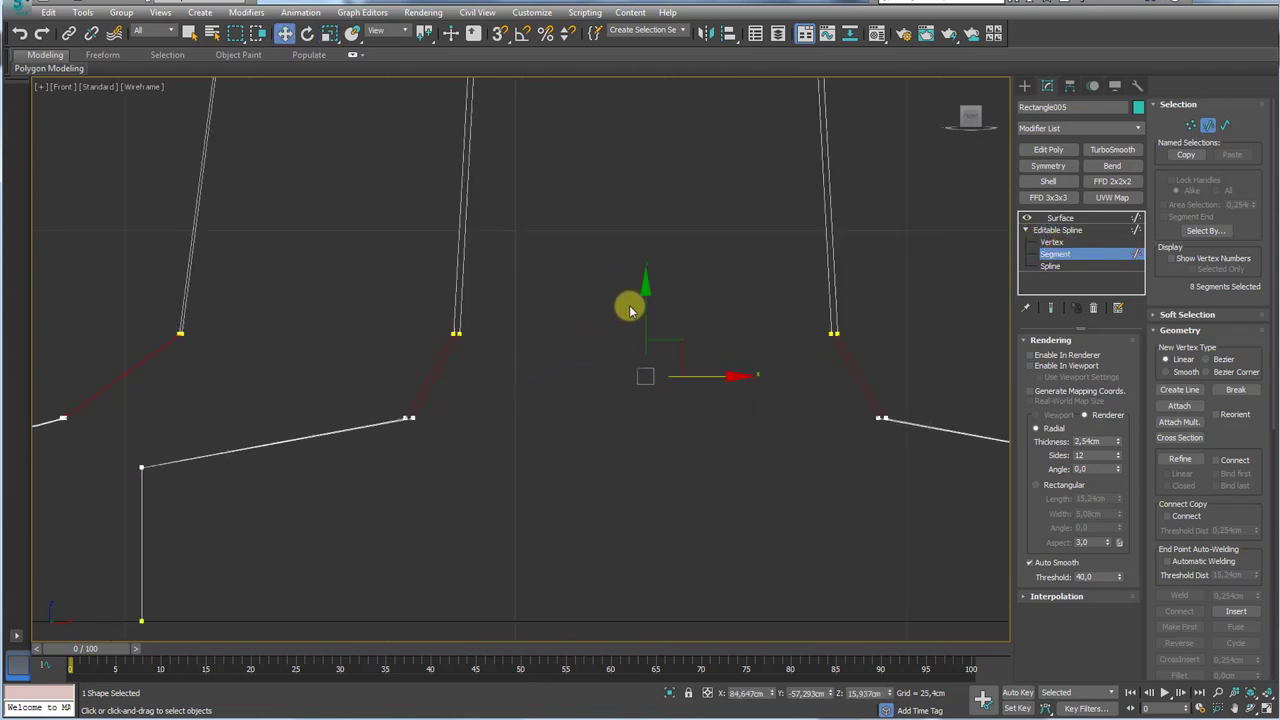
left_click_drag(645, 309, 640, 321)
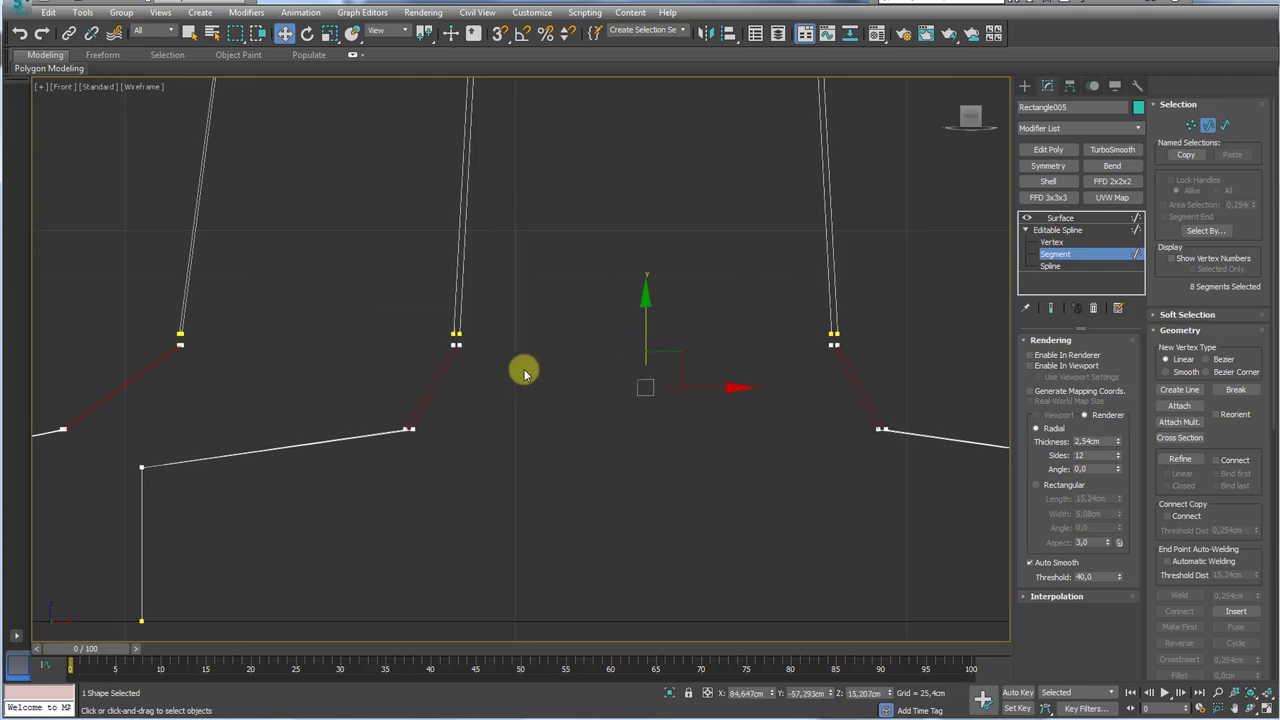
middle_click_drag(757, 370, 750, 373)
scroll(749, 373, "down", 2)
- Scale the top vertices of the lowered sloped segments vertically so their handles flatten and the segments curve outward
left_click(1080, 242)
scroll(760, 380, "down", 2)
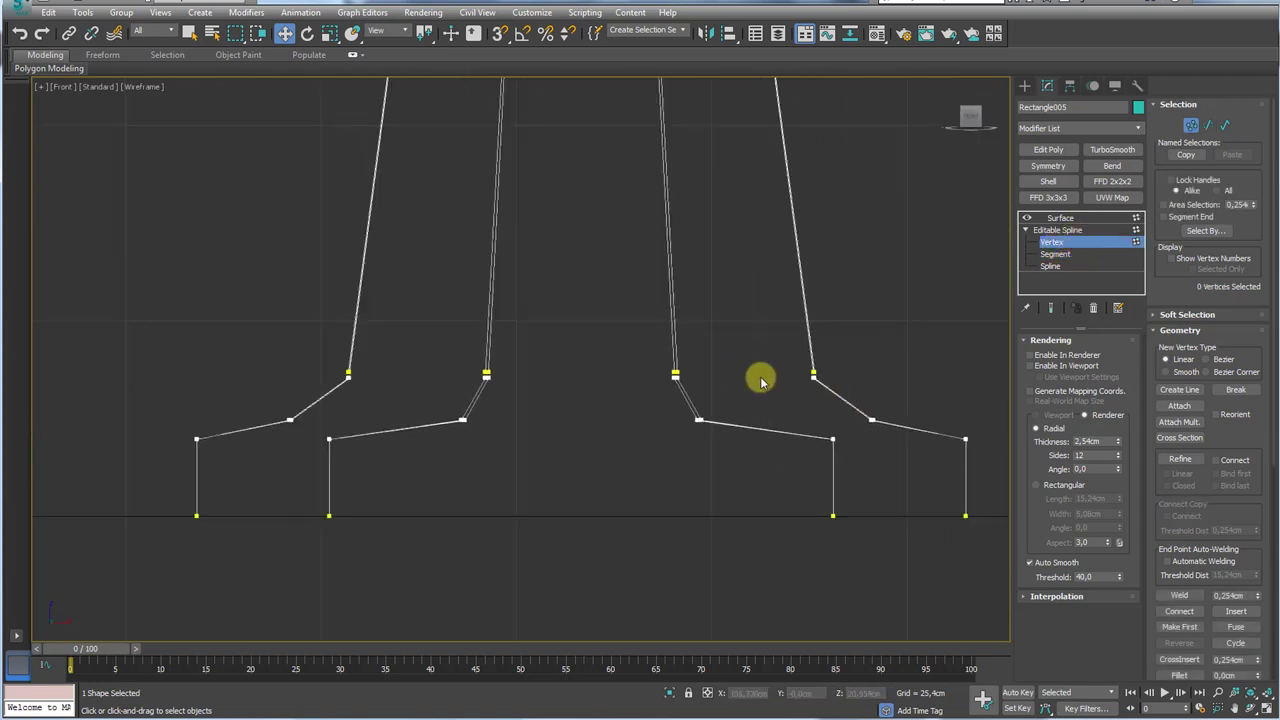
left_click_drag(849, 396, 287, 381)
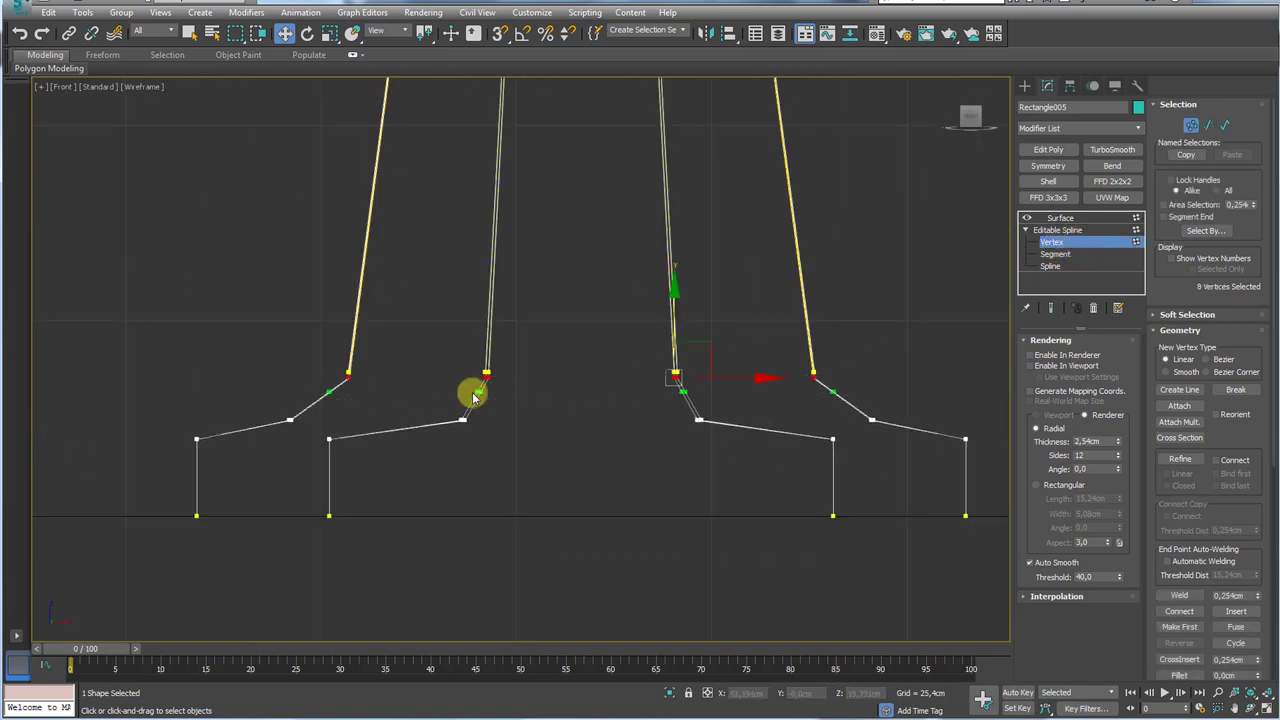
scroll(471, 391, "up", 2)
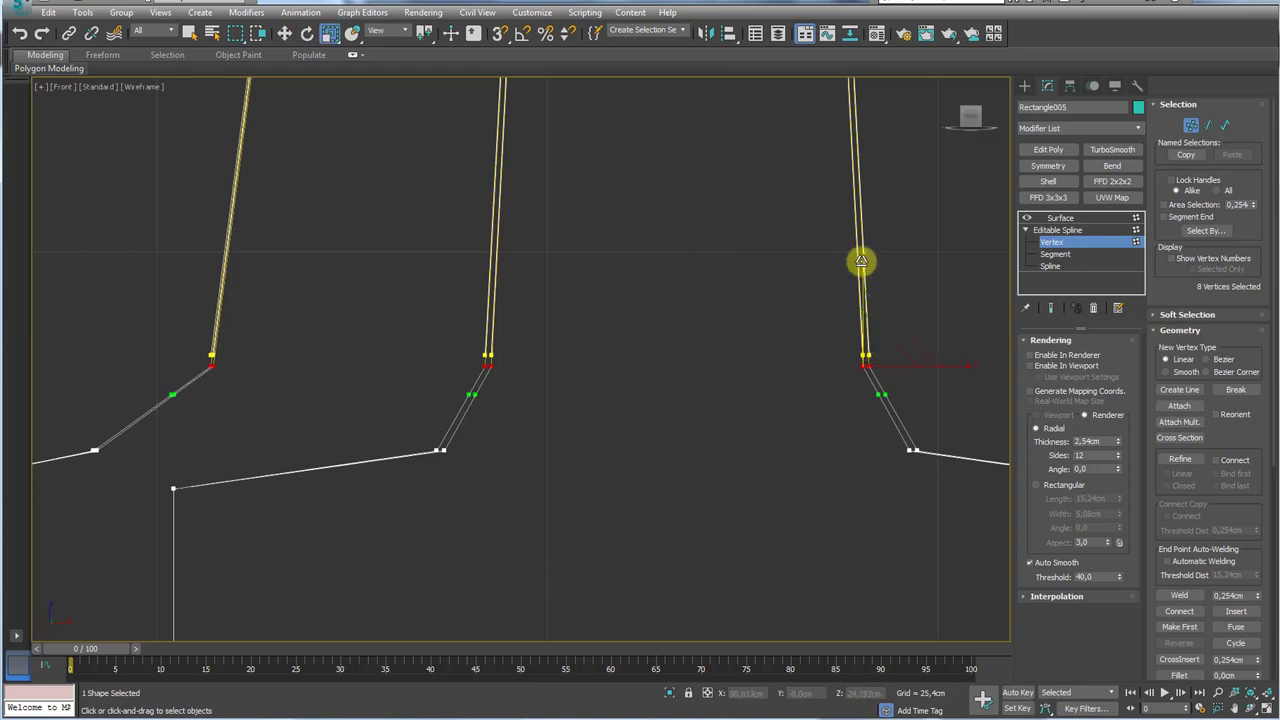
left_click_drag(860, 271, 873, 80)
scroll(642, 175, "down", 3)
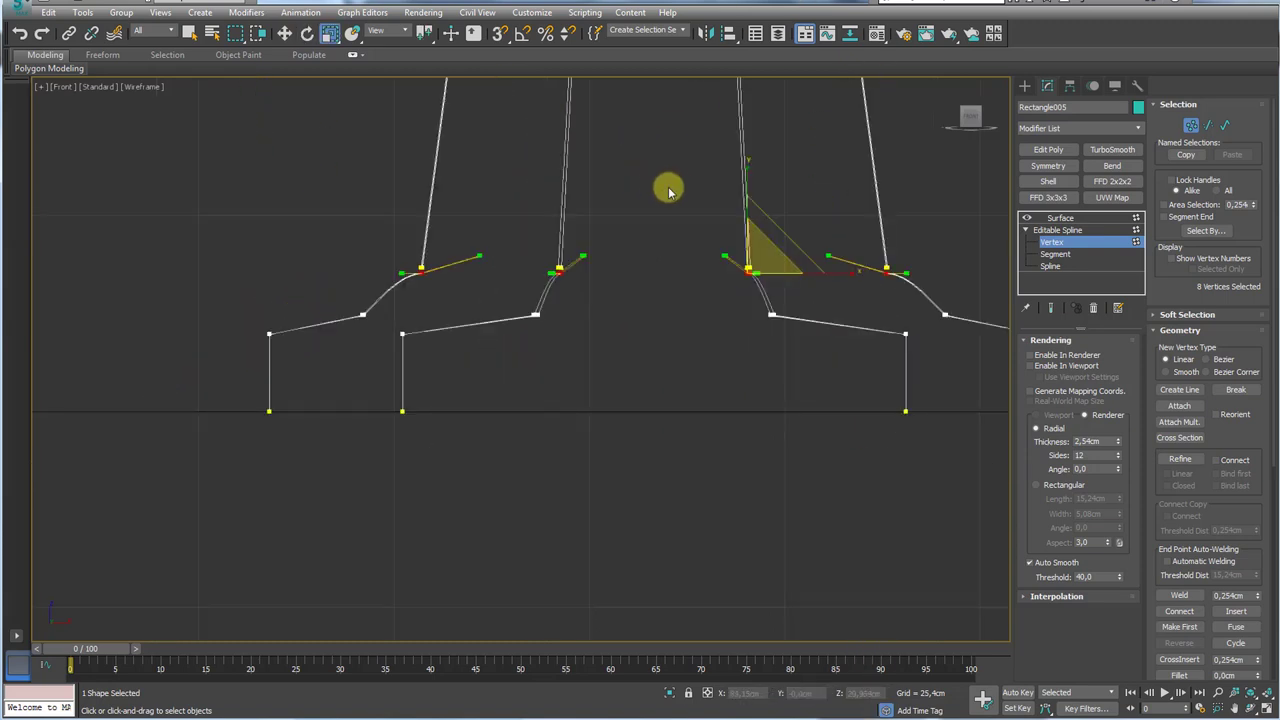
- Try to scale the eight curved vertices uniformly about their common selection centre in the Perspective view
key("p")
middle_click_drag(674, 183, 663, 254, "alt")
scroll(665, 256, "down", 4)
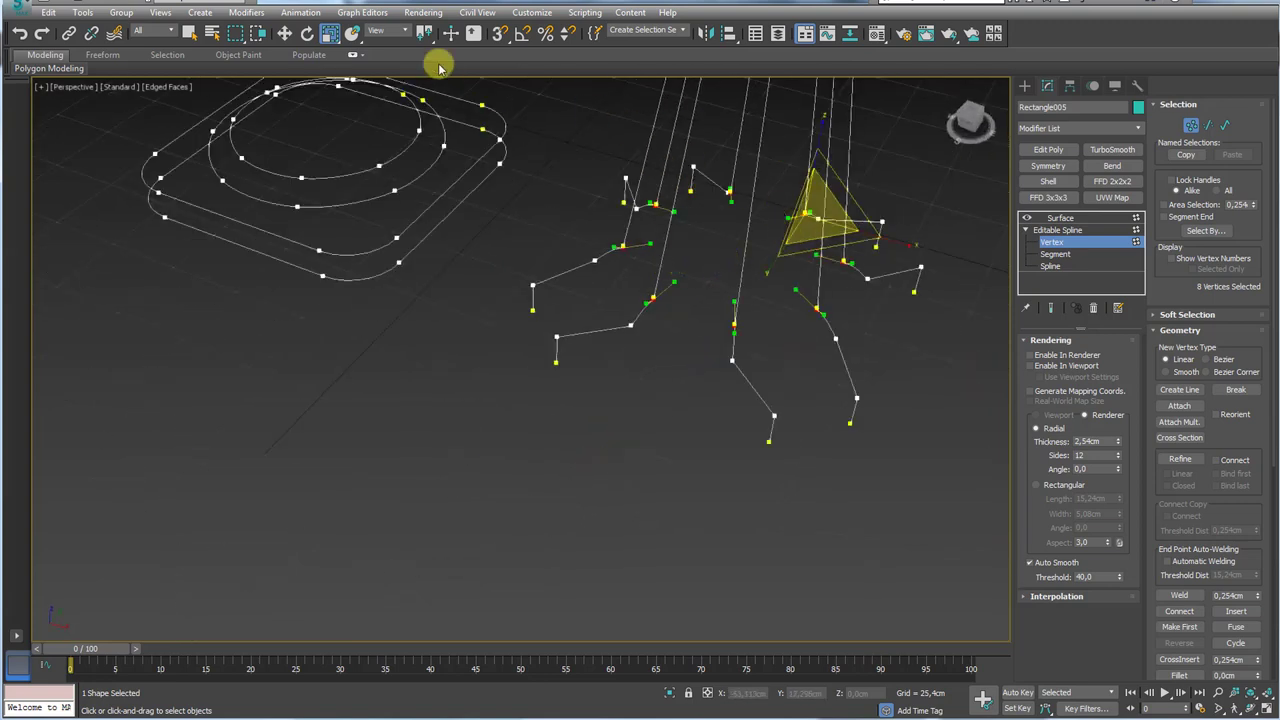
left_click_drag(424, 42, 423, 76)
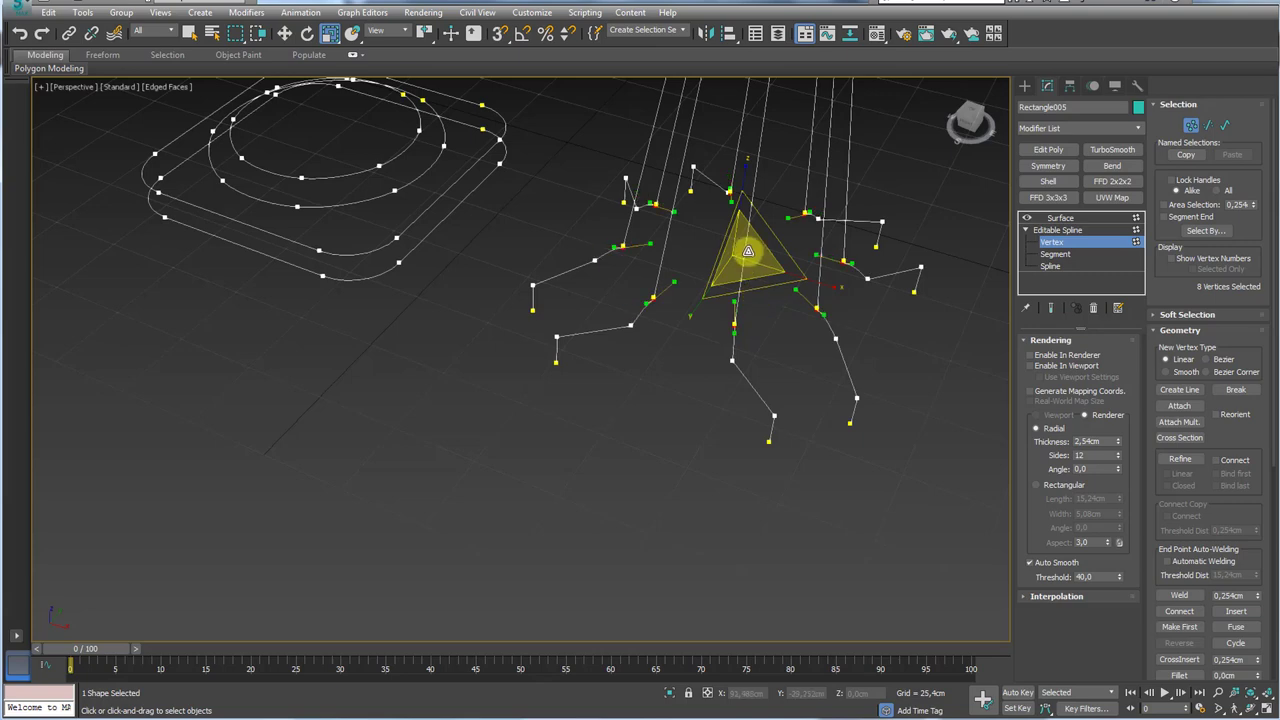
middle_click_drag(750, 290, 713, 290)
scroll(713, 290, "up", 5)
scroll(666, 277, "down", 3)
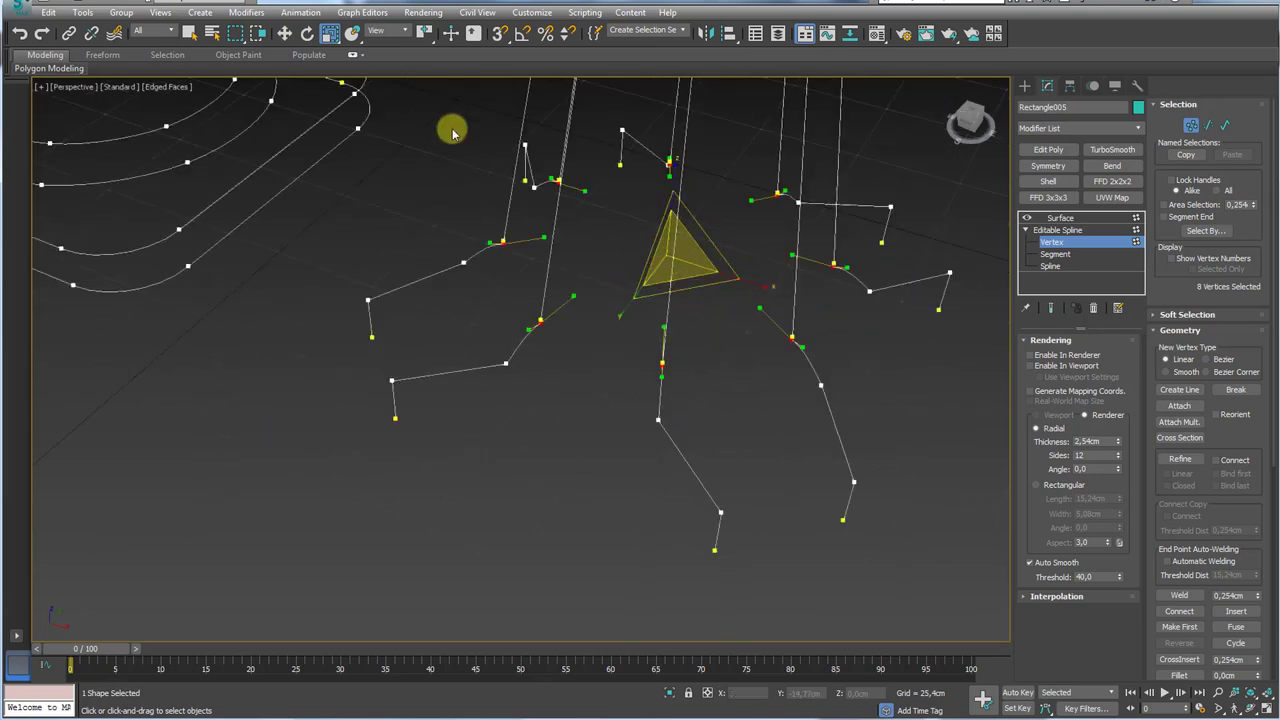
left_click_drag(655, 250, 670, 240)
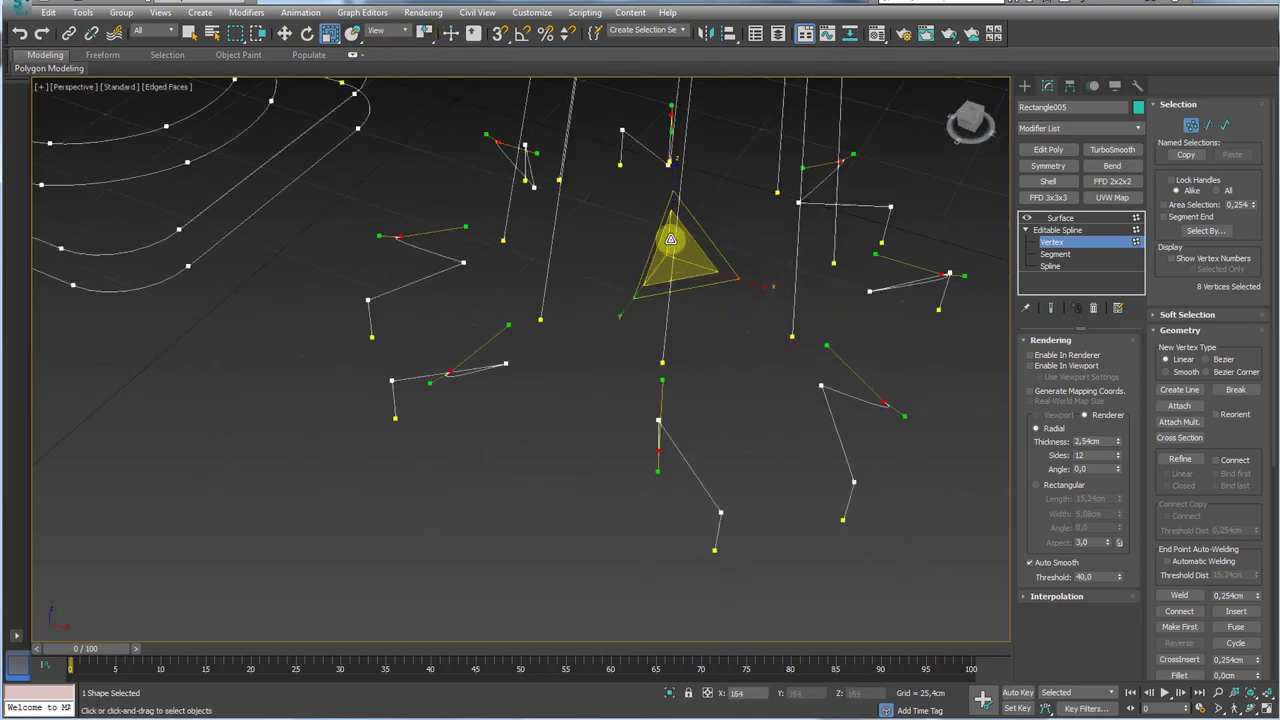
right_click(670, 239)
- Scale the eight vertices uniformly about their individual pivots to lengthen their Bezier handles and round the bend more
left_click_drag(426, 38, 426, 59)
middle_click_drag(806, 219, 822, 262, "alt")
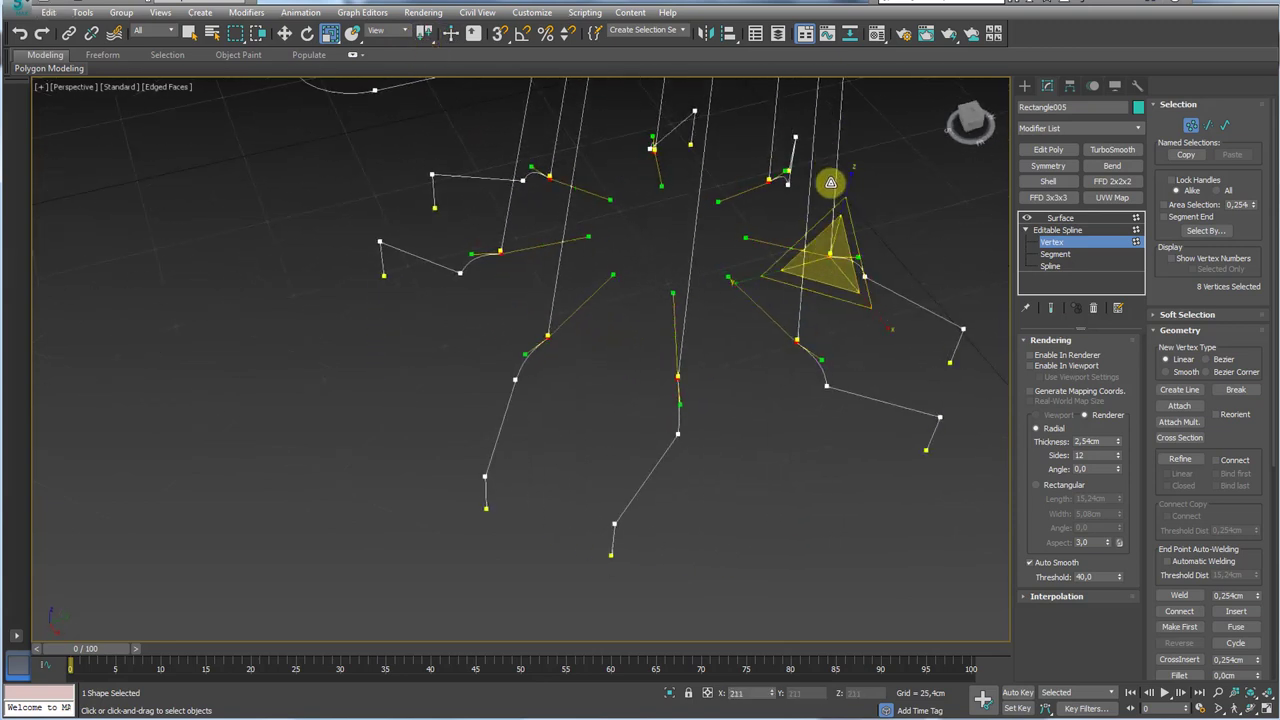
middle_click_drag(849, 240, 859, 331, "alt")
key("w")
left_click_drag(859, 331, 866, 321)
- Preview the Surface modifier level and examine the separated profile splines beside the base shapes at the Editable Spline level
left_click(1064, 229)
left_click(1060, 218)
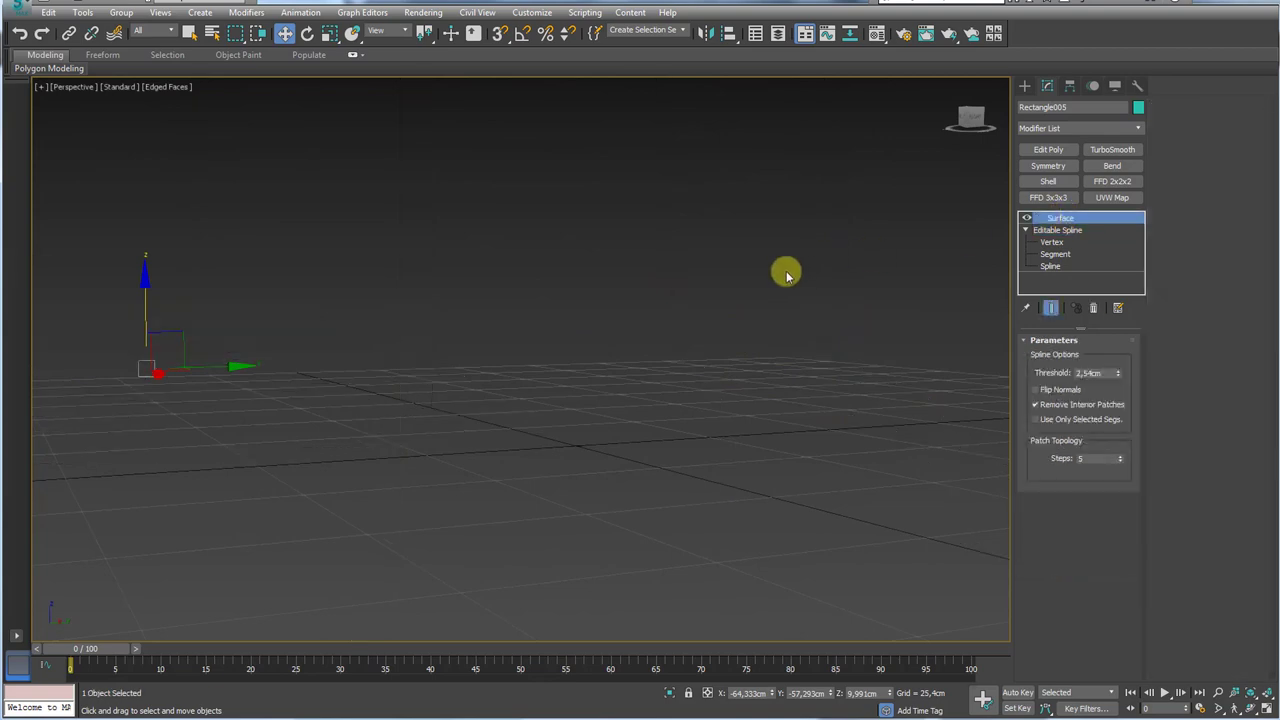
middle_click_drag(780, 271, 793, 340, "alt")
left_click(1055, 230)
scroll(737, 366, "down", 8)
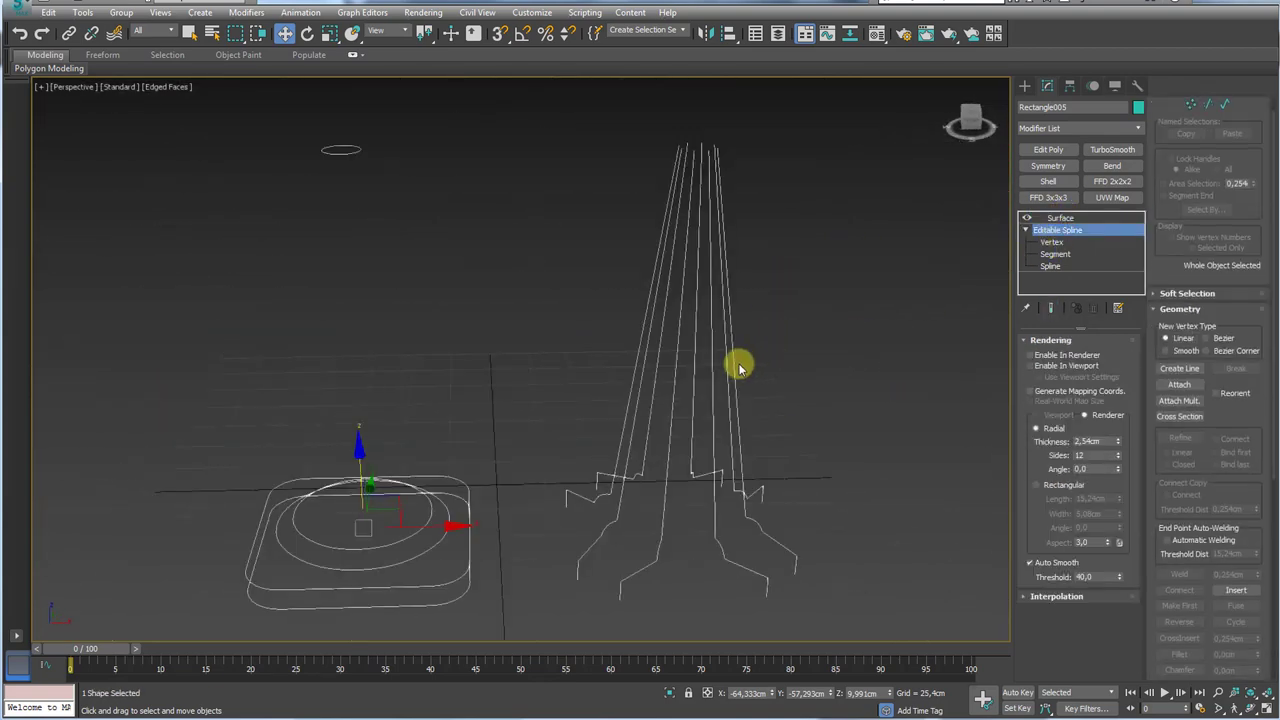
scroll(700, 400, "up", 4)
middle_click_drag(697, 411, 640, 424, "alt")
scroll(640, 424, "up", 3)
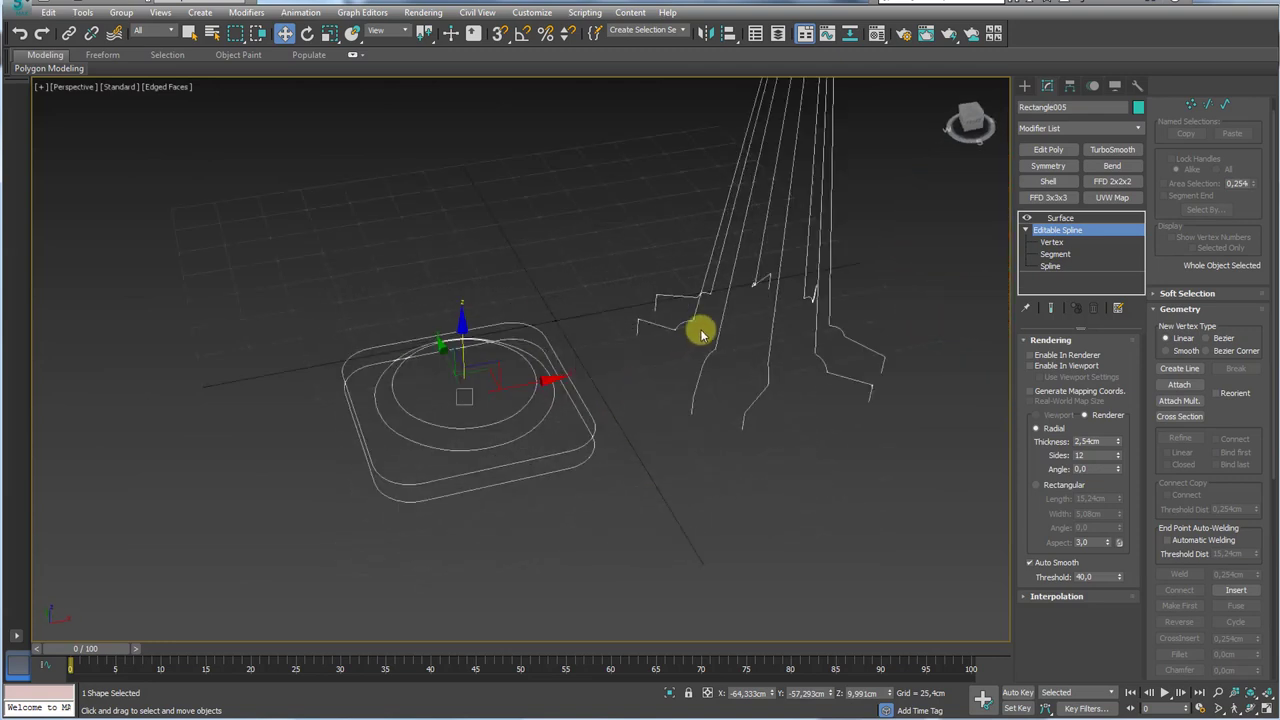
middle_click_drag(748, 358, 645, 308, "alt")
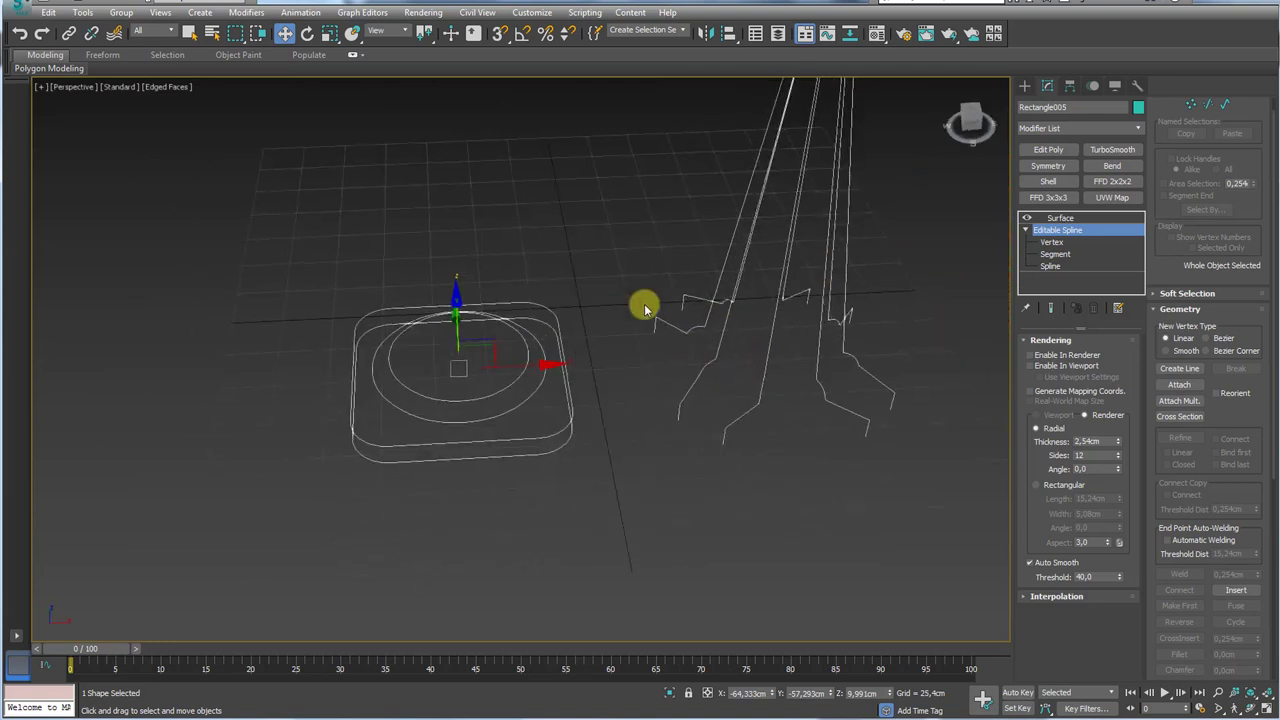
- Move all sixteen separated profile splines back onto the rectangles and circles using vertex snapping
left_click(1080, 268)
left_click_drag(953, 230, 663, 288)
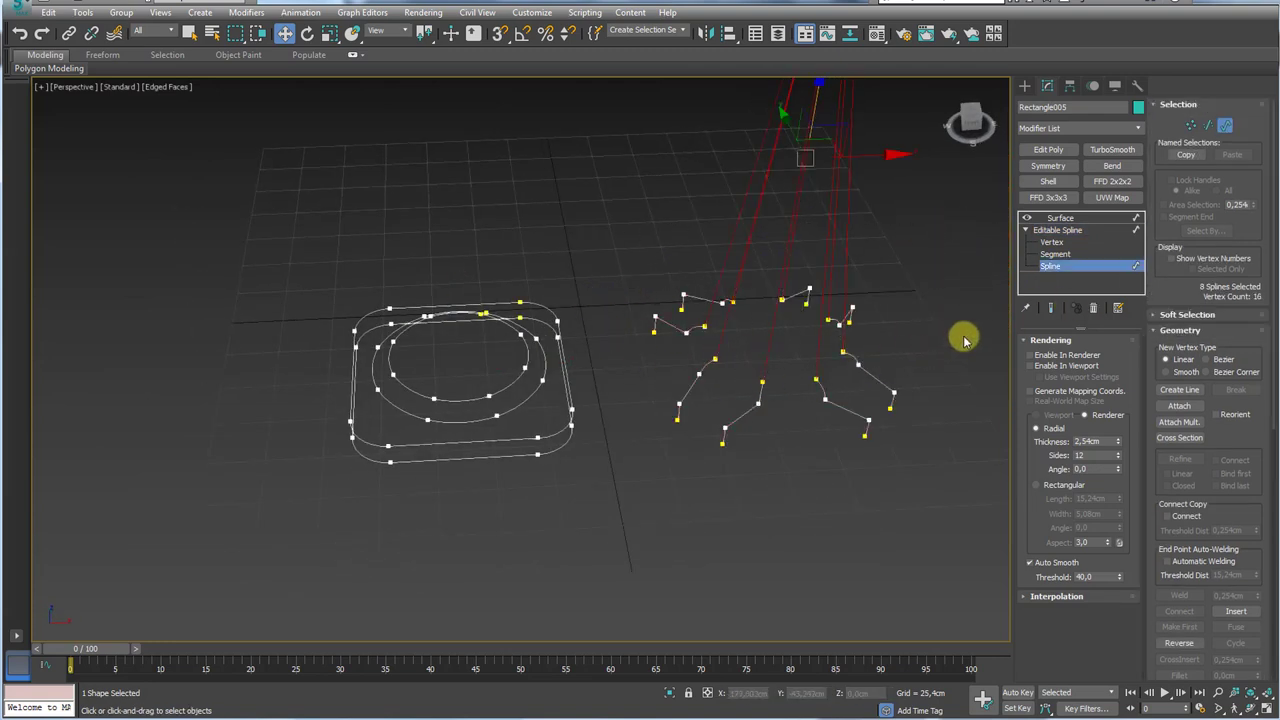
left_click_drag(965, 255, 627, 461)
scroll(822, 356, "up", 2)
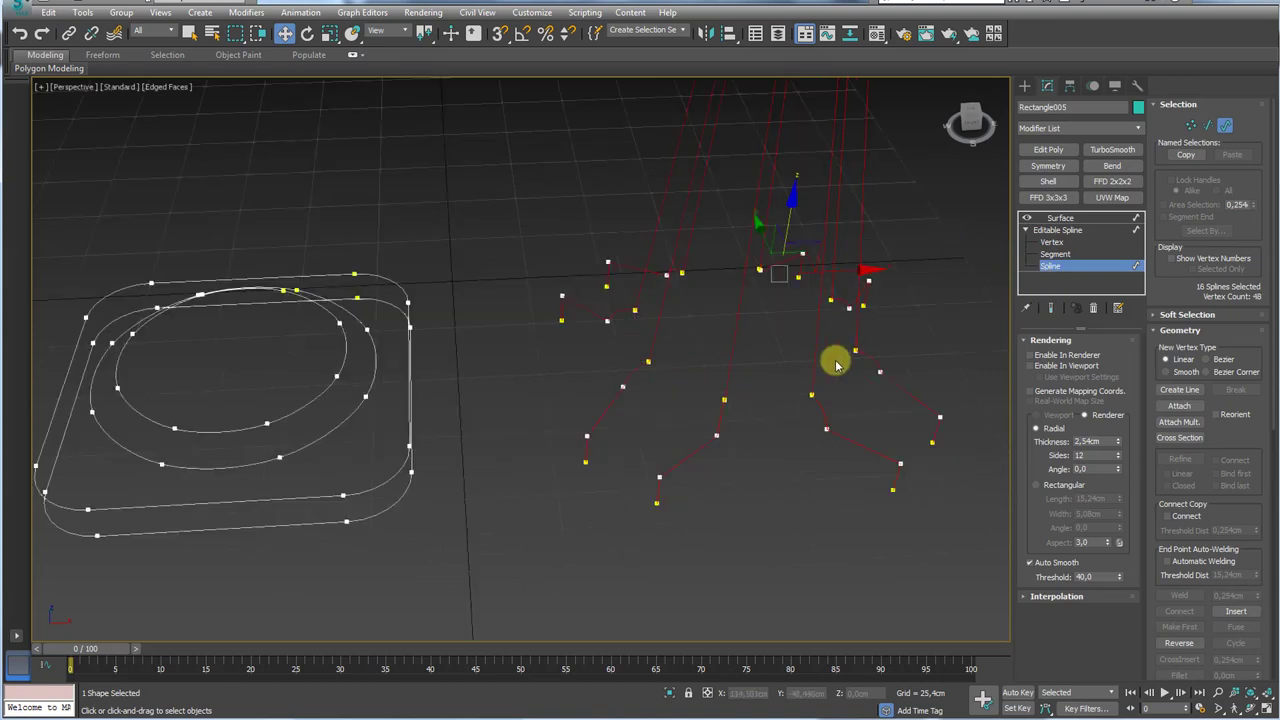
scroll(848, 362, "down", 2)
middle_click_drag(870, 357, 886, 366, "alt")
key("s")
left_click_drag(893, 358, 612, 301)
middle_click_drag(596, 300, 752, 458, "alt")
- Return to the Surface modifier and inspect the rounded transition between the cone's body and base
left_click(1058, 229)
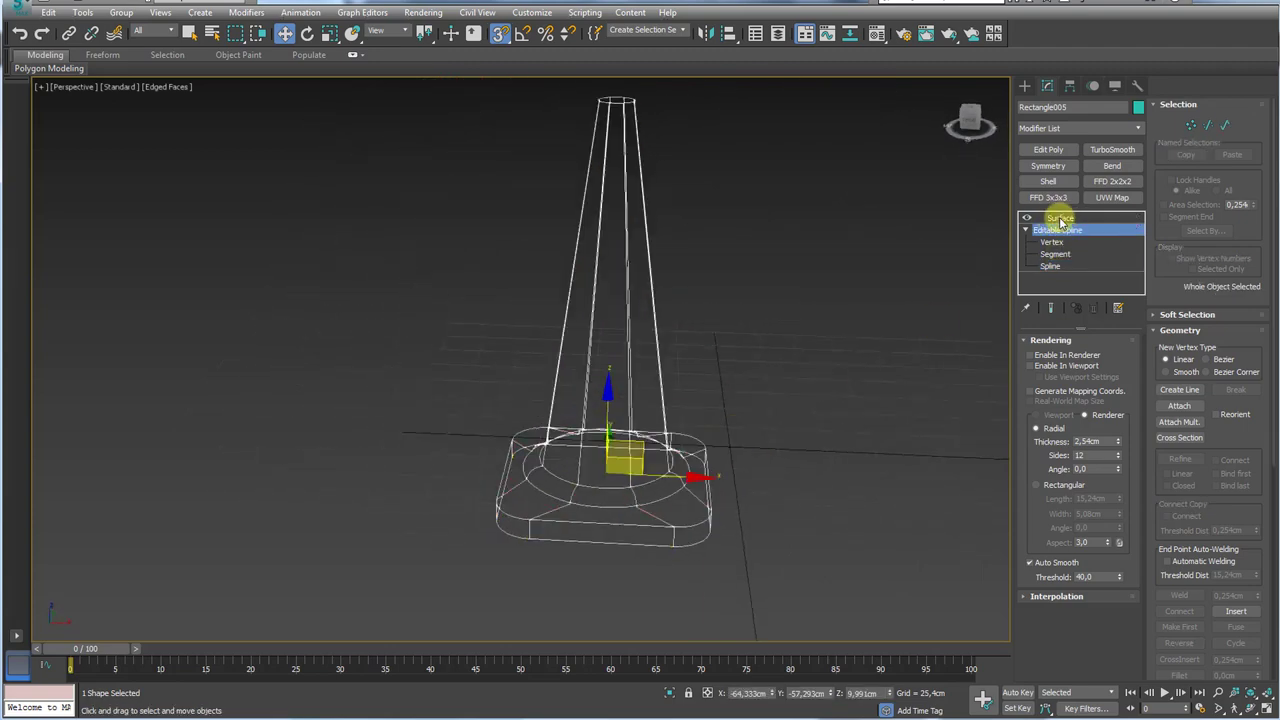
left_click(1061, 222)
mouse_move(803, 274)
middle_mouse_down("alt")
mouse_move(737, 360)
mouse_move(826, 403)
mouse_move(699, 444)
mouse_move(443, 423)
mouse_move(583, 417)
mouse_move(676, 437)
mouse_move(634, 477)
mouse_move(654, 431)
mouse_move(631, 391)
mouse_move(659, 416)
middle_mouse_up("alt")
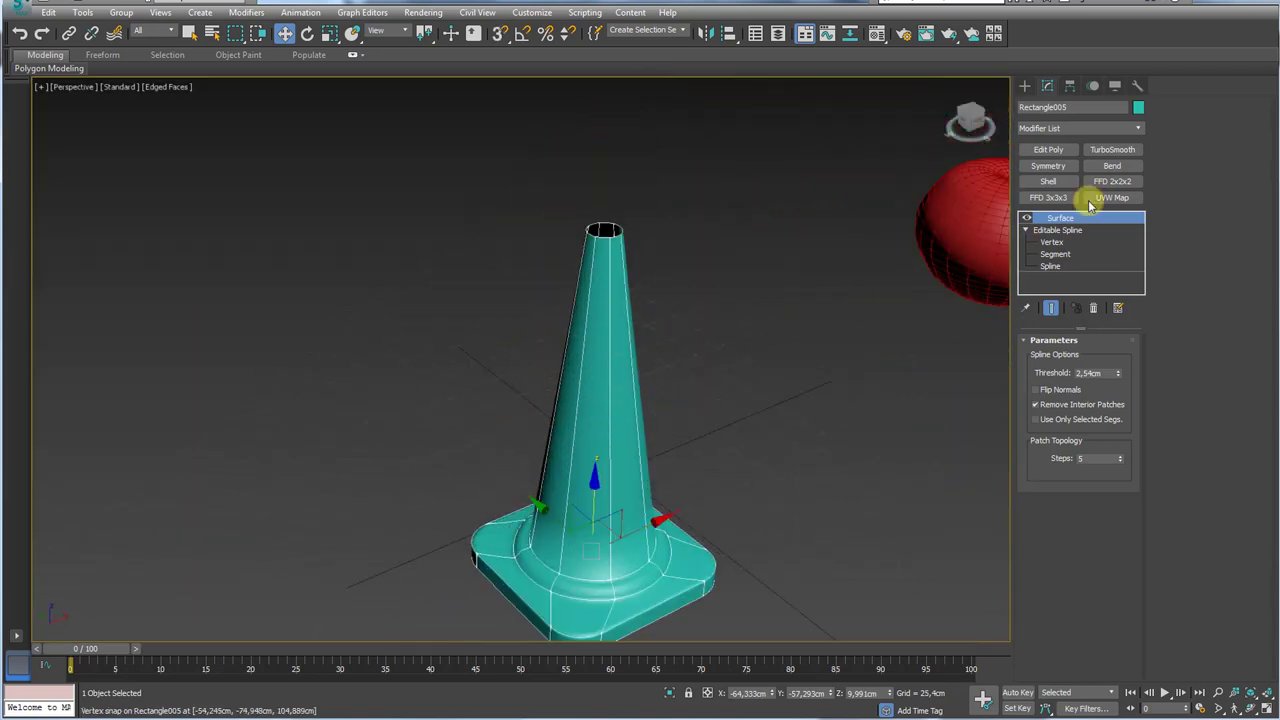
- Add an Edit Poly modifier to the traffic cone and move the cone beside the red apple-like sphere
left_click(1047, 151)
middle_click_drag(829, 414, 494, 480, "alt")
scroll(766, 455, "down", 5)
left_click_drag(485, 393, 714, 411)
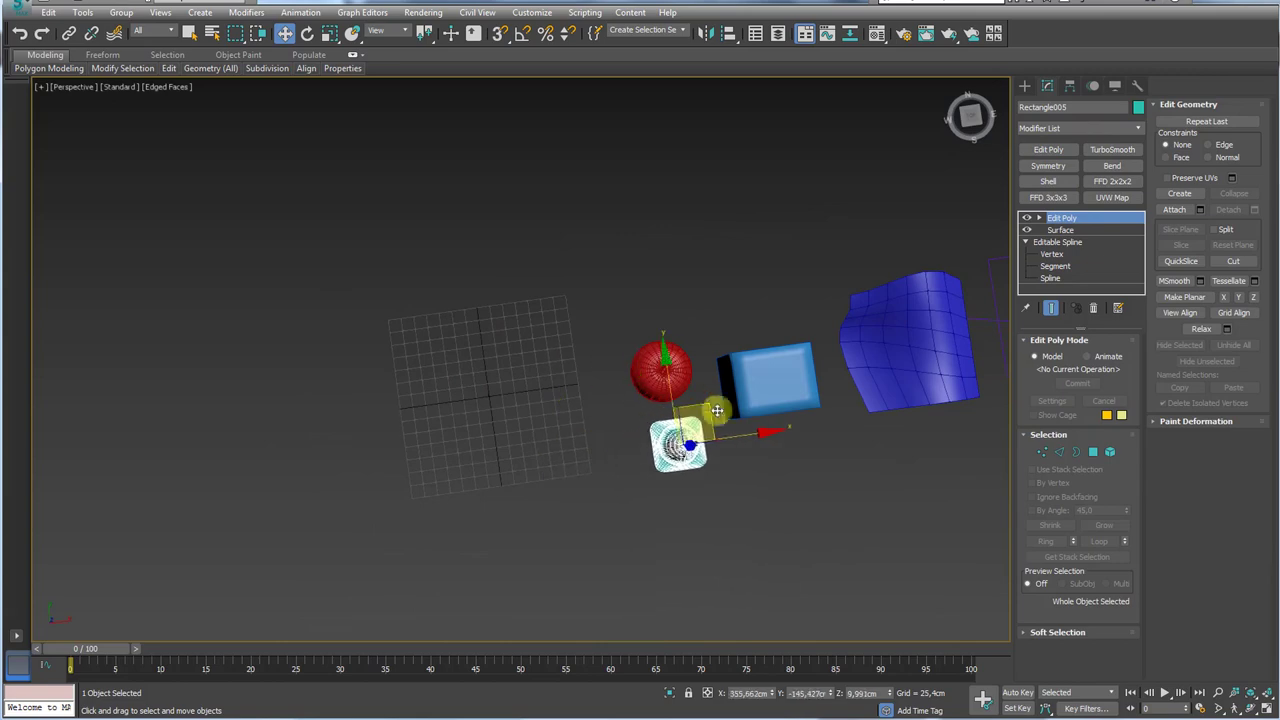
key("s")
middle_click_drag(726, 449, 881, 426, "alt")
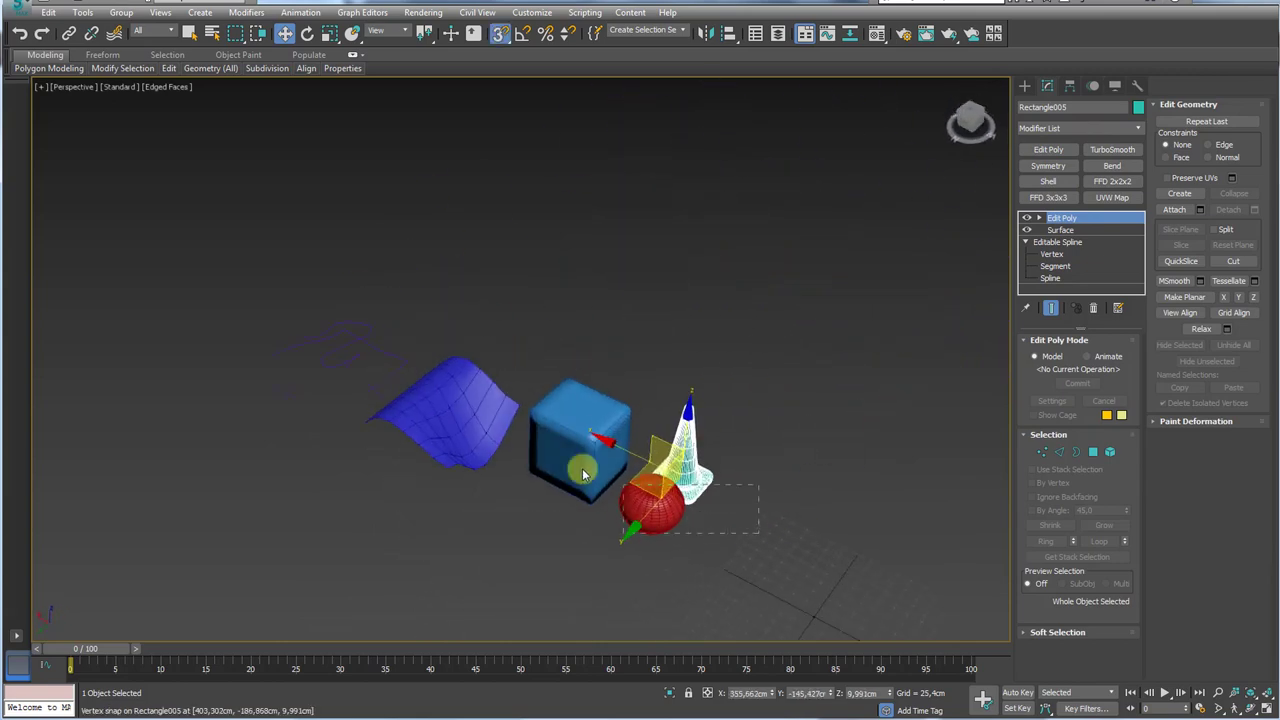
- Select the finished models, narrow the selection to the cone and red sphere, and examine them beside the cube
key("ctrl+a")
middle_click_drag(523, 449, 645, 335, "alt")
scroll(645, 335, "up", 5)
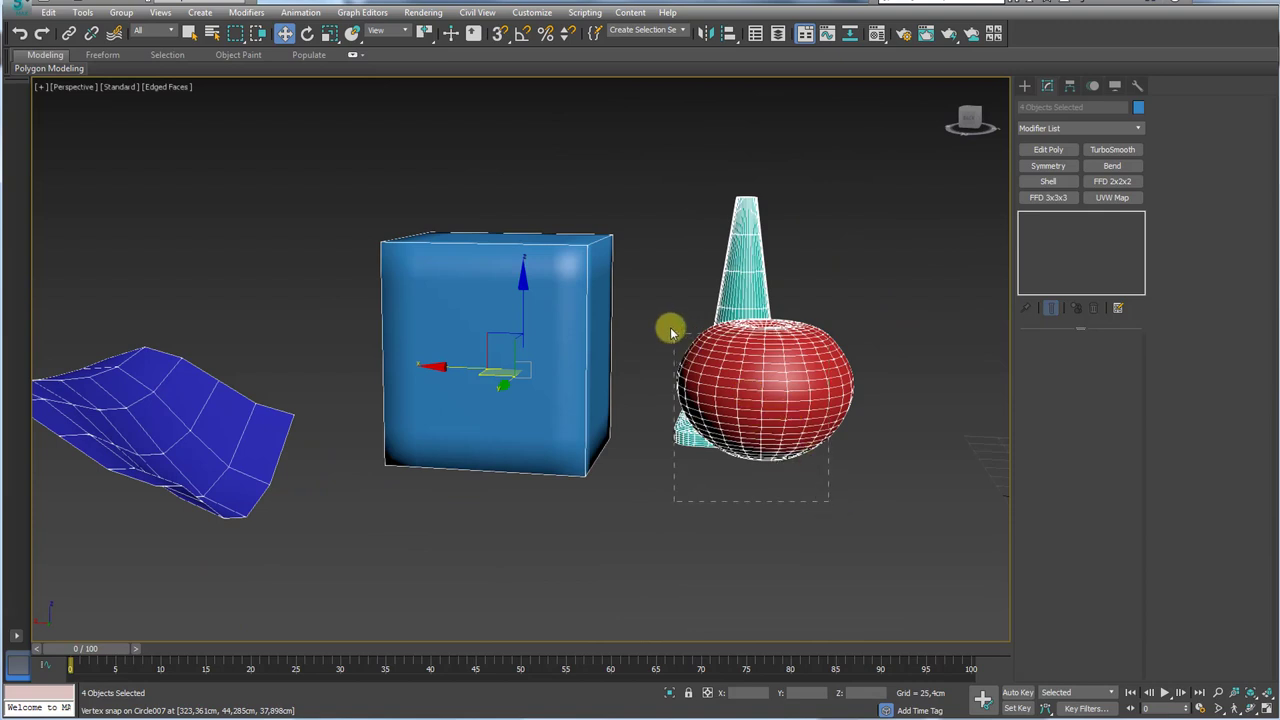
left_click(671, 330)
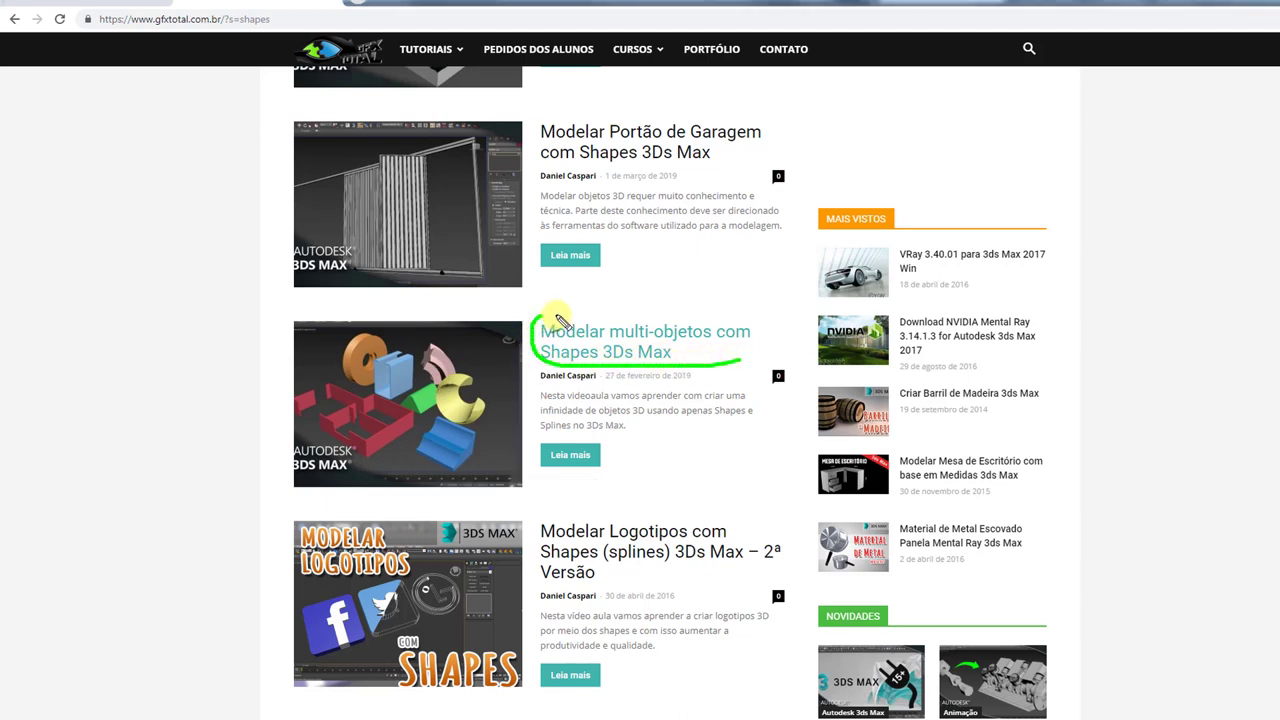
- Switch to the browser and mark the article "Modelar multi-objetos com Shapes 3Ds Max" in the site's shapes results
left_click_drag(558, 318, 757, 332)
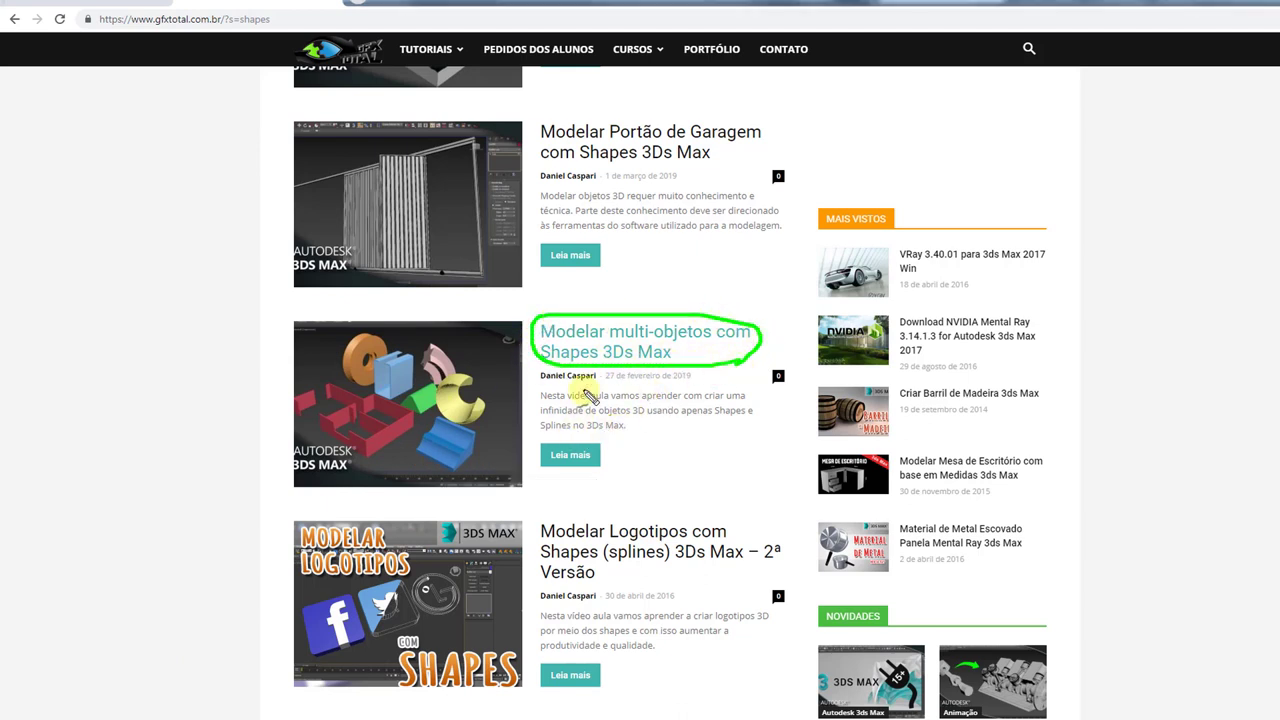
mouse_move(526, 318)
left_mouse_down()
mouse_move(289, 343)
mouse_move(420, 506)
mouse_move(510, 334)
left_mouse_up()
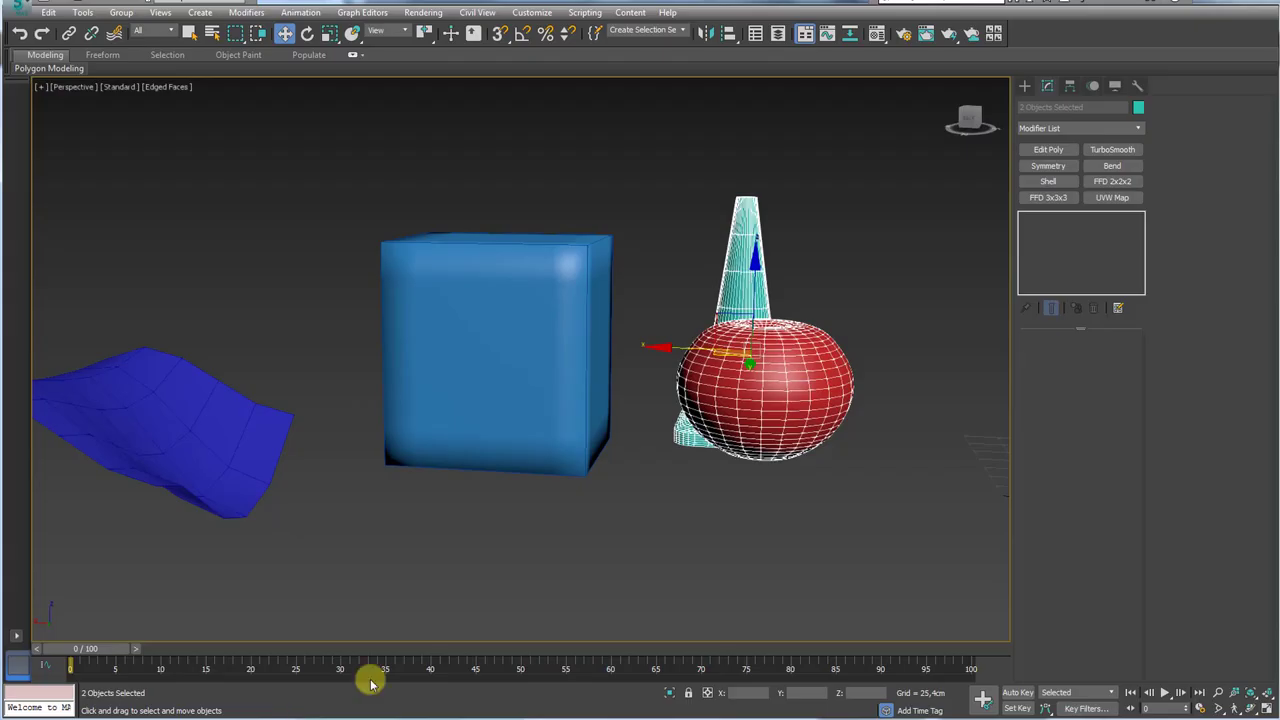
- Open arquitetura moderna.jpg from the reference folder, trace the curves of its arched roof shells for study, and put the windows away
middle_click_drag(857, 420, 654, 449, "alt")
scroll(654, 449, "down", 4)
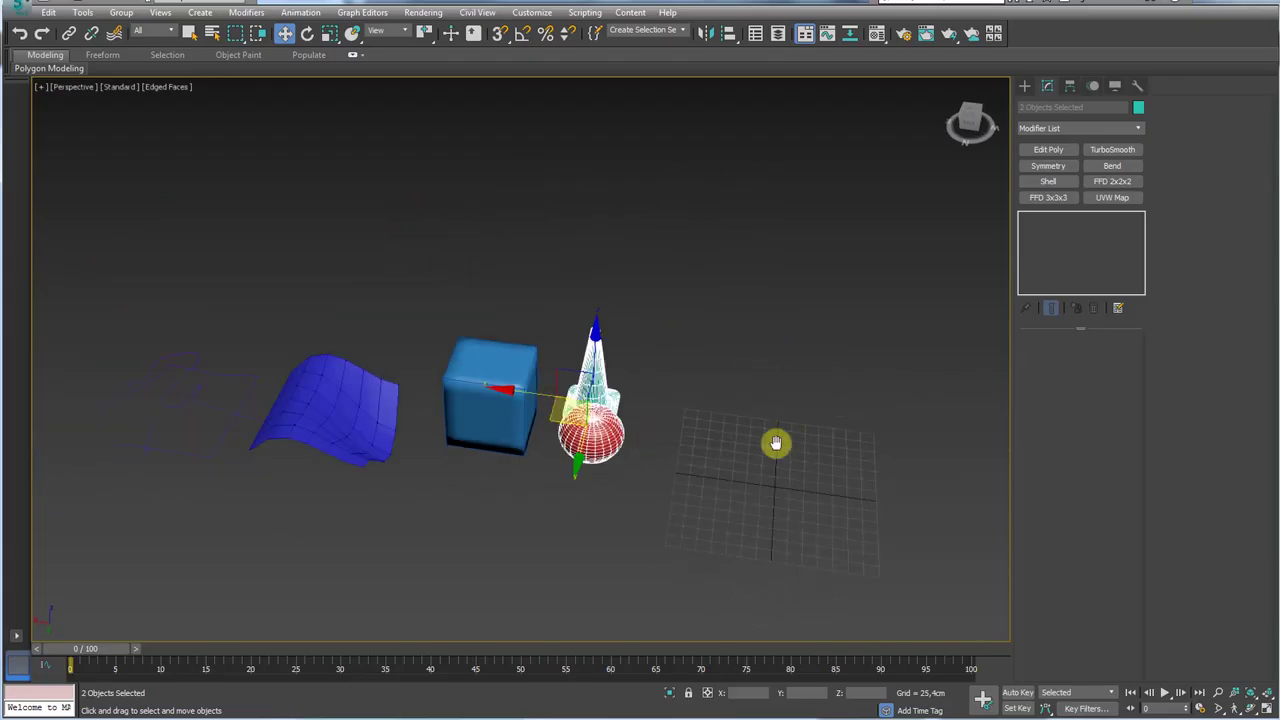
middle_click_drag(774, 443, 672, 361)
left_click(53, 716)
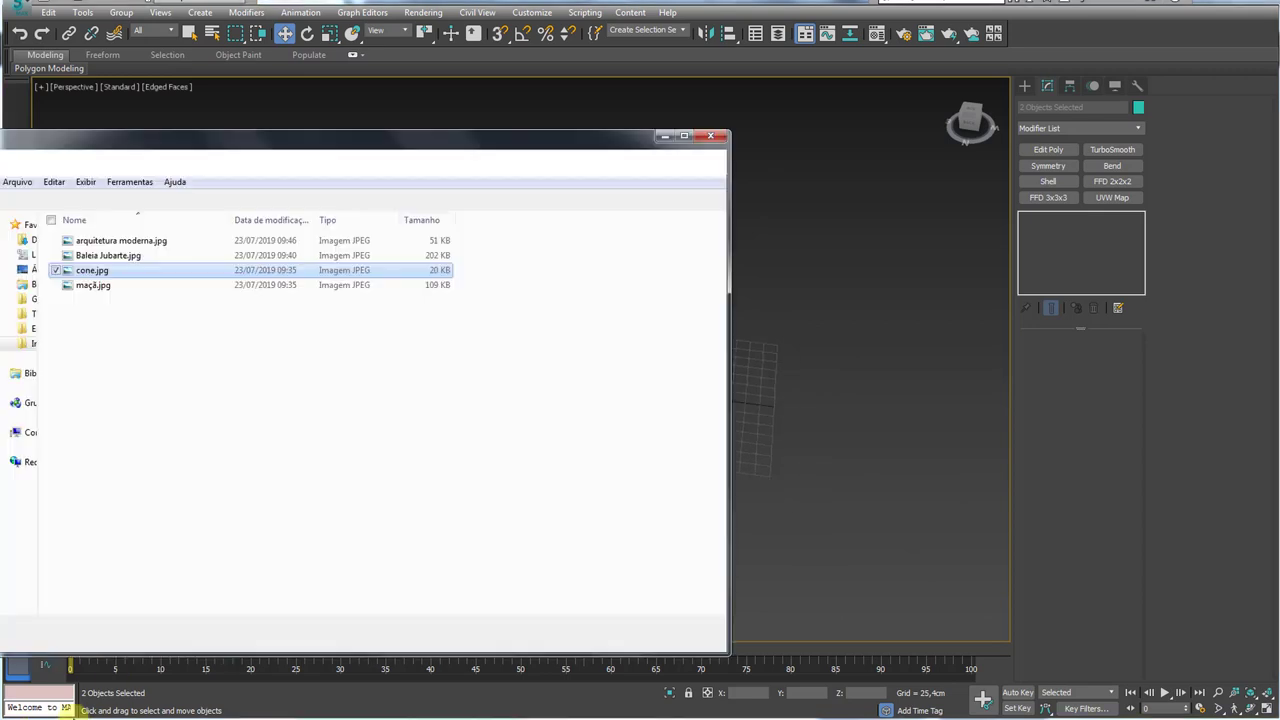
left_click(427, 408)
double_click(97, 244)
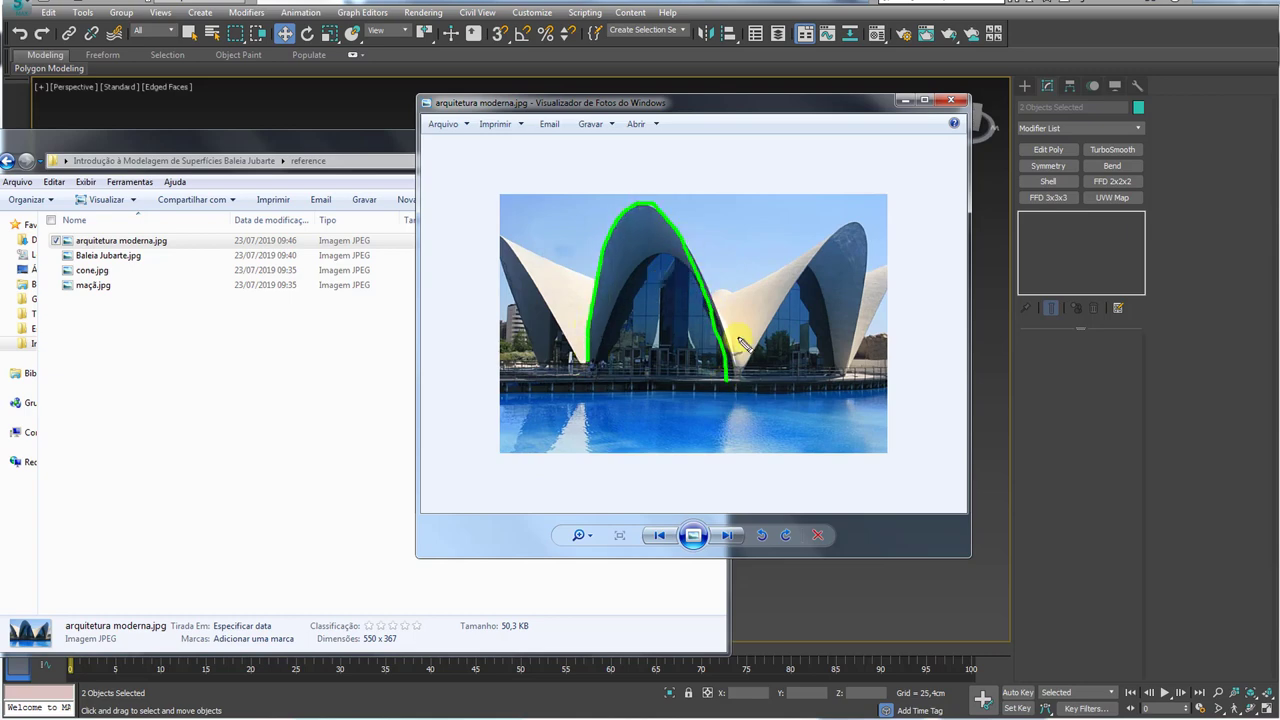
left_click_drag(856, 222, 862, 393)
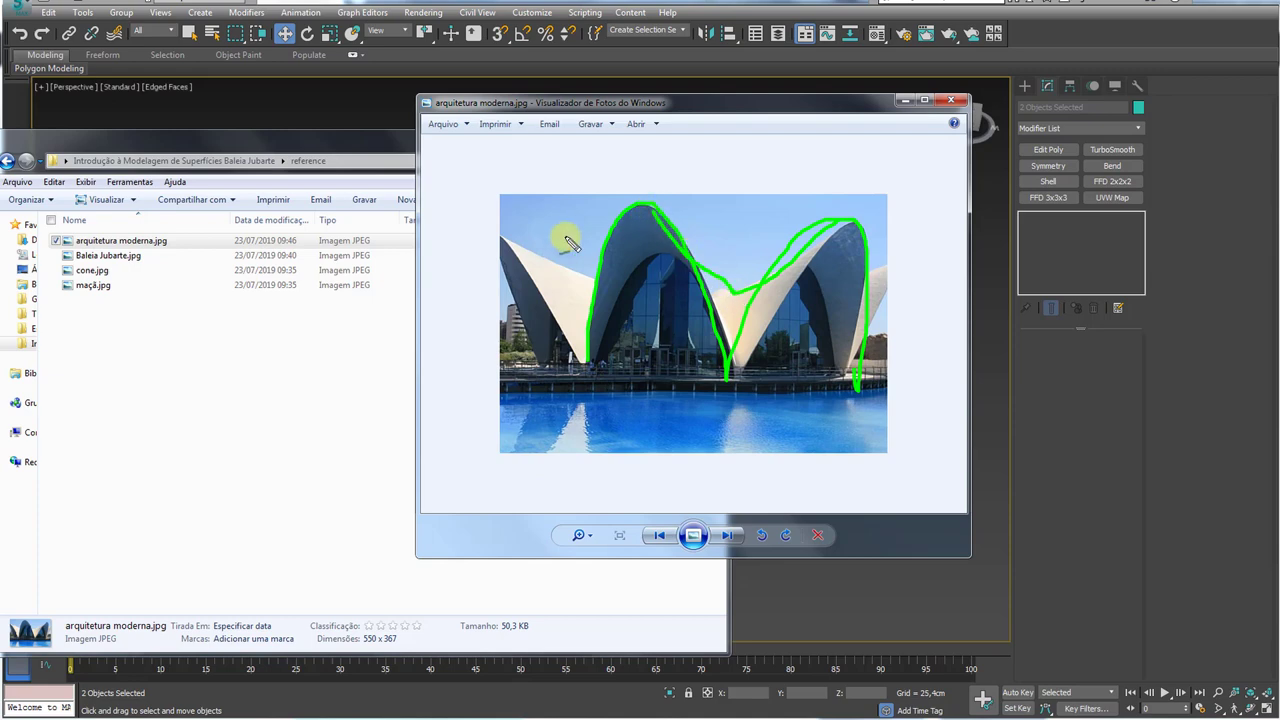
left_click(902, 102)
left_click(662, 137)
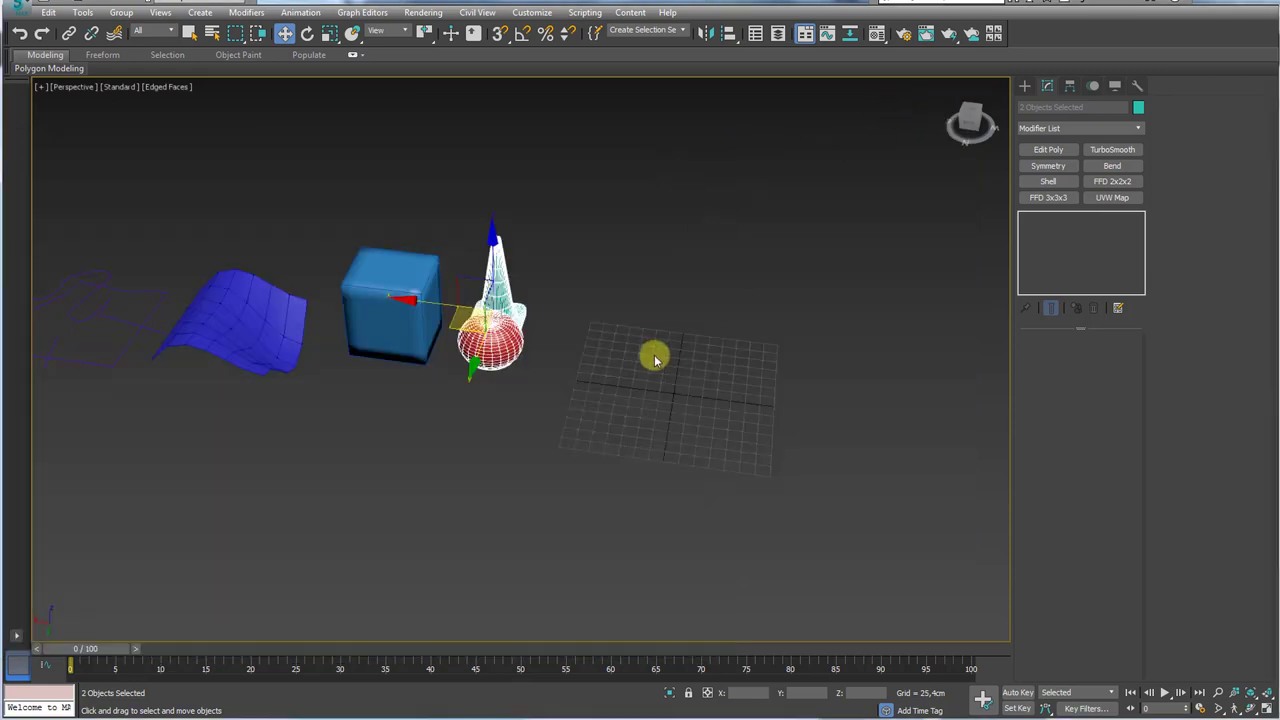
- Draw a square plane about 379 cm per side in the Front view, with one length and one width segment
middle_click_drag(651, 357, 724, 606, "alt")
left_click(917, 263)
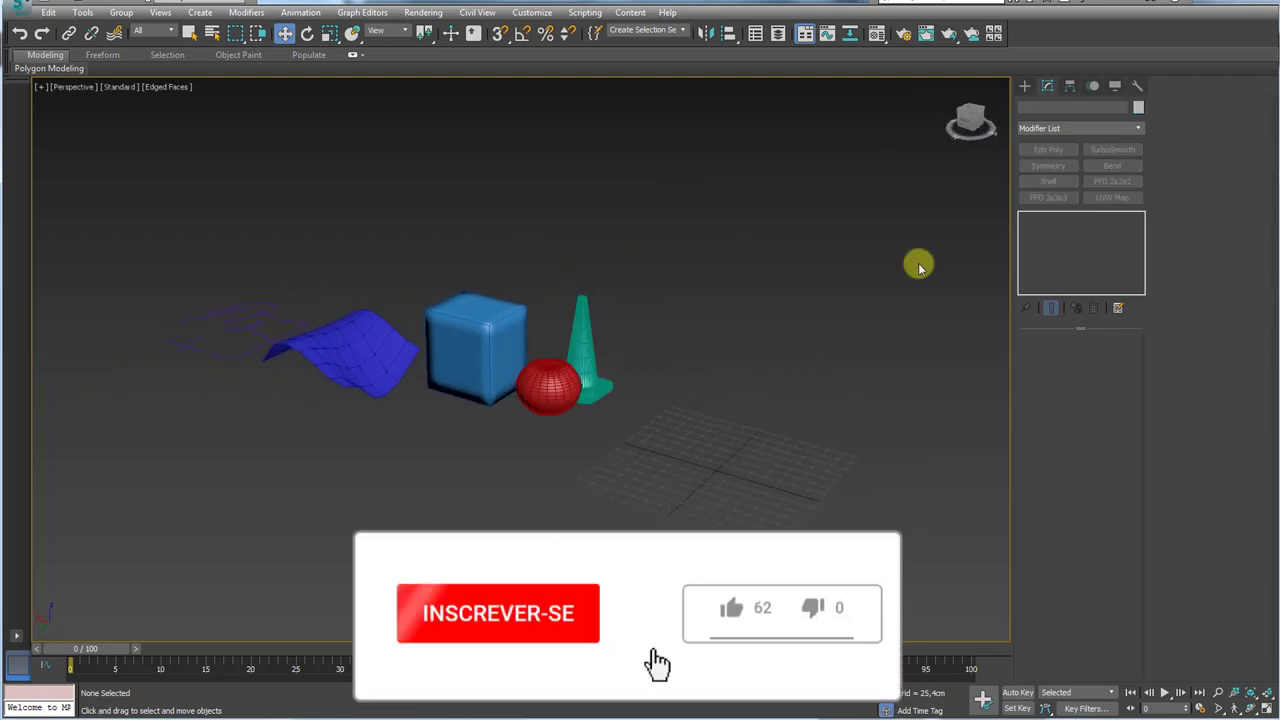
middle_click_drag(719, 360, 603, 394)
key("f")
middle_click_drag(704, 430, 806, 417)
scroll(806, 417, "down", 5)
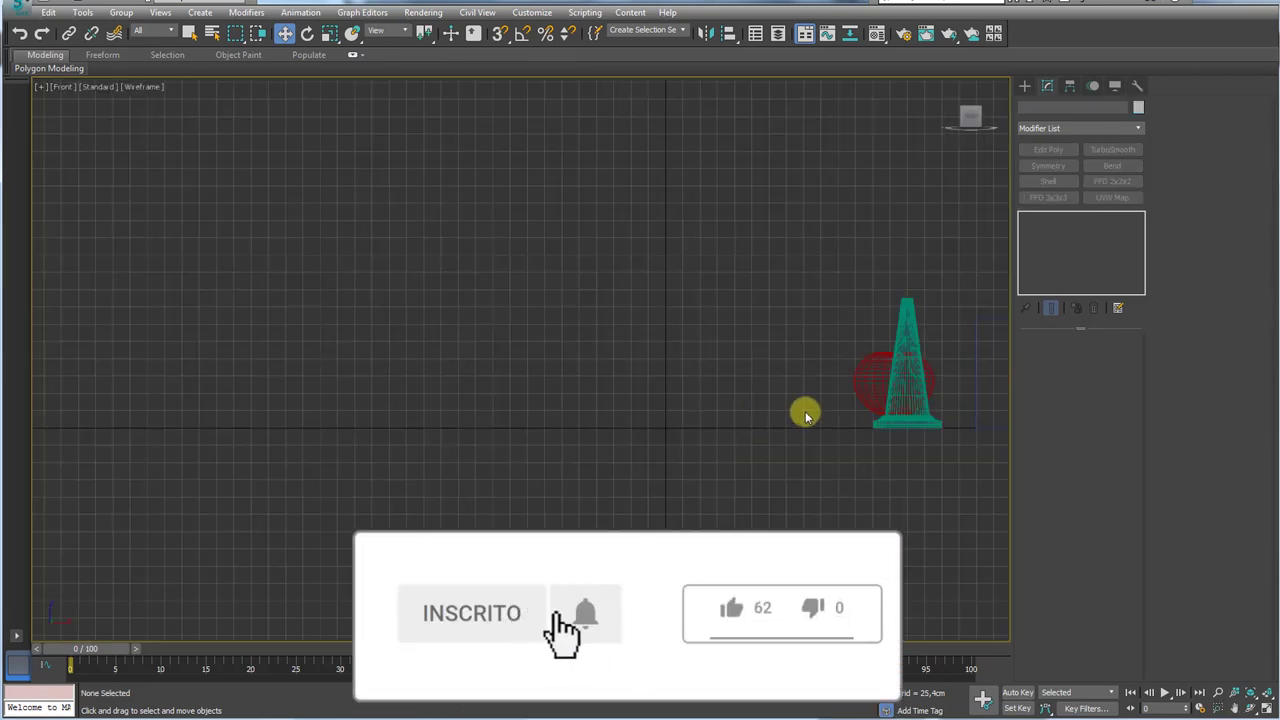
middle_click_drag(924, 380, 509, 431)
middle_click_drag(664, 399, 573, 413)
left_click(1025, 86)
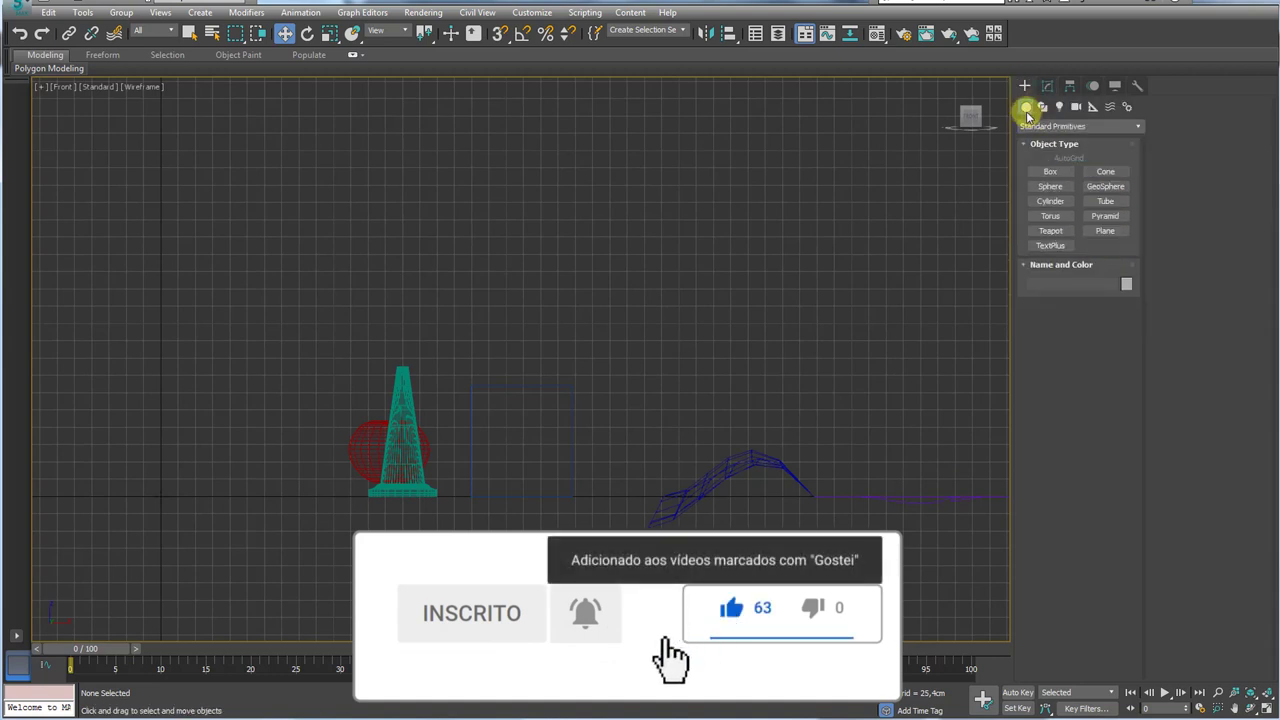
left_click(1100, 232)
left_click_drag(377, 257, 502, 347)
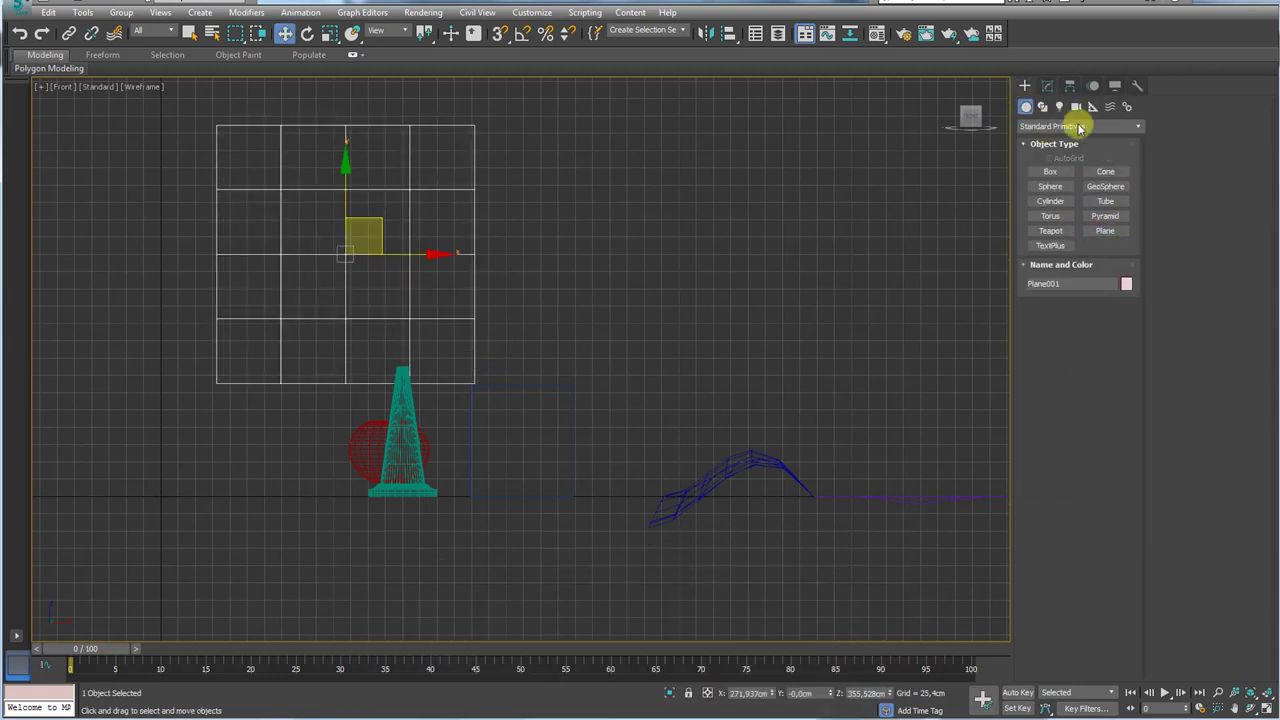
left_click(1047, 86)
right_click(1121, 411)
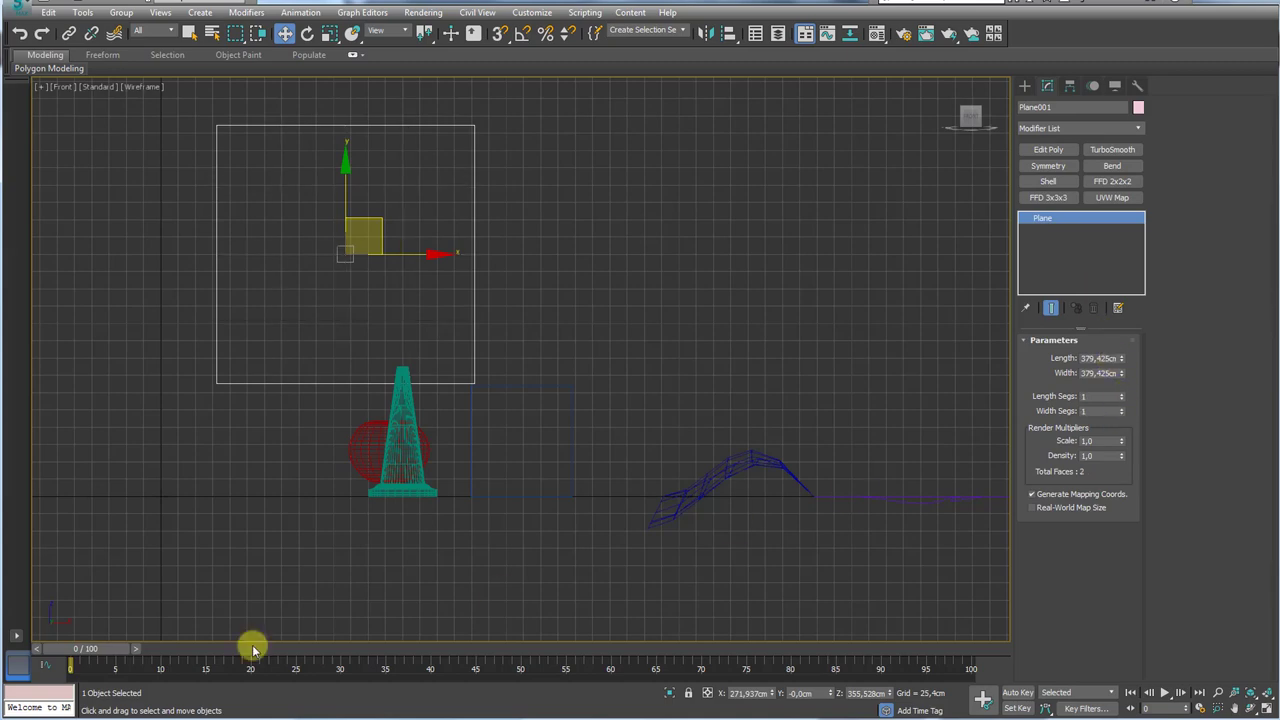
- Shade the Front view and apply arquitetura moderna.jpg from the reference folder to the plane as its texture
left_click(72, 714)
left_click_drag(229, 137, 379, 255)
left_click(411, 157)
key("F3")
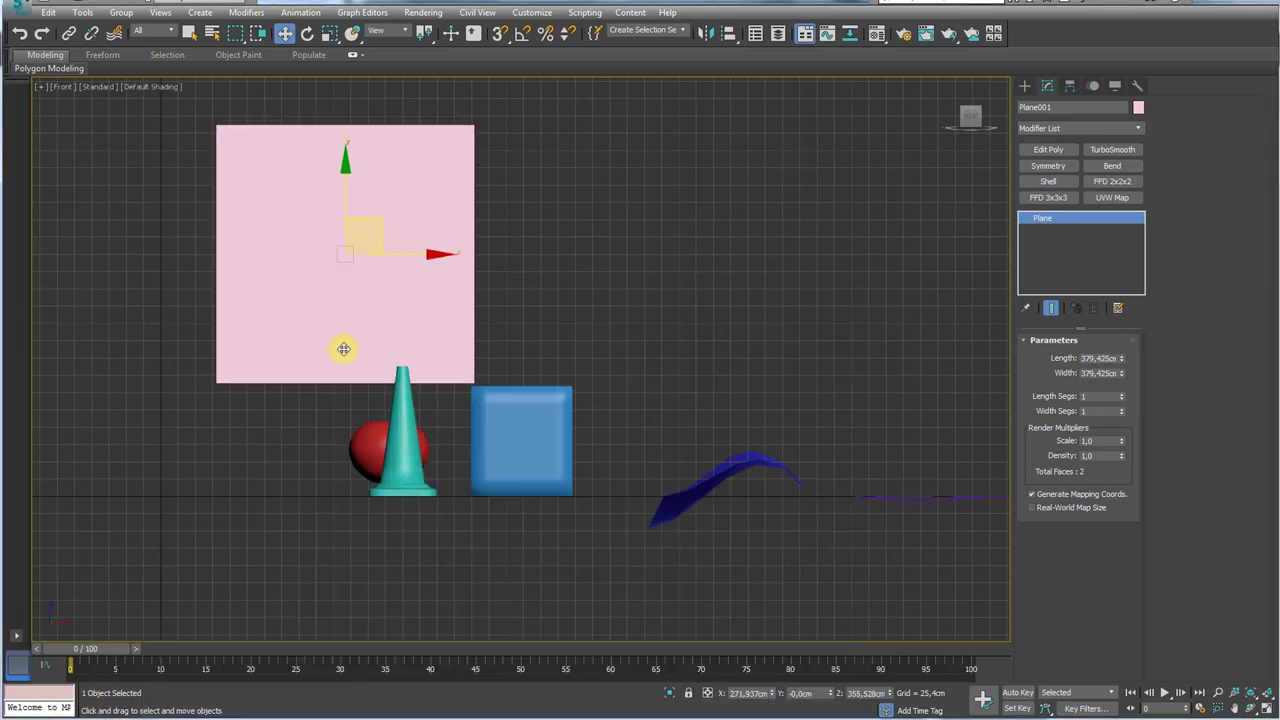
key("alt+Tab")
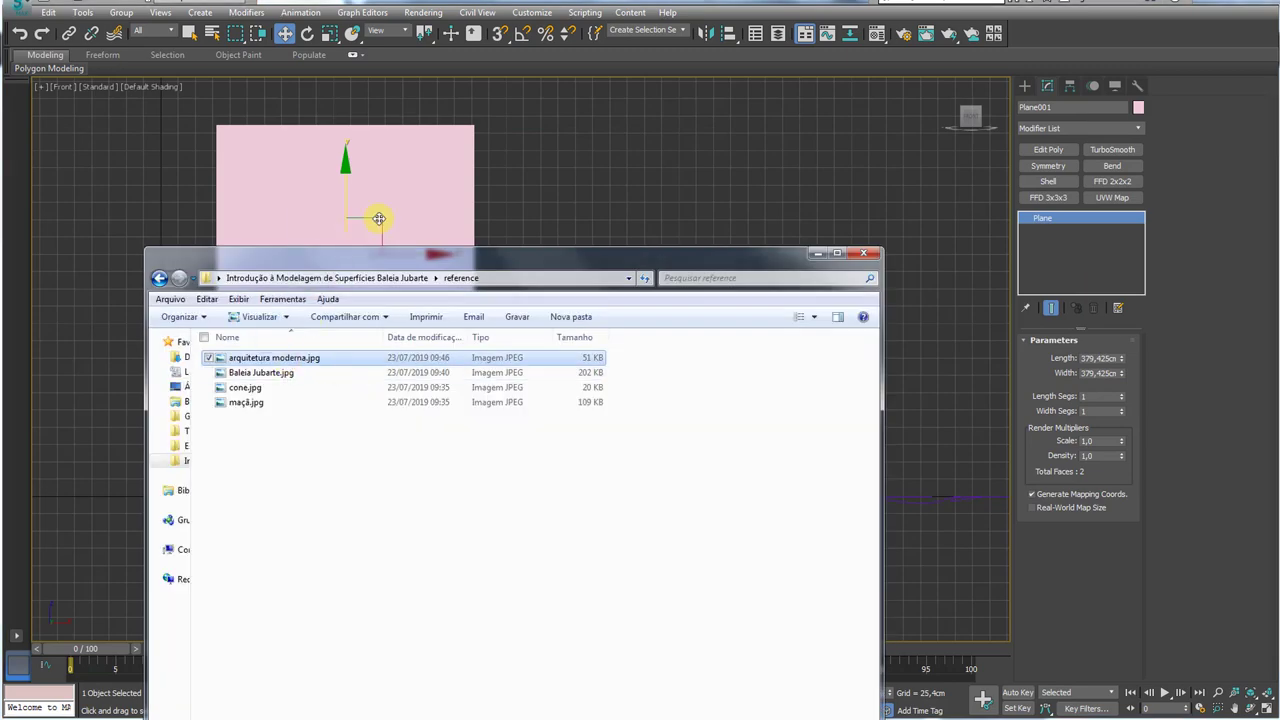
left_click_drag(379, 218, 380, 219)
left_click(816, 253)
- Stretch the image plane horizontally to correct the photo's proportions and move it past the other models to about X 1384 cm
key("r")
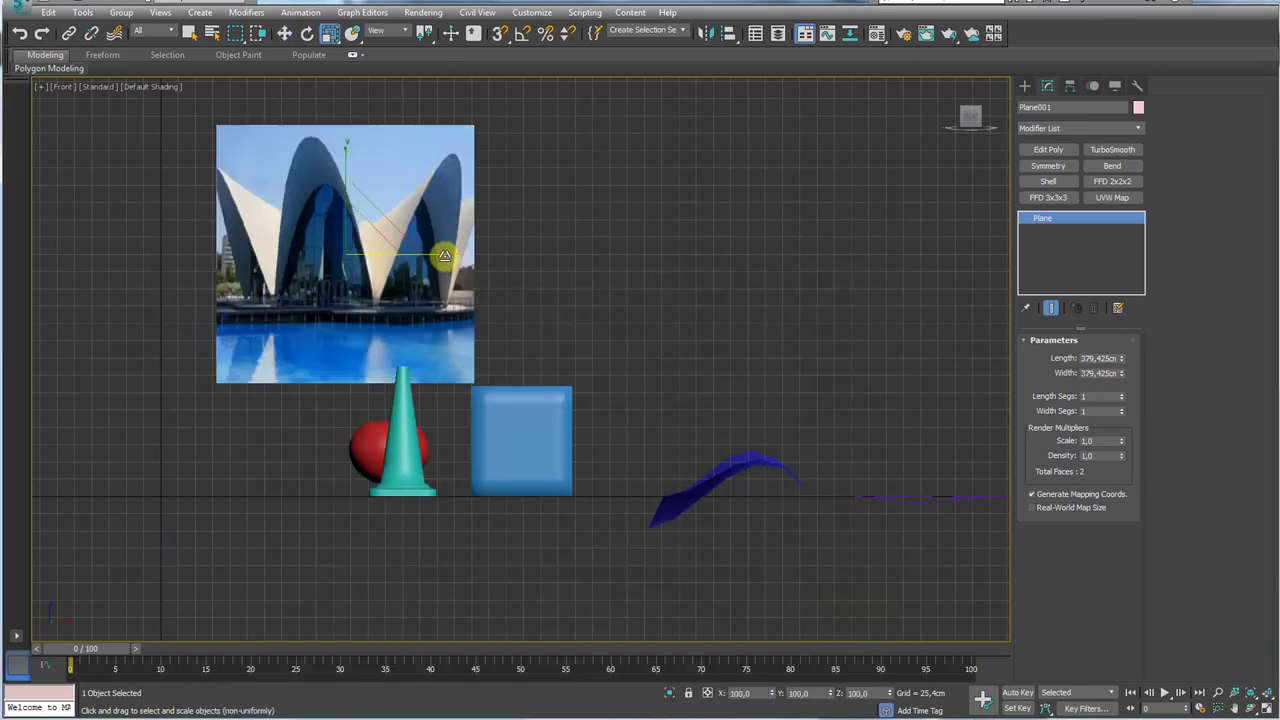
mouse_move(446, 251)
left_mouse_down()
mouse_move(483, 249)
mouse_move(430, 233)
left_mouse_up()
scroll(412, 281, "down", 3)
middle_click_drag(430, 233, 323, 343)
key("w")
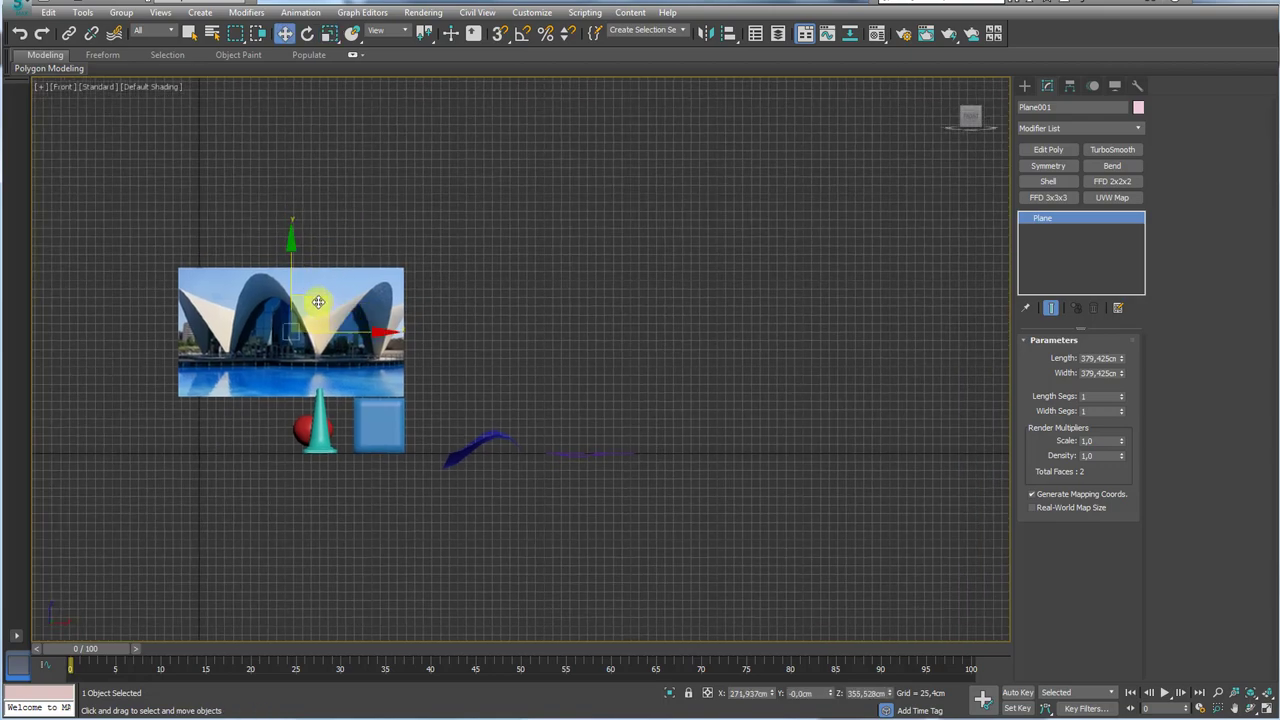
left_click_drag(328, 298, 711, 301)
- Frame the image plane in the Perspective view and examine the peaks of the roof arches
key("p")
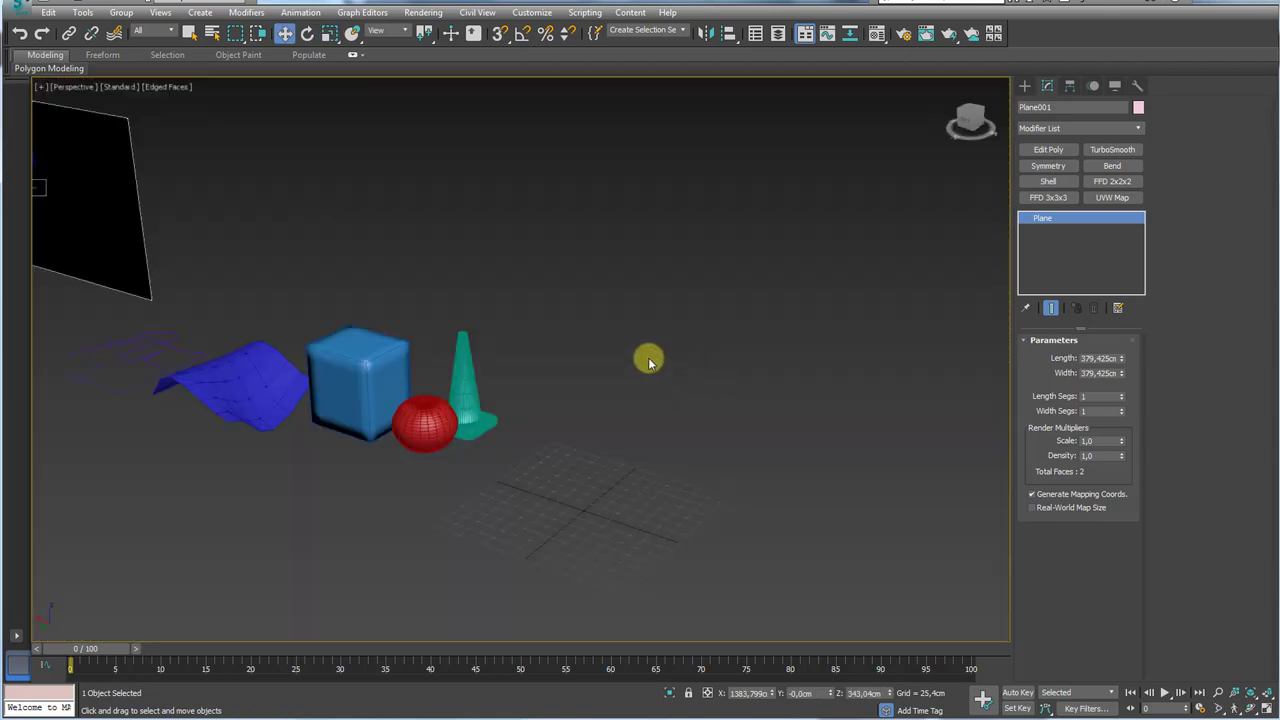
key("z")
middle_click_drag(665, 408, 623, 294, "alt")
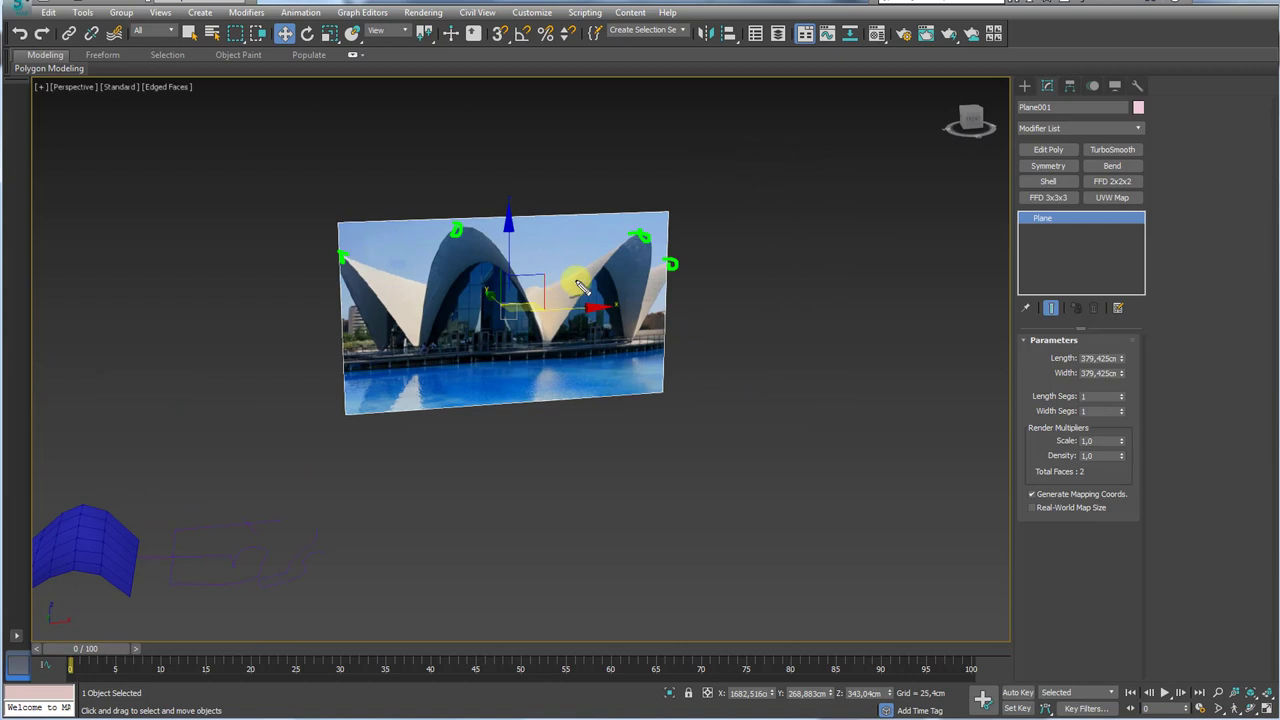
key("Escape")
middle_click_drag(816, 322, 686, 314)
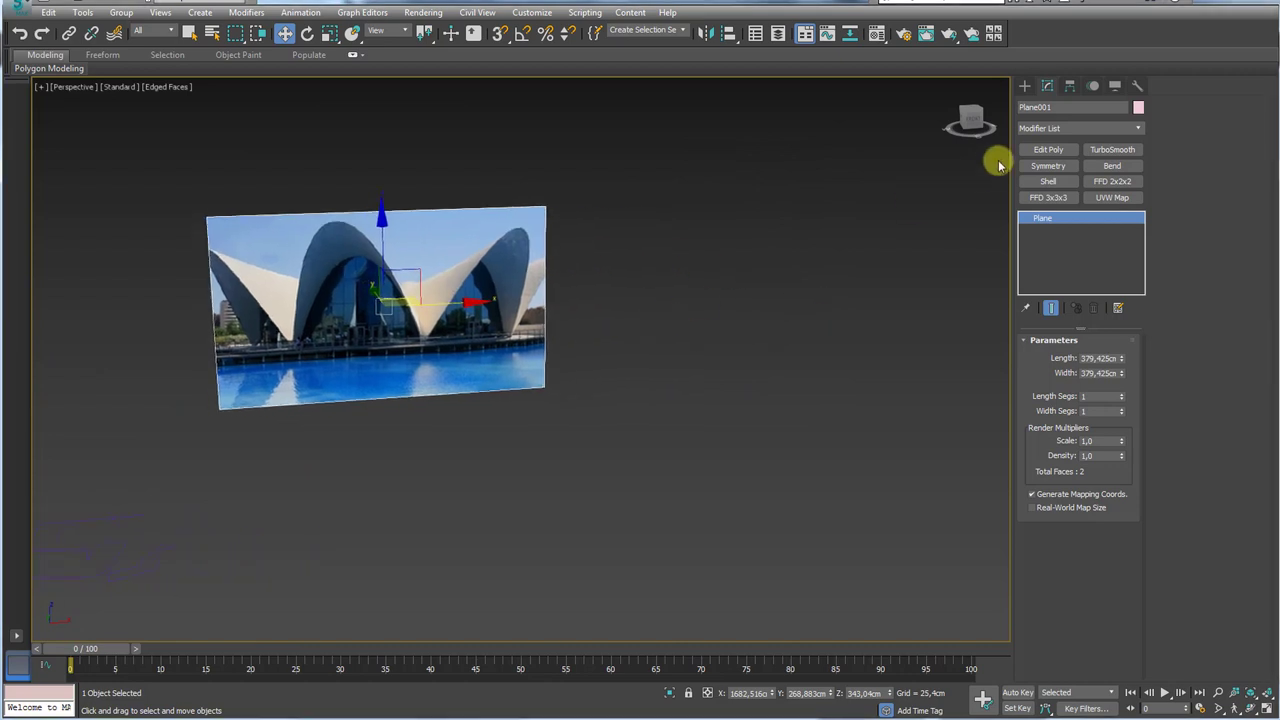
- Draw a circle spline with a radius of about 159 cm on the ground in front of the image plane
left_click(1025, 86)
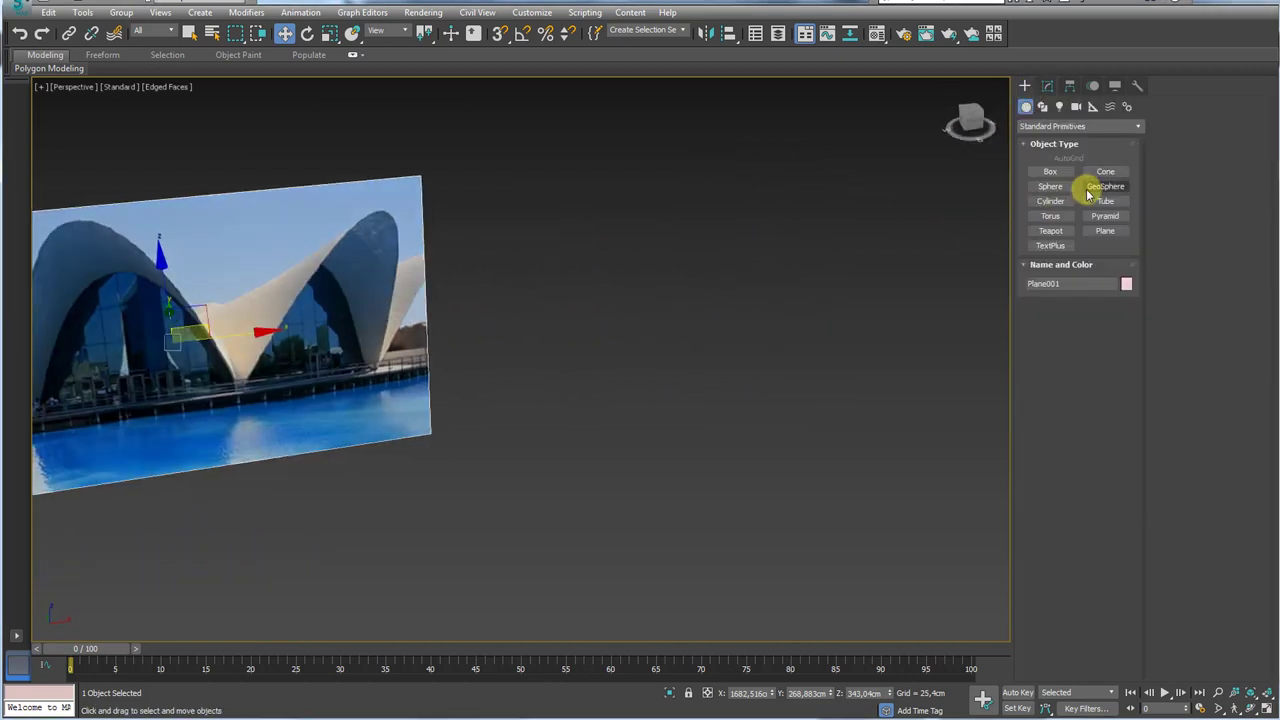
left_click(1042, 107)
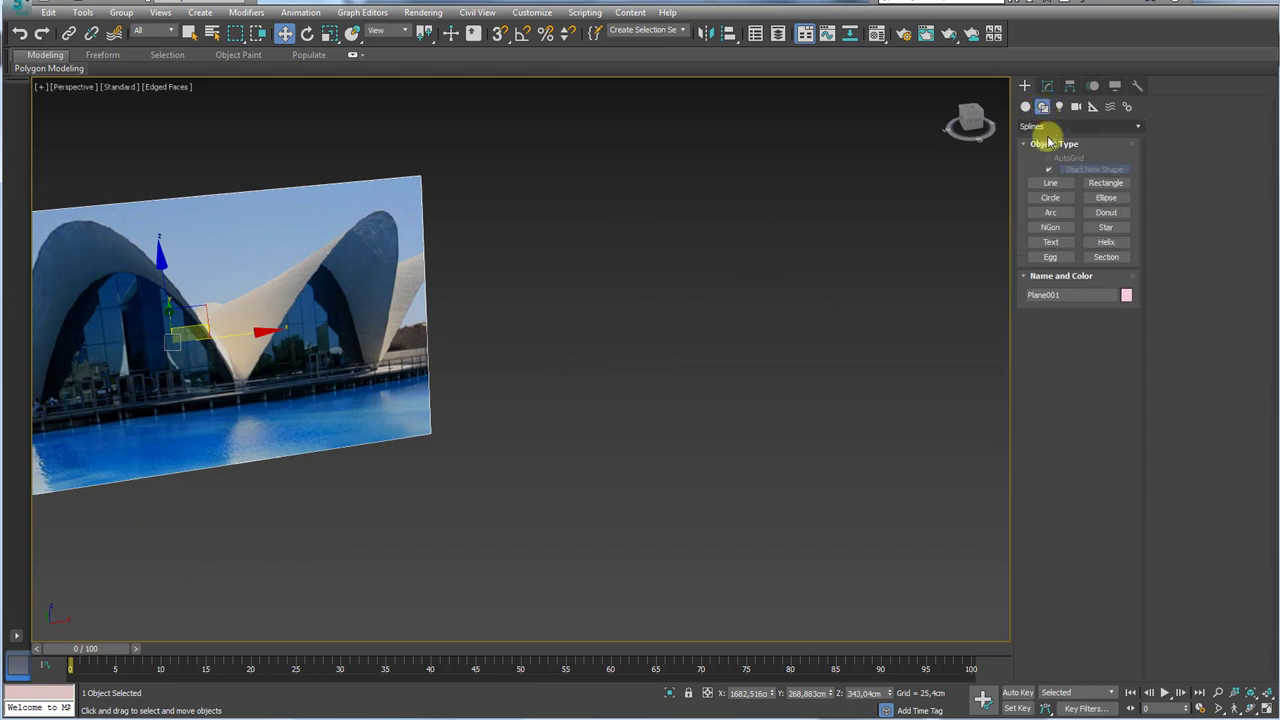
left_click(1050, 197)
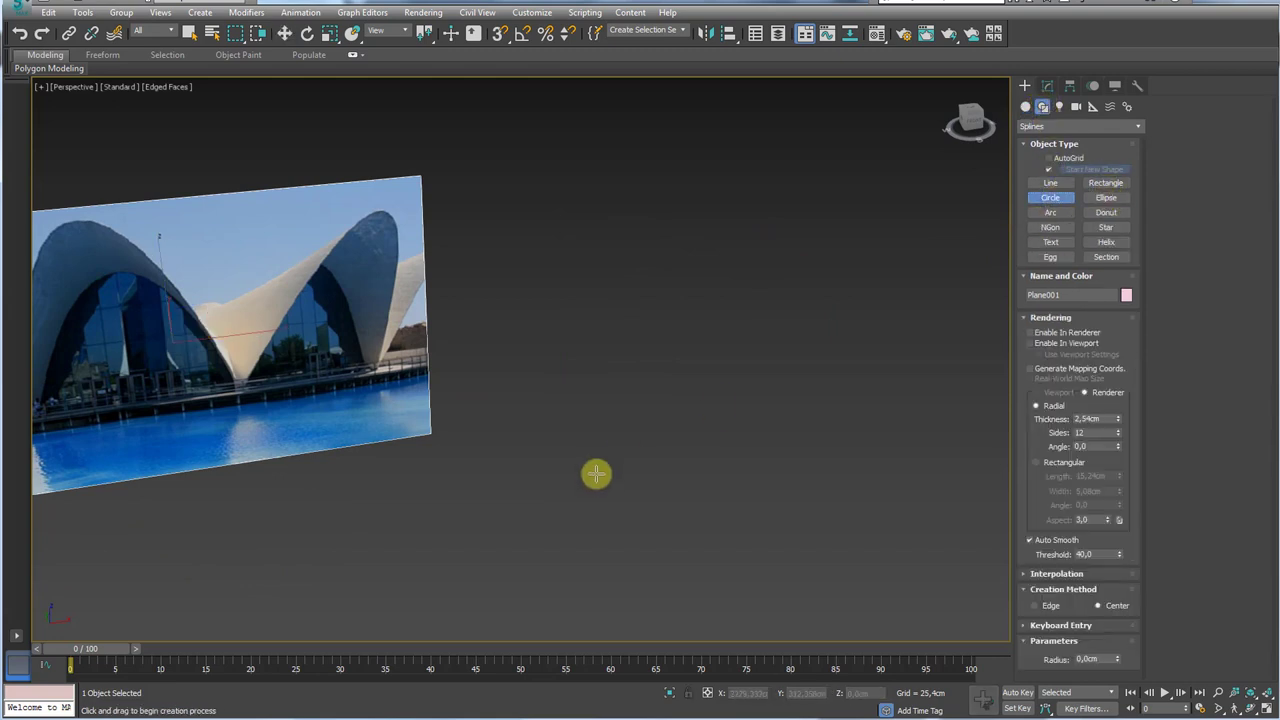
middle_click_drag(594, 474, 602, 440, "alt")
left_click_drag(590, 478, 634, 486)
key("w")
scroll(603, 467, "up", 5)
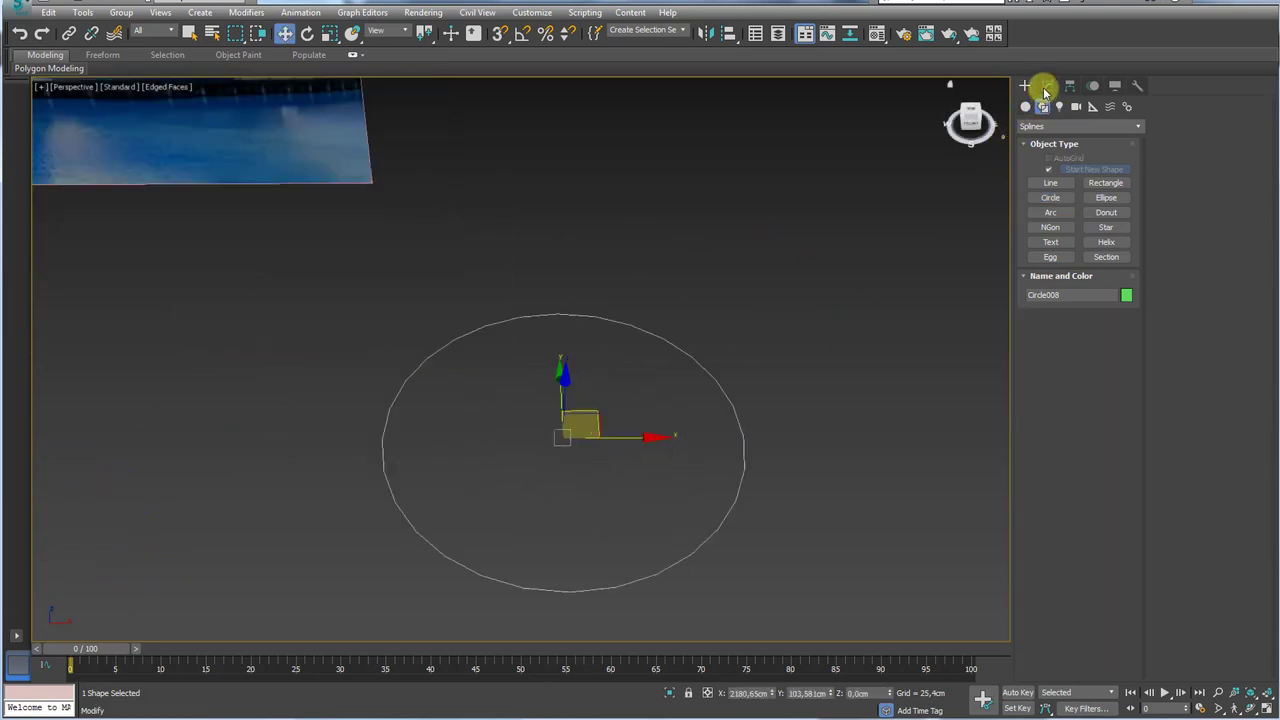
- Set the circle's interpolation steps to 1 and convert it to an Editable Spline
left_click(1047, 86)
scroll(766, 320, "down", 5)
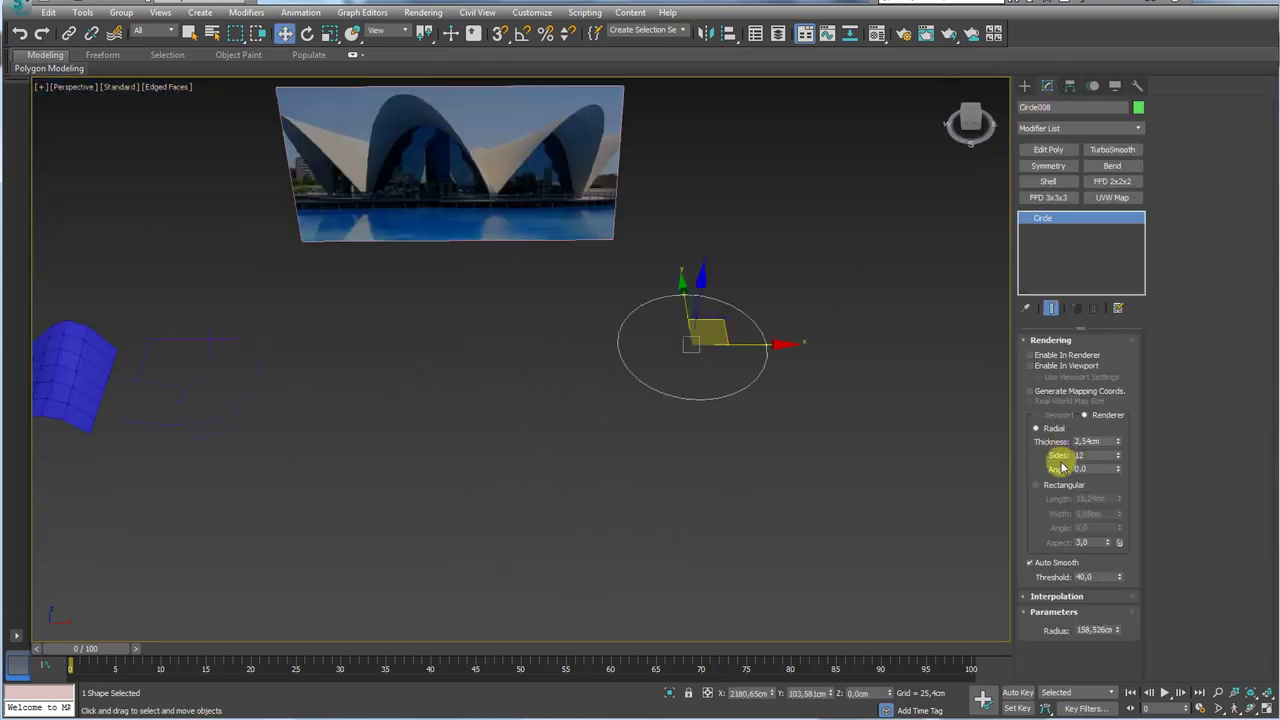
left_click(1039, 598)
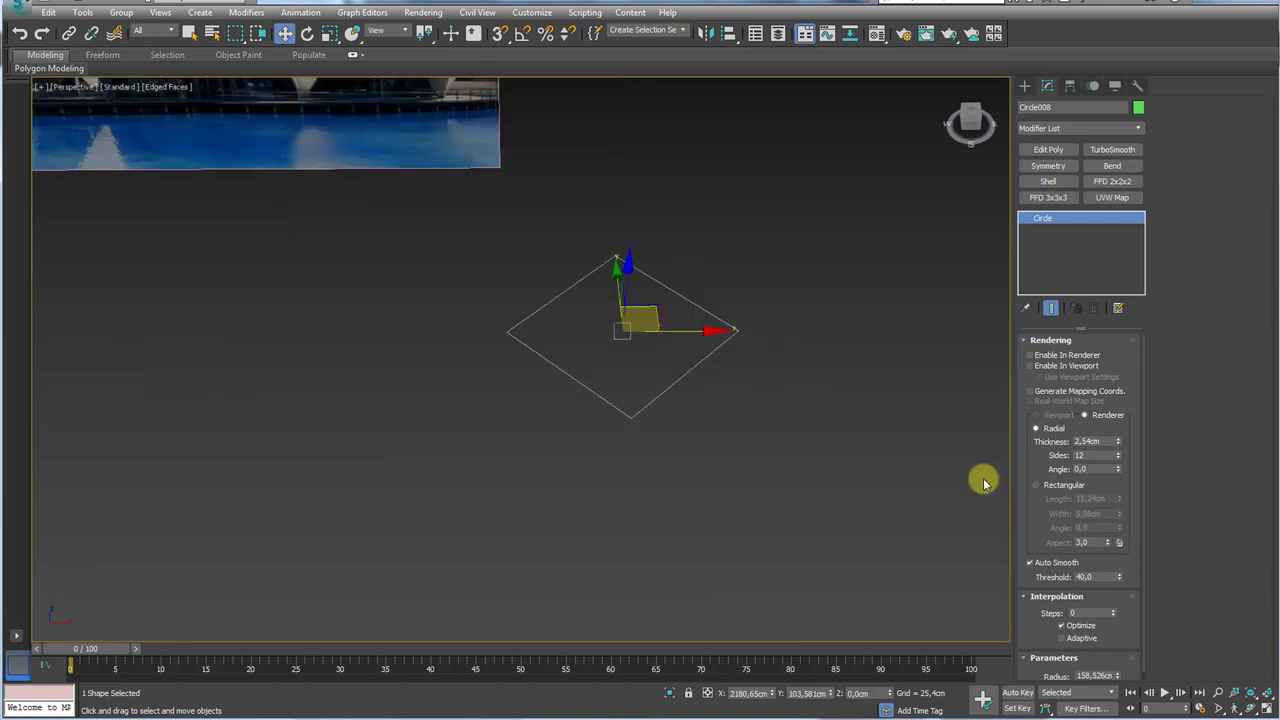
left_click(1112, 609)
middle_click_drag(828, 423, 736, 386, "alt")
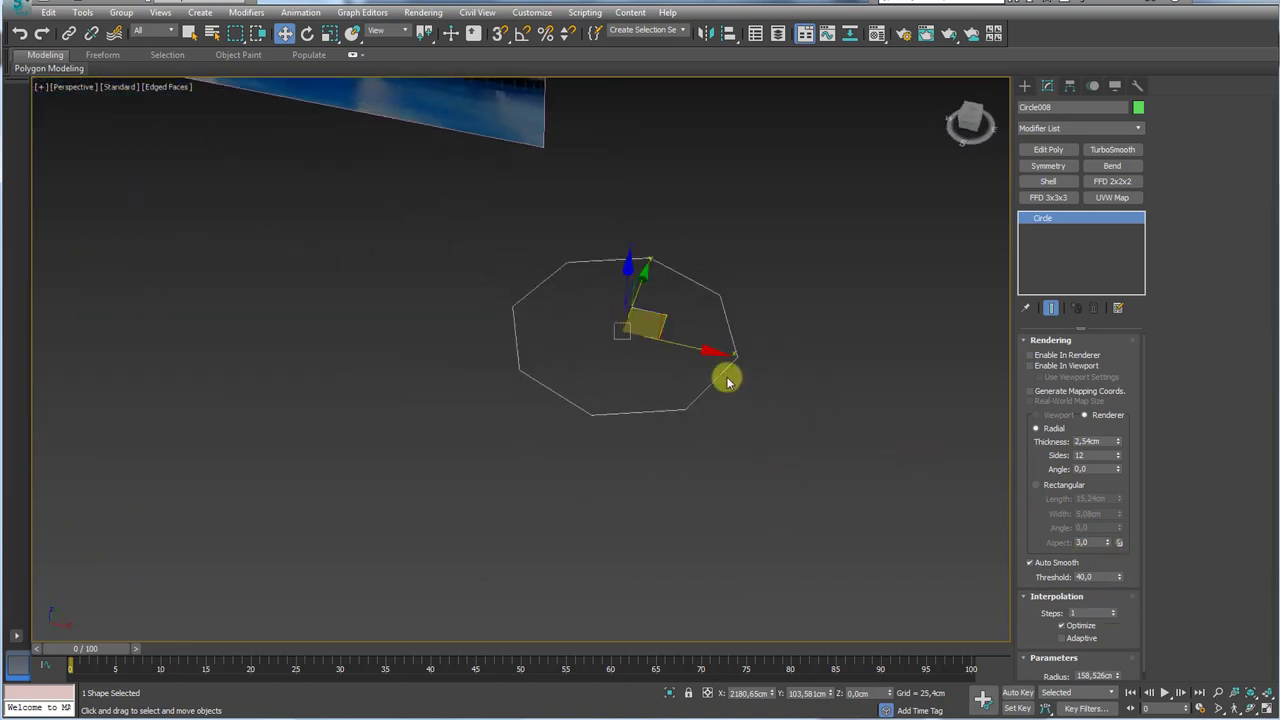
right_click(727, 317)
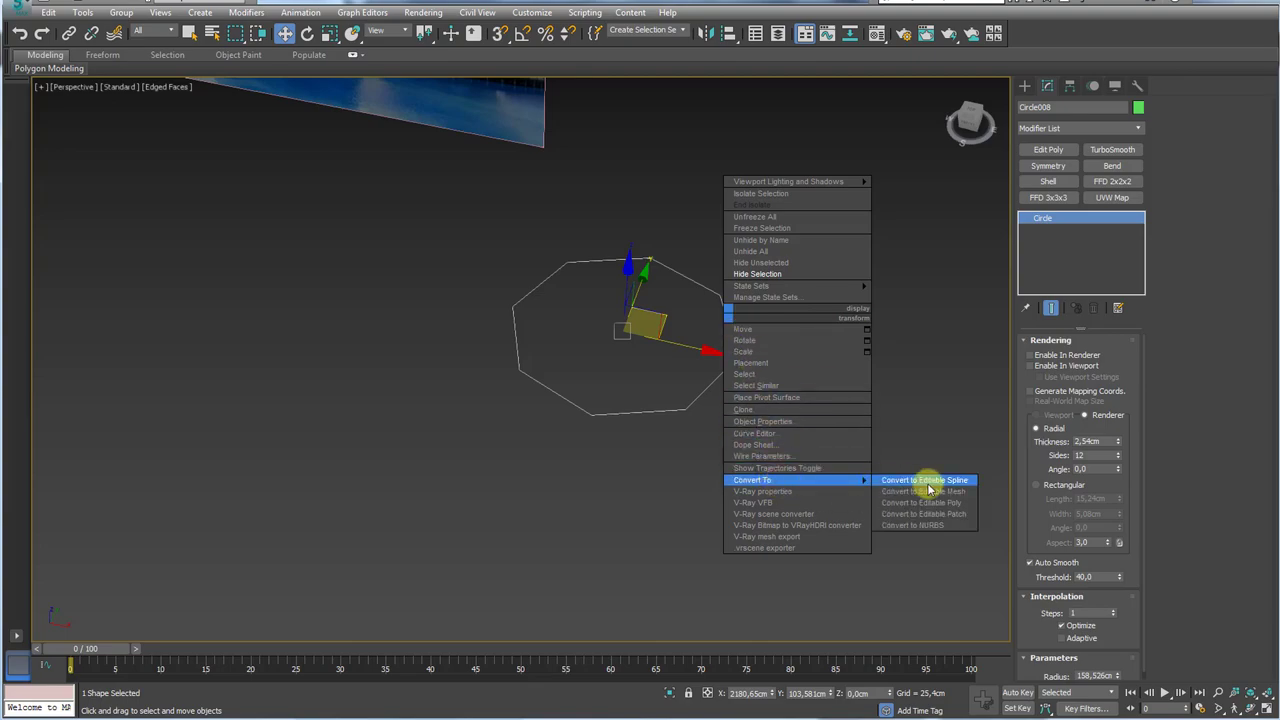
left_click(932, 491)
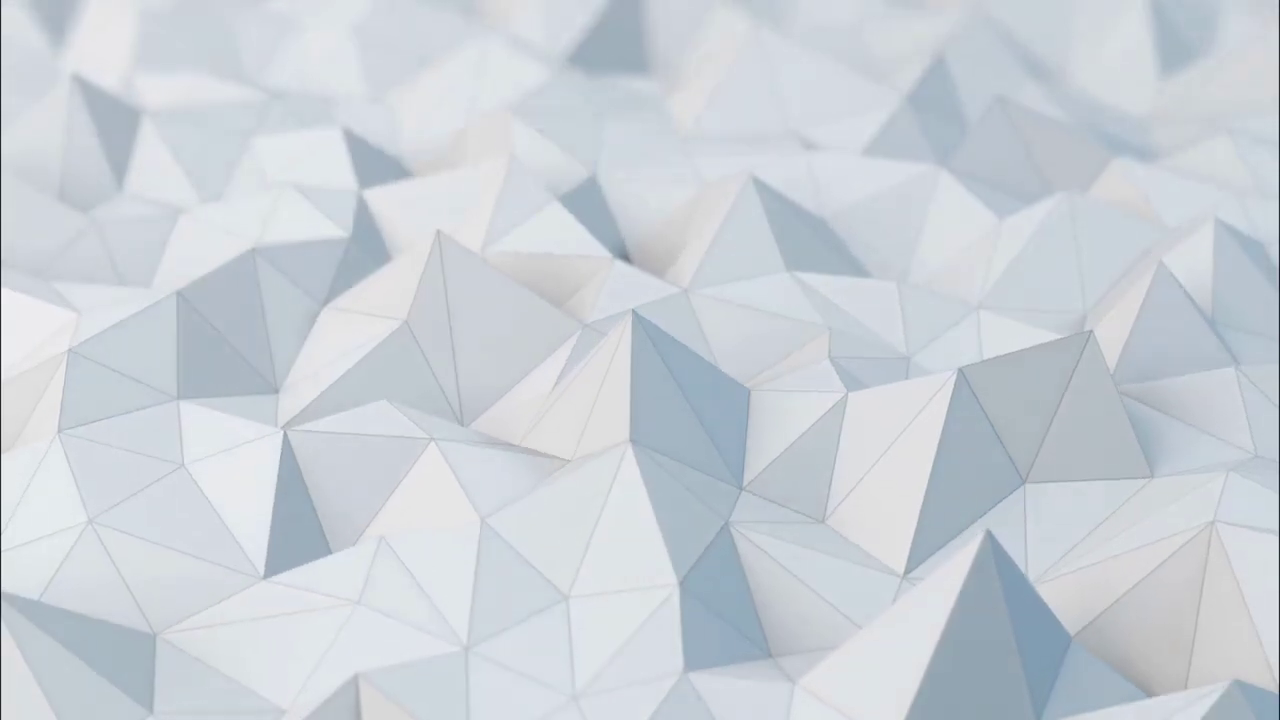